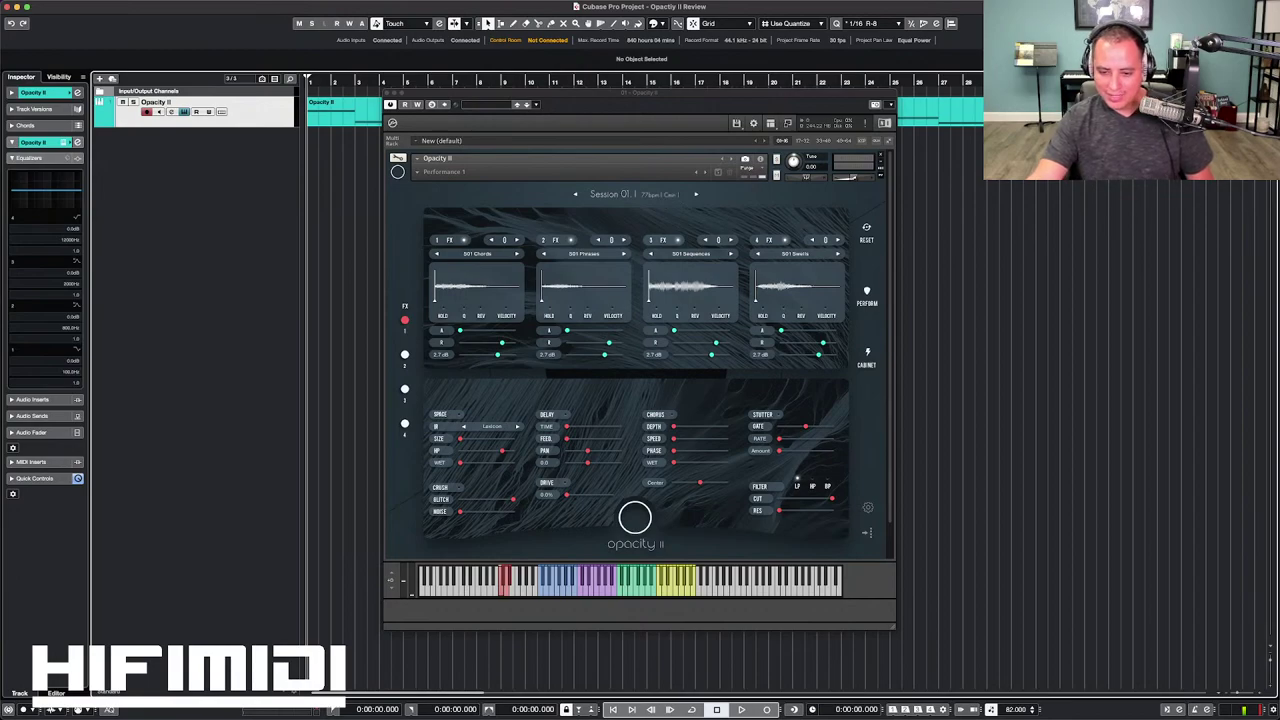
Step: Expand the Opacity II track settings in the Inspector, look over the instrument's interface and close its window
key("super+w")
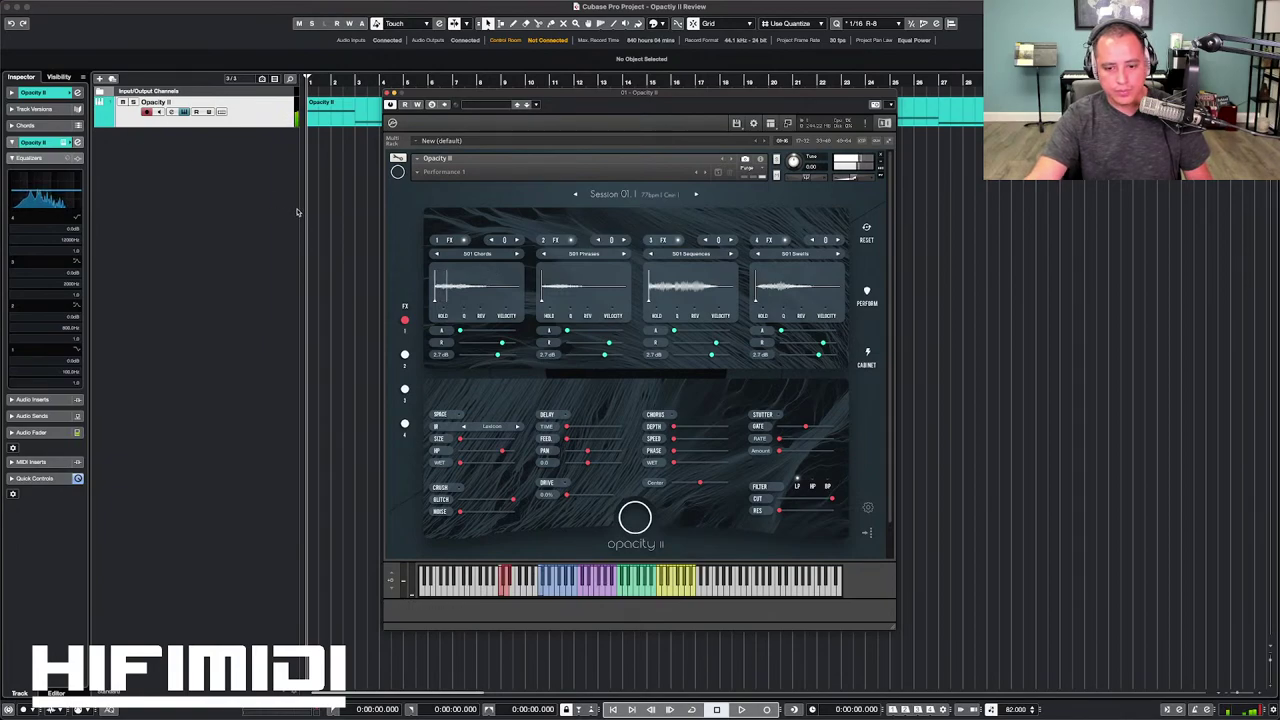
left_click(45, 92)
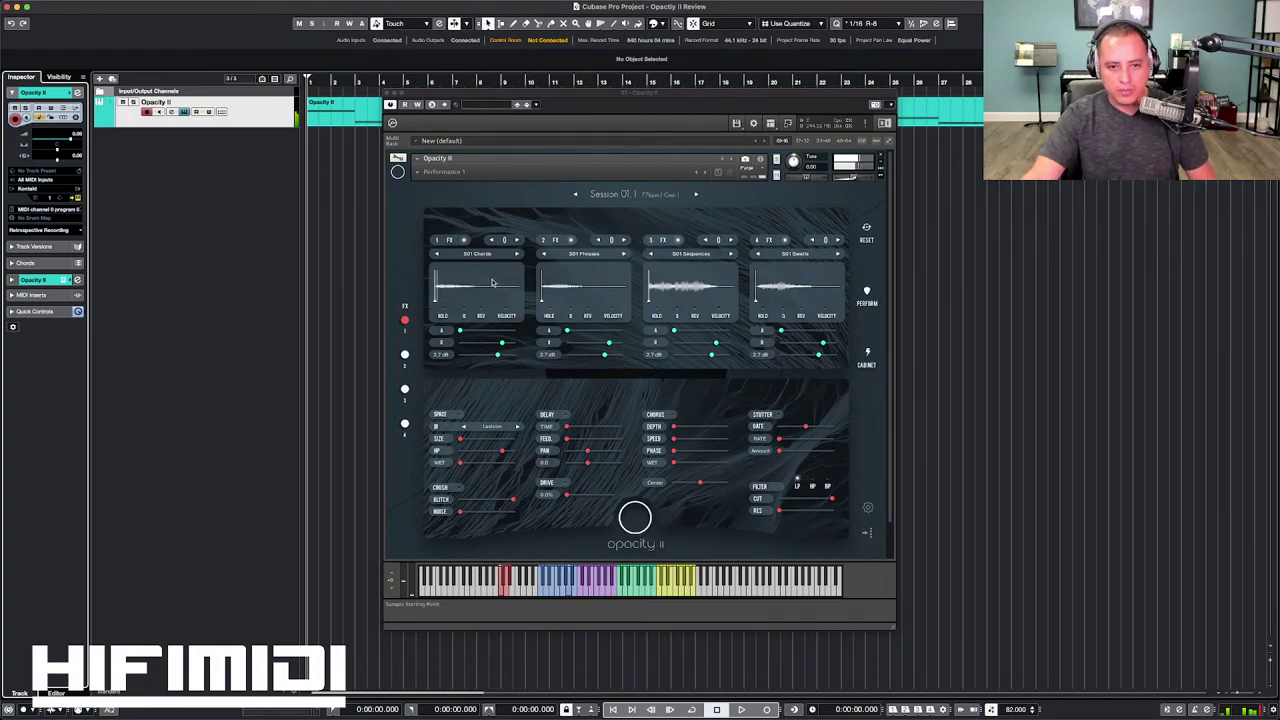
scroll(491, 285, "down", 2)
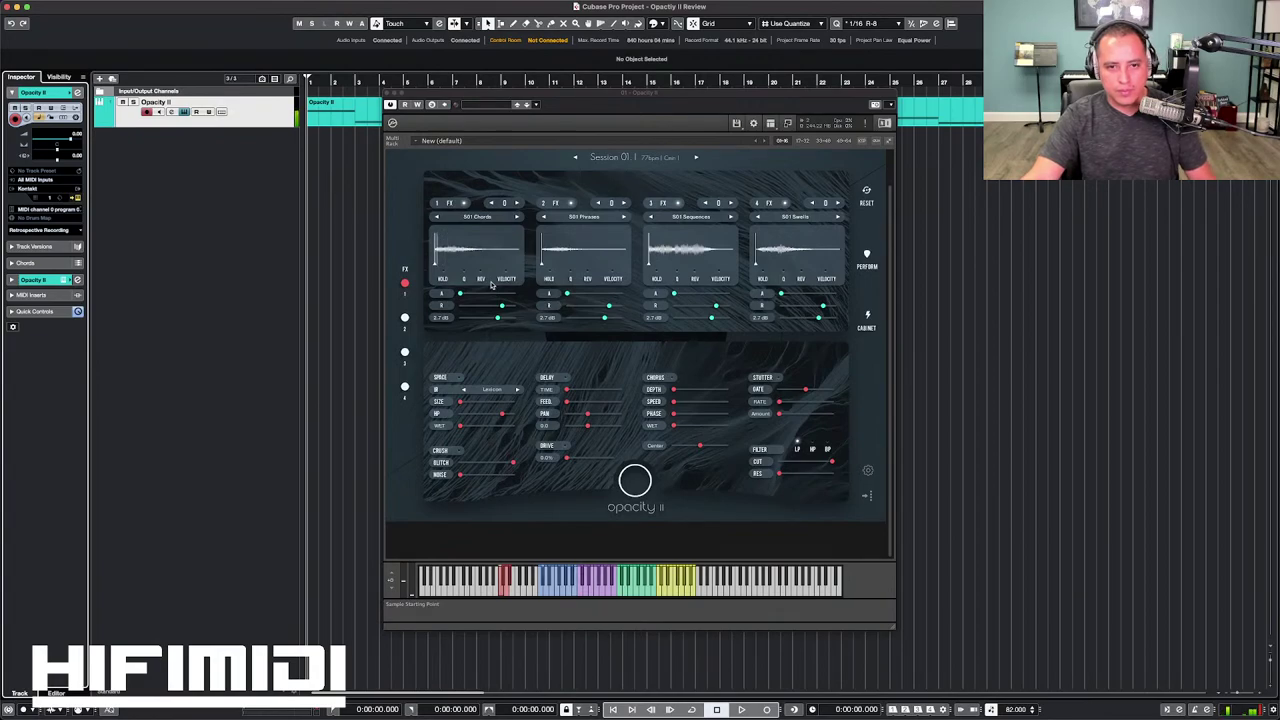
scroll(585, 300, "up", 2)
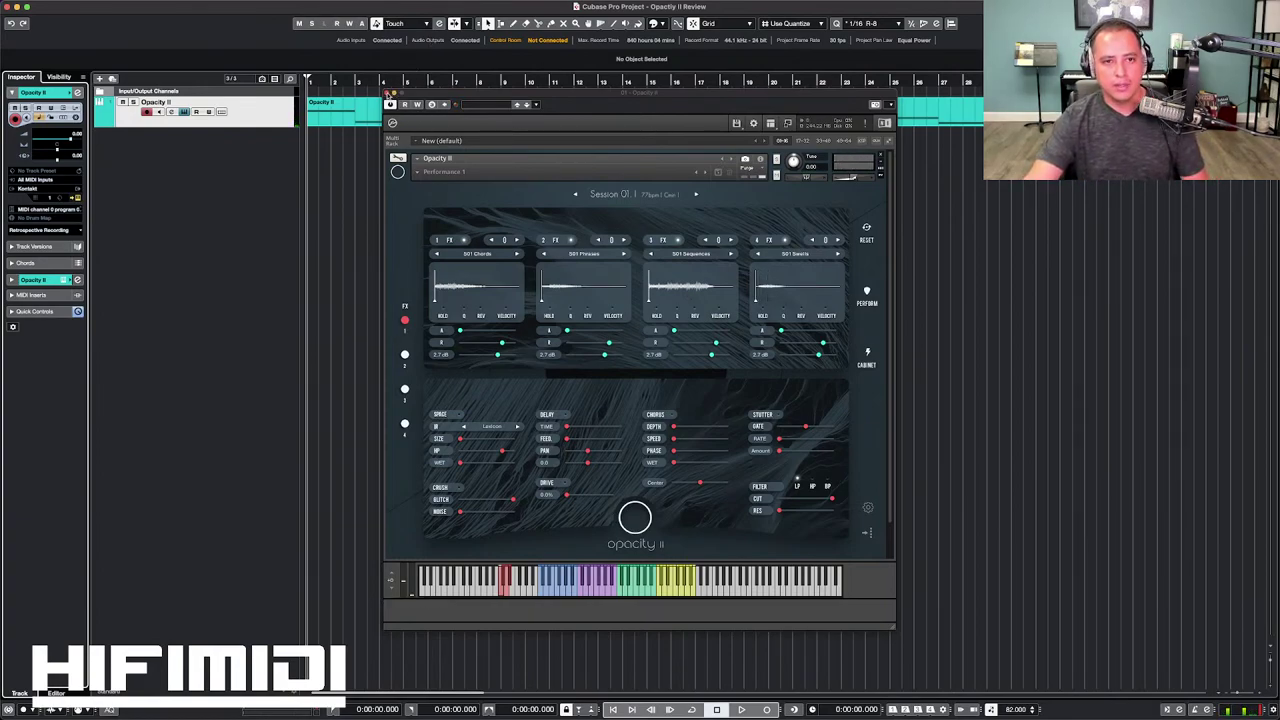
left_click(388, 93)
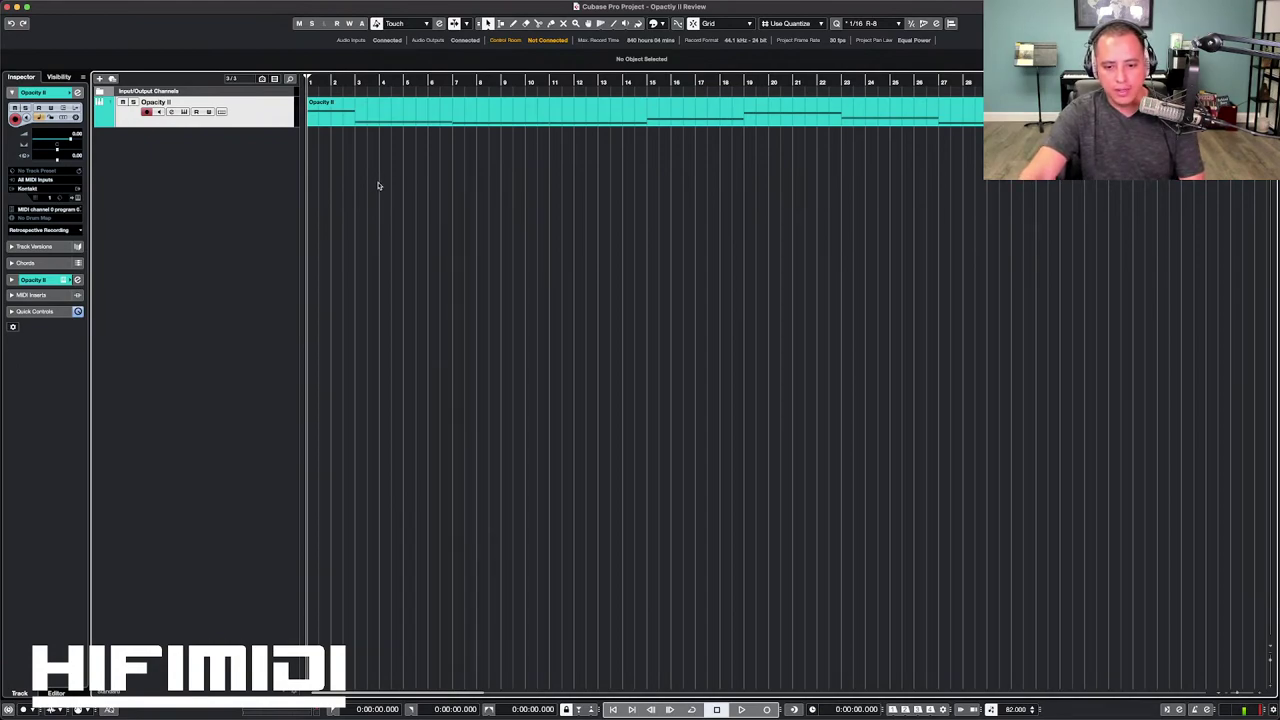
Step: Play the project from the start and watch the Opacity II instrument interface during playback, with its window made smaller
key("space")
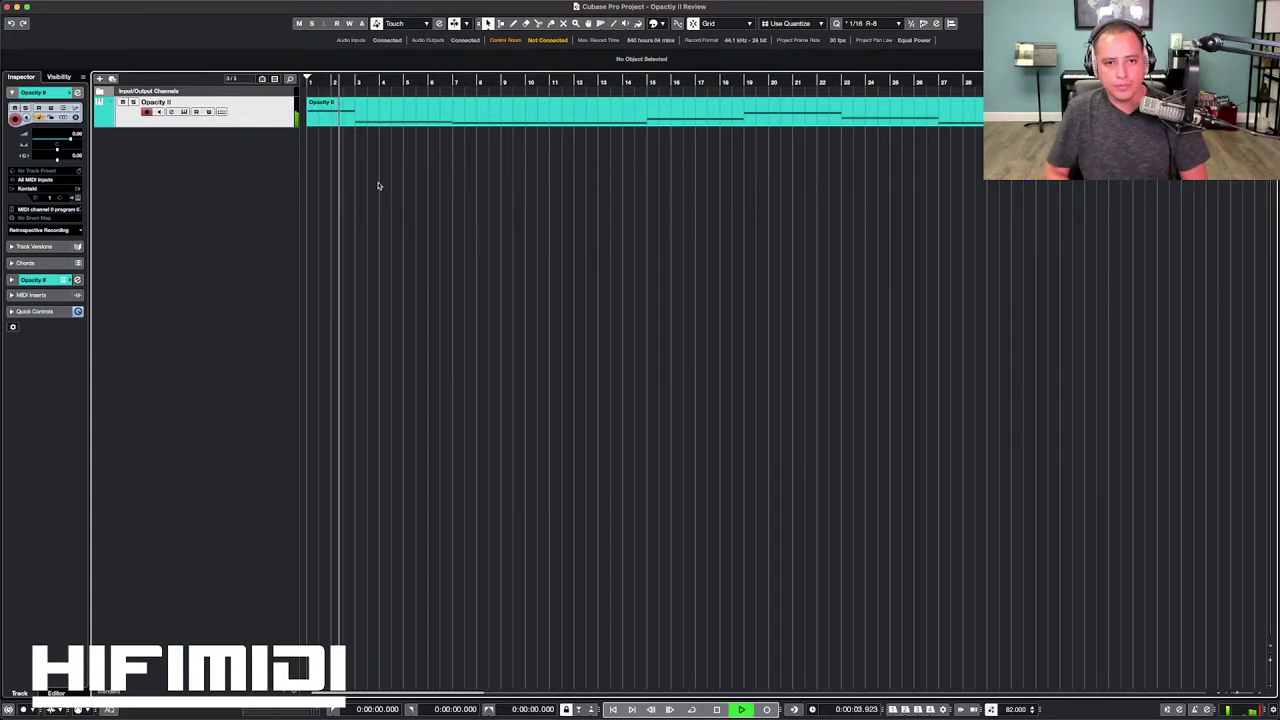
left_click(182, 112)
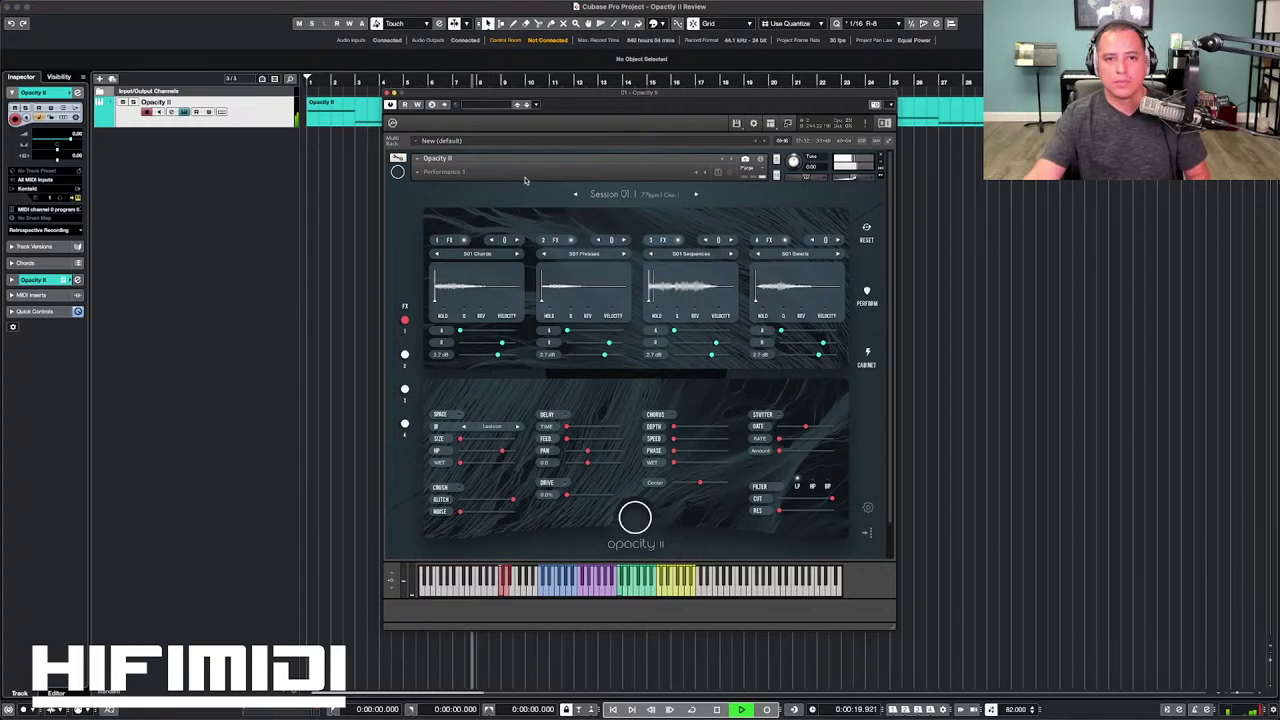
left_click_drag(895, 630, 885, 459)
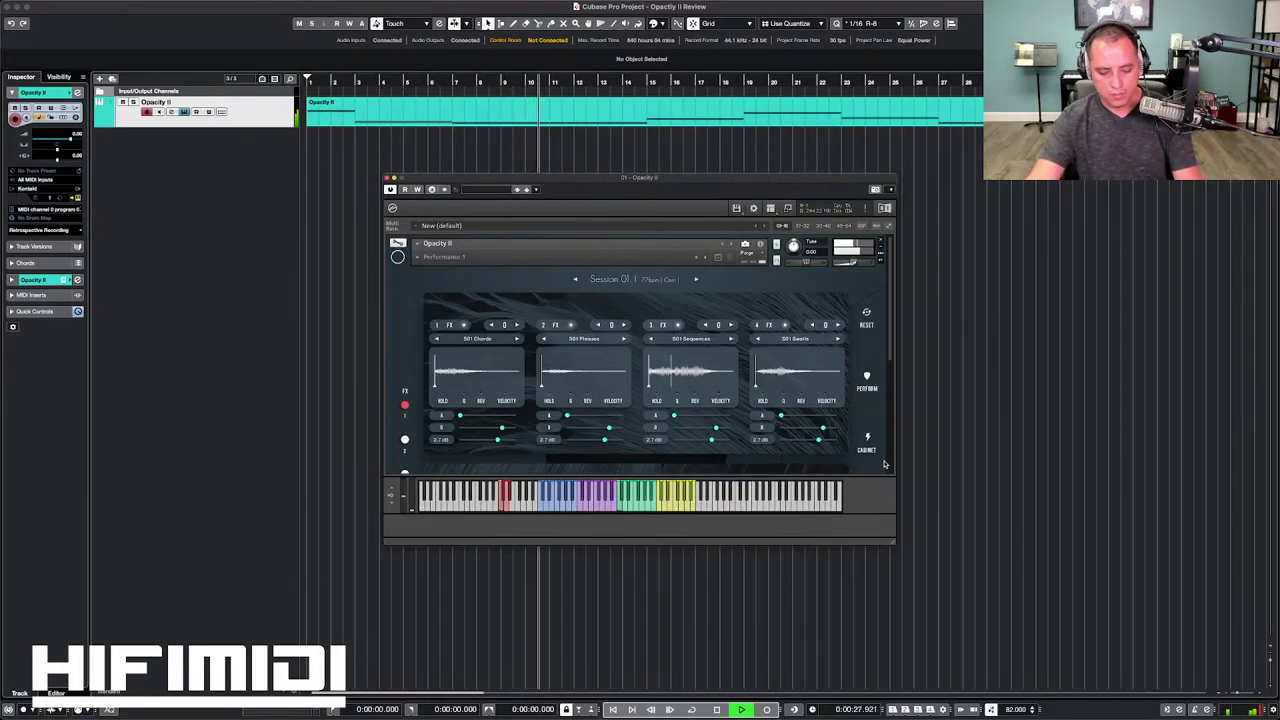
Step: Examine all notes of the Opacity II part in the Key Editor during playback, with the instrument window closed, and close the editor
left_click(672, 117)
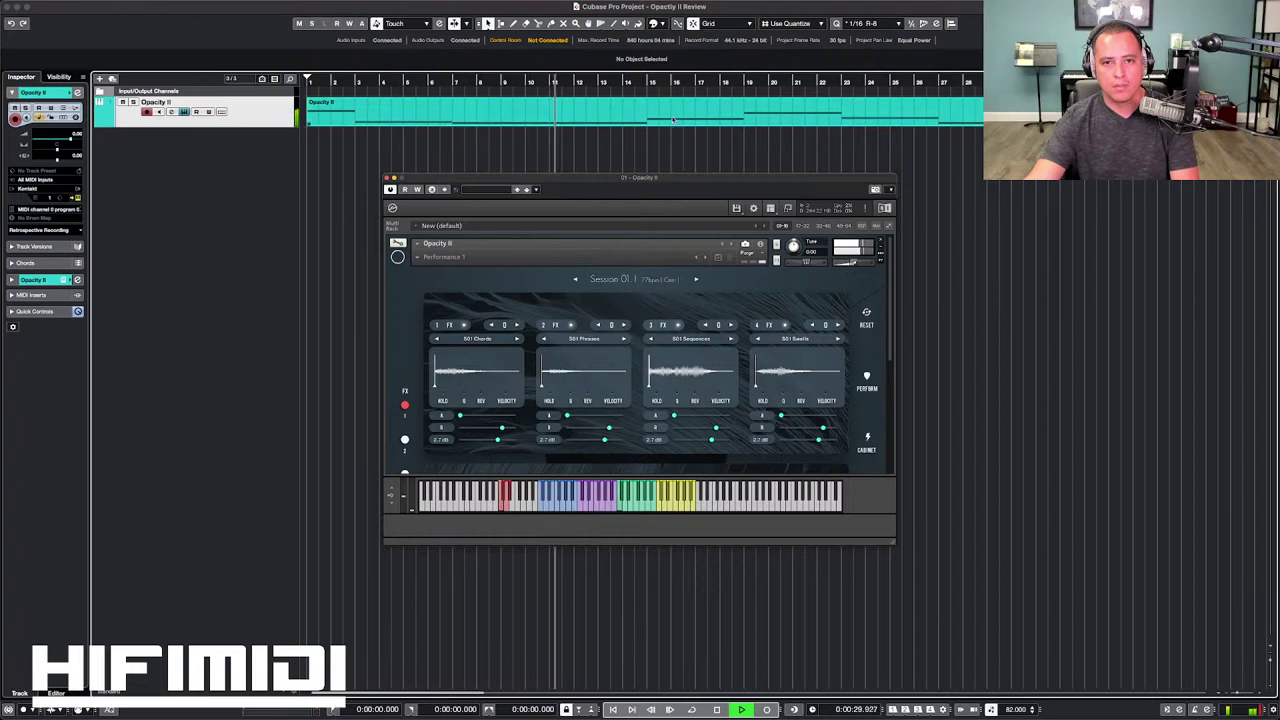
double_click(672, 117)
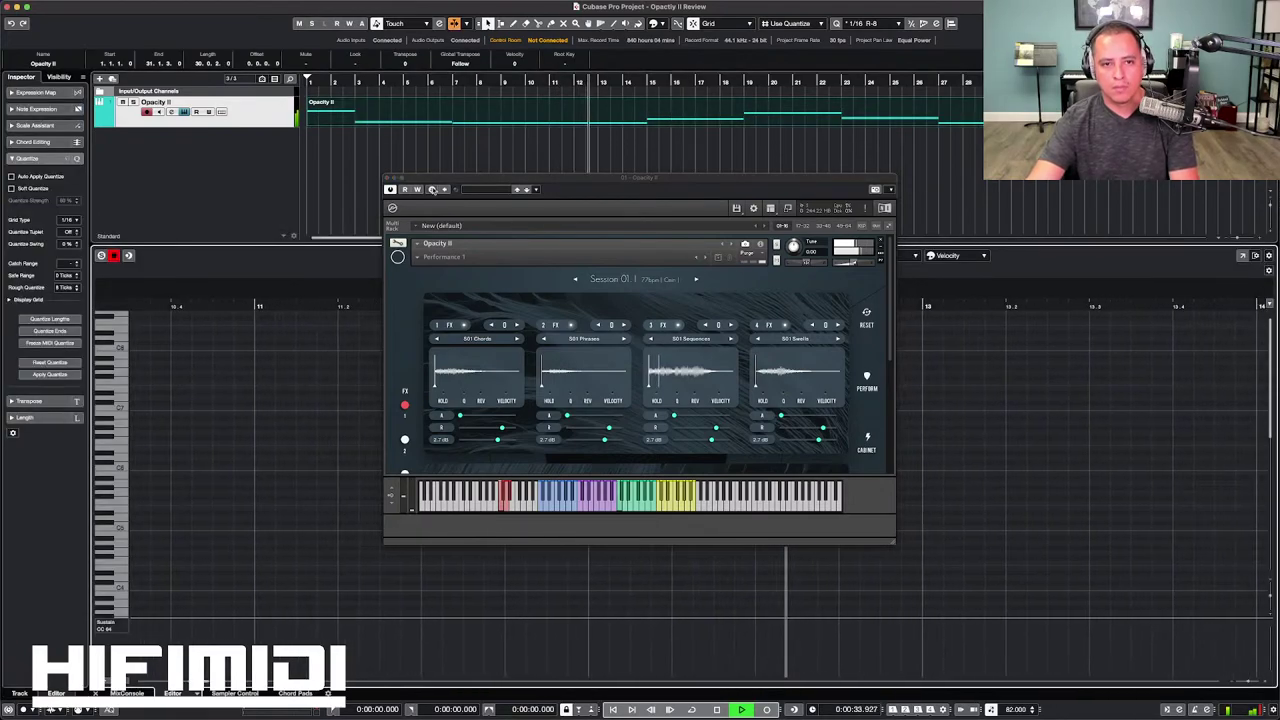
left_click(390, 178)
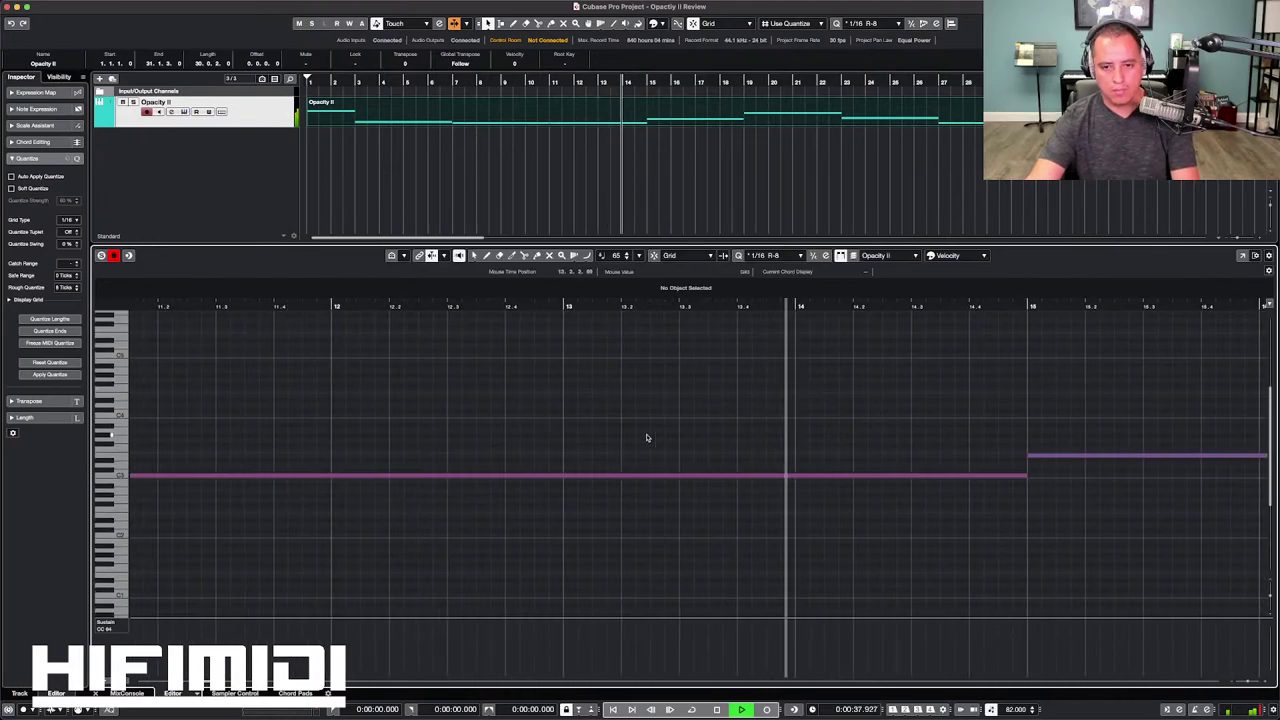
key("g")
key("g")
key("g")
key("g")
key("g")
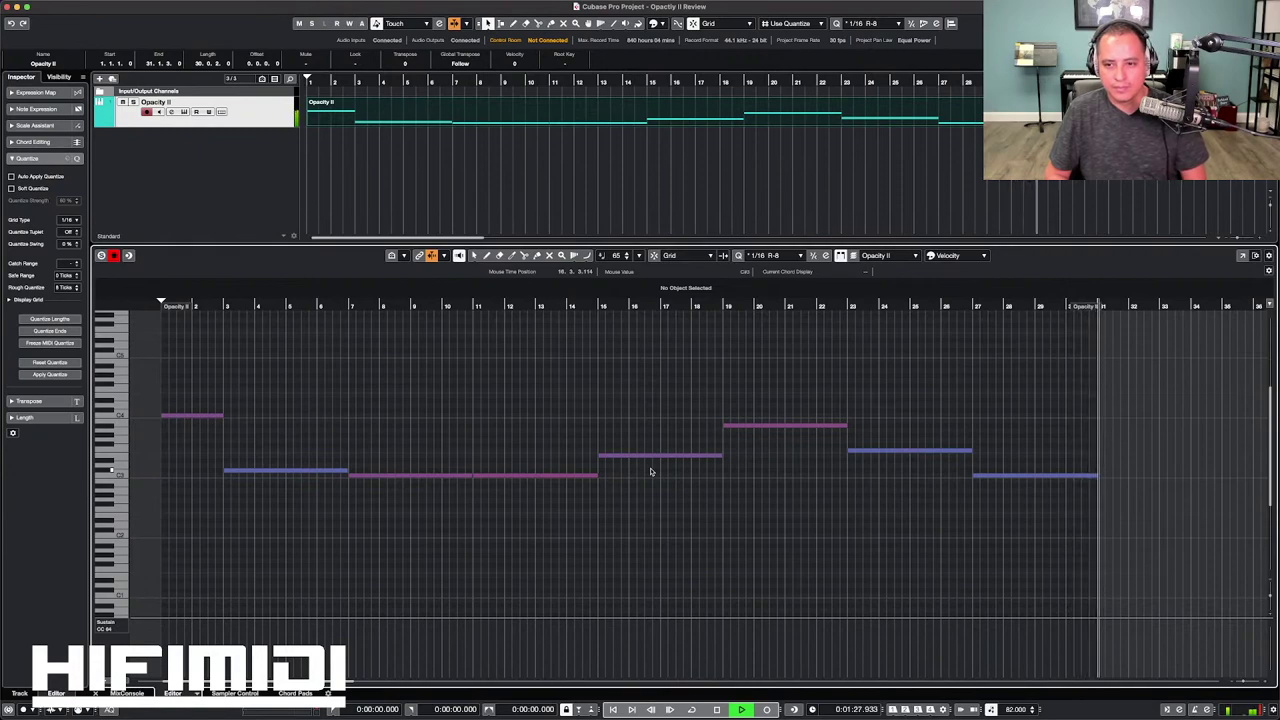
key("space")
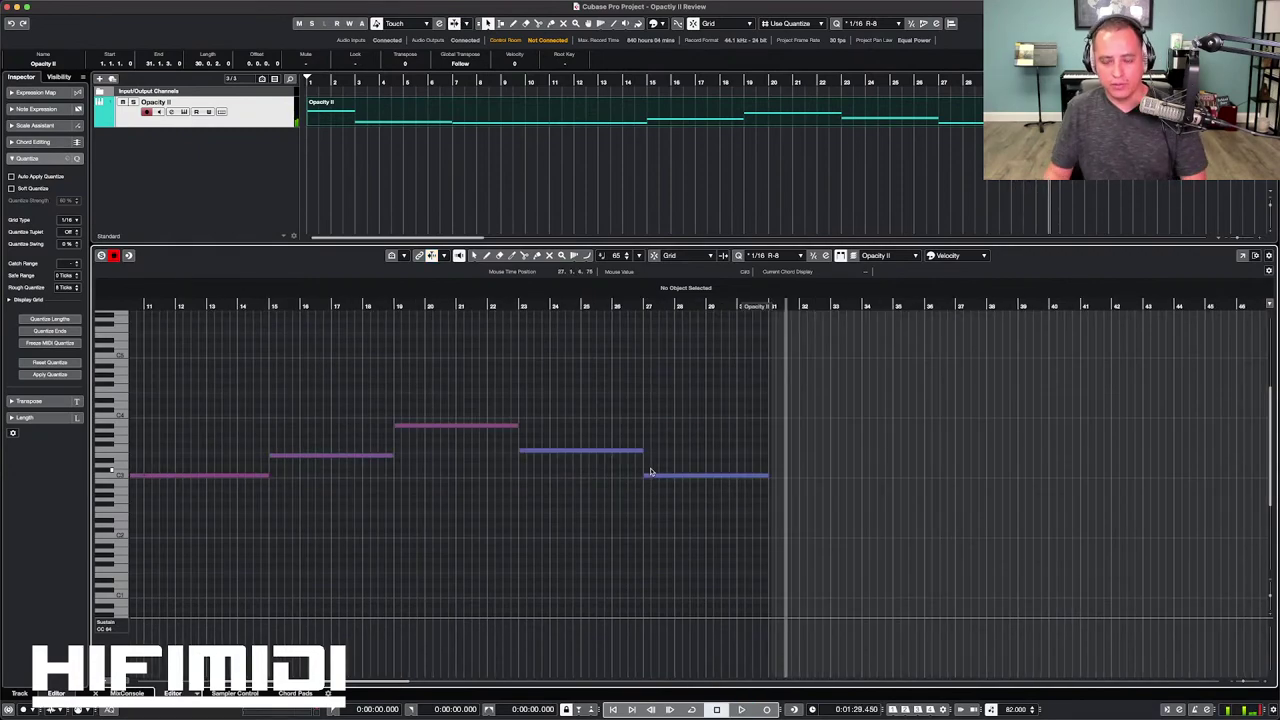
left_click(257, 169)
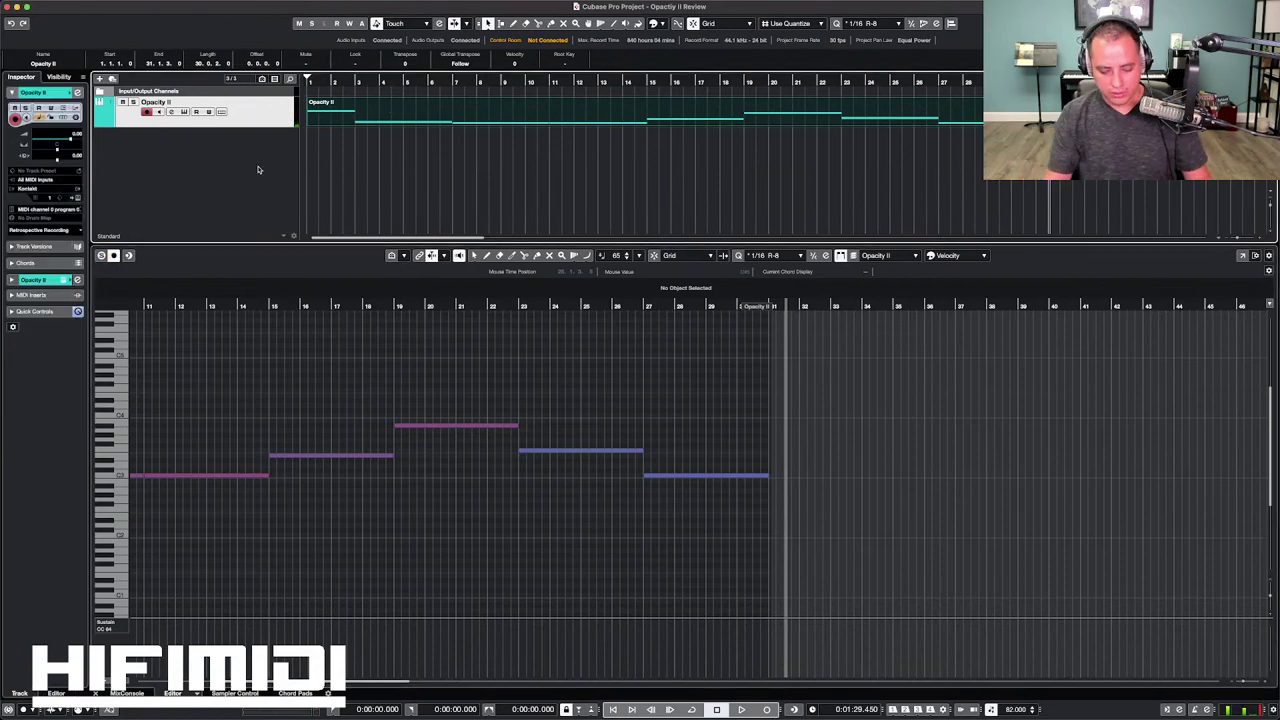
key("super+e")
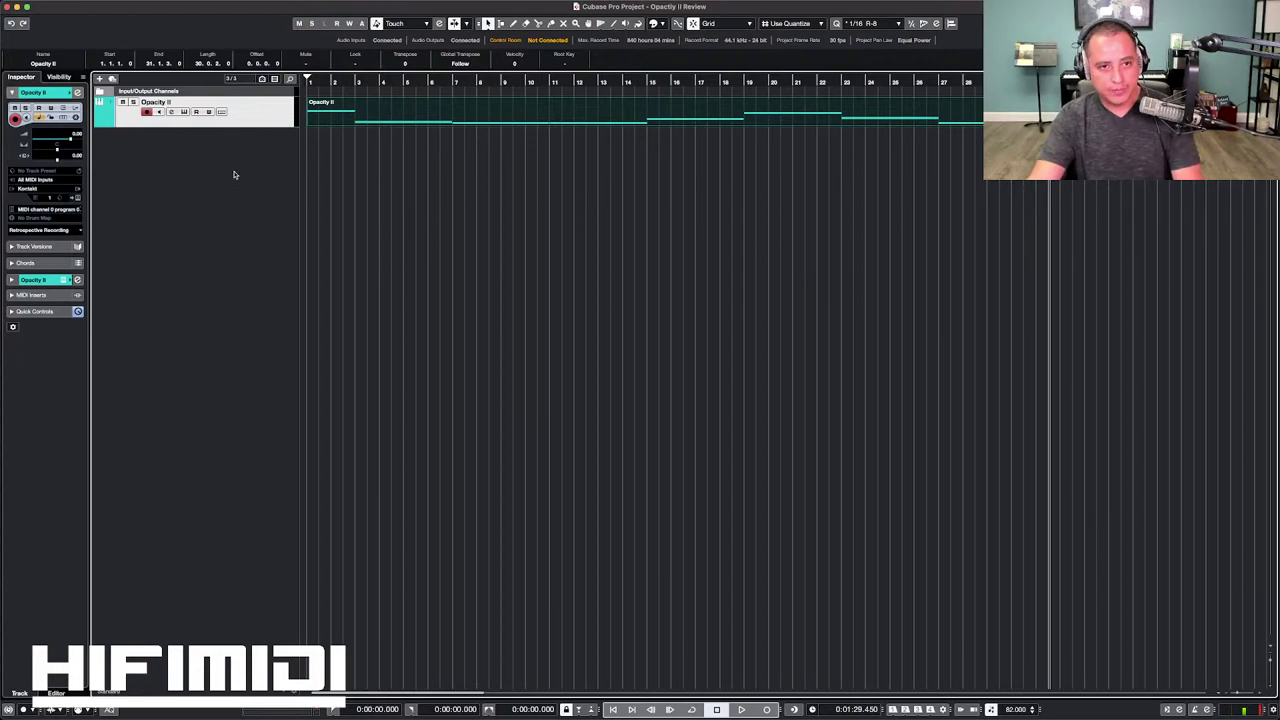
Step: Add an instrument track with Spectrasonics Keyscape and load the patch LA Custom C7 - Cinematic
double_click(320, 165)
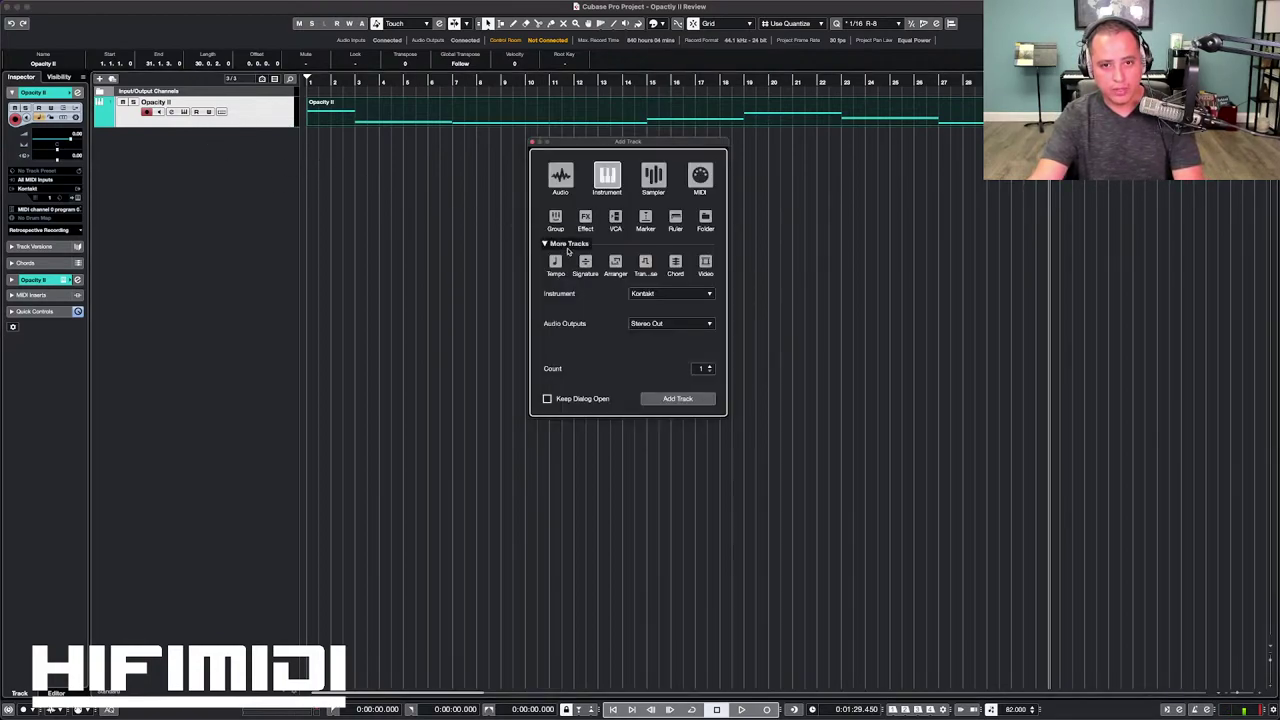
left_click(672, 294)
left_click(618, 307)
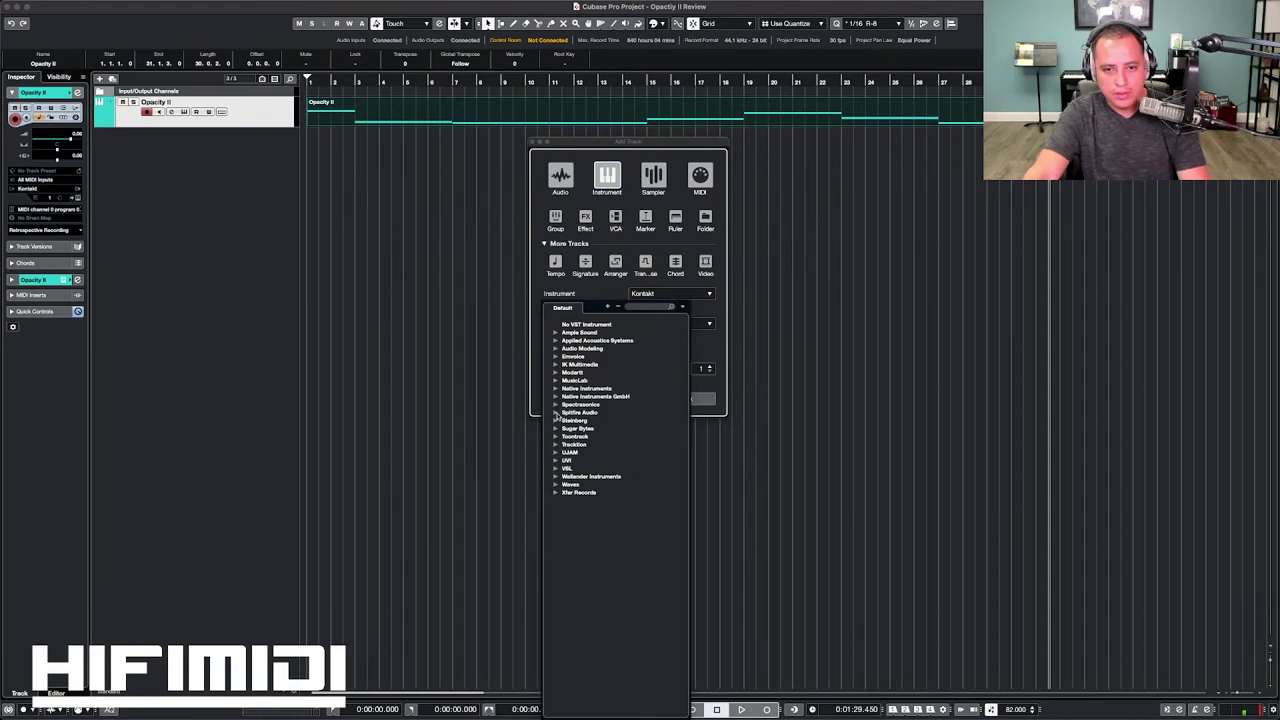
left_click(556, 405)
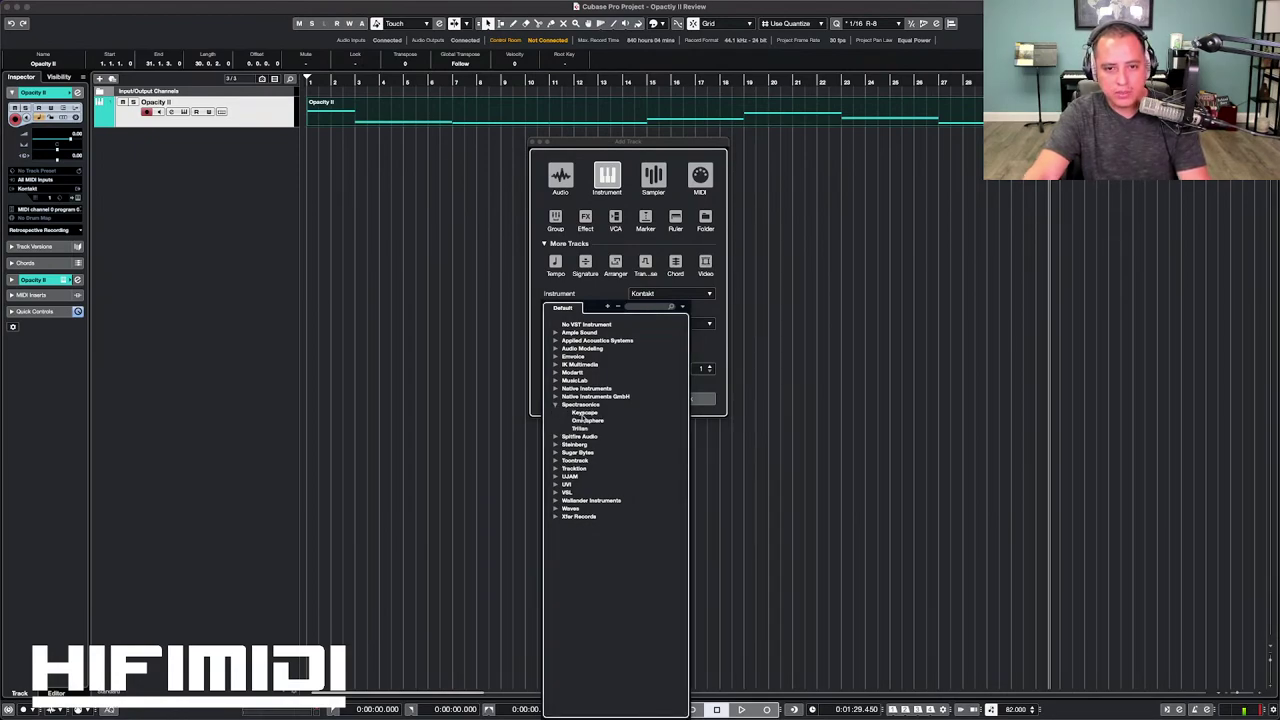
left_click(584, 413)
key("Return")
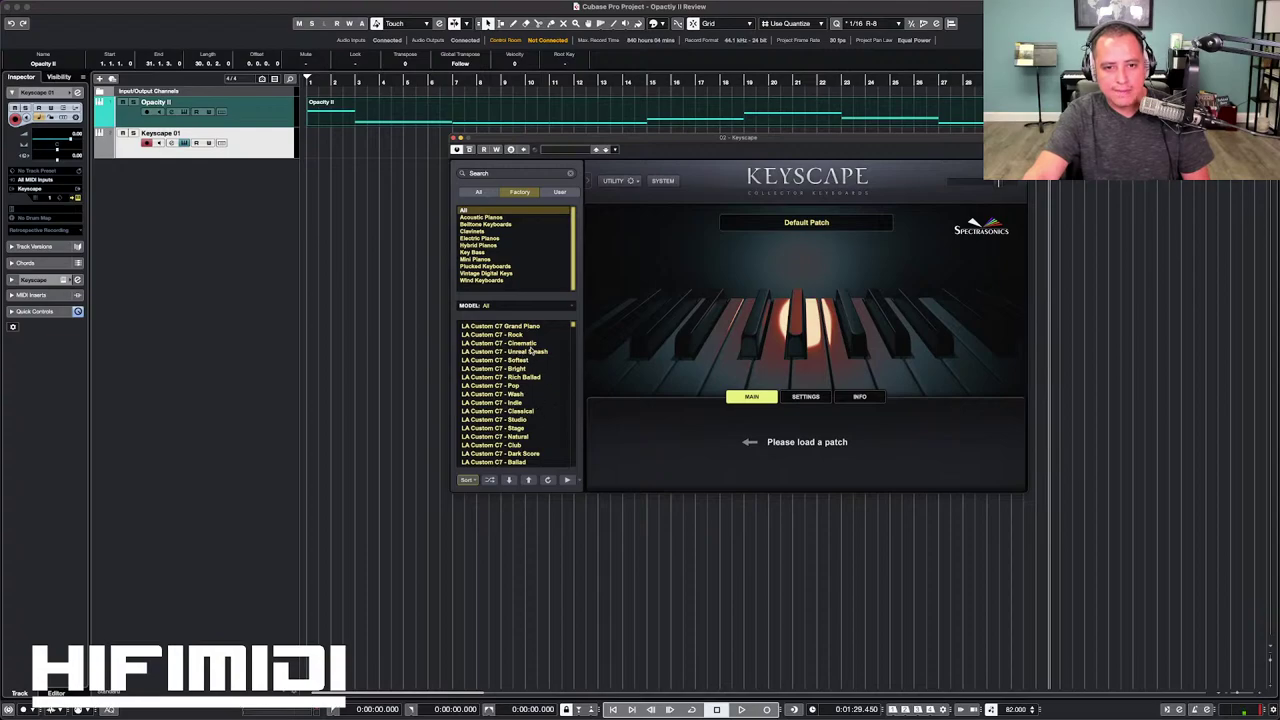
left_click(531, 344)
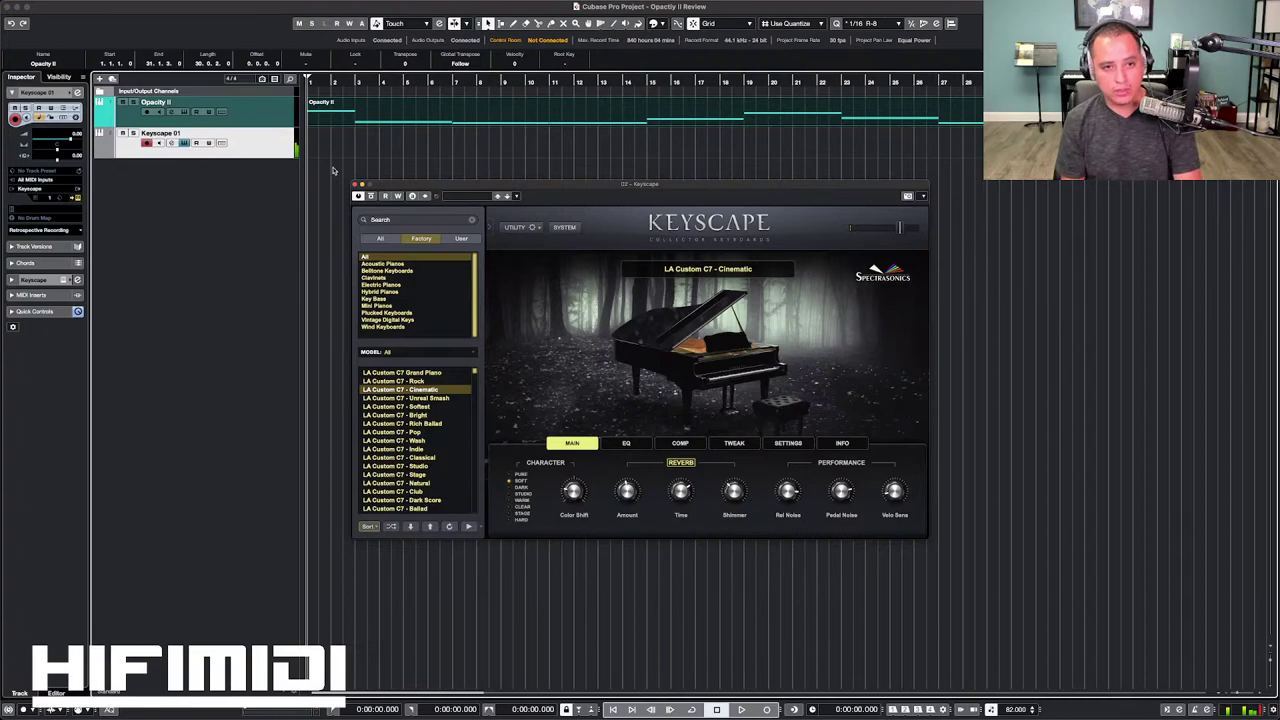
Step: Play back the Opacity II part to rehearse a piano line on the Keyscape track, and close the Keyscape window
key("space")
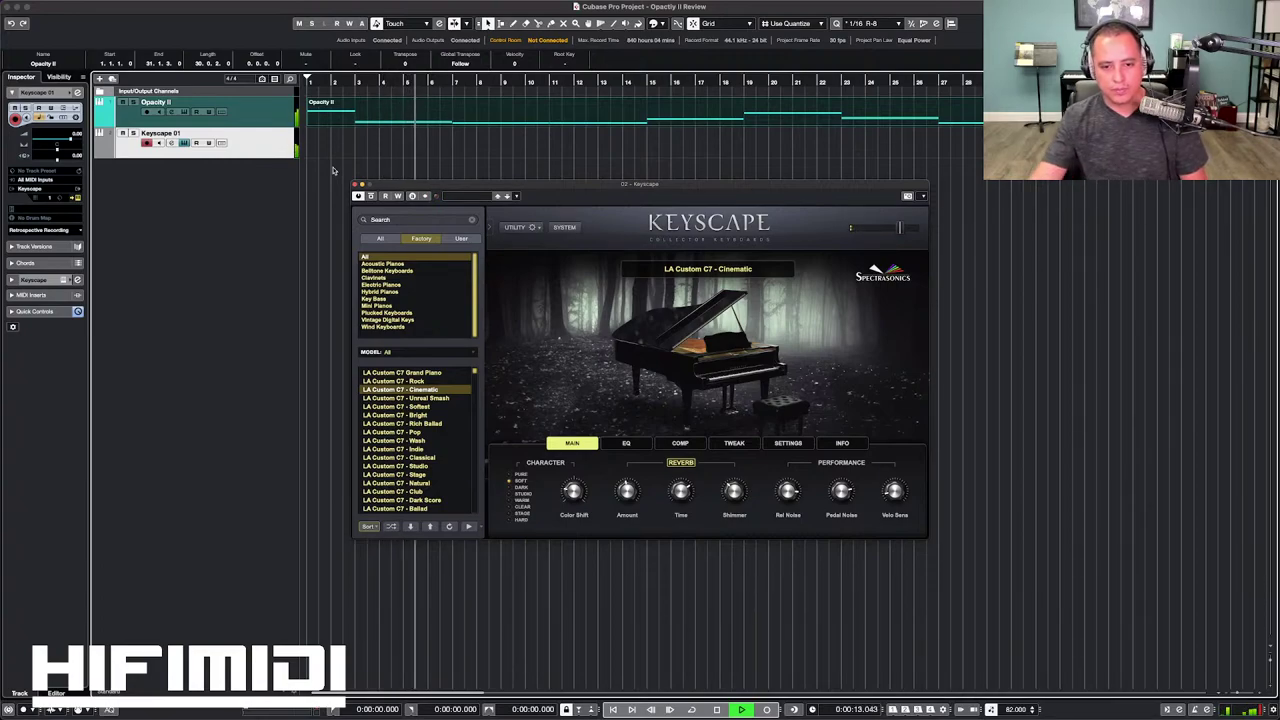
key("super+w")
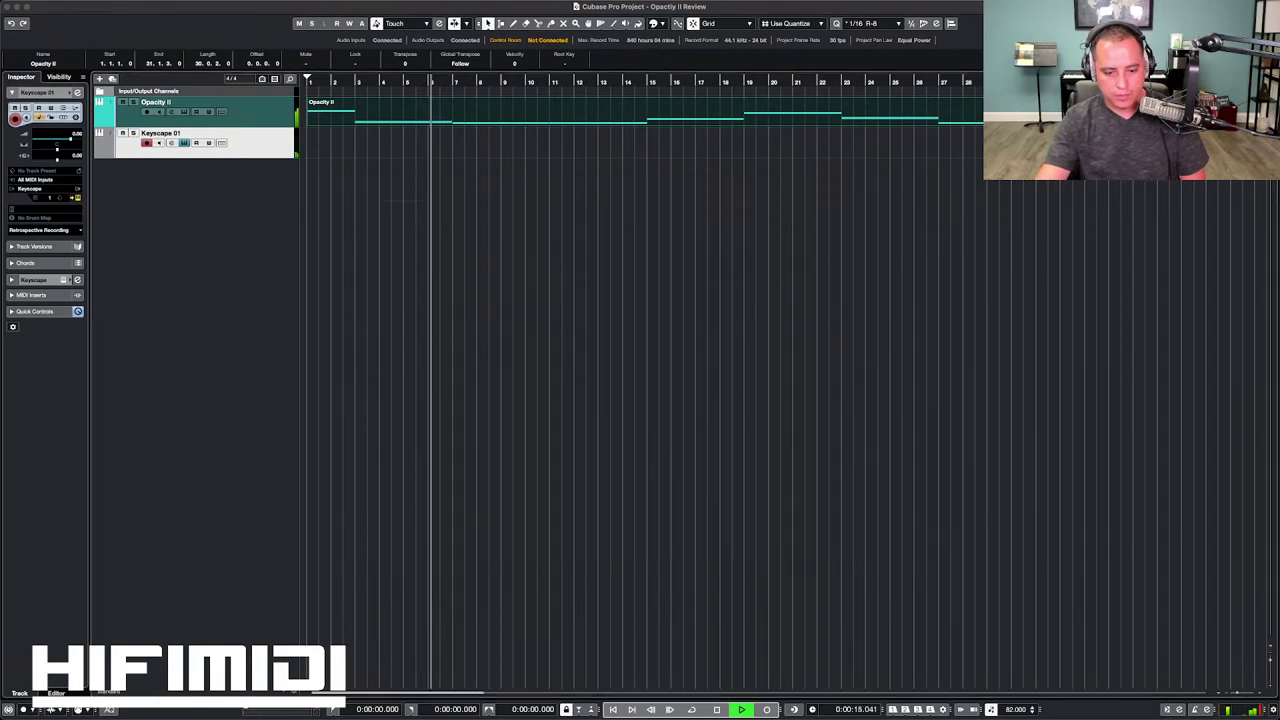
left_click(469, 359)
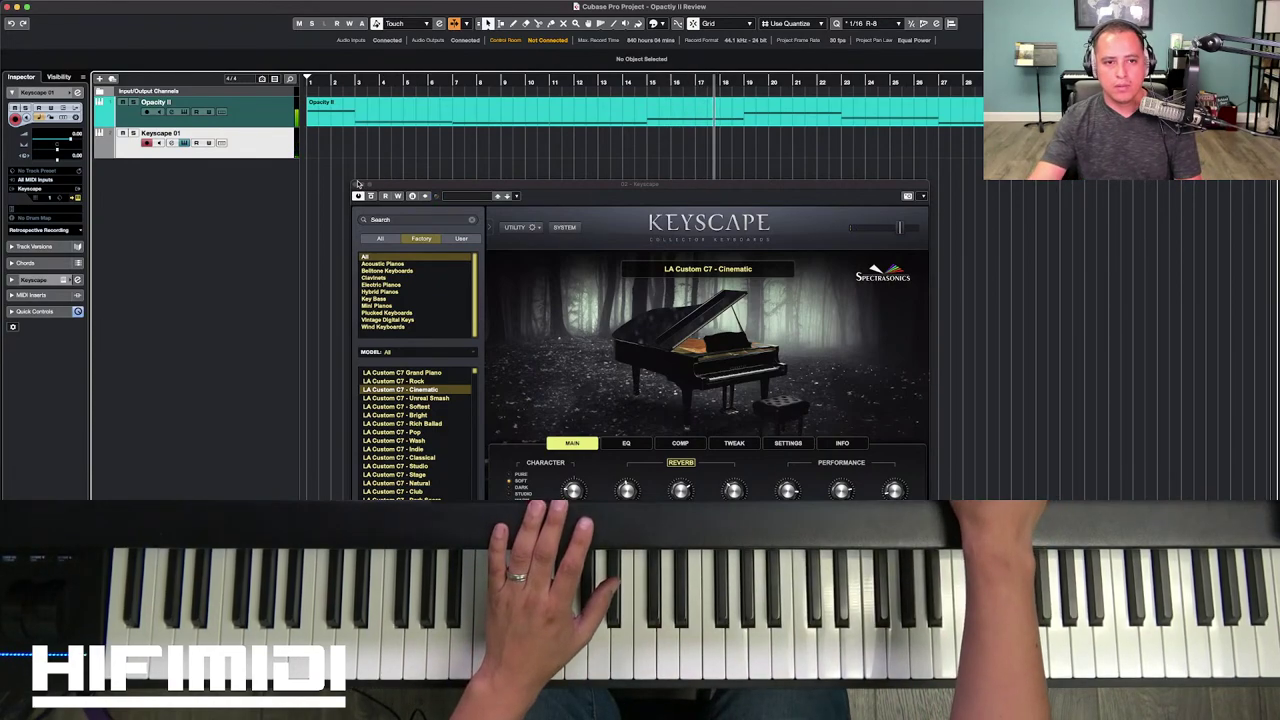
left_click(358, 184)
left_click(649, 81)
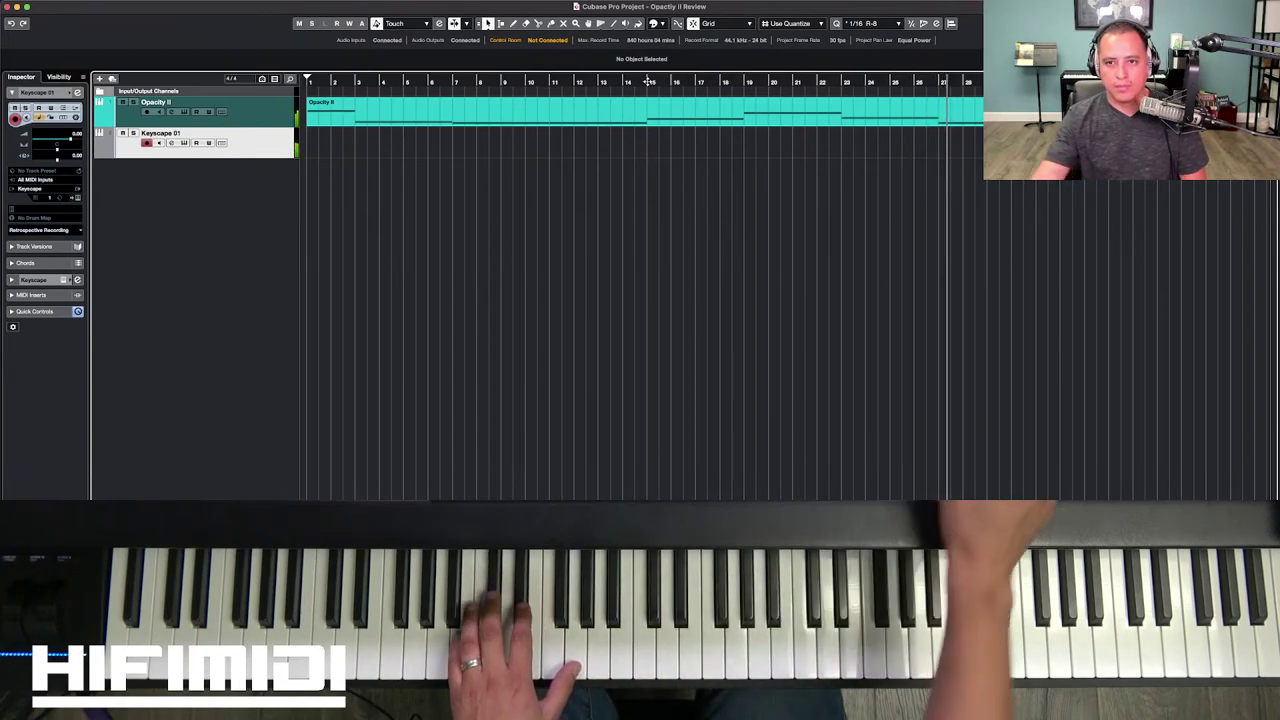
left_click(796, 240)
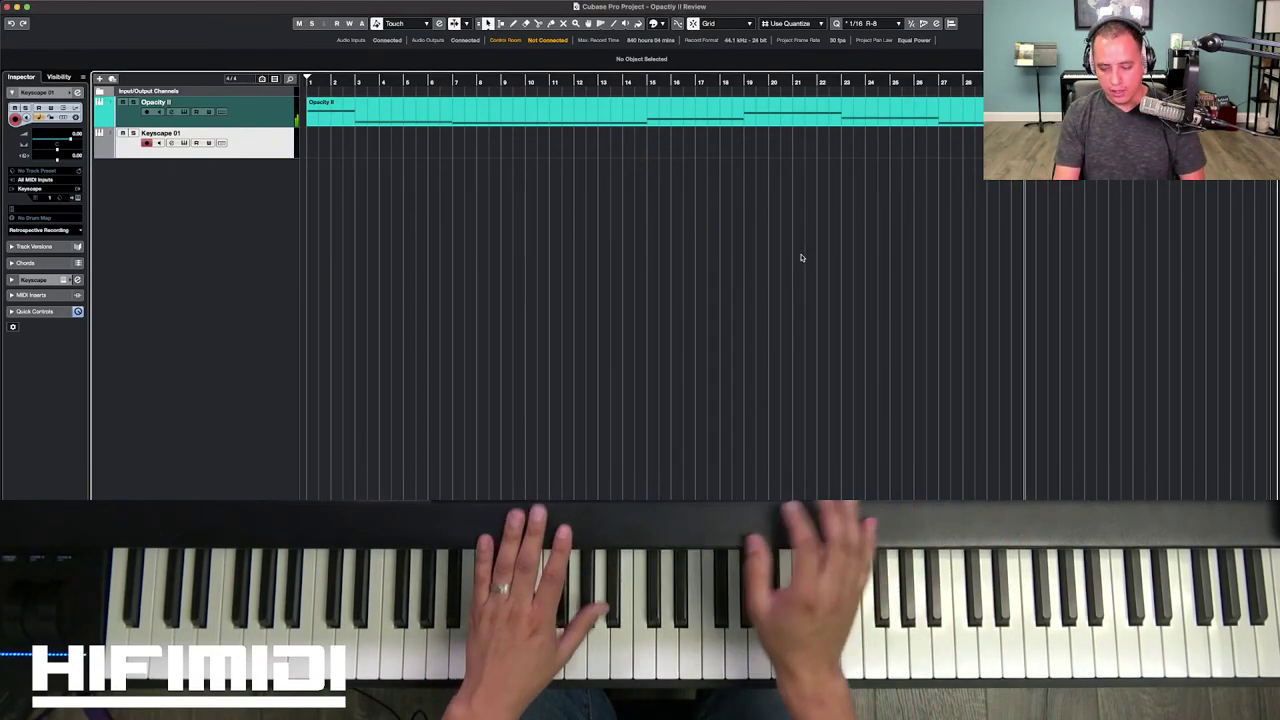
Step: Stop playback and record a piano part on the Keyscape track from bar 1 to about bar 16
key("space")
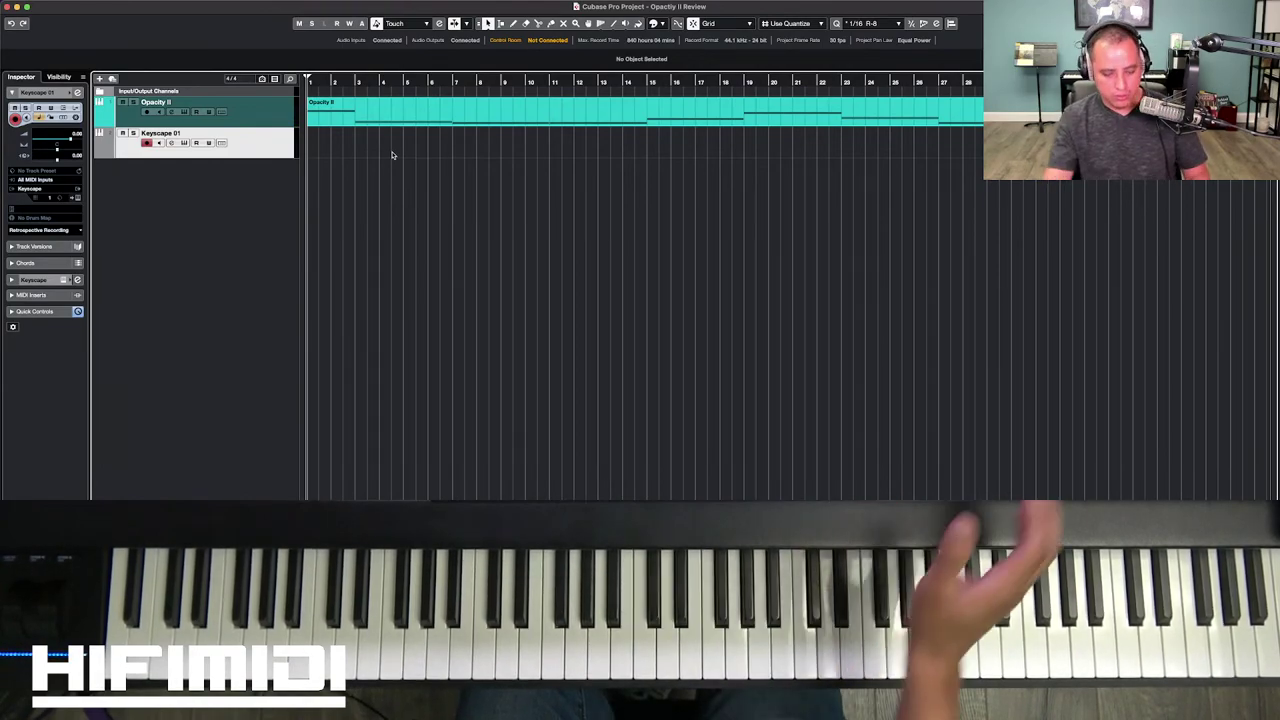
key("KP_Multiply")
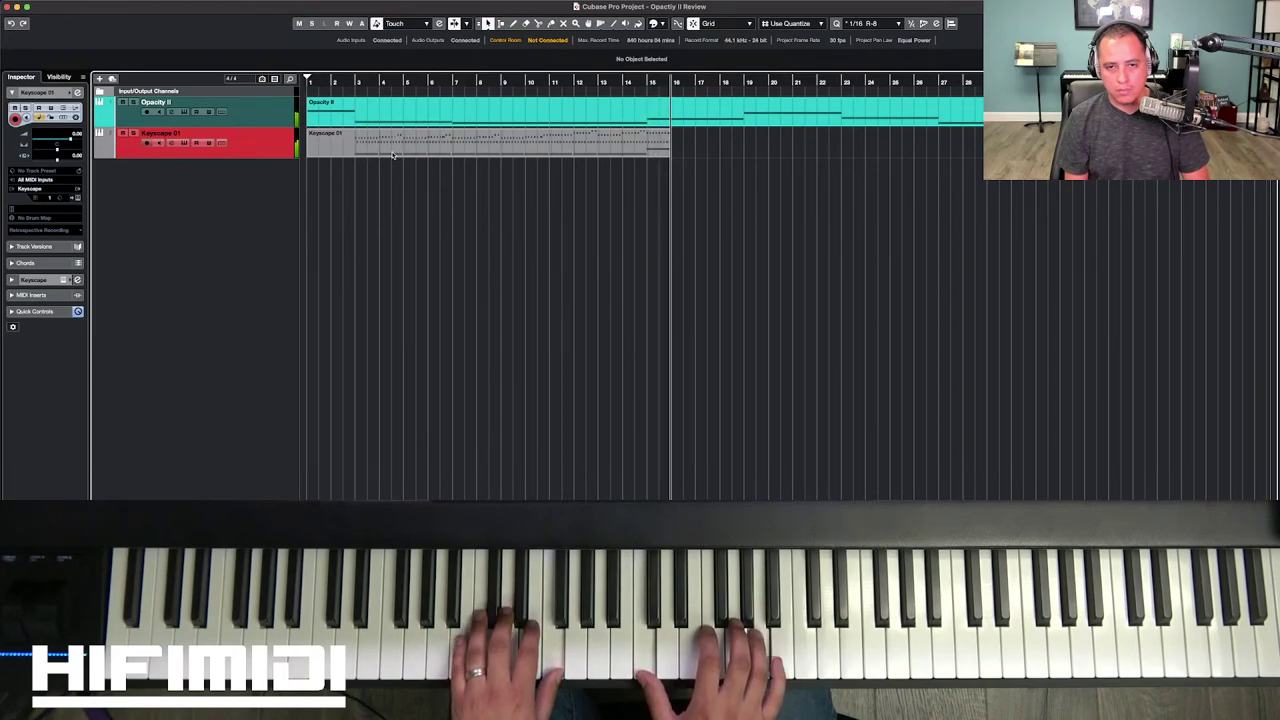
key("space")
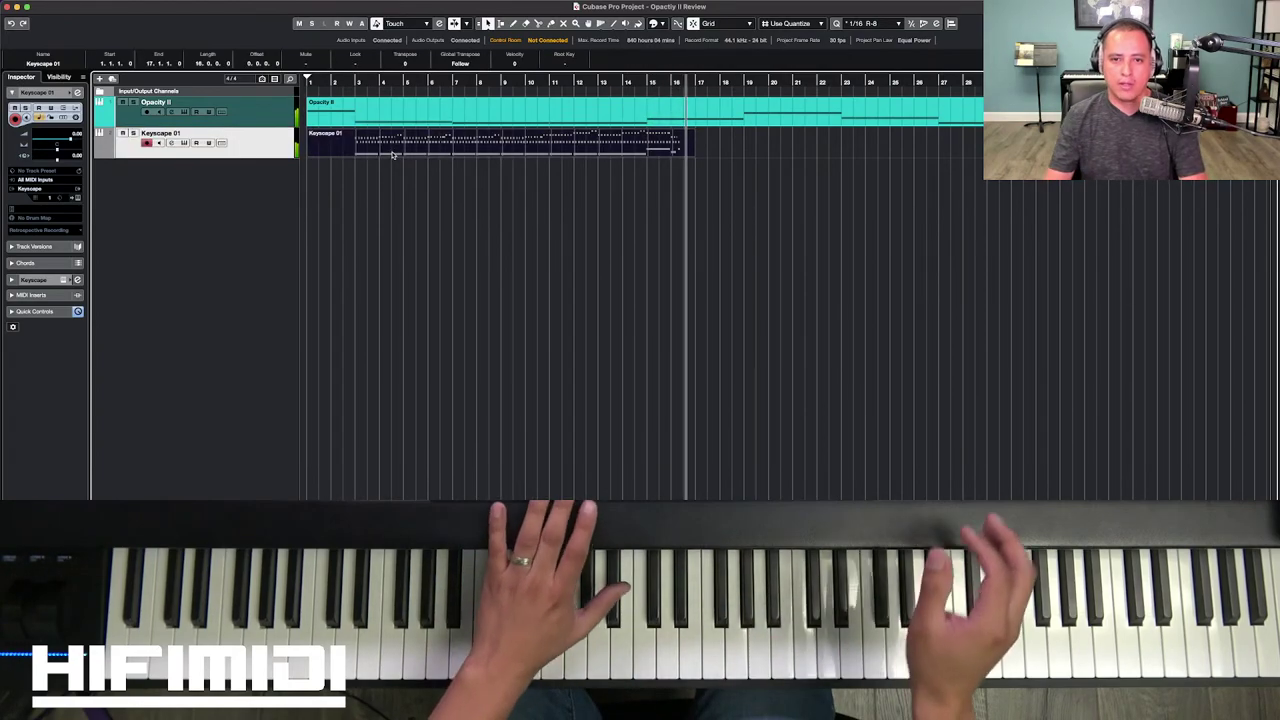
Step: Open the recorded Keyscape part in the Key Editor and delete all notes from bar 15 onward
double_click(661, 149)
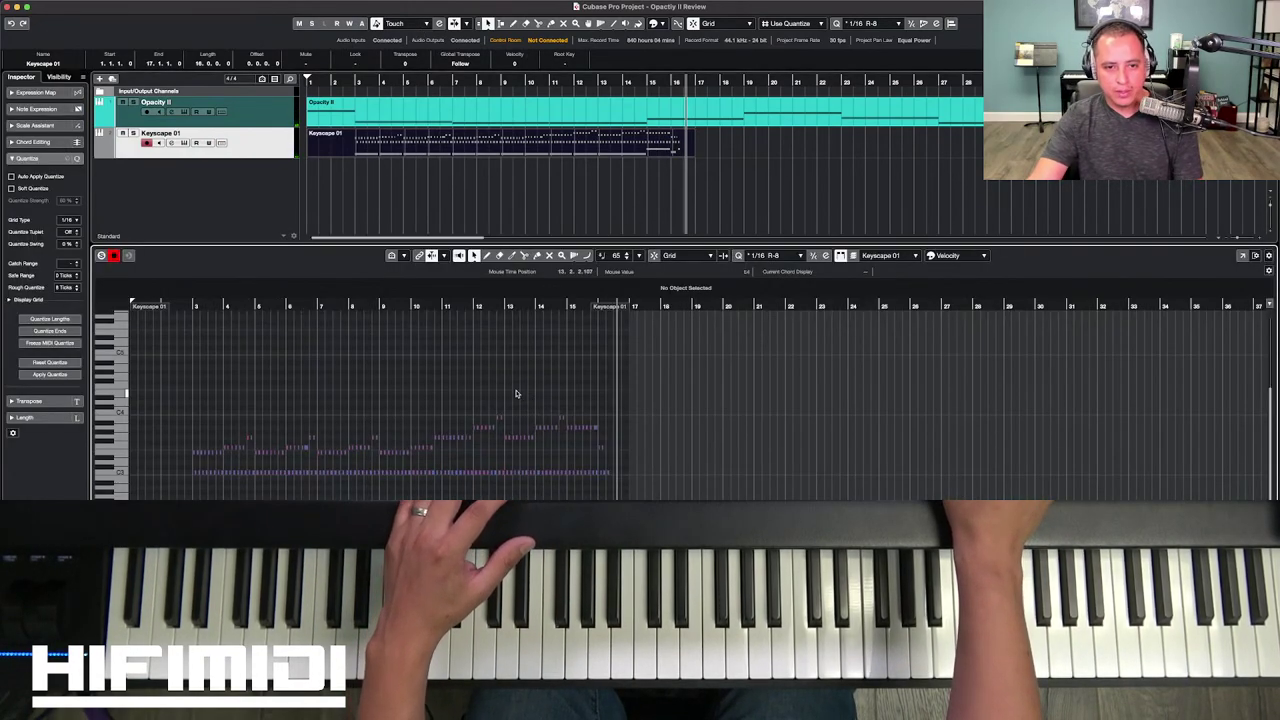
key("h")
key("h")
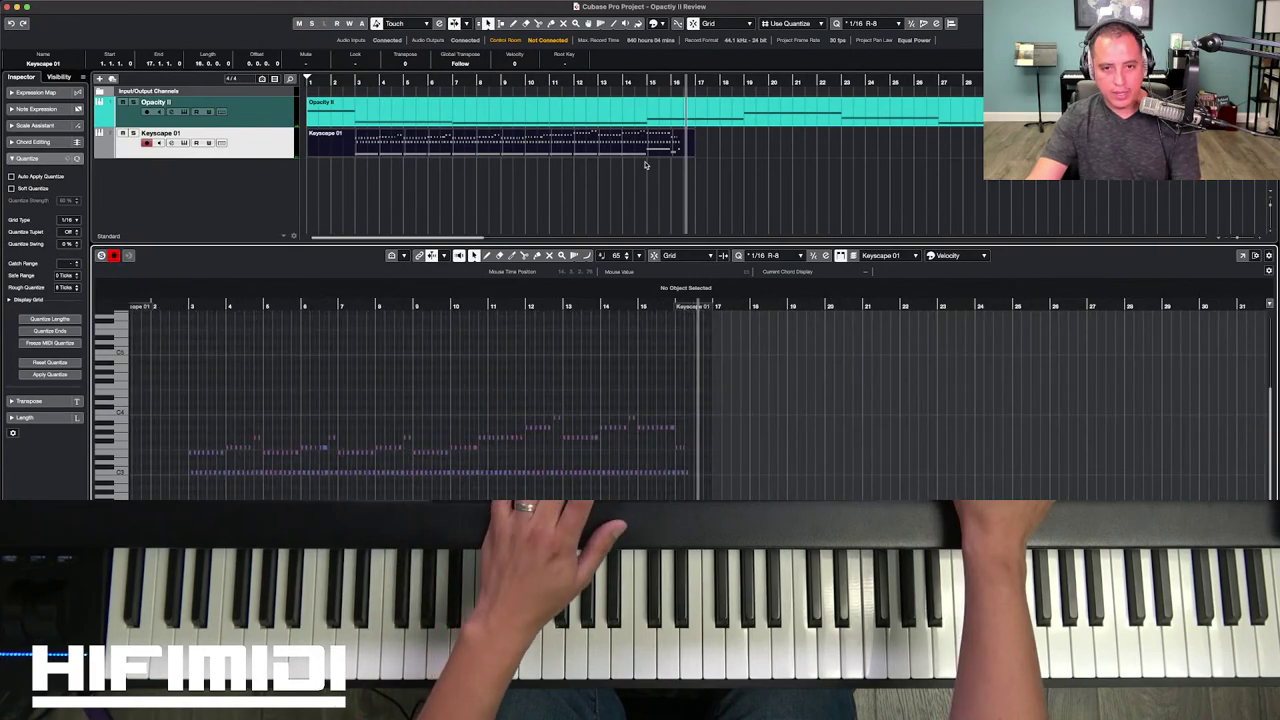
key("h")
key("h")
key("h")
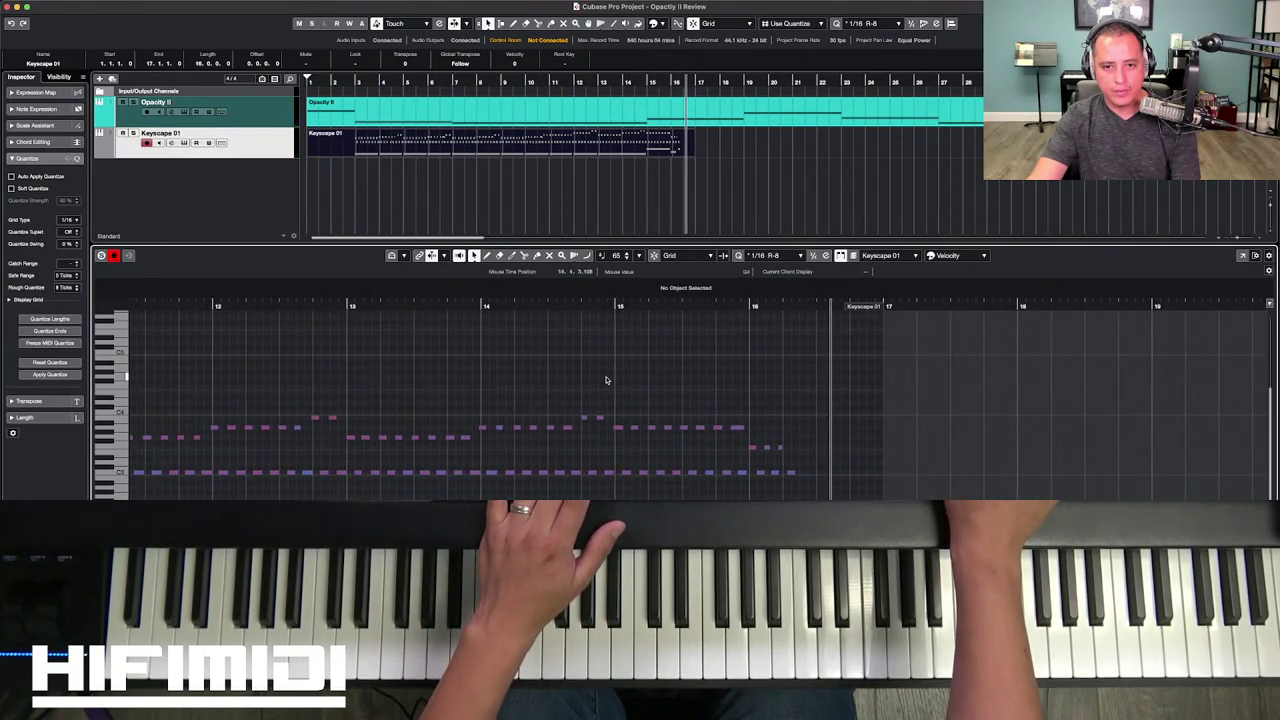
key("h")
scroll(500, 350, "left", 3)
left_click_drag(500, 400, 812, 490)
key("Delete")
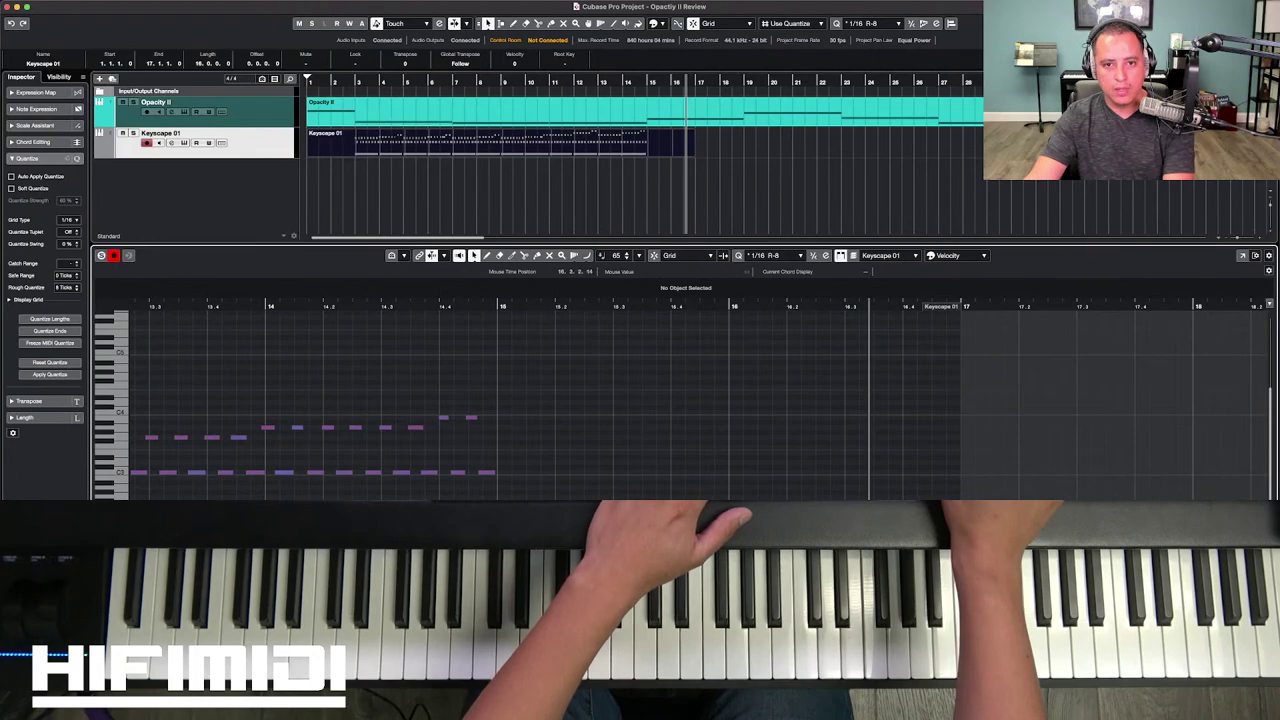
Step: Shorten the Keyscape part in the arrangement so it ends at bar 15
mouse_move(692, 154)
left_mouse_down()
mouse_move(647, 157)
mouse_move(672, 158)
left_mouse_up()
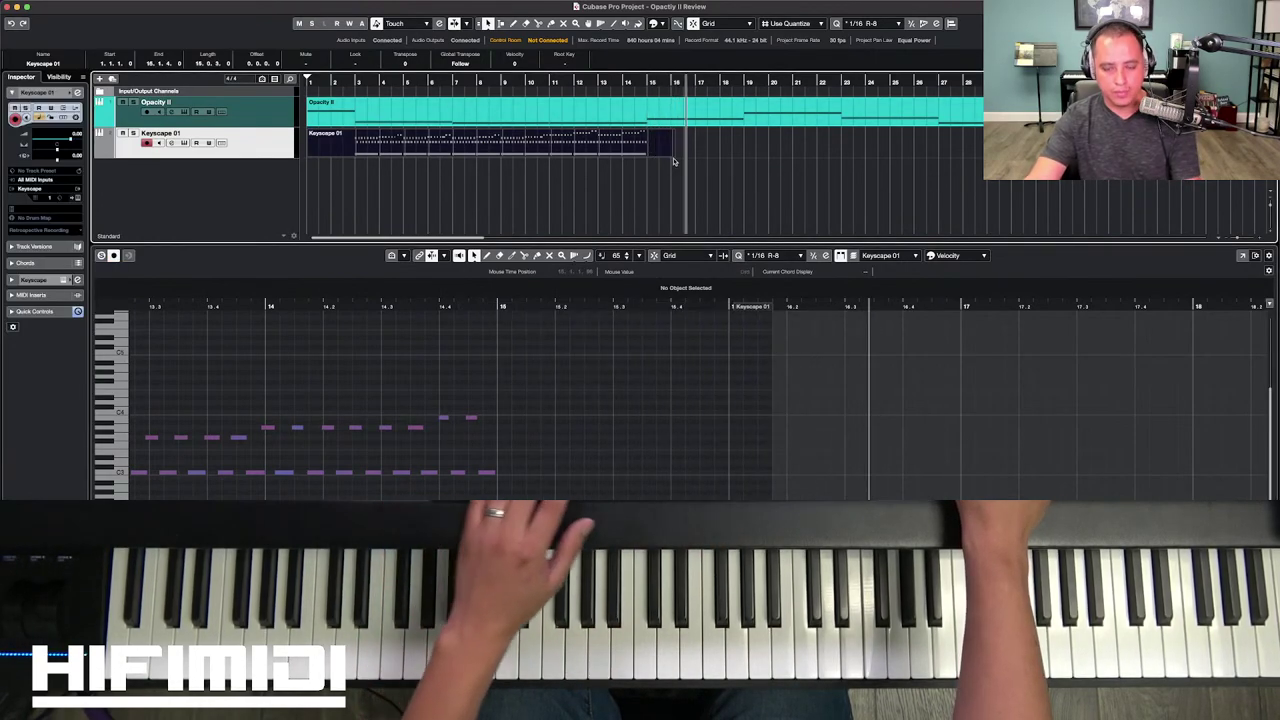
key("h")
key("h")
key("h")
key("h")
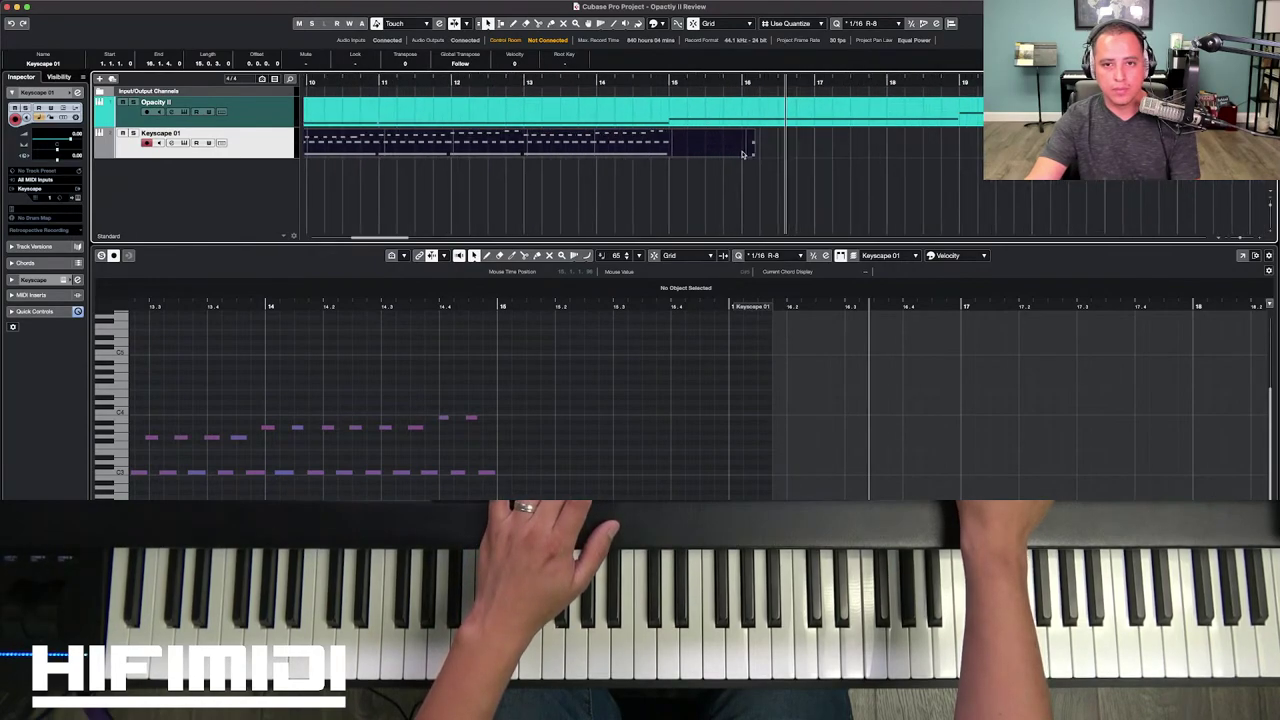
left_click_drag(731, 155, 583, 156)
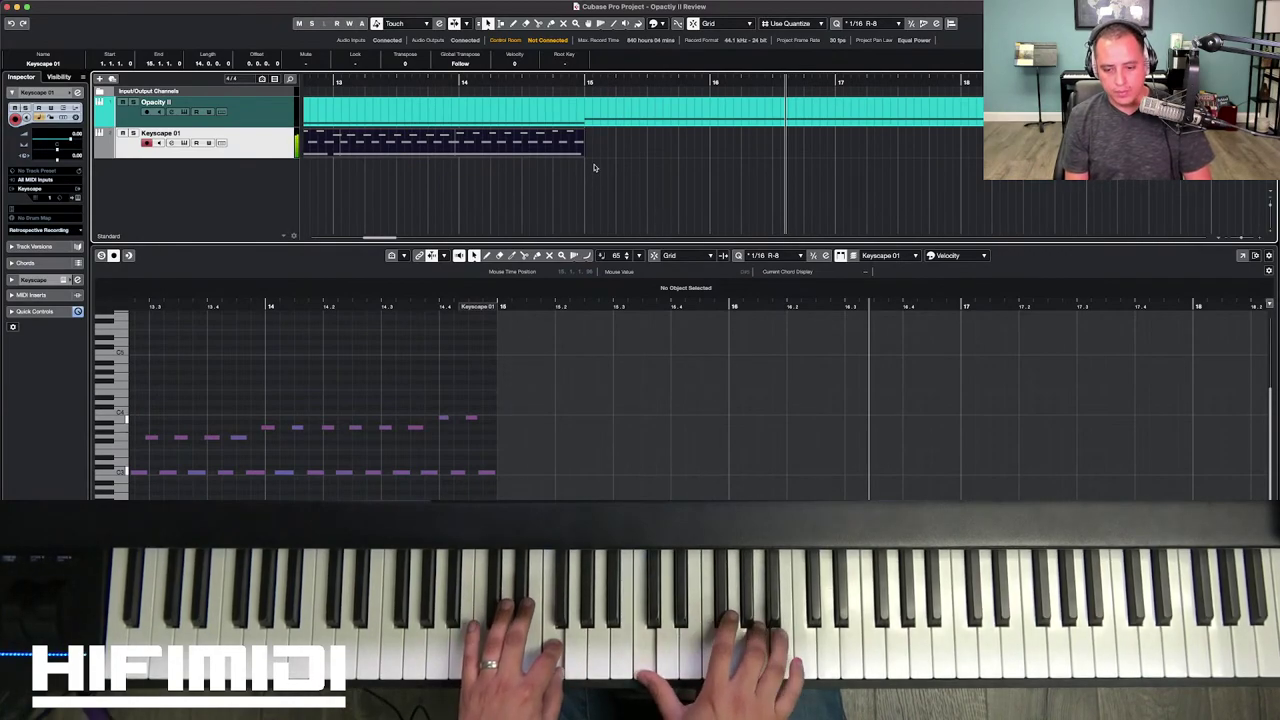
Step: Try recording the next piano part on the Keyscape track from bar 15, undoing each take
left_click(184, 143)
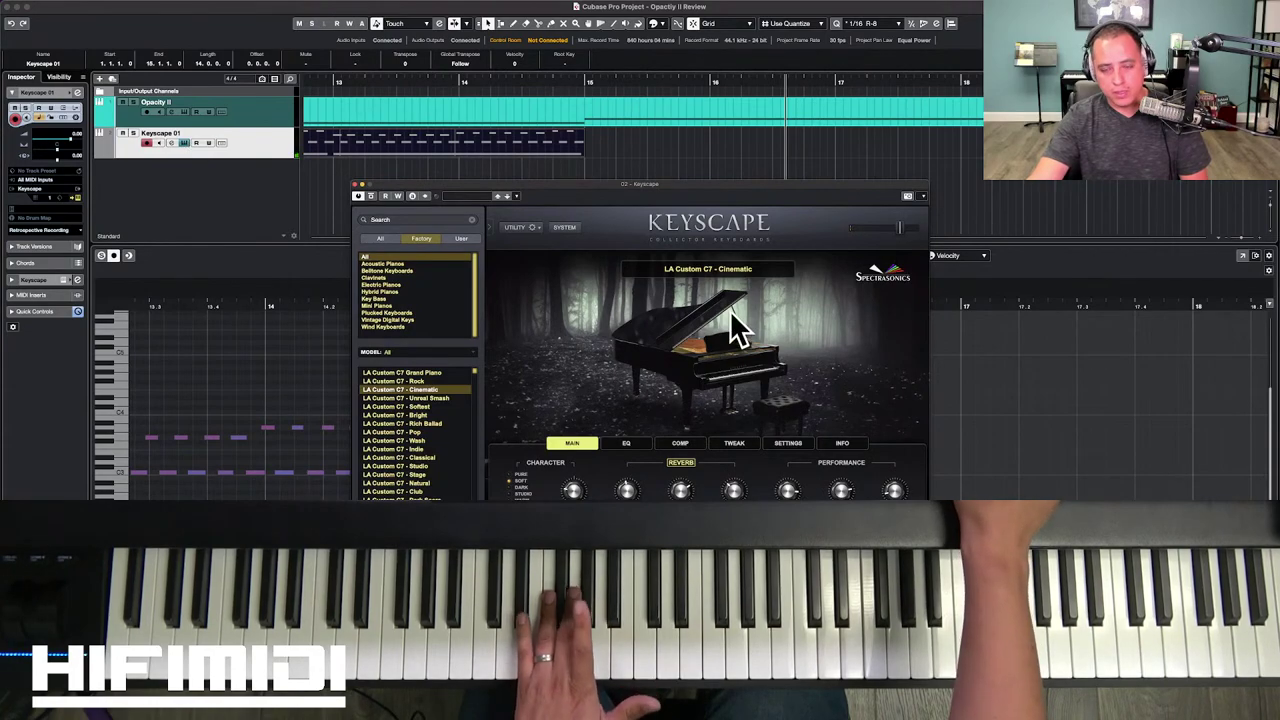
left_click(354, 185)
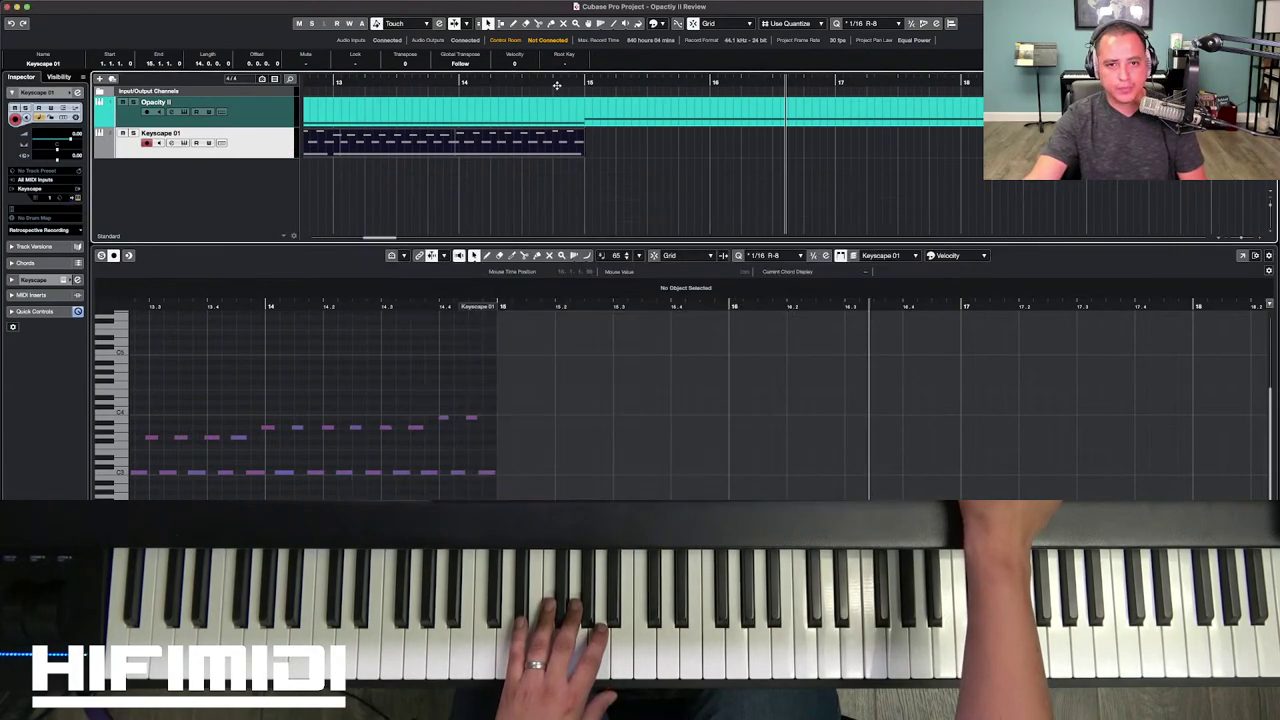
left_click(599, 81)
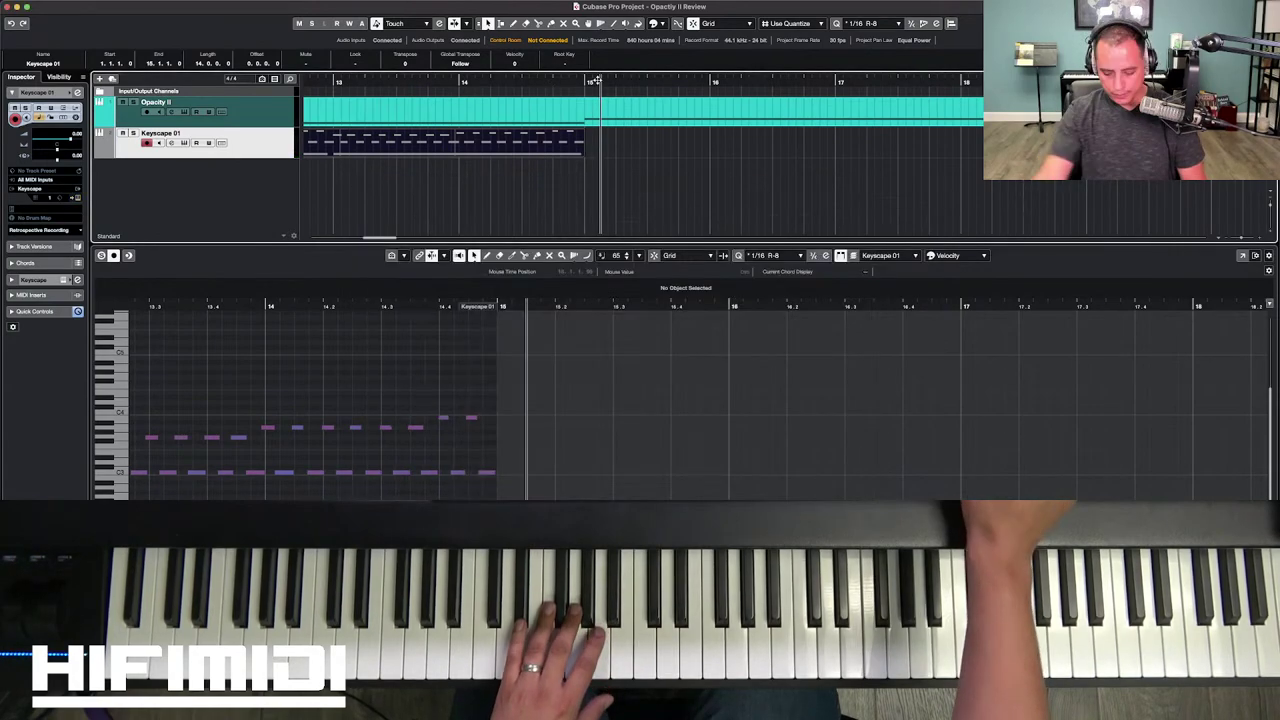
left_click(592, 81)
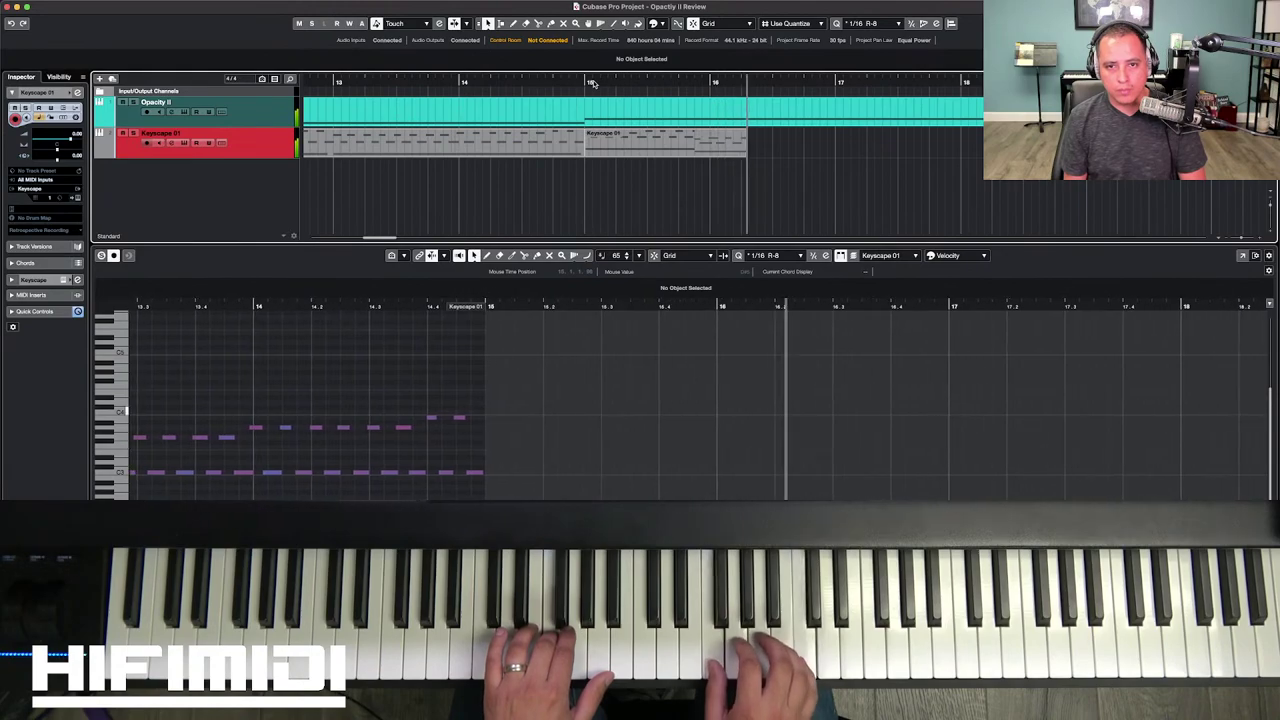
key("space")
key("ctrl+z")
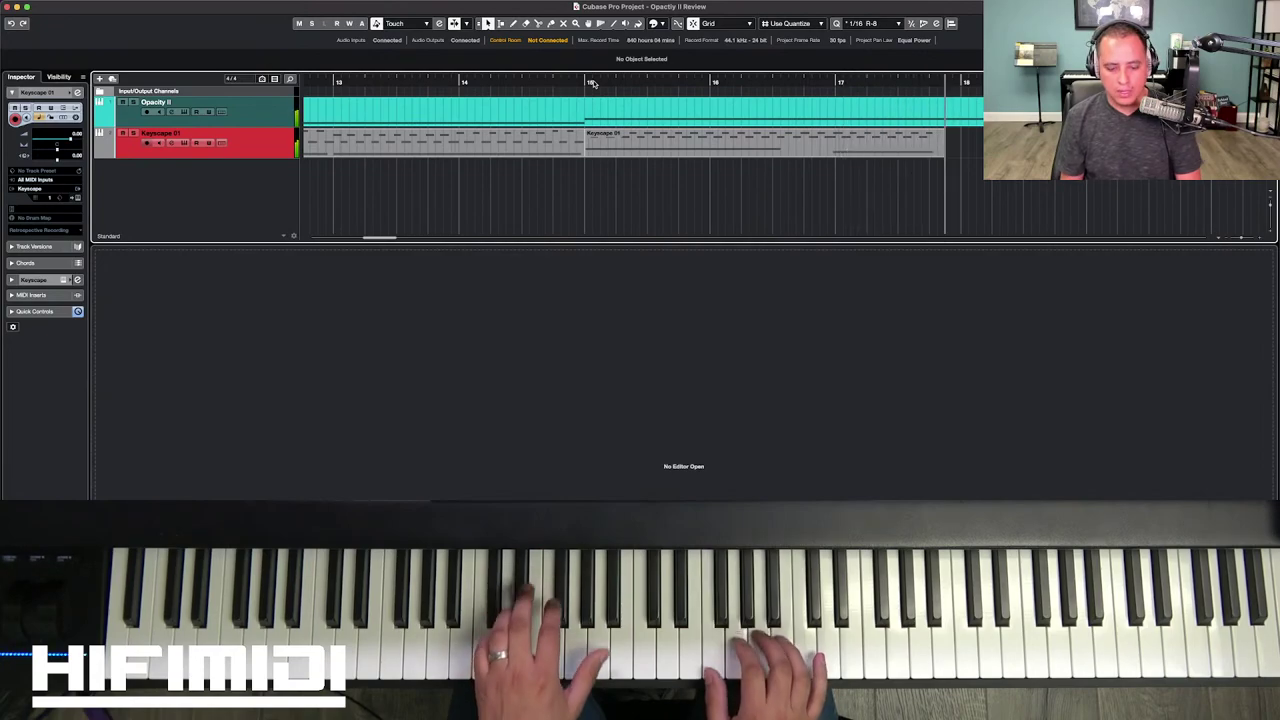
left_click(593, 82)
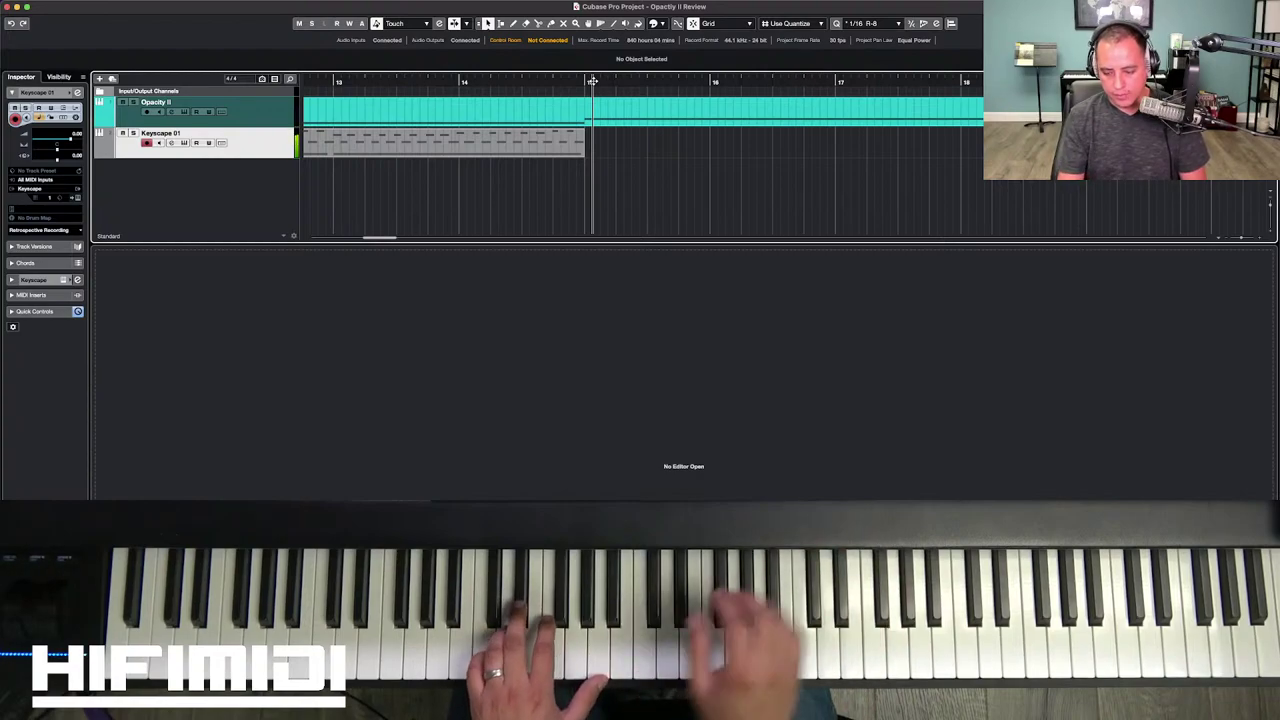
left_click(593, 82)
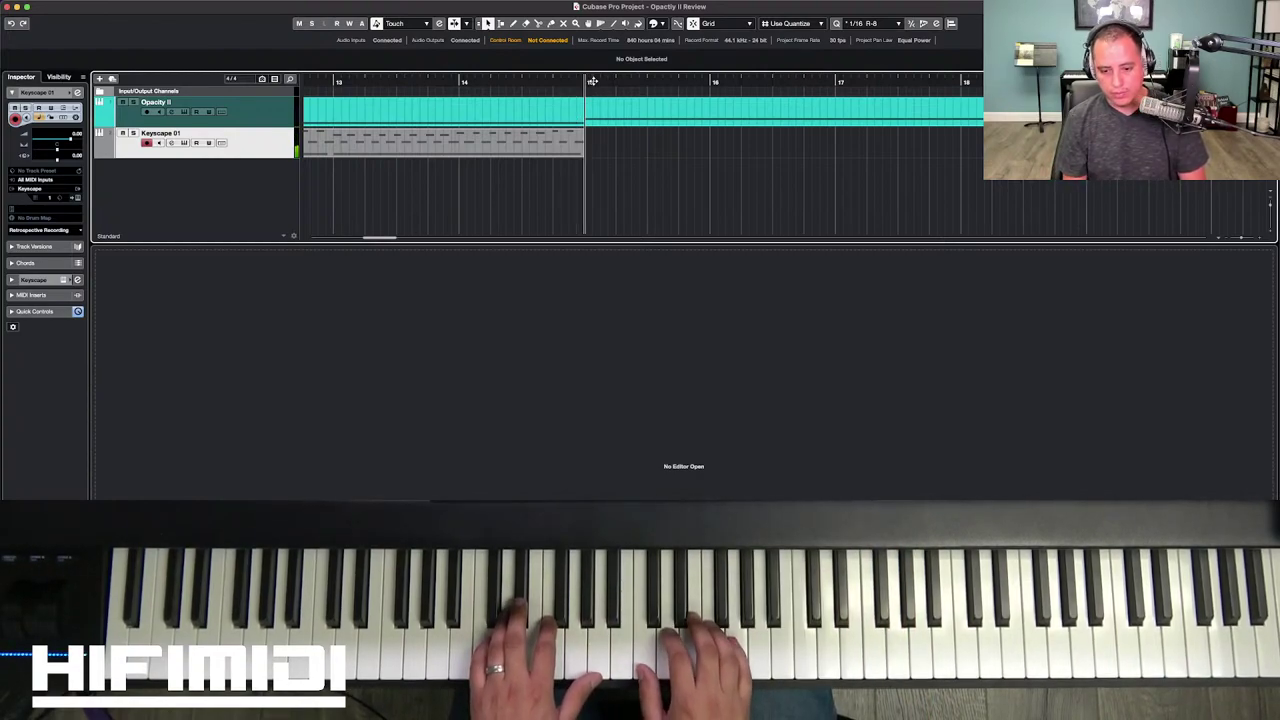
key("KP_Multiply")
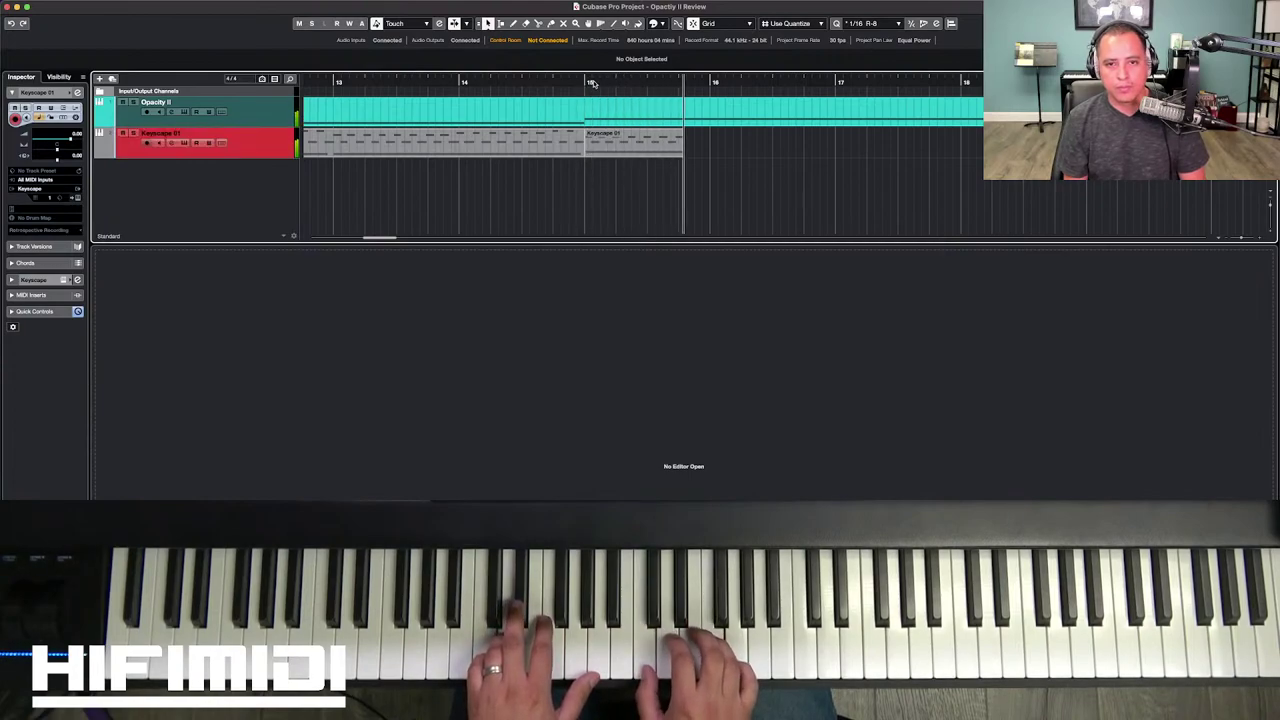
key("space")
key("ctrl+z")
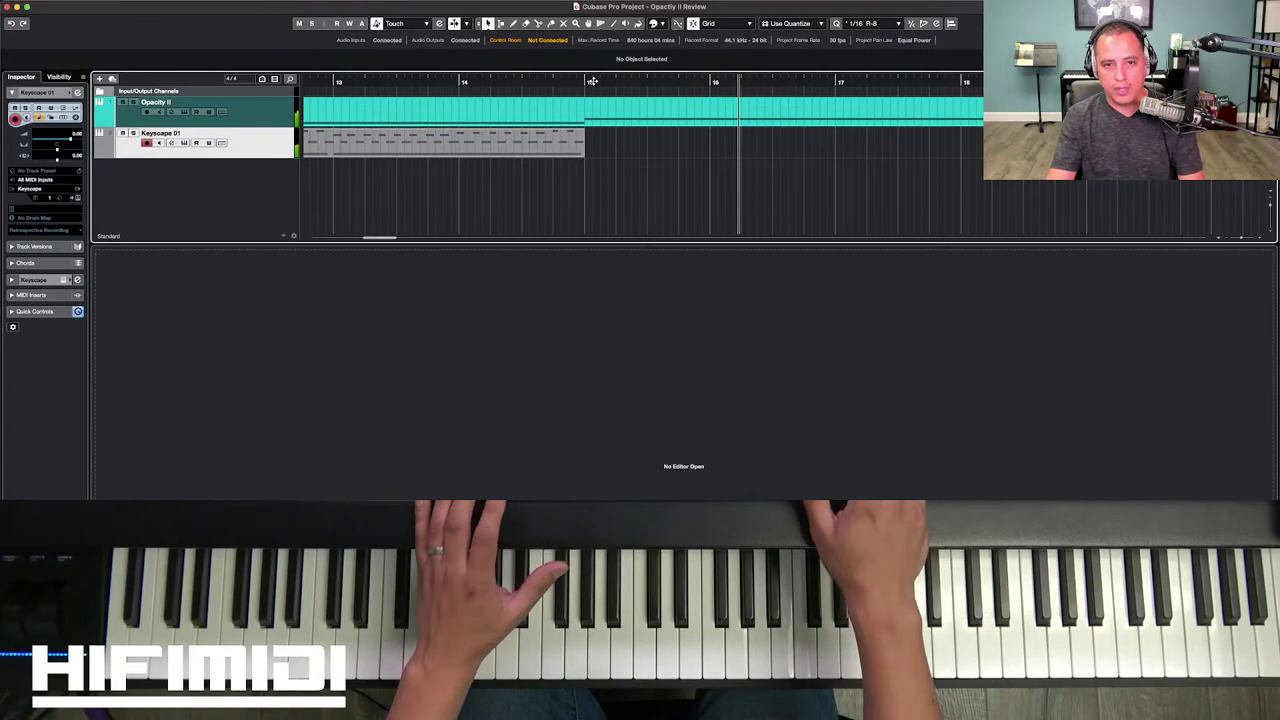
Step: Record a second piano part on the Keyscape track from bar 15 to about bar 34
key("KP_0")
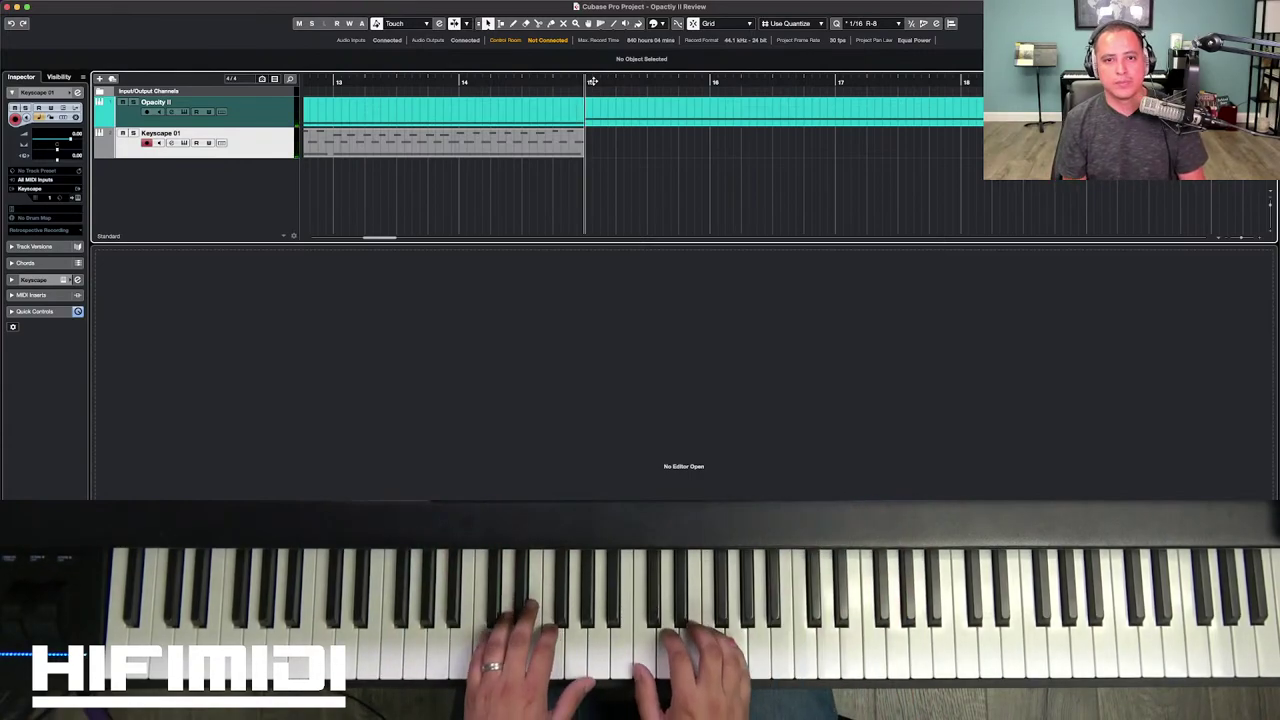
key("KP_Multiply")
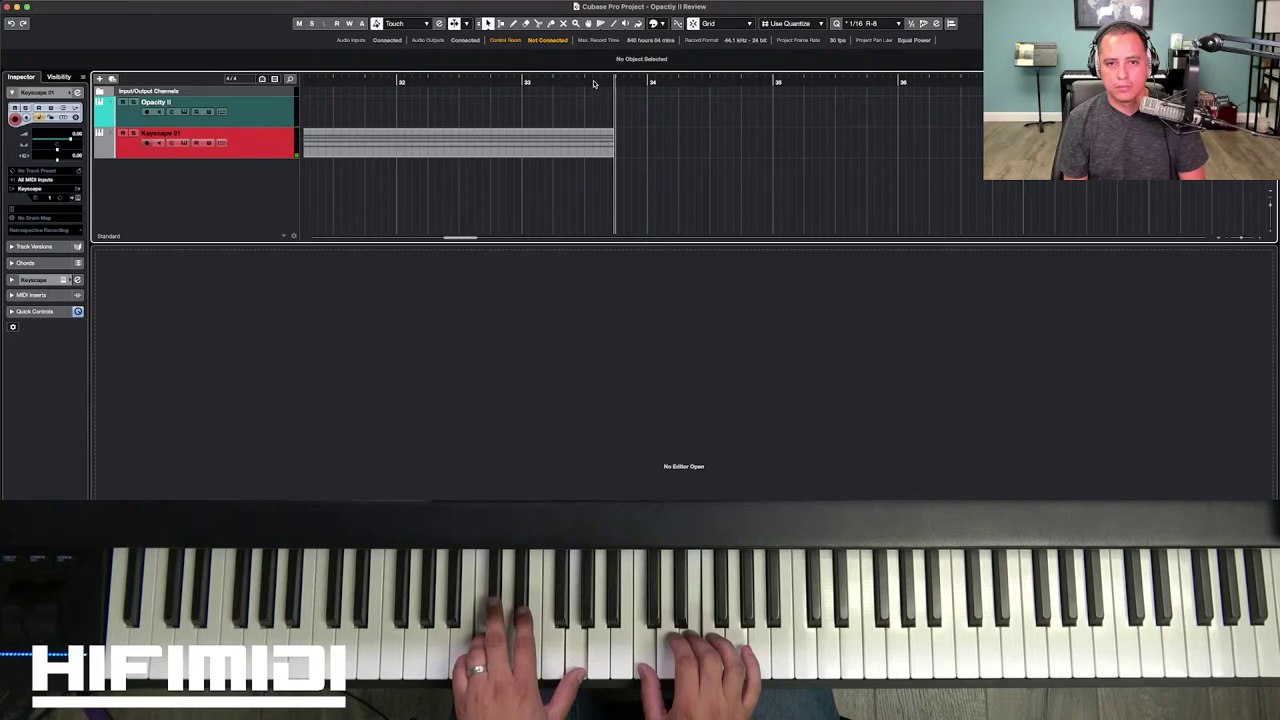
key("space")
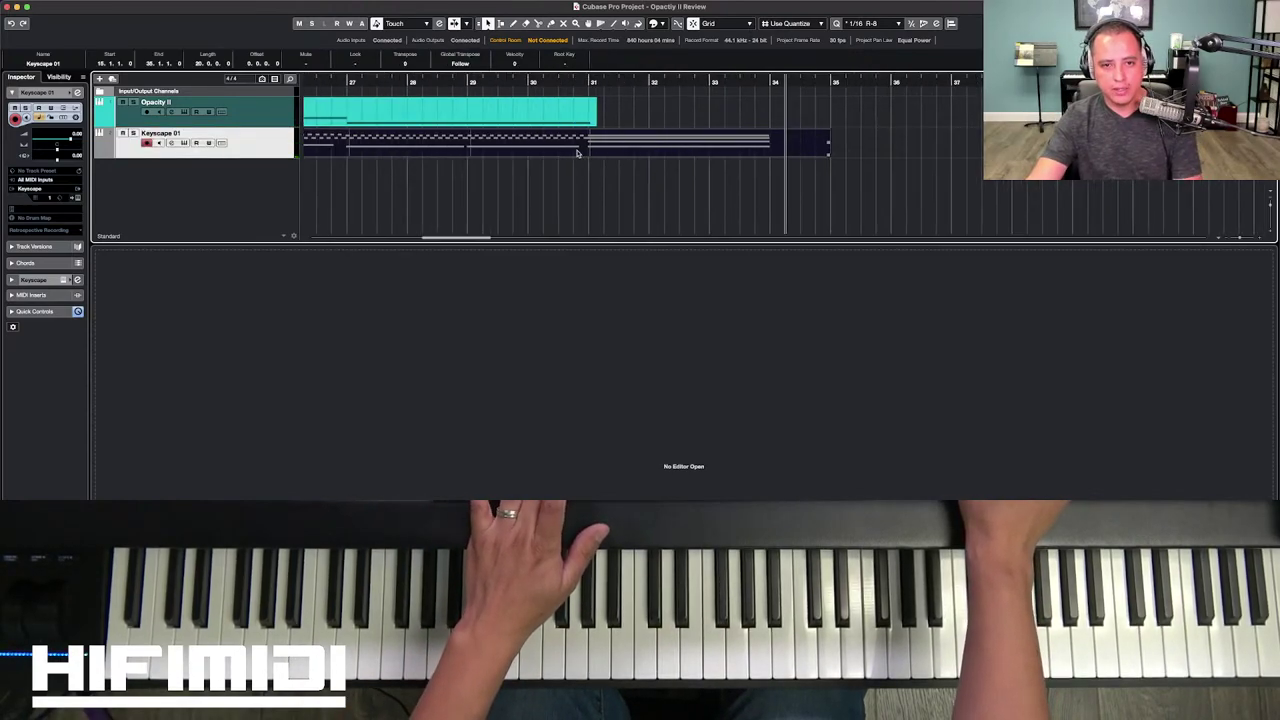
Step: Open the second Keyscape part in the Key Editor and examine its note timing from the held ending chord back to about bar 26
key("g")
key("g")
key("g")
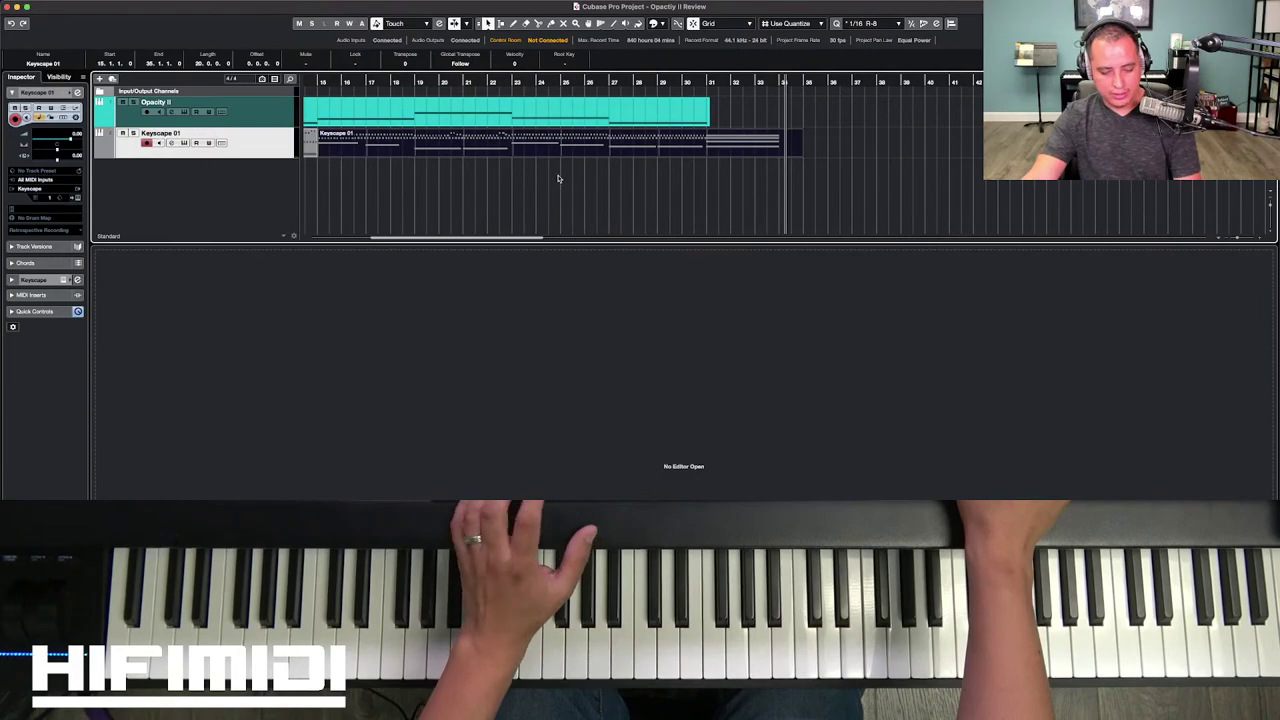
key("super+alt+e")
left_click(571, 197)
left_click(471, 141)
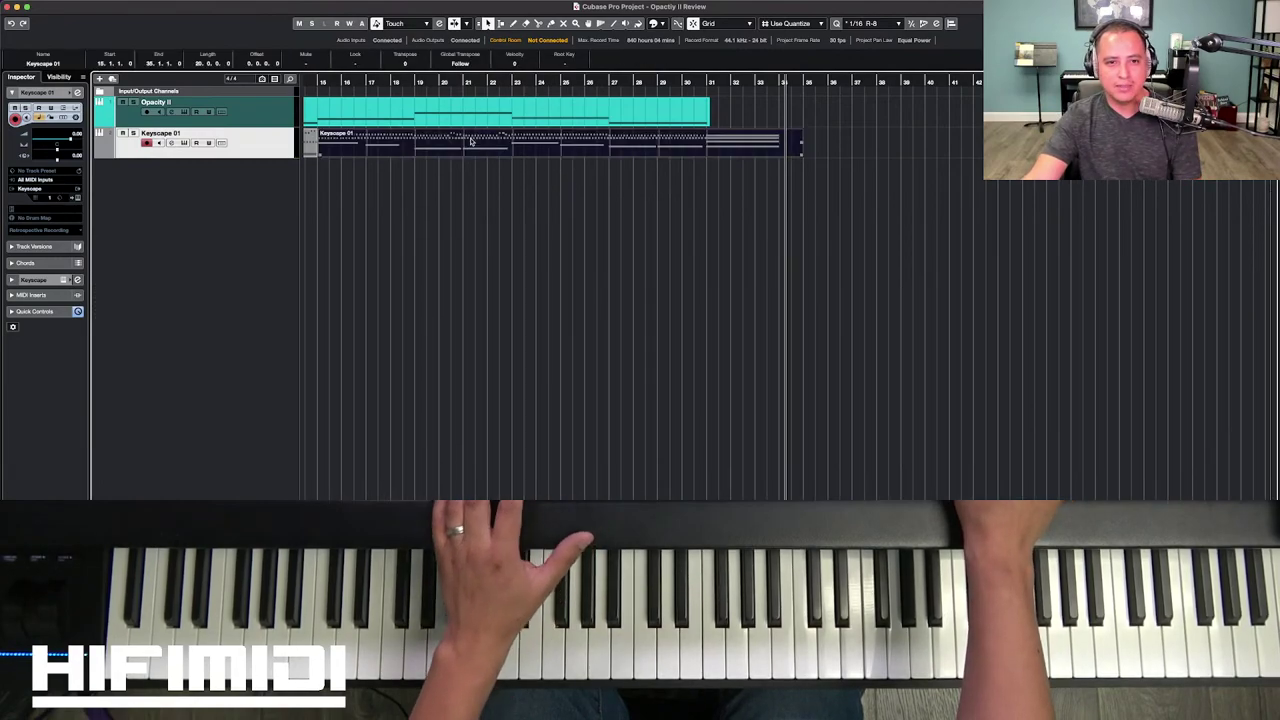
key("super+alt+e")
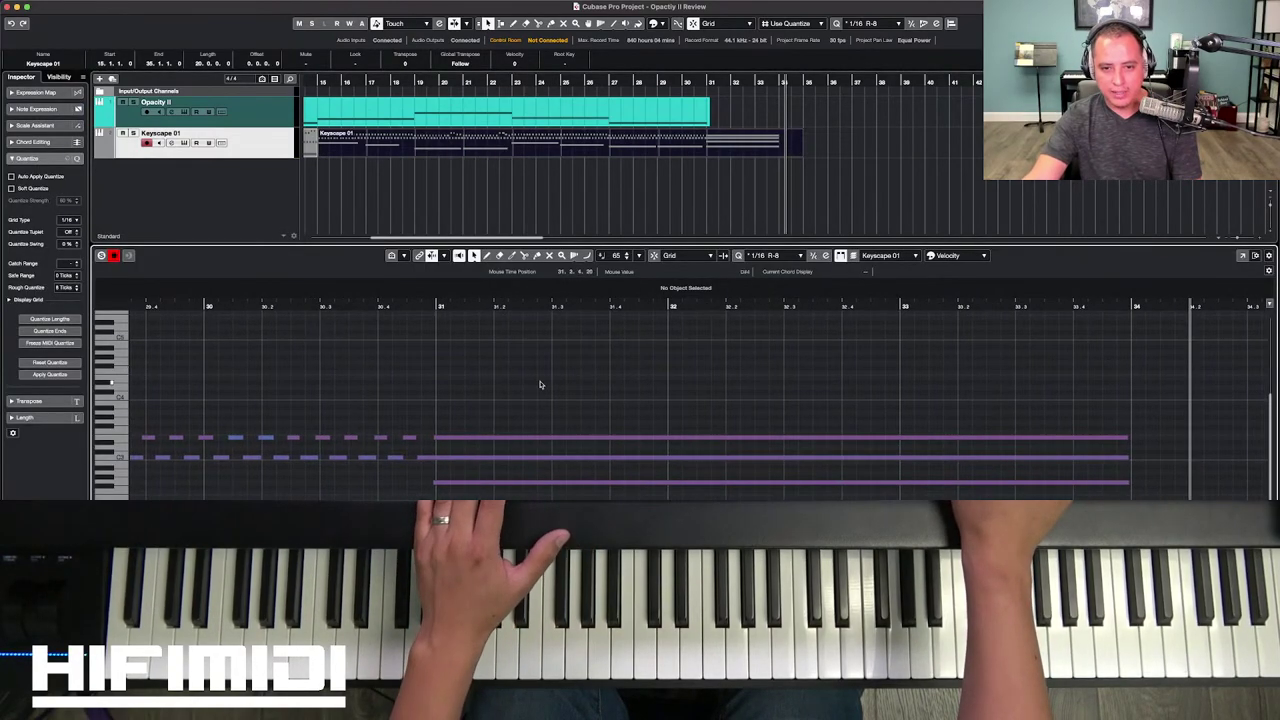
left_click(419, 457)
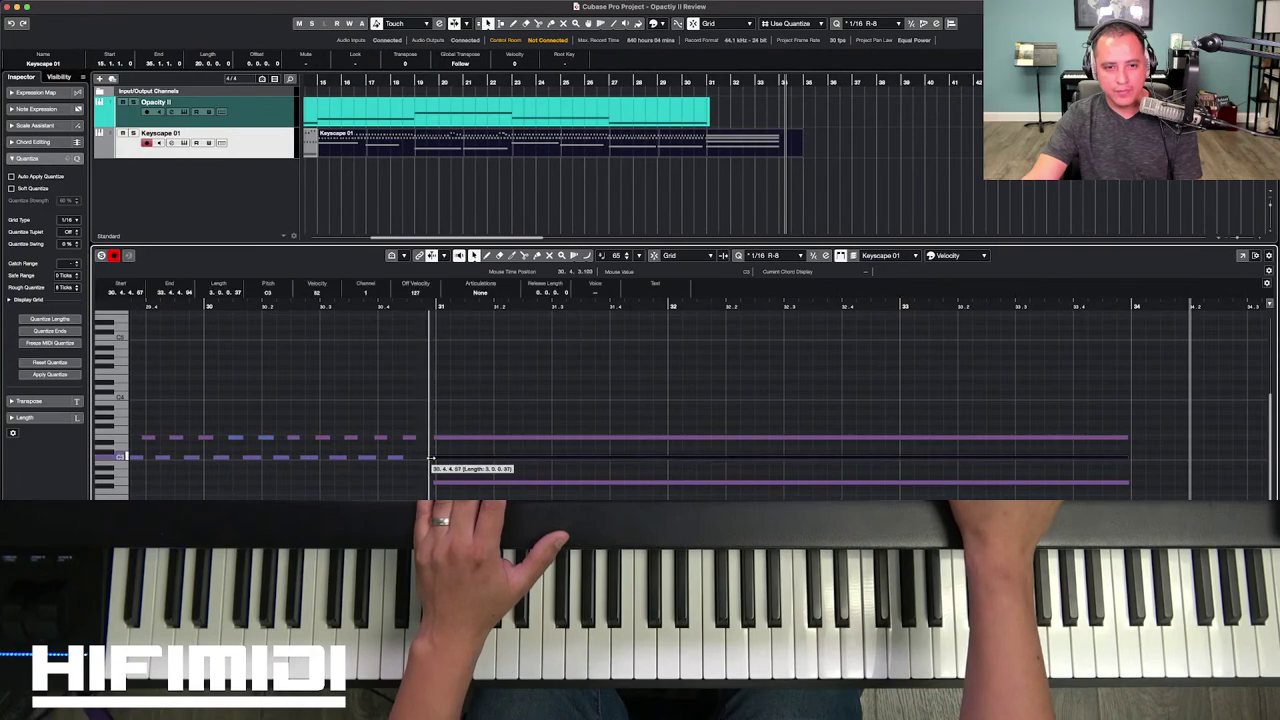
left_click(494, 400)
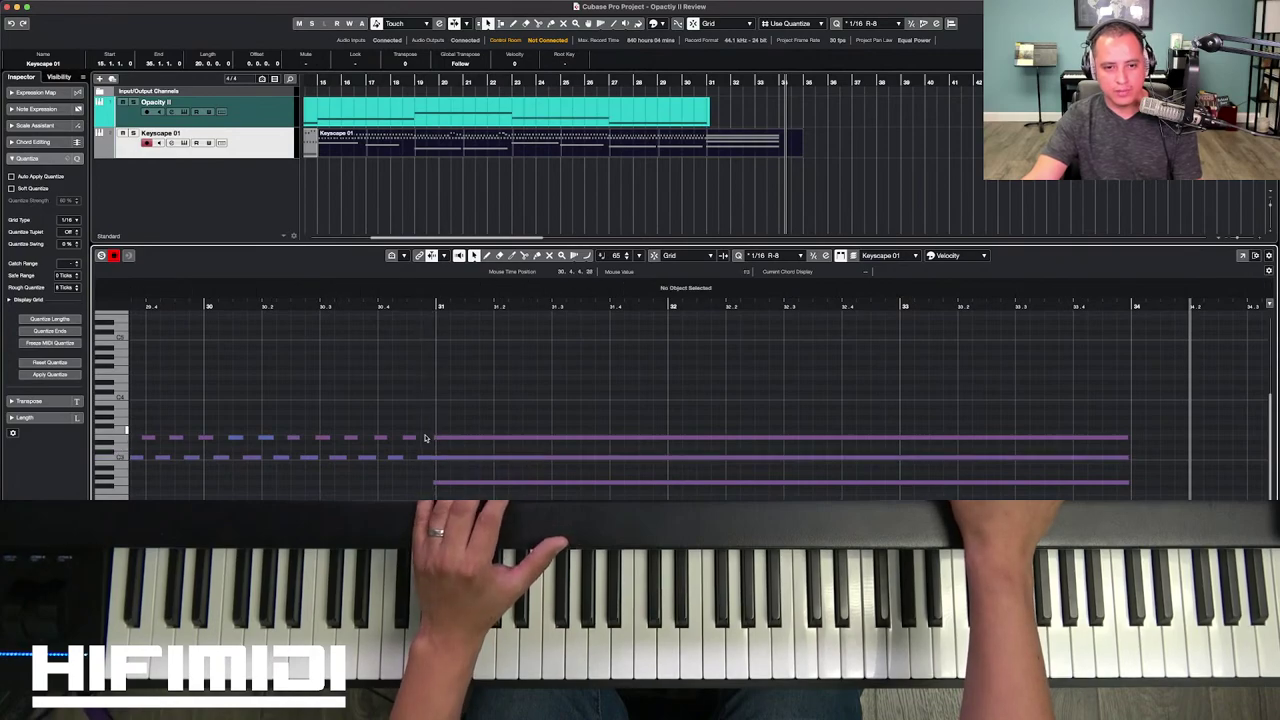
scroll(491, 418, "left", 3)
scroll(495, 425, "left", 5)
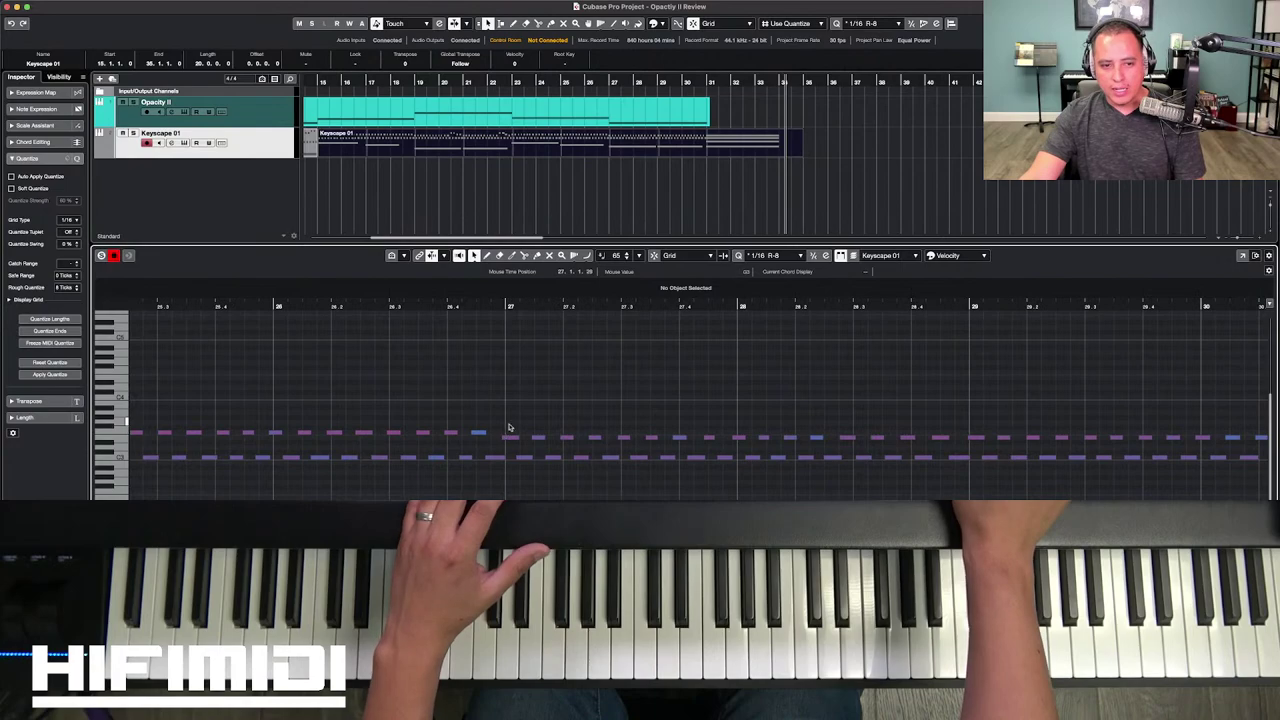
Step: Open the first Keyscape part in the Key Editor and display the Quantize Panel
key("Home")
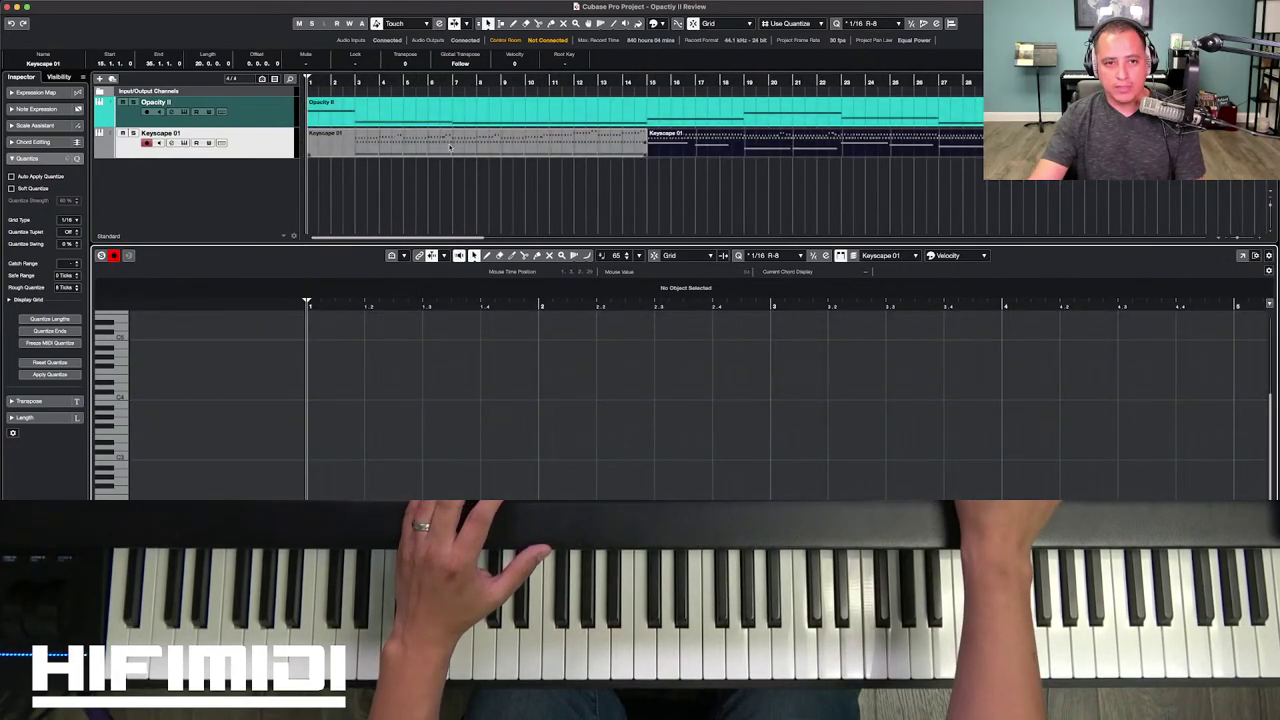
scroll(545, 410, "right", 3)
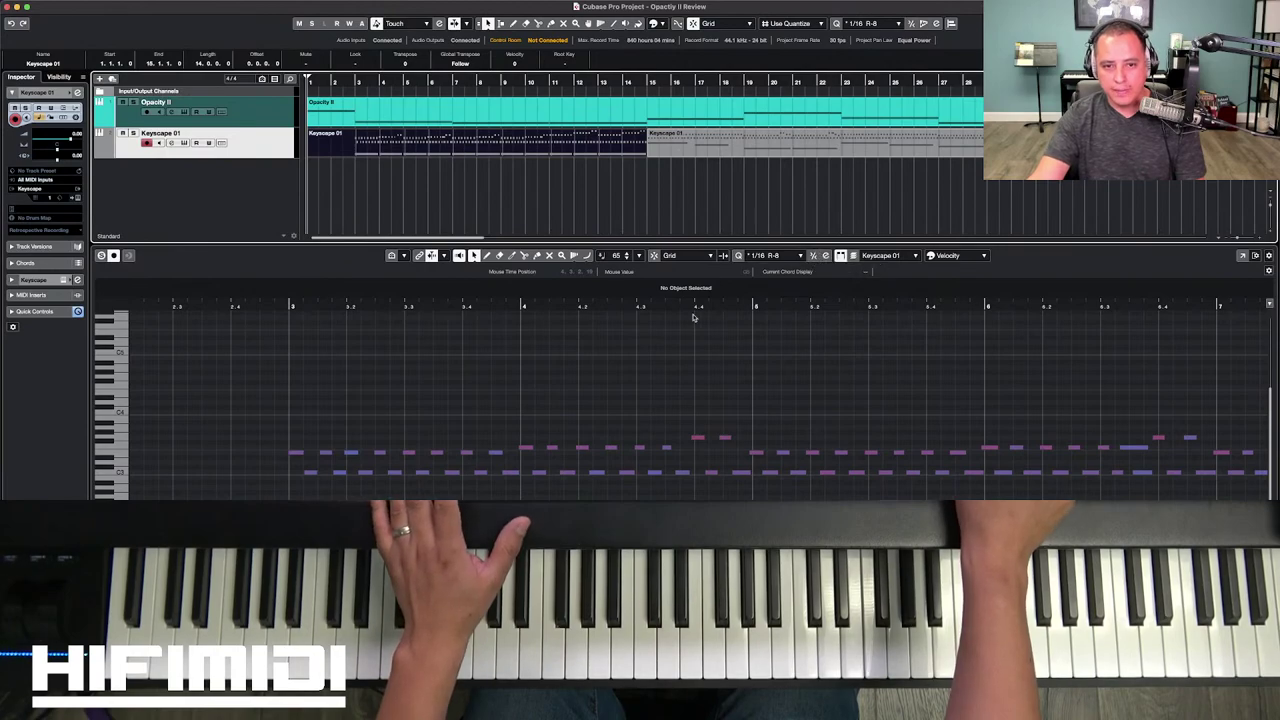
left_click(814, 256)
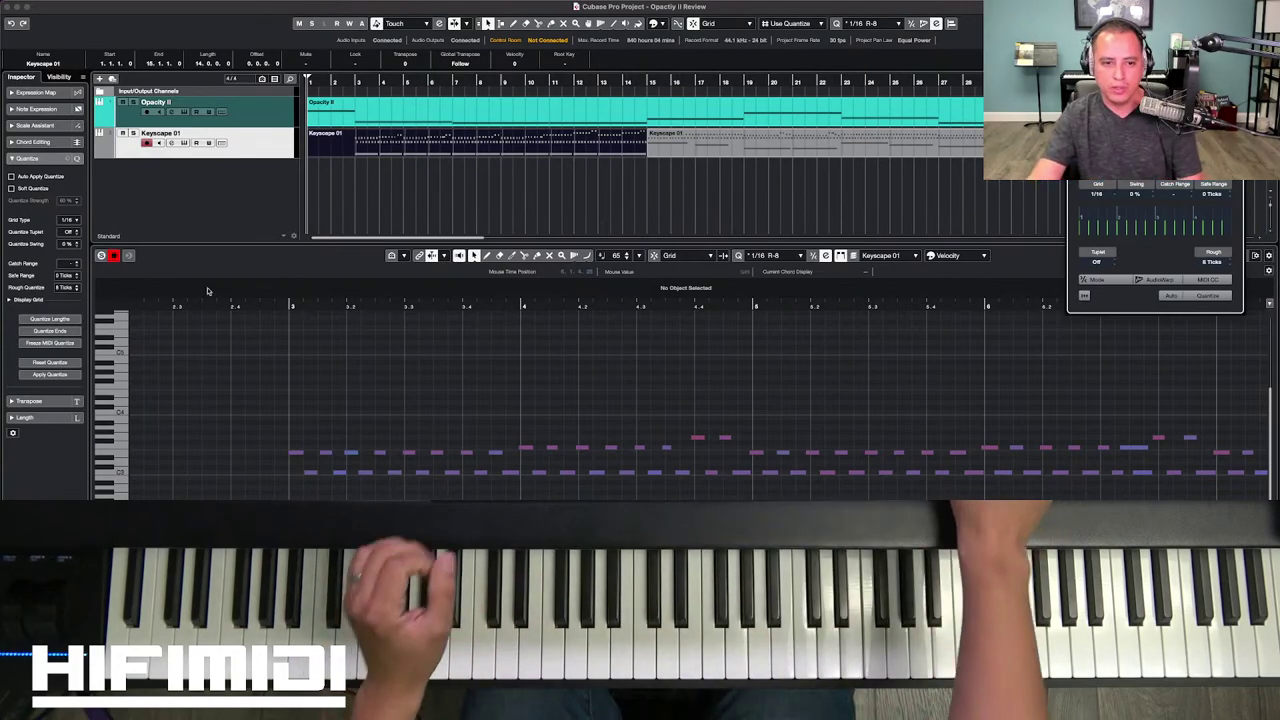
Step: Select the first Keyscape part's notes from bar 3 onward and quantize them to a 1/16 grid with 8 ticks of roughness
scroll(358, 418, "left", 2)
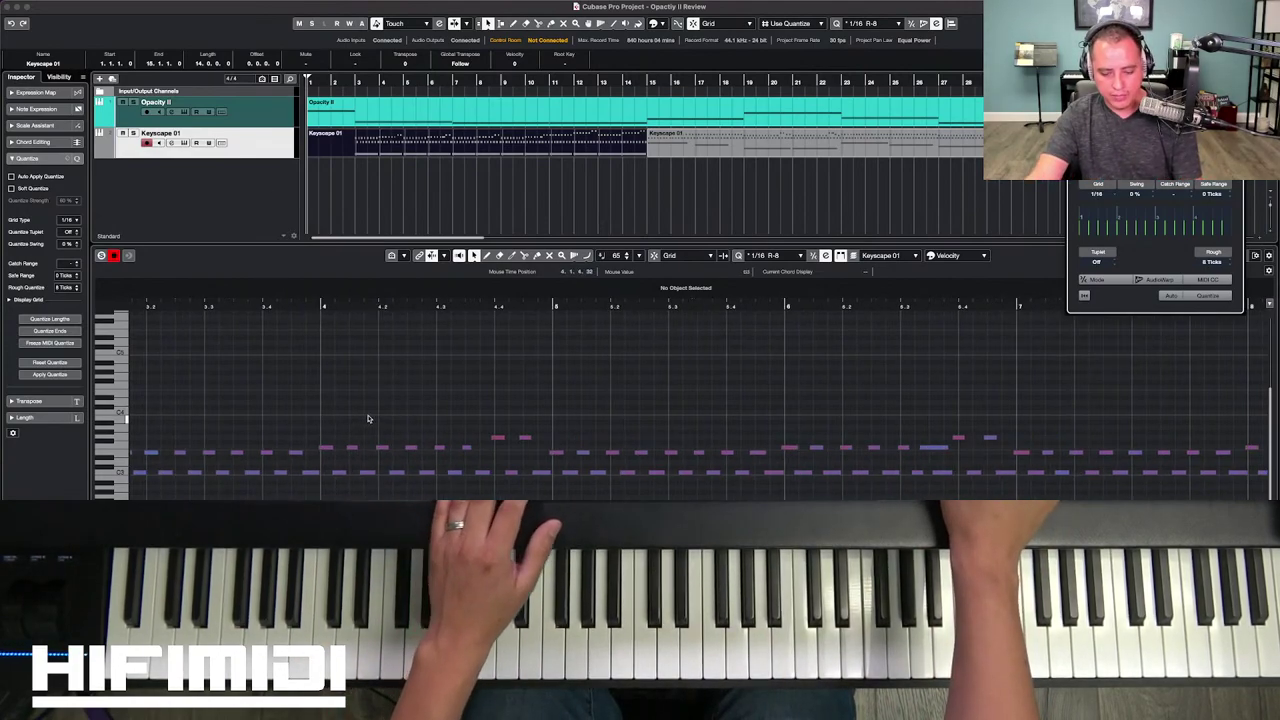
scroll(367, 418, "right", 2)
scroll(367, 418, "down", 2)
scroll(367, 418, "down", 2)
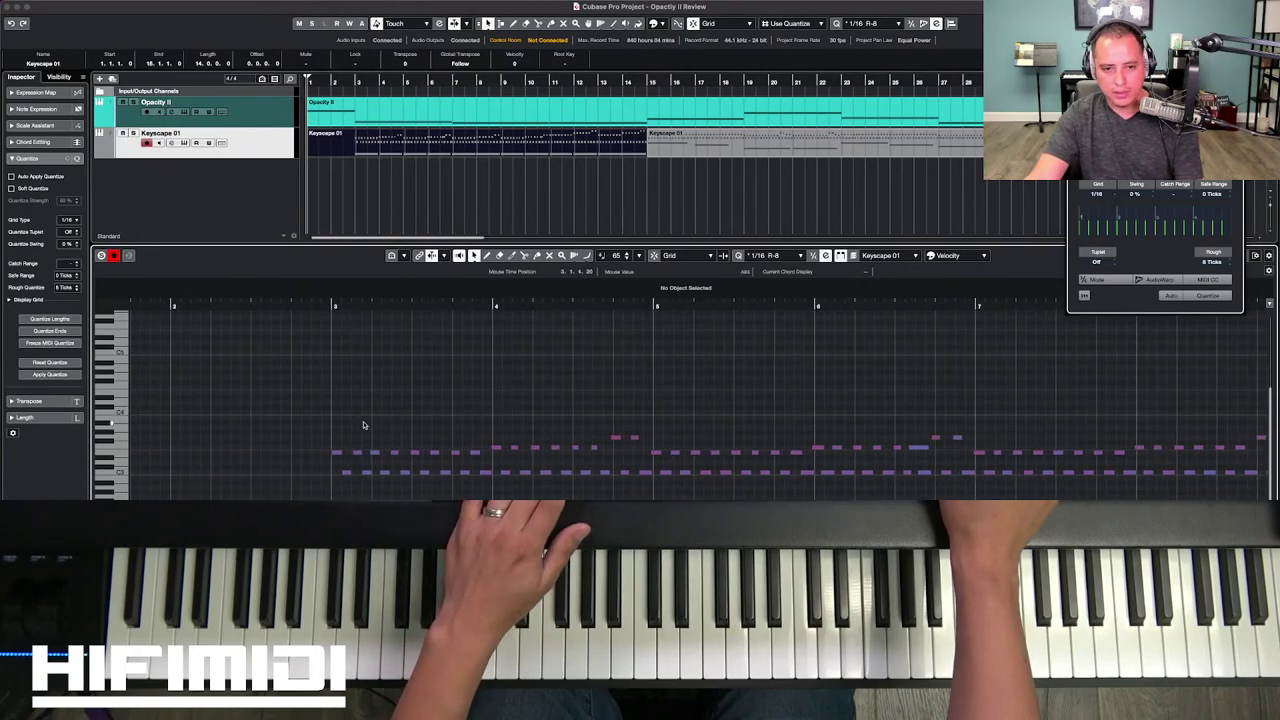
left_click_drag(315, 395, 1175, 500)
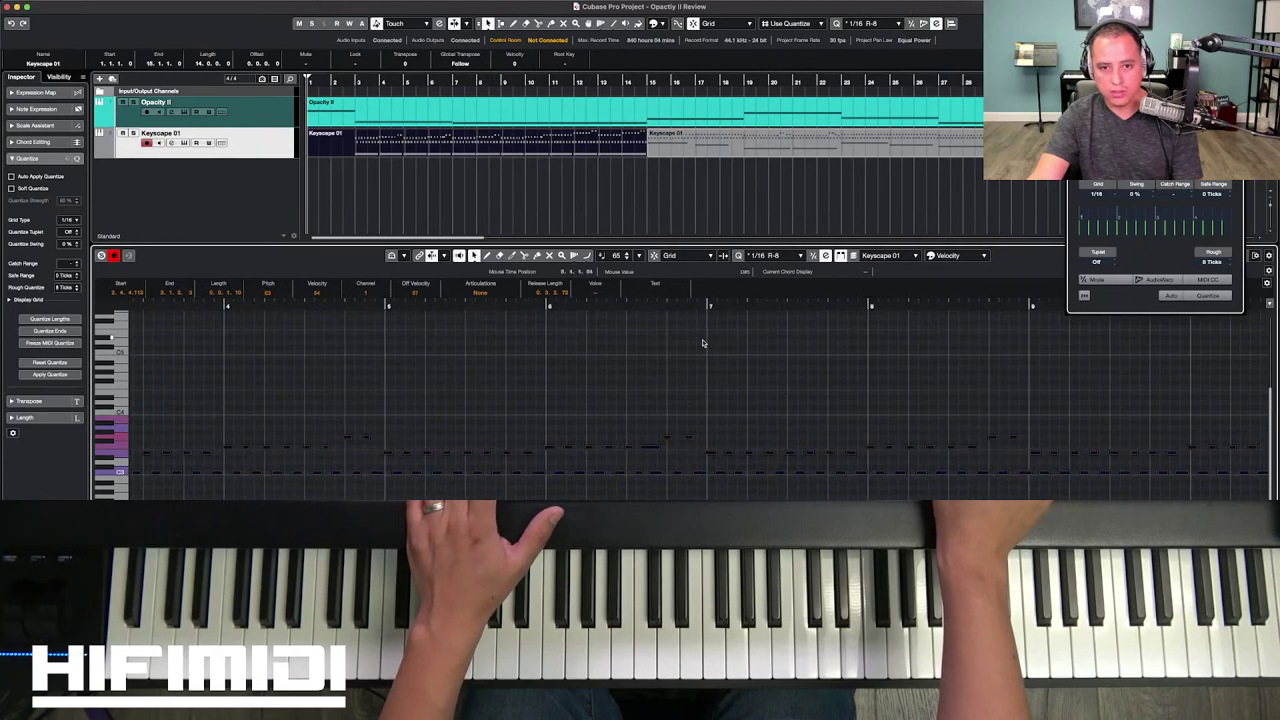
scroll(695, 350, "left", 4)
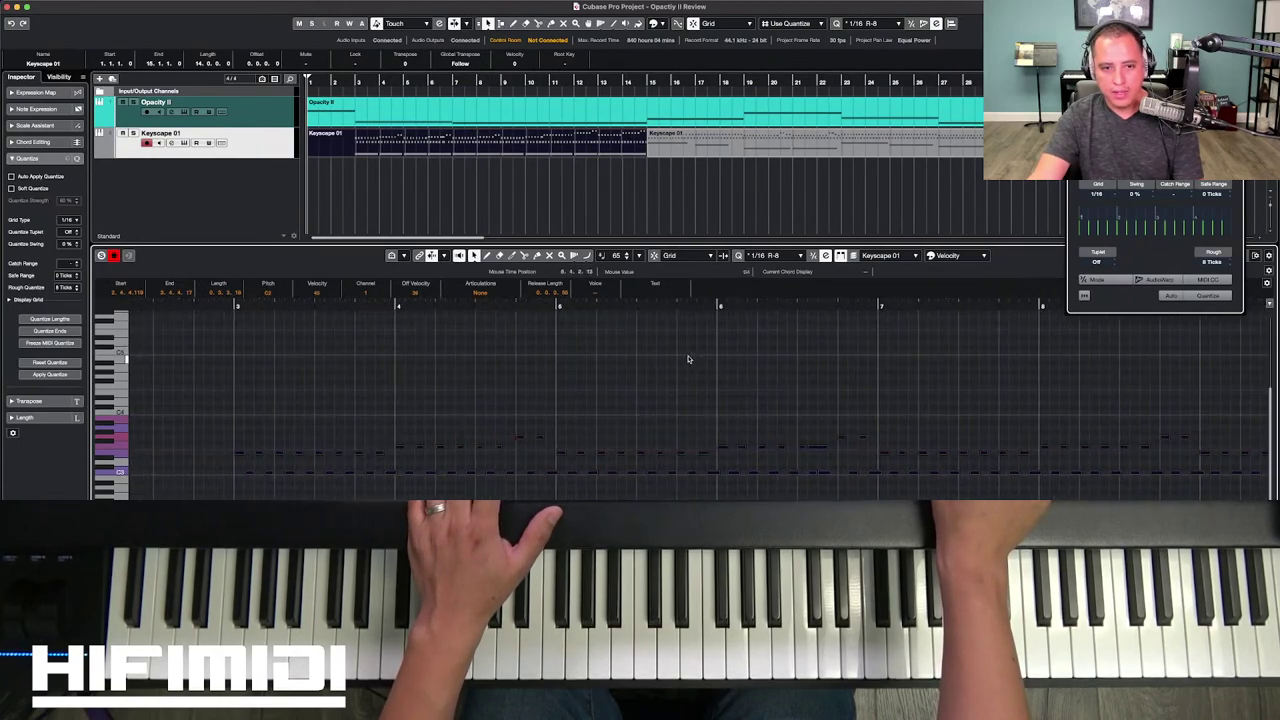
left_click(362, 365)
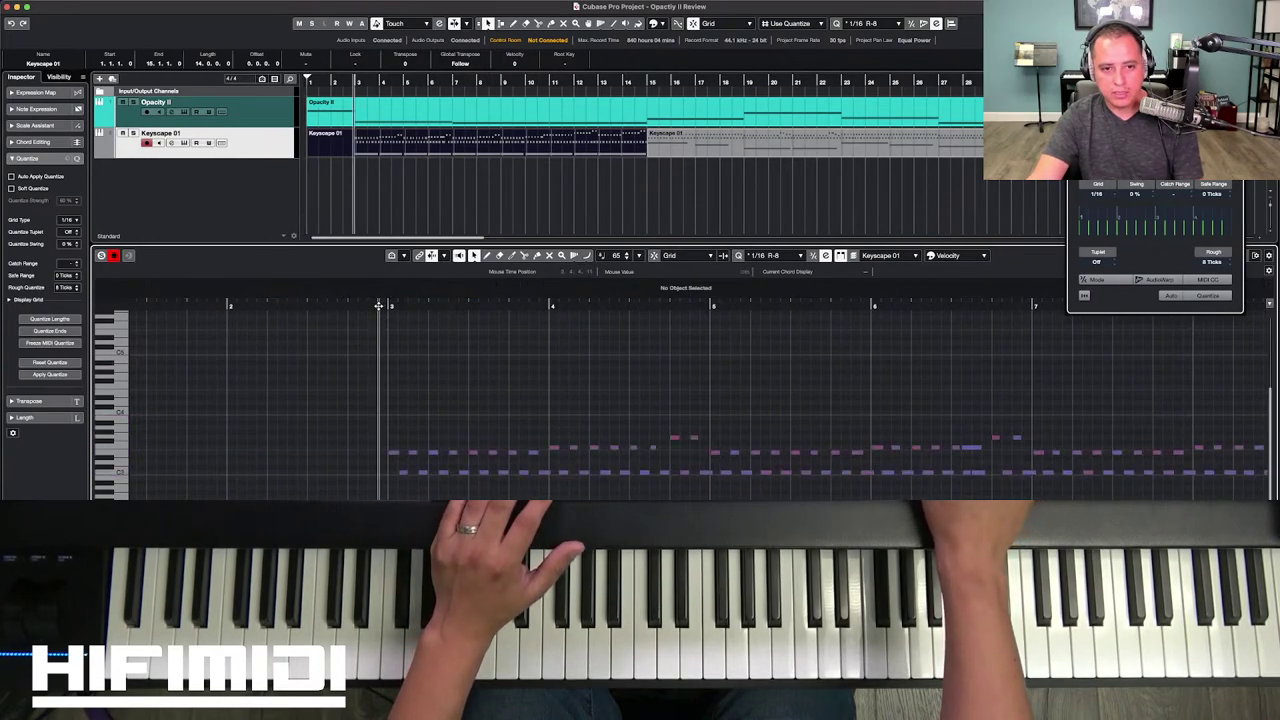
Step: In bar 6, trim the overlong F3 note to start at about 6.3.3 and start the overlapping C3 note at about 6.3.4
scroll(378, 307, "left", 2)
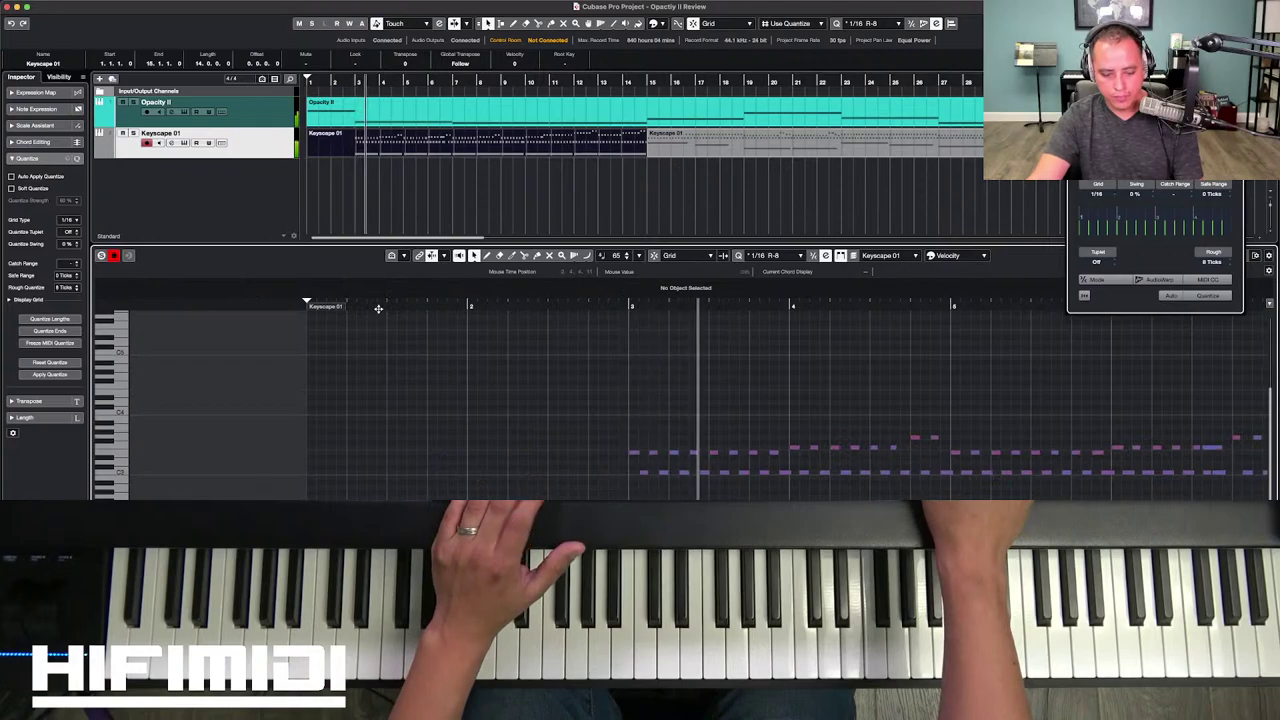
key("f")
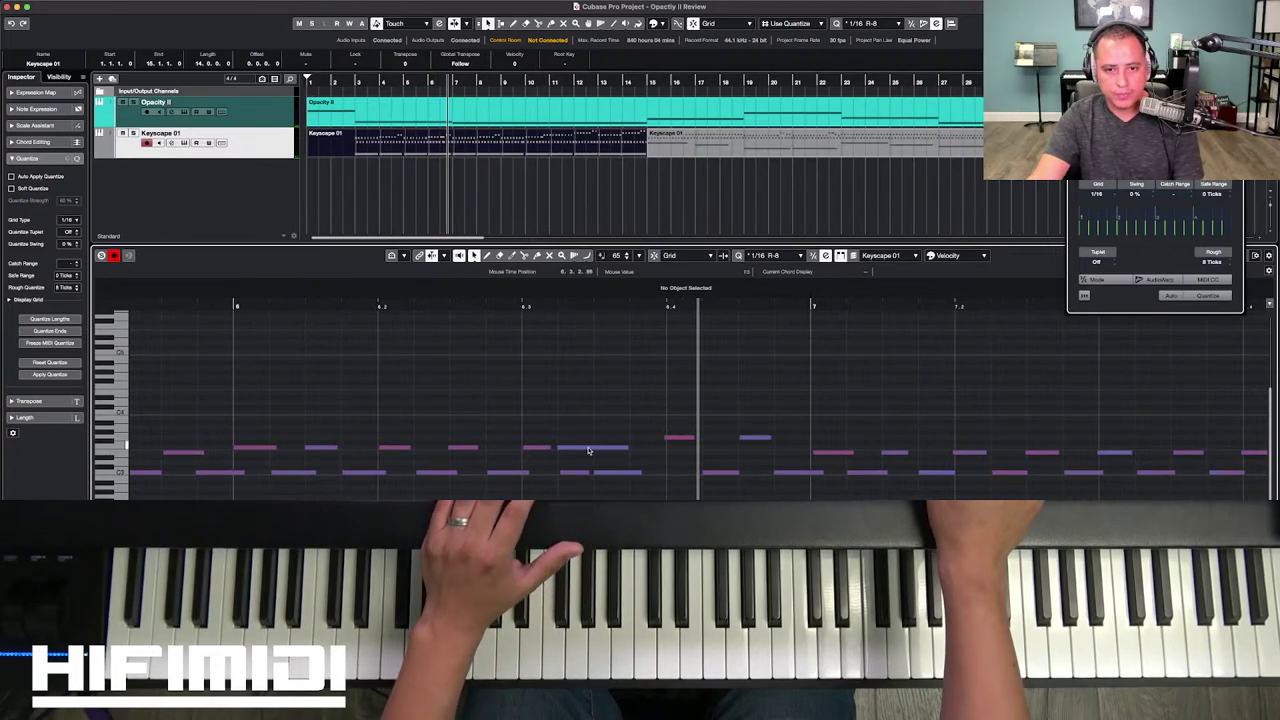
left_click_drag(560, 447, 594, 448)
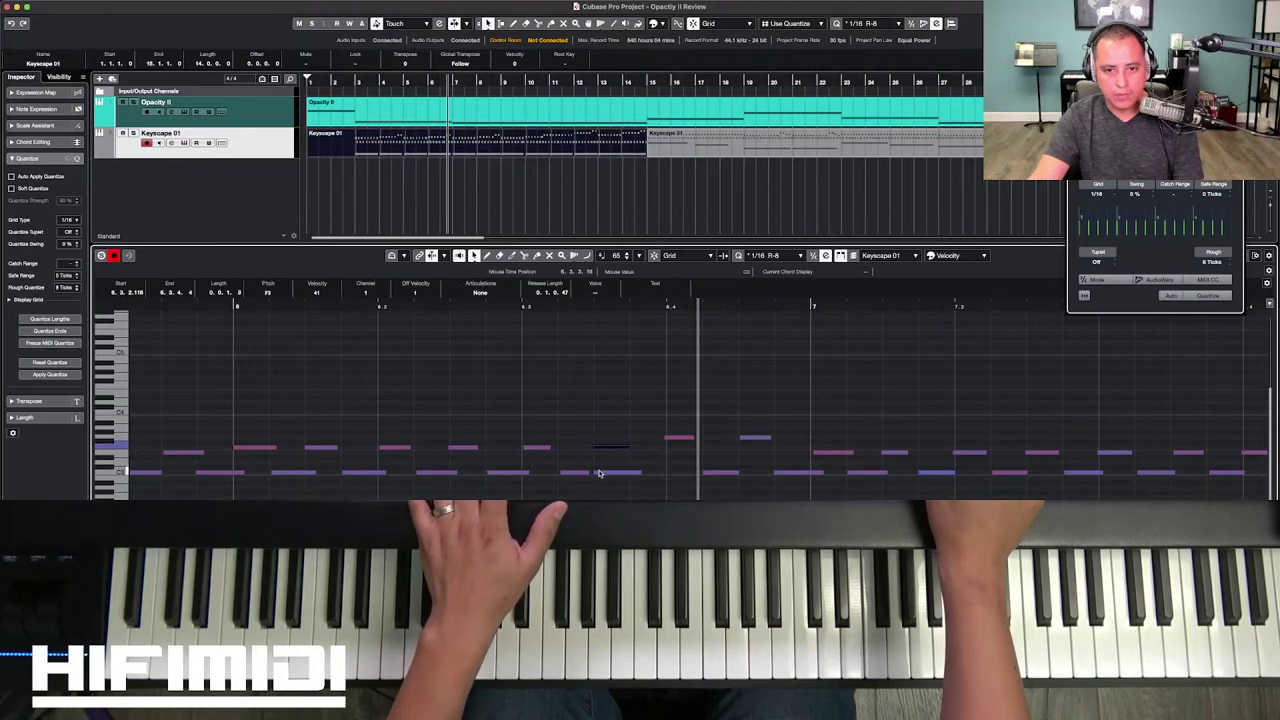
left_click(600, 473)
left_click_drag(595, 474, 632, 478)
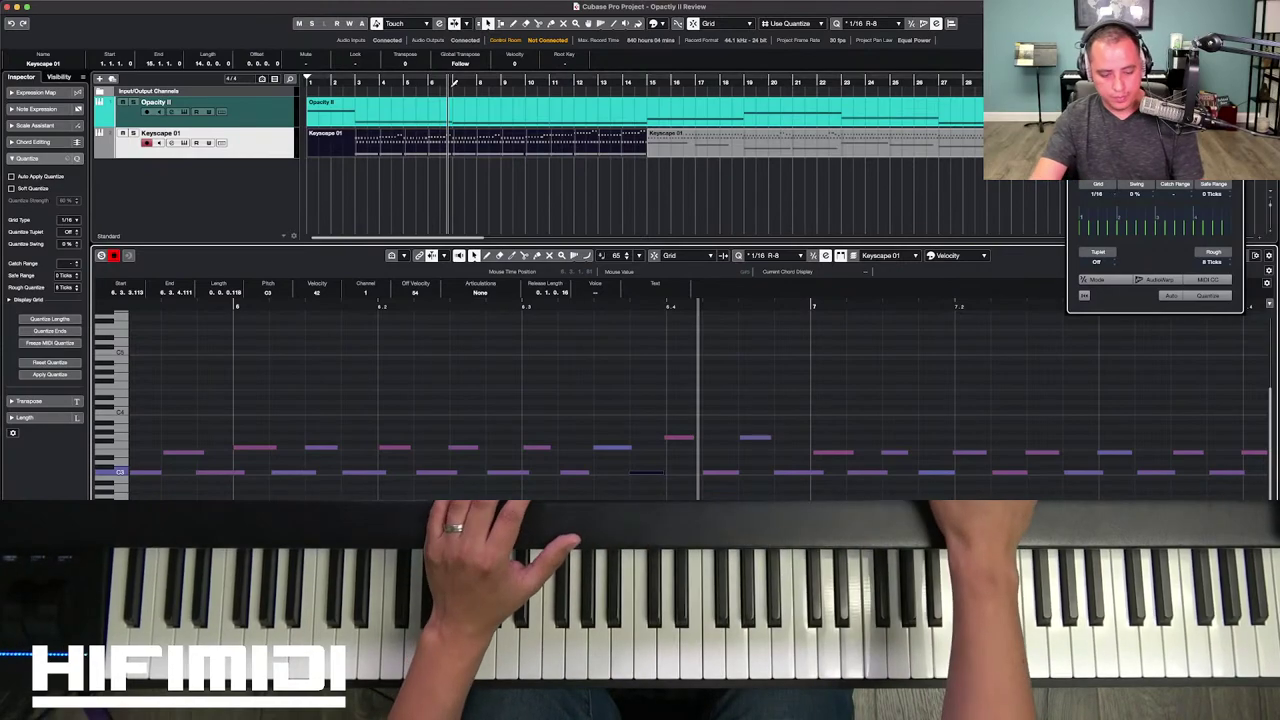
Step: Play on from bar 6 and separate the overlapping C3 notes ending bar 9, starting the last one at about 9.4.4
left_click(474, 130)
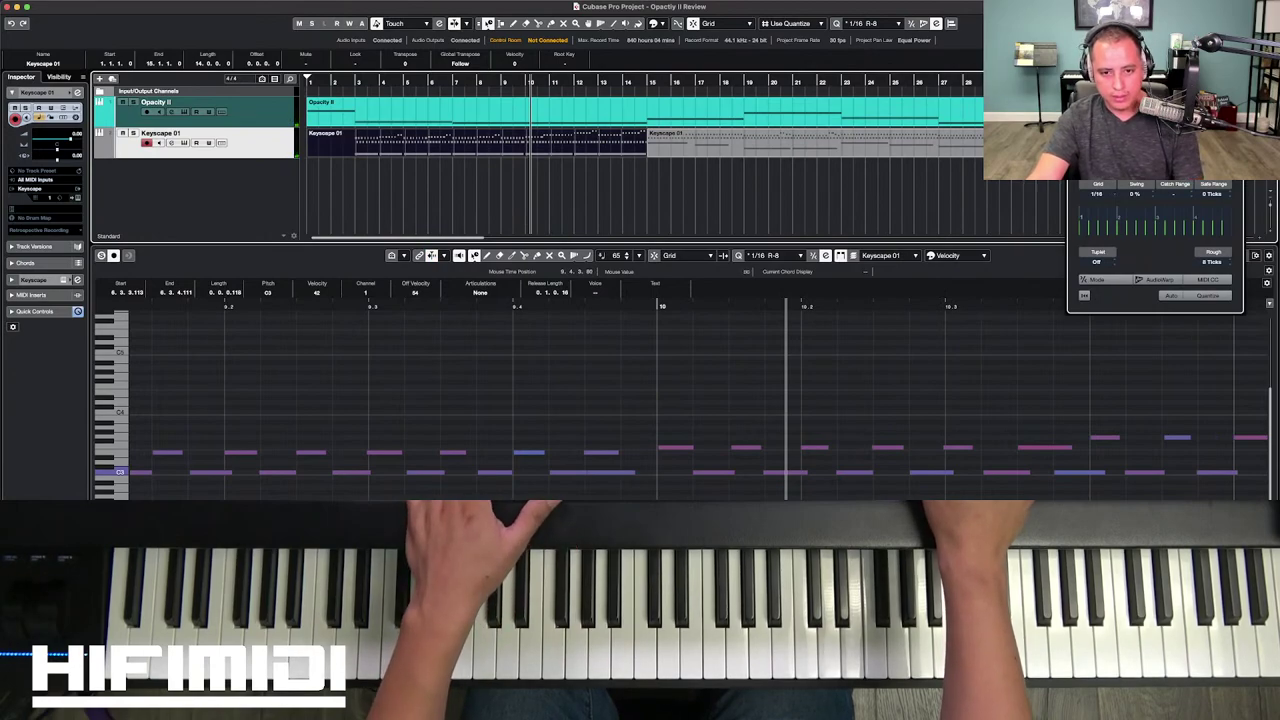
left_click(605, 352)
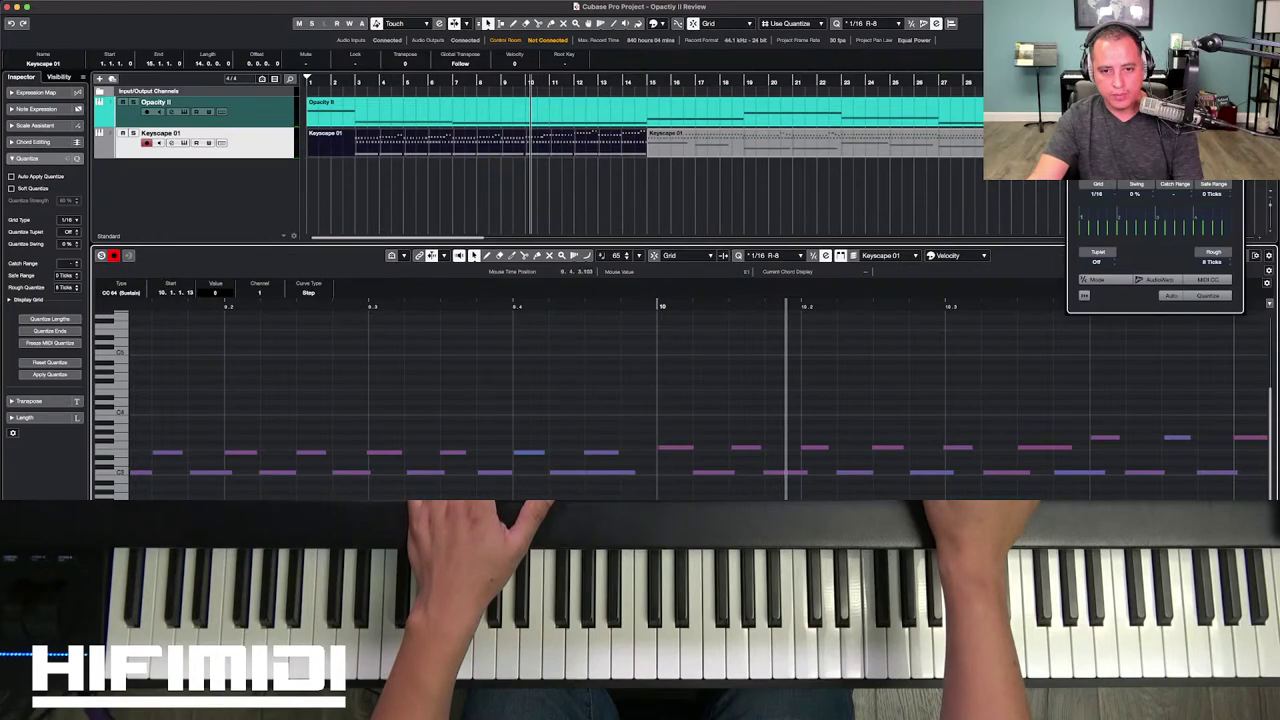
left_click(579, 379)
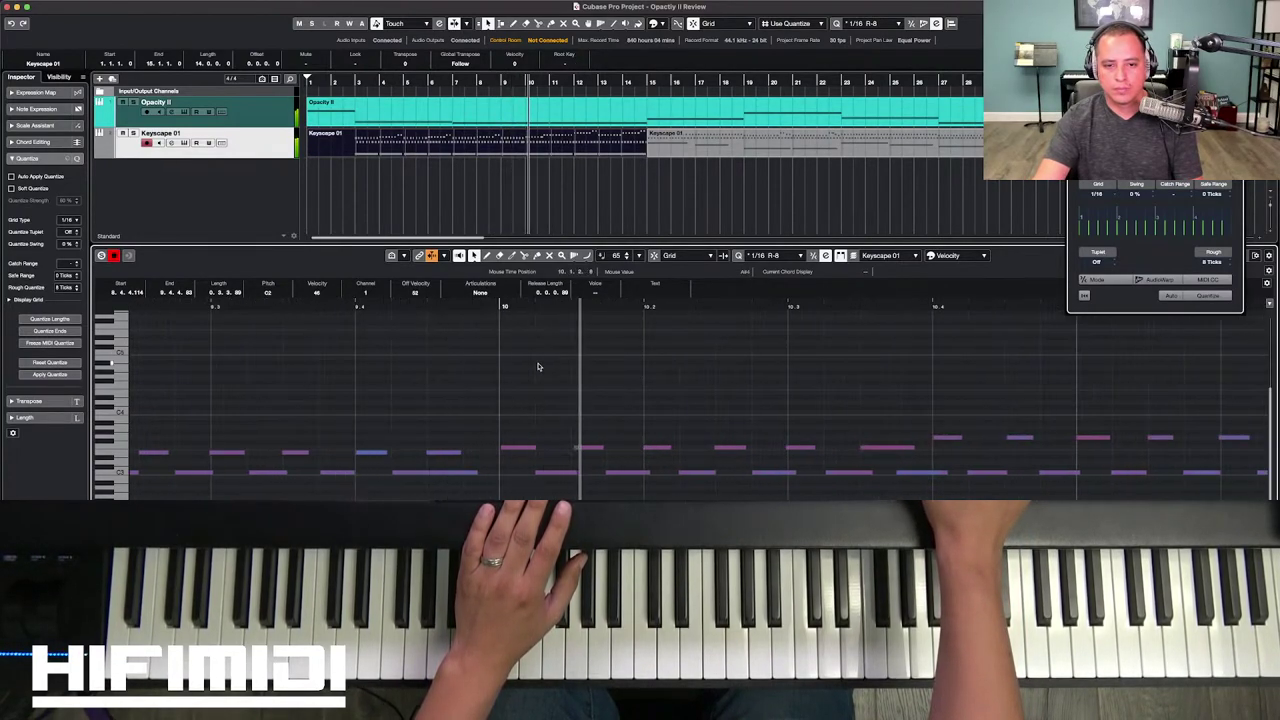
left_click(466, 473)
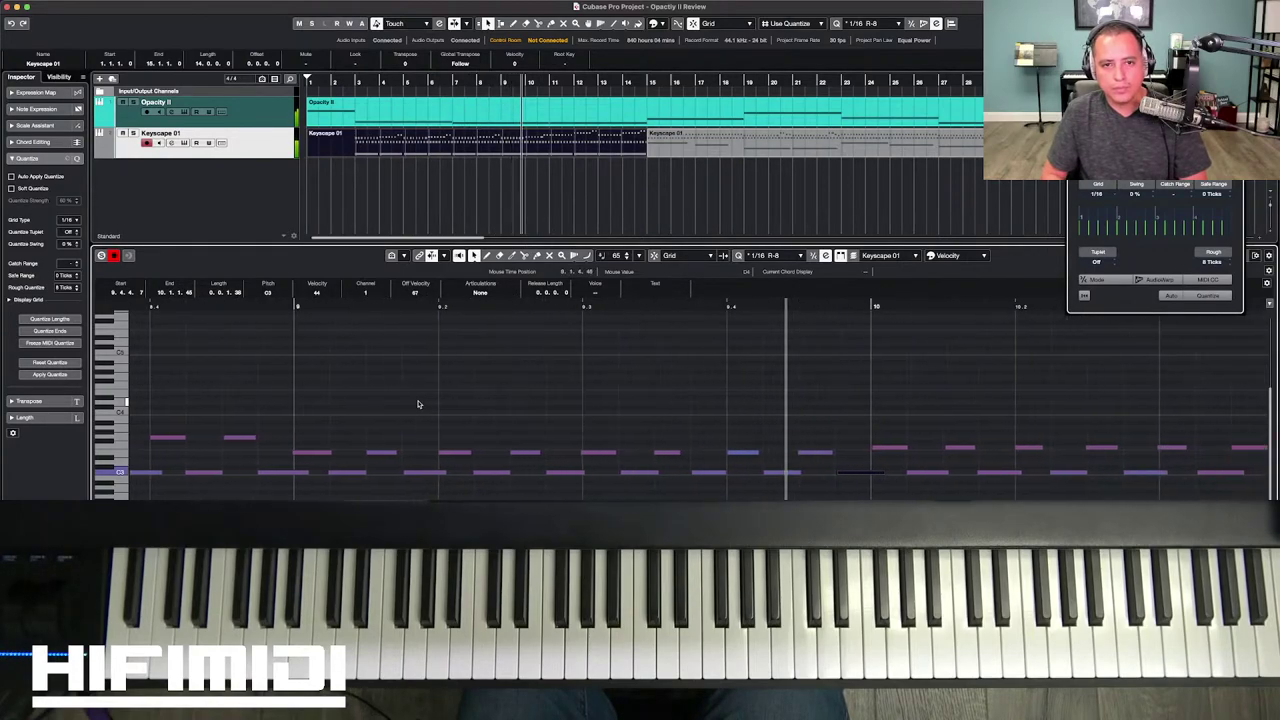
Step: Colour the Keyscape 01 track blue and lower the two upper notes ending bar 14 to A3
left_click(101, 133)
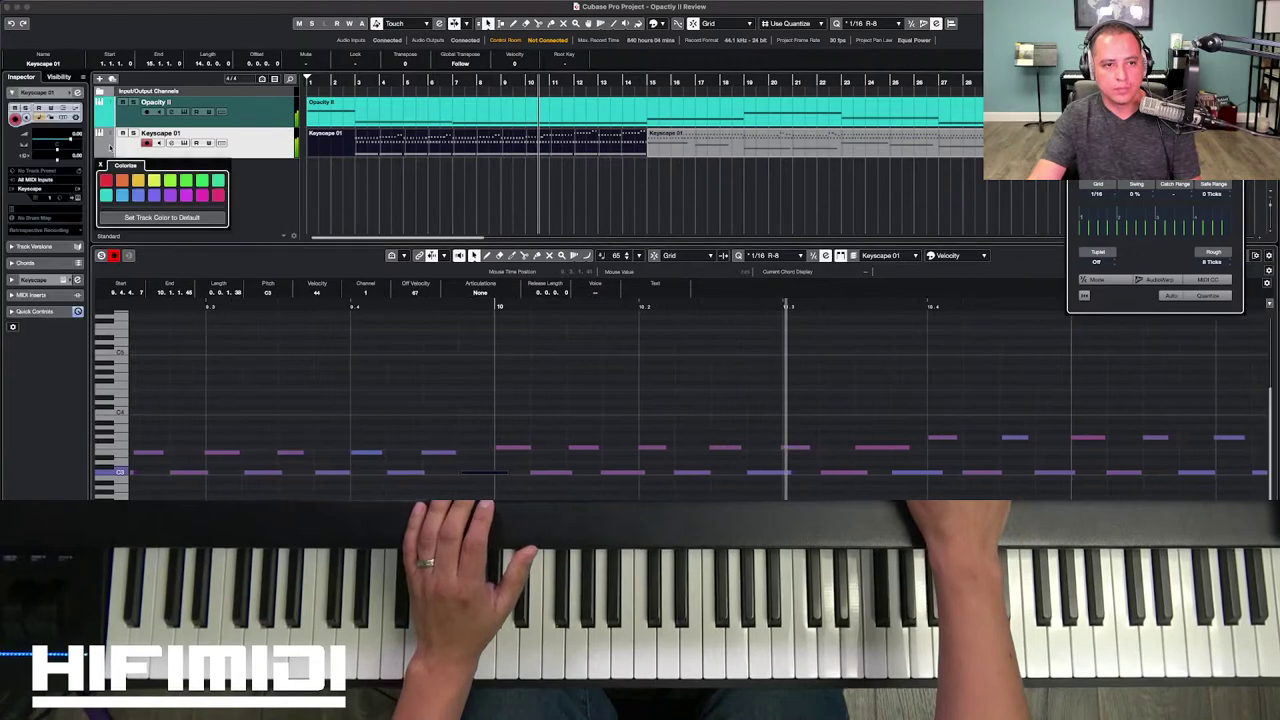
left_click(122, 195)
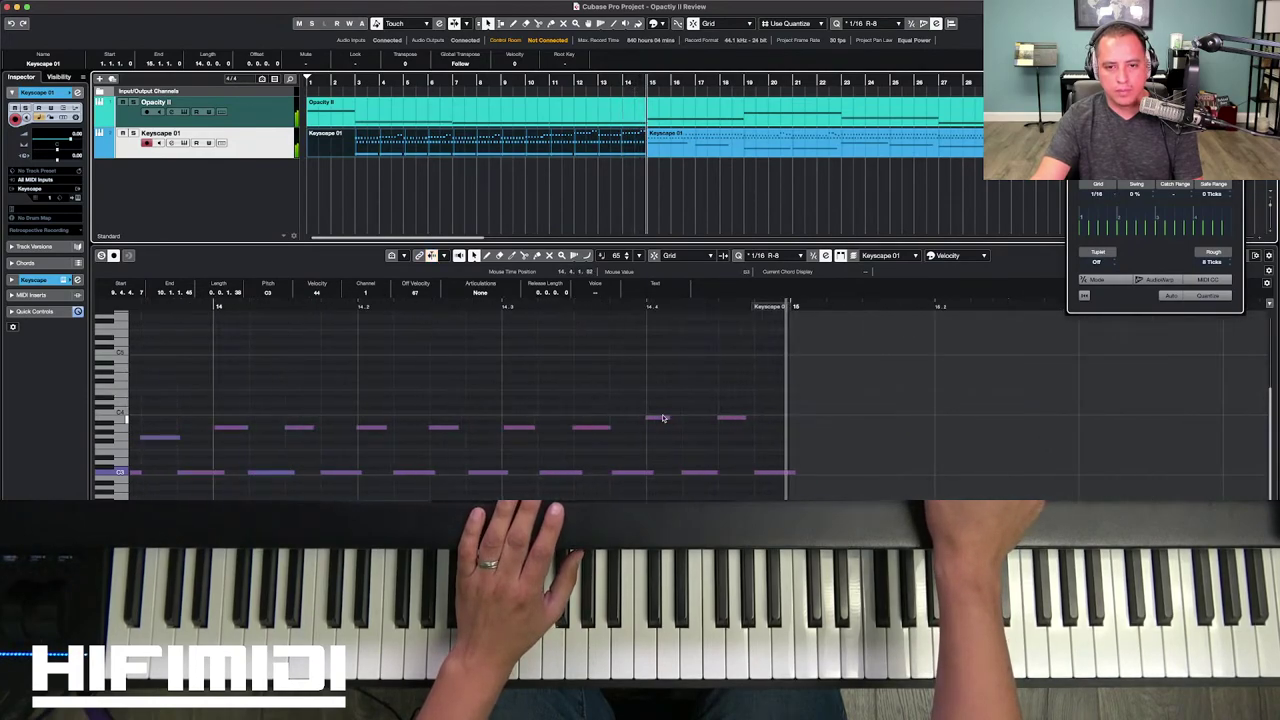
left_click_drag(756, 398, 652, 423)
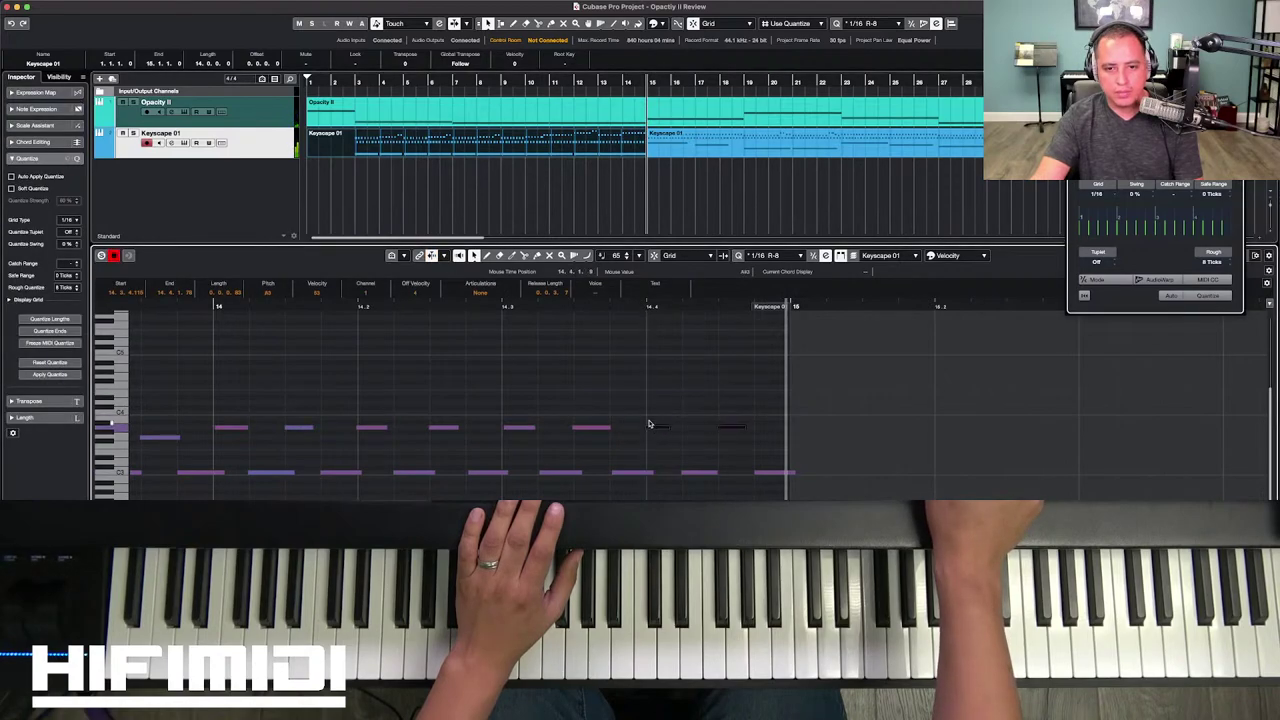
Step: Open the second Keyscape part and quantize all its notes to a 1/16 grid with 8 ticks of roughness
left_click(673, 140)
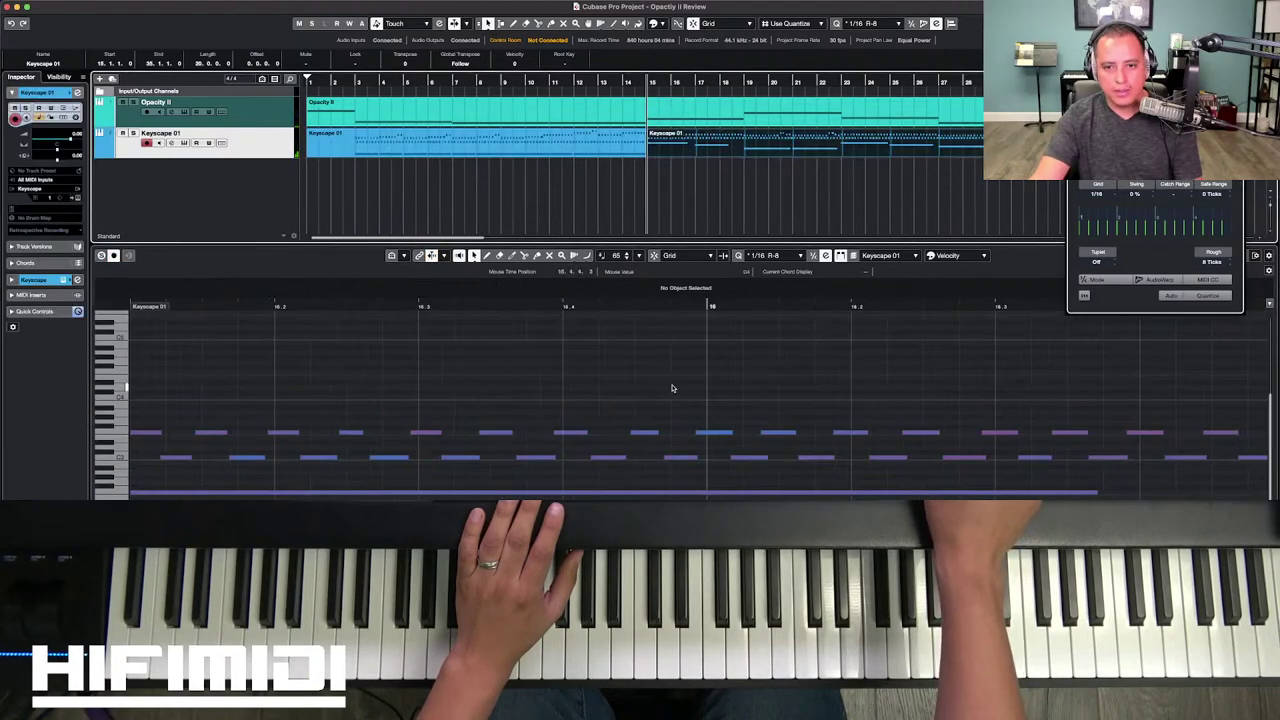
key("KP_Multiply")
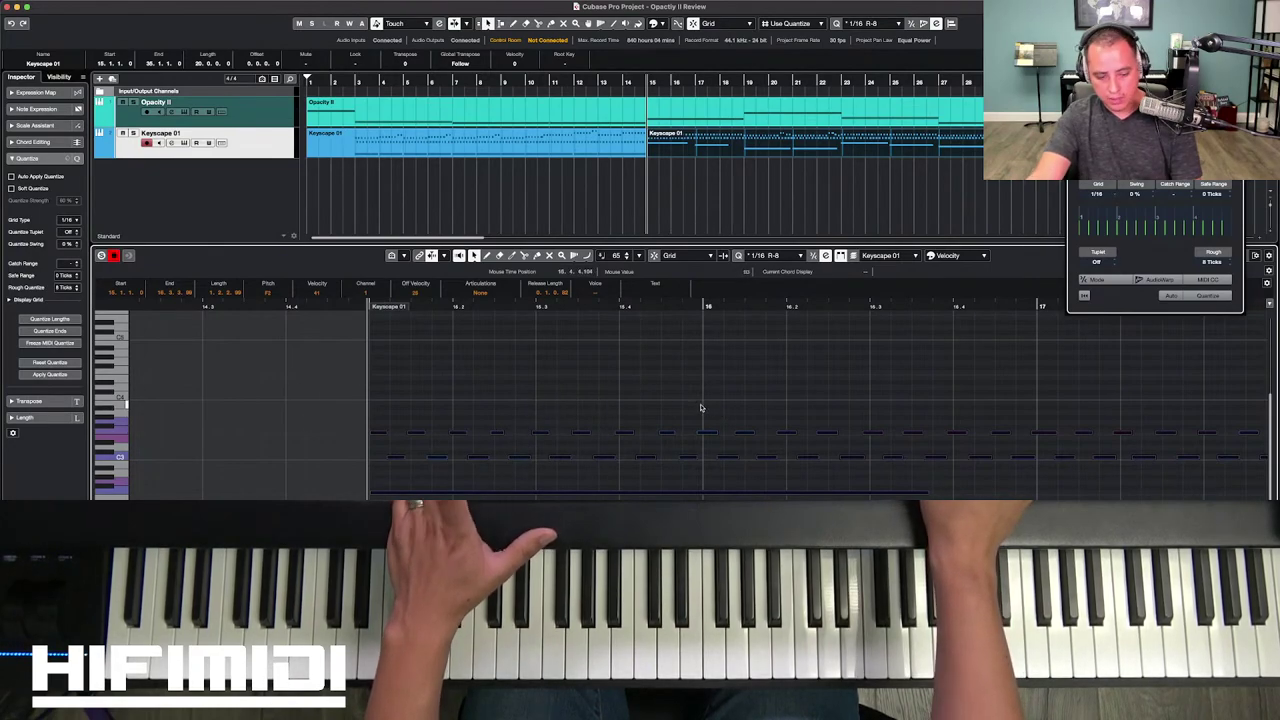
left_click(449, 409)
left_click(382, 432)
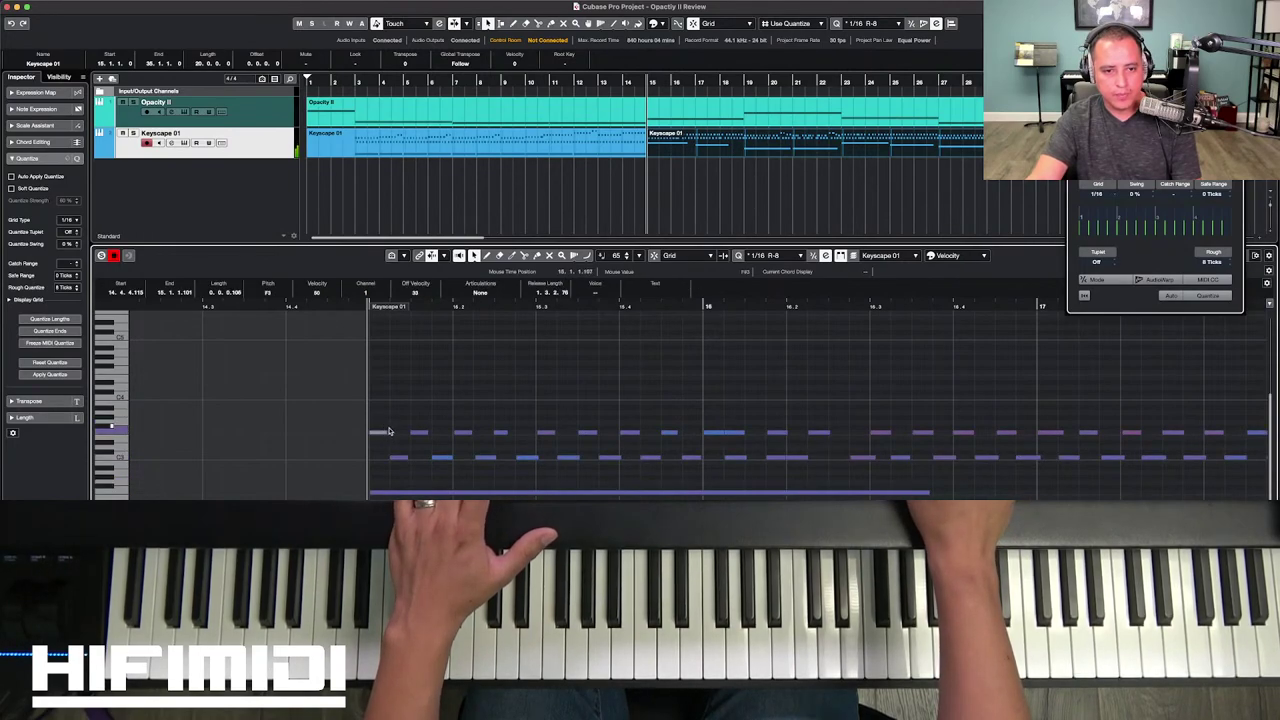
left_click(357, 342)
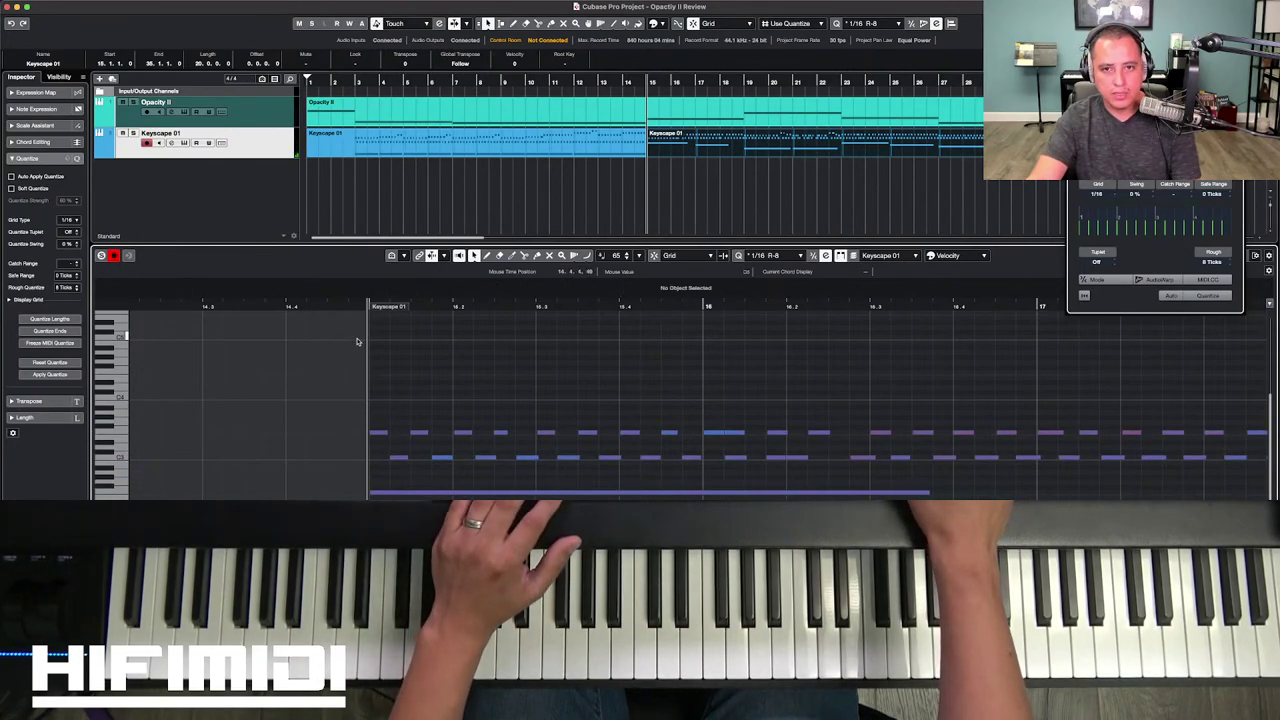
Step: Play the part and separate the overlapping F3 and C3 notes in bar 16 and at the start of bar 18
key("space")
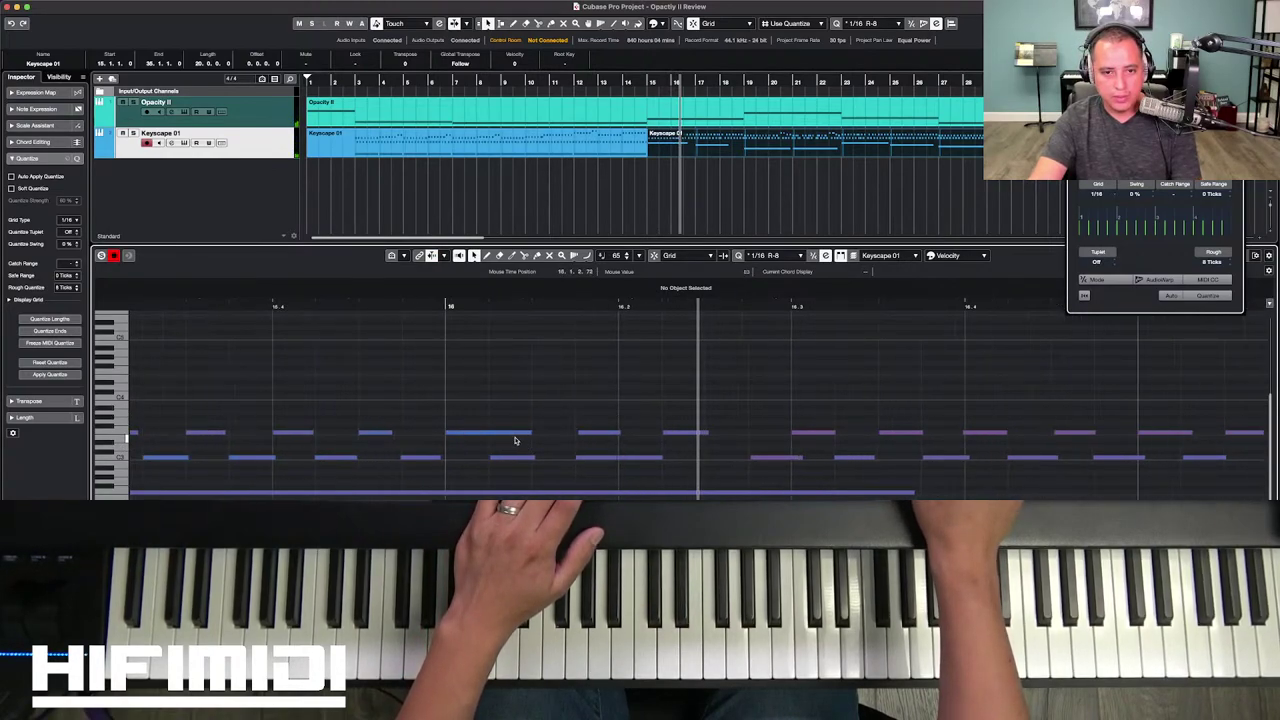
left_click_drag(553, 436, 603, 437)
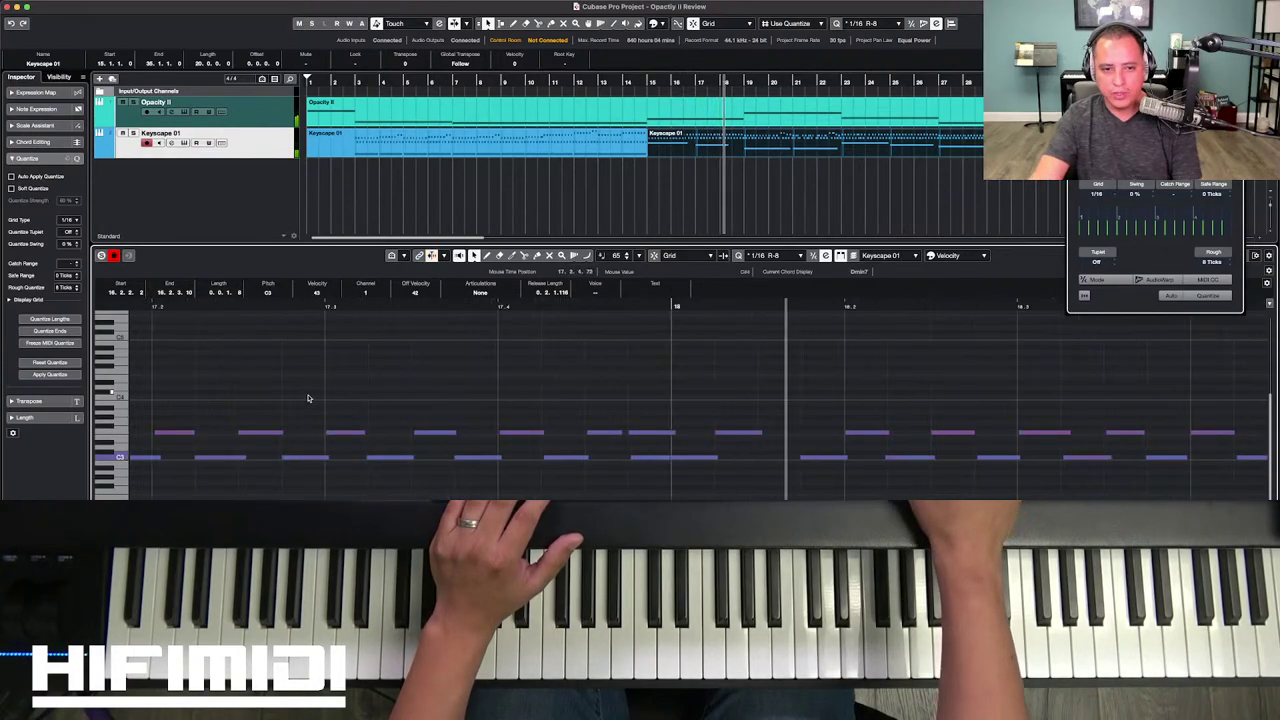
left_click_drag(730, 431, 655, 436)
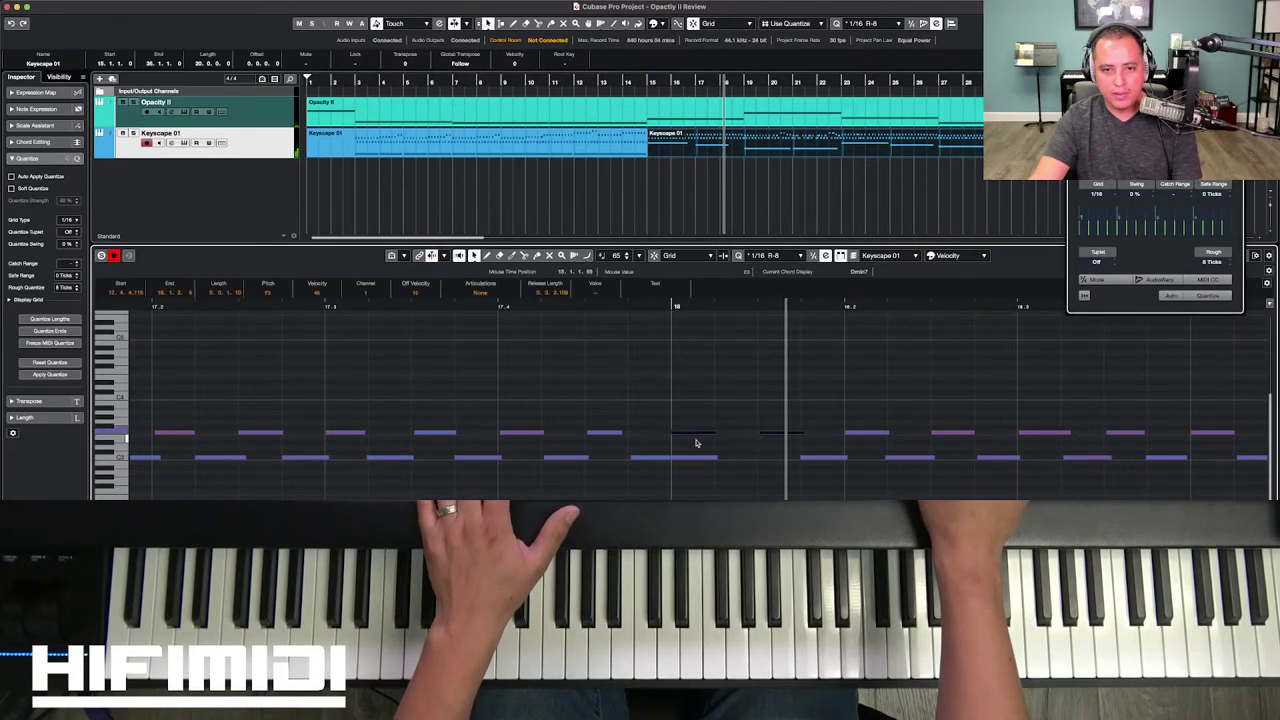
left_click_drag(699, 459, 739, 460)
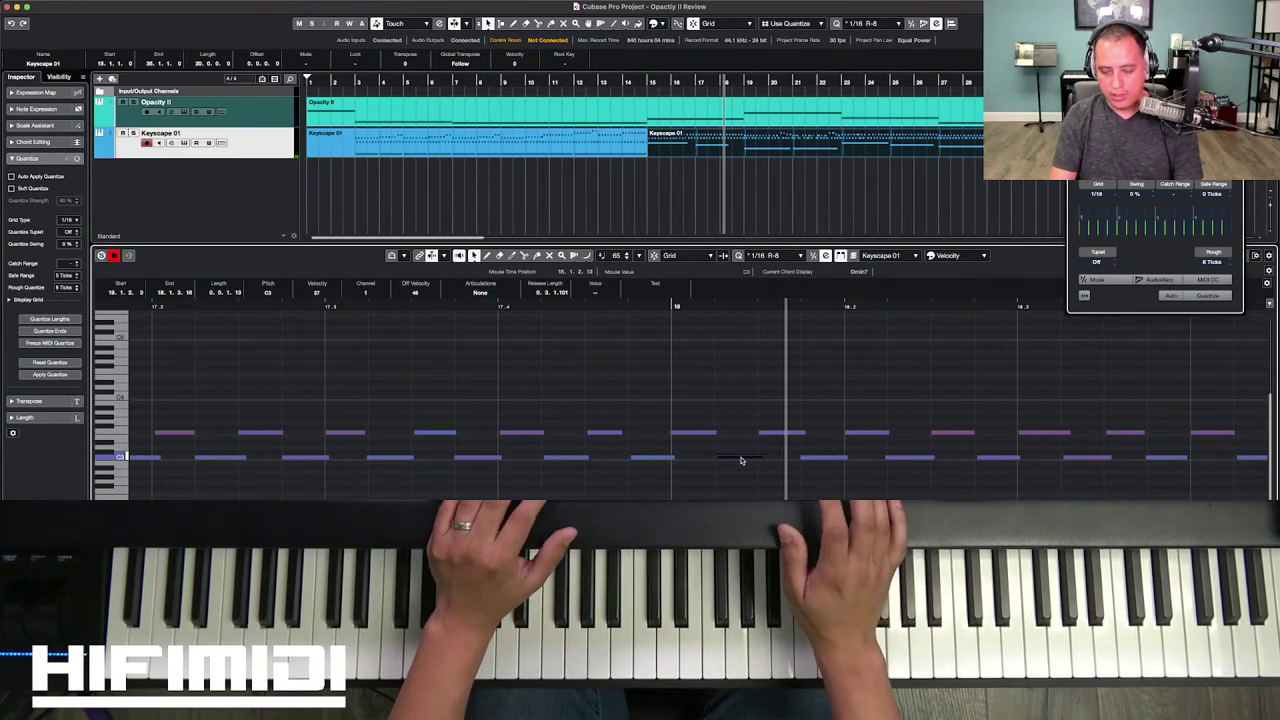
Step: Replay the part from its start and separate the overlapping notes in beats 1 and 2 of bar 20, trimming the C3 note at about 20.2.4
key("KP_1")
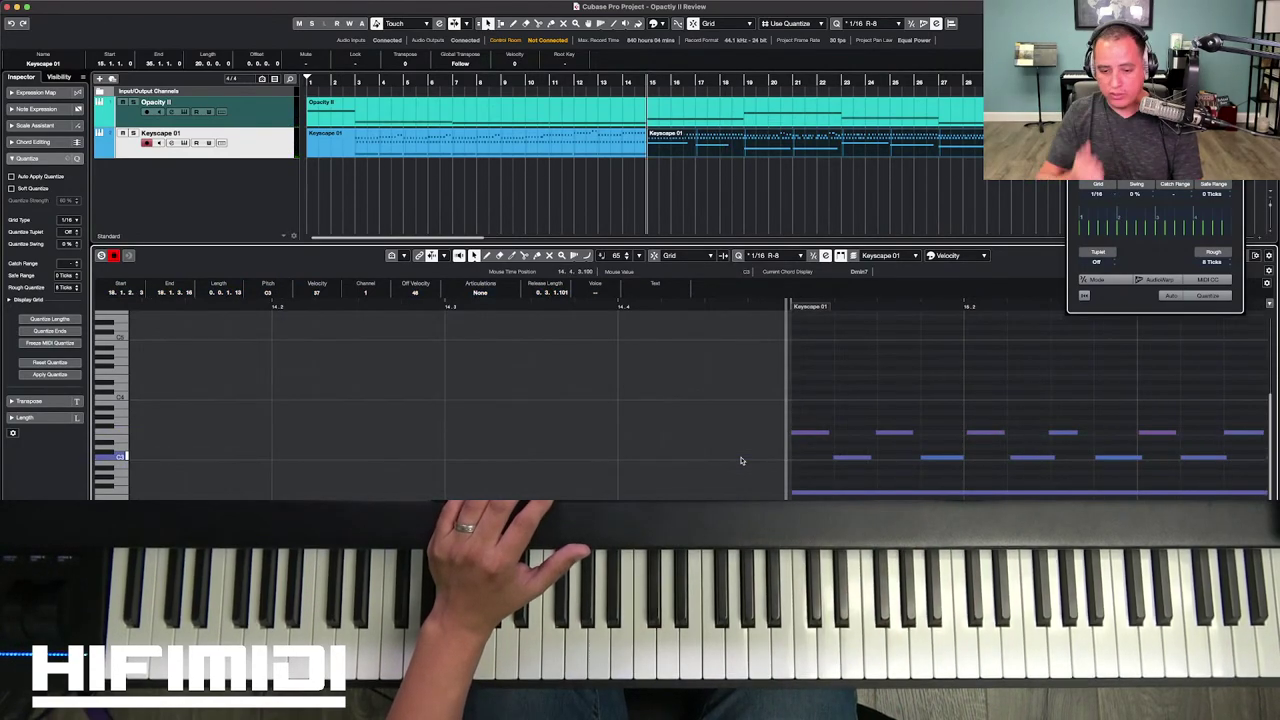
key("space")
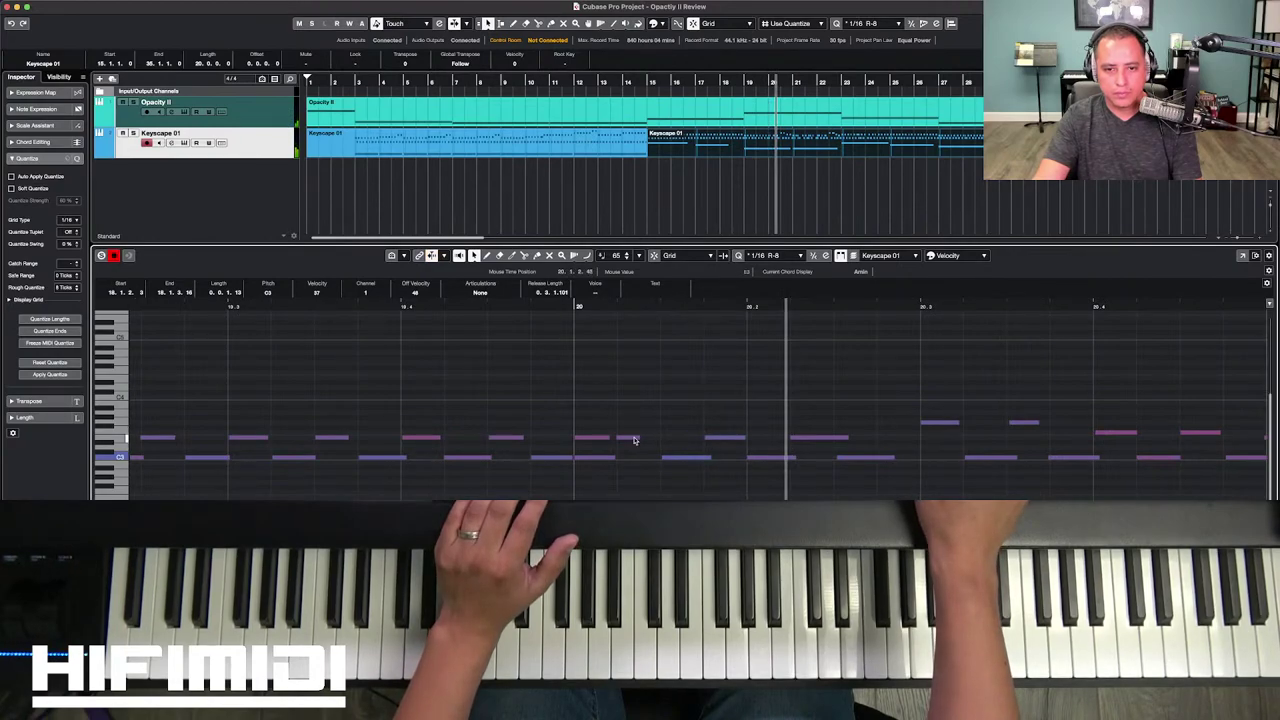
left_click_drag(628, 459, 648, 442)
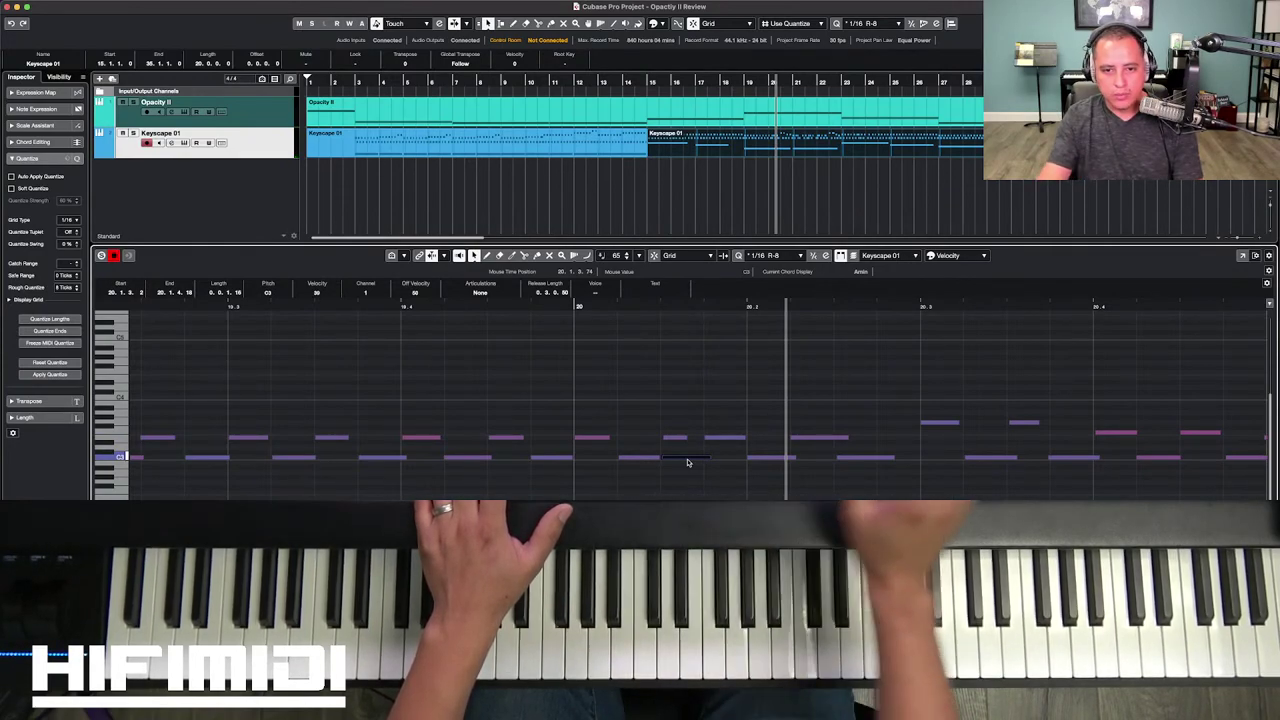
left_click_drag(688, 462, 760, 438)
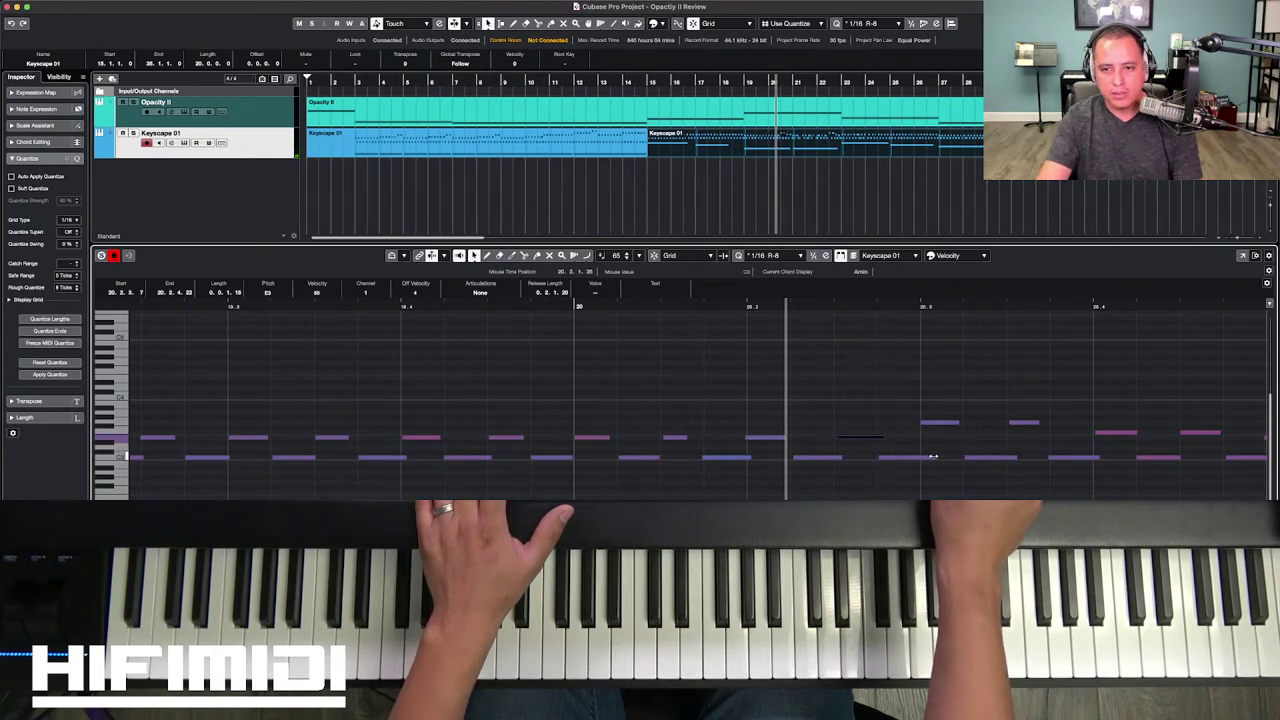
left_click_drag(925, 460, 923, 460)
Step: Play on to bar 21 and separate its overlapping notes, starting C3 notes at about 21.2.2 and 21.3.4
key("space")
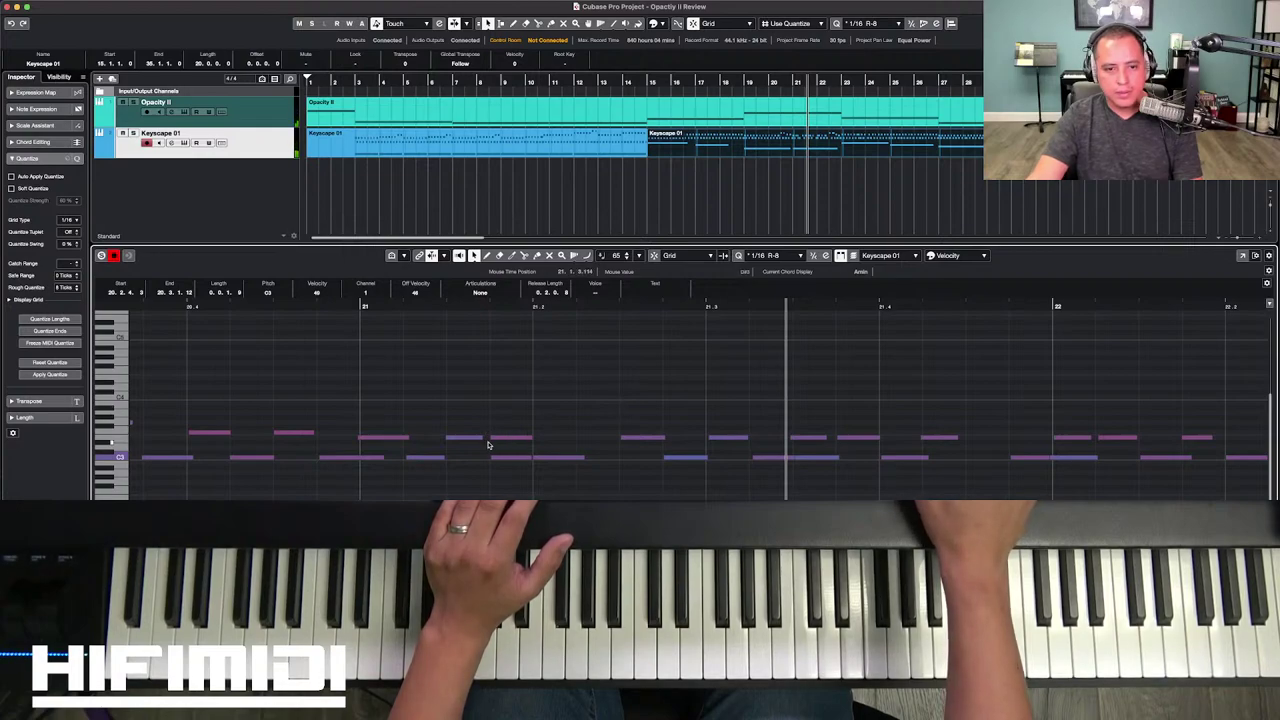
left_click_drag(561, 457, 604, 460)
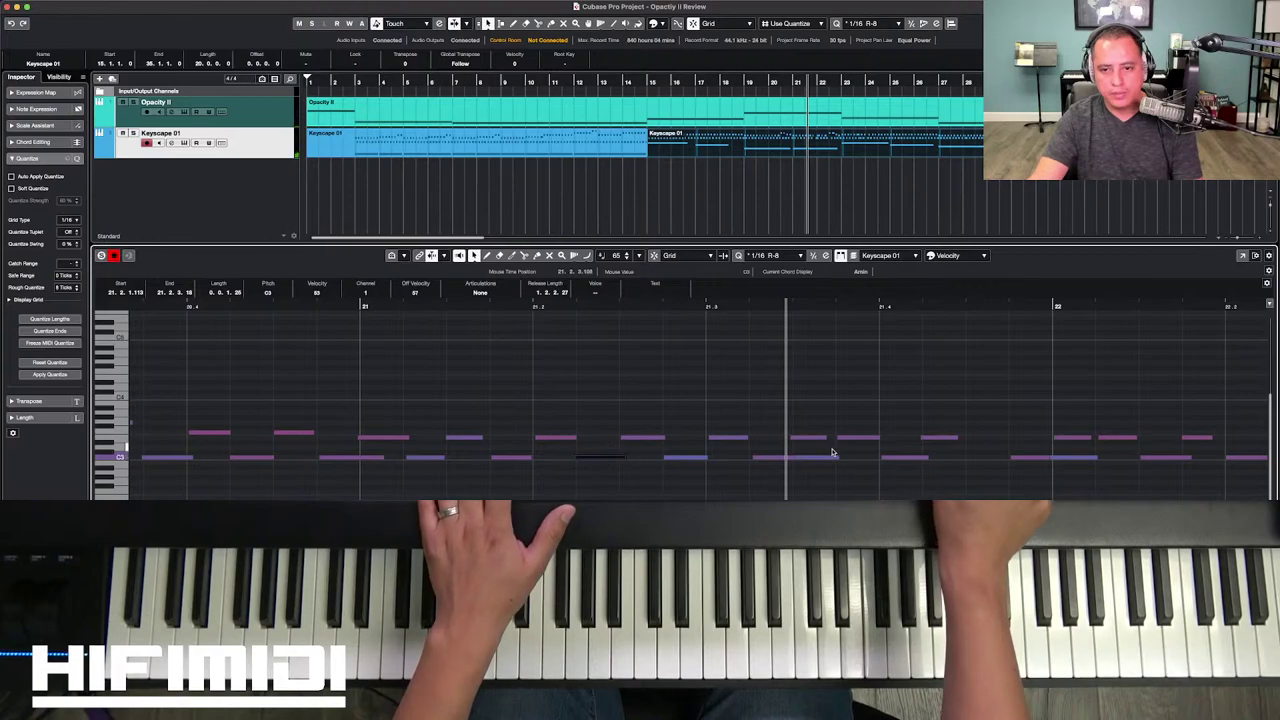
left_click_drag(869, 423, 850, 463)
scroll(882, 486, "right", 5)
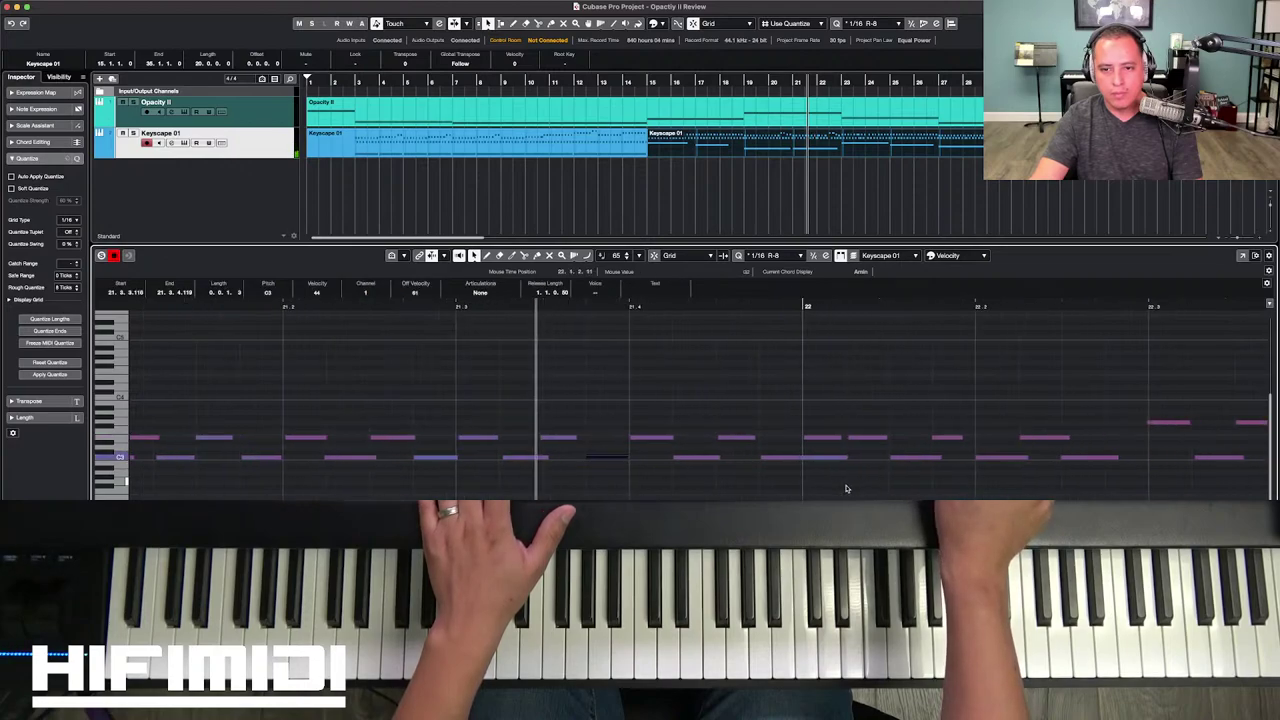
Step: Space the overlapping E3 and C3 notes in beats 1 and 2 of bar 22 onto alternating 1/16 positions
left_click_drag(718, 459, 883, 446)
left_click_drag(992, 426, 935, 466)
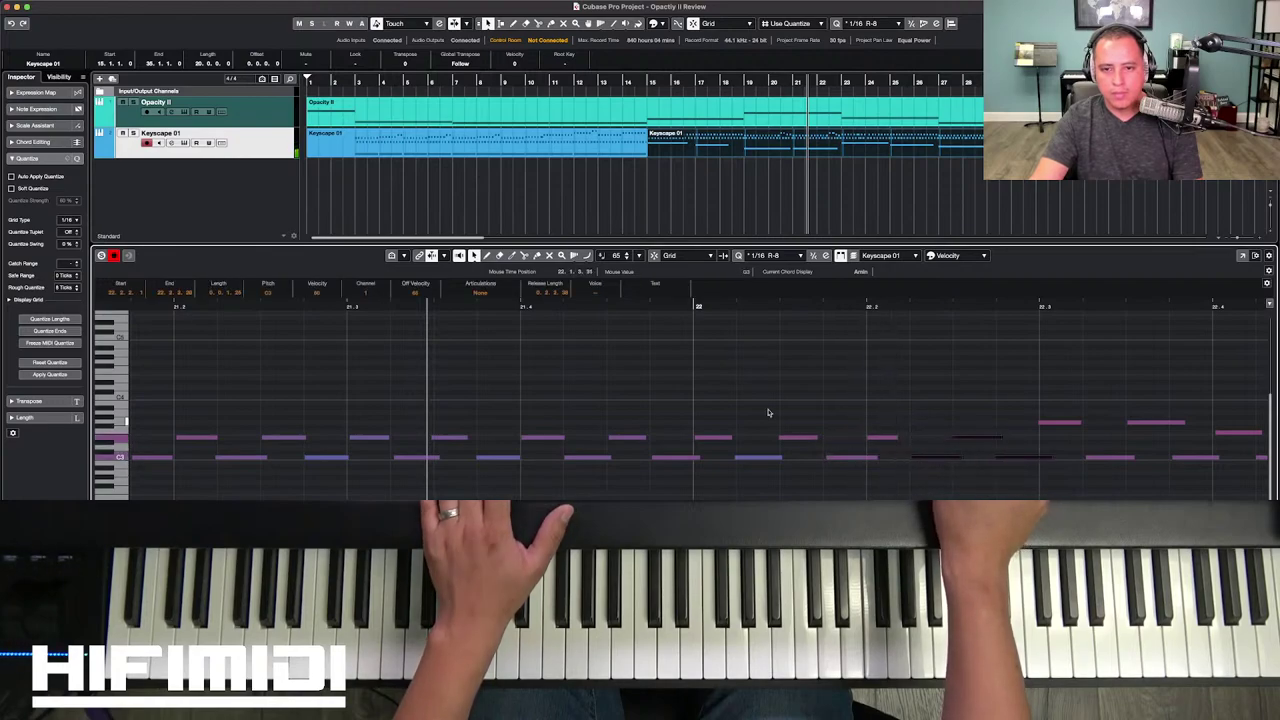
scroll(730, 408, "right", 5)
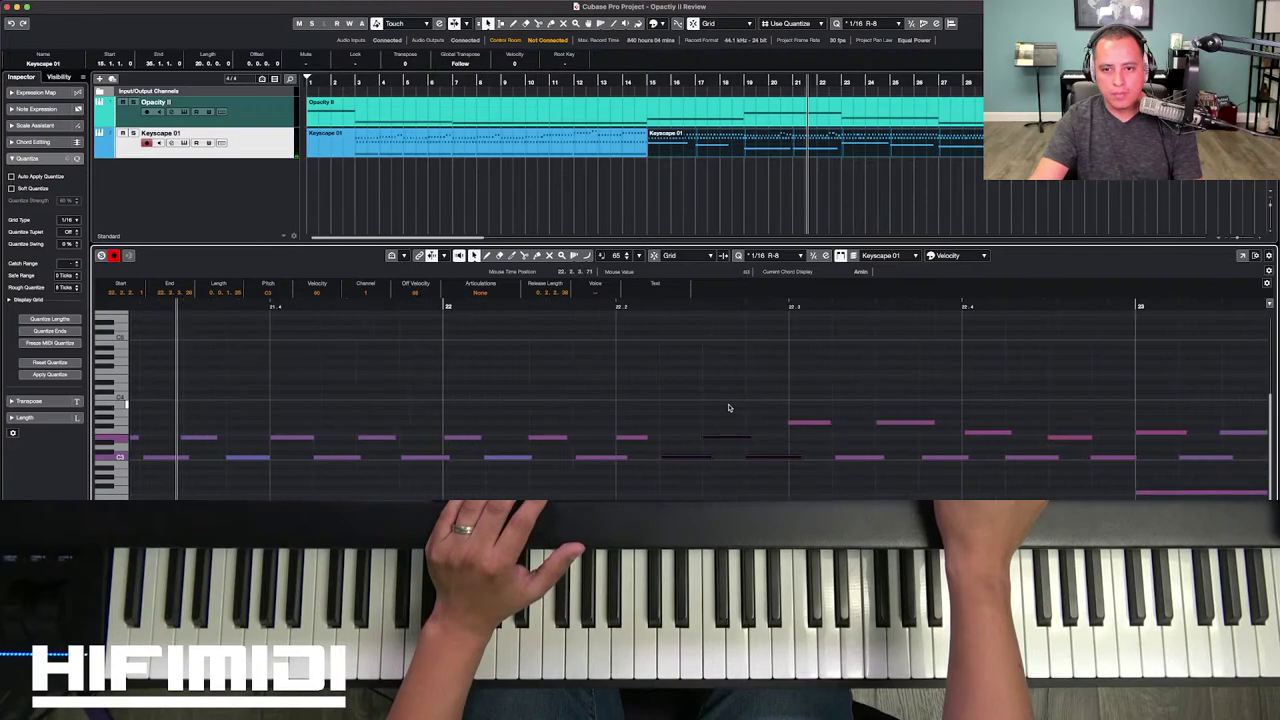
scroll(767, 429, "right", 4)
scroll(706, 425, "right", 3)
left_click(465, 394)
left_click_drag(465, 394, 620, 484)
Step: Separate the overlapping notes at the end of bar 23, starting the crowded F3 note at about 23.4.1
scroll(681, 451, "right", 6)
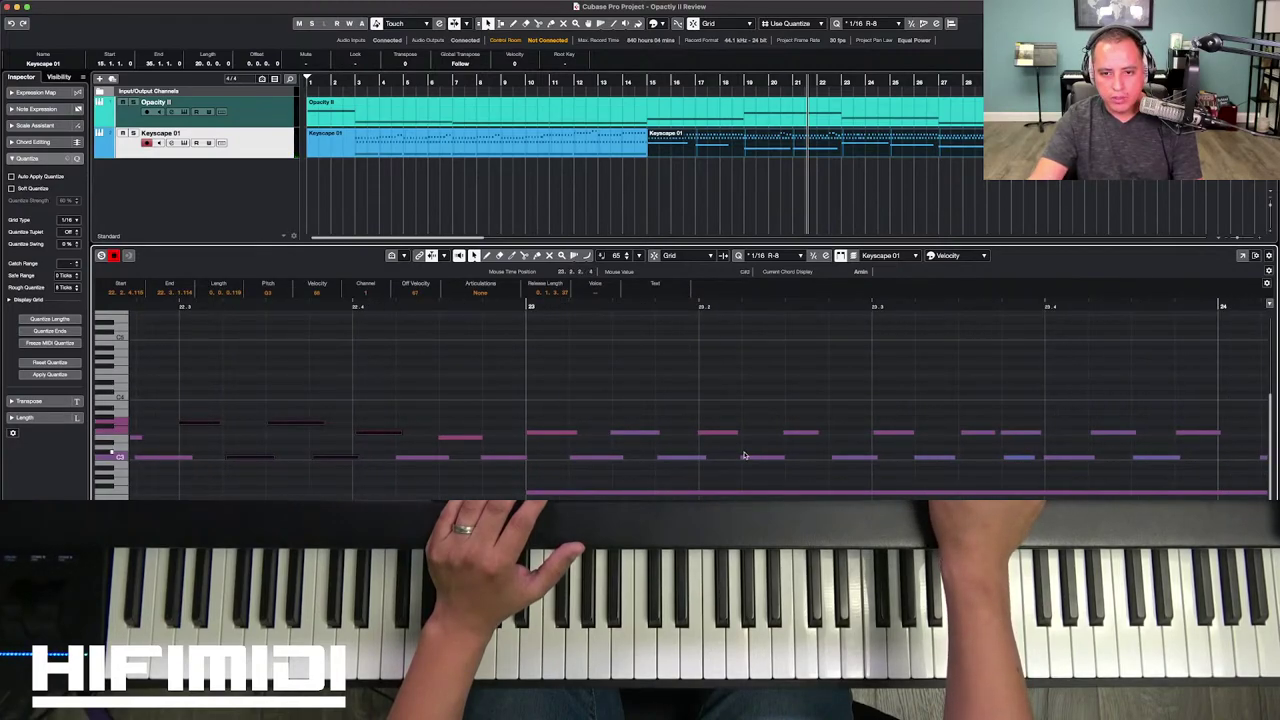
scroll(681, 451, "right", 6)
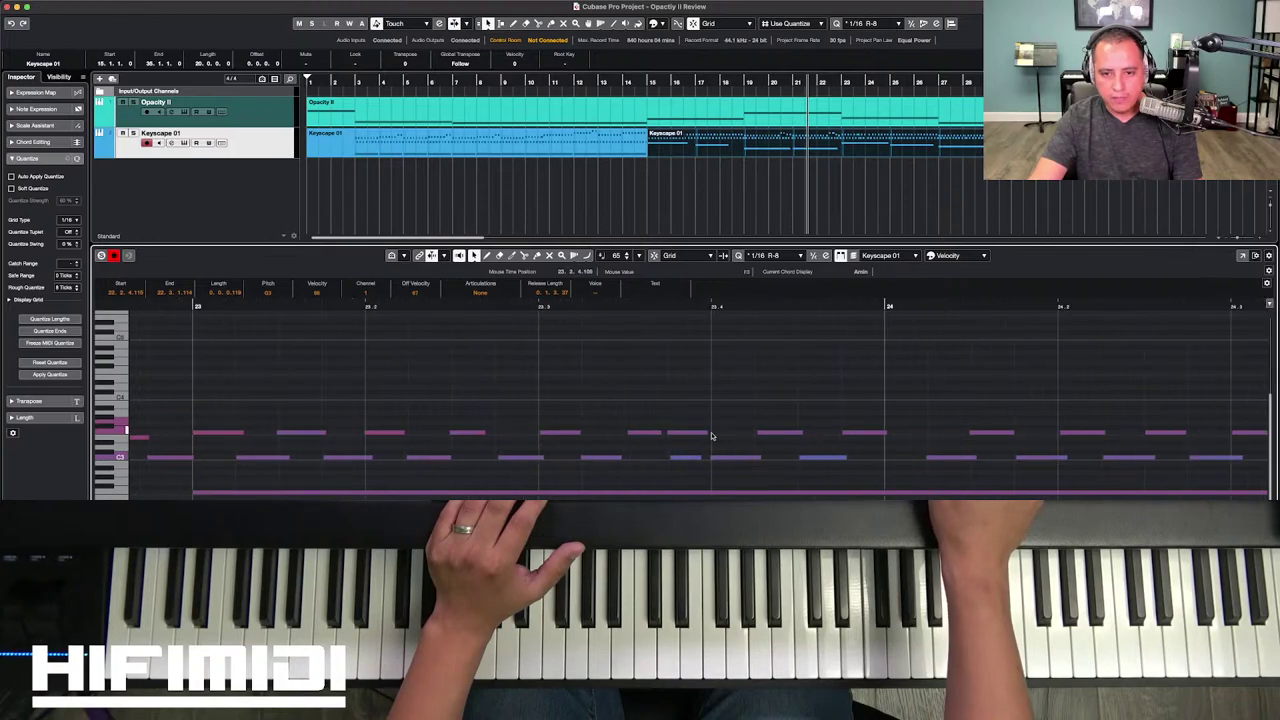
left_click_drag(869, 419, 727, 438)
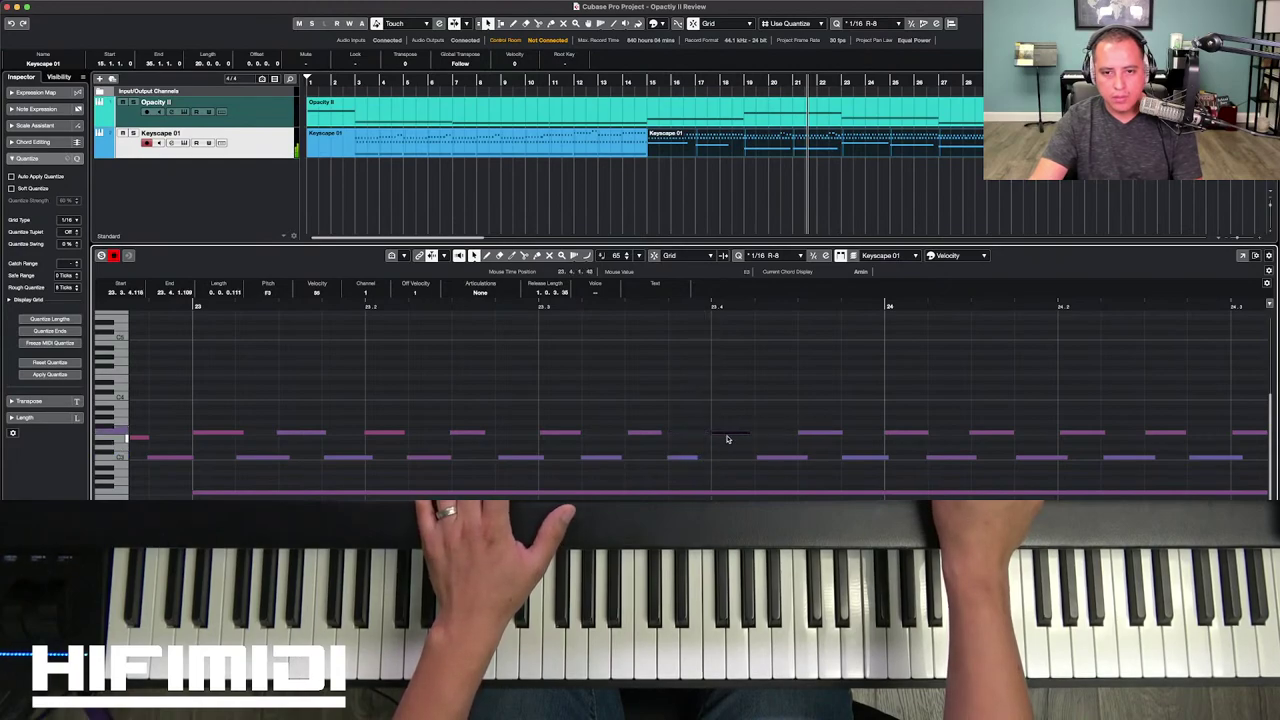
Step: Separate the overlapping notes in beat 1 of bar 28, starting the crowded E3 note at about 28.1.3
scroll(740, 450, "right", 5)
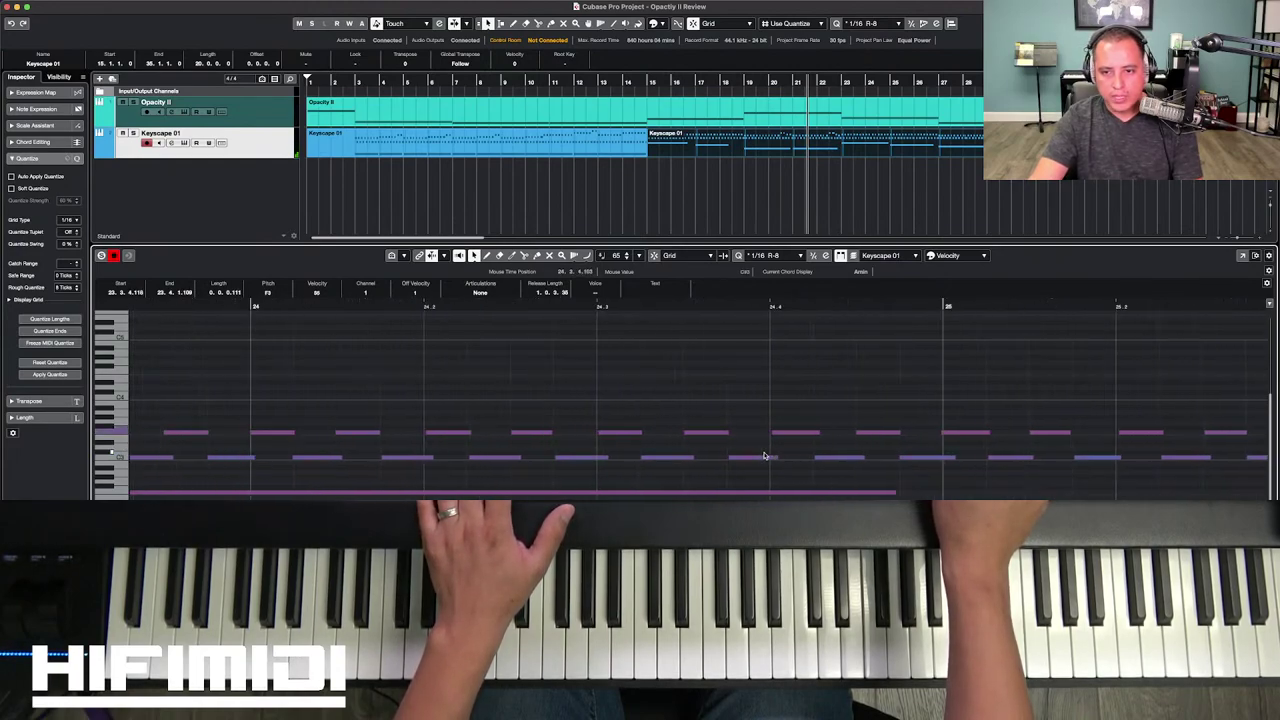
scroll(771, 460, "right", 8)
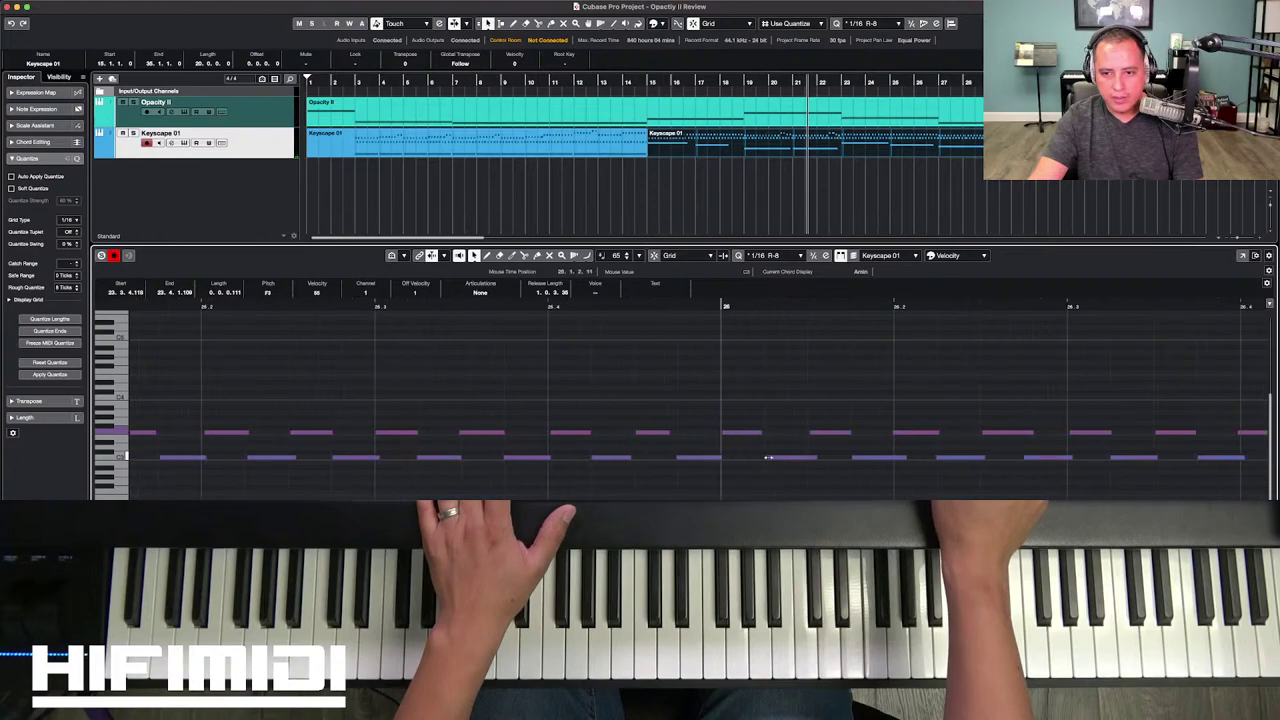
scroll(769, 460, "right", 8)
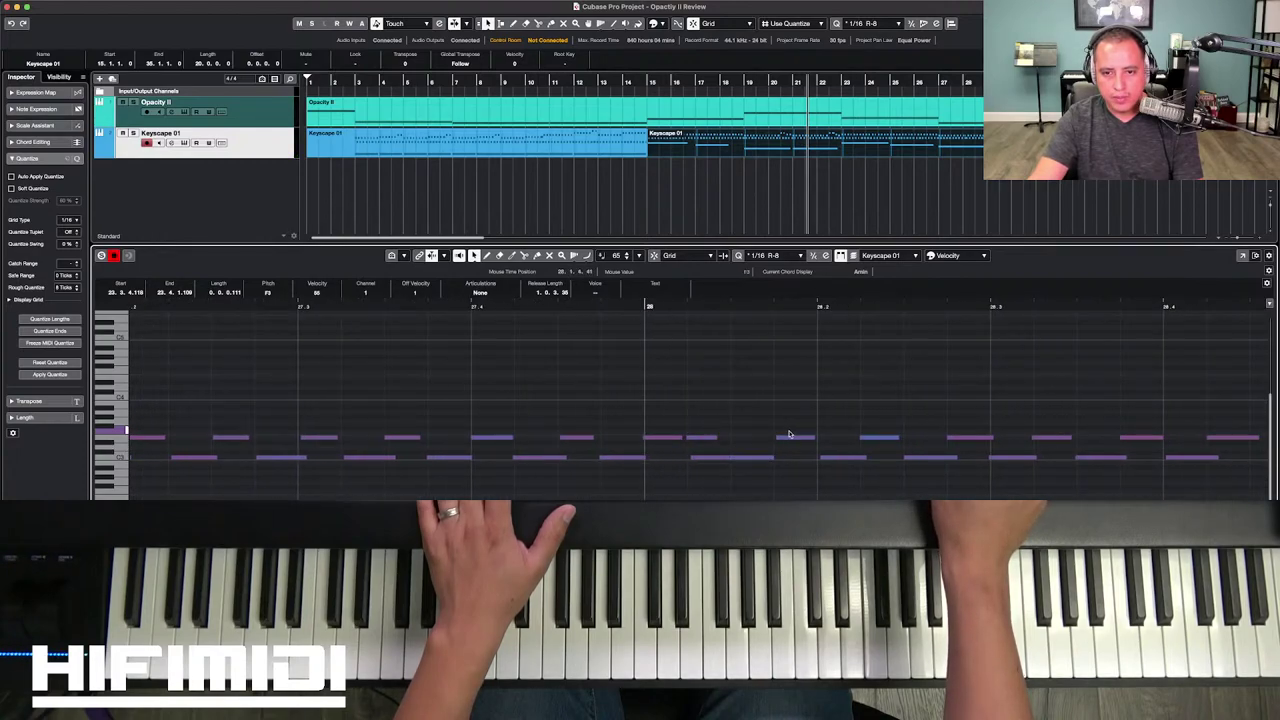
left_click_drag(797, 437, 769, 463)
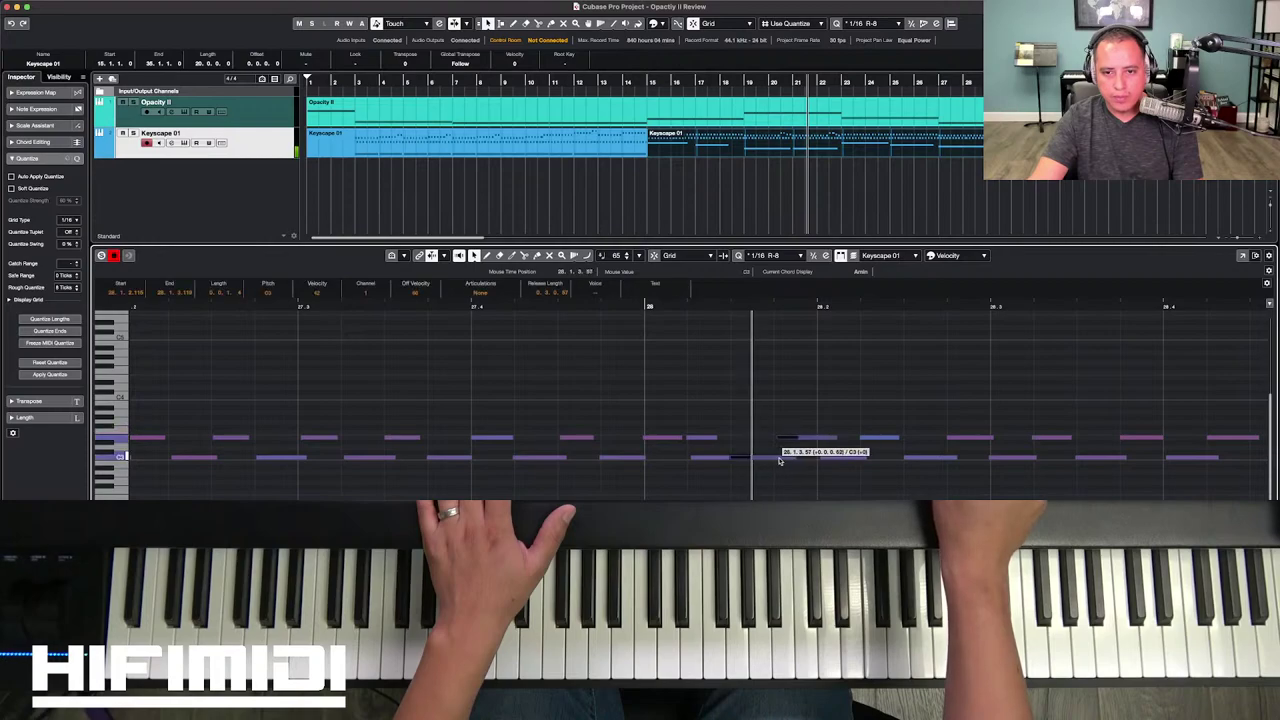
left_click(713, 430)
left_click_drag(706, 441, 754, 451)
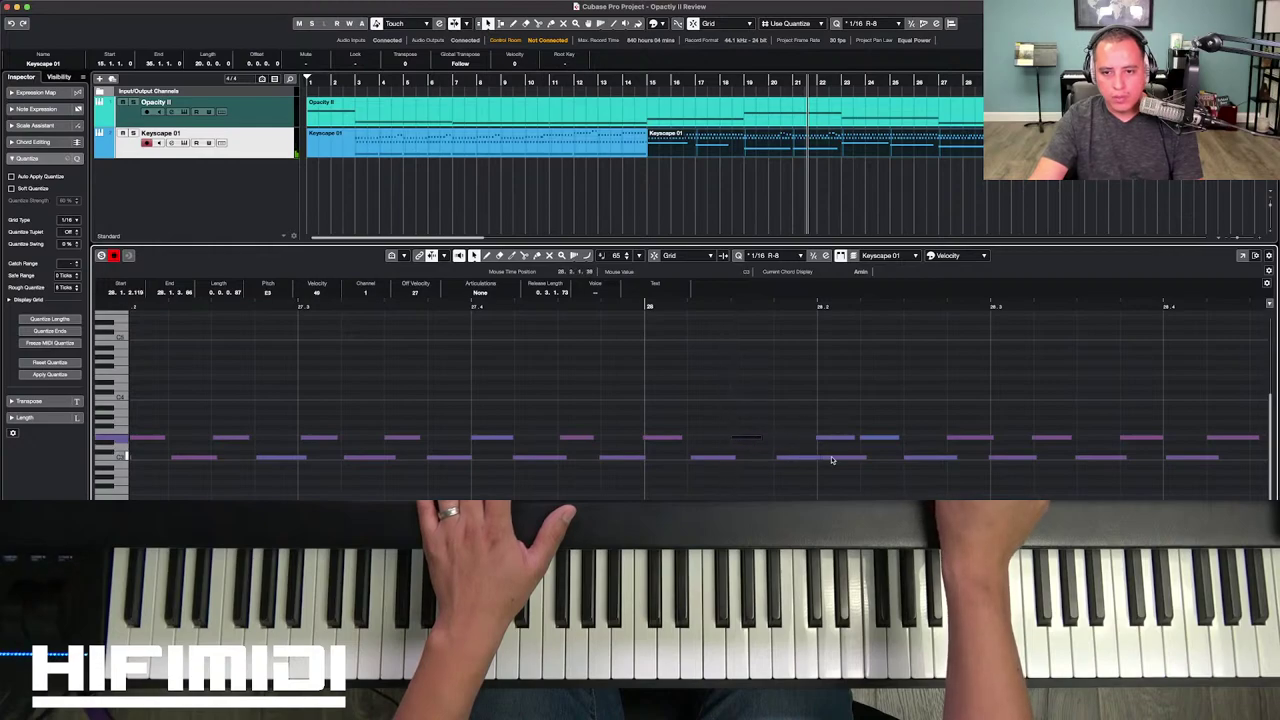
Step: Spread the overlapping notes in beats 2 to 4 of bar 28, starting the last E3 note at about 28.4.3
left_click_drag(886, 443, 920, 449)
scroll(869, 457, "right", 5)
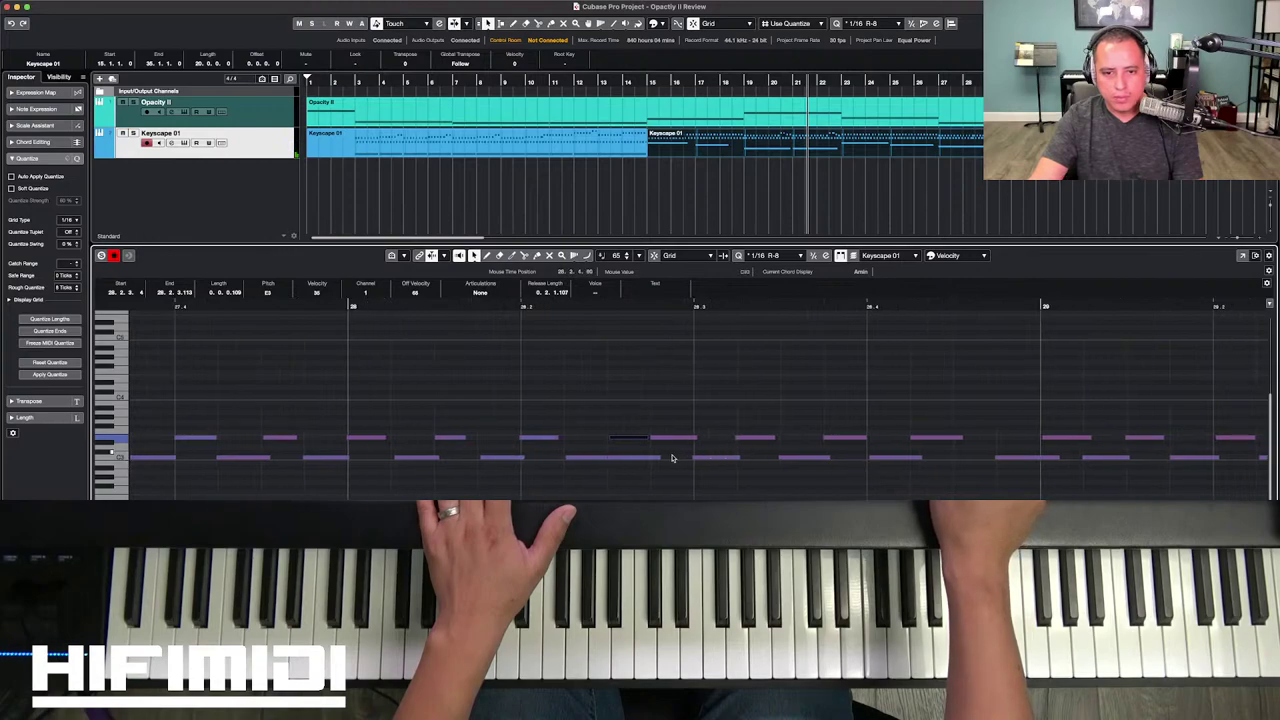
left_click_drag(635, 460, 660, 458)
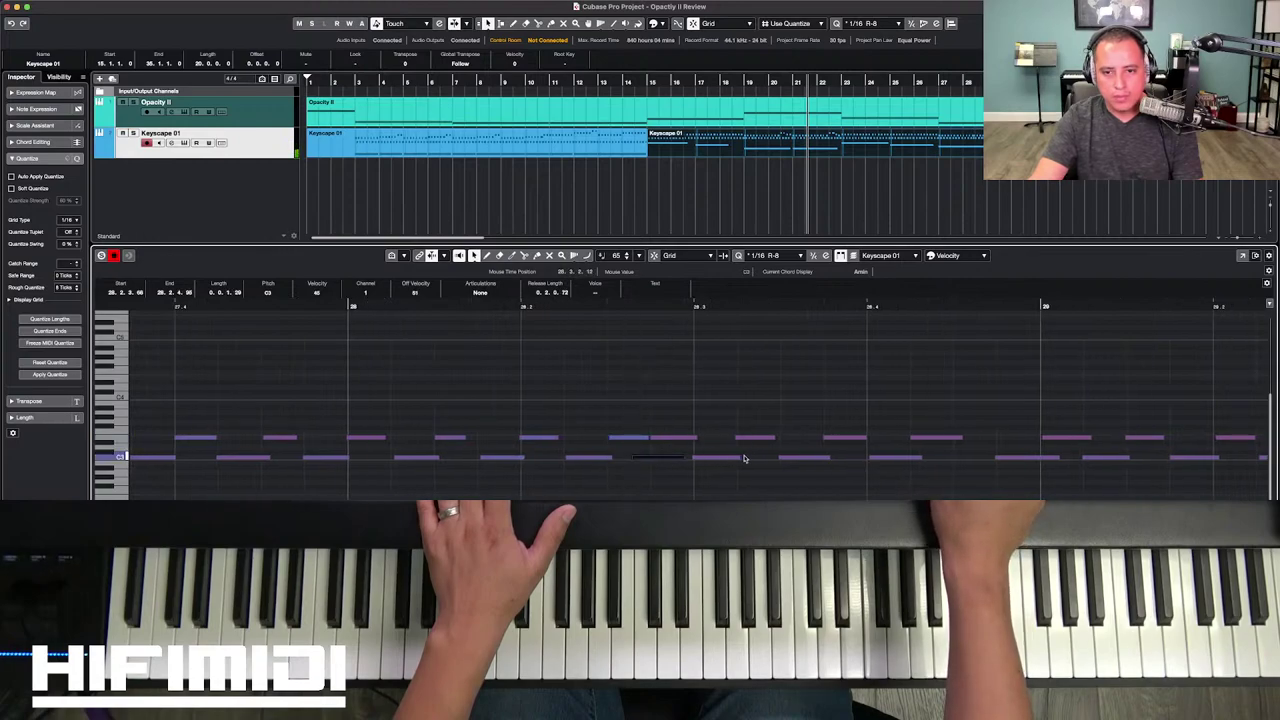
mouse_move(952, 440)
left_mouse_down()
mouse_move(1012, 440)
mouse_move(723, 486)
mouse_move(746, 462)
left_mouse_up()
left_click_drag(673, 443, 714, 438)
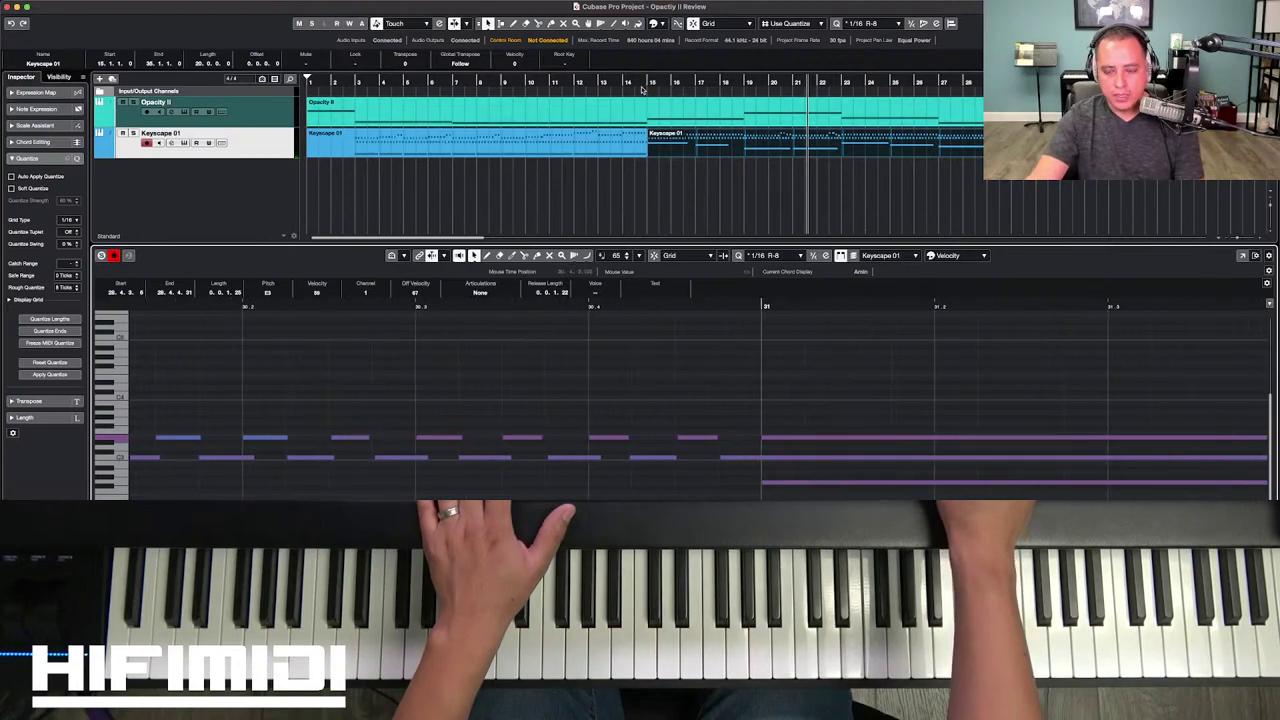
Step: Play back the second Keyscape part from about bar 15 to check the cleaned-up timing, and deselect the part
left_click(642, 90)
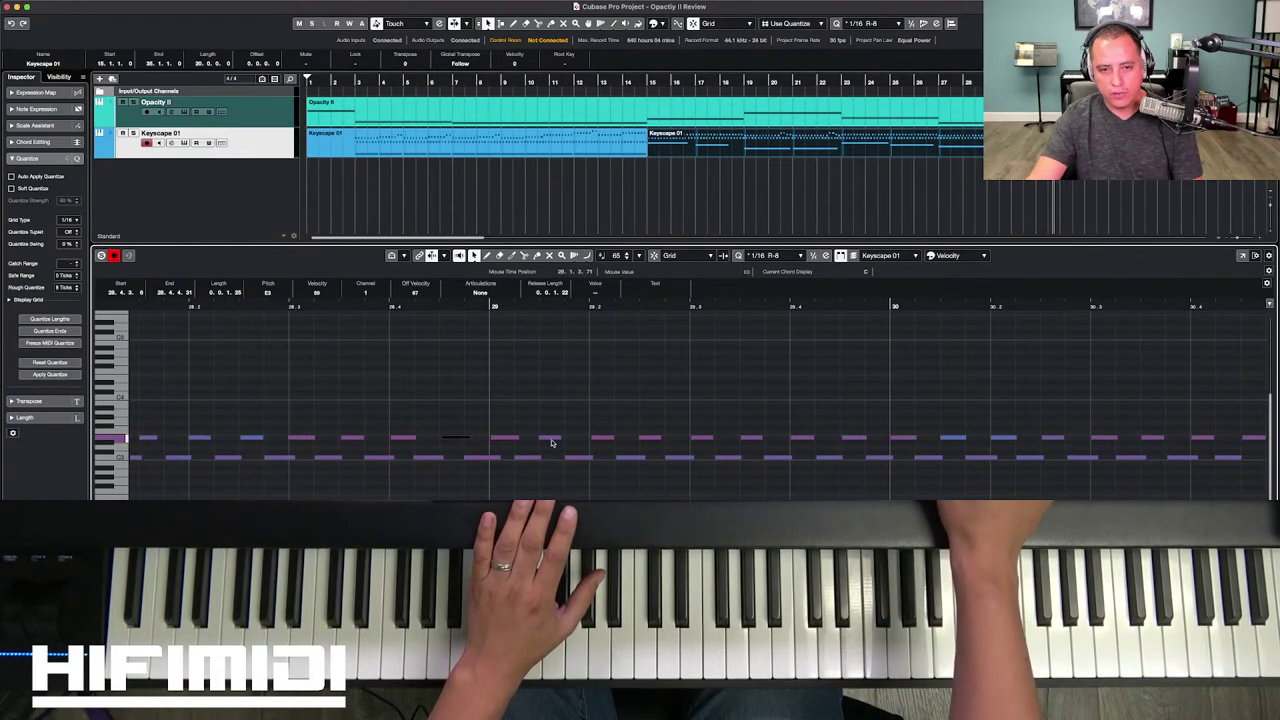
left_click(666, 174)
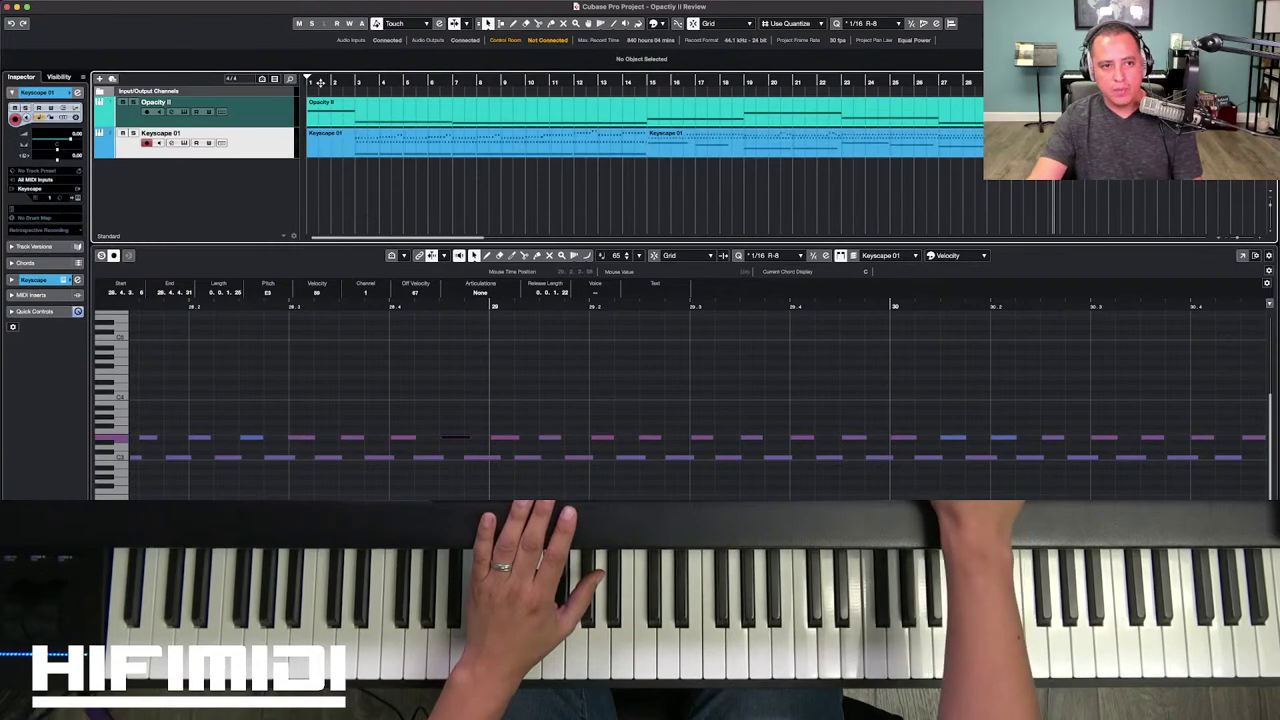
Step: Make Opacity II the selected track instead of Keyscape 01
left_click(274, 120)
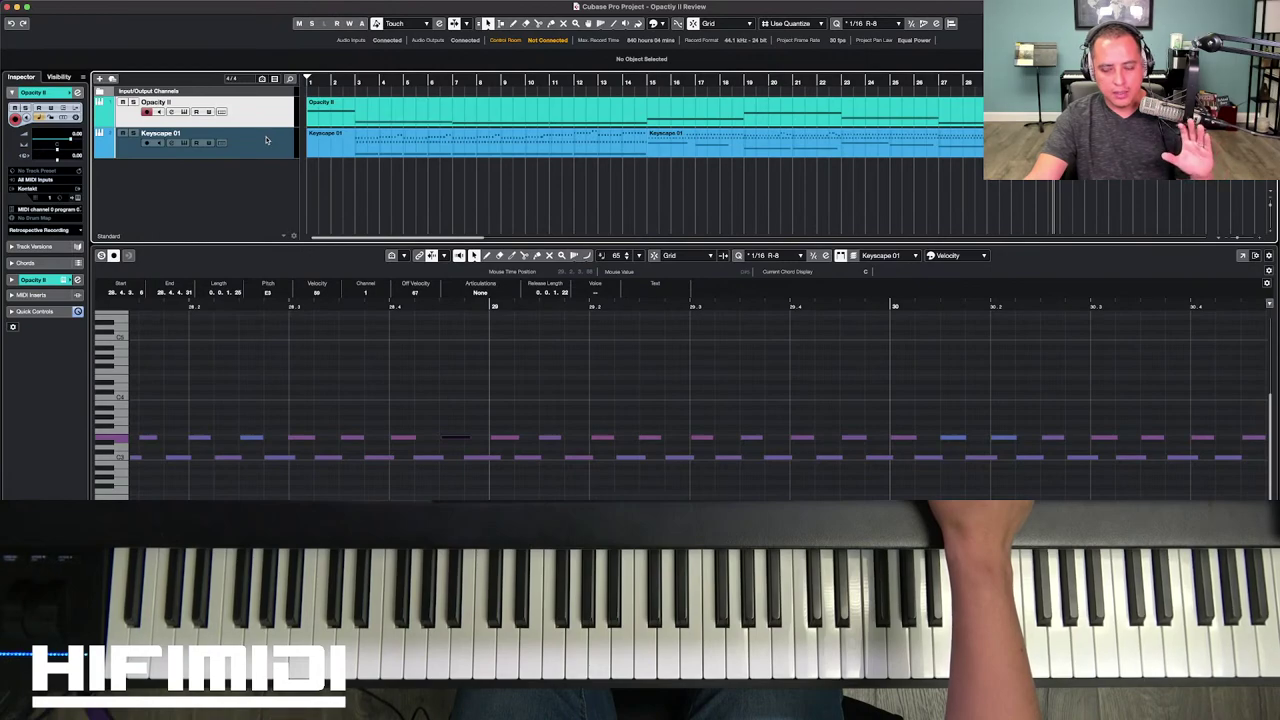
left_click(266, 138)
left_click(268, 116)
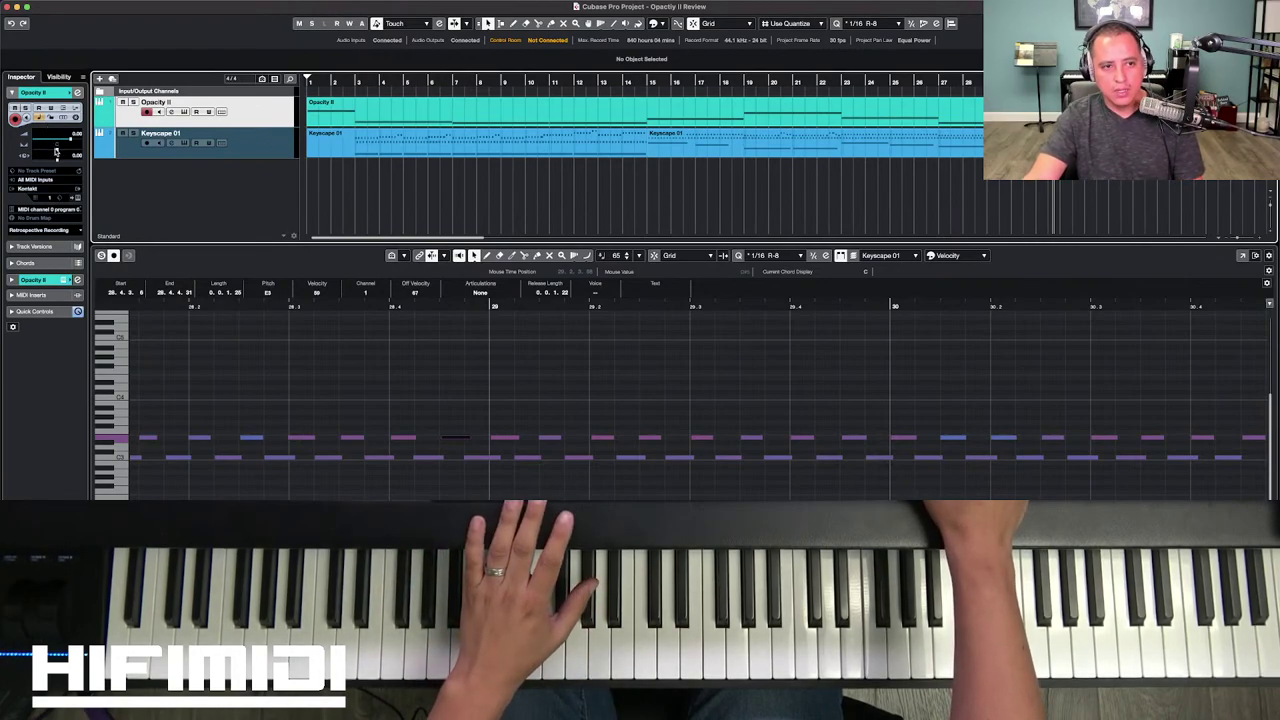
Step: Pan Opacity II left and Keyscape 01 right, and lower Keyscape 01's volume to -1.87 while playing the project from the start
left_click(261, 119)
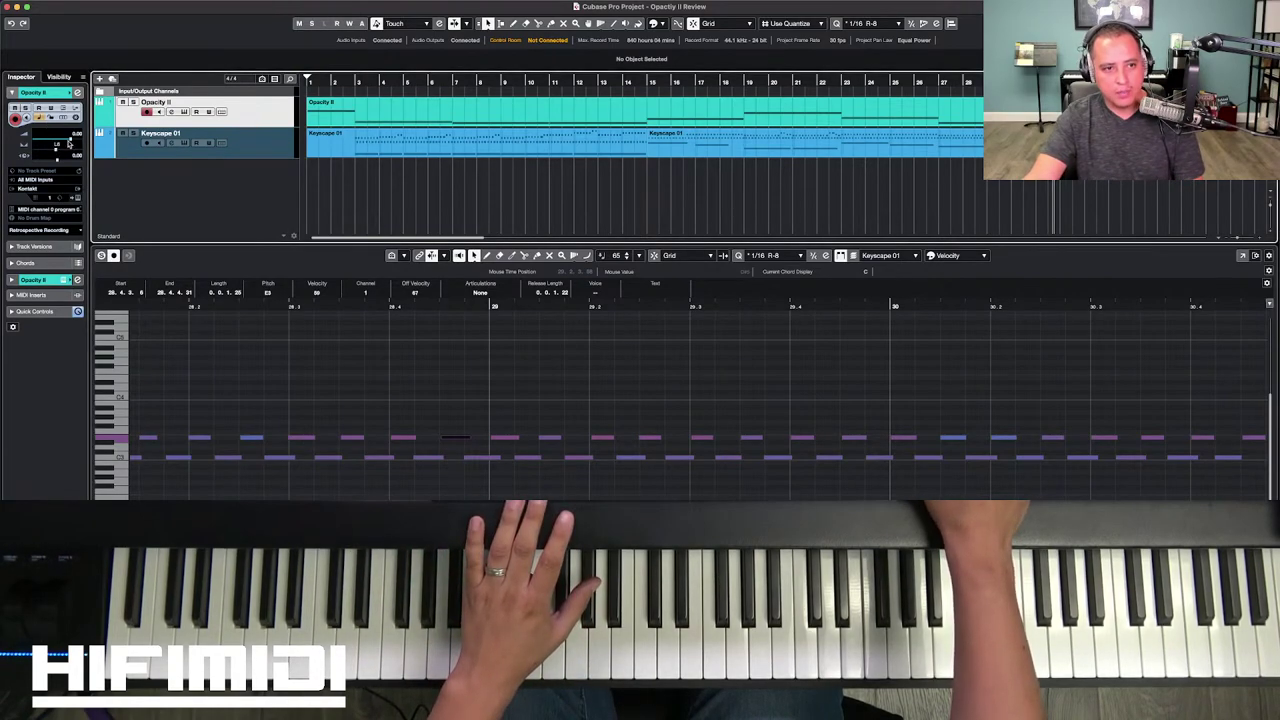
left_click(224, 144)
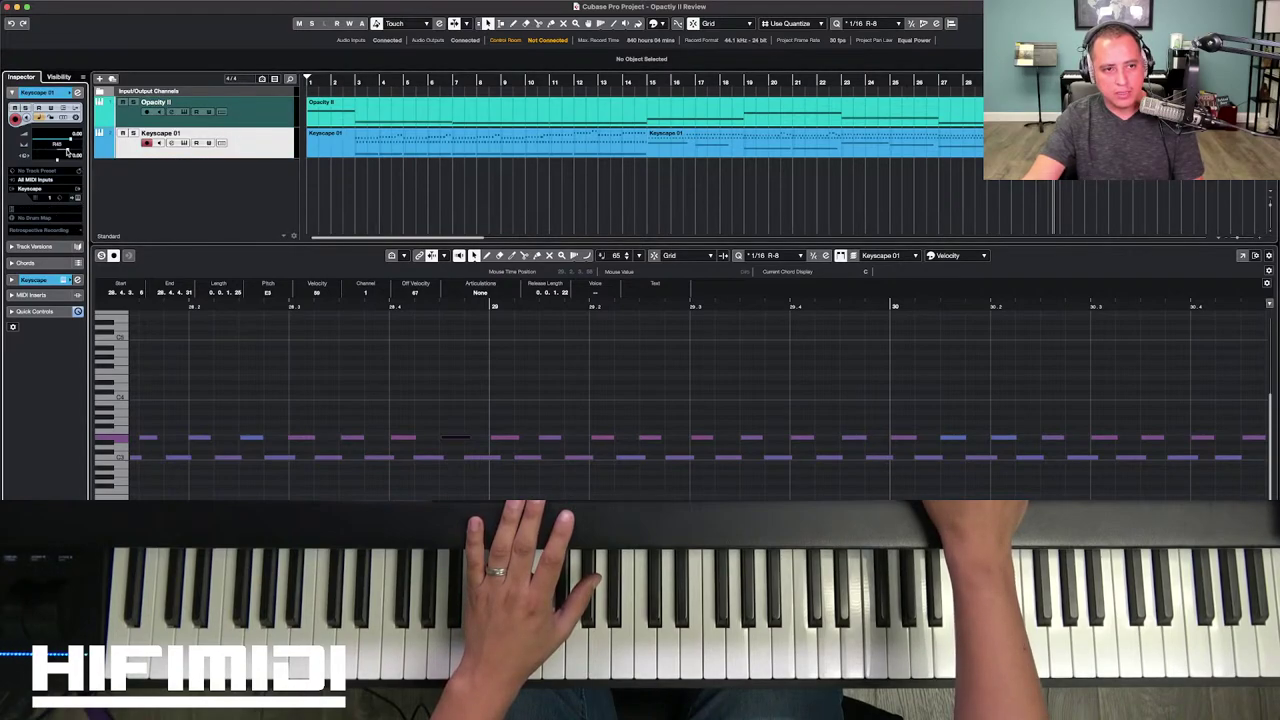
key("space")
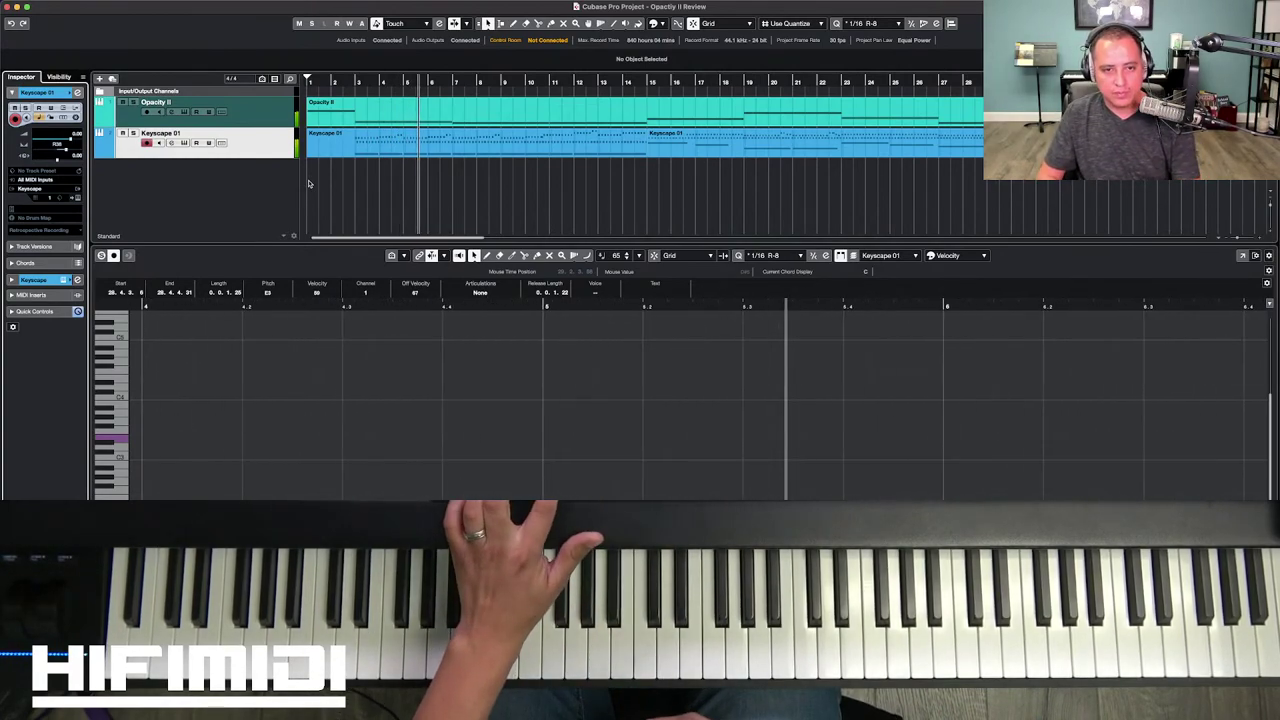
key("ctrl+alt+e")
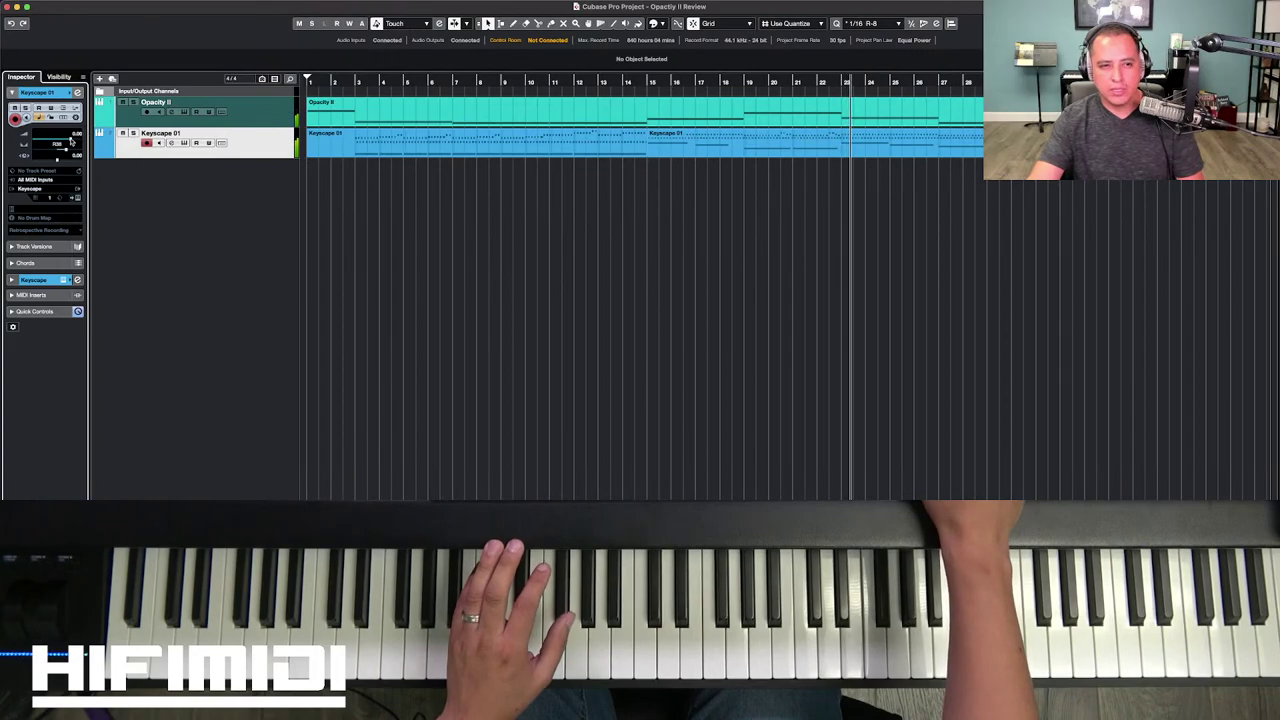
left_click_drag(70, 141, 67, 141)
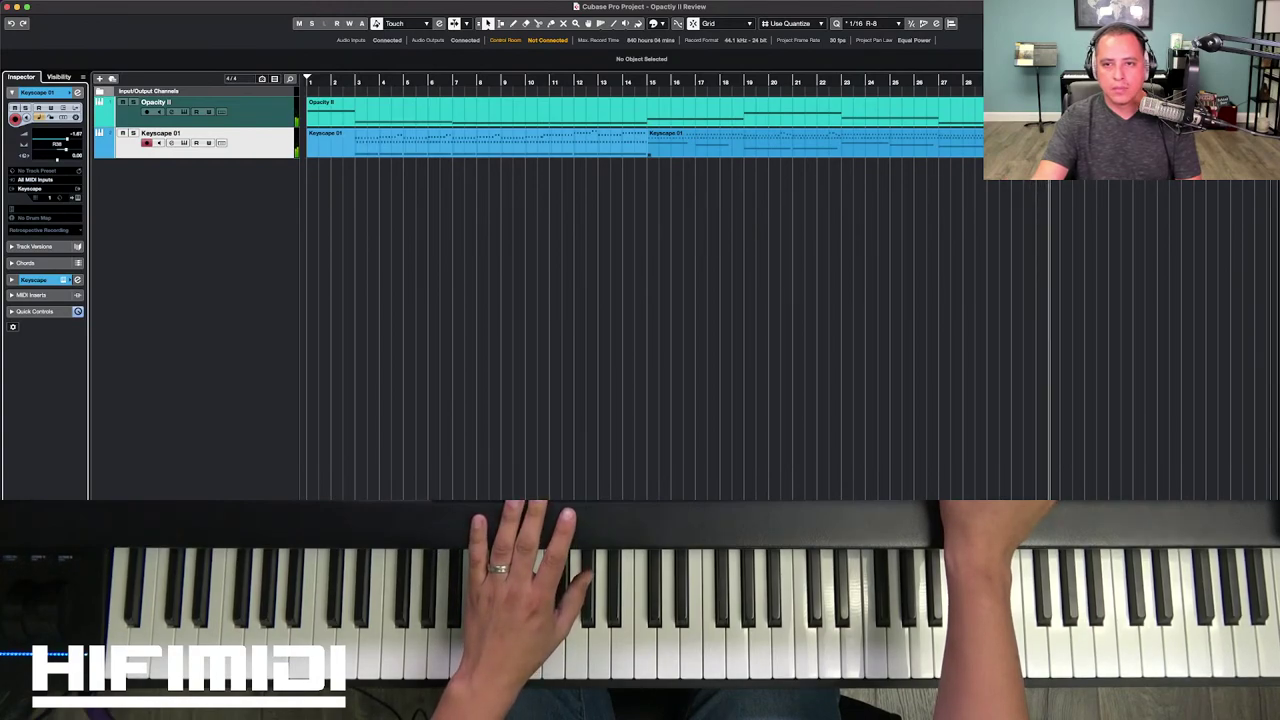
Step: In the second Keyscape part, raise the E3 notes of bars 28 and 30 to F3
double_click(706, 140)
scroll(706, 384, "left", 10)
scroll(700, 390, "left", 5)
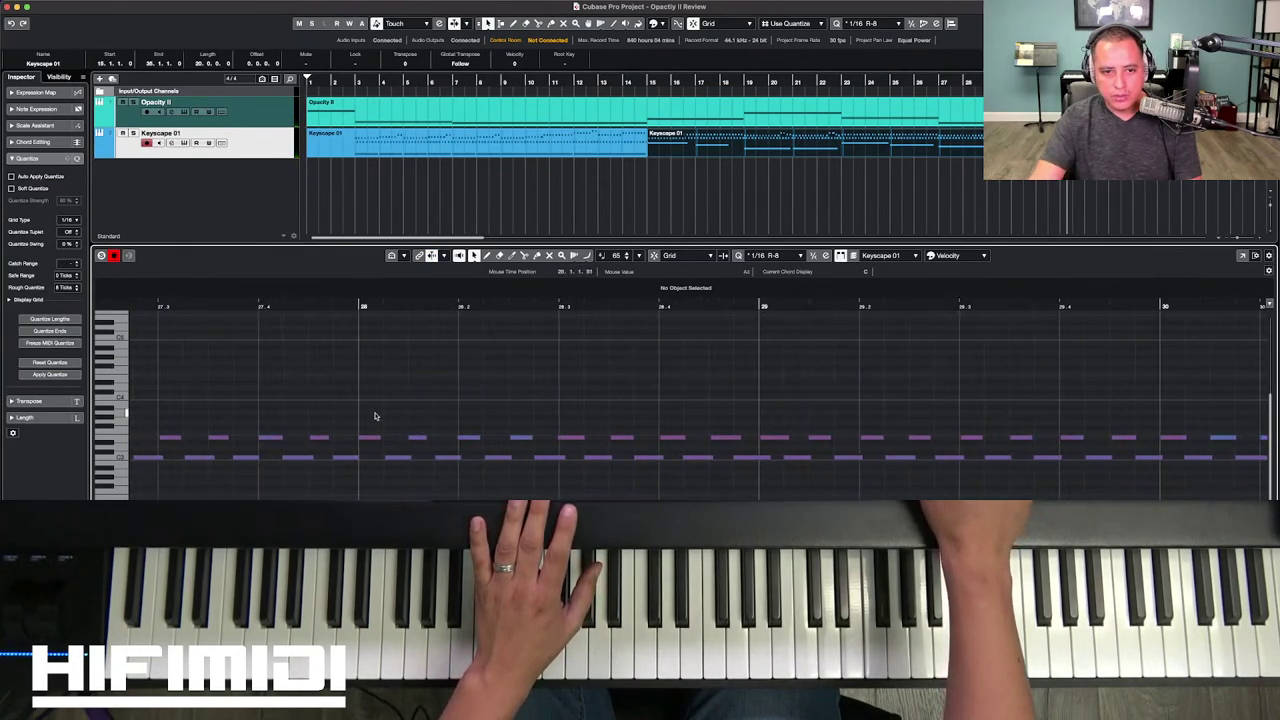
left_click_drag(366, 409, 730, 437)
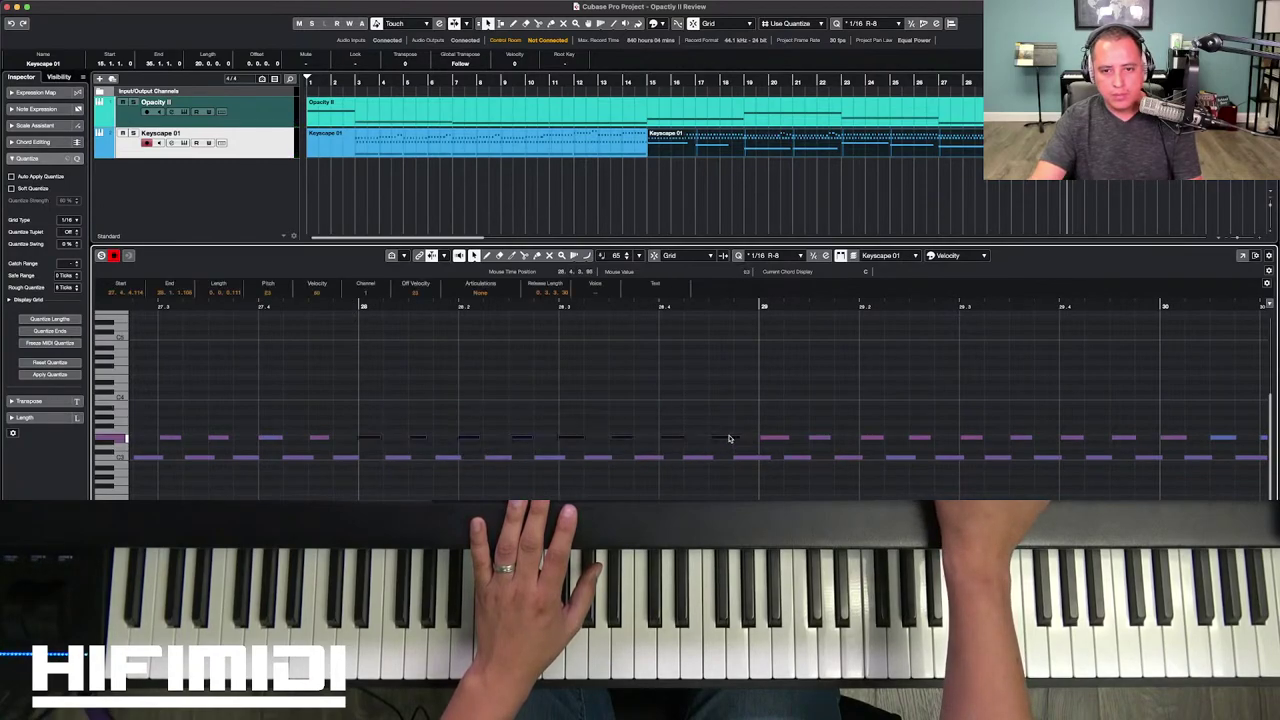
scroll(720, 440, "right", 10)
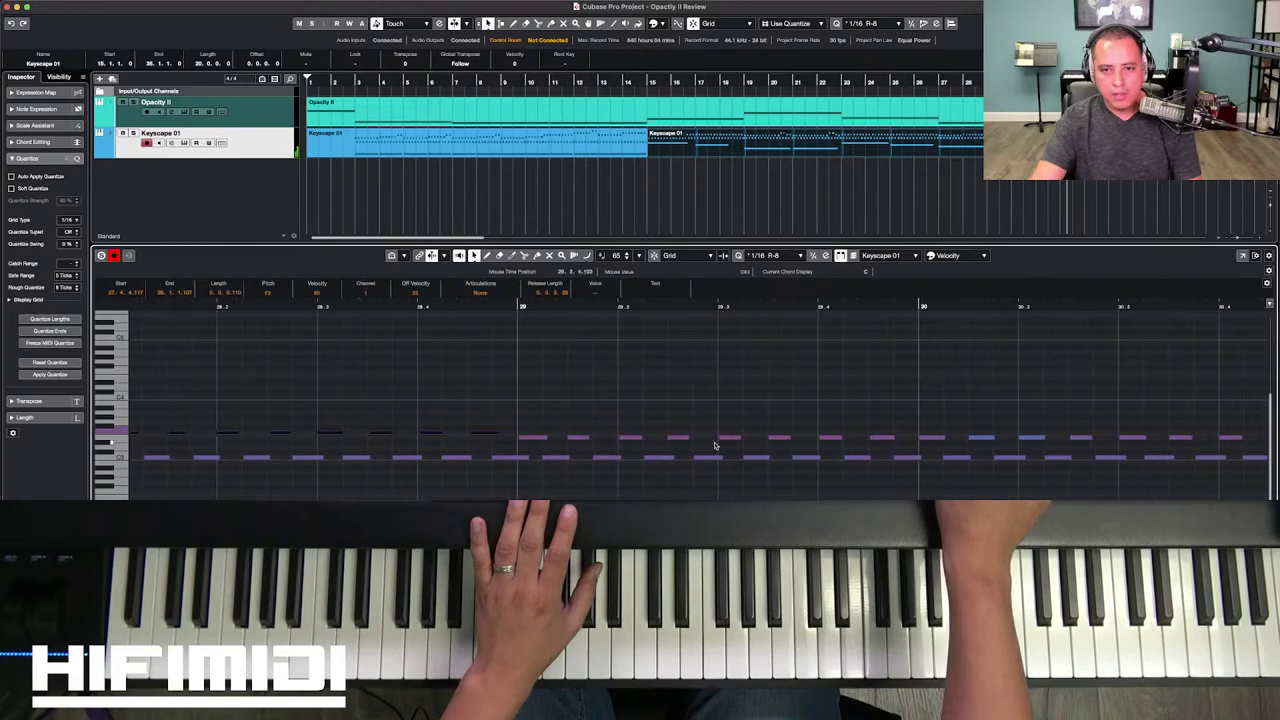
left_click_drag(646, 420, 993, 431)
left_click(896, 212)
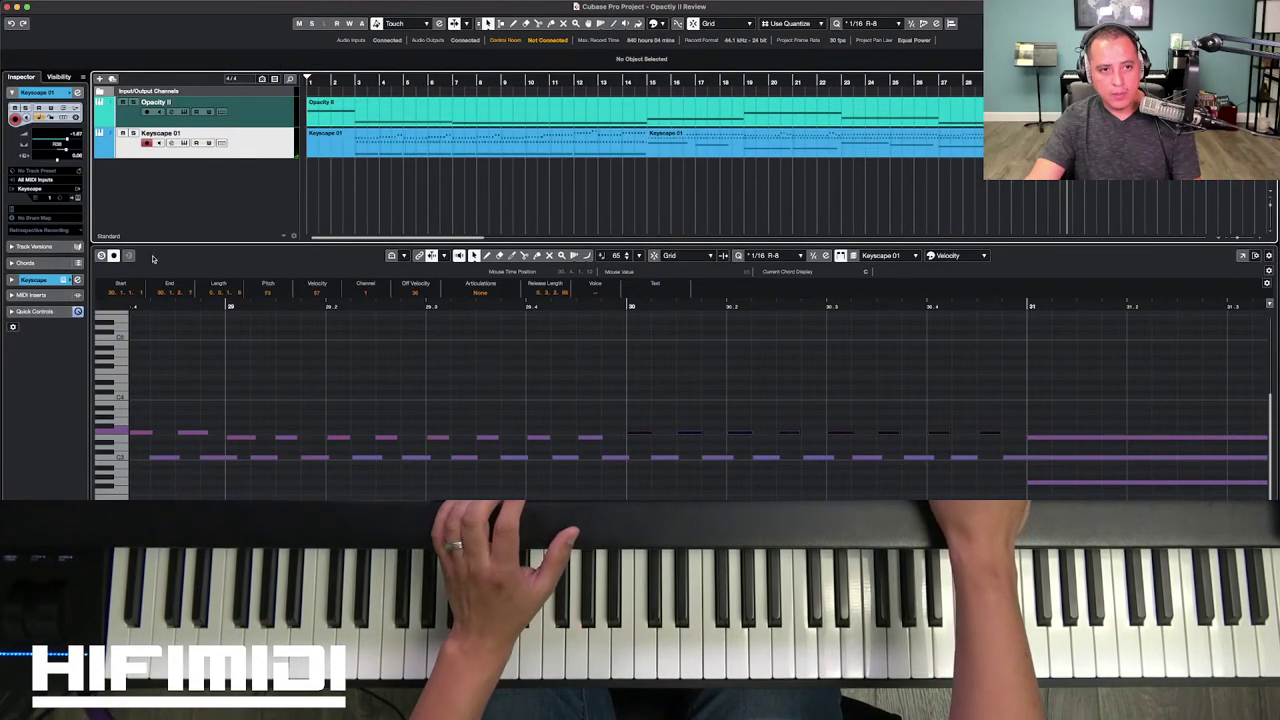
Step: Add one instrument track using Toontrack EZbass, routed to Stereo Out
left_click(100, 80)
left_click(672, 294)
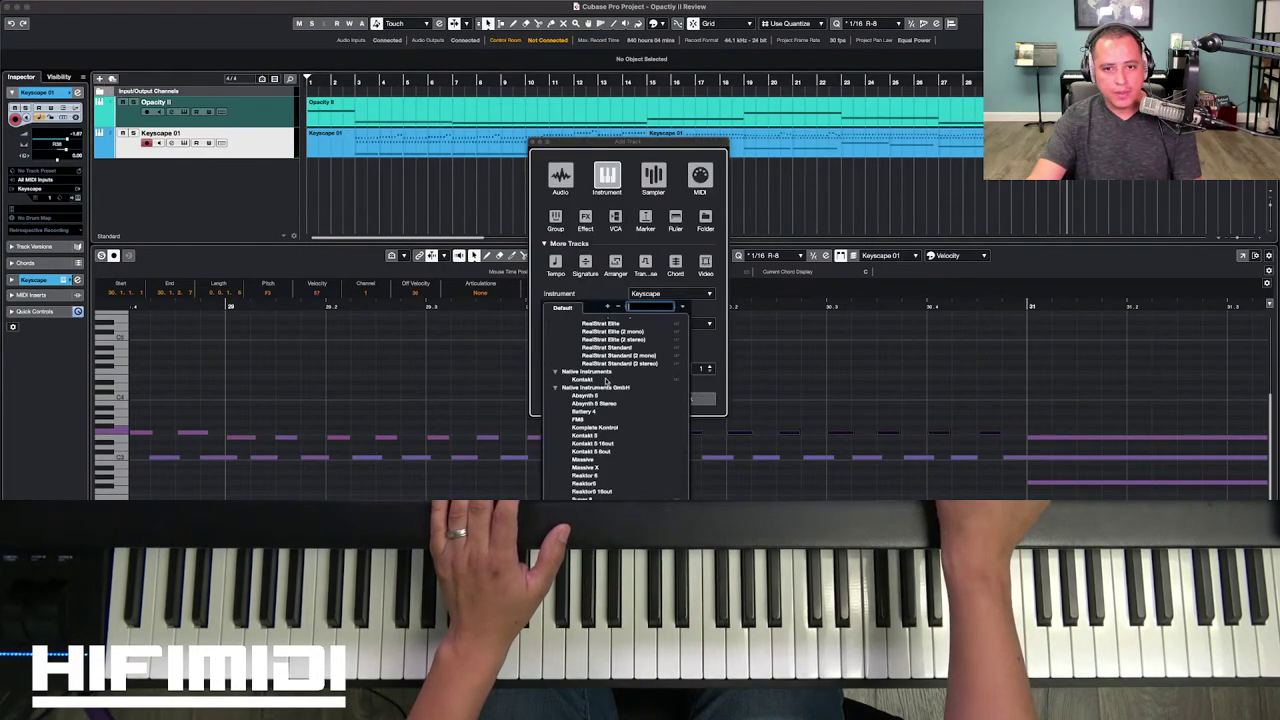
left_click(617, 307)
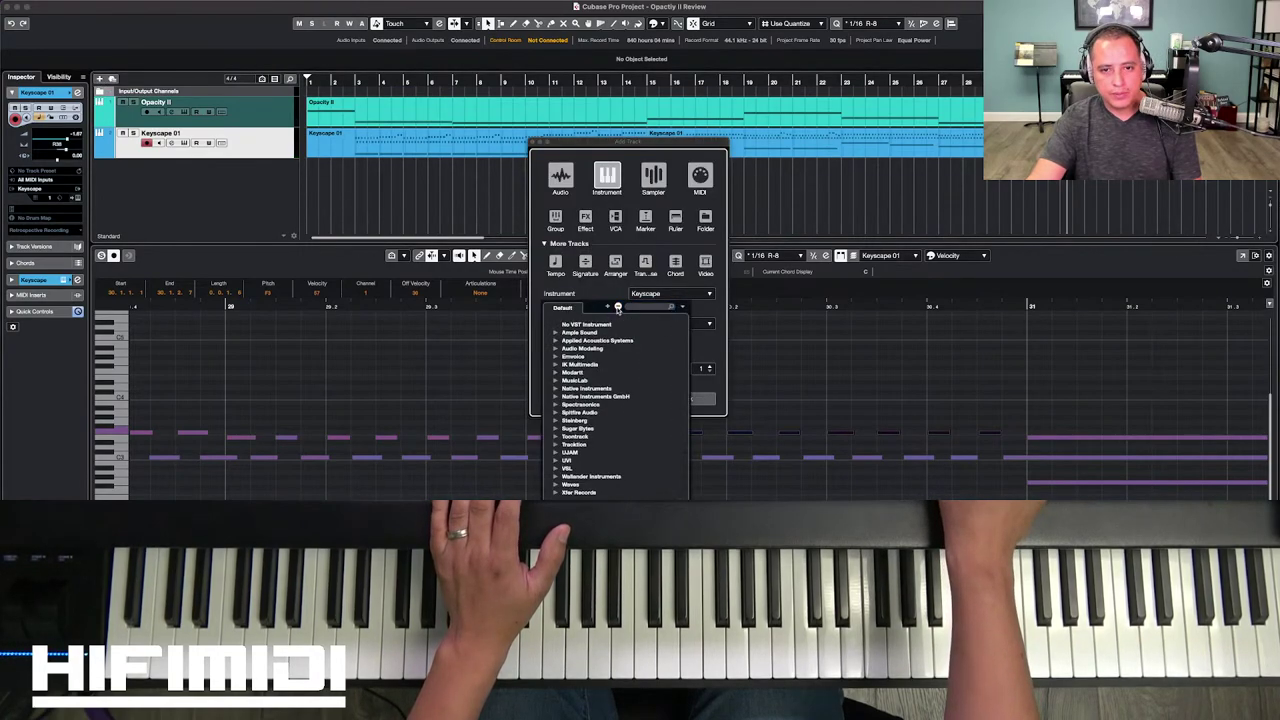
left_click(574, 438)
left_click(585, 446)
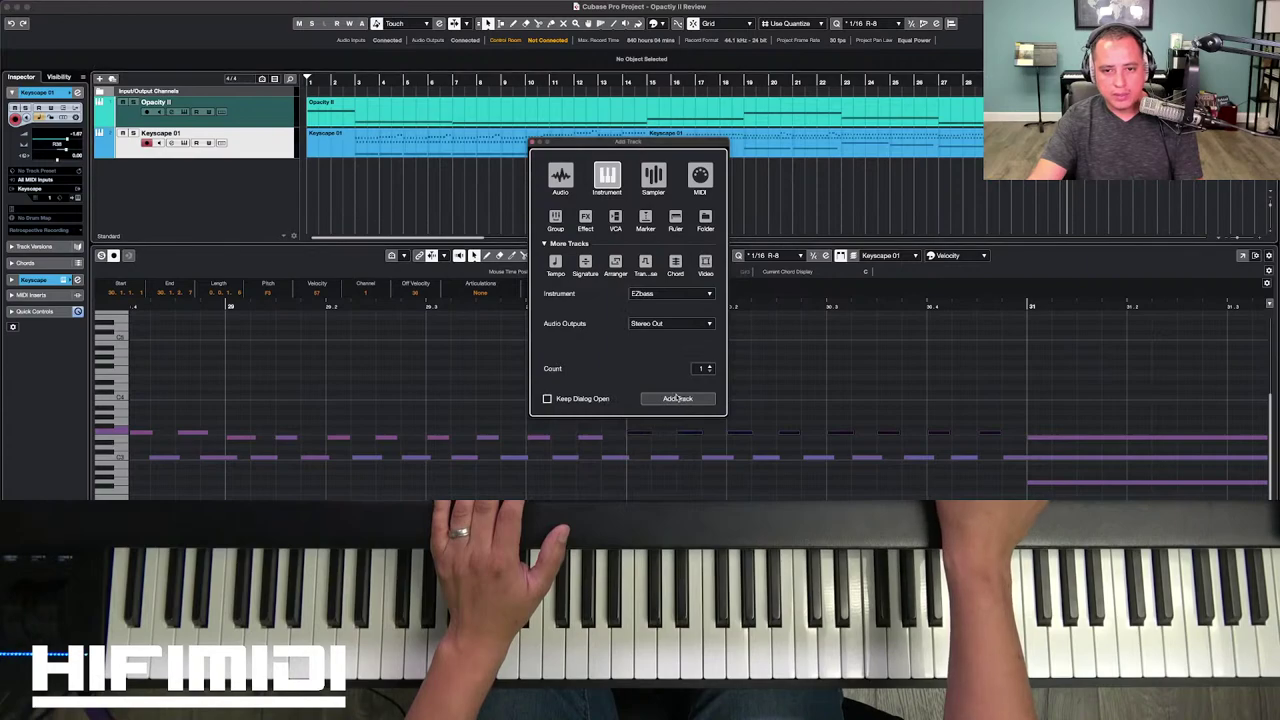
left_click(677, 398)
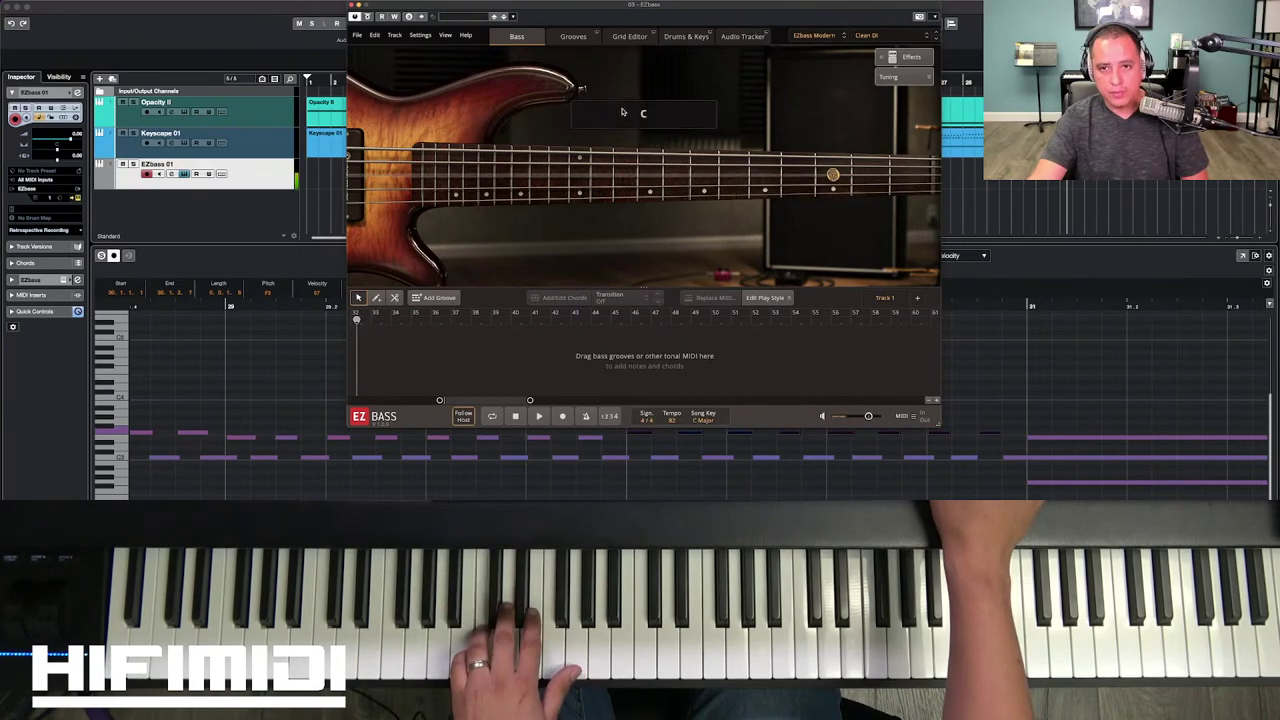
Step: Try the Clean Dynamic preset in EZbass and return to Clean DI
left_click(878, 36)
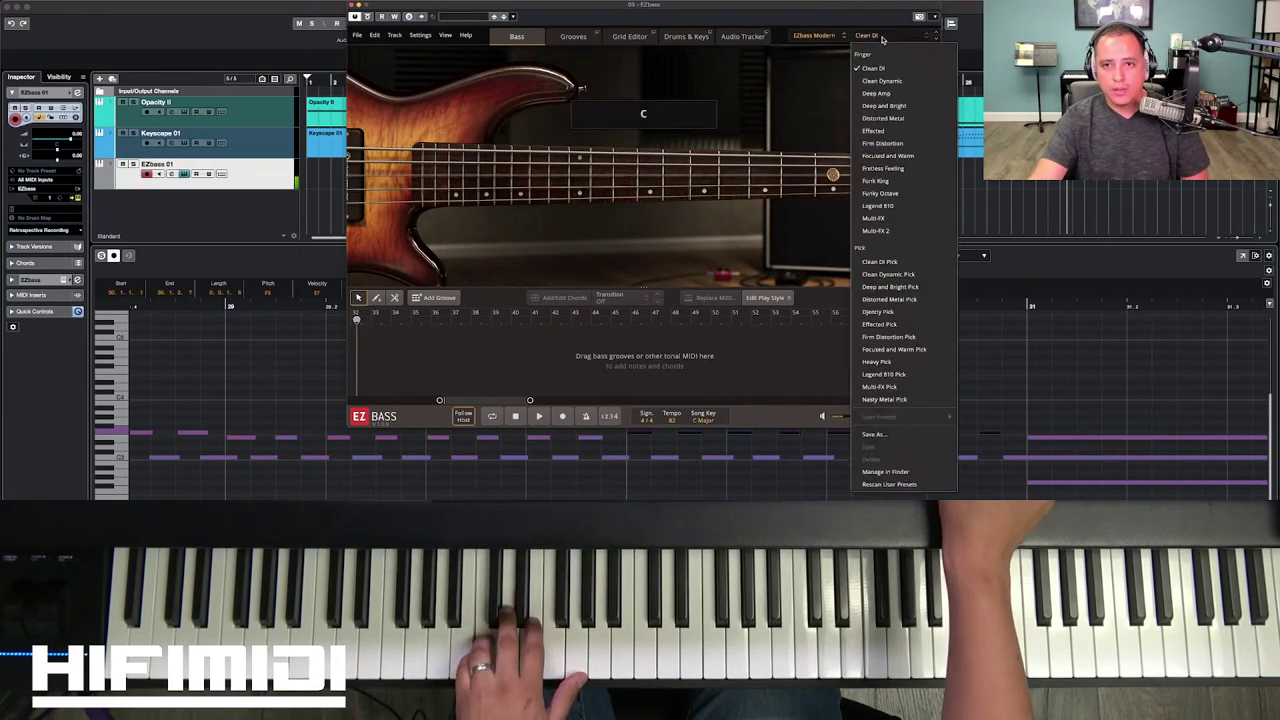
left_click(880, 79)
left_click(858, 38)
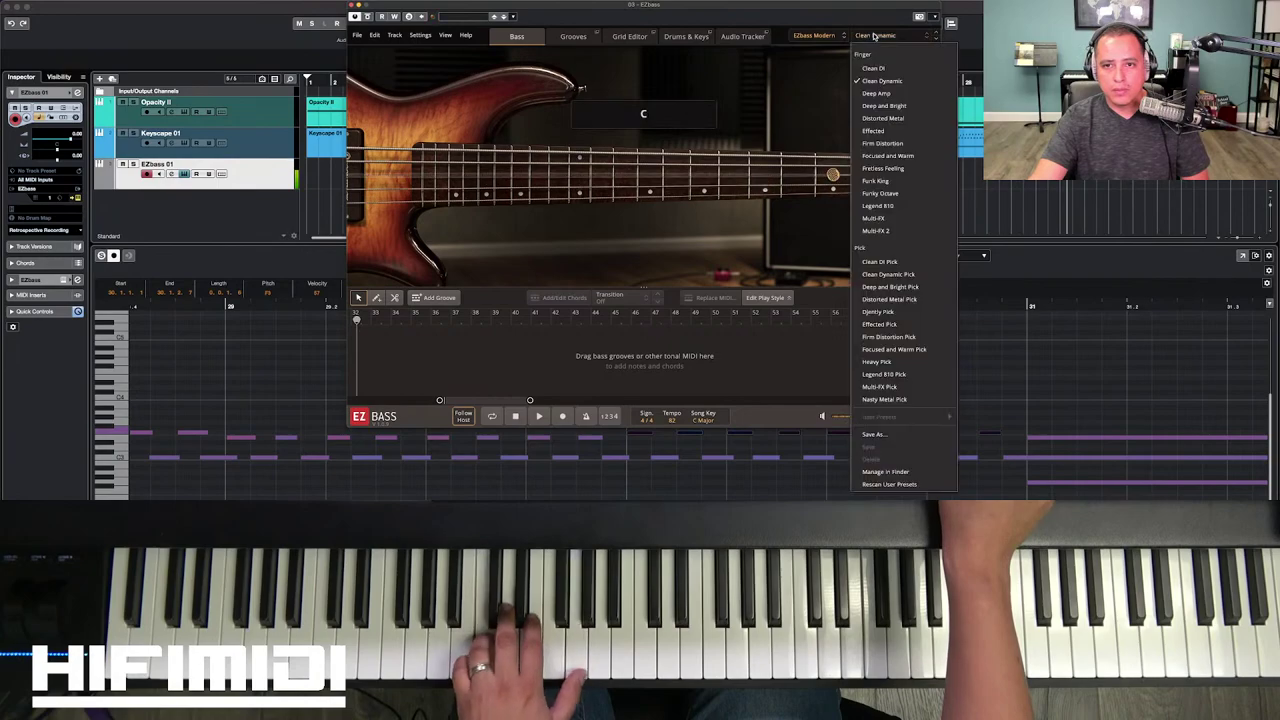
left_click(873, 67)
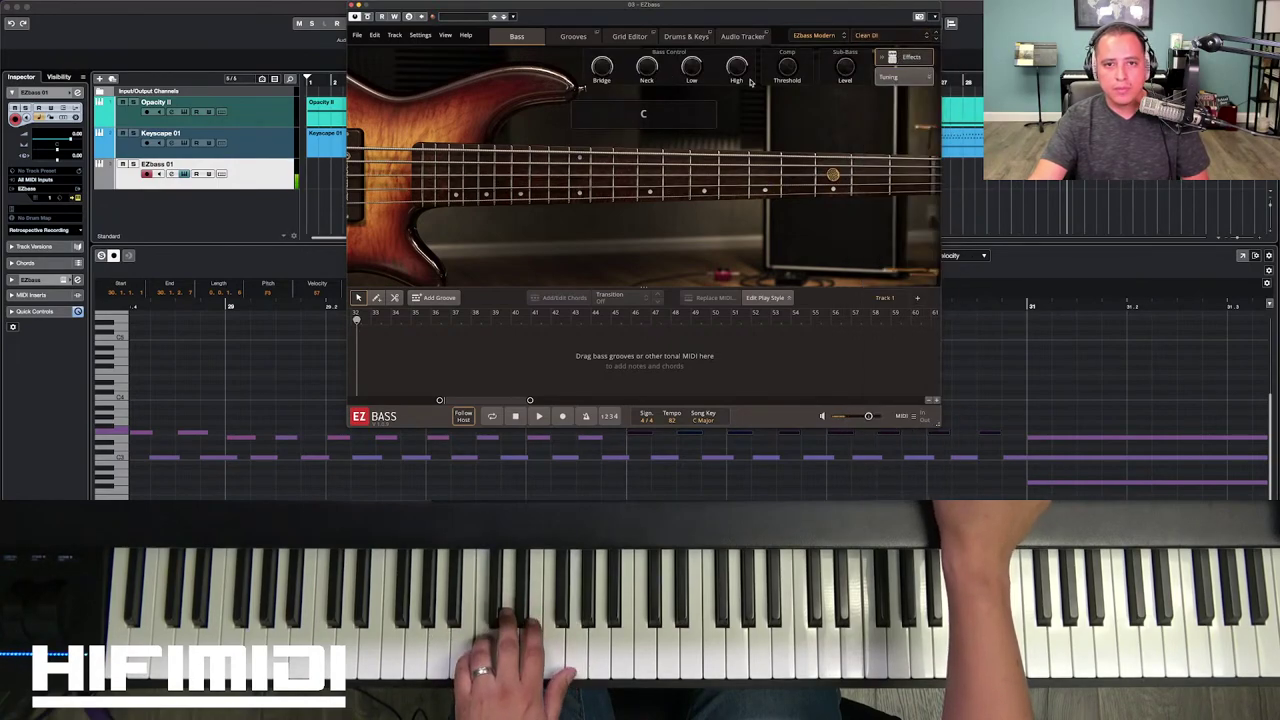
Step: Turn down the High and Bridge bass controls in EZbass and close its window
left_click_drag(739, 69, 742, 102)
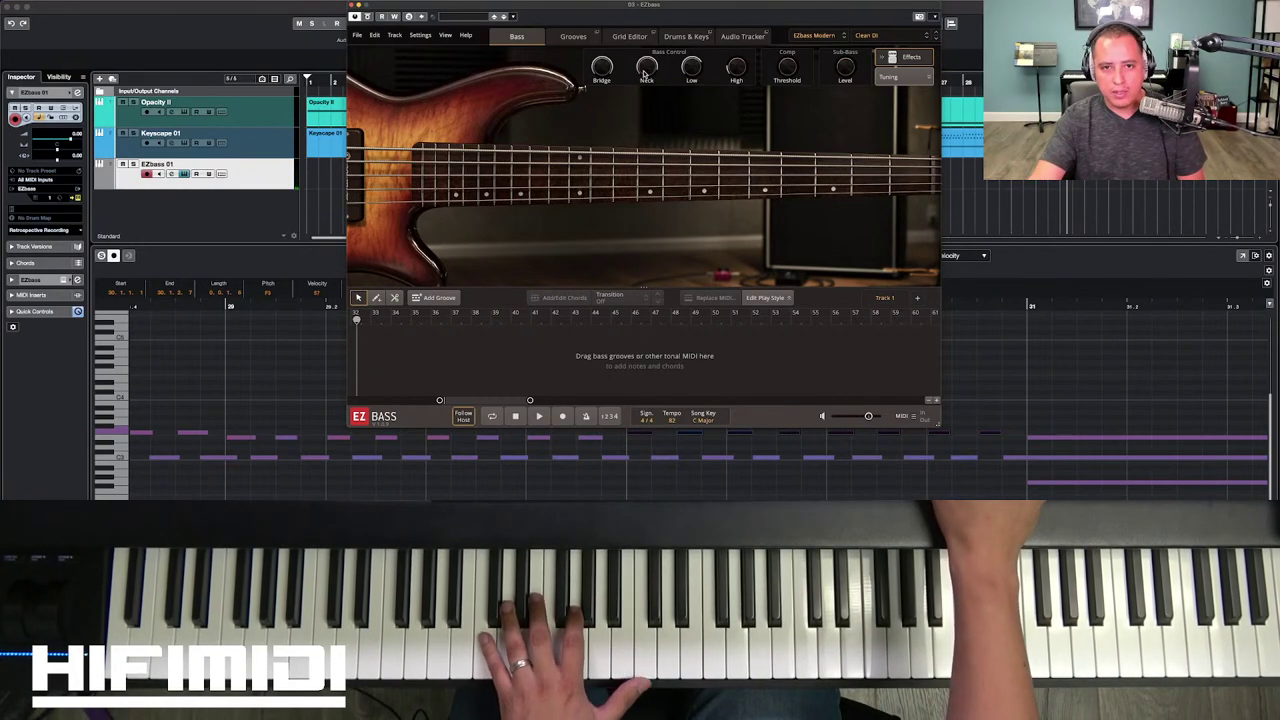
left_click_drag(602, 72, 595, 121)
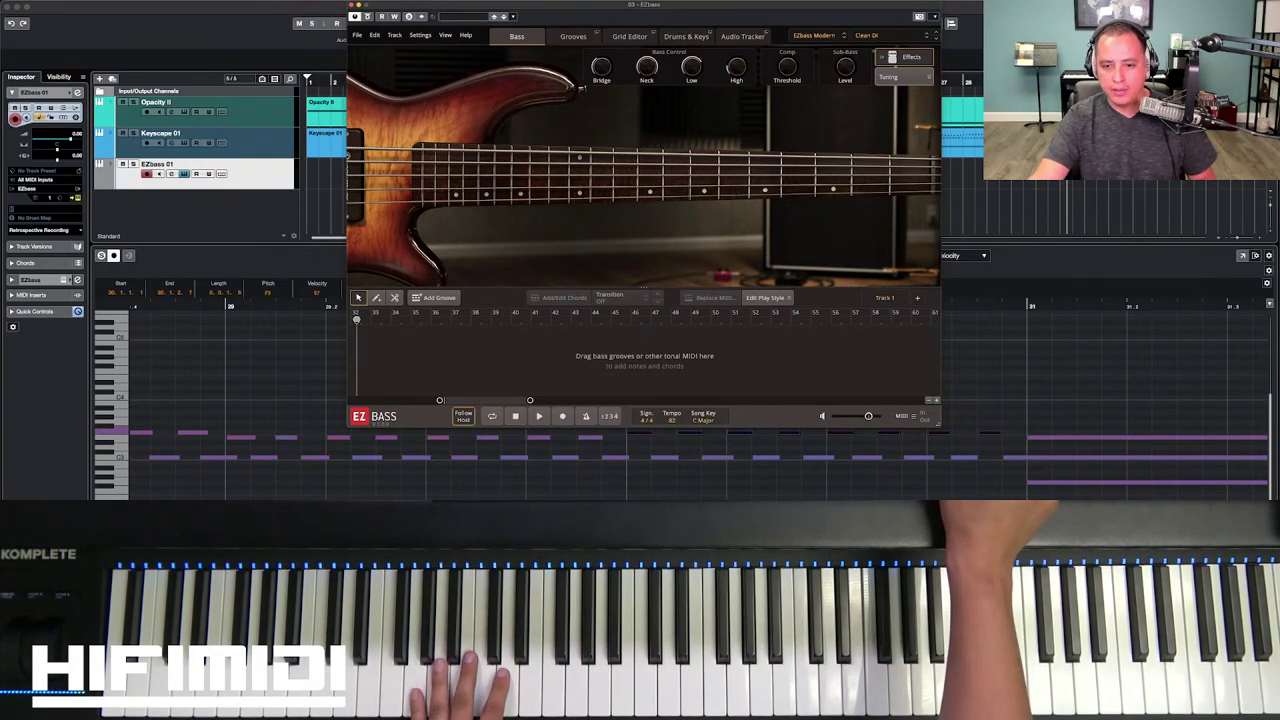
key("super+w")
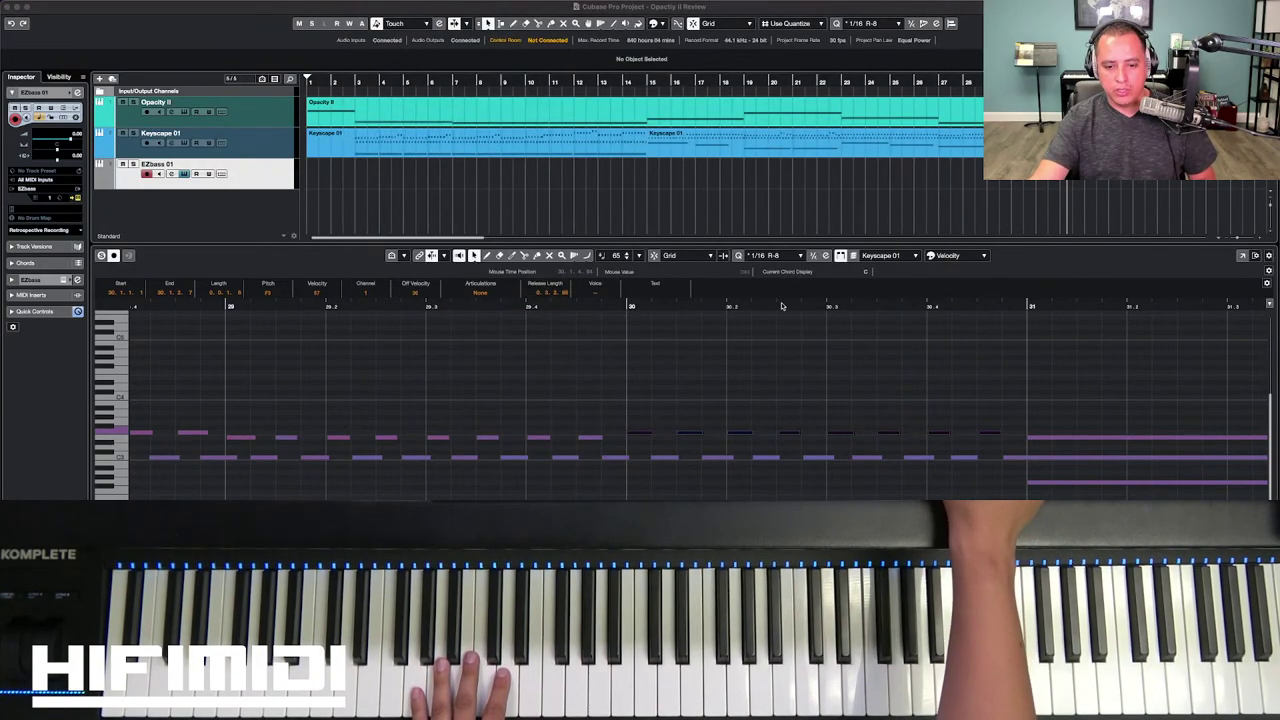
Step: Switch to Loopback to check the audio routing of the Cubase source, and close its window
key("super+Tab")
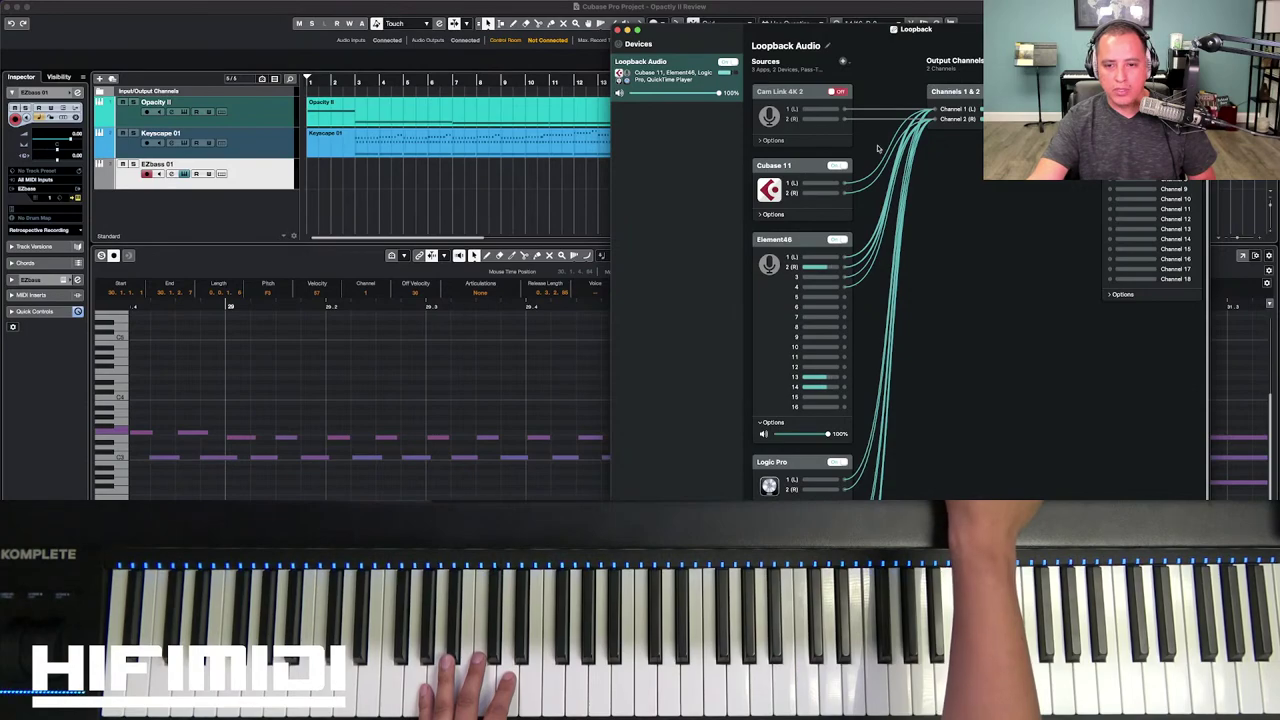
left_click(618, 31)
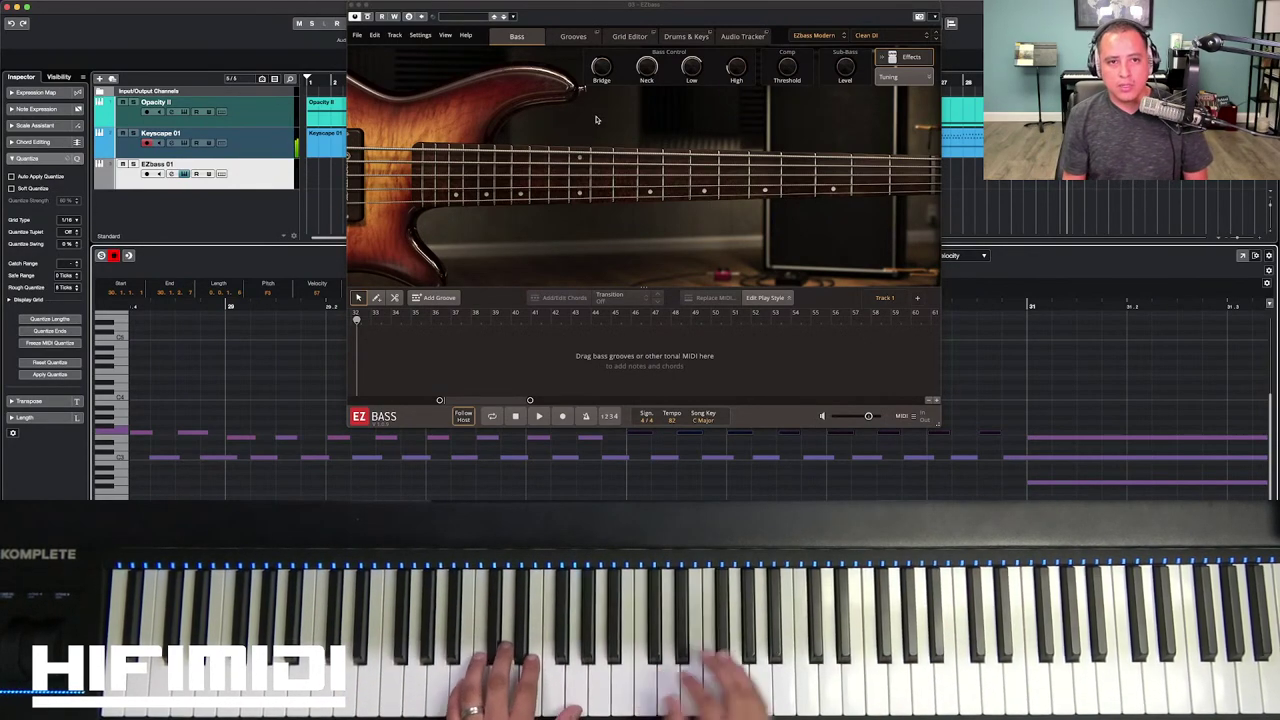
Step: Make EZbass 01 the active track, raise its compressor threshold, and close the instrument window
left_click(266, 176)
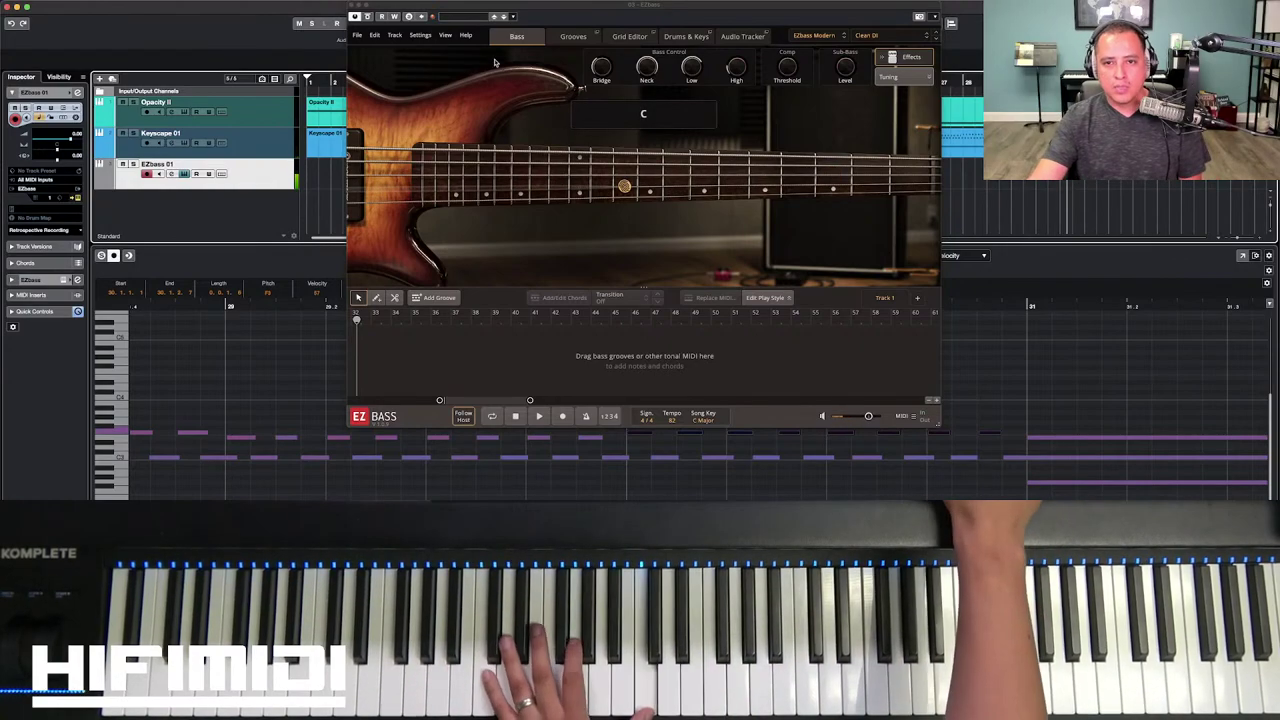
left_click_drag(786, 60, 787, 28)
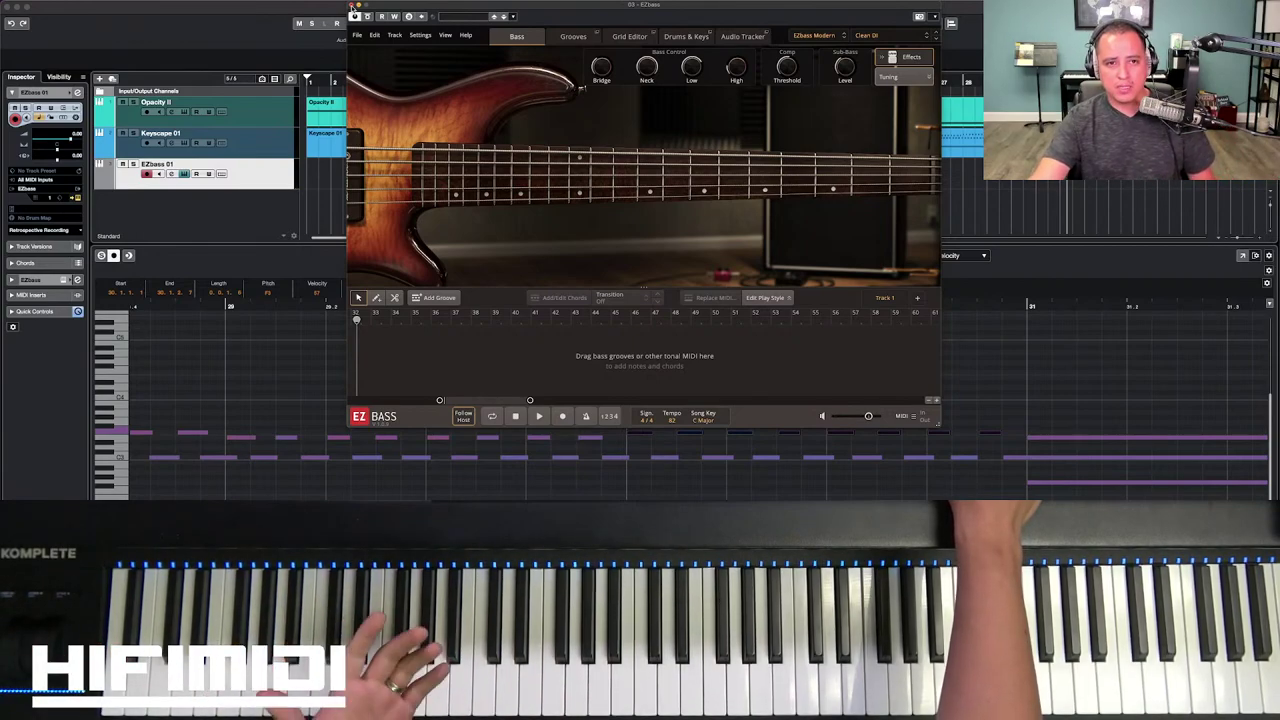
left_click(351, 5)
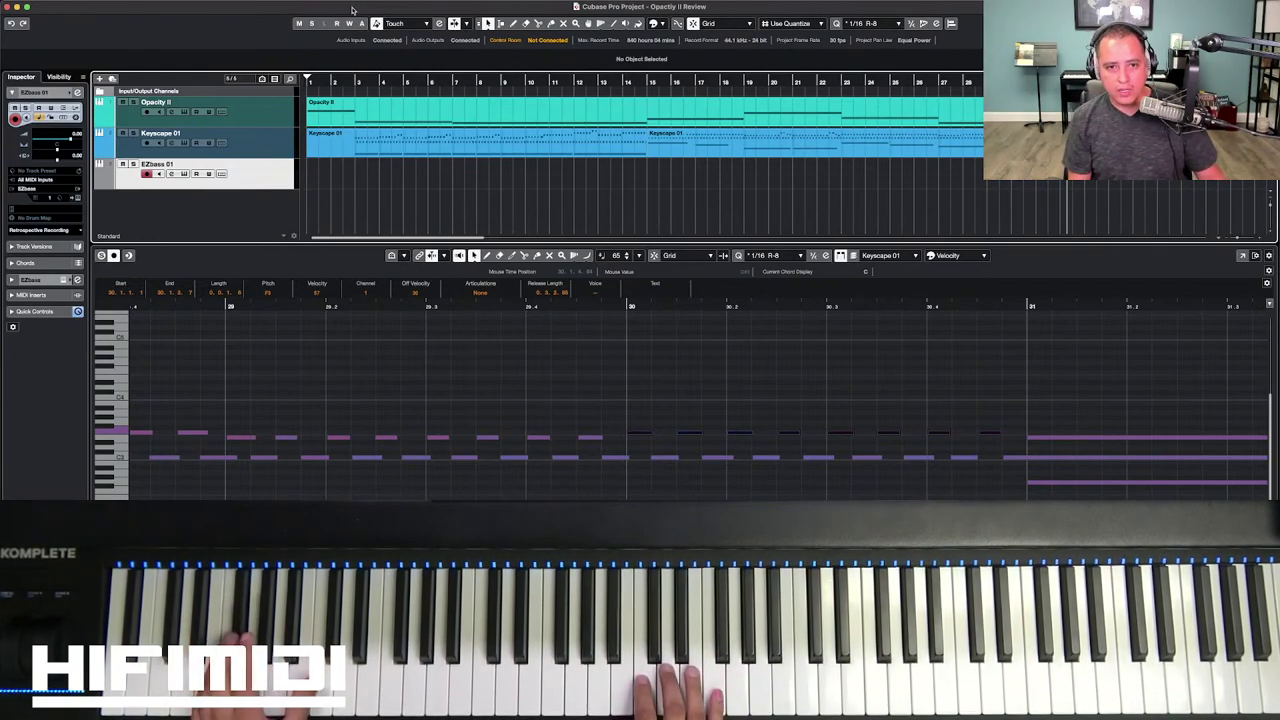
left_click(189, 173)
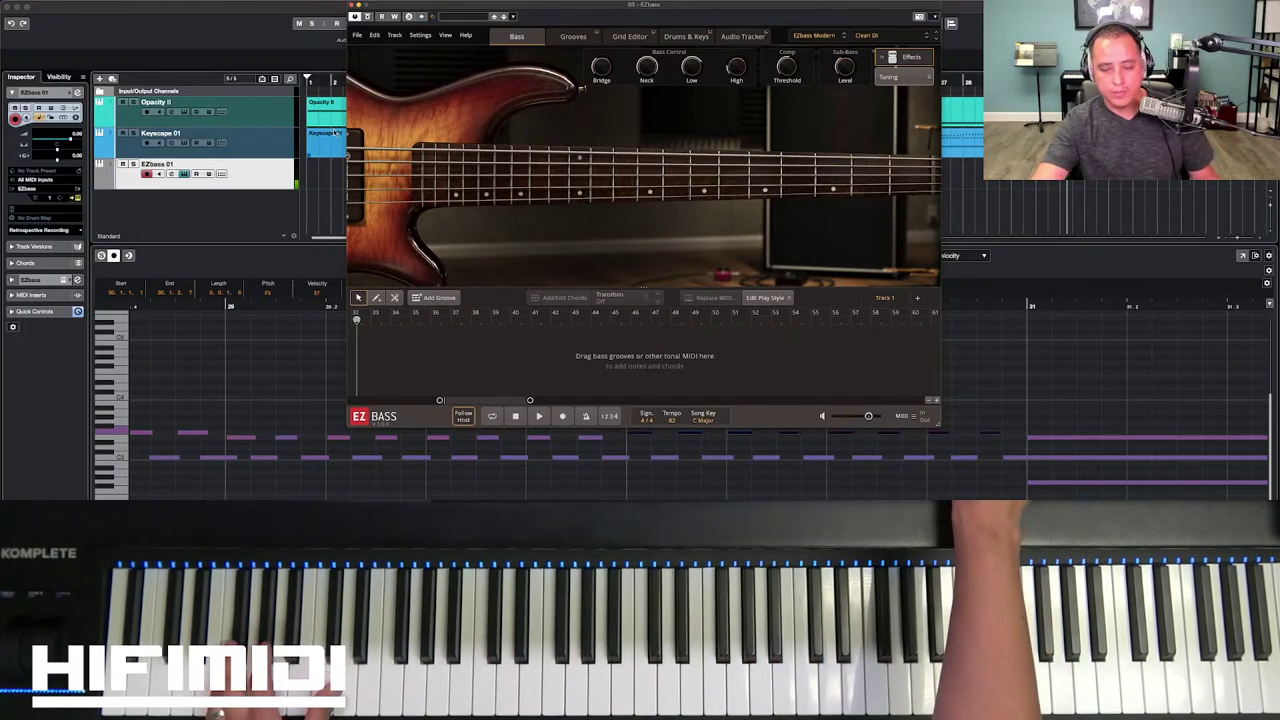
left_click(351, 5)
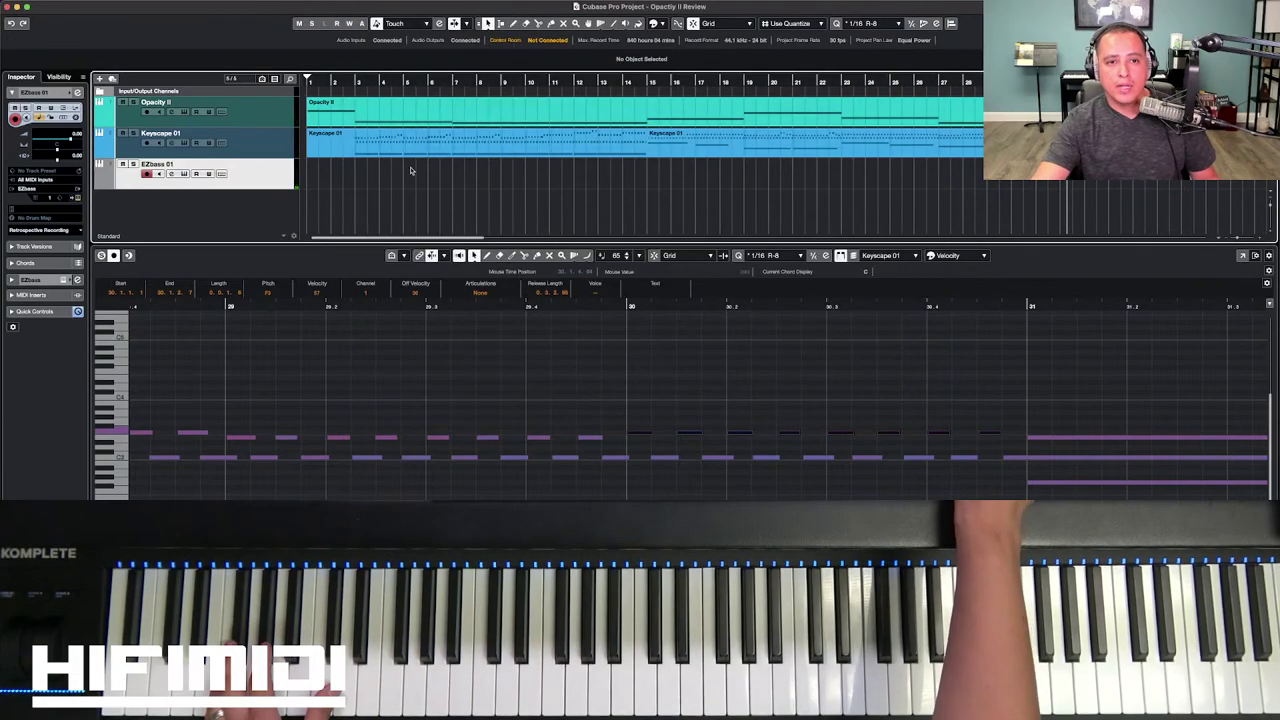
Step: Record a bass part on EZbass 01 from bar 1 to about bar 34, and color the track blue
key("Home")
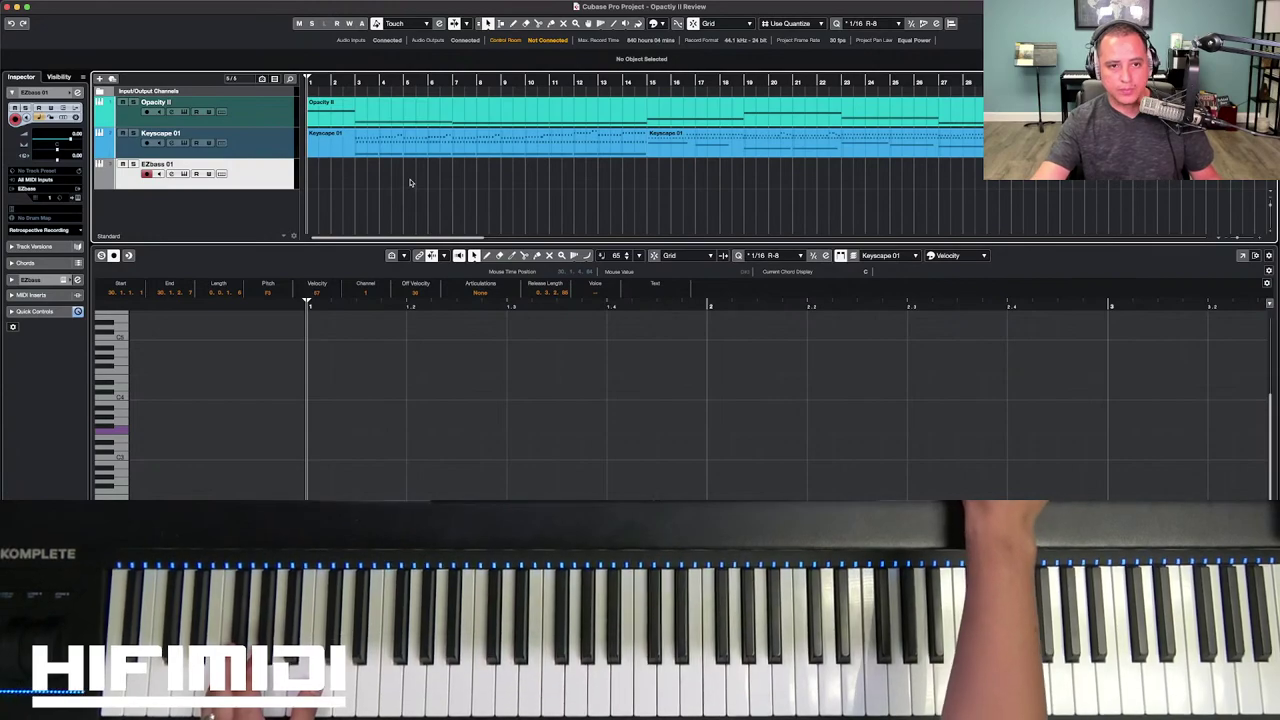
key("KP_Multiply")
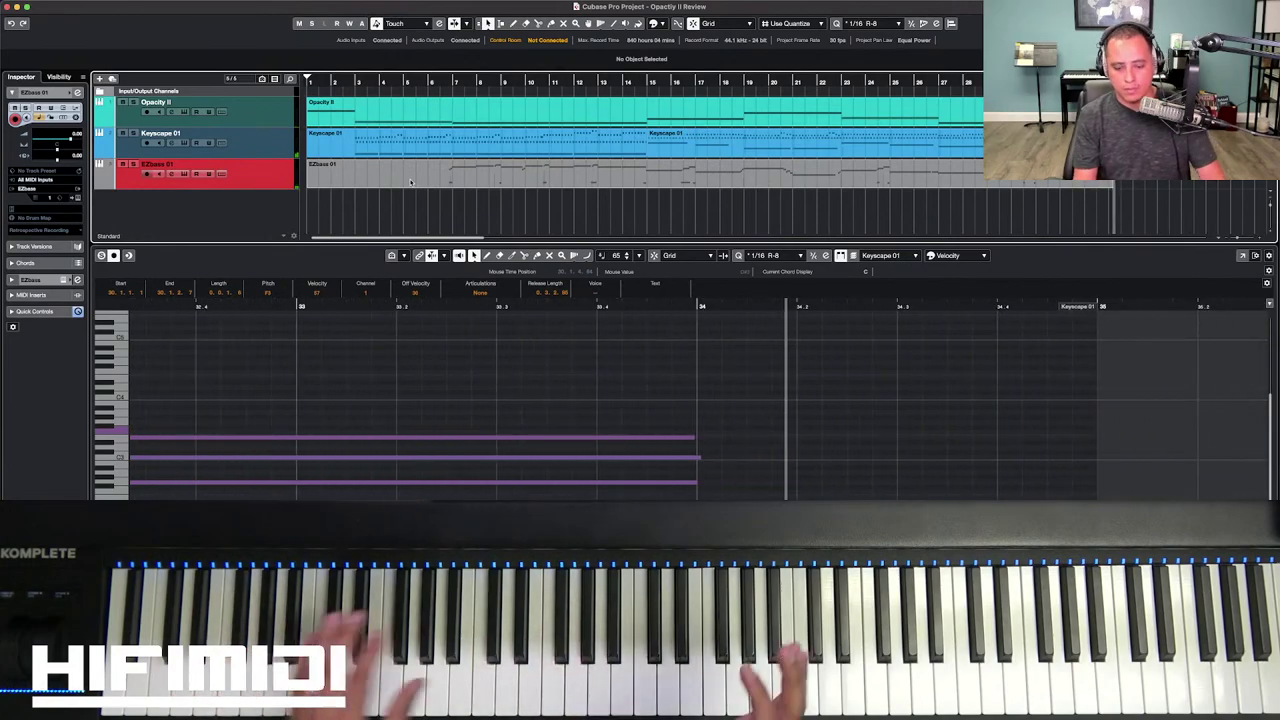
key("space")
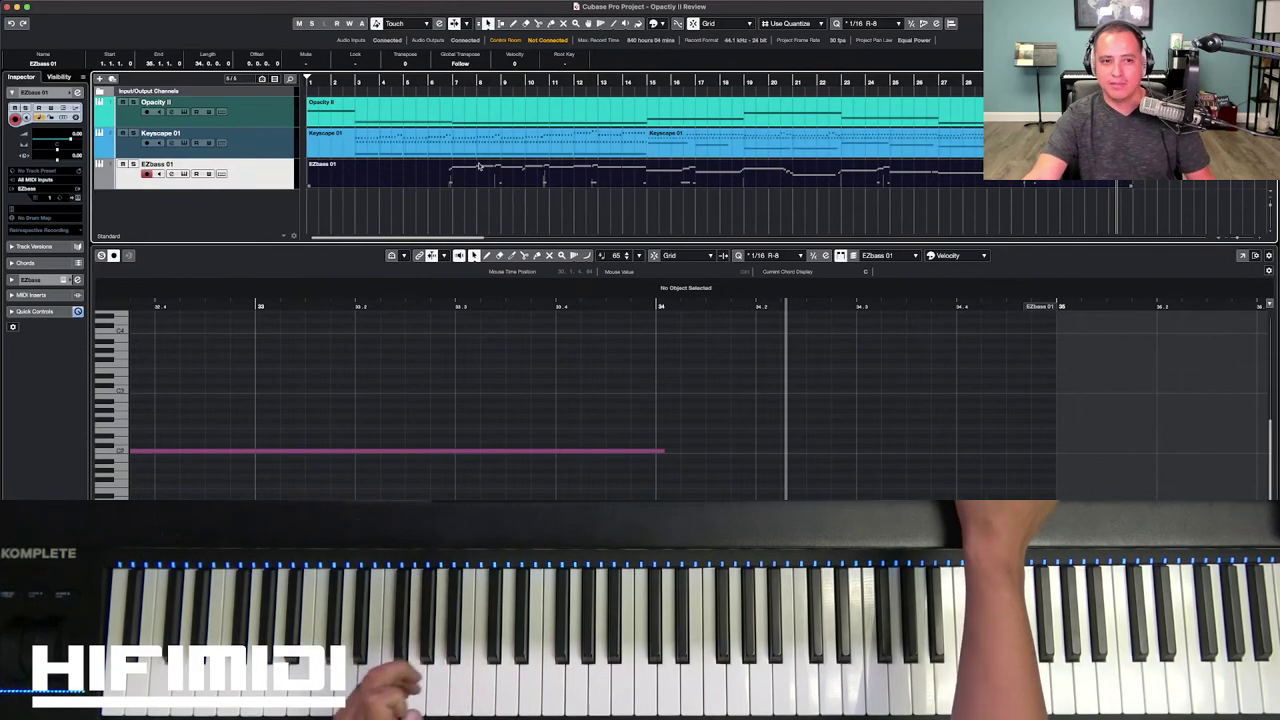
left_click(100, 181)
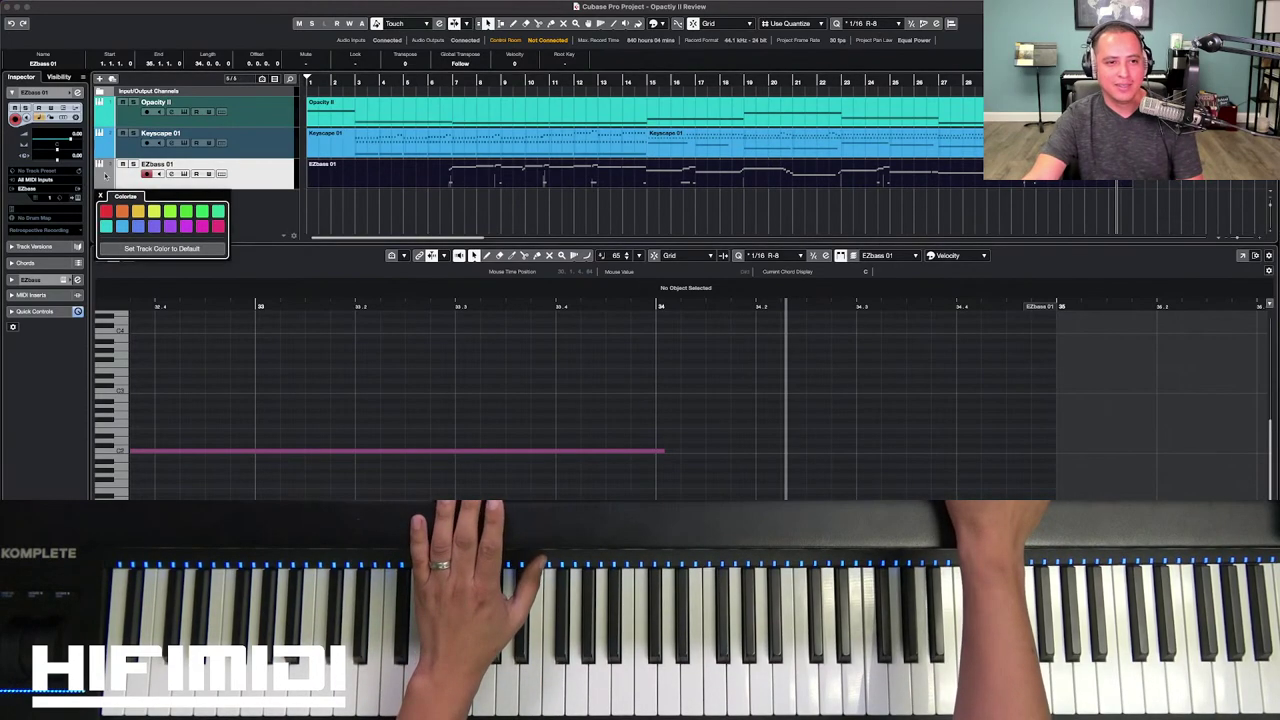
left_click(139, 227)
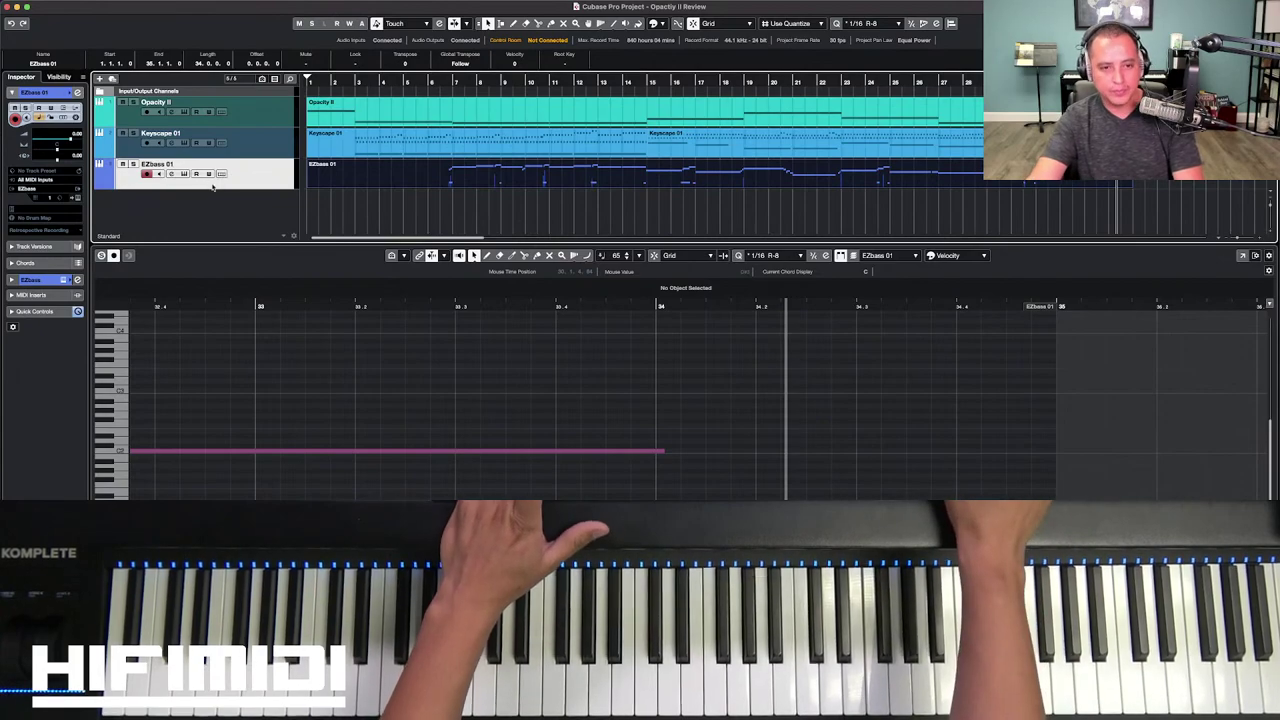
Step: Add one Superior Drummer 3 instrument track below EZbass 01, routed to Stereo Out
double_click(223, 191)
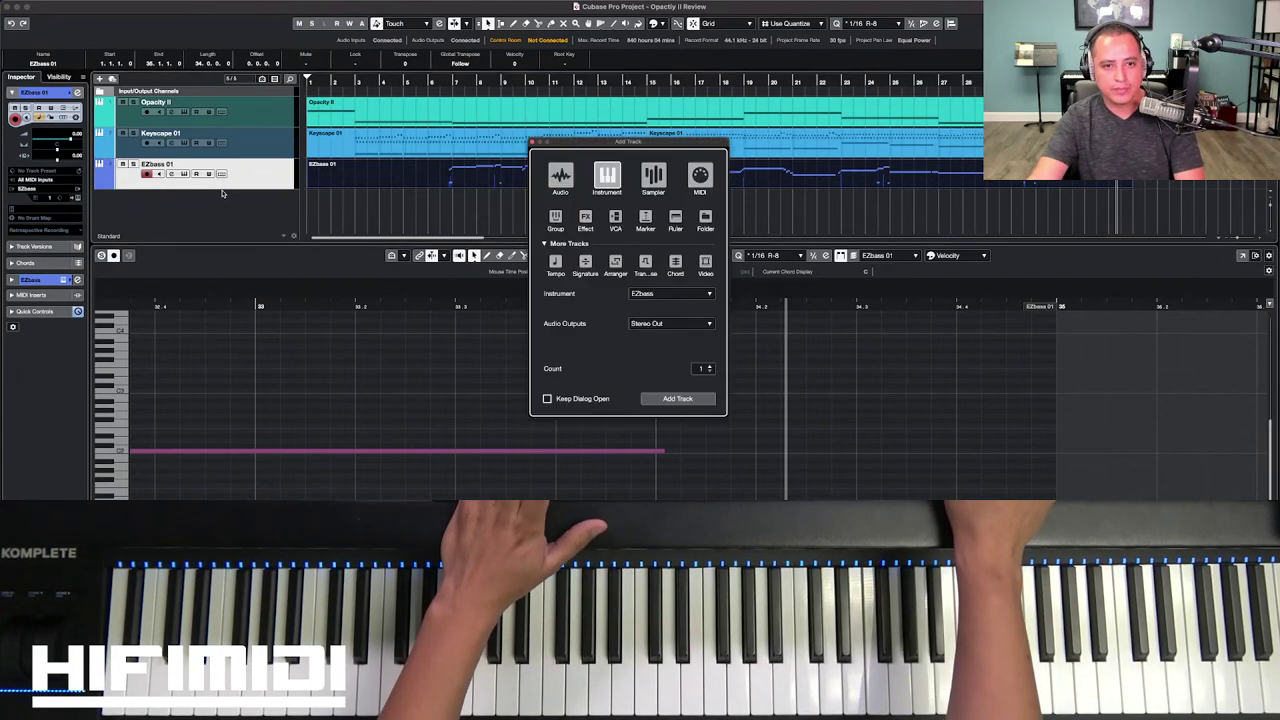
left_click(657, 294)
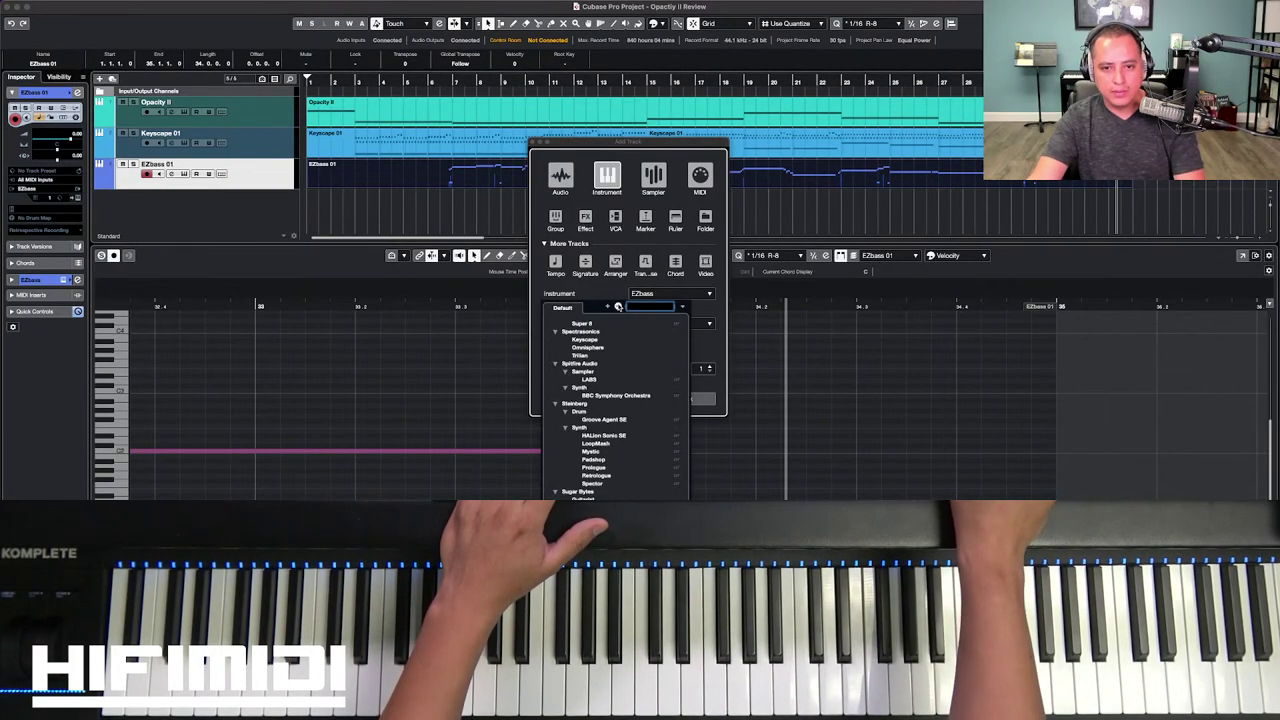
left_click(618, 307)
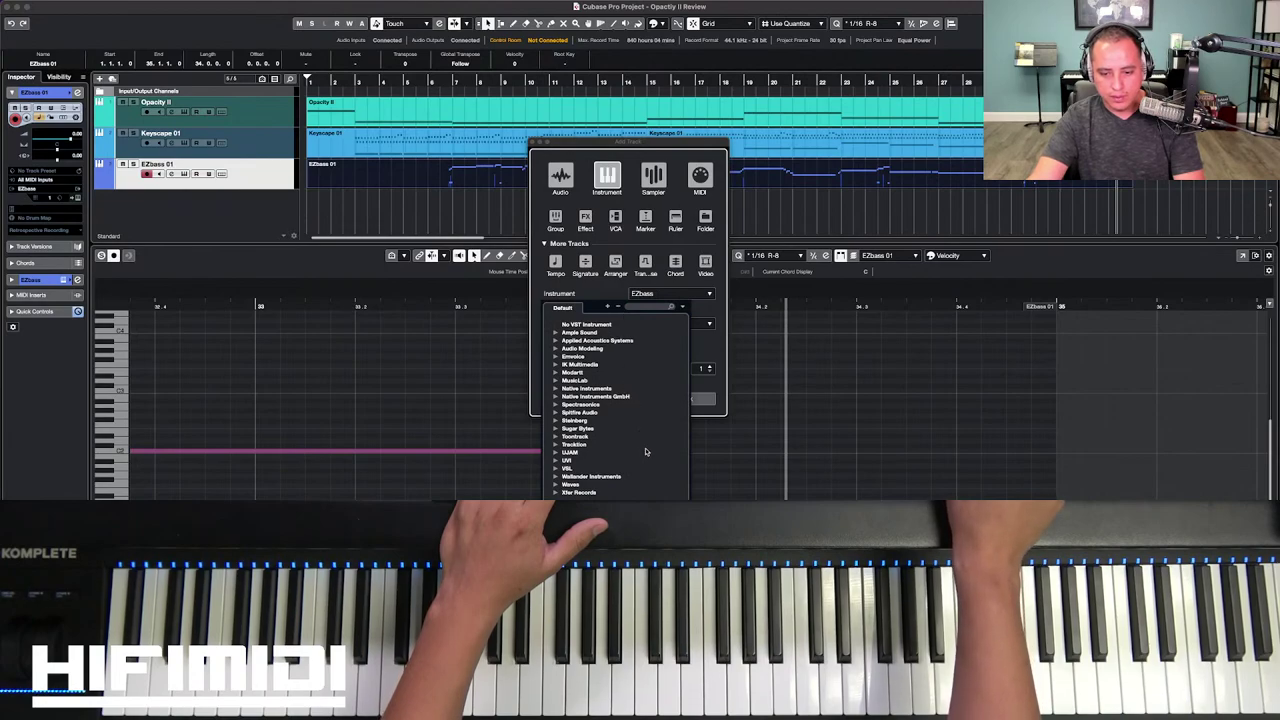
left_click(587, 437)
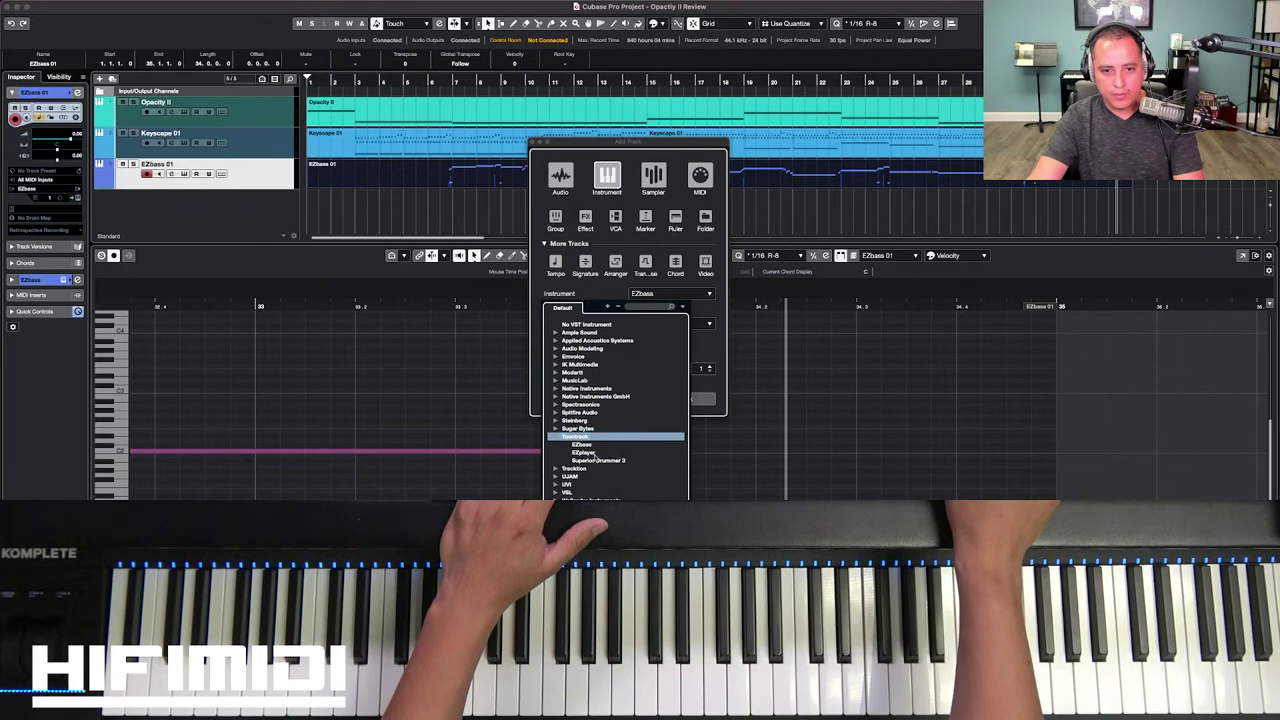
left_click(597, 461)
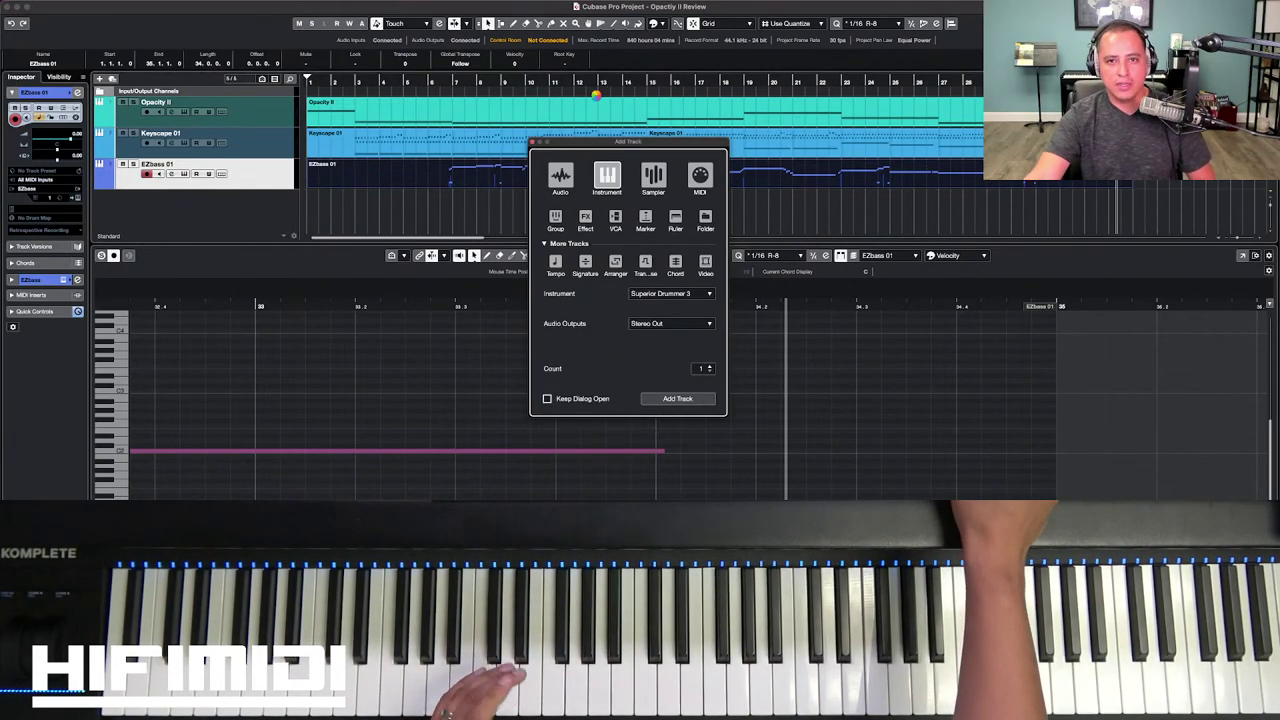
key("Return")
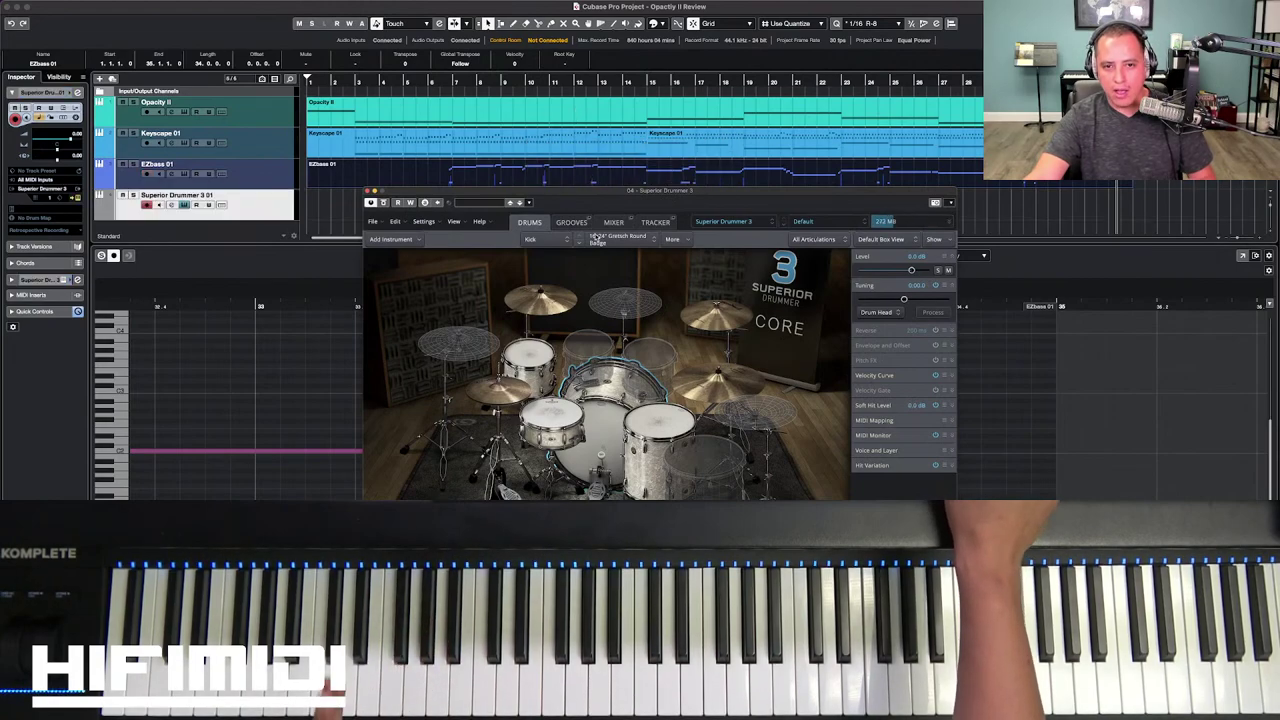
Step: Show the grooves in Superior Drummer 3 and load the Latin Cuban Percussion EZX library
left_click(572, 222)
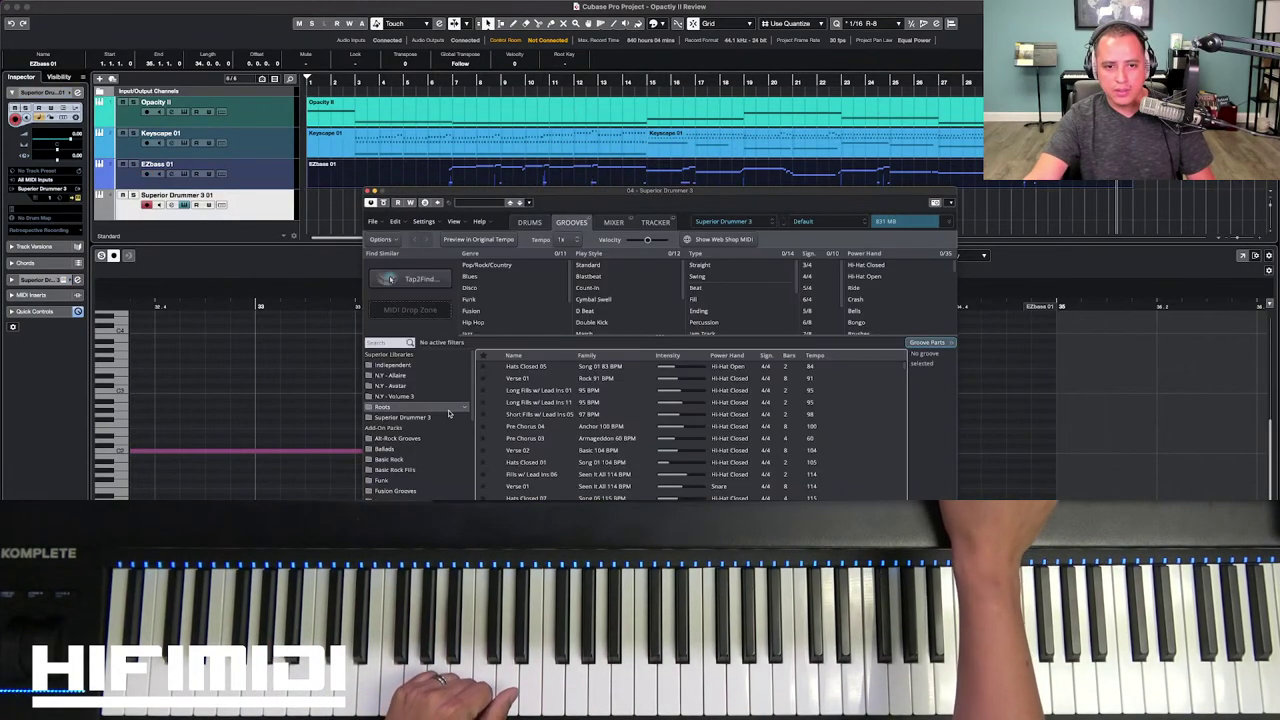
left_click(723, 221)
left_click(740, 365)
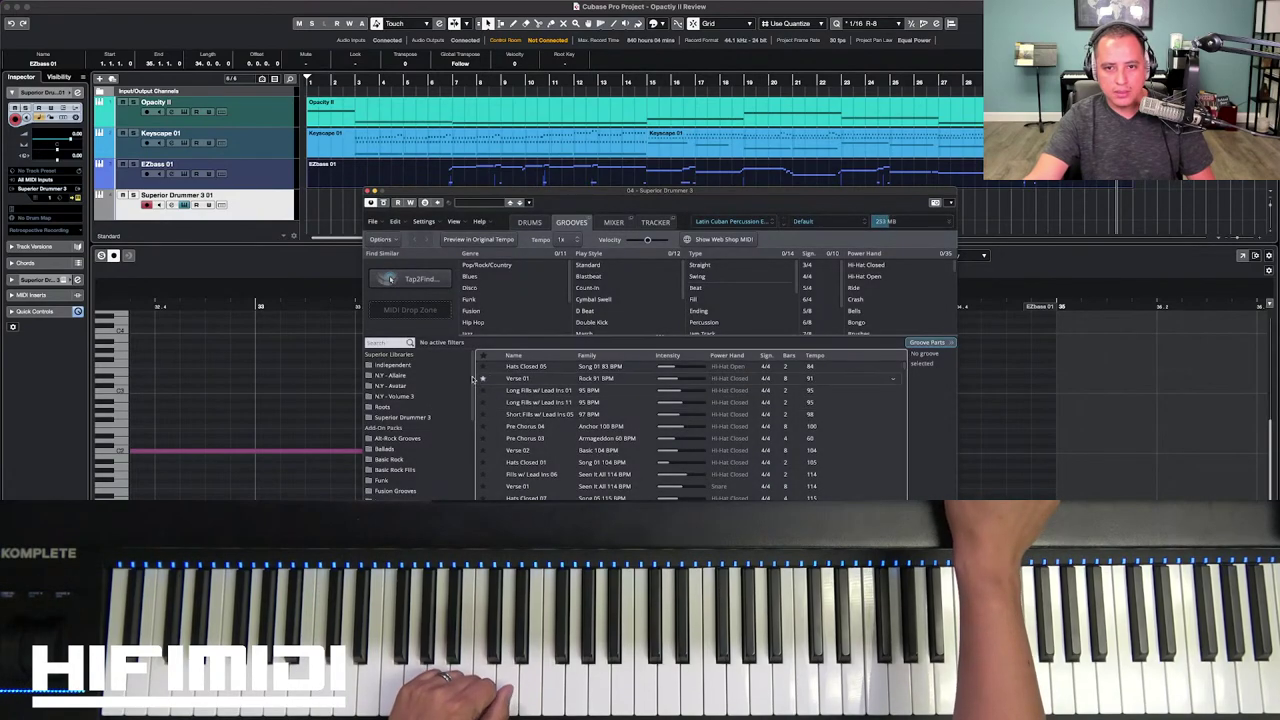
Step: Browse the EZX Latin Cuban Percussion grooves to Shaker Straight 4/4 and audition 16th Acc 1 2 3 4
scroll(424, 479, "down", 5)
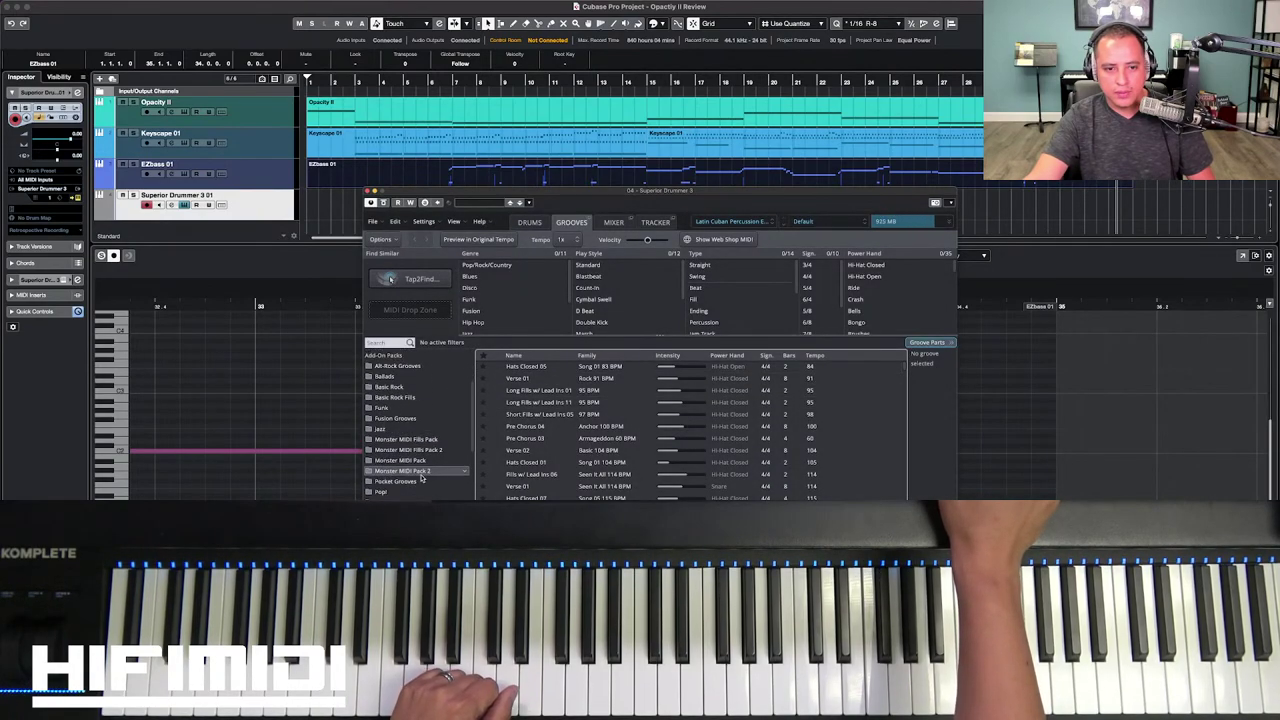
scroll(424, 479, "down", 6)
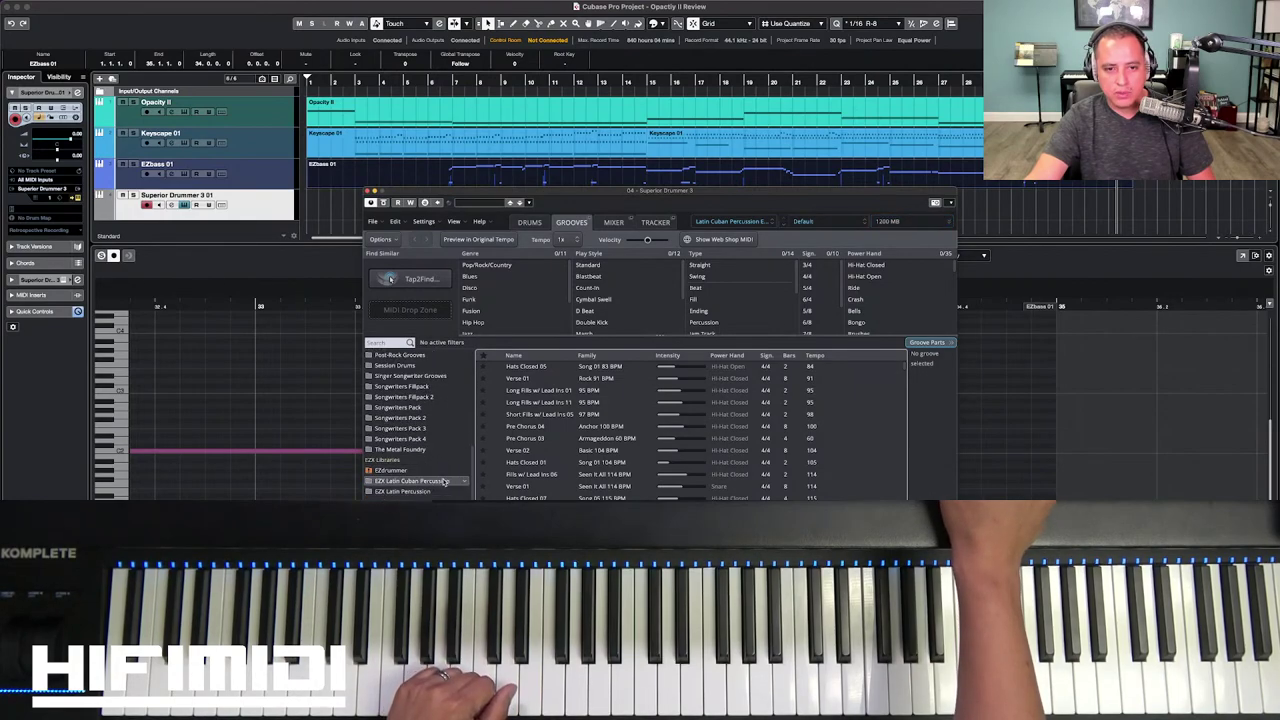
left_click(443, 481)
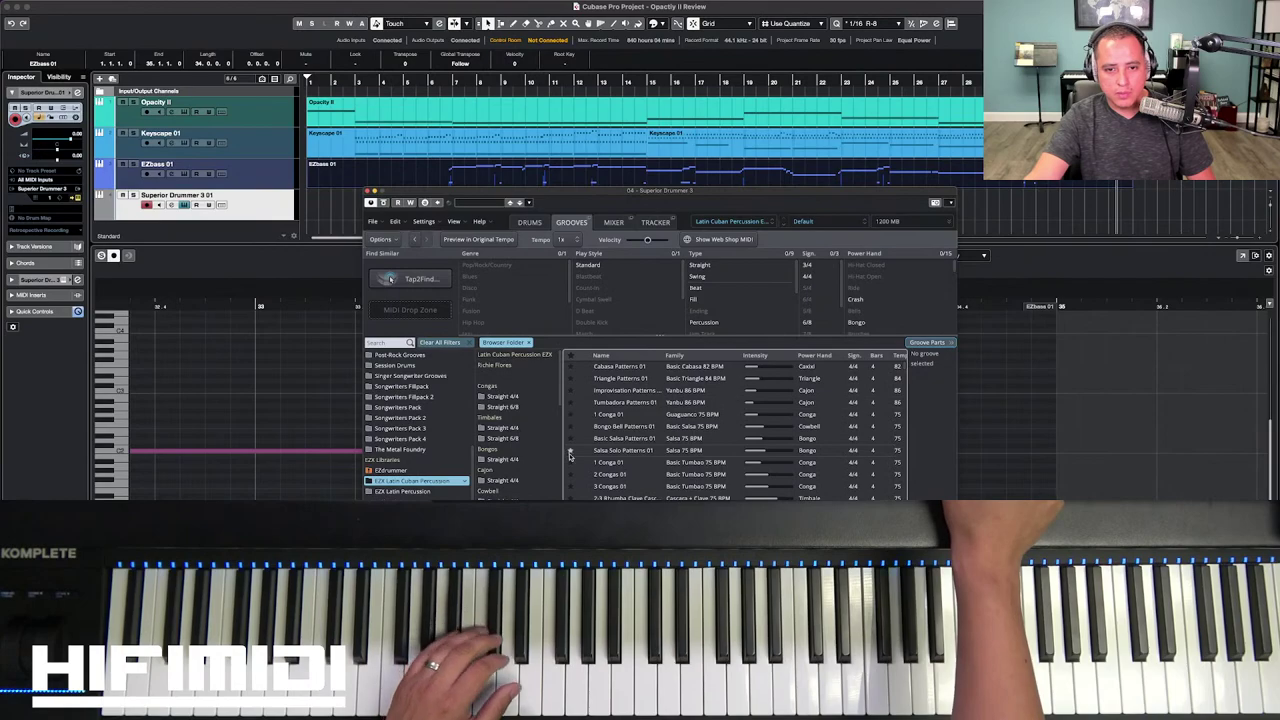
scroll(570, 455, "down", 2)
scroll(522, 478, "down", 3)
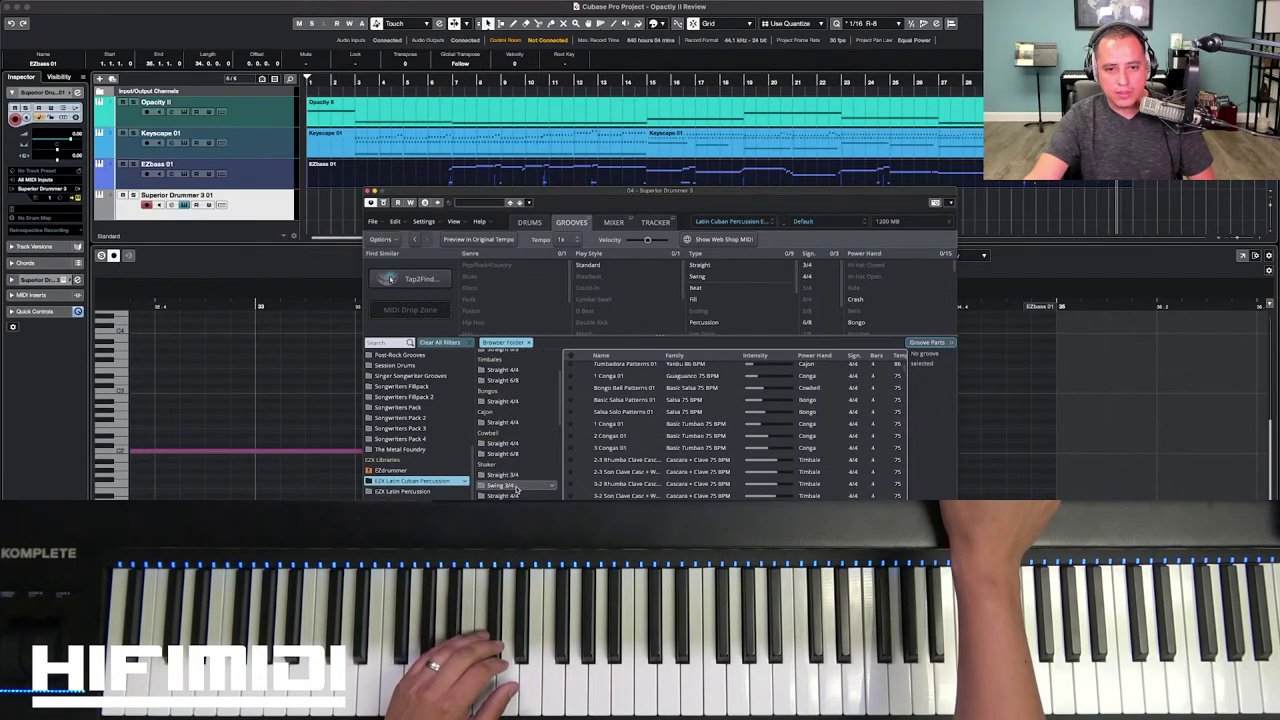
scroll(516, 487, "down", 1)
left_click(510, 493)
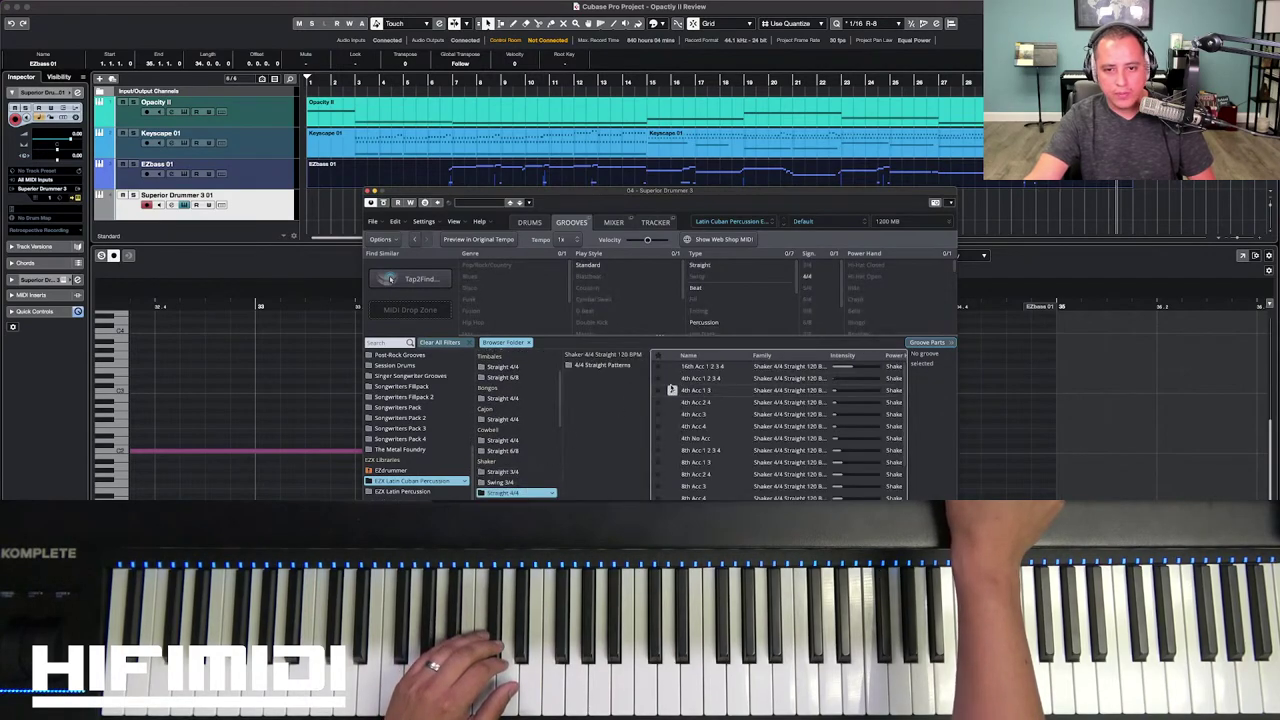
left_click(672, 367)
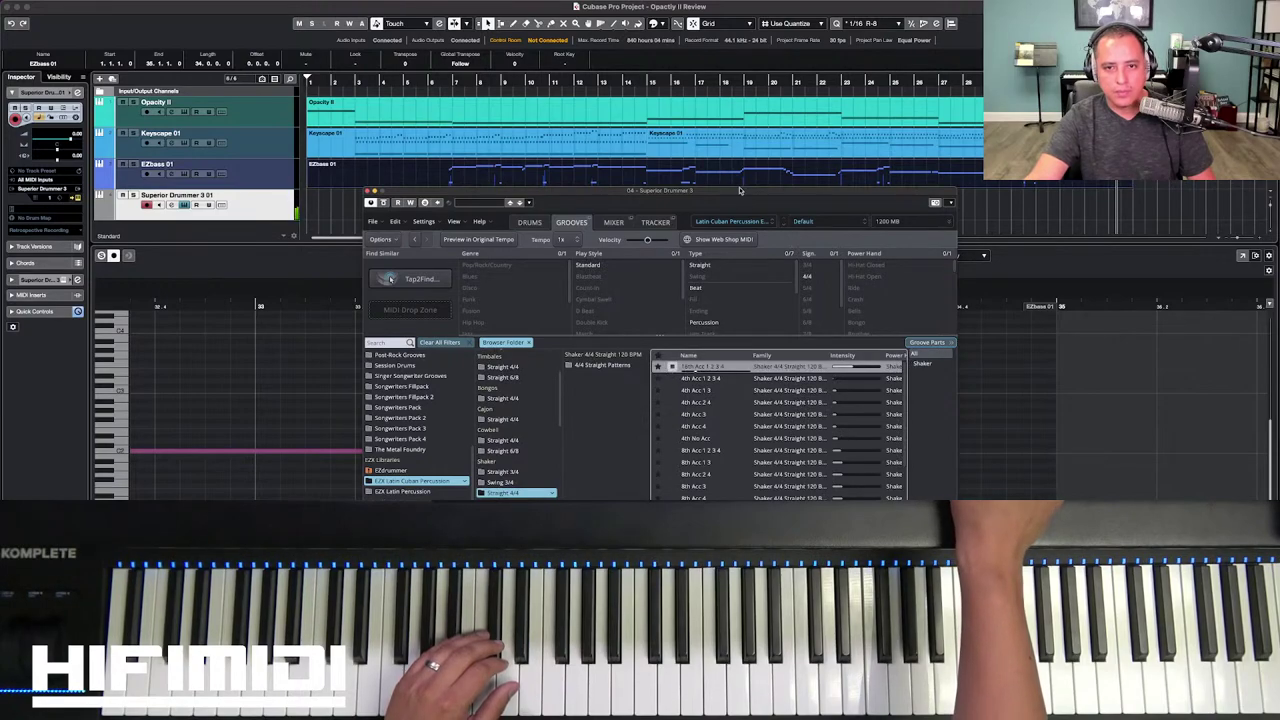
Step: Play the arrangement from bar 7, and place the 16th Acc 1 2 3 4 groove on Superior Drummer 3 01 at bar 15
left_click_drag(740, 192, 698, 255)
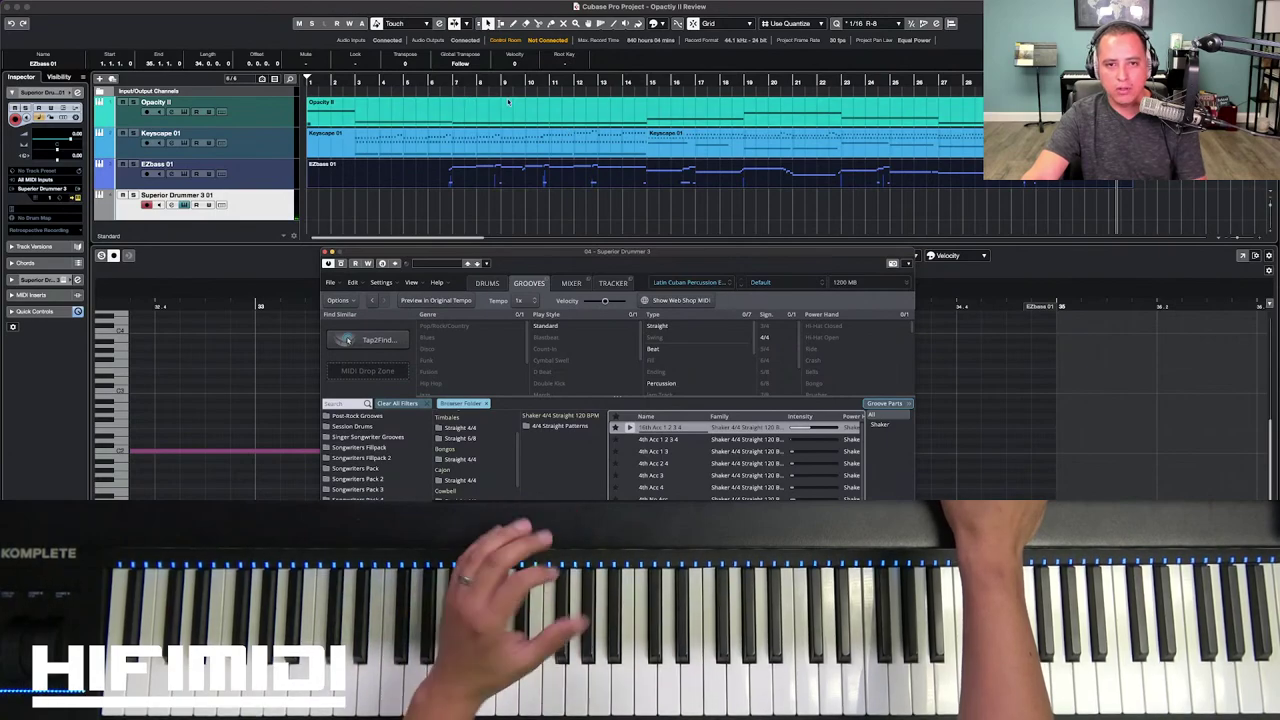
left_click(455, 84)
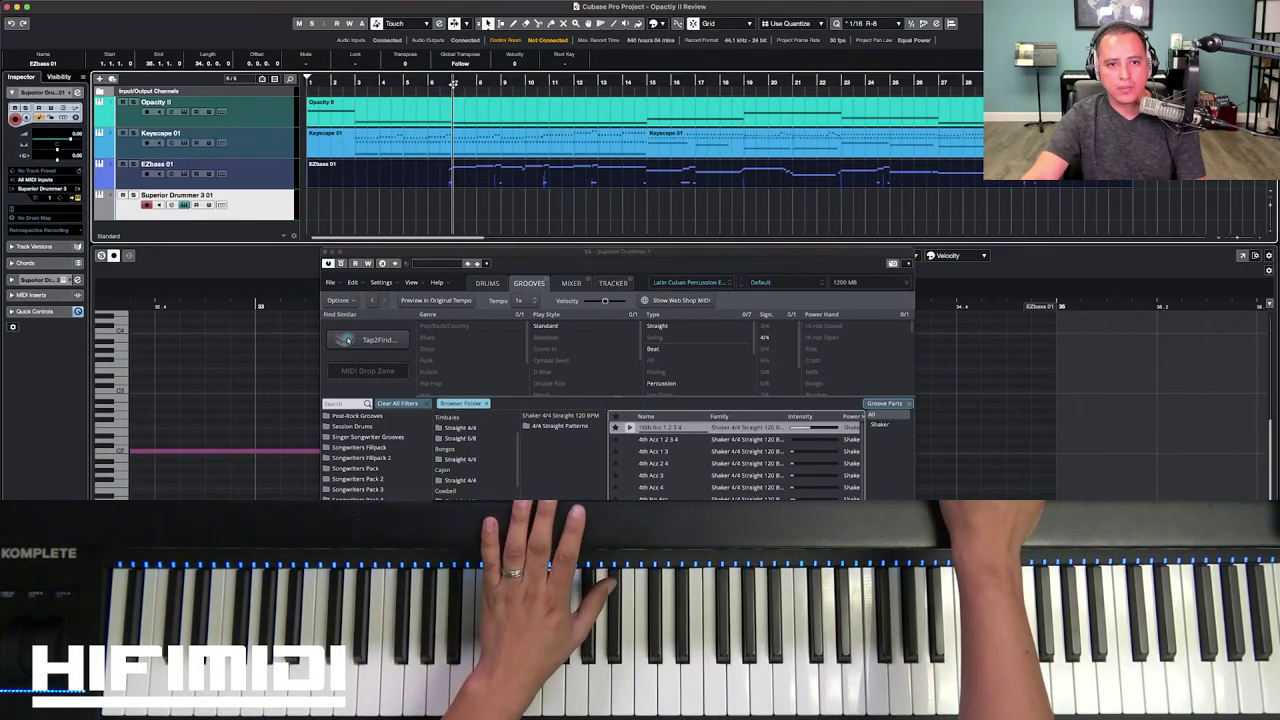
key("space")
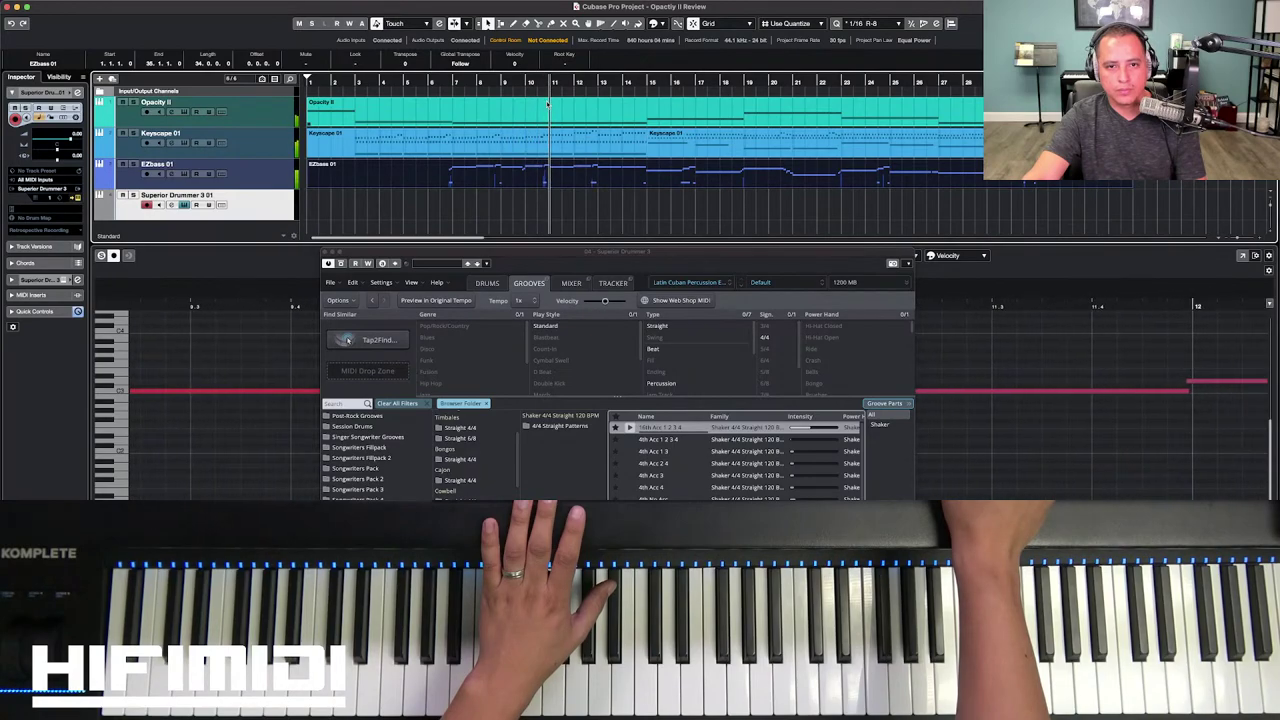
left_click(649, 83)
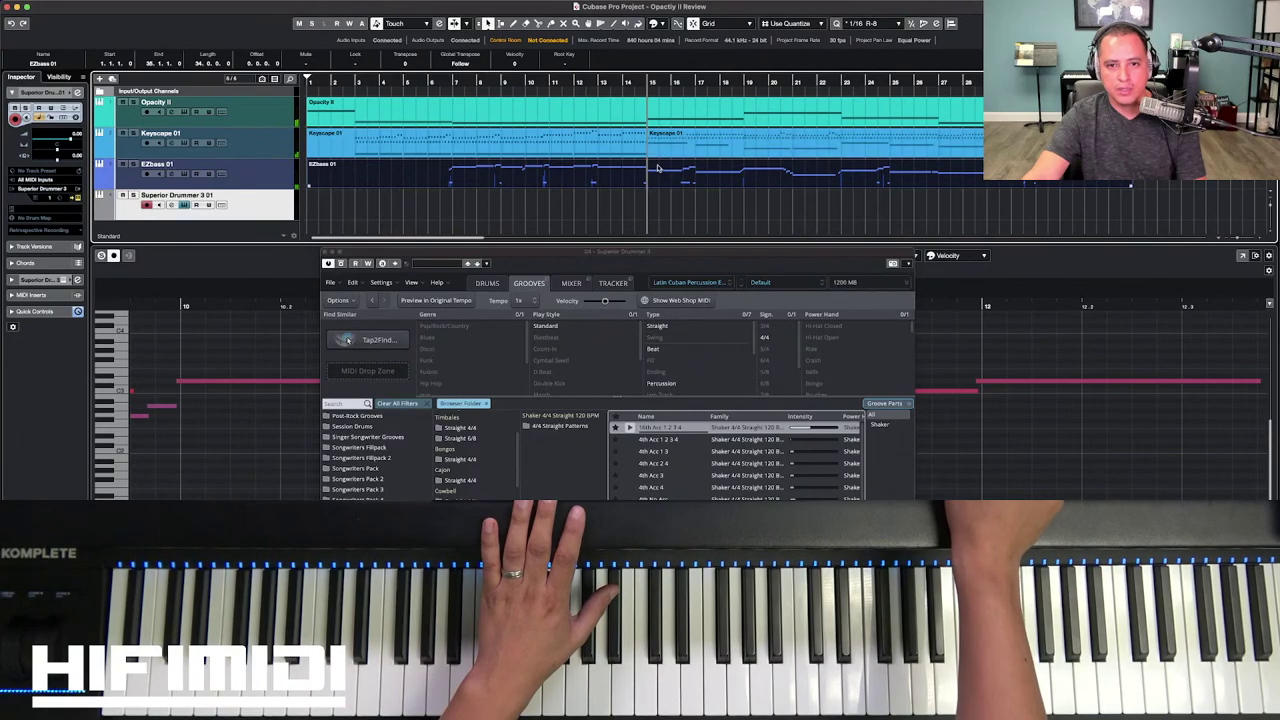
left_click_drag(662, 435, 649, 204)
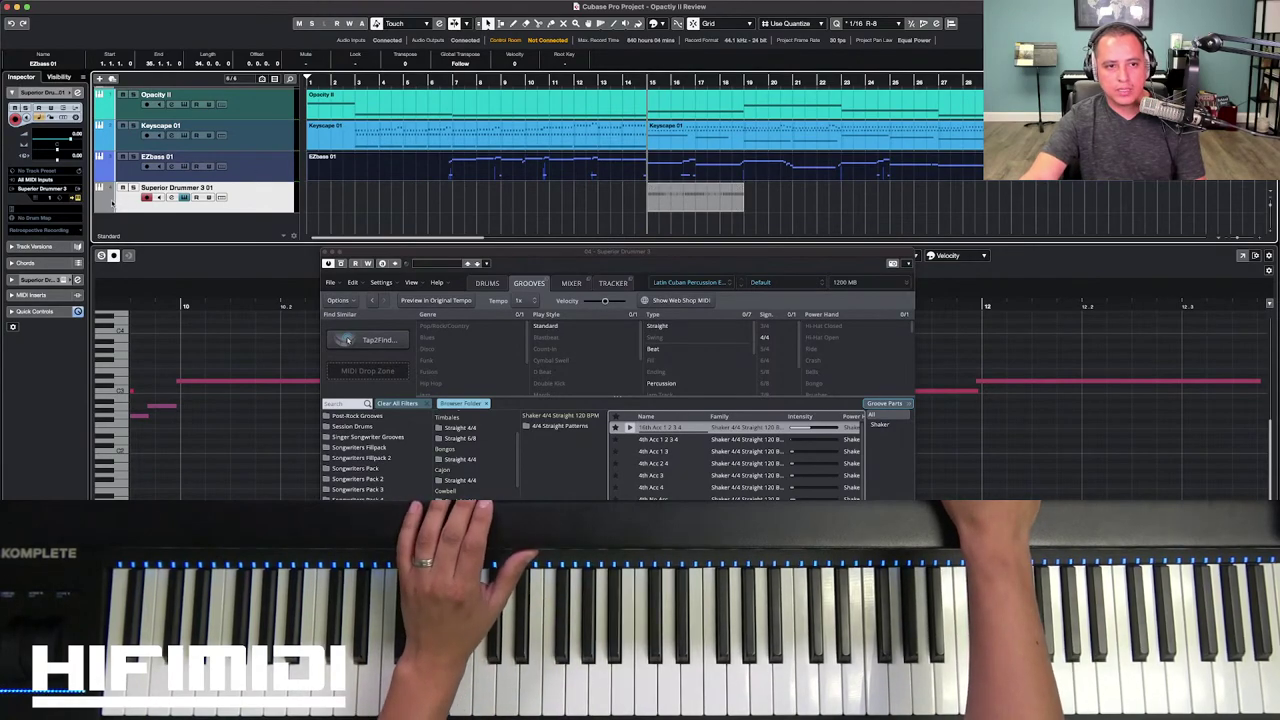
Step: Color the Superior Drummer 3 01 track purple and repeat its shaker part up to bar 31
left_click(106, 200)
left_click(154, 250)
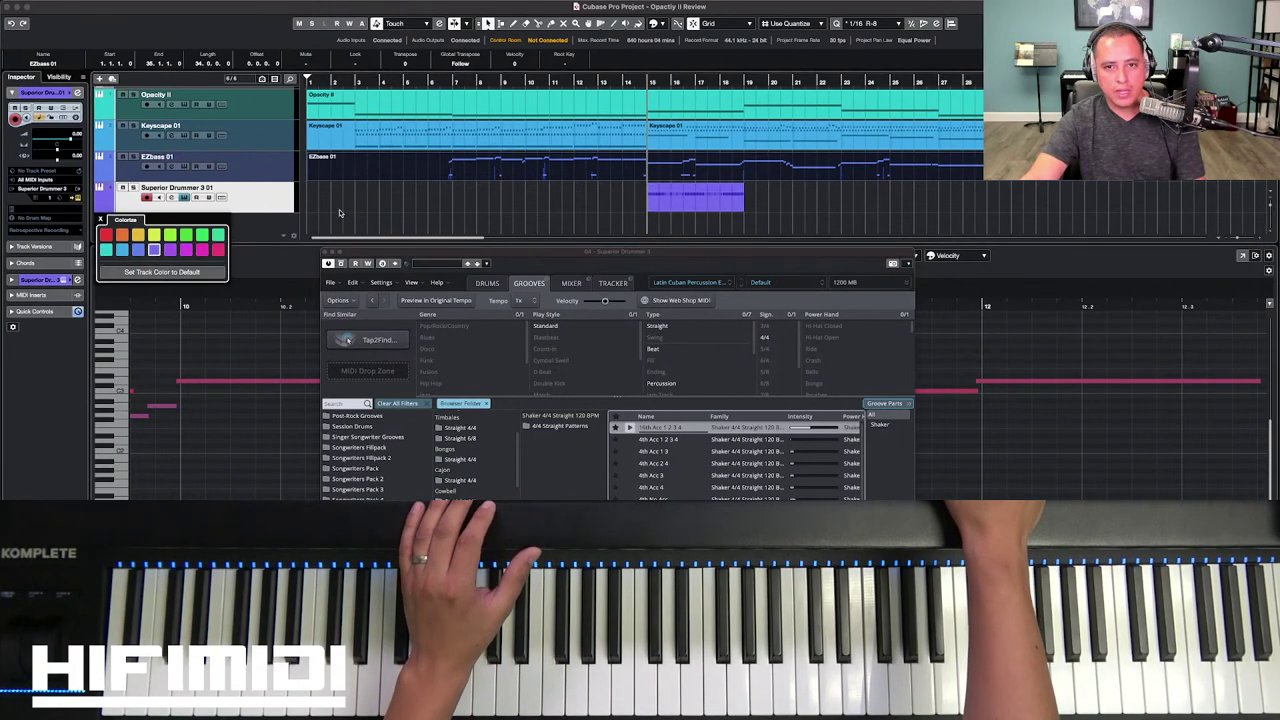
left_click_drag(743, 200, 1046, 198)
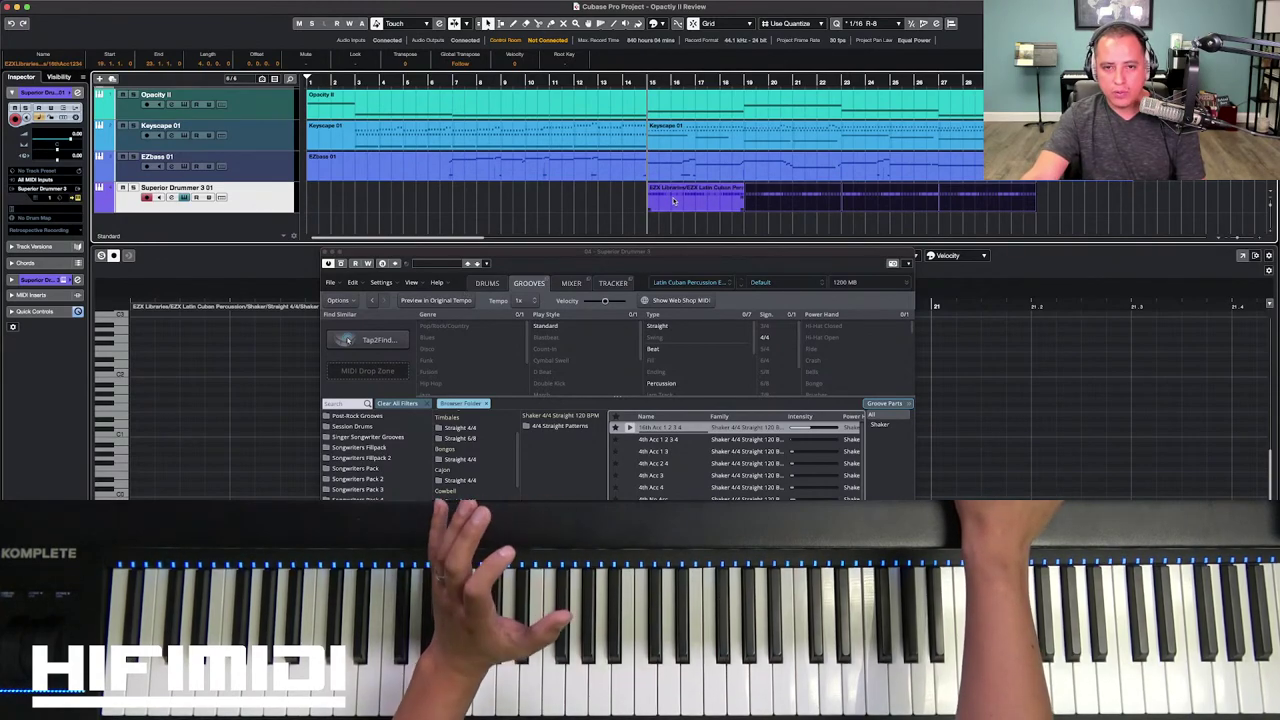
Step: Open the Superior Drummer 3 mixer, solo the drum track, and play the shaker part from bar 15
left_click(570, 283)
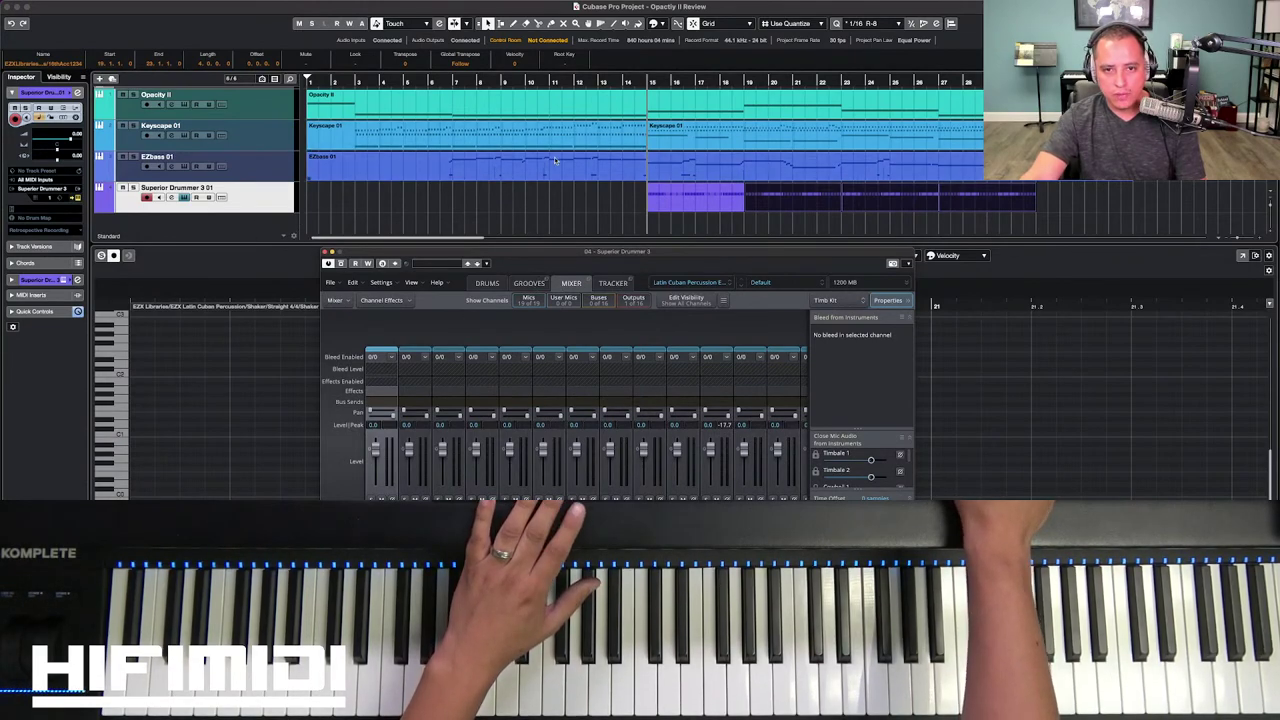
left_click(136, 189)
left_click(676, 198)
key("space")
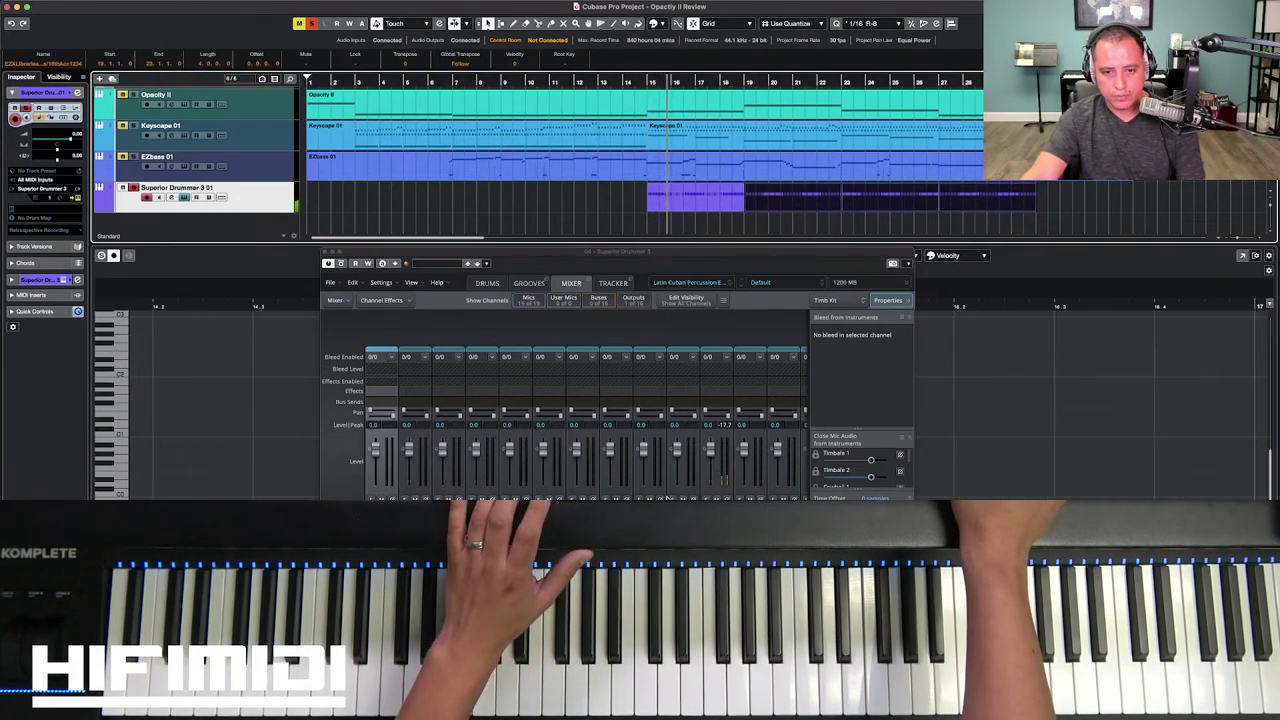
Step: Insert an EQ on the Shaker channel and apply a low cut at about 5 kHz
left_click(718, 373)
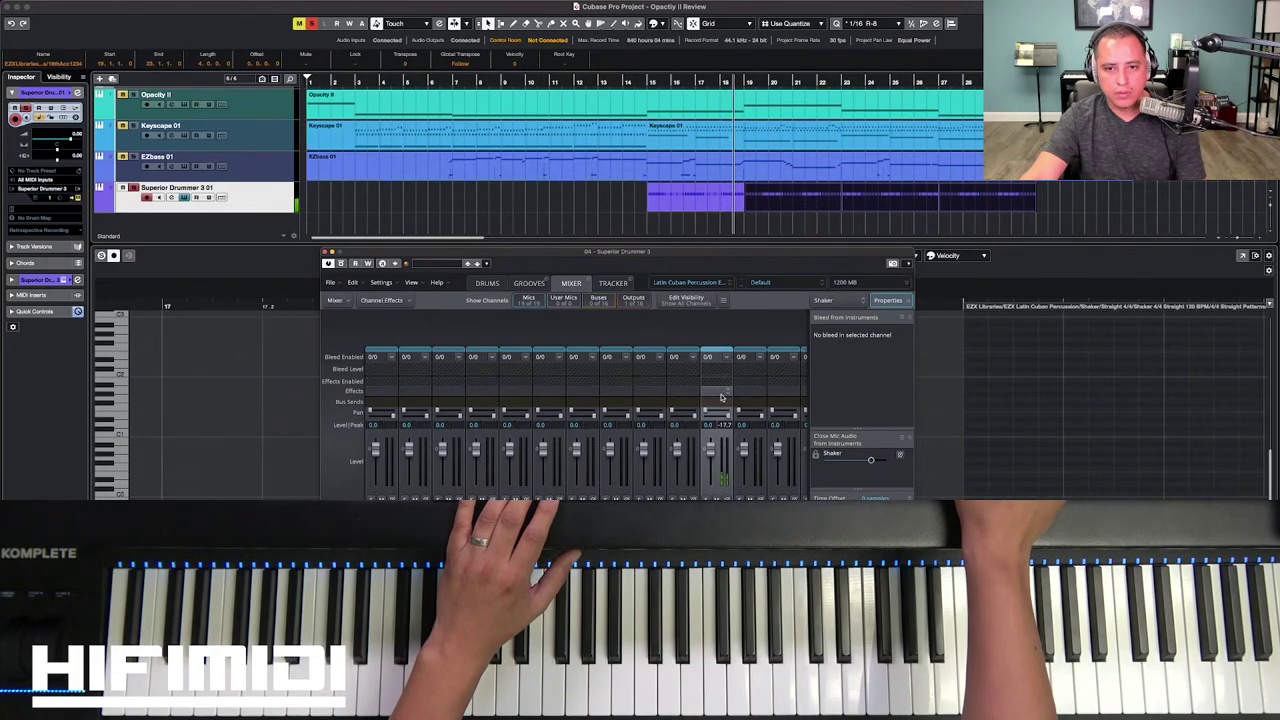
left_click(726, 395)
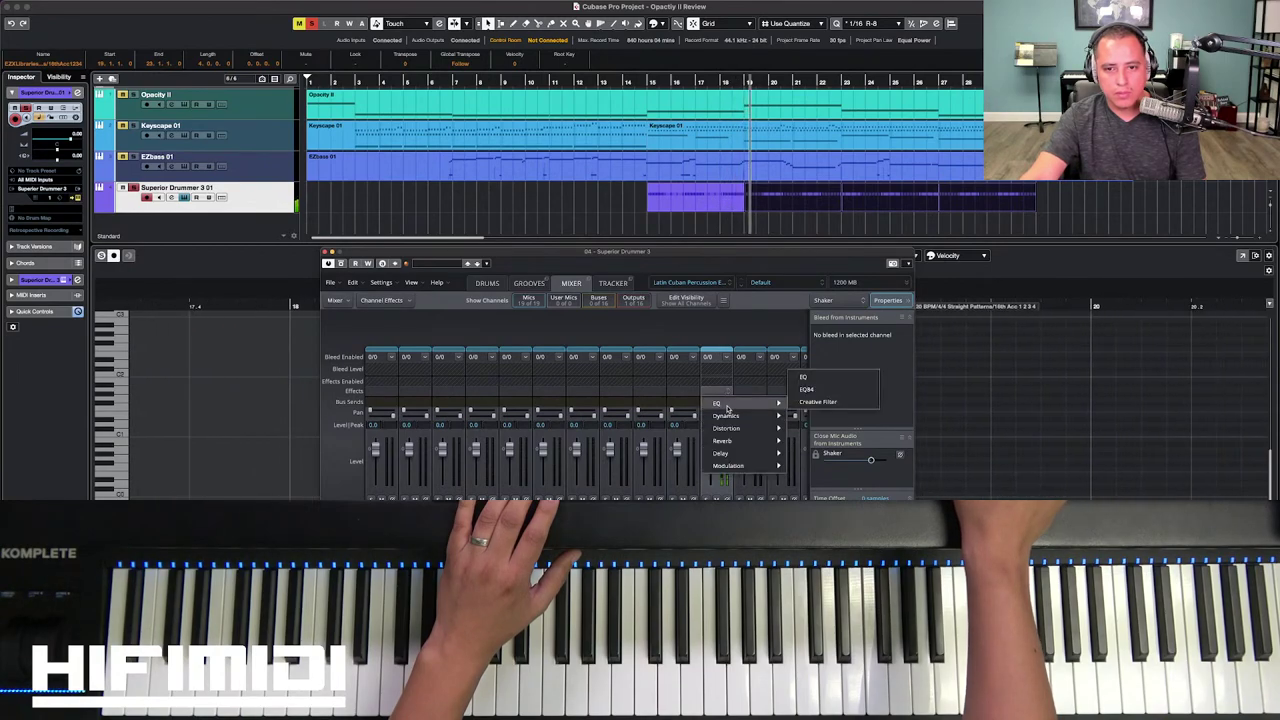
left_click(805, 377)
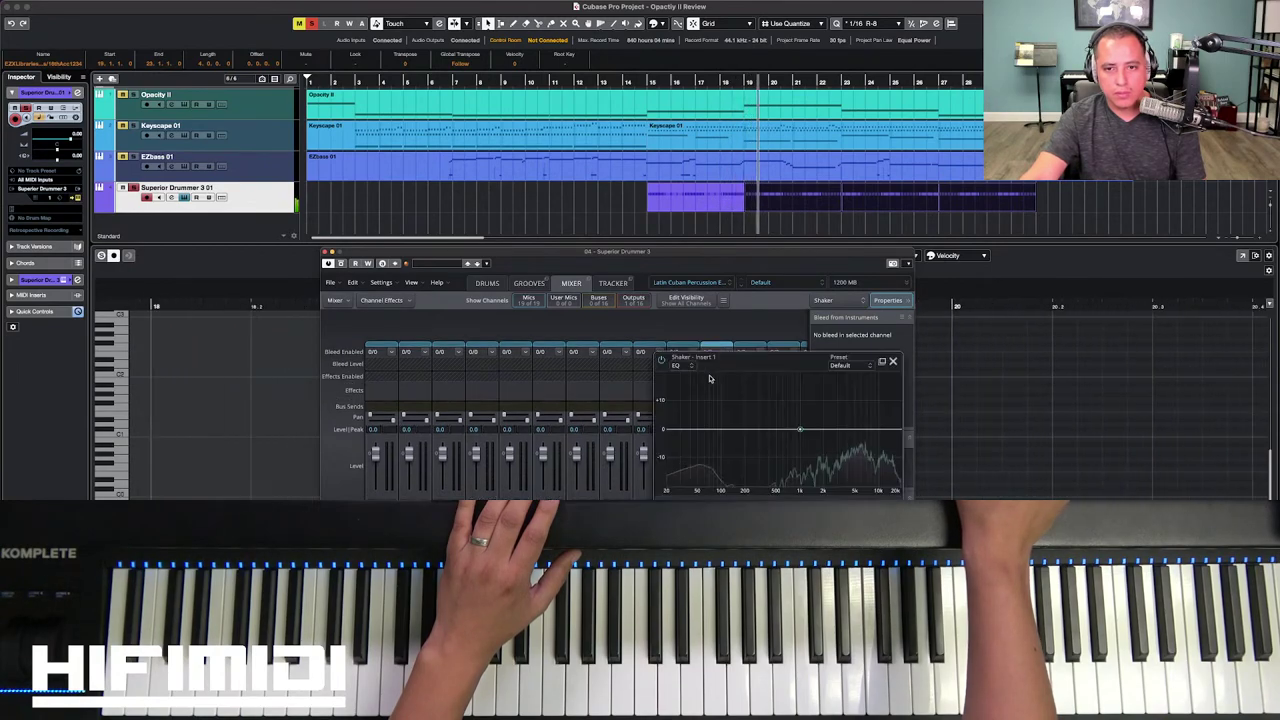
left_click(703, 488)
left_click_drag(800, 431, 846, 437)
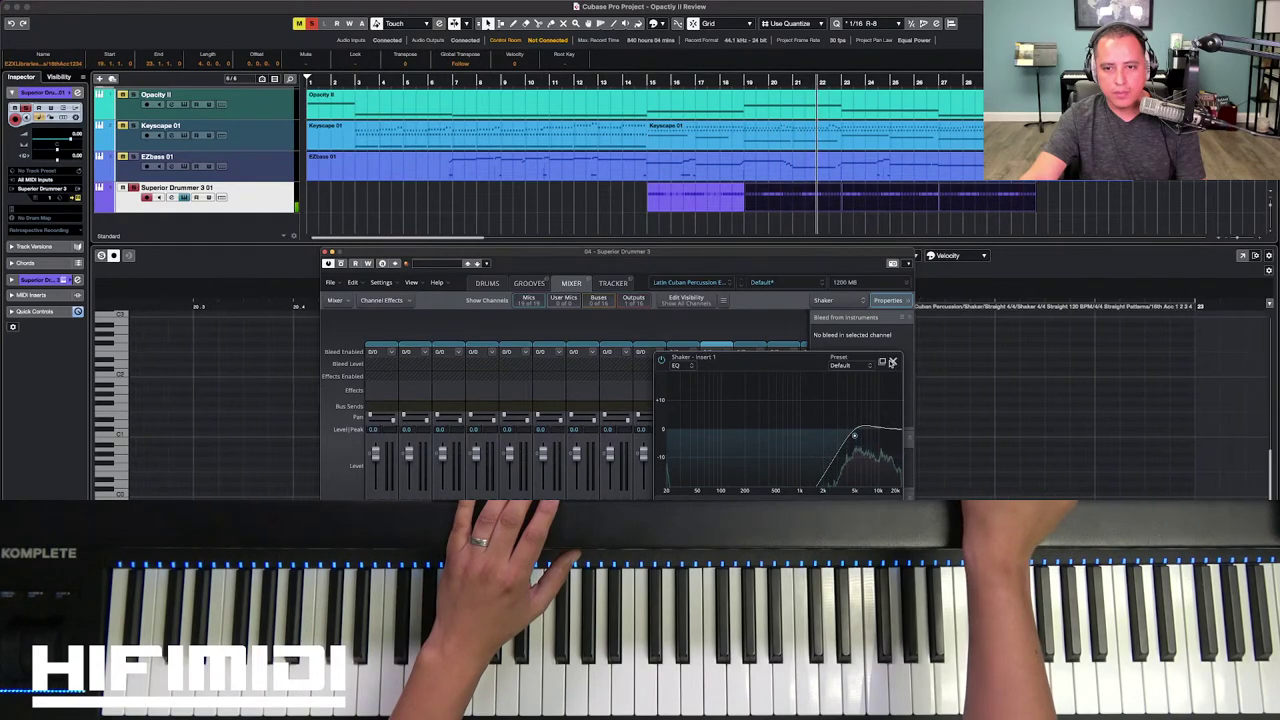
left_click(892, 361)
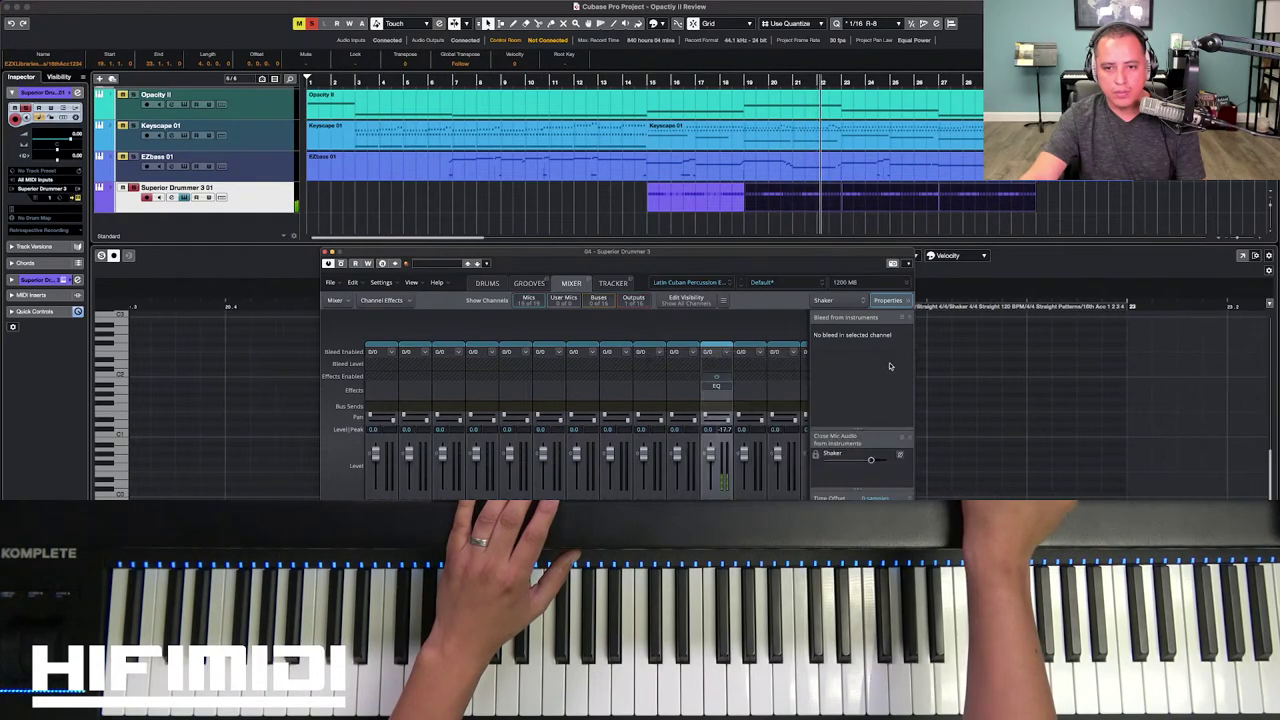
Step: Insert a Hall Reverb after the EQ on the Shaker channel, and turn off solo for the project
left_click(719, 399)
mouse_move(724, 445)
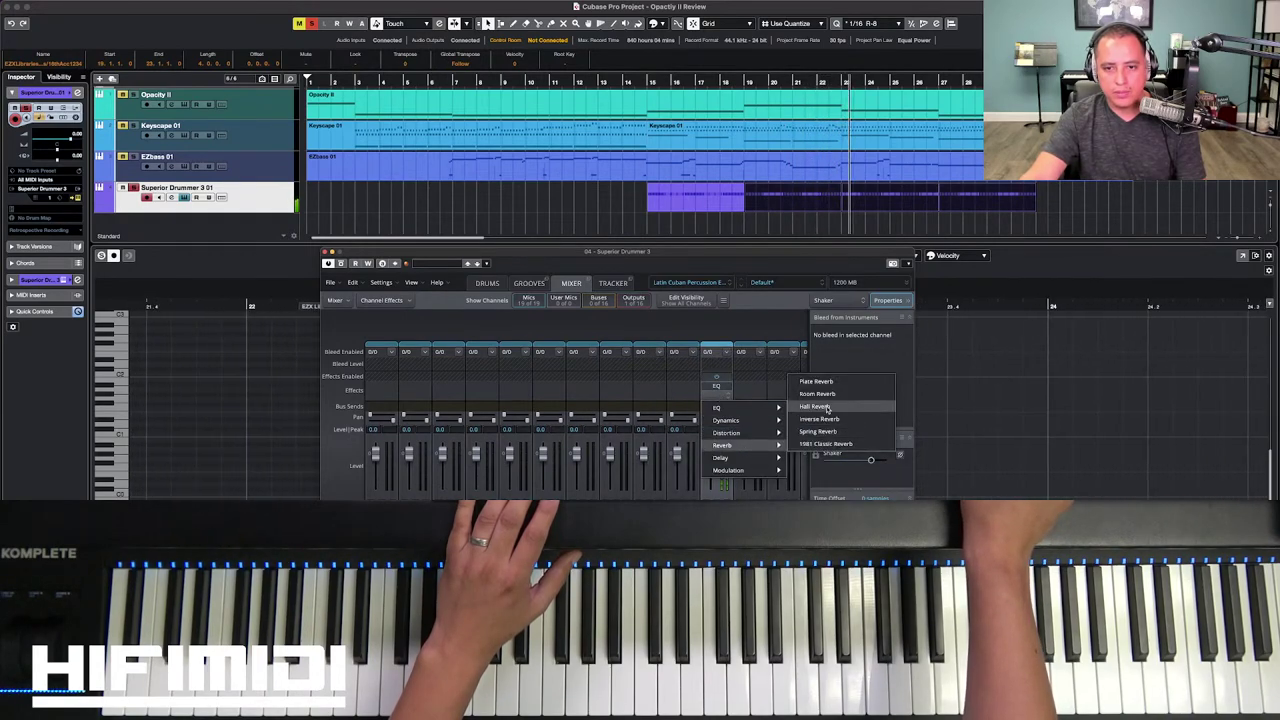
left_click(826, 407)
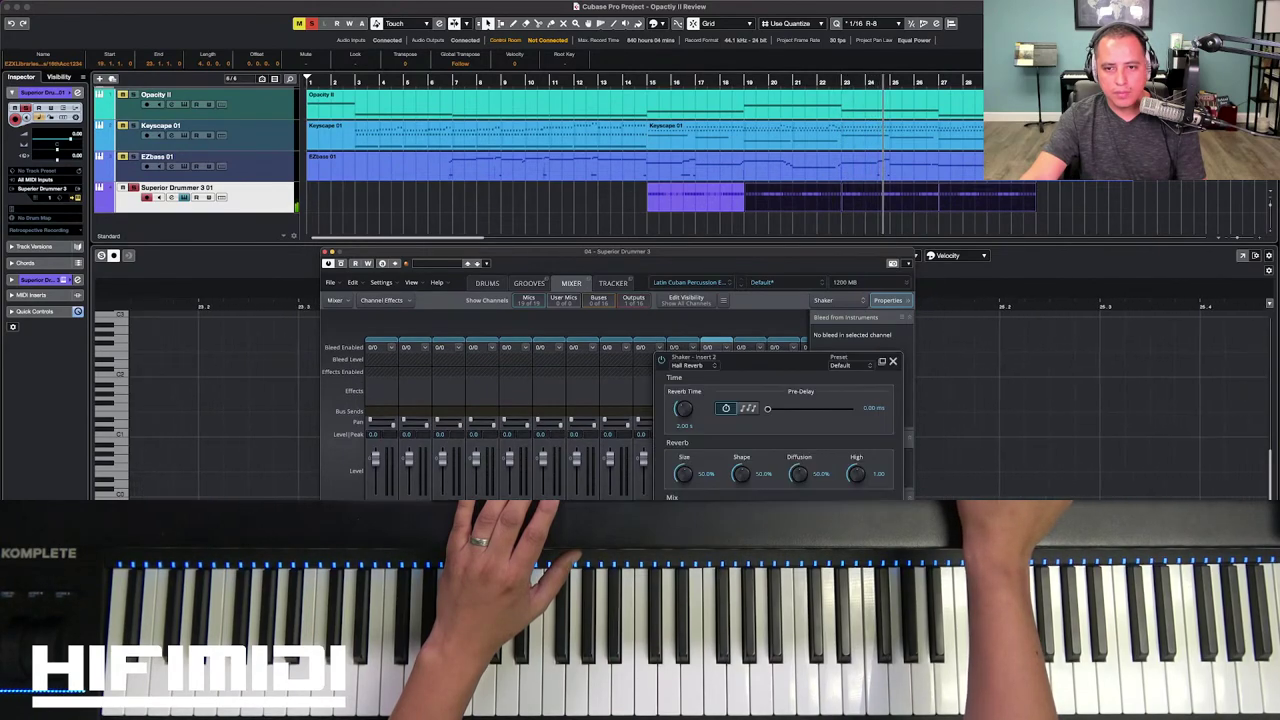
left_click(893, 361)
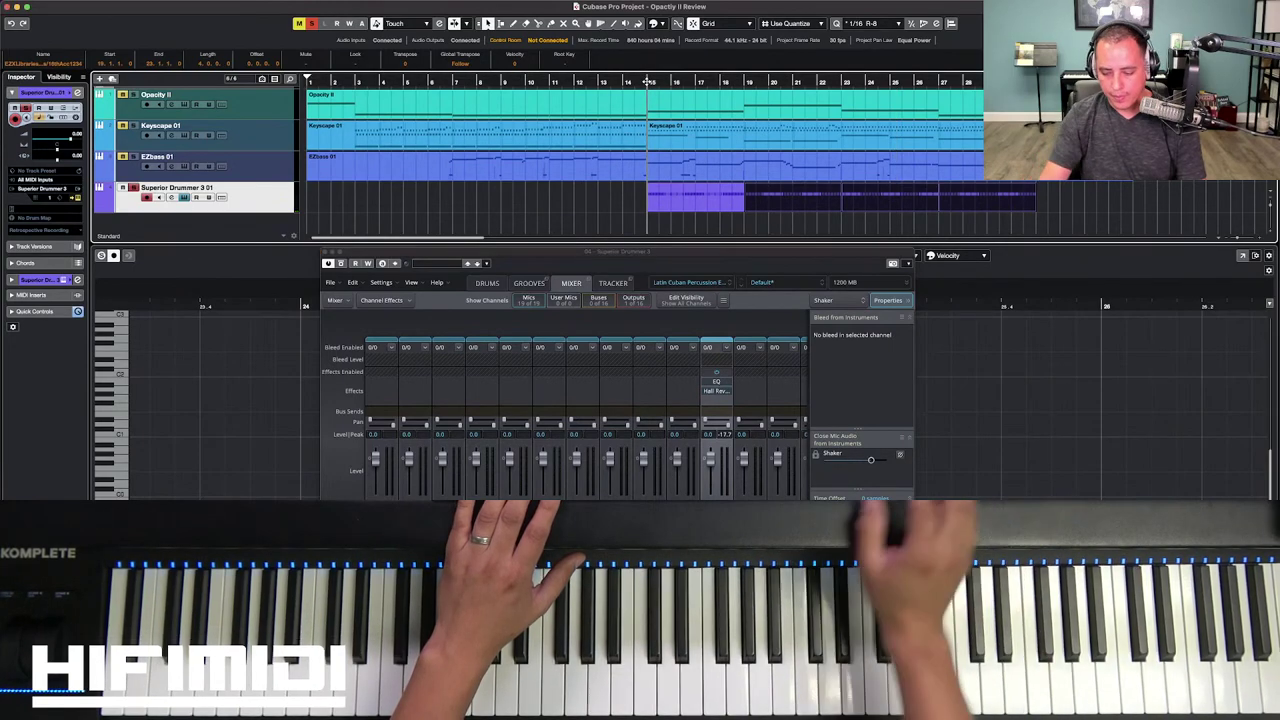
left_click(311, 23)
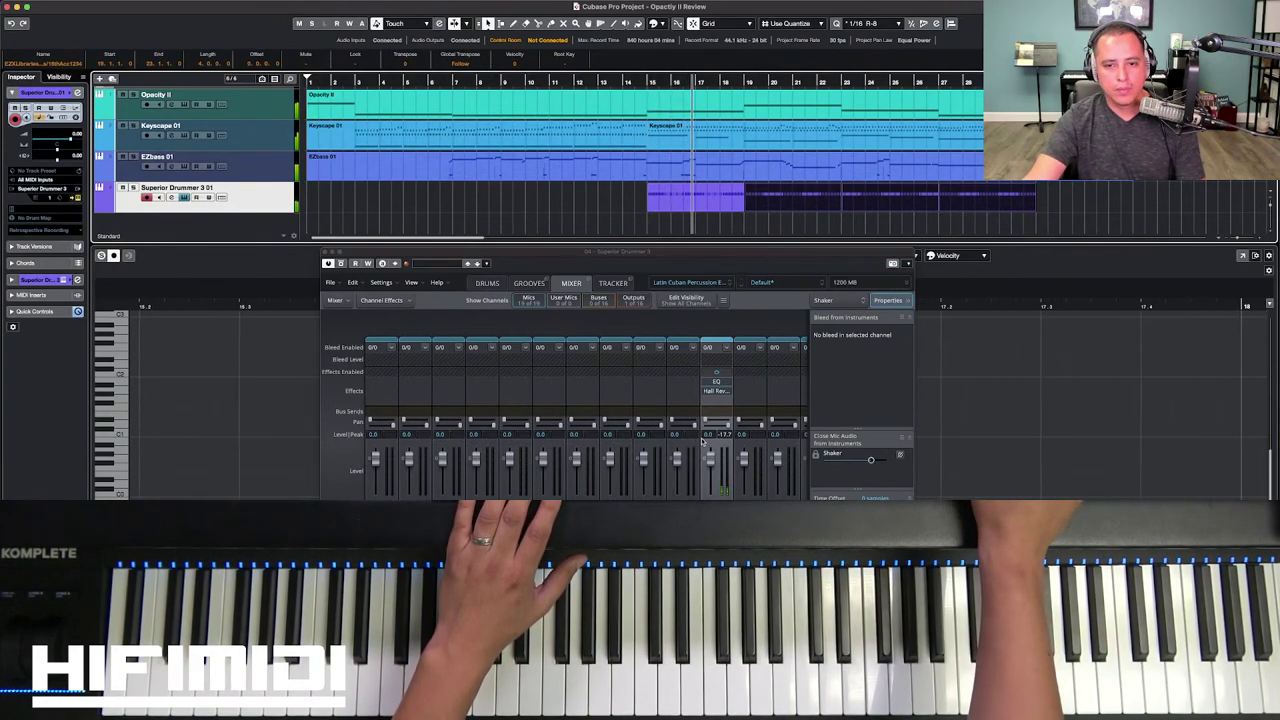
Step: Show the EZbass 01 part in the editor without the Superior Drummer 3 window, and move the playhead to just before 16.2
left_click(690, 162)
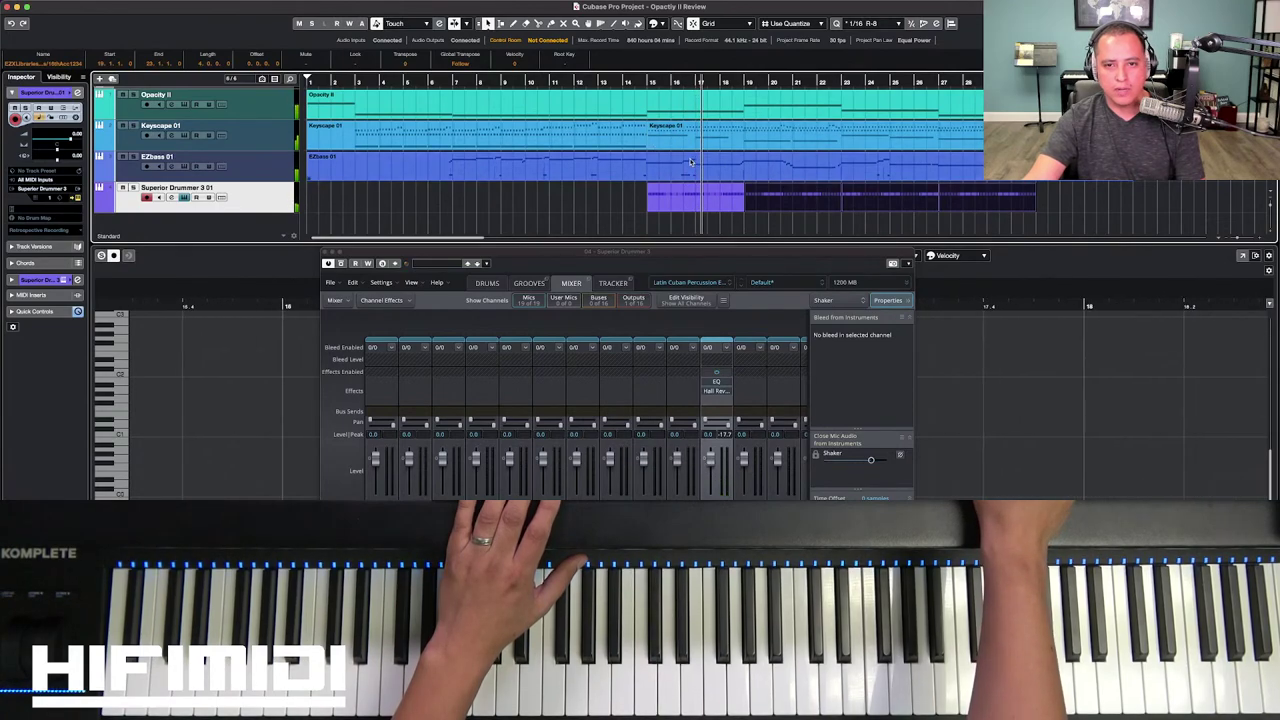
left_click(325, 253)
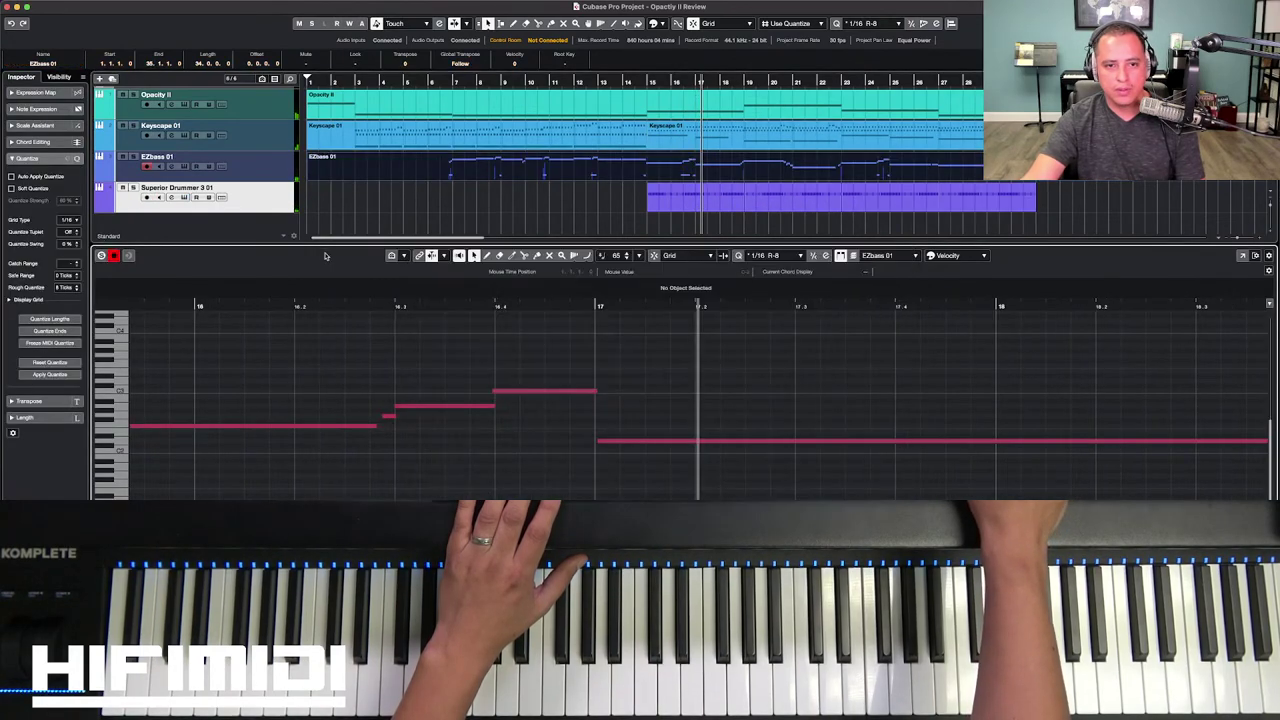
left_click(283, 308)
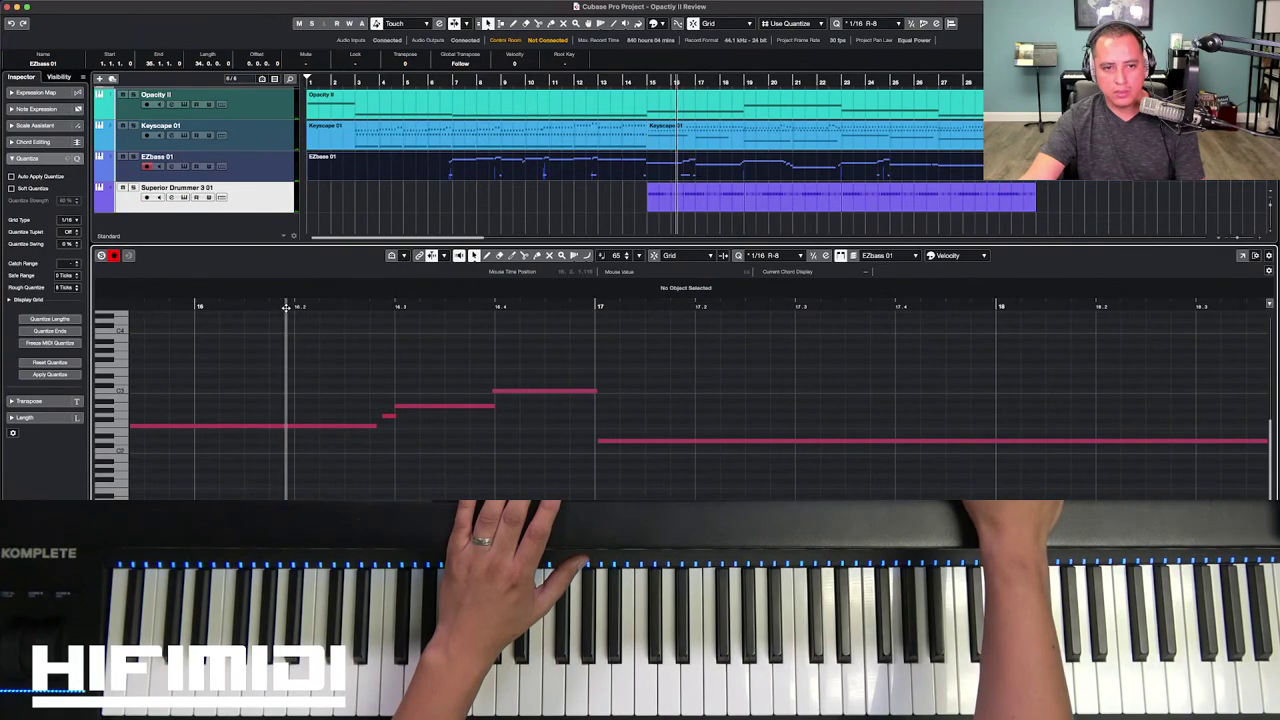
Step: Play the arrangement from bar 15 and reopen the Superior Drummer 3 mixer from its track
left_click(650, 80)
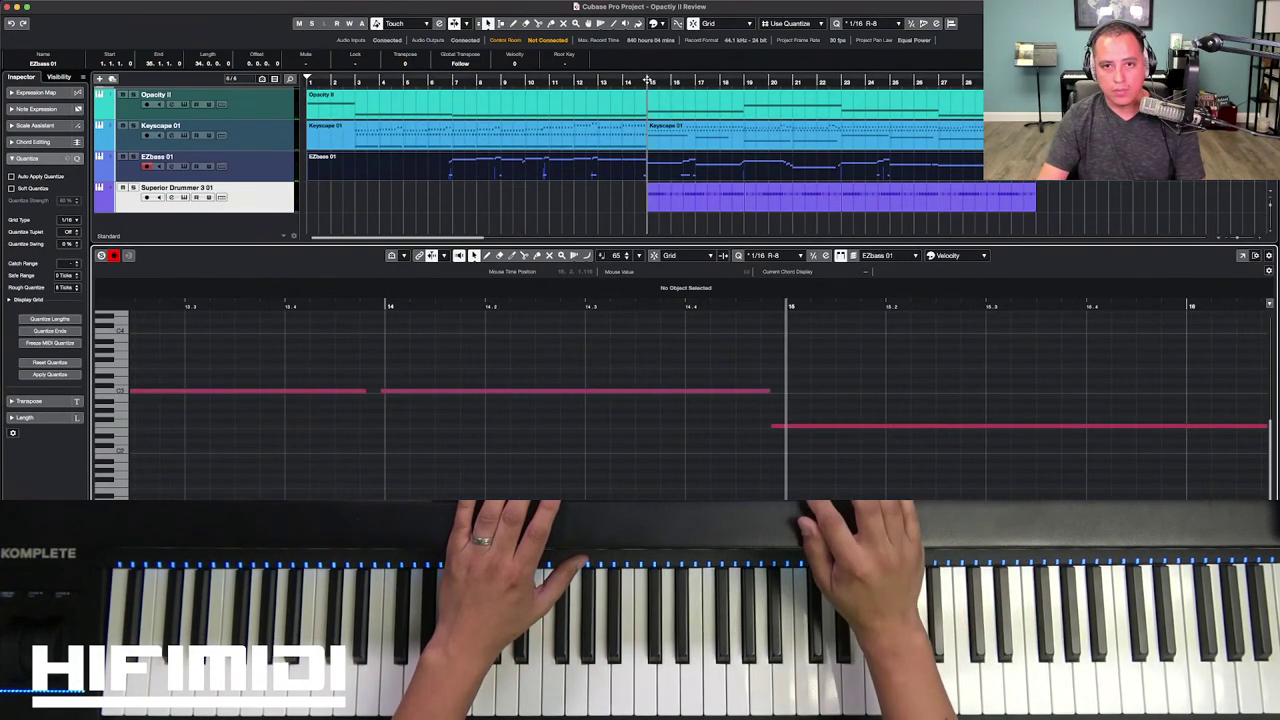
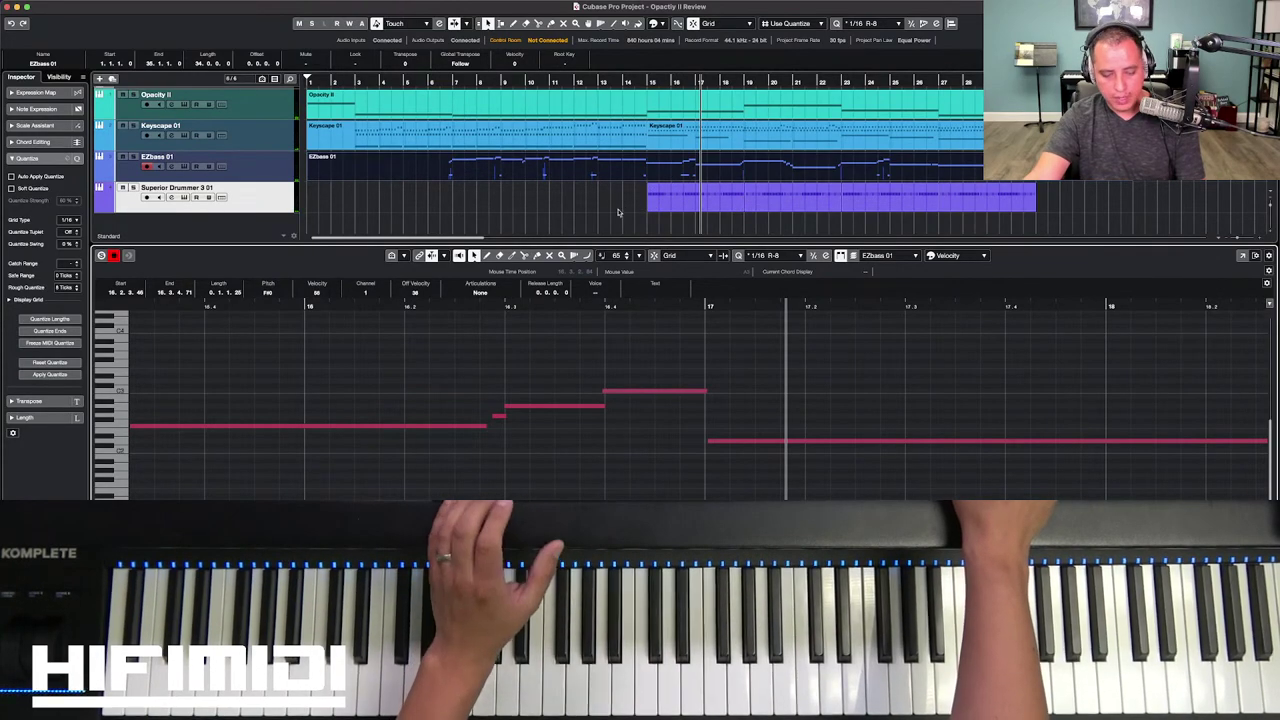
left_click(206, 198)
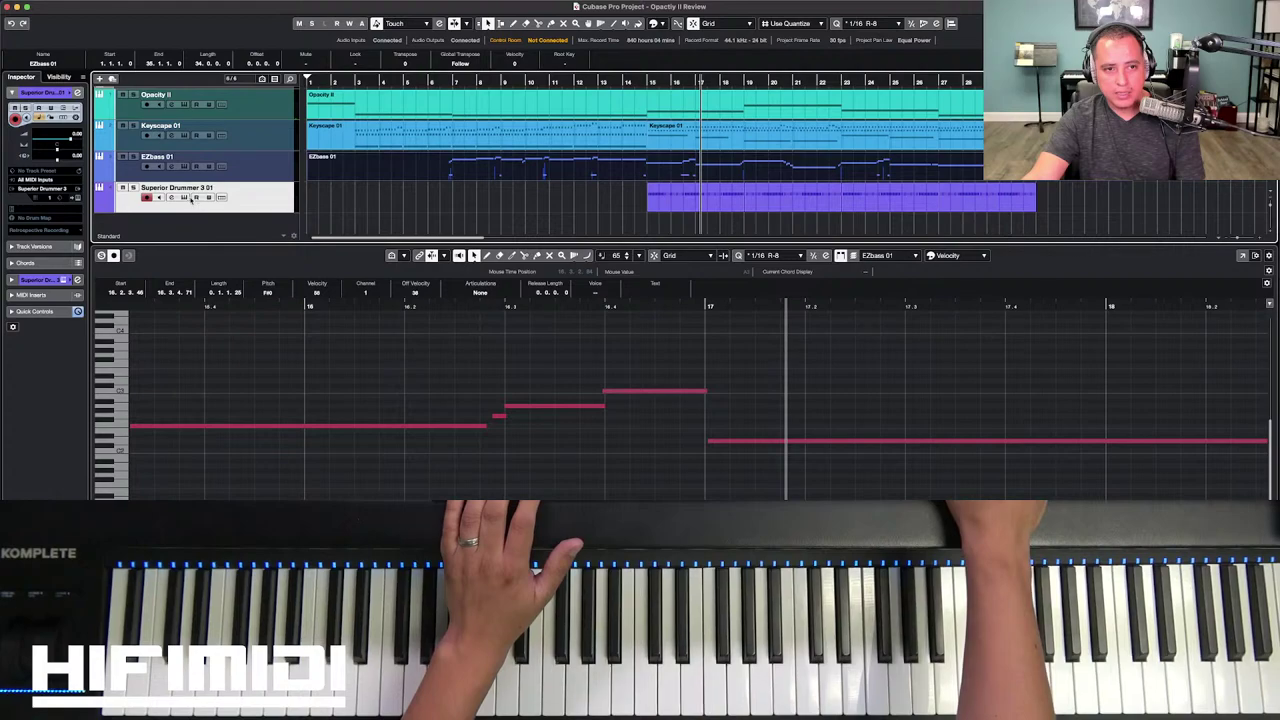
left_click(184, 197)
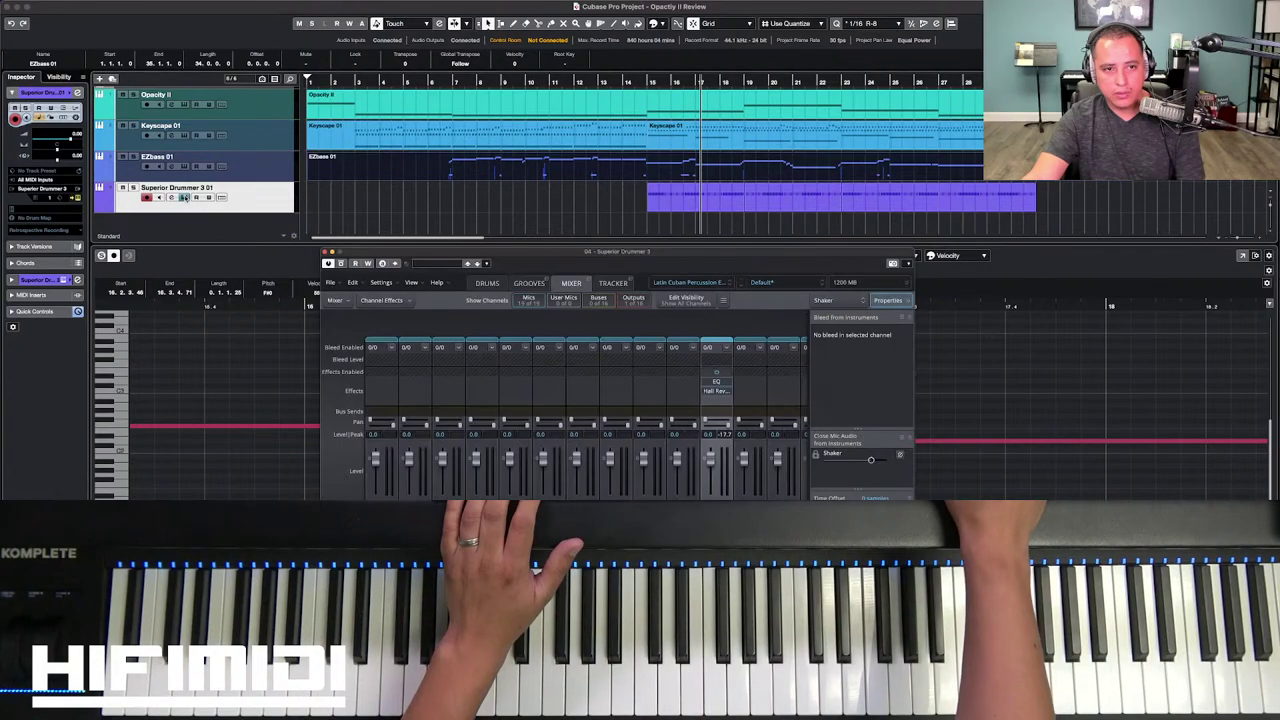
Step: Play from bar 15 with the Shaker's Hall Reverb settings open, and lower the Shaker channel level to -4.9 dB
left_click(717, 393)
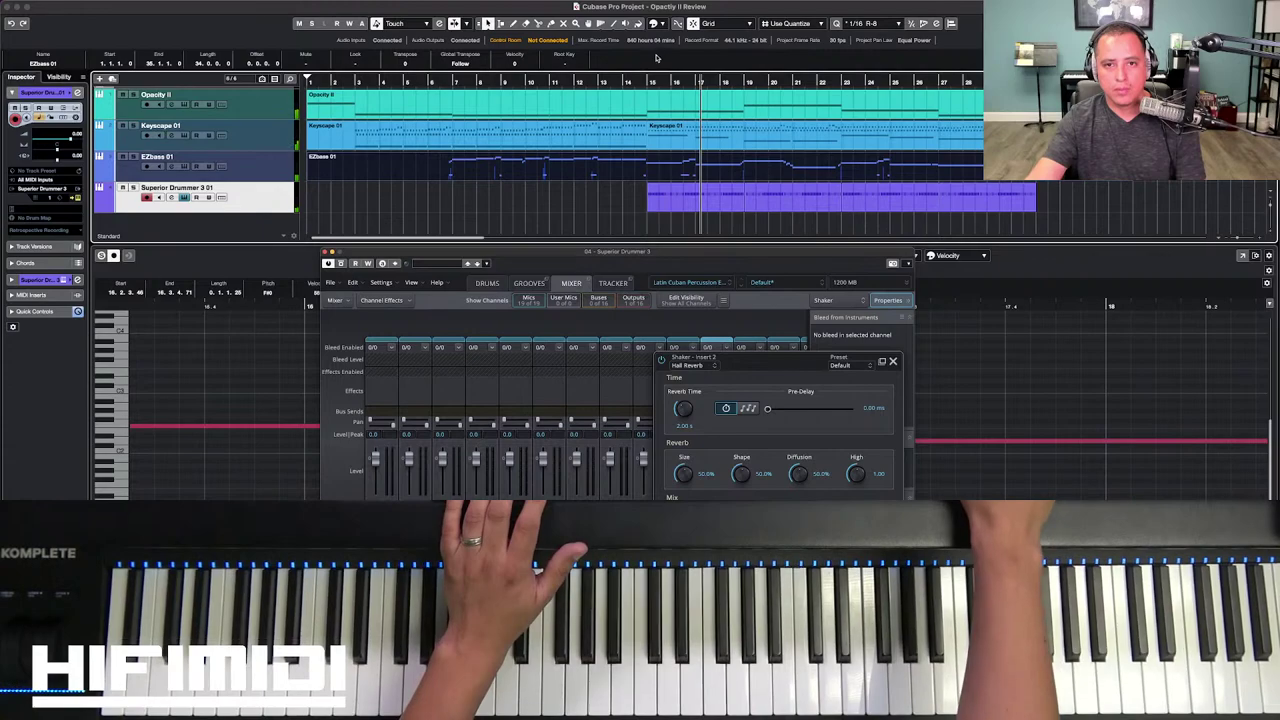
key("space")
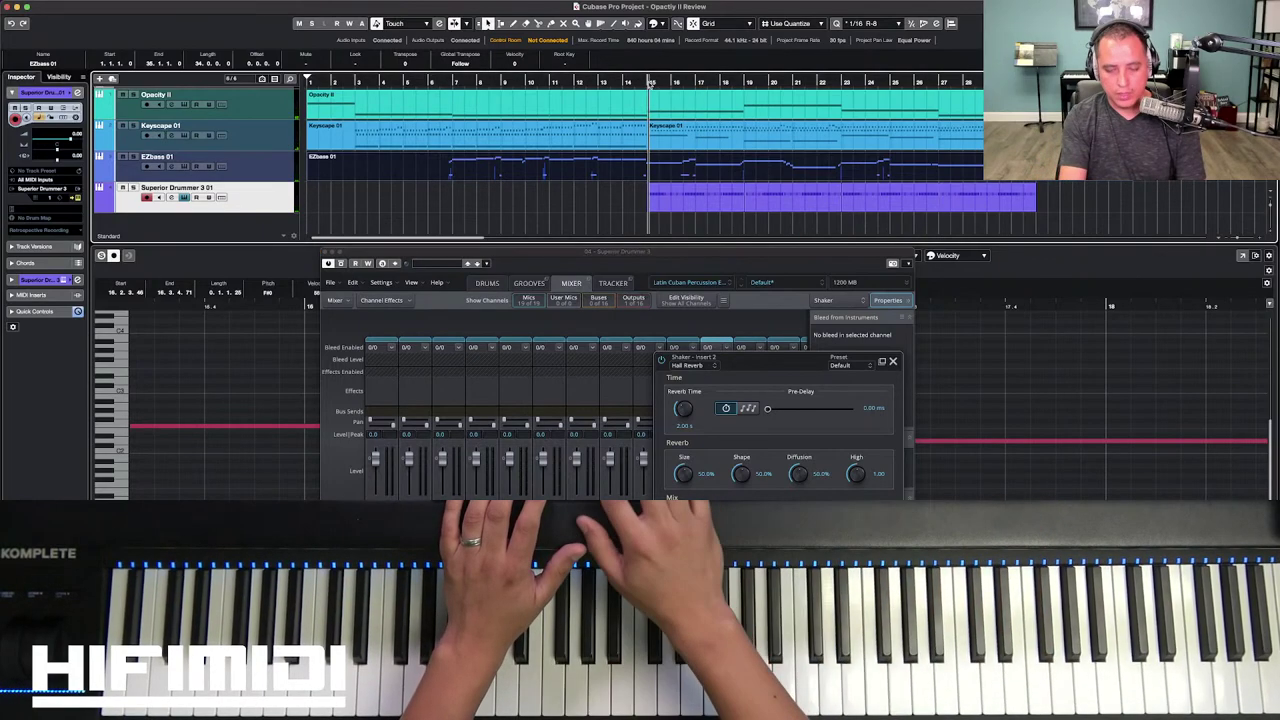
key("space")
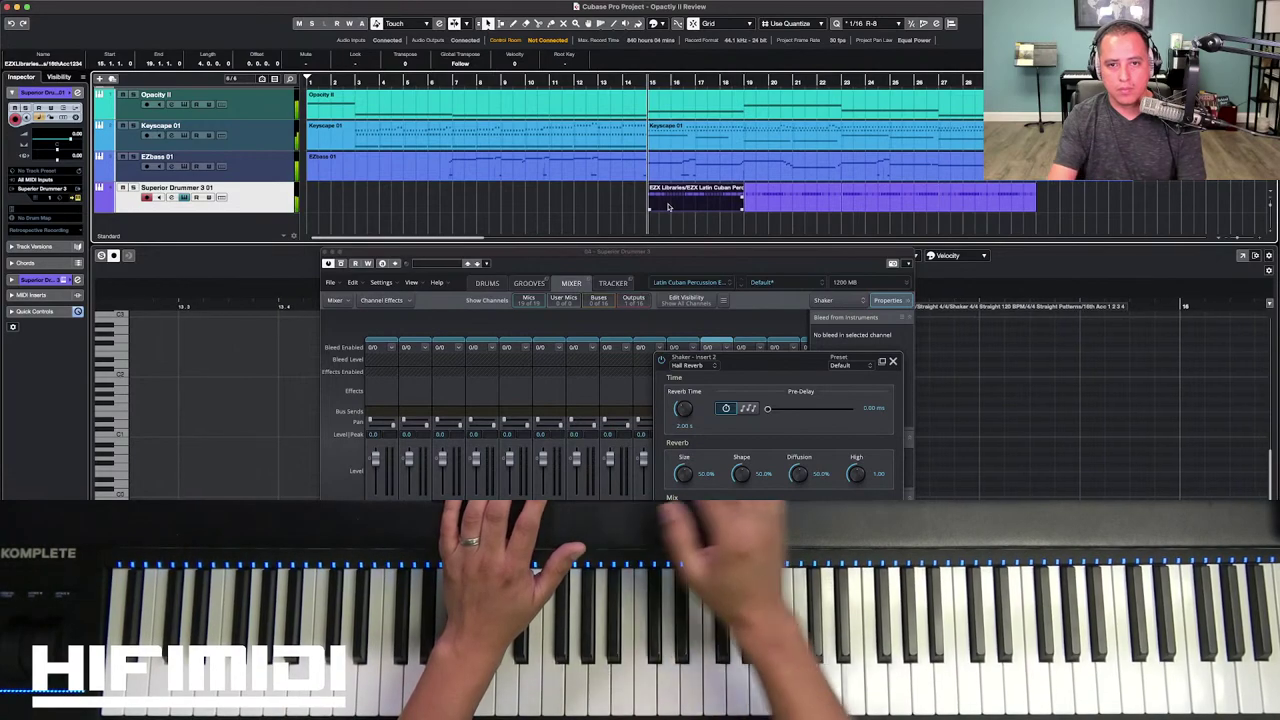
key("space")
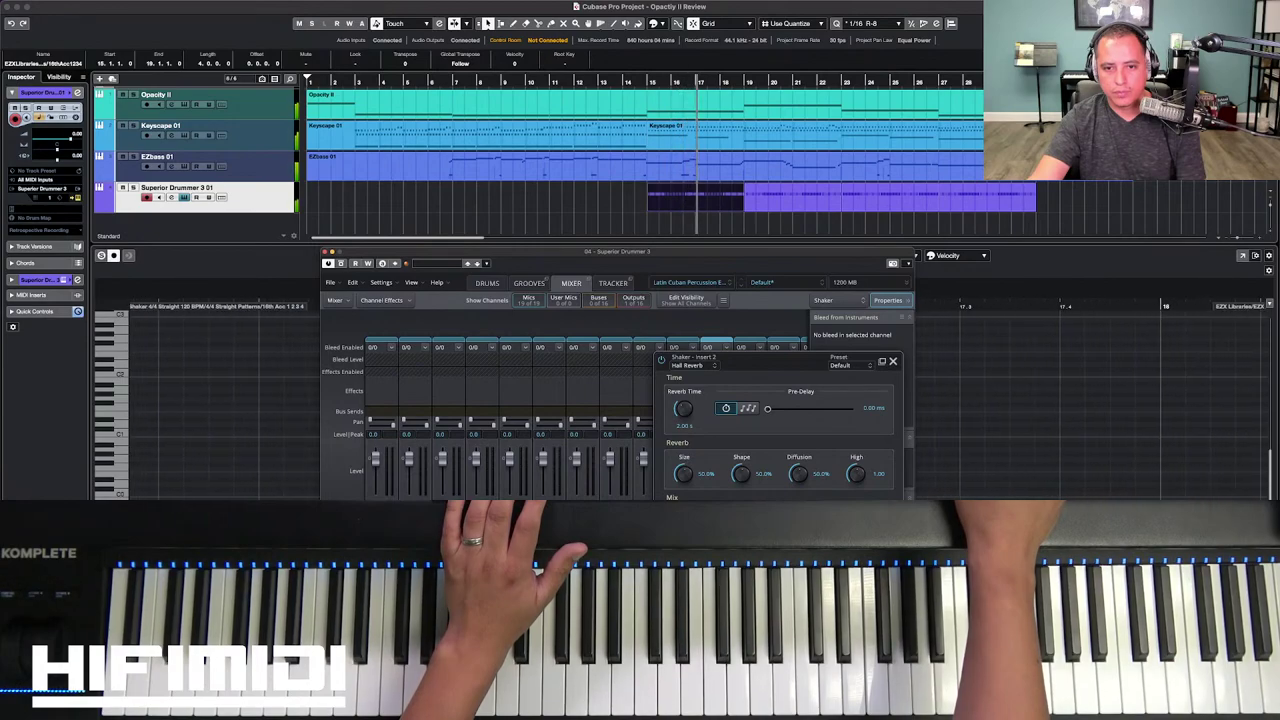
left_click(893, 361)
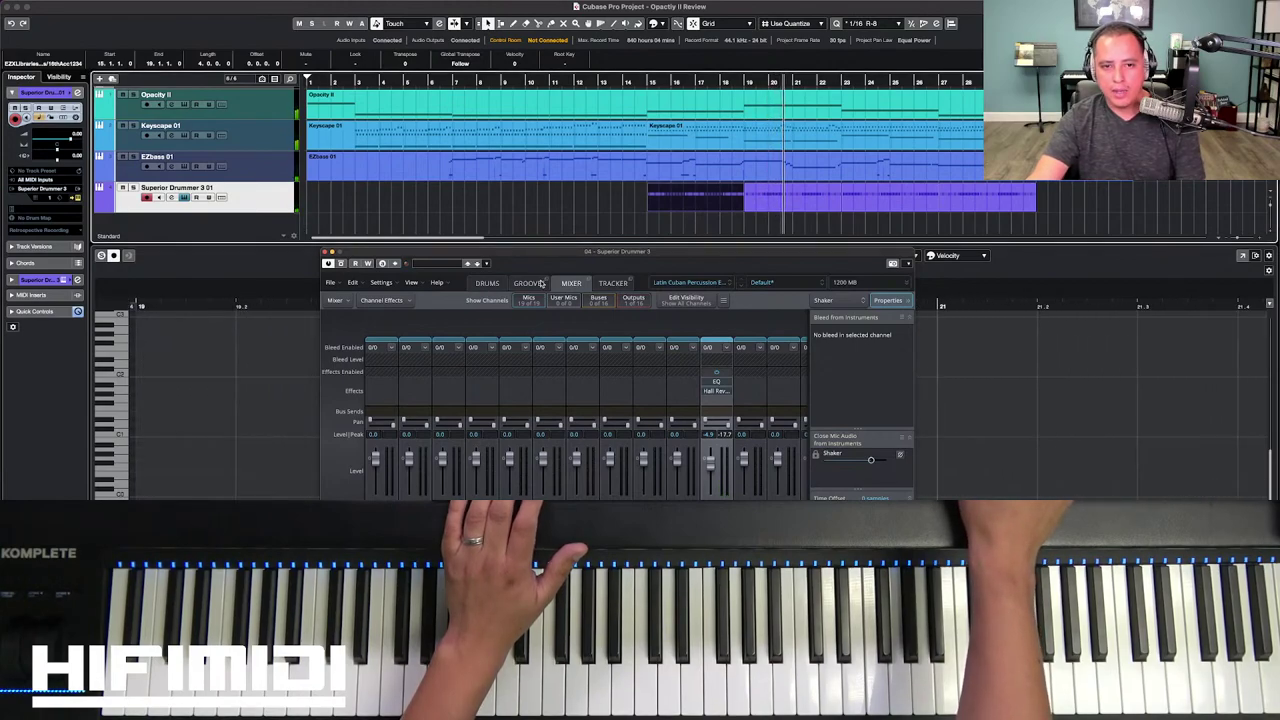
Step: Open the instrument search in the Superior Drummer 3 drum view and filter the hand percussion to Tambourine
left_click(497, 284)
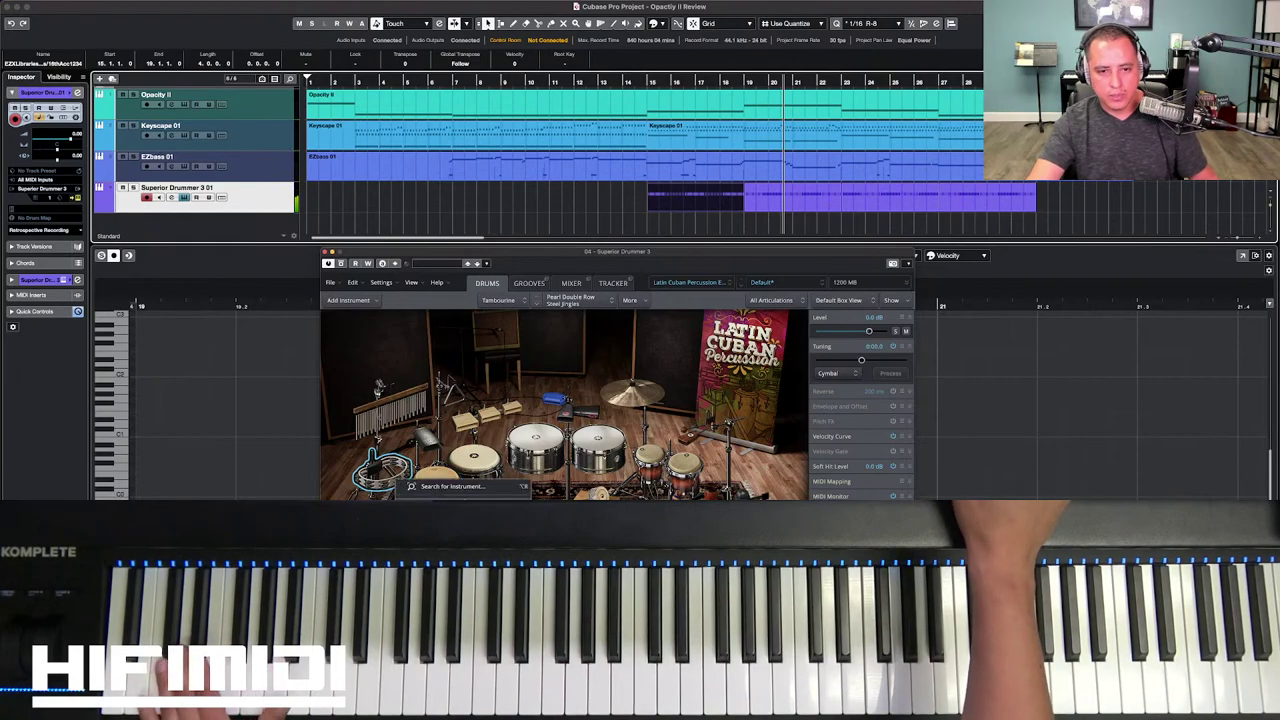
left_click(452, 486)
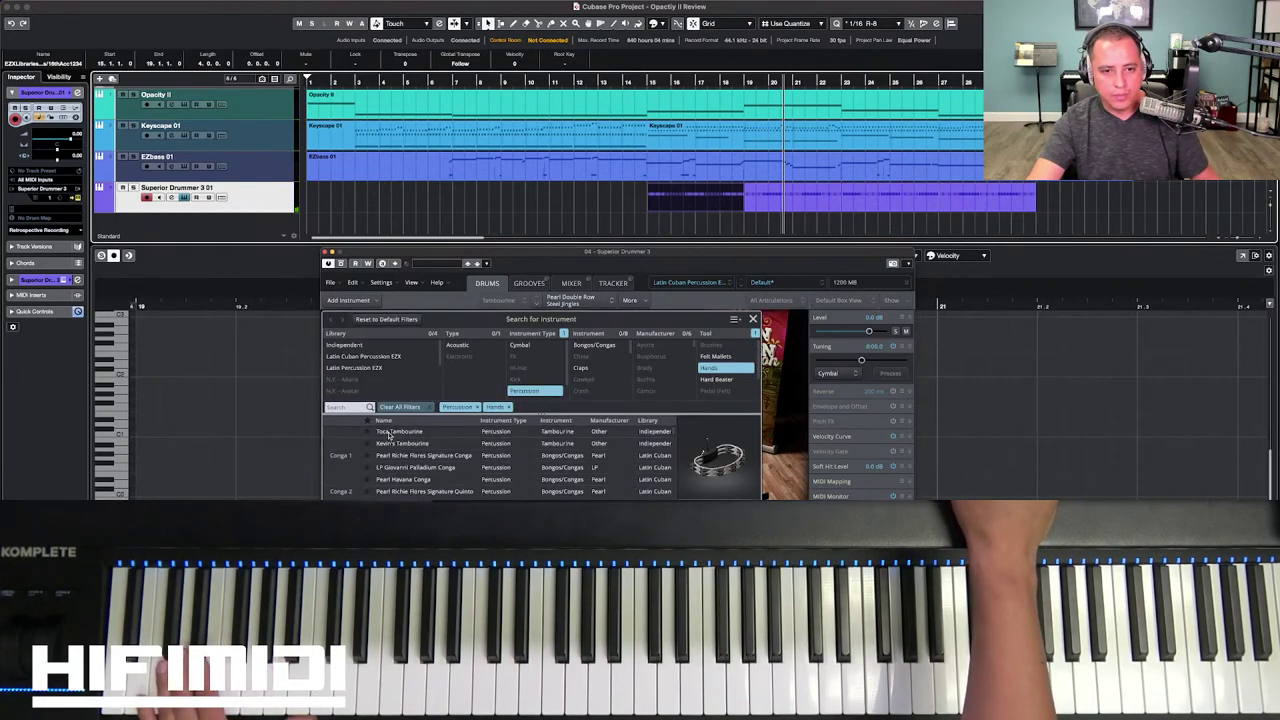
mouse_move(389, 434)
scroll(621, 369, "down", 5)
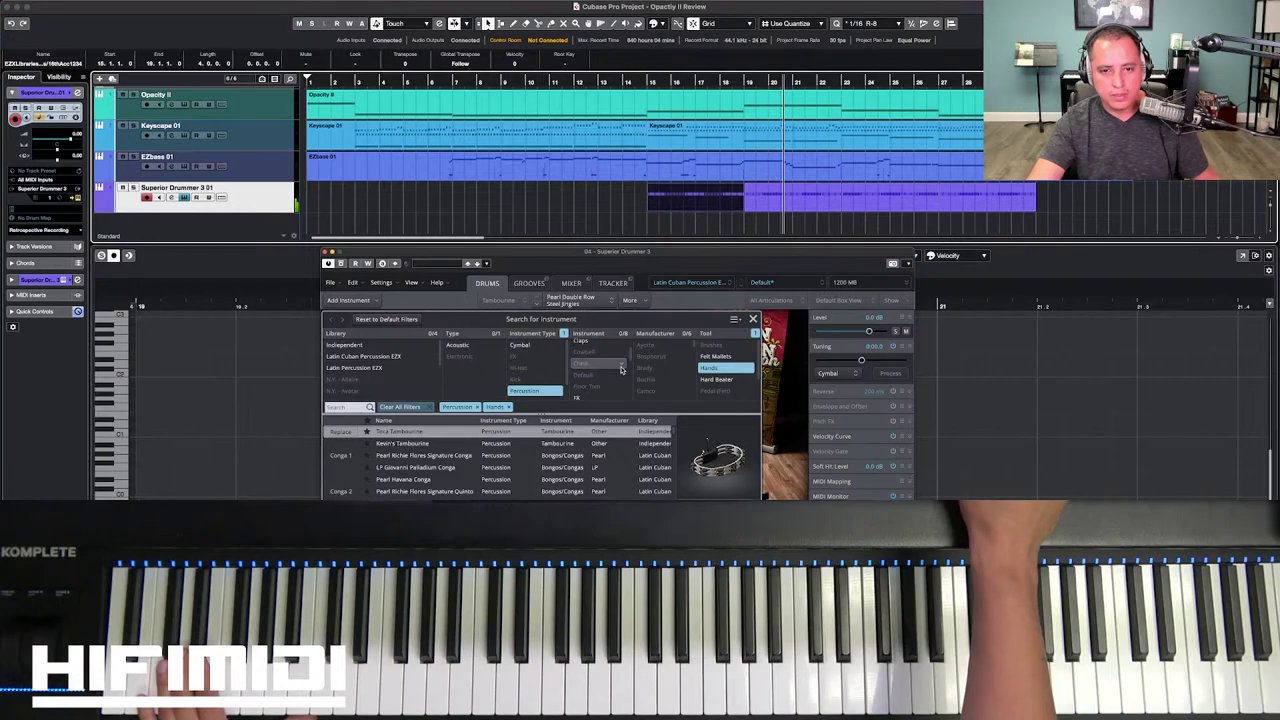
scroll(621, 369, "down", 3)
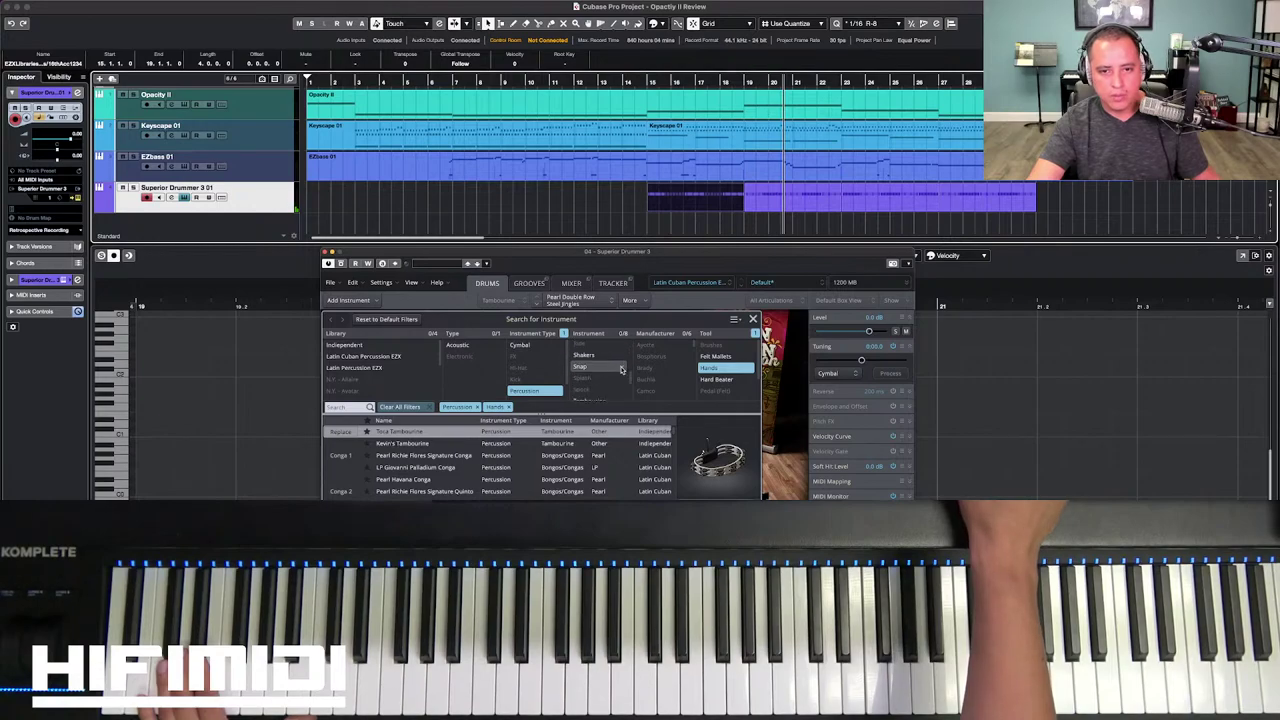
left_click(611, 355)
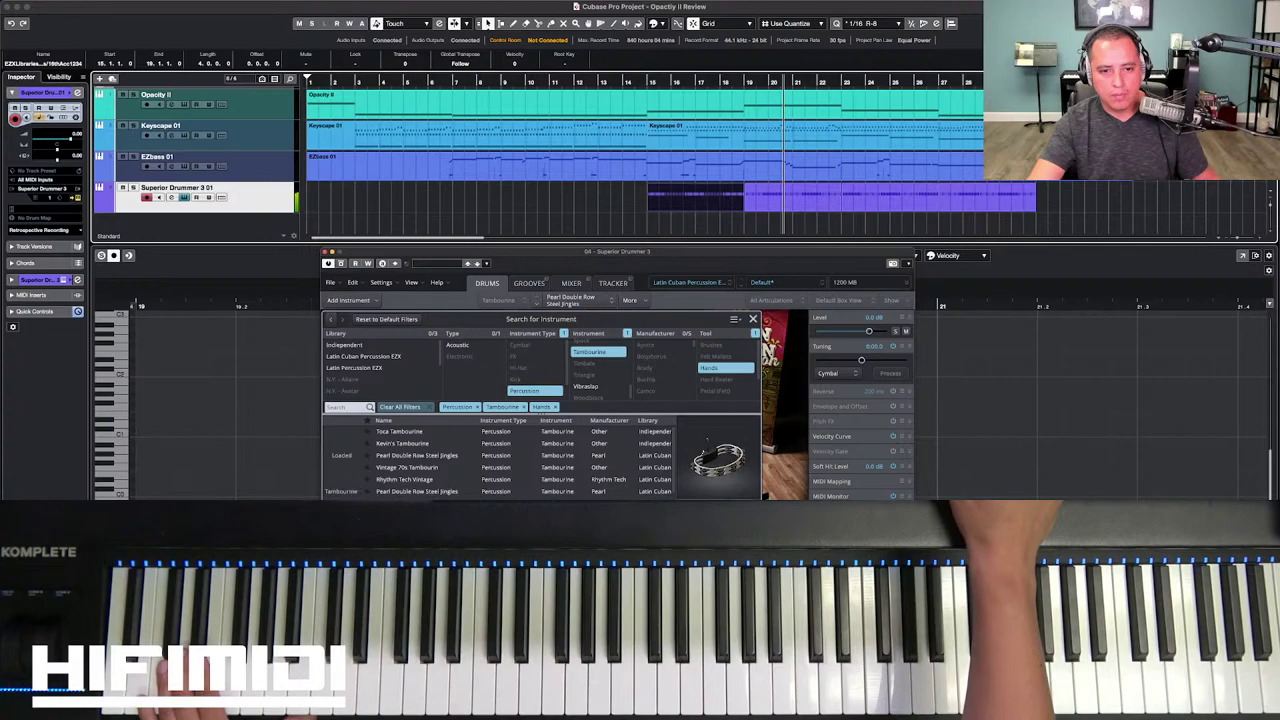
Step: Look through the available tambourines and replace the loaded one with Toca Tambourine
scroll(707, 438, "down", 5)
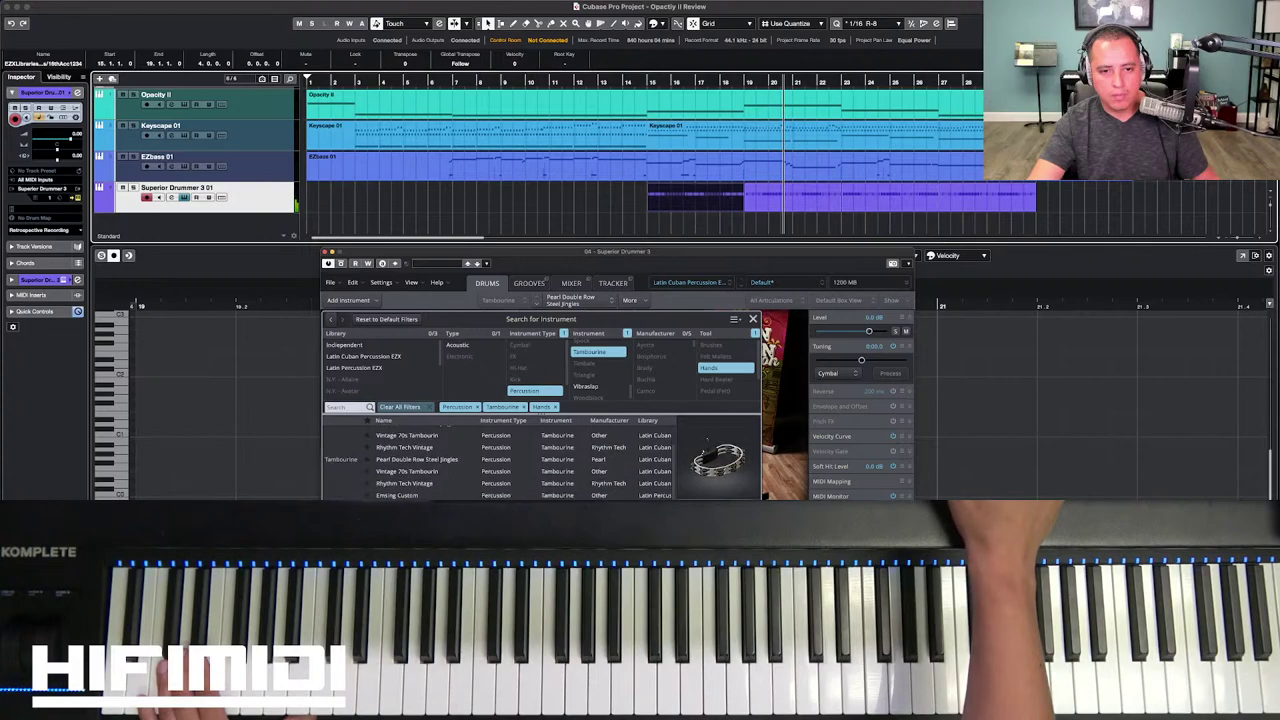
scroll(500, 470, "down", 3)
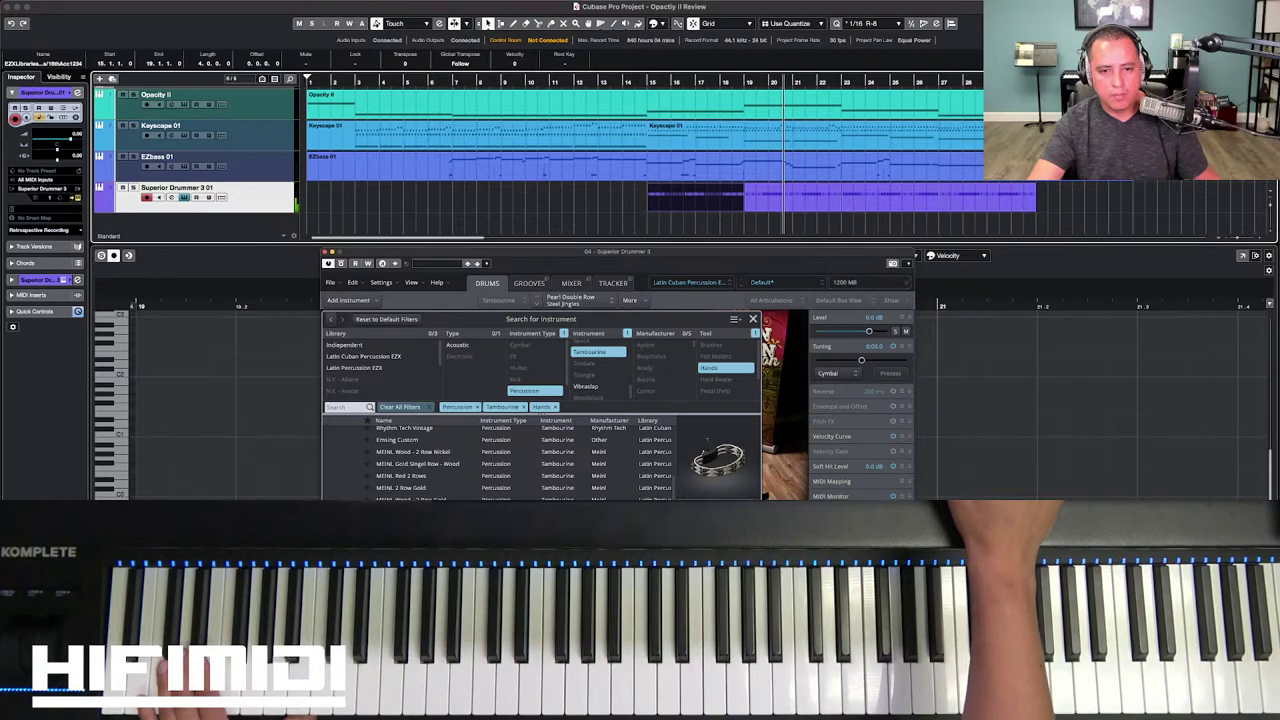
scroll(392, 441, "up", 3)
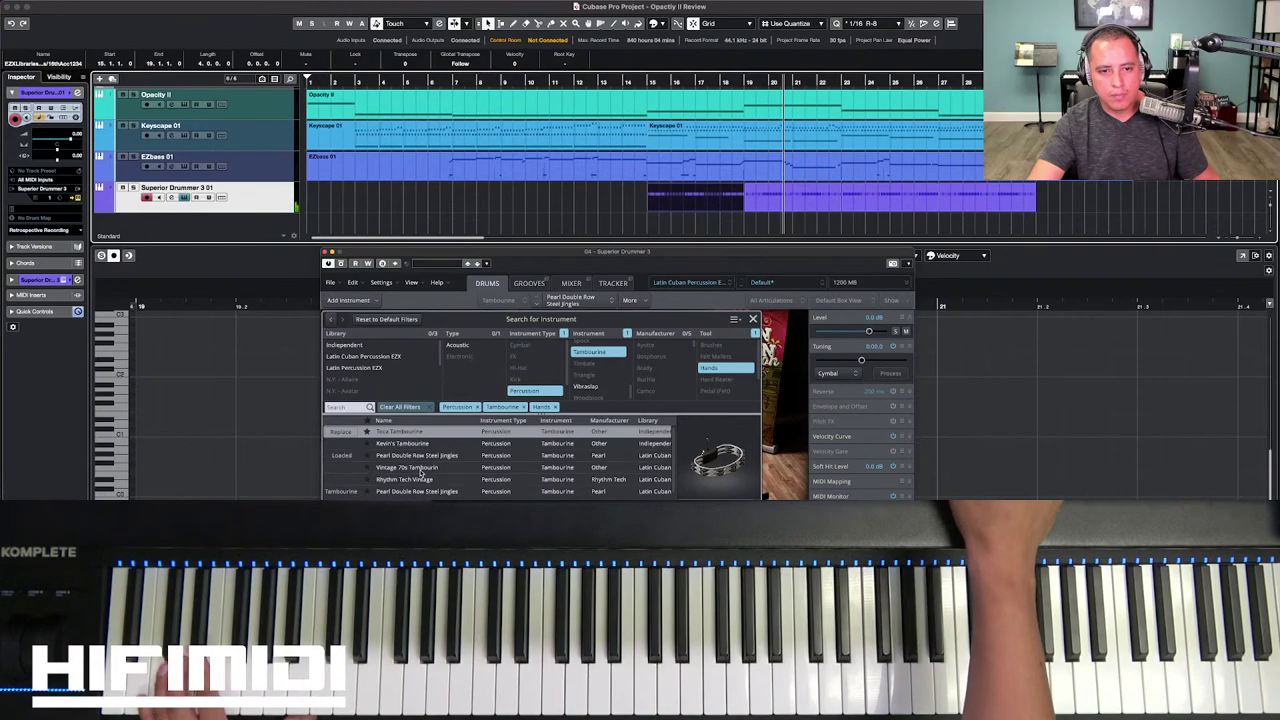
left_click(350, 433)
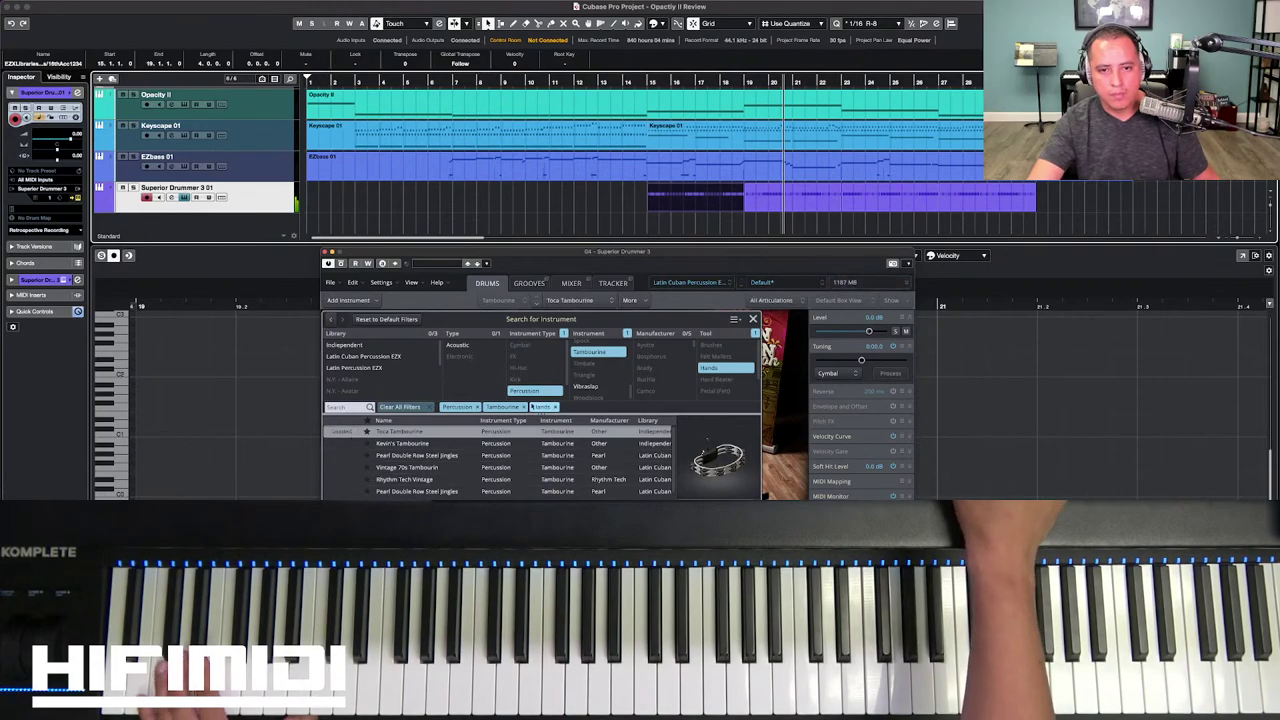
Step: Insert an EQ on the Tamb channel in the Superior Drummer 3 mixer and apply a low cut at about 3 kHz
left_click(529, 283)
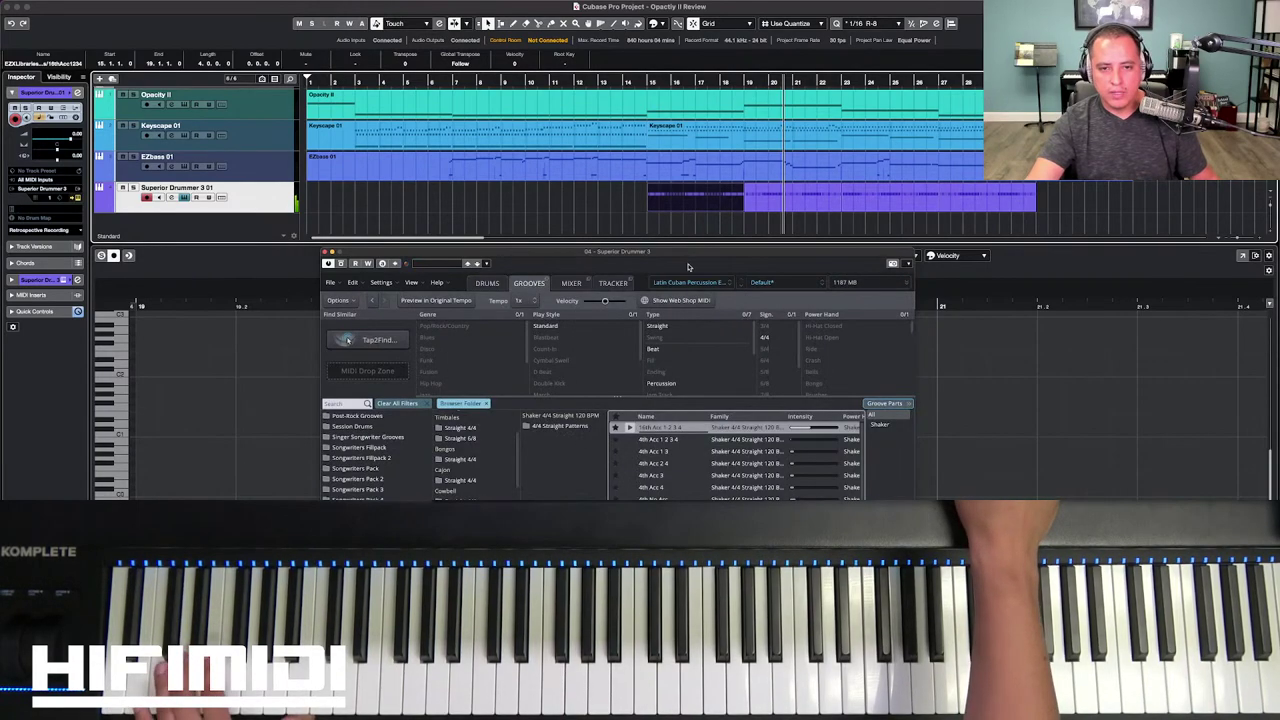
left_click(566, 284)
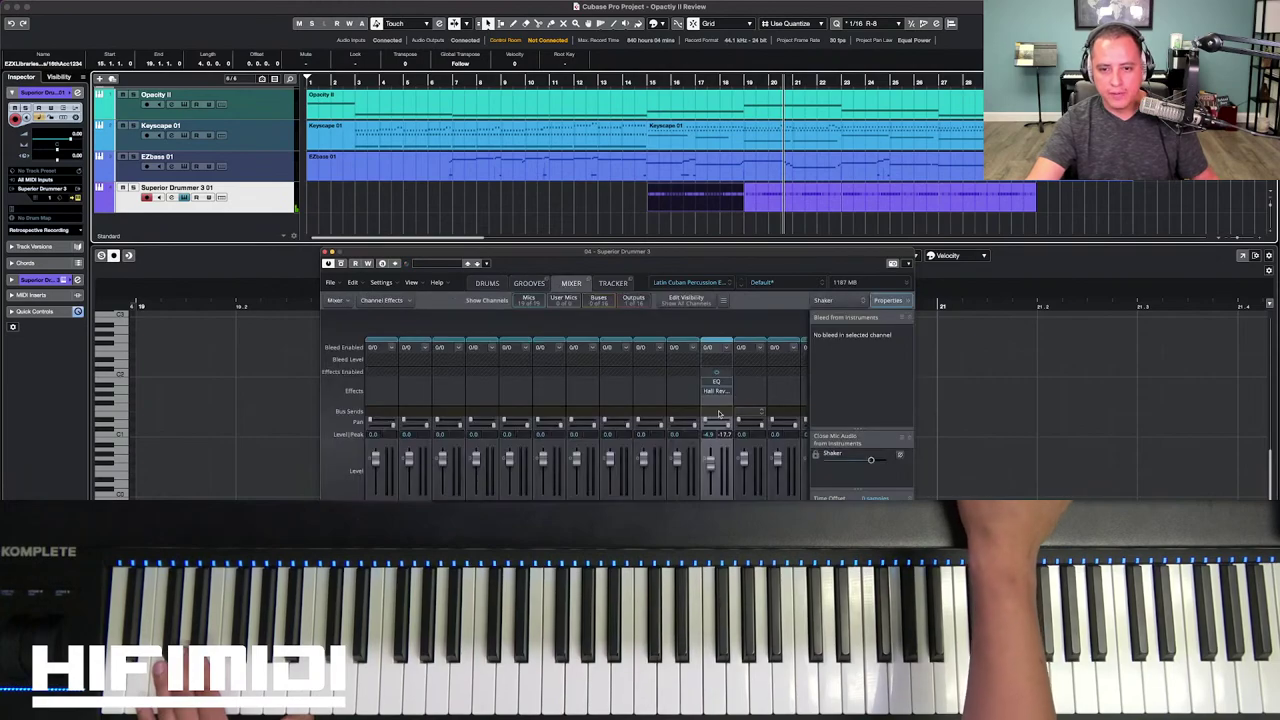
scroll(660, 440, "right", 3)
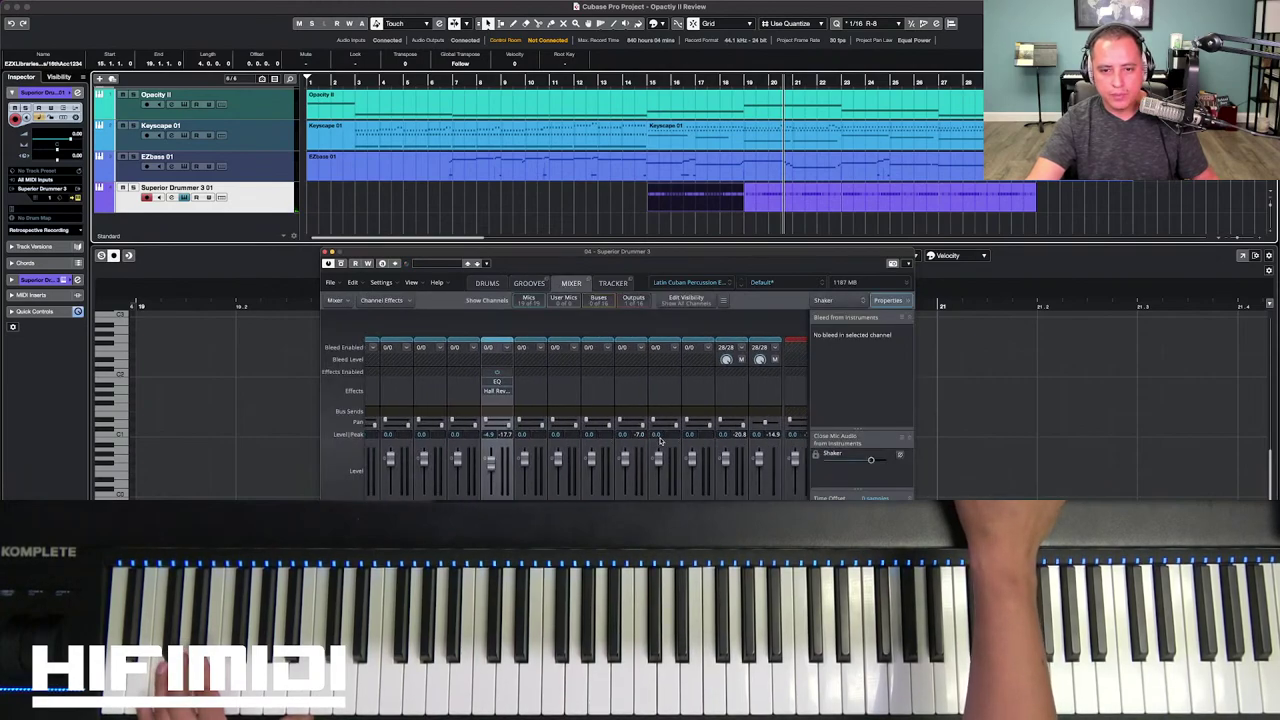
left_click(625, 386)
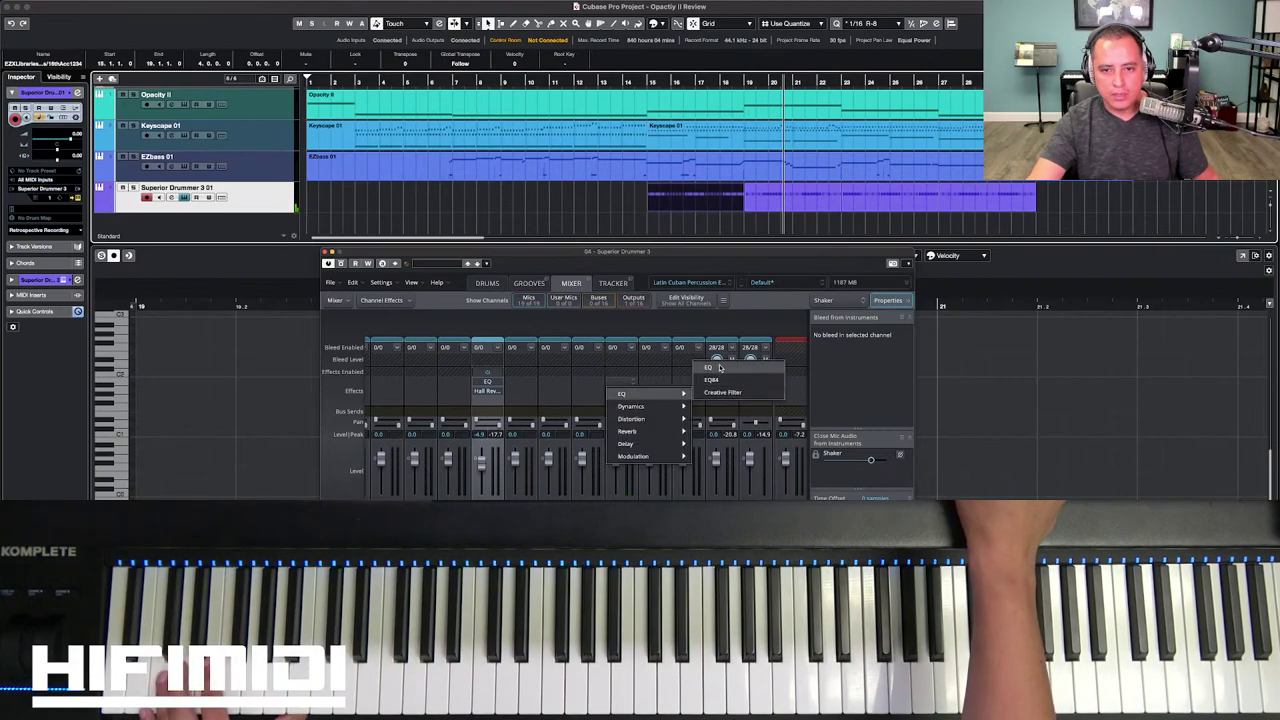
left_click(720, 369)
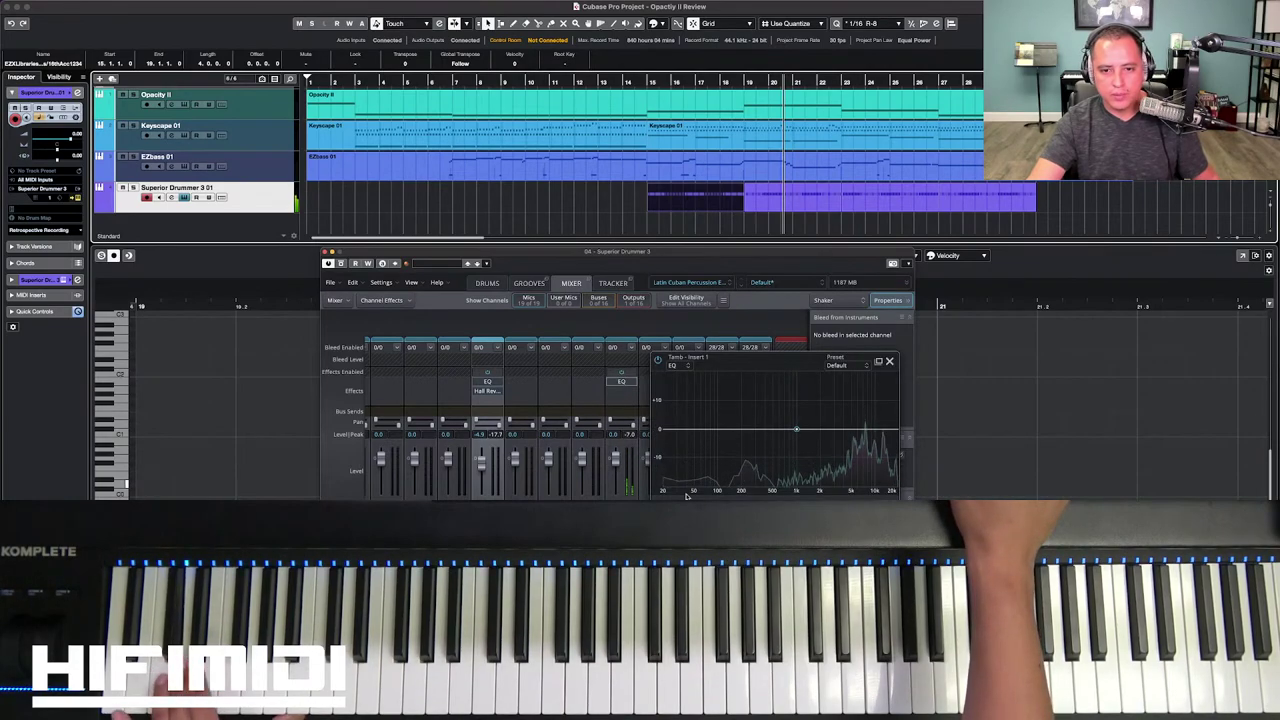
left_click(796, 430)
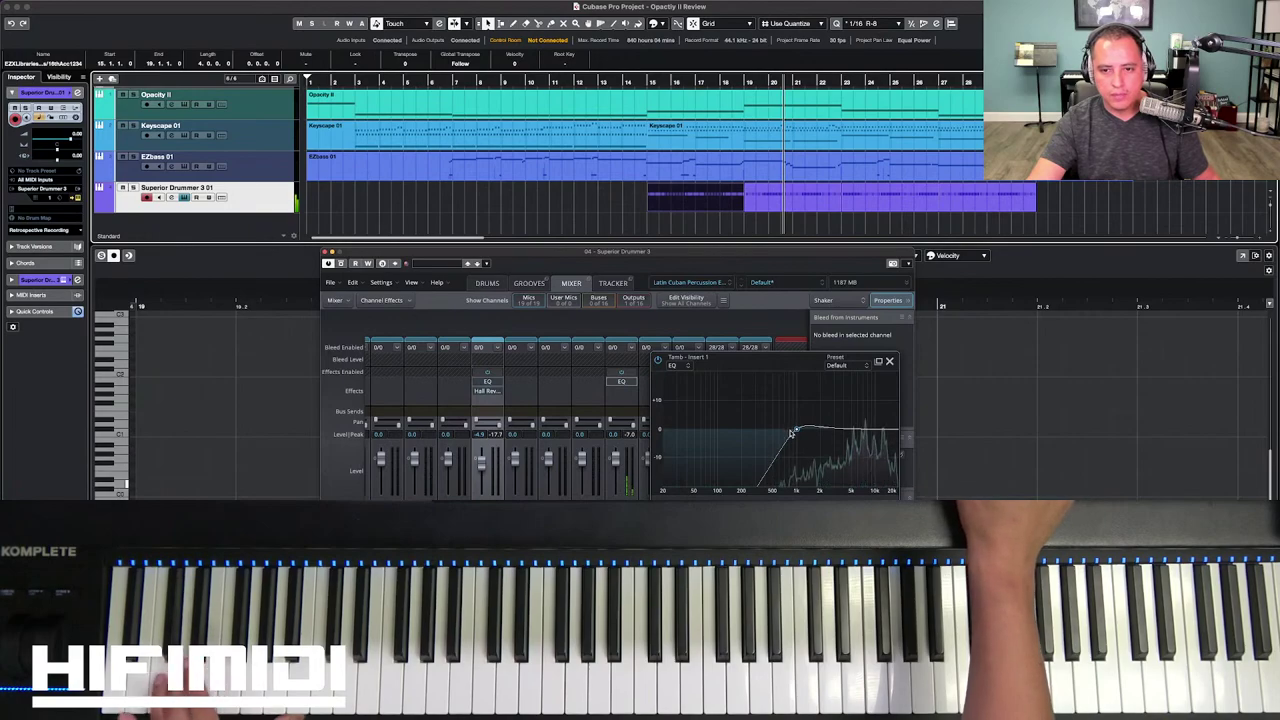
left_click_drag(796, 430, 830, 433)
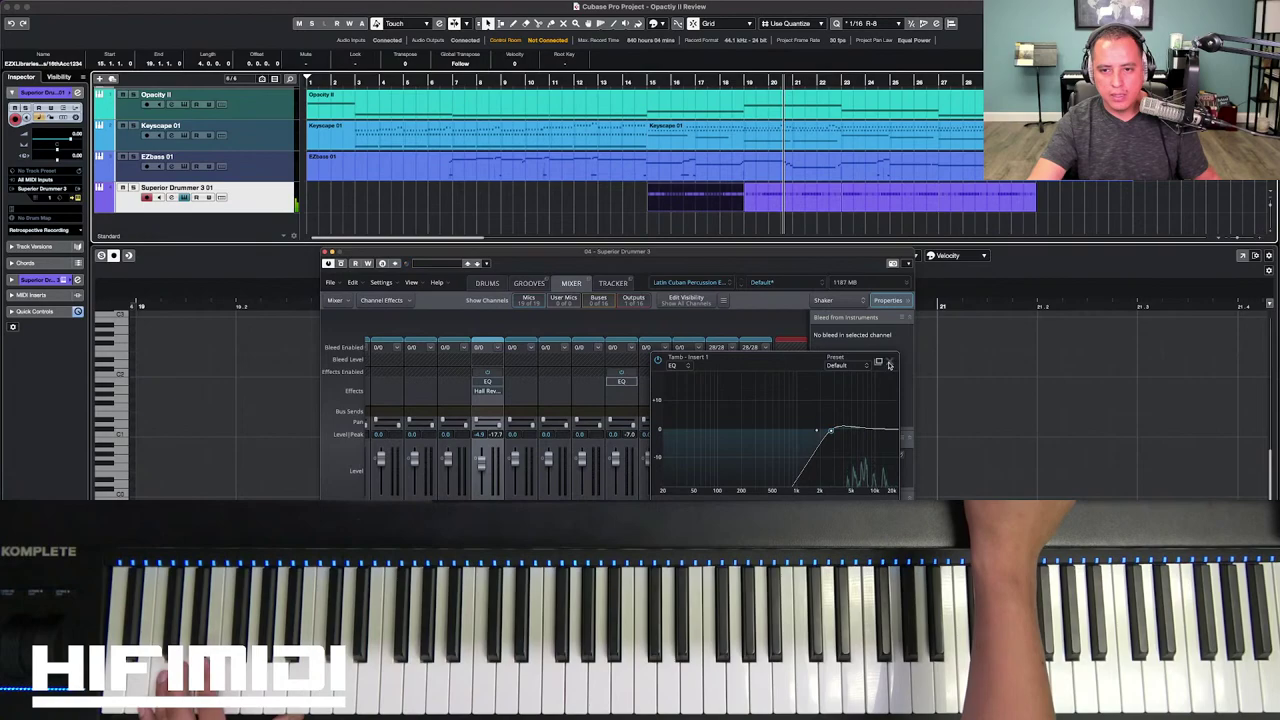
Step: Insert a Hall Reverb after the EQ on the Tamb channel, and close the Superior Drummer 3 window
left_click(621, 381)
left_click(629, 398)
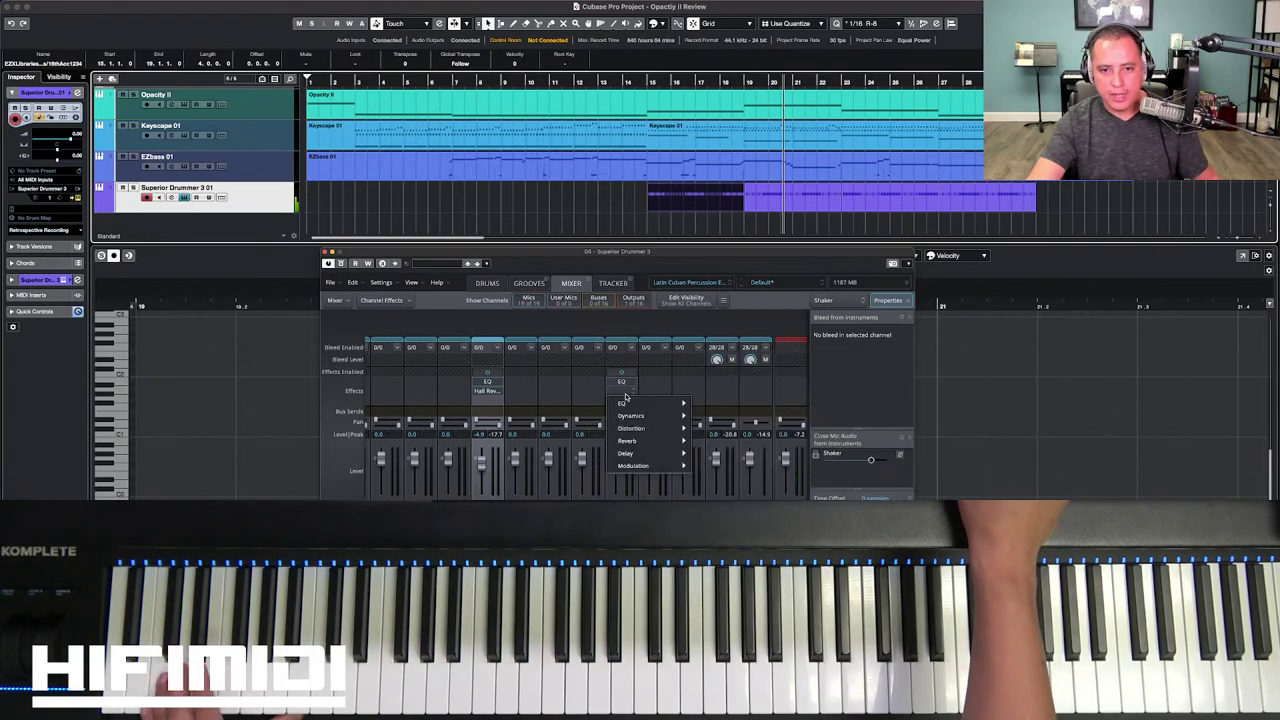
mouse_move(658, 455)
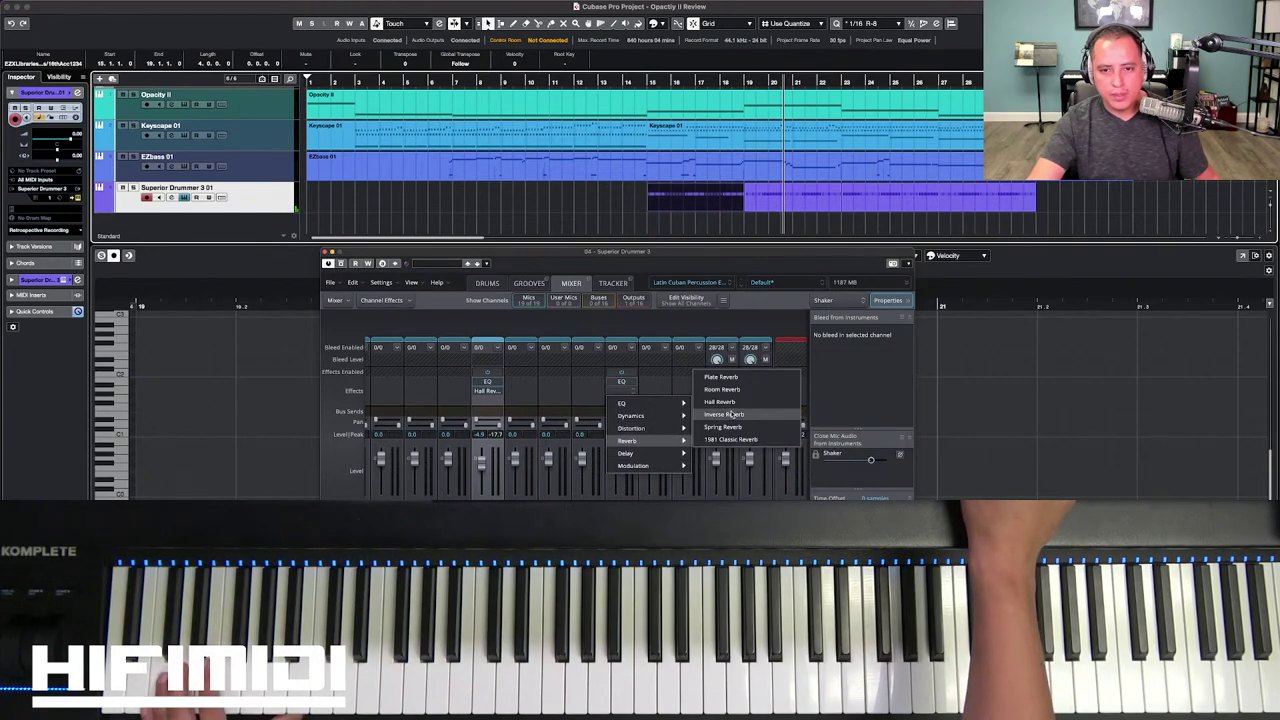
left_click(731, 405)
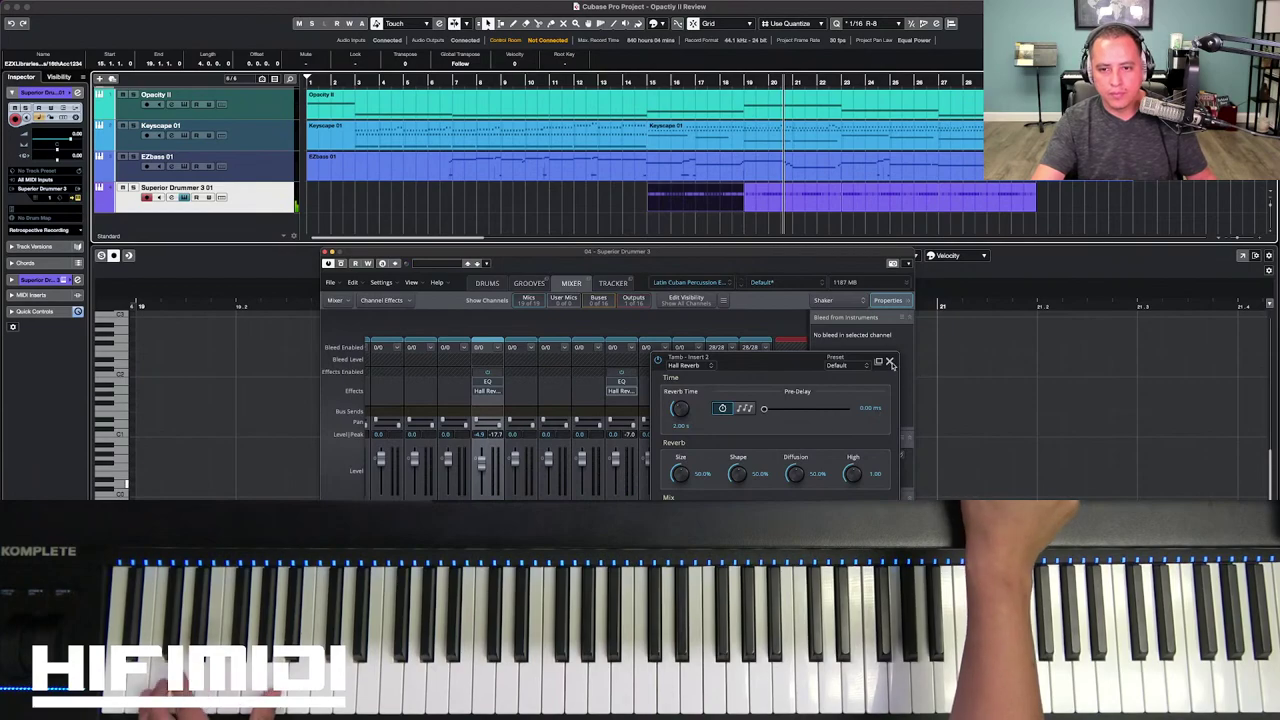
left_click(890, 362)
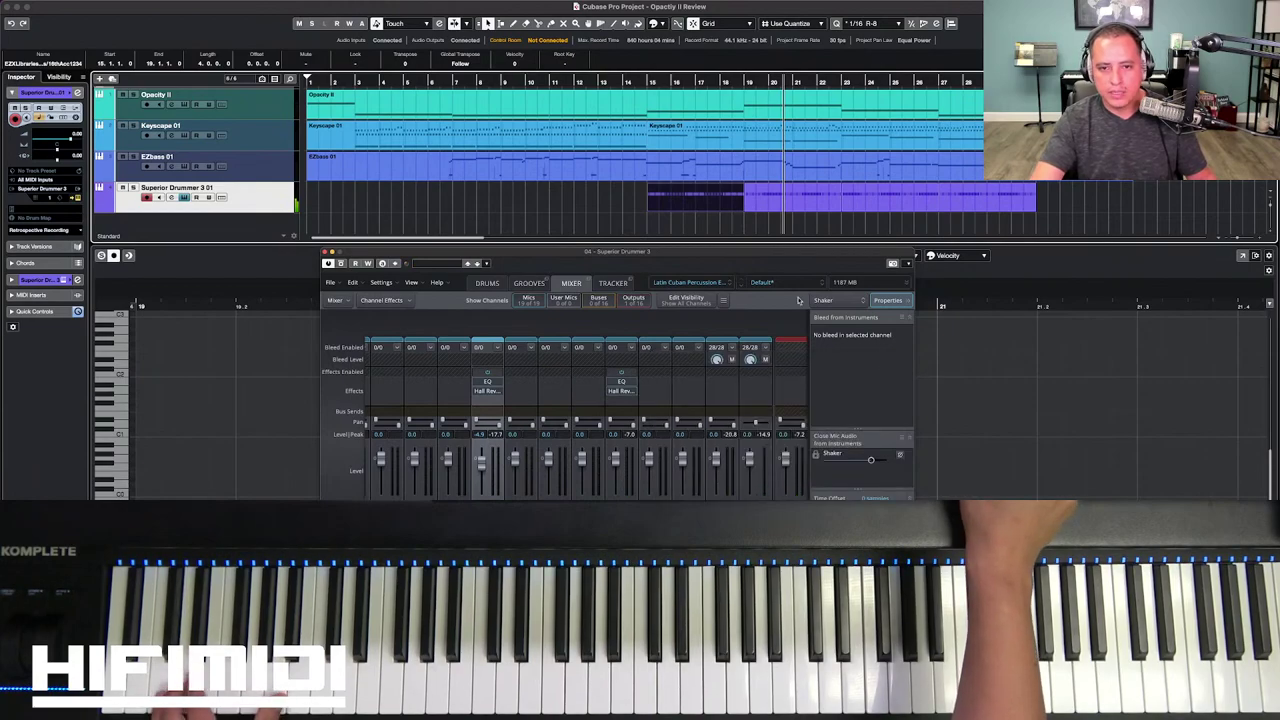
left_click(326, 253)
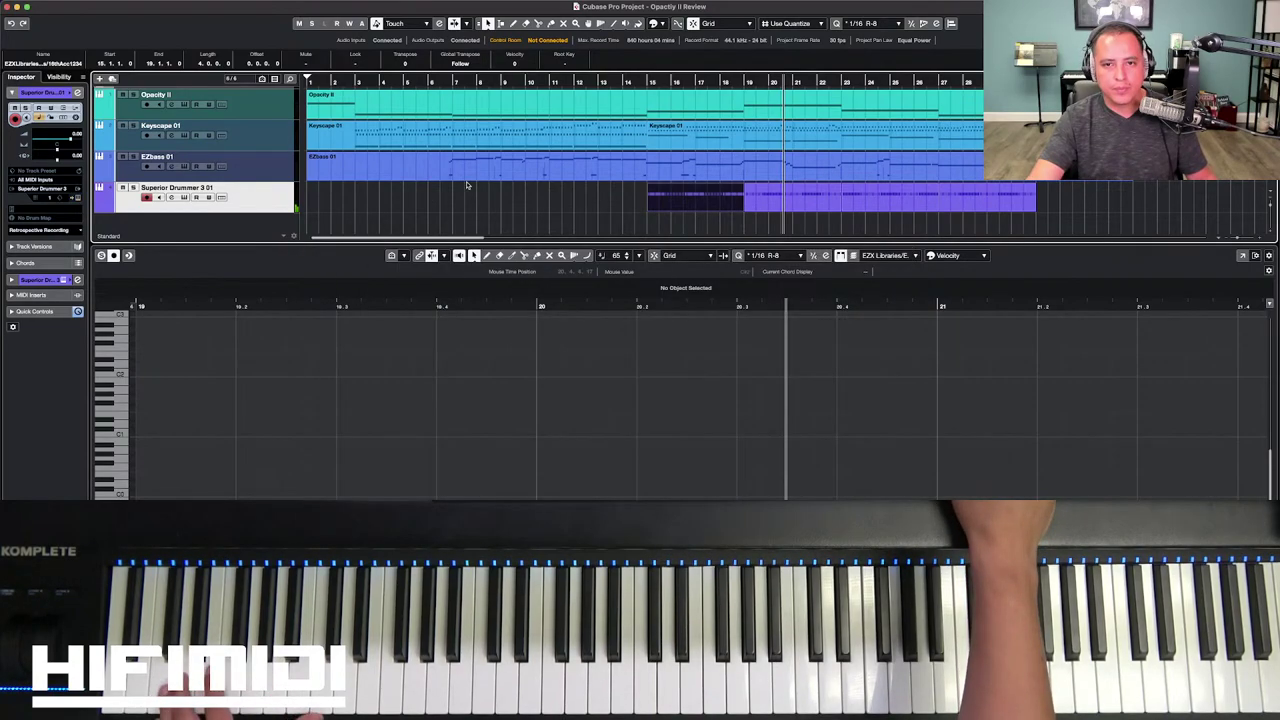
Step: Record a tambourine part on the Superior Drummer 3 track from bar 15 to bar 32, discarding the short first take
left_click(648, 82)
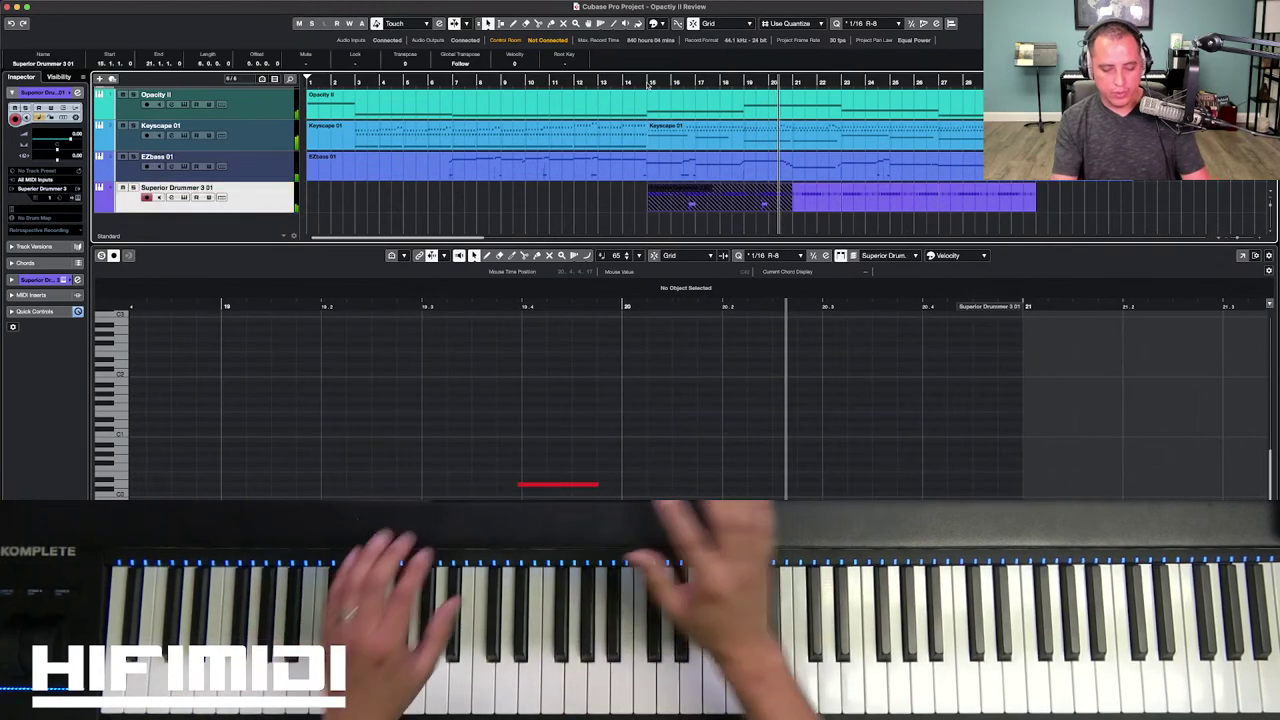
key("space")
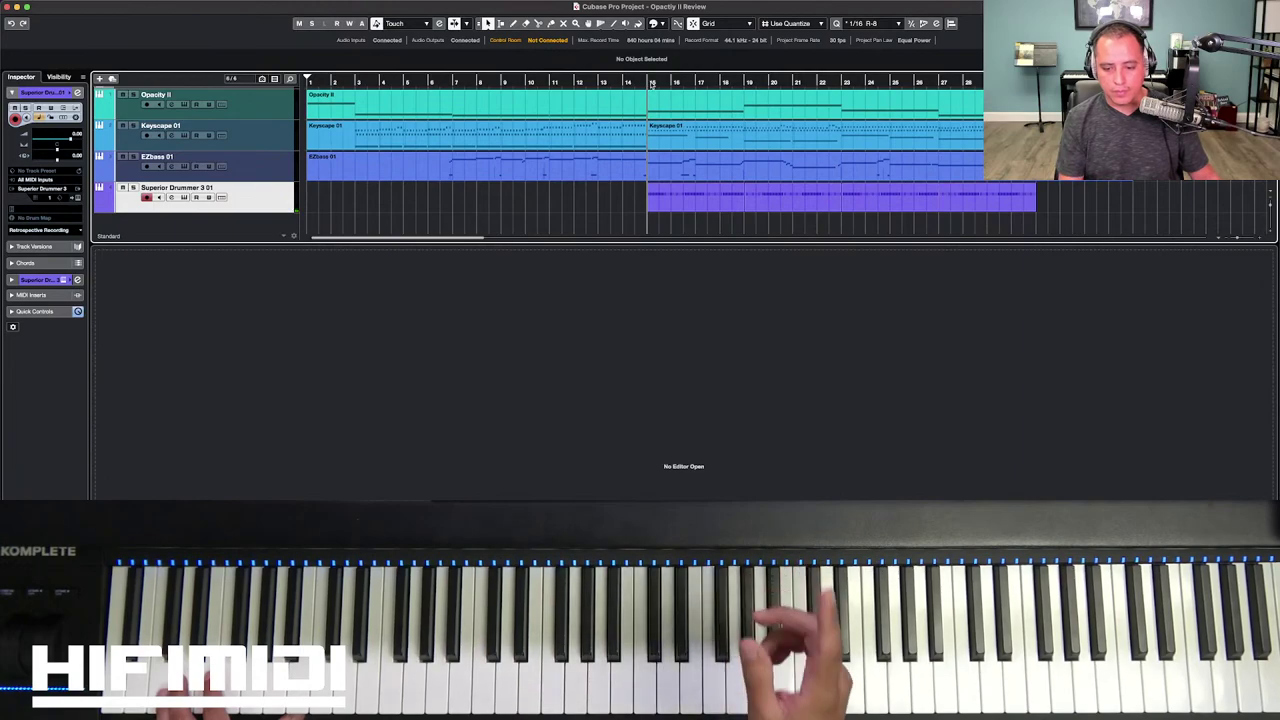
key("KP_Multiply")
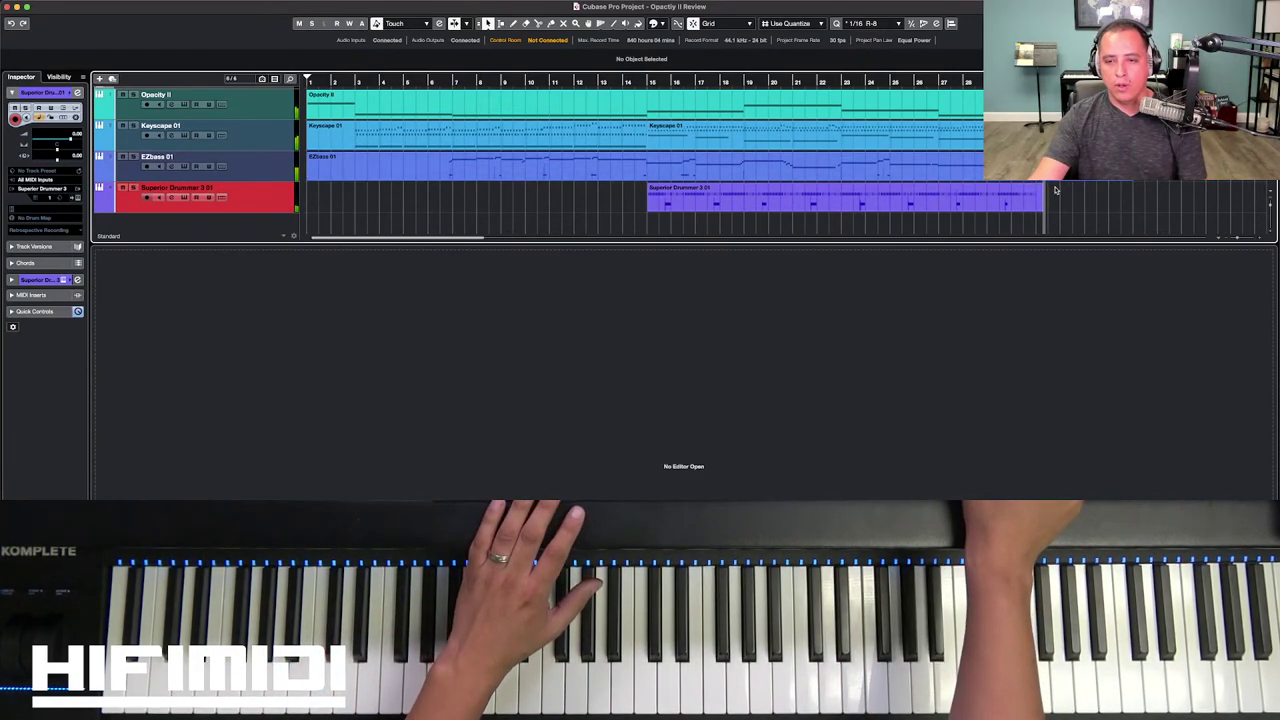
key("space")
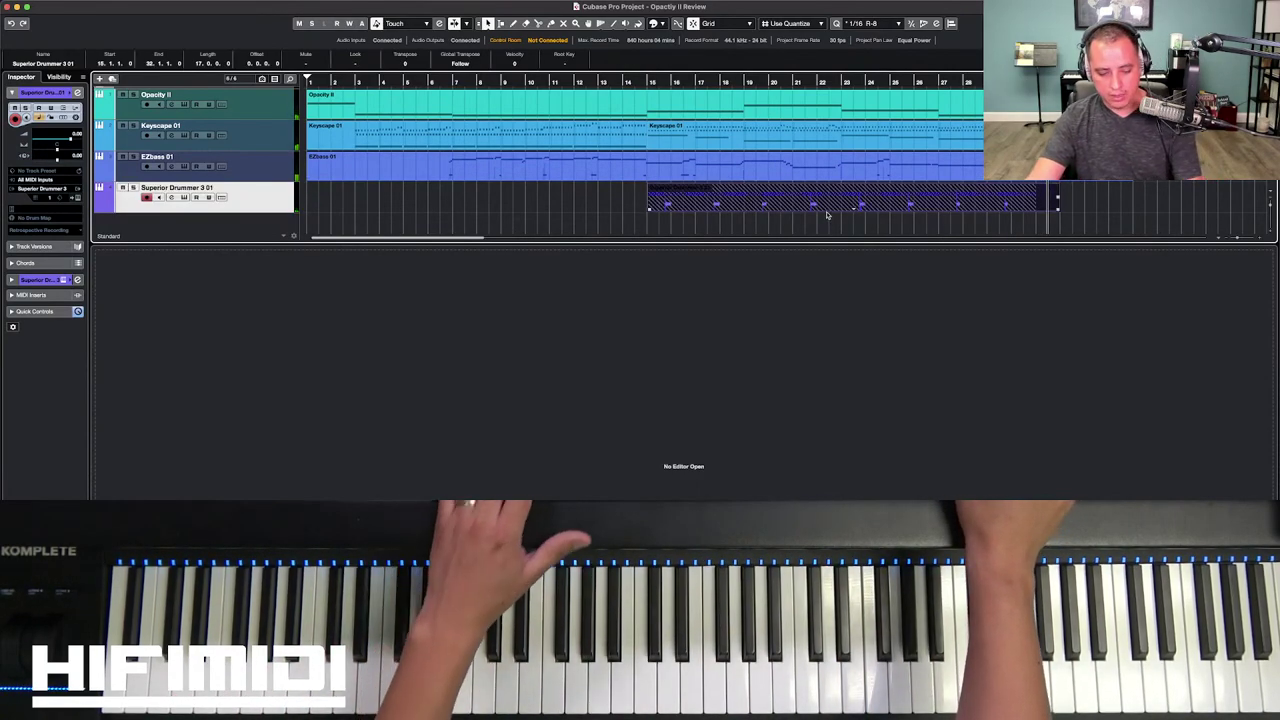
key("8")
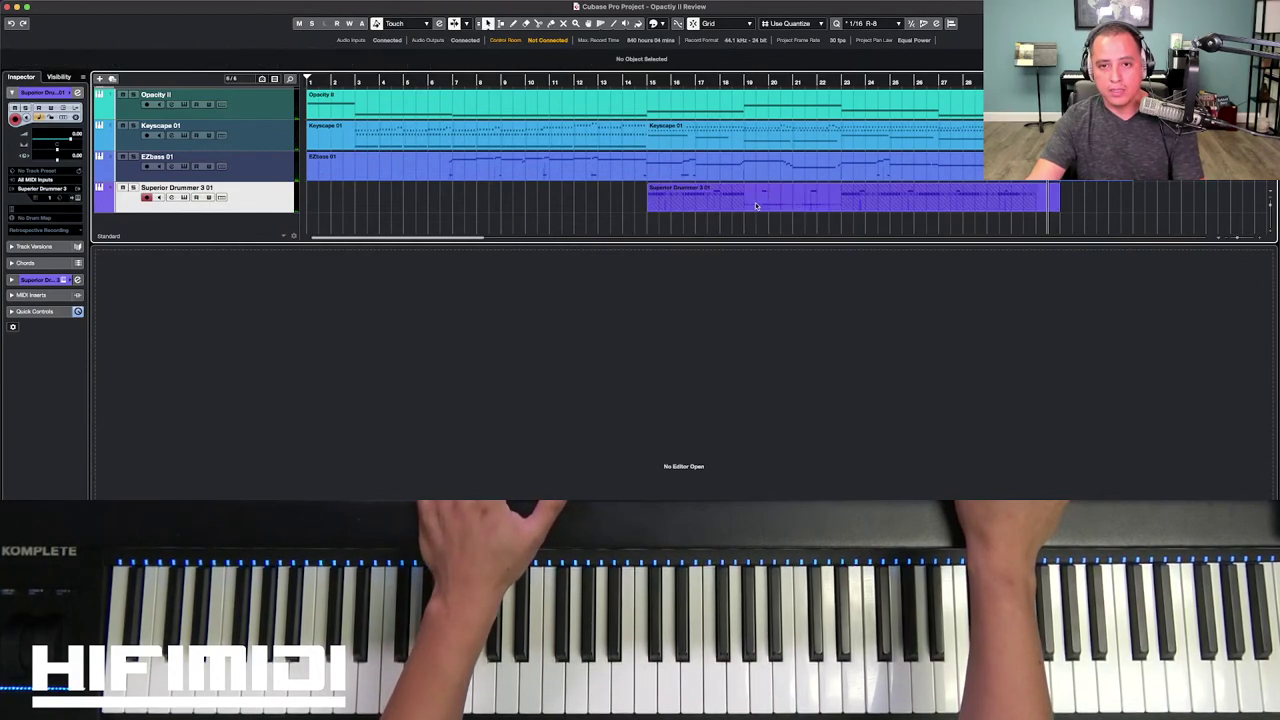
Step: Glue the selected Superior Drummer 3 parts from bar 15 to bar 32 into one continuous part
left_click(1025, 208)
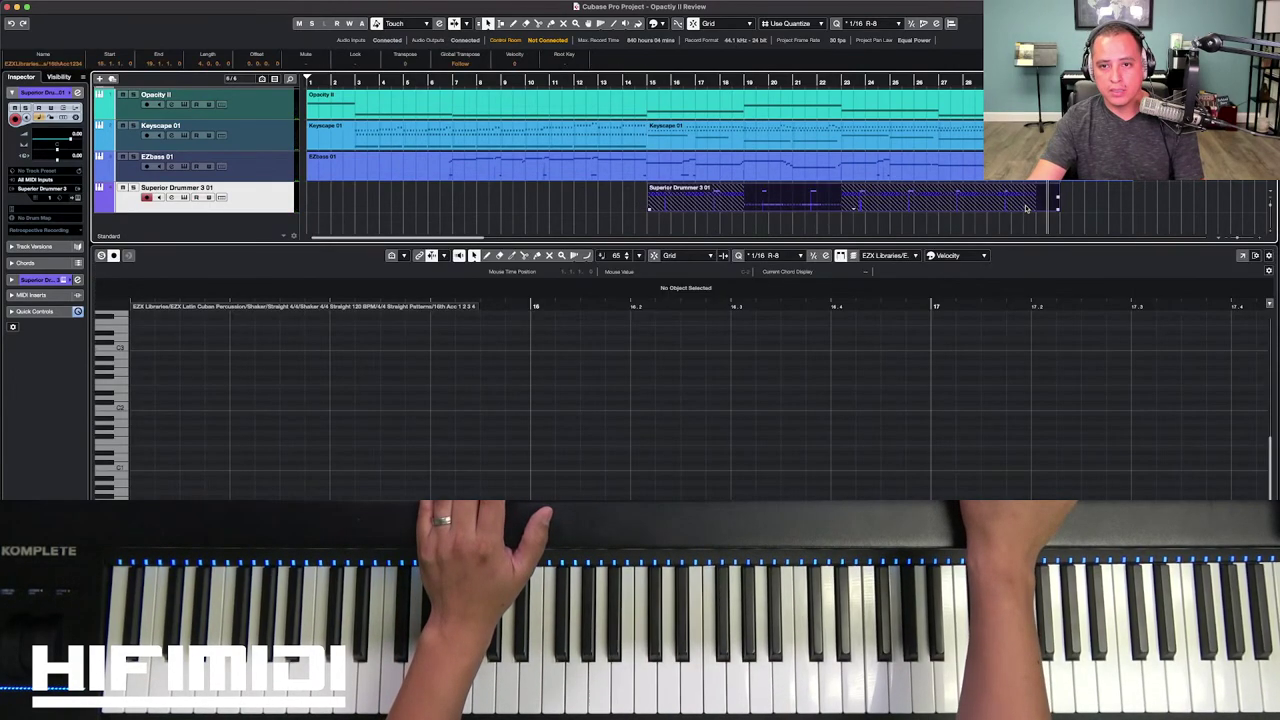
key("g")
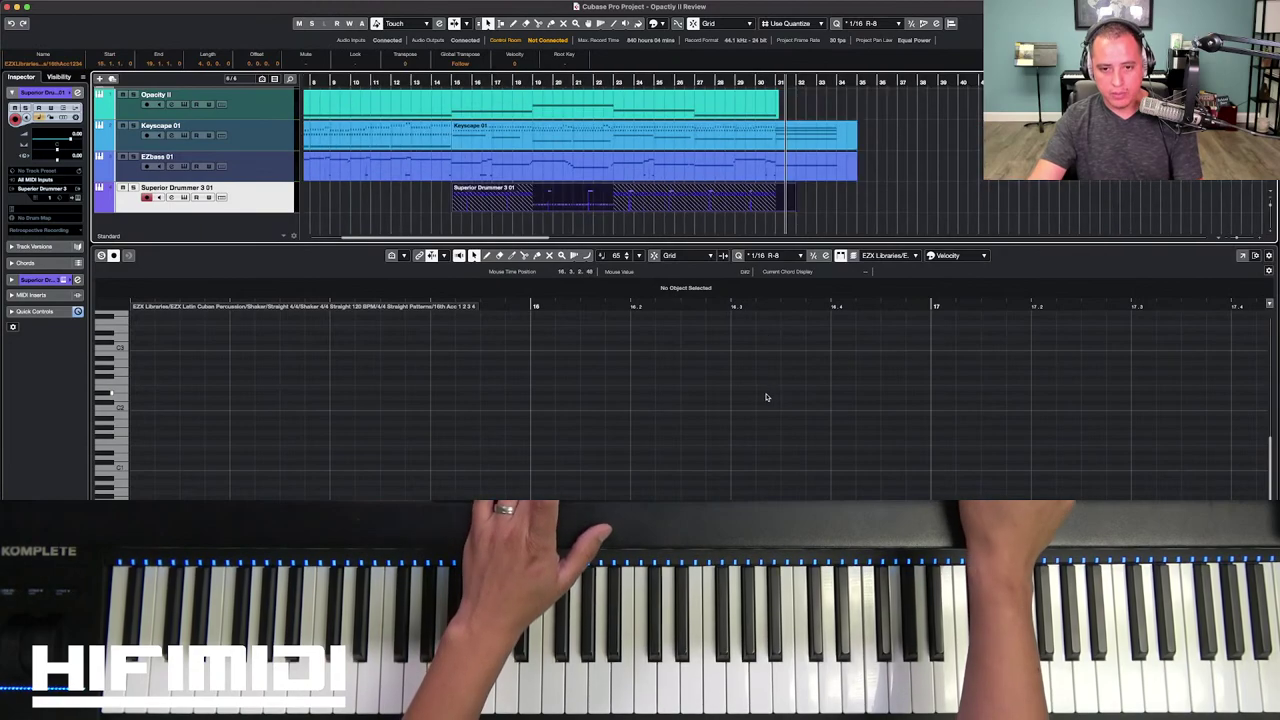
left_click_drag(728, 199, 729, 203)
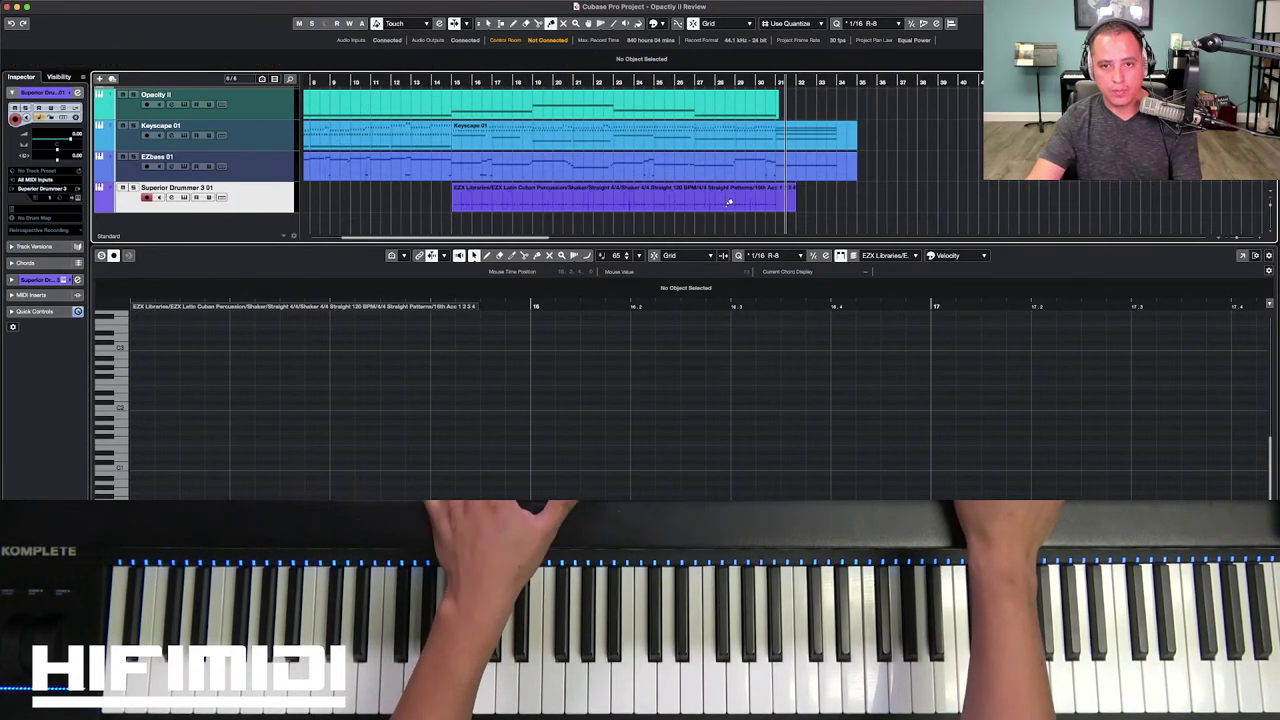
left_click(729, 203)
Step: Select the recorded tambourine notes inside the joined Superior Drummer 3 part and quantize them
scroll(614, 457, "right", 5)
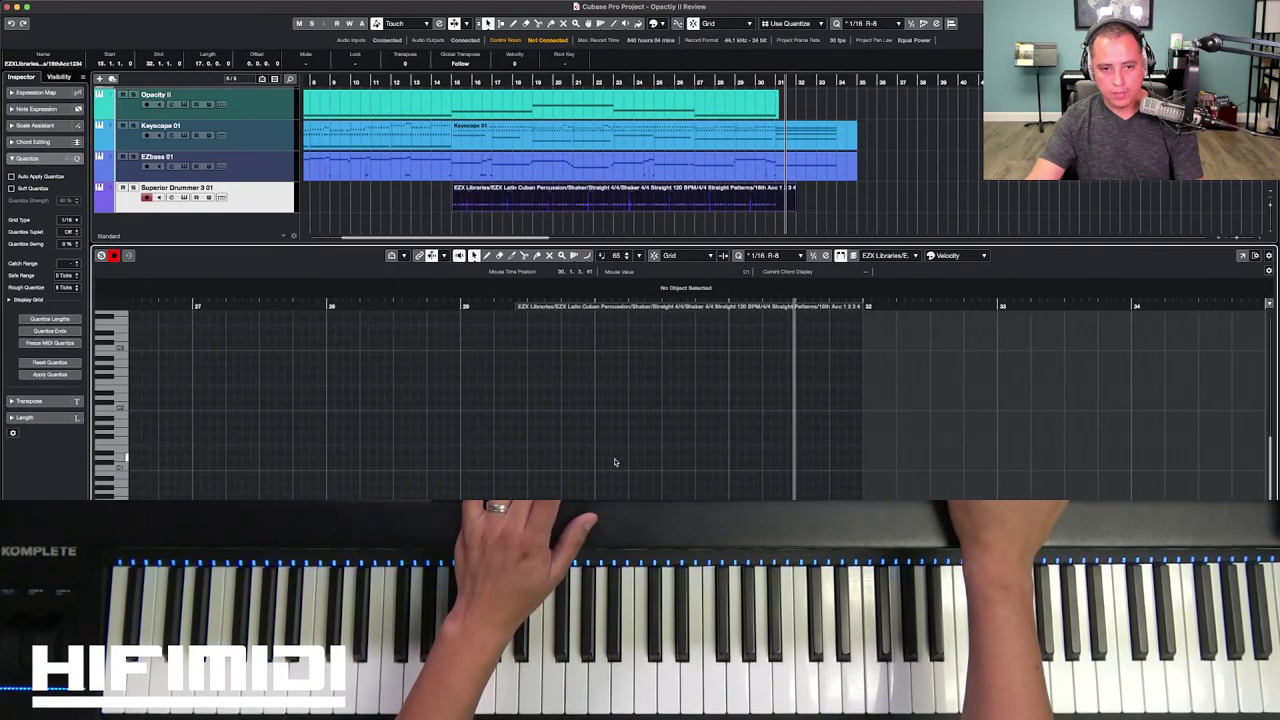
key("g")
key("g")
key("g")
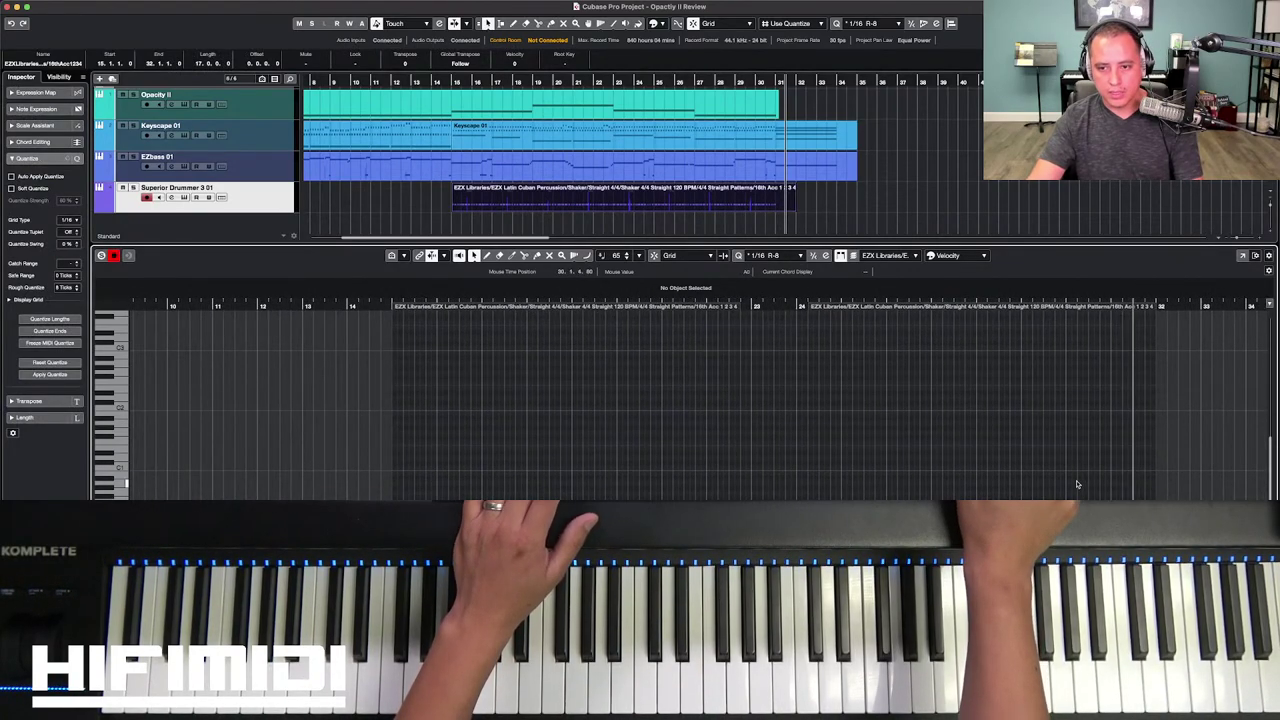
left_click_drag(1077, 484, 604, 498)
left_click_drag(444, 499, 442, 499)
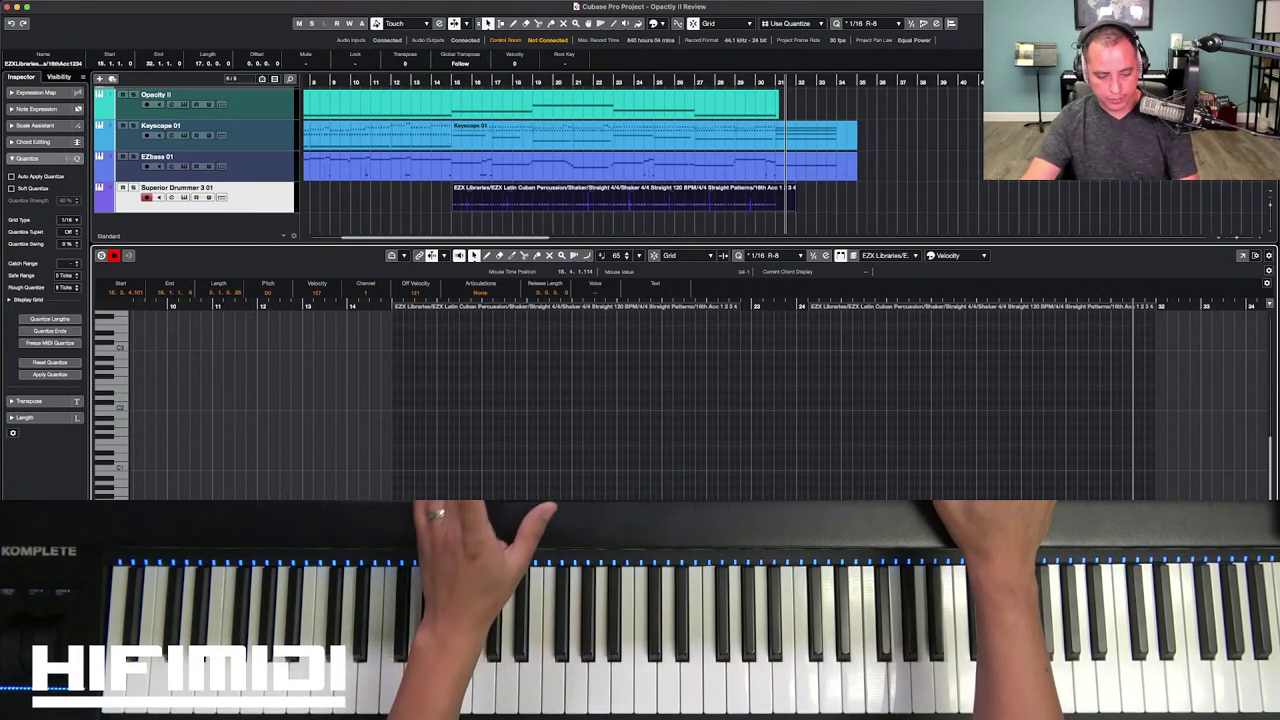
left_click(914, 181)
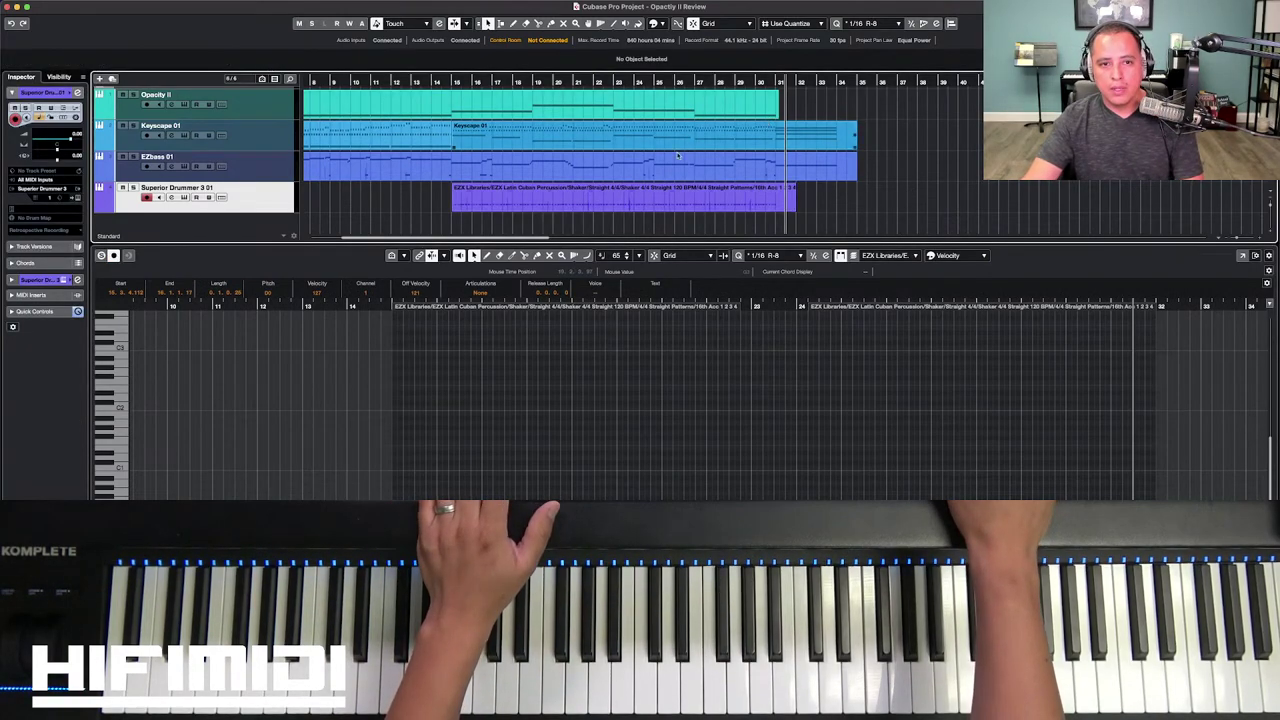
Step: Solo the EZbass track, open its part and audition the notes around bars 29 to 32, ending with solo off and the editor closed
left_click(133, 158)
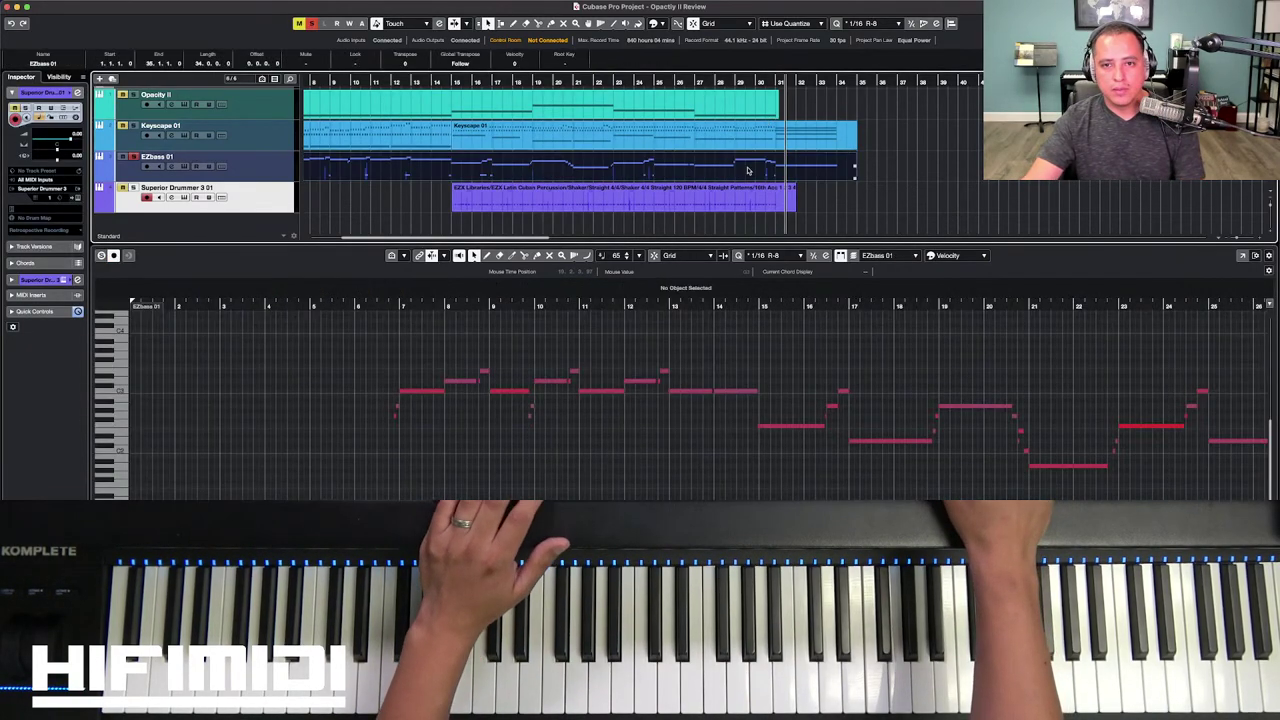
key("h")
key("h")
key("h")
key("h")
key("h")
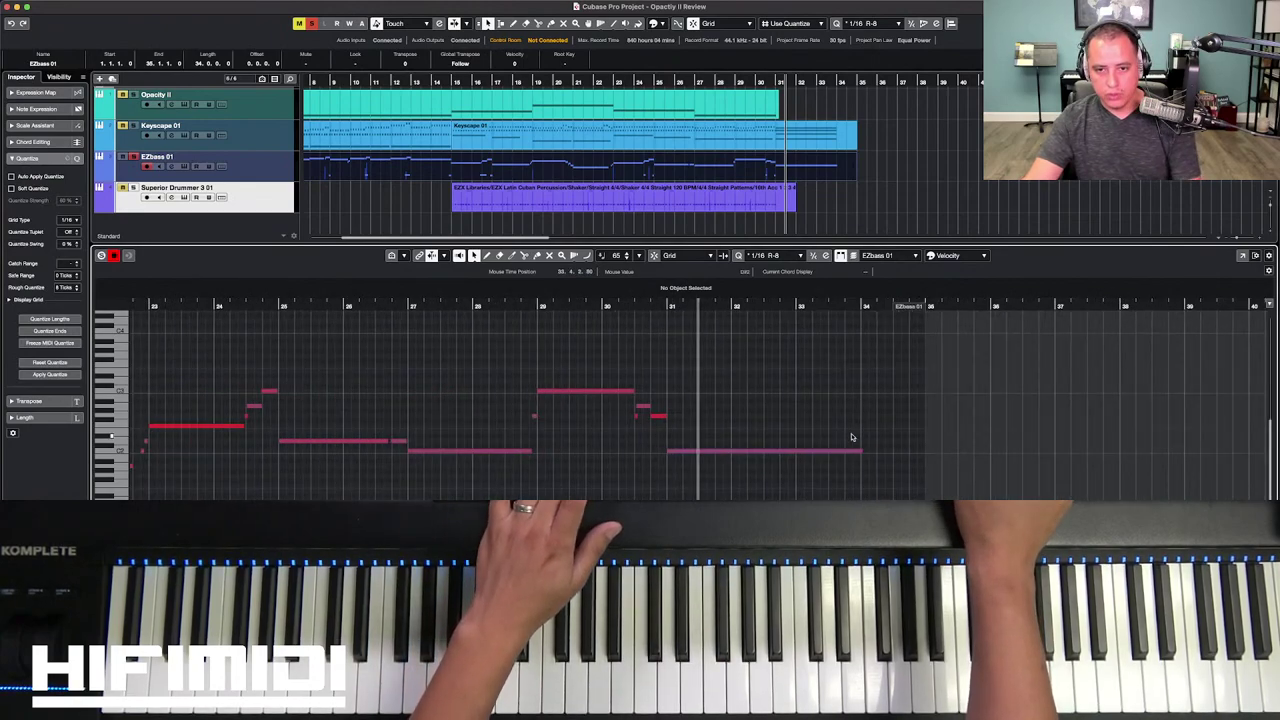
key("h")
left_click(283, 302)
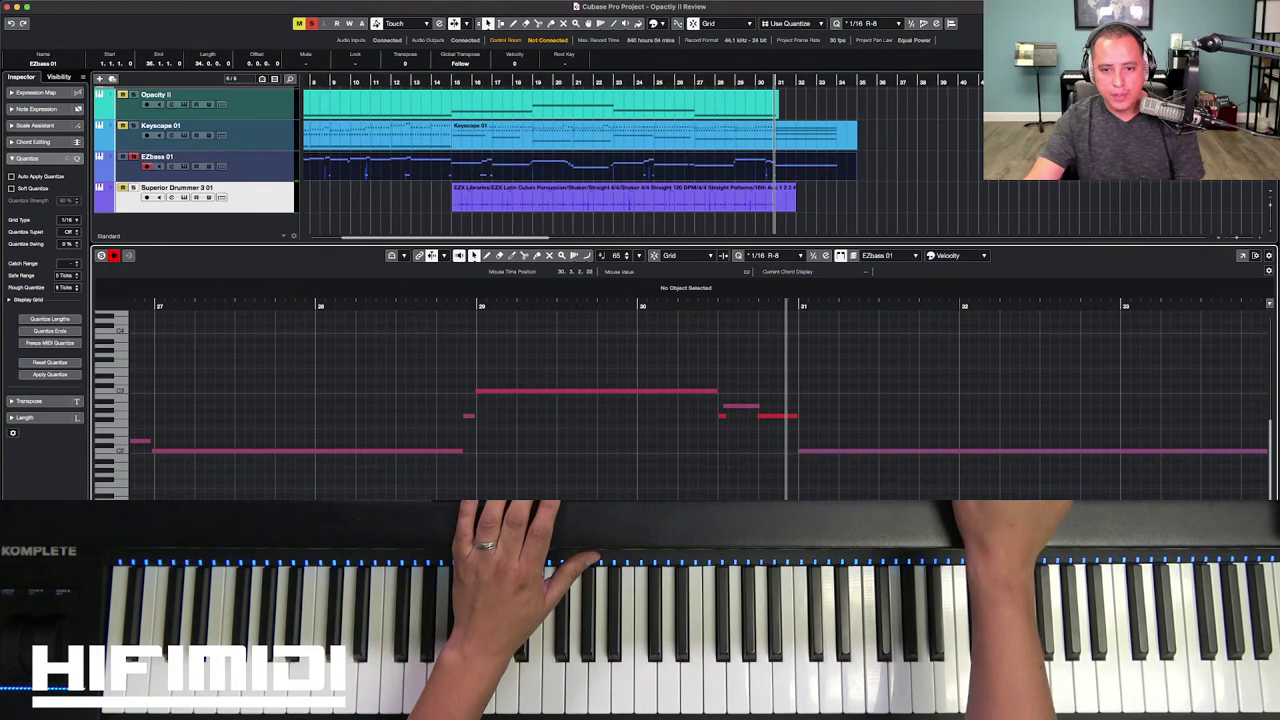
left_click(701, 383)
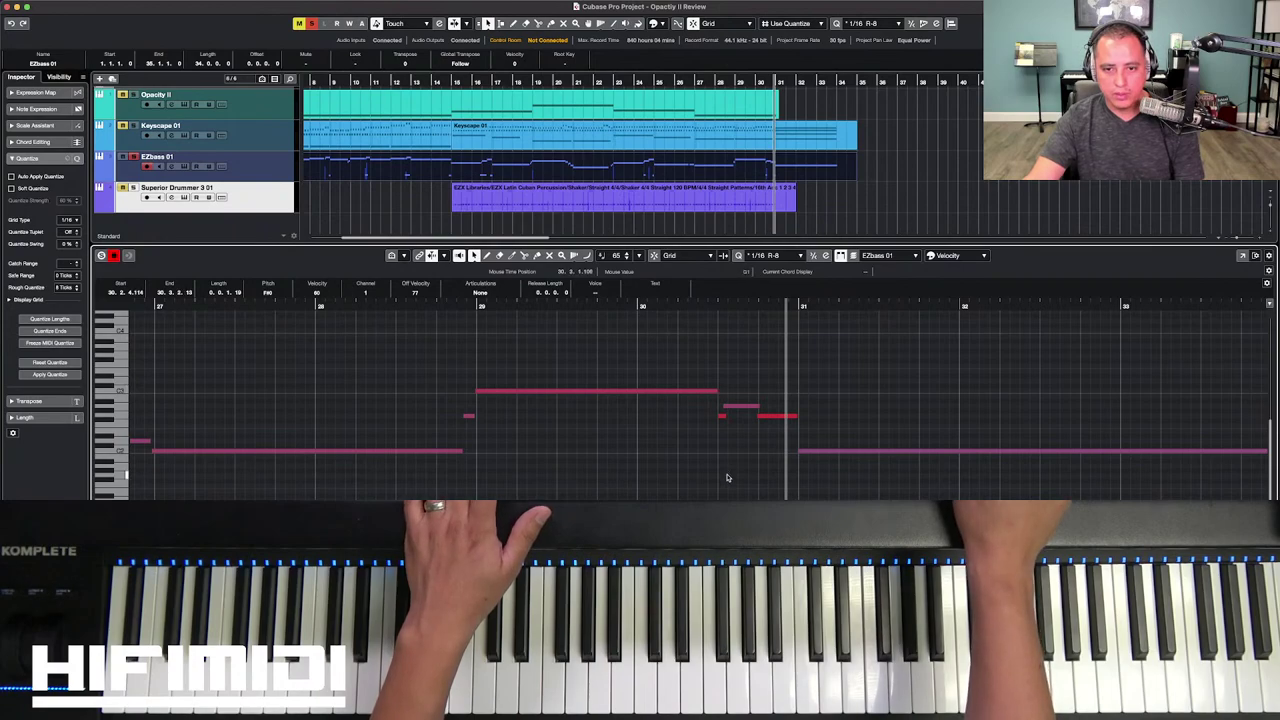
left_click(479, 307)
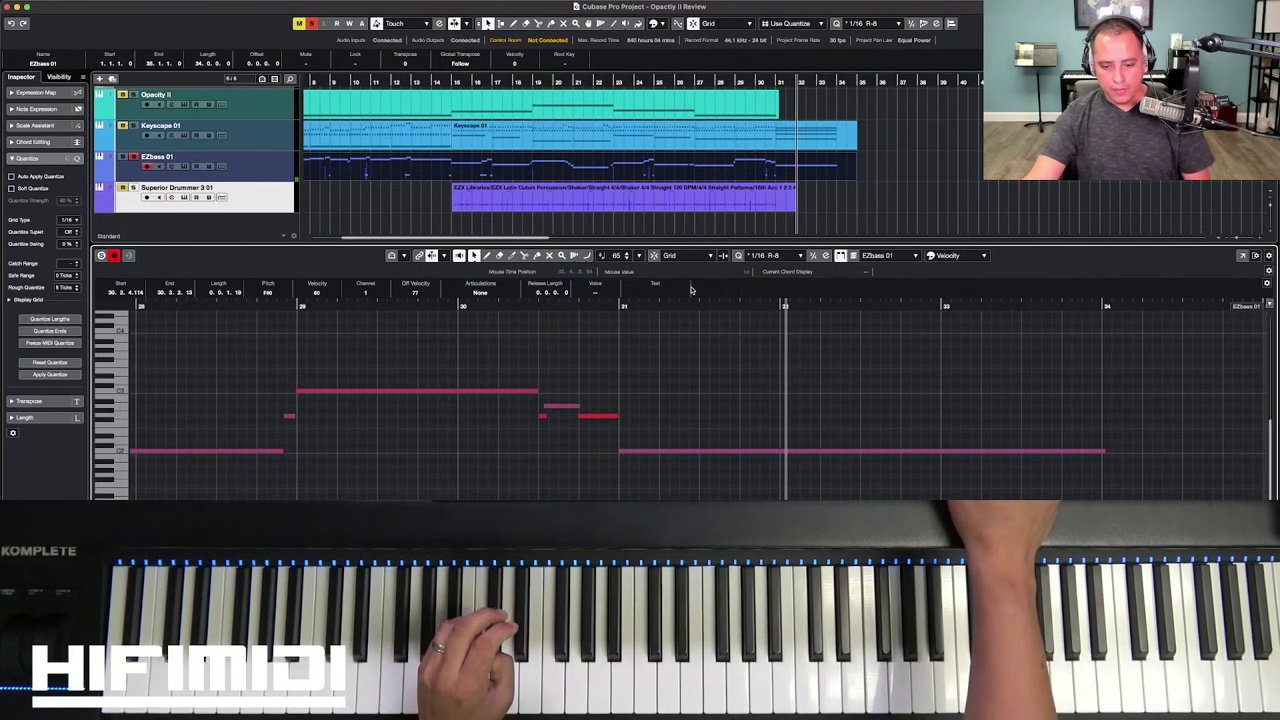
left_click(901, 192)
key("super+alt+e")
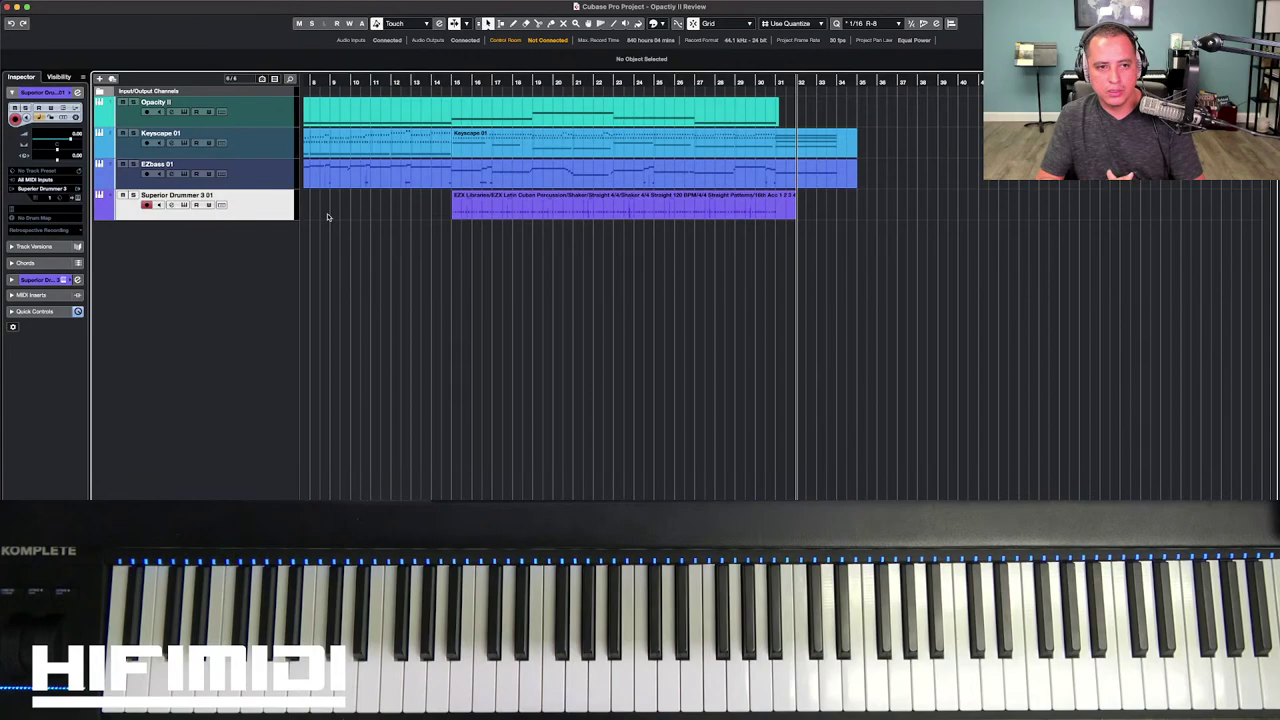
Step: Add one Kontakt instrument track below Superior Drummer 3, routed to Stereo Out
double_click(327, 217)
left_click(677, 293)
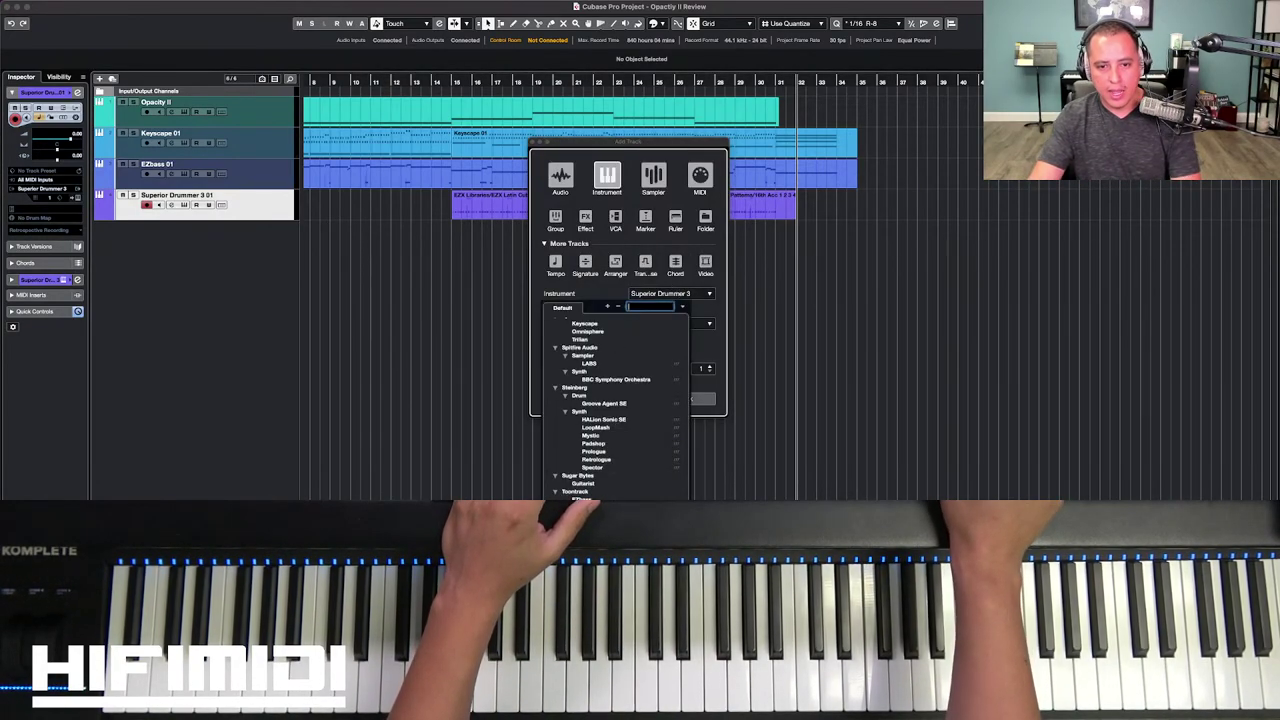
scroll(615, 482, "down", 2)
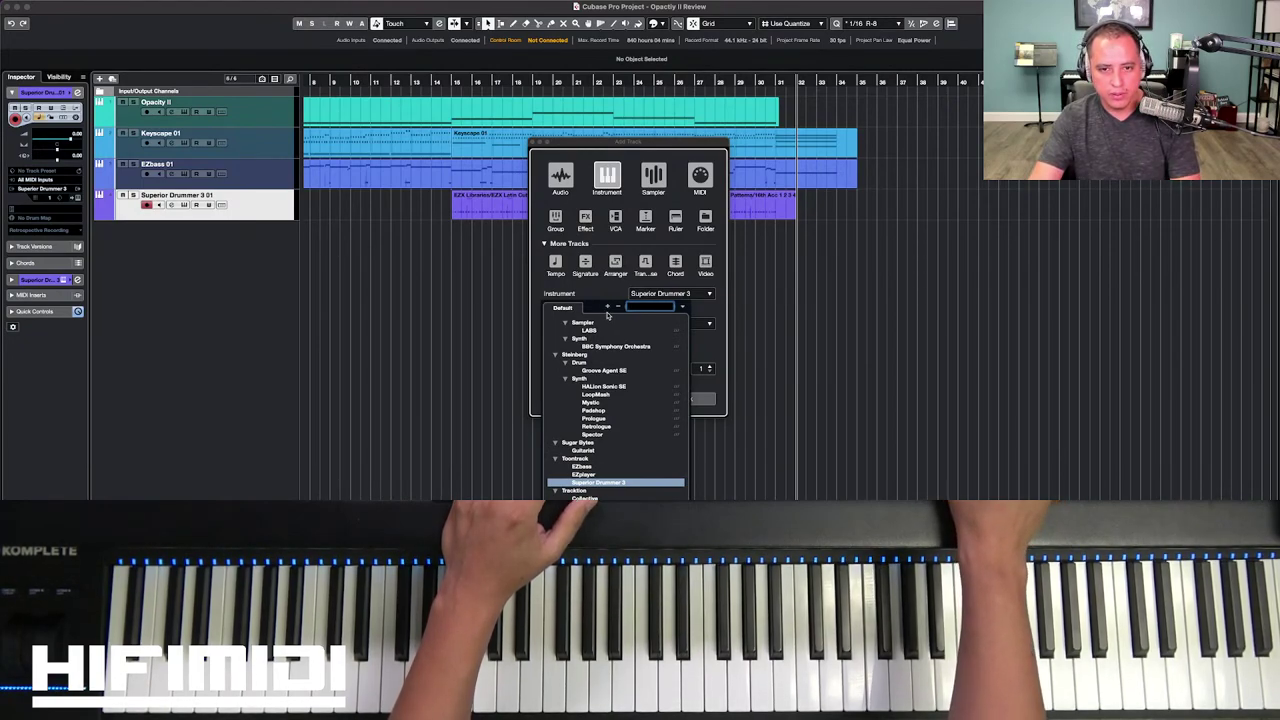
left_click(617, 306)
left_click(576, 389)
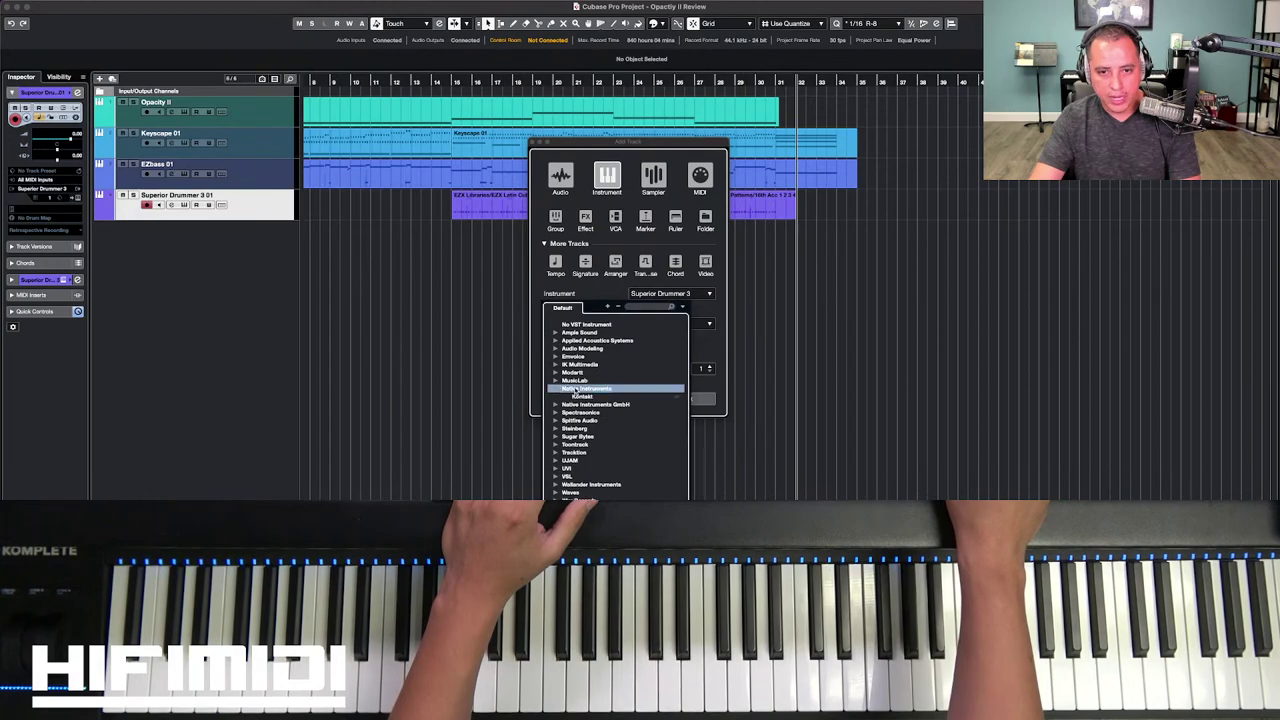
left_click(581, 396)
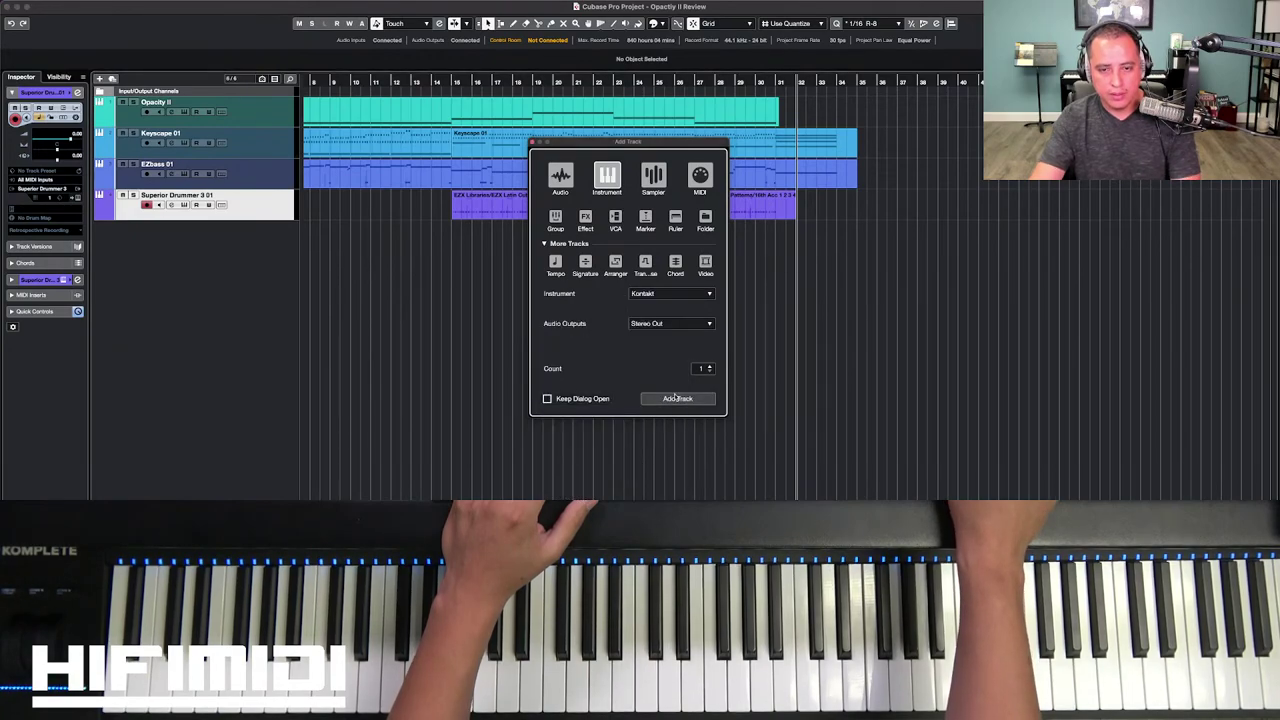
left_click(661, 399)
Step: Search the Kontakt libraries for "drummer" and load Stadium Kit - Full.nki from Studio Drummer
left_click(644, 193)
left_click(650, 205)
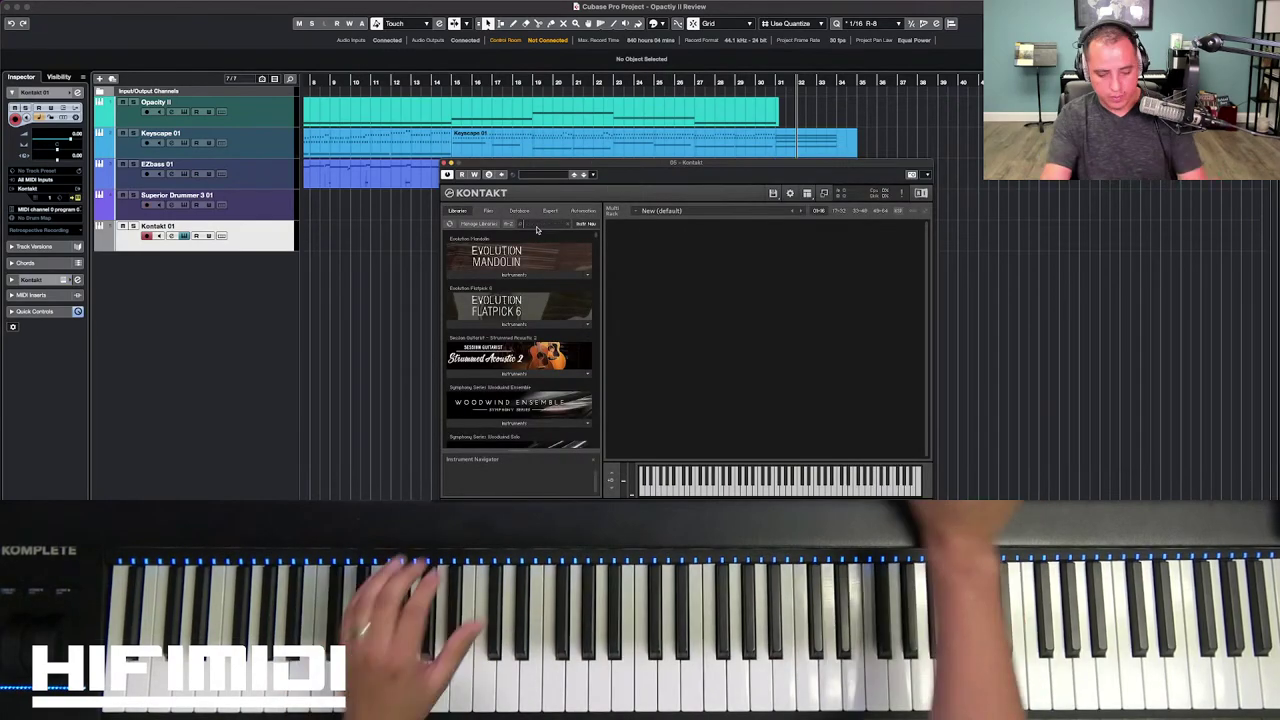
type("drummer")
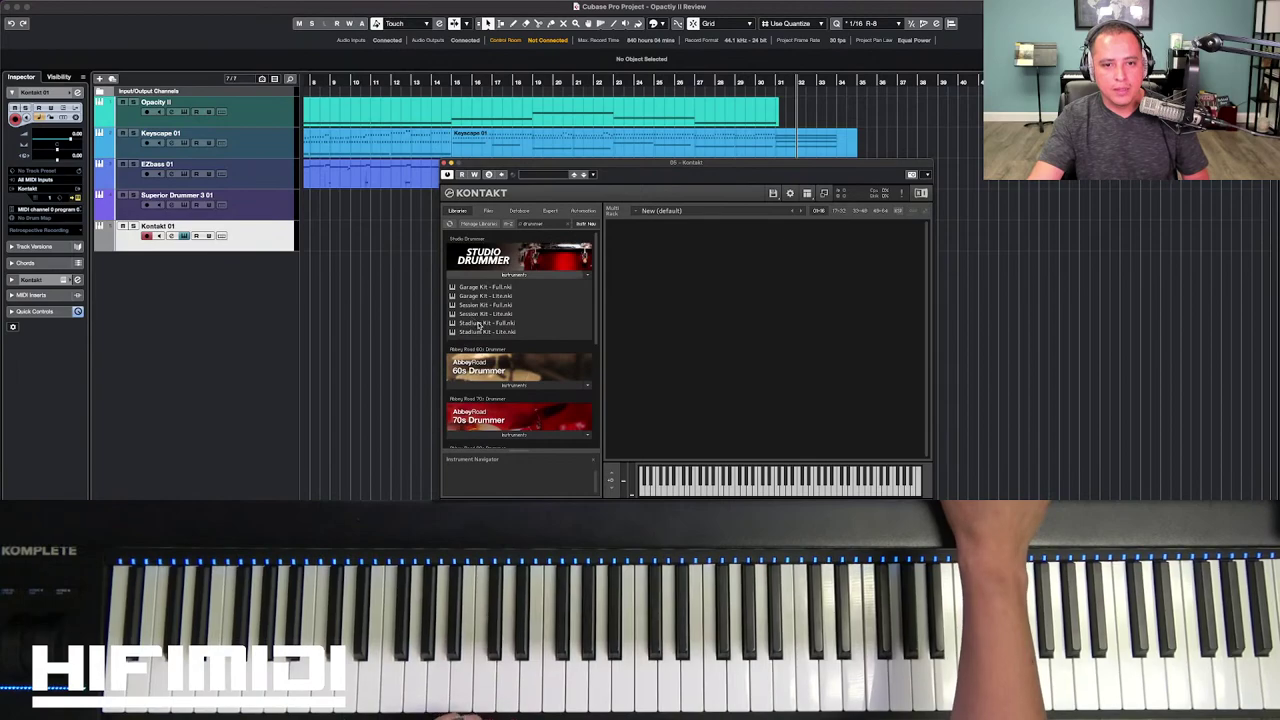
left_click(479, 323)
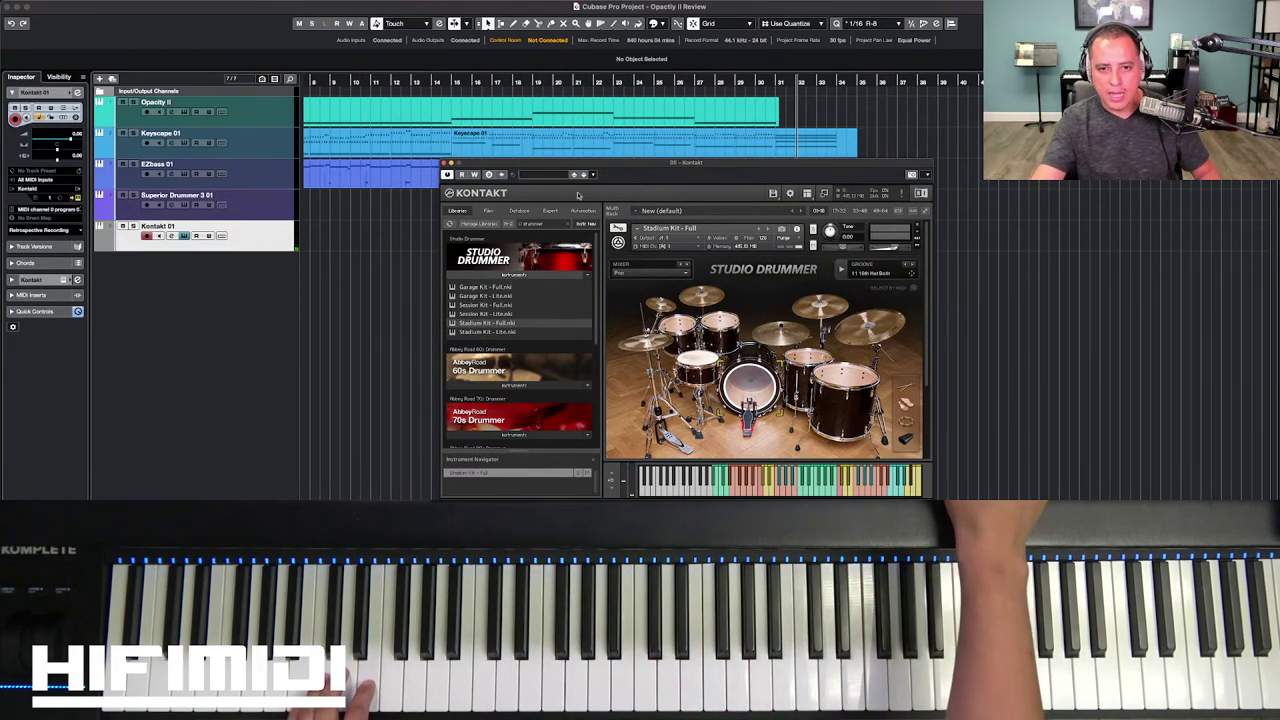
Step: Set the Stadium Kit's mixer preset to Ballad and close the Kontakt window
left_click(686, 272)
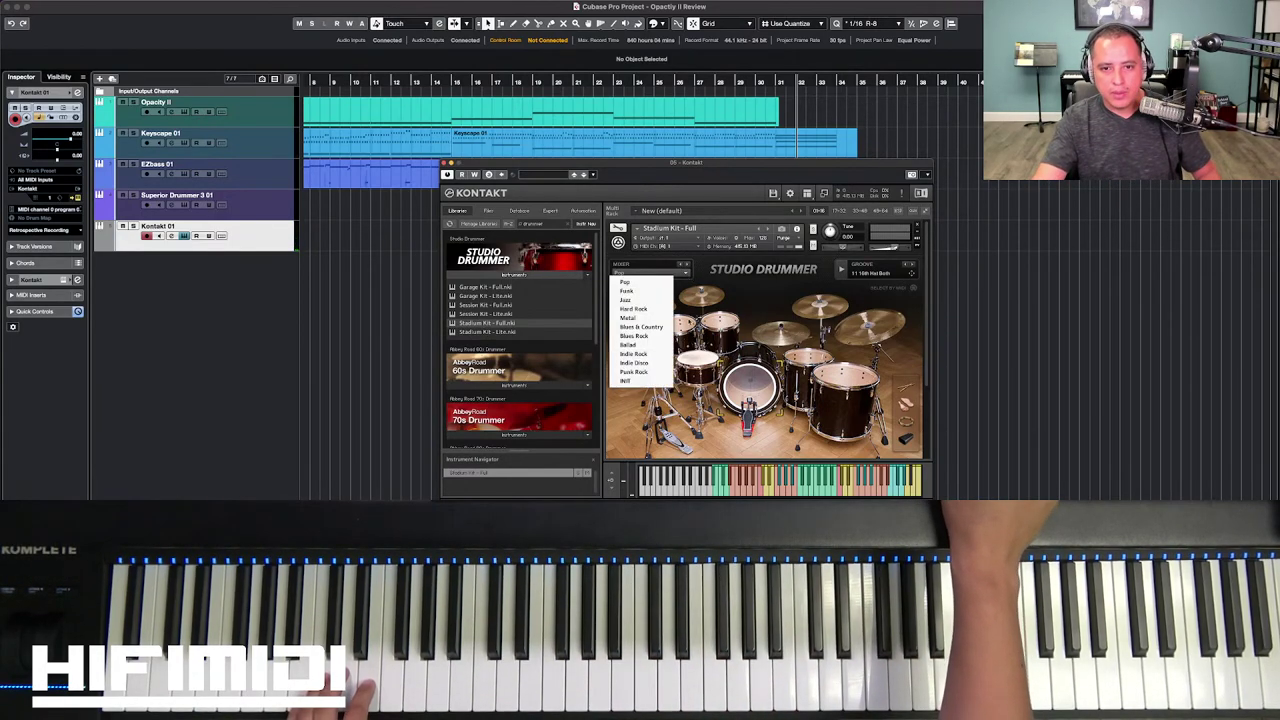
left_click(647, 347)
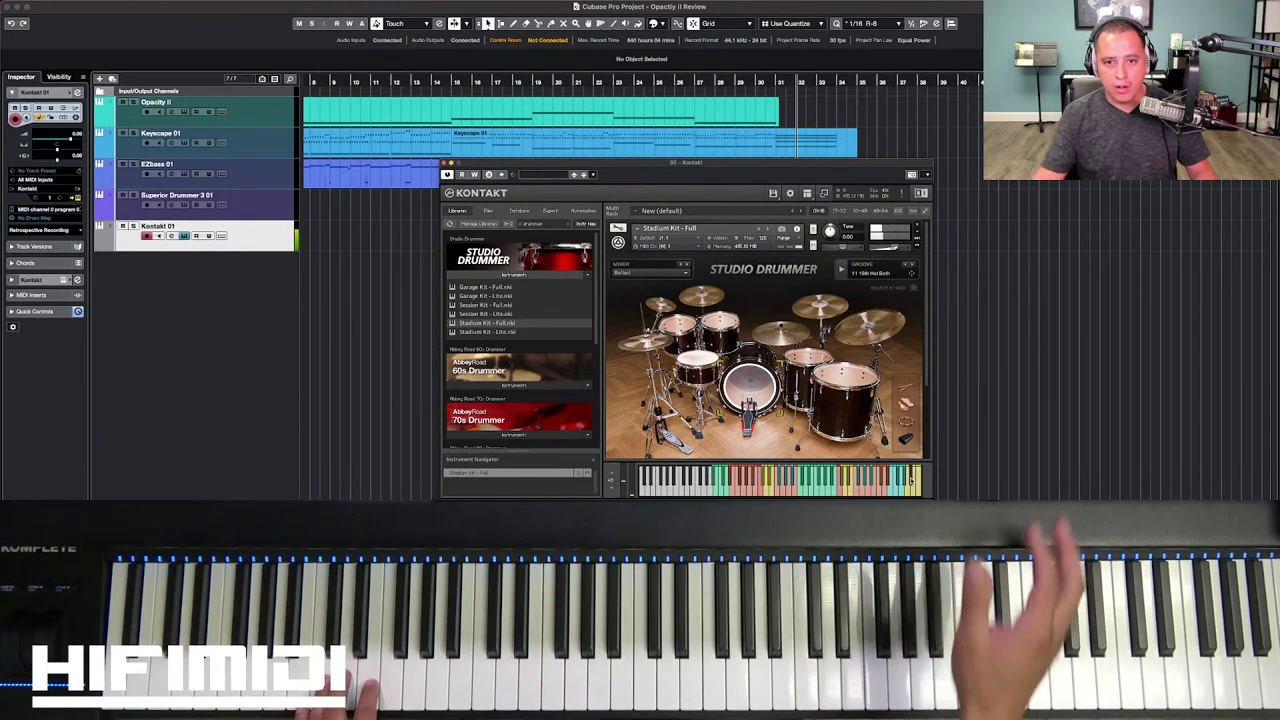
left_click(448, 162)
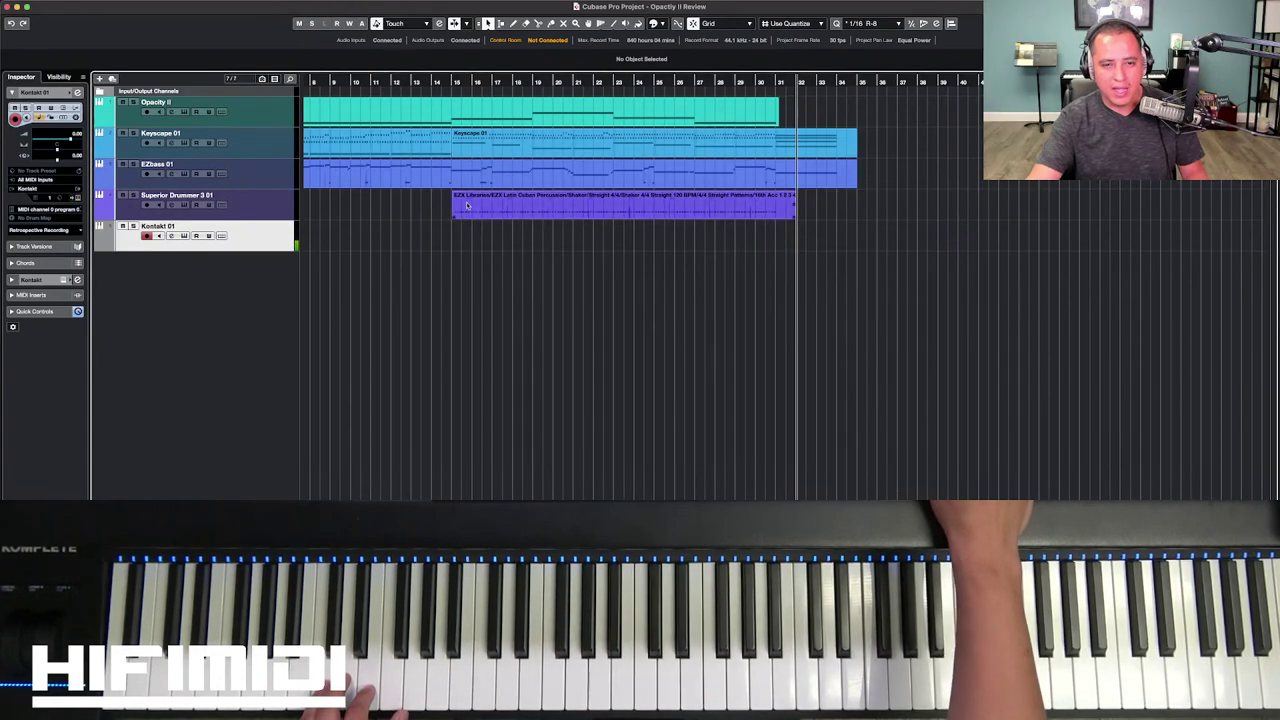
Step: Return to the project start and rename the Kontakt track as Studio Drummer
key("Home")
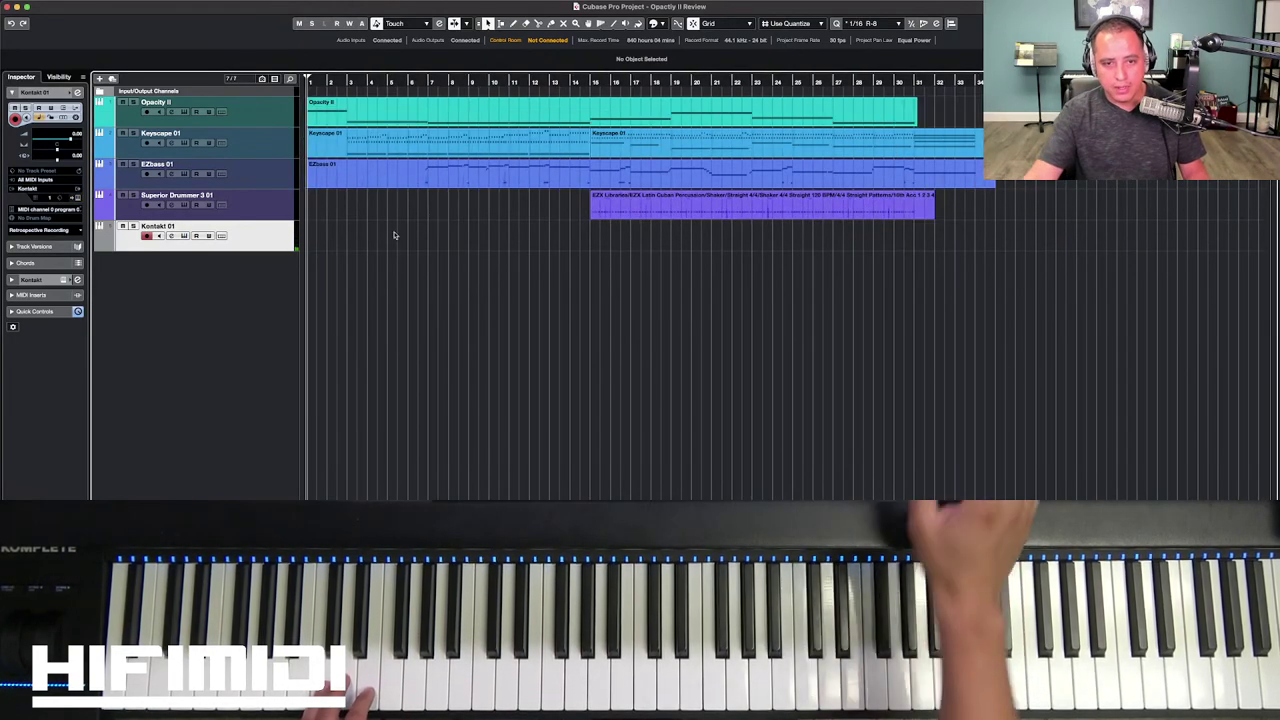
double_click(157, 226)
type("St")
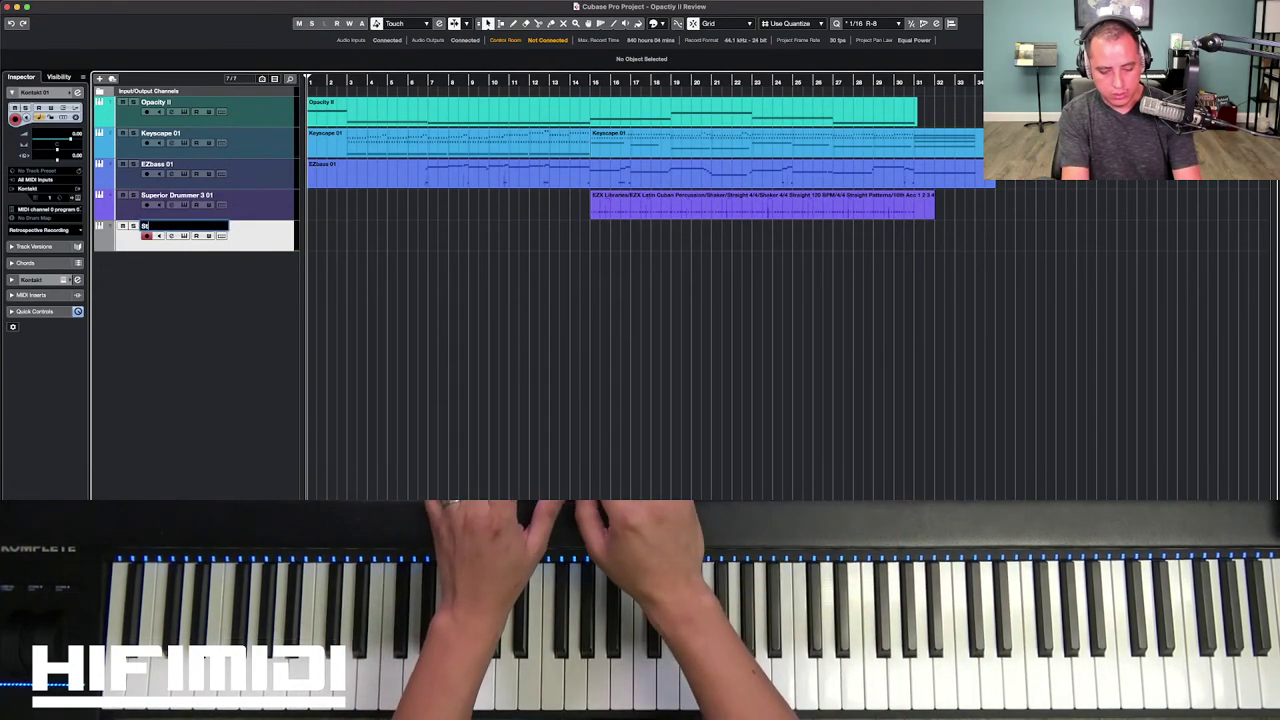
type("udio Drummer")
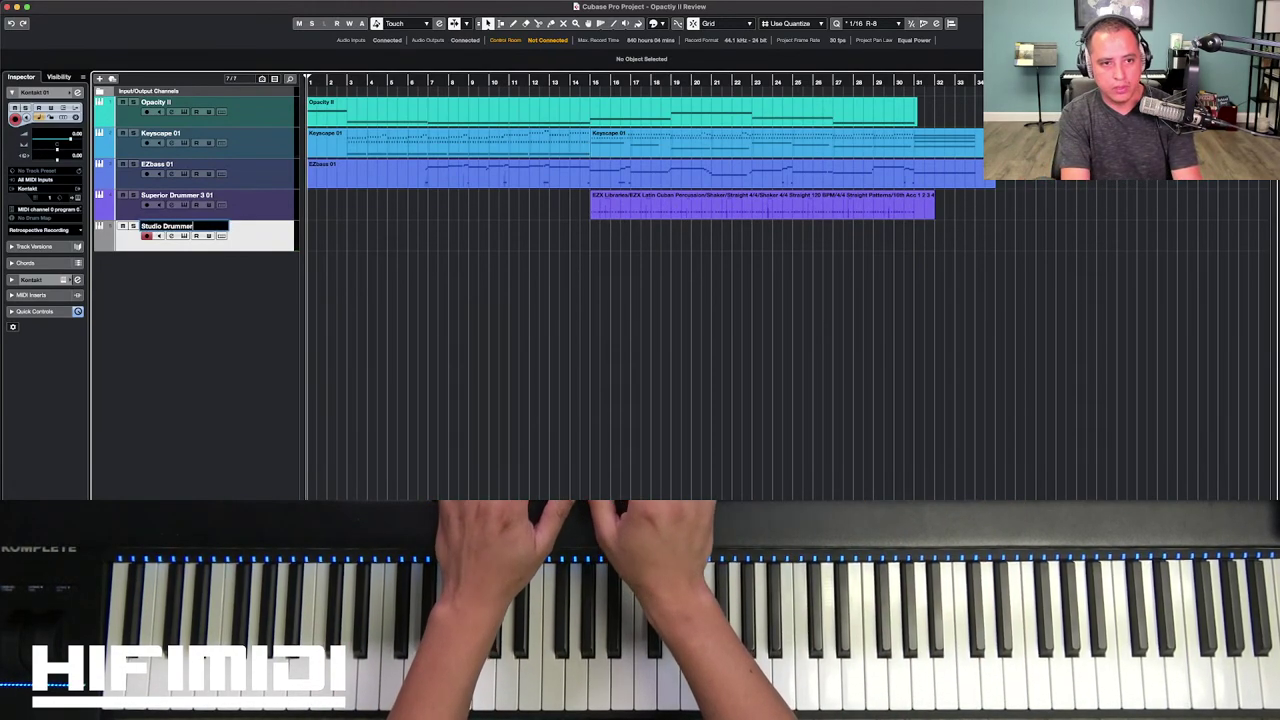
key("Return")
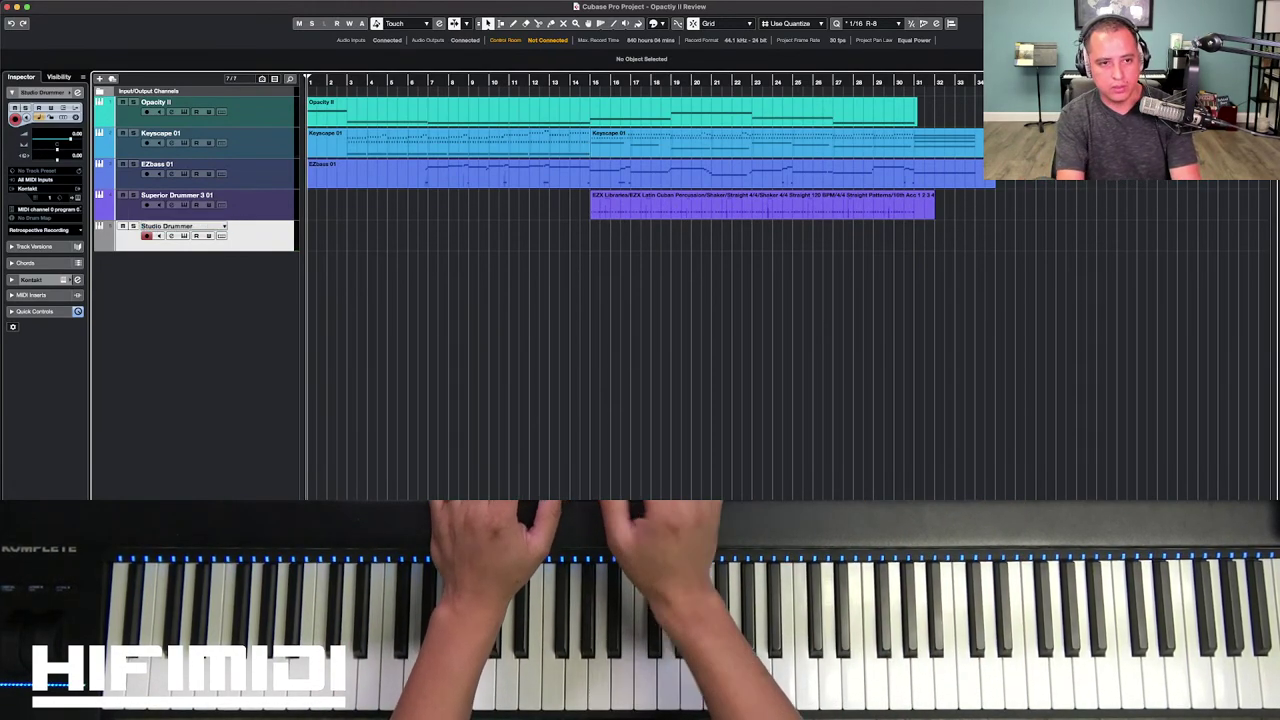
Step: Check the loaded kit in the Studio Drummer instrument window and colour the track purple
left_click(184, 236)
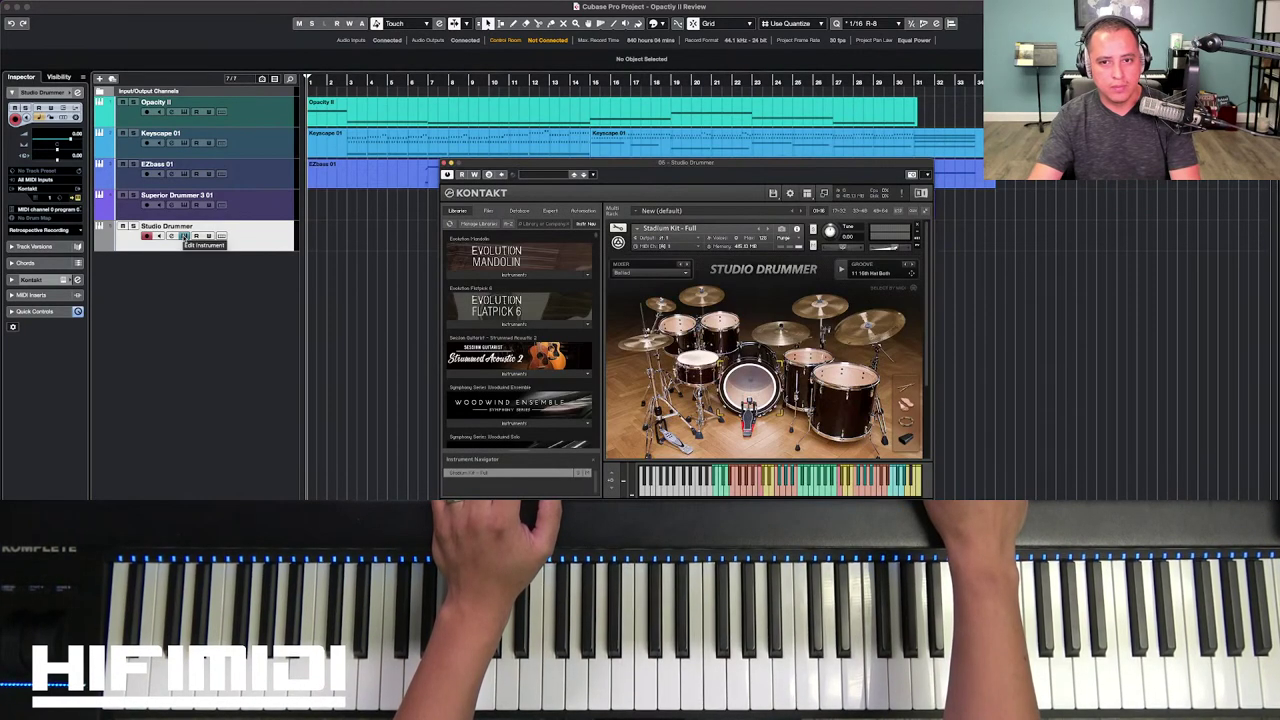
left_click(184, 236)
left_click(105, 243)
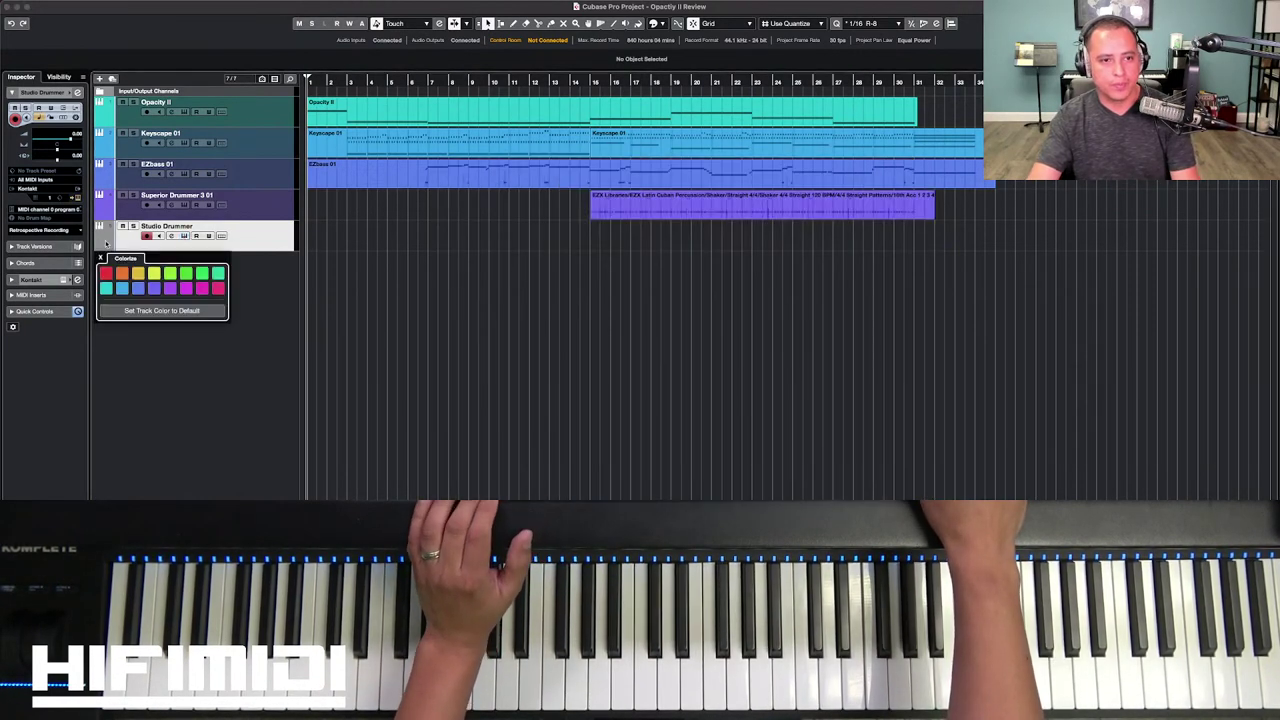
left_click(166, 289)
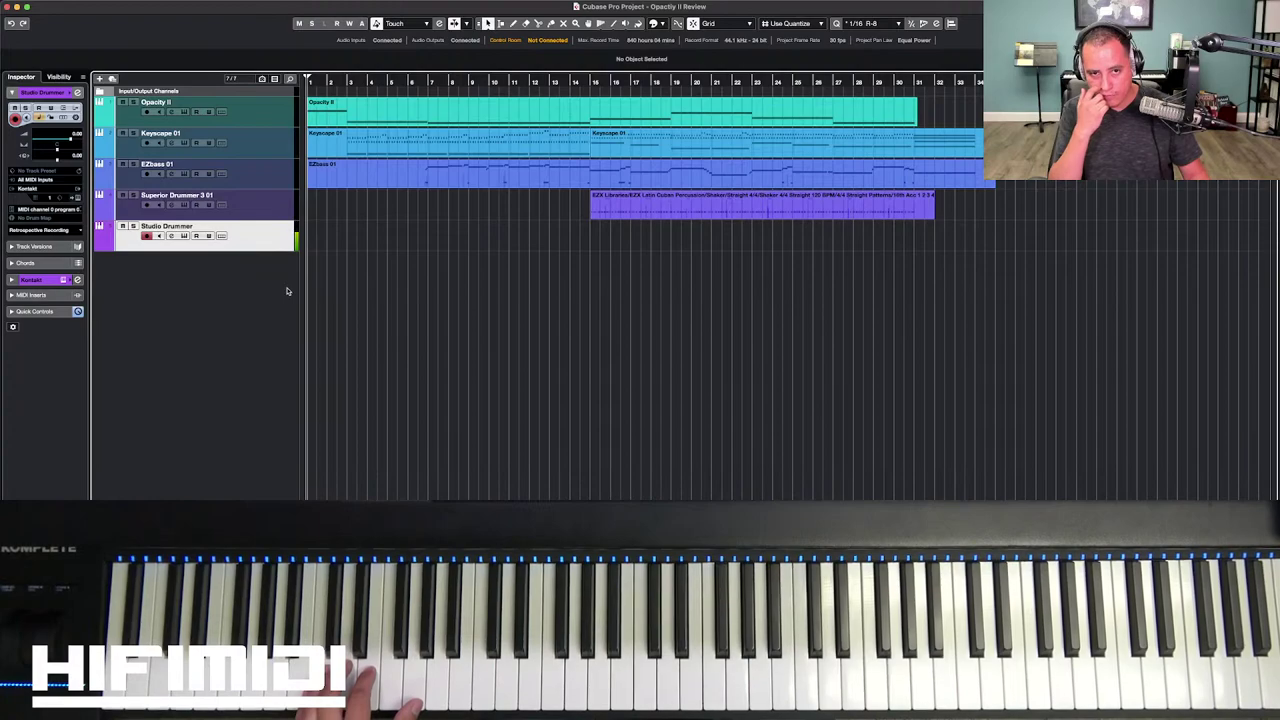
Step: Play the arrangement from the start, examine the EZbass notes leading into bar 7, and reselect the Studio Drummer track
key("space")
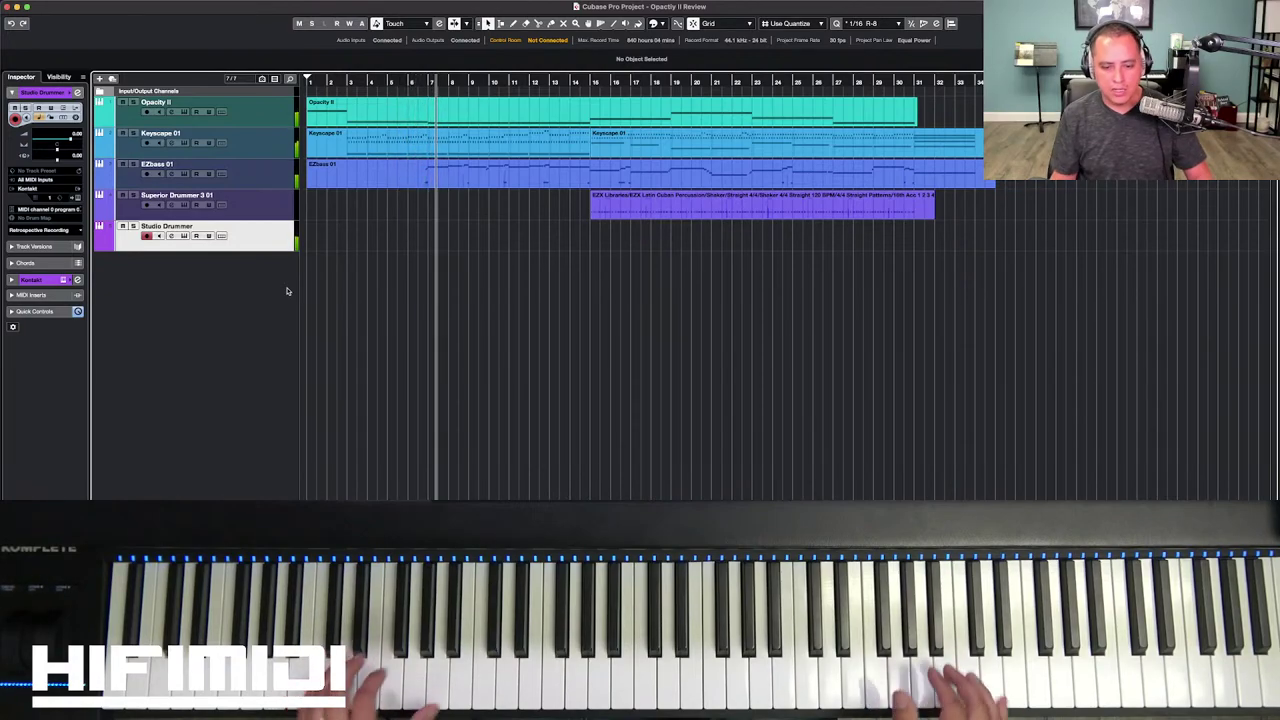
double_click(560, 175)
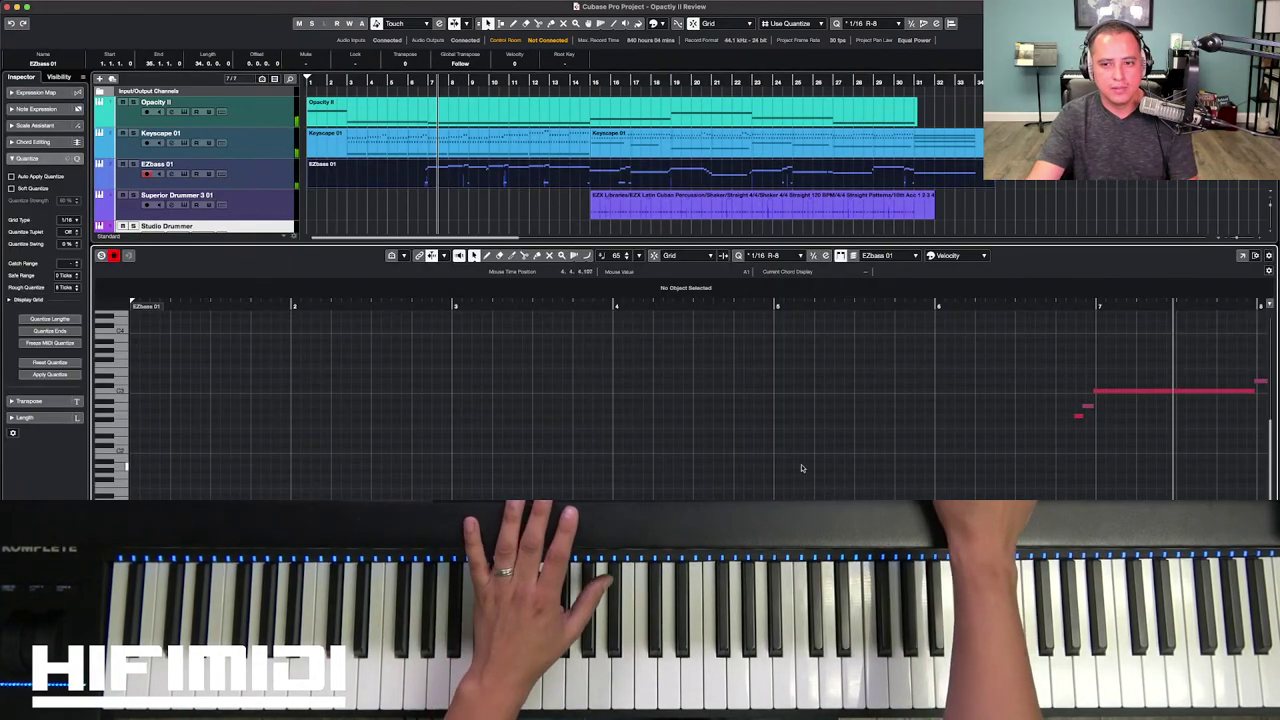
scroll(723, 474, "right", 3)
scroll(883, 335, "right", 3)
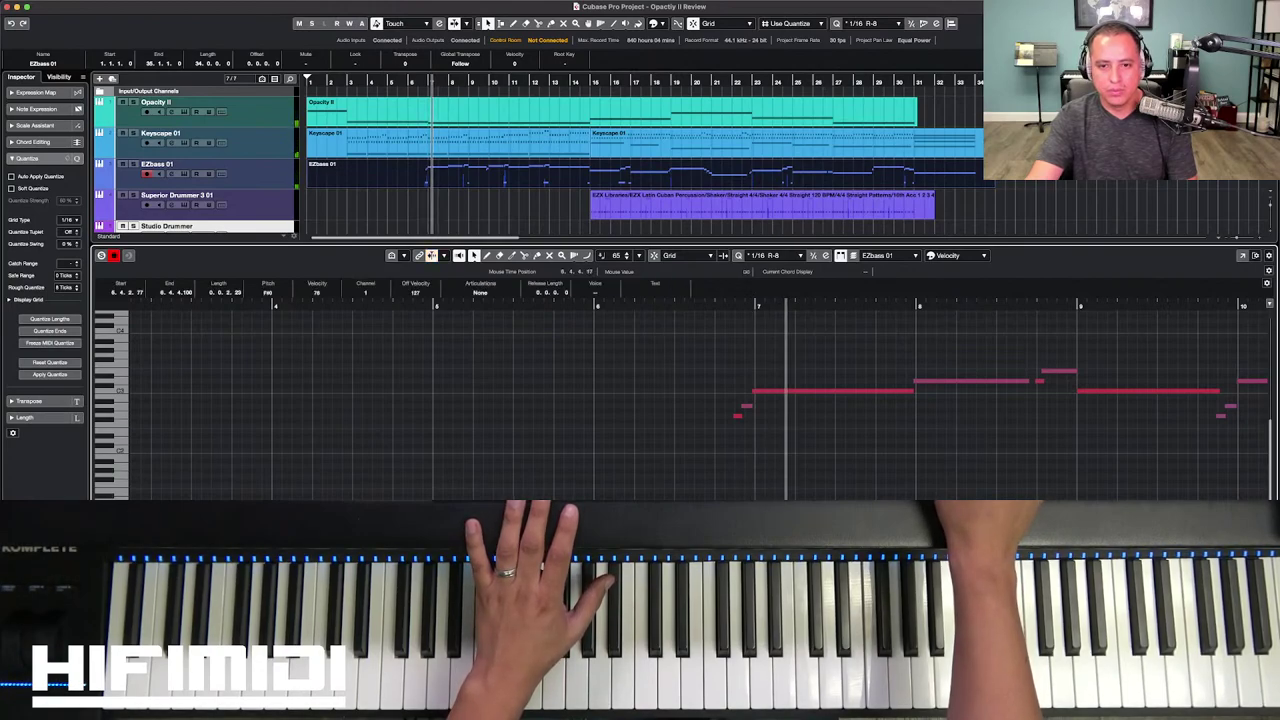
left_click(759, 391)
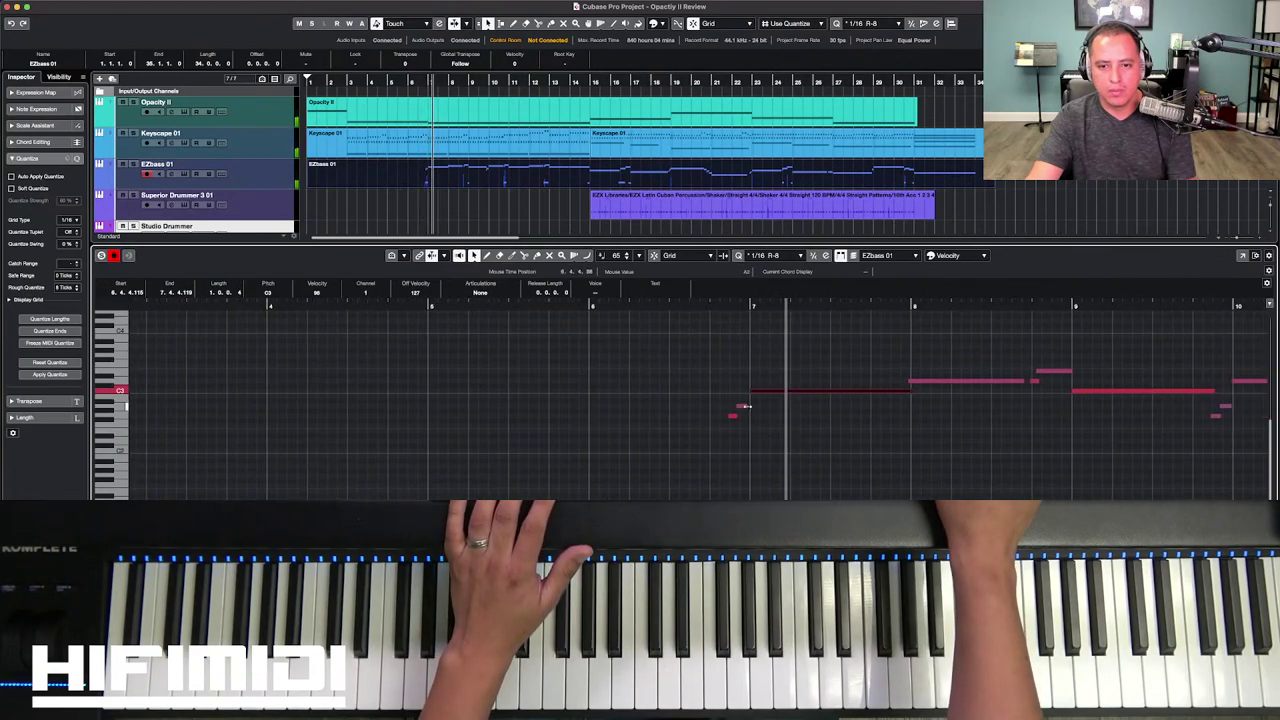
key("Down")
key("Down")
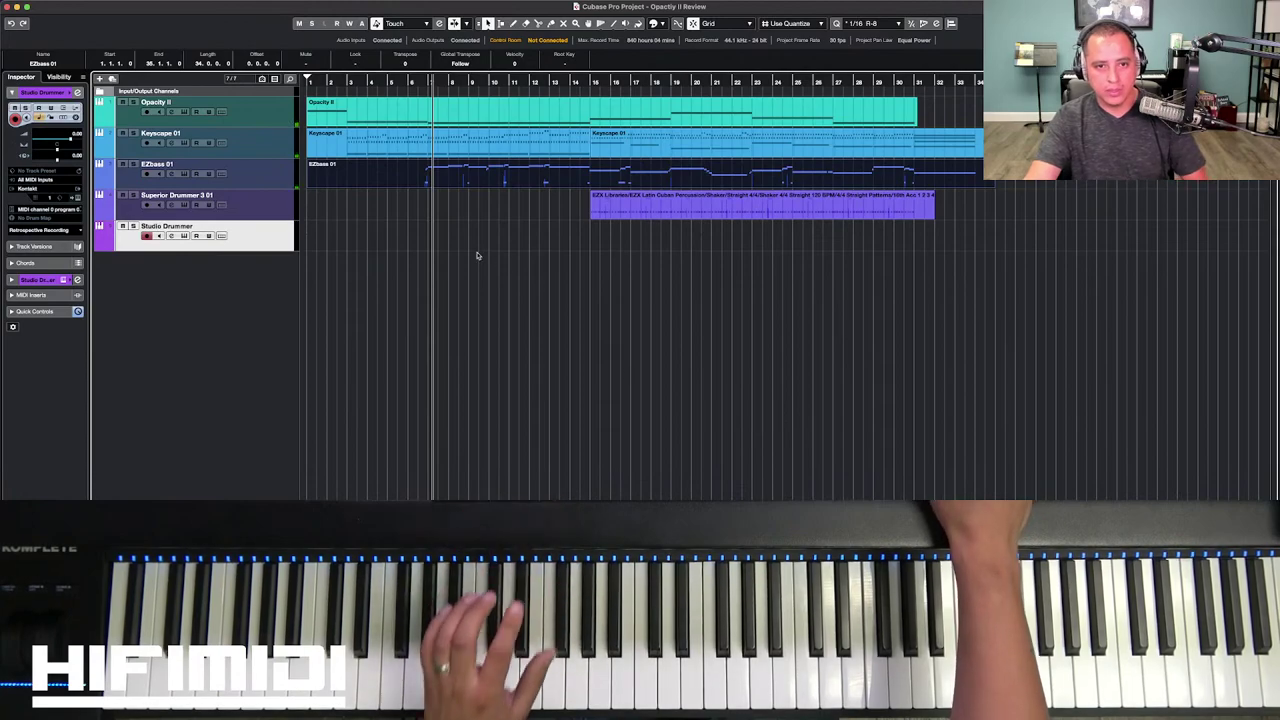
Step: Record a drum part on the Studio Drummer track from the project start through bar 14 and open it for note editing
key("Home")
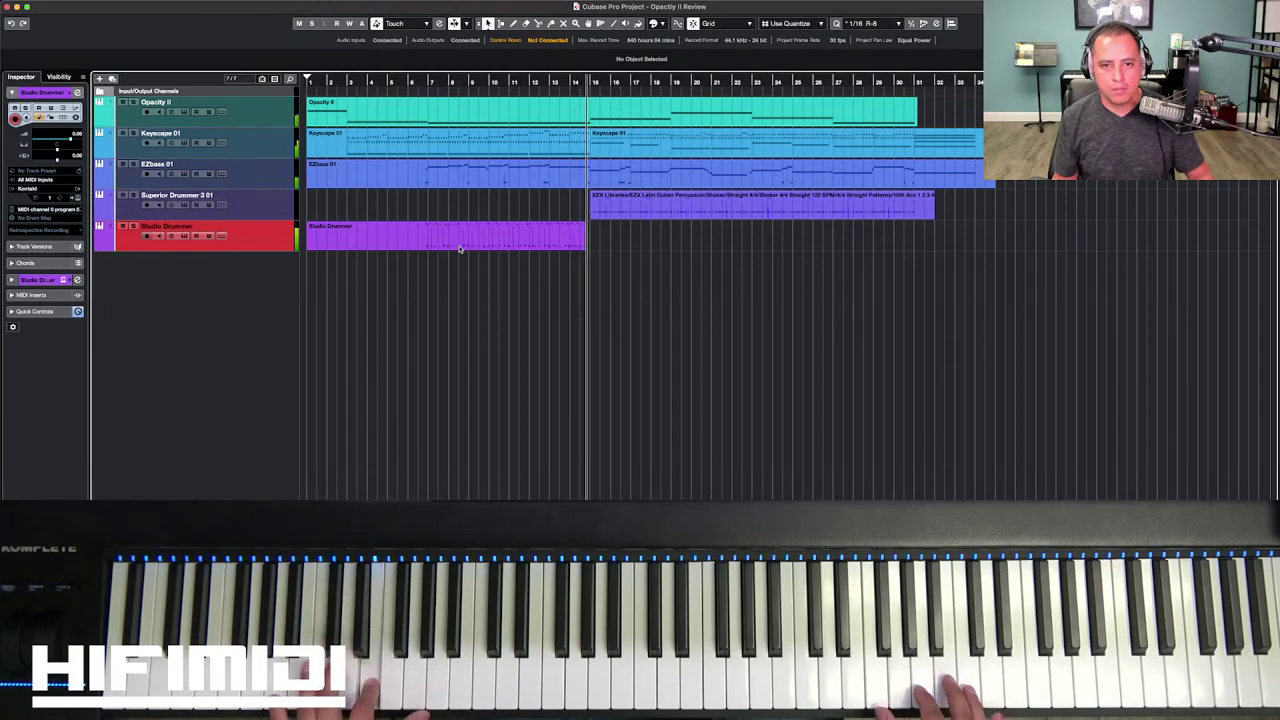
key("space")
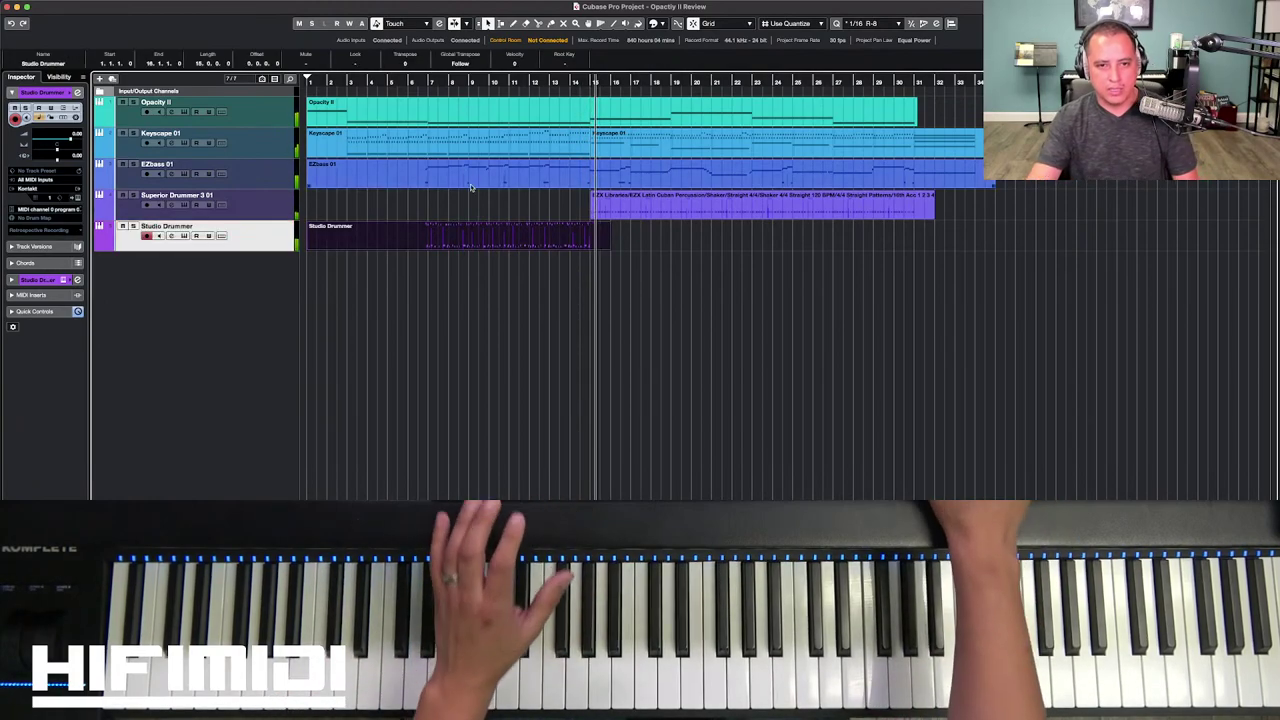
double_click(444, 242)
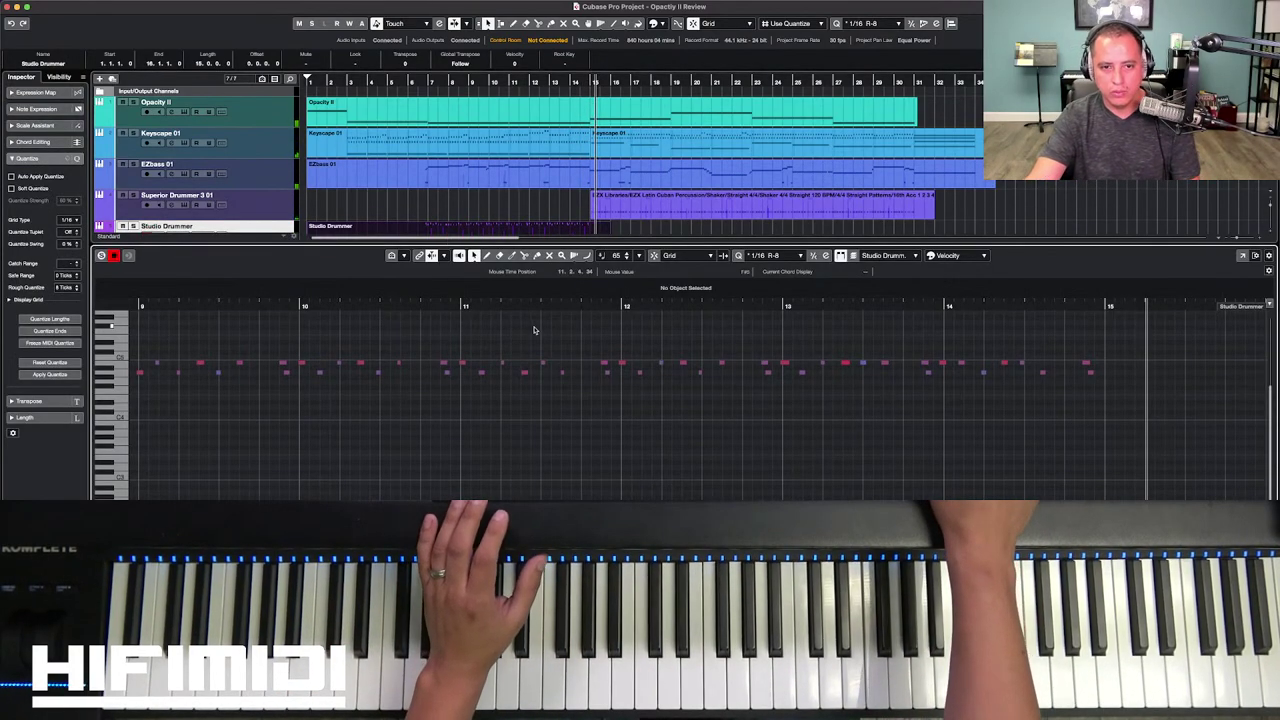
Step: Quantize all of the recorded Studio Drummer notes with the 1/16 R-8 preset
scroll(534, 330, "left", 5)
scroll(581, 497, "right", 2)
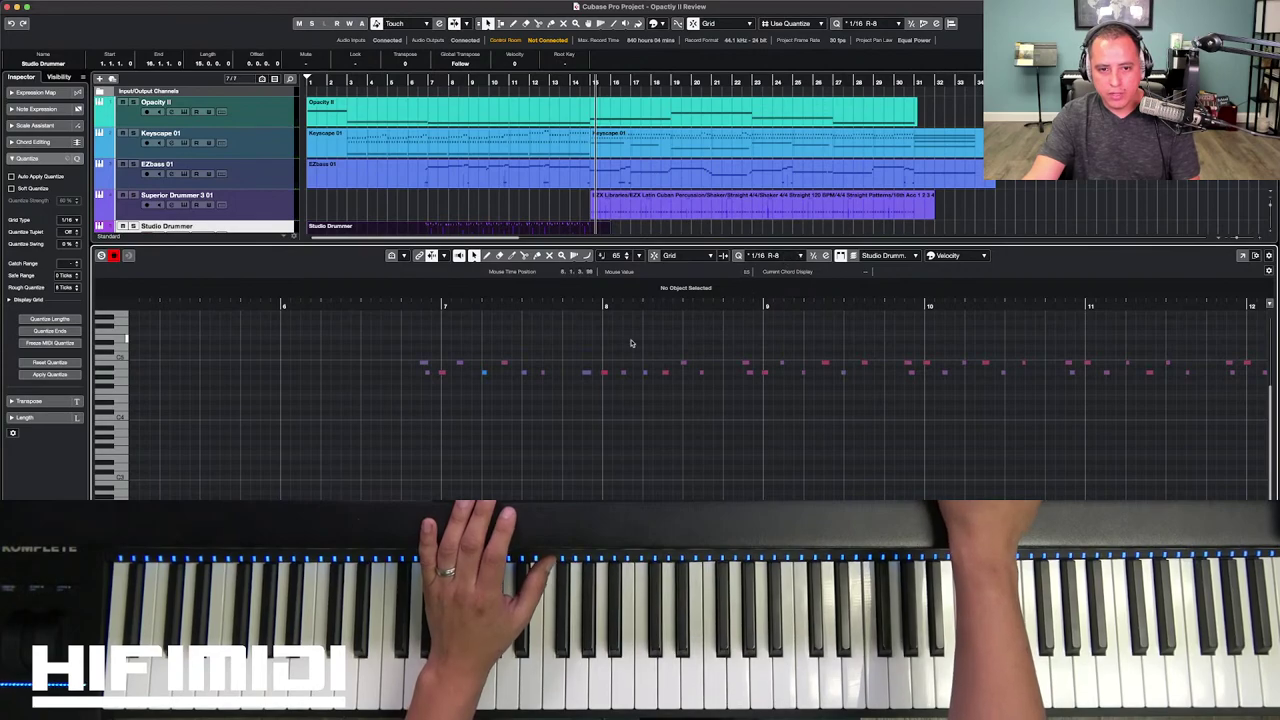
scroll(493, 412, "left", 5)
scroll(480, 395, "right", 3)
scroll(428, 376, "right", 4)
key("g")
key("g")
key("g")
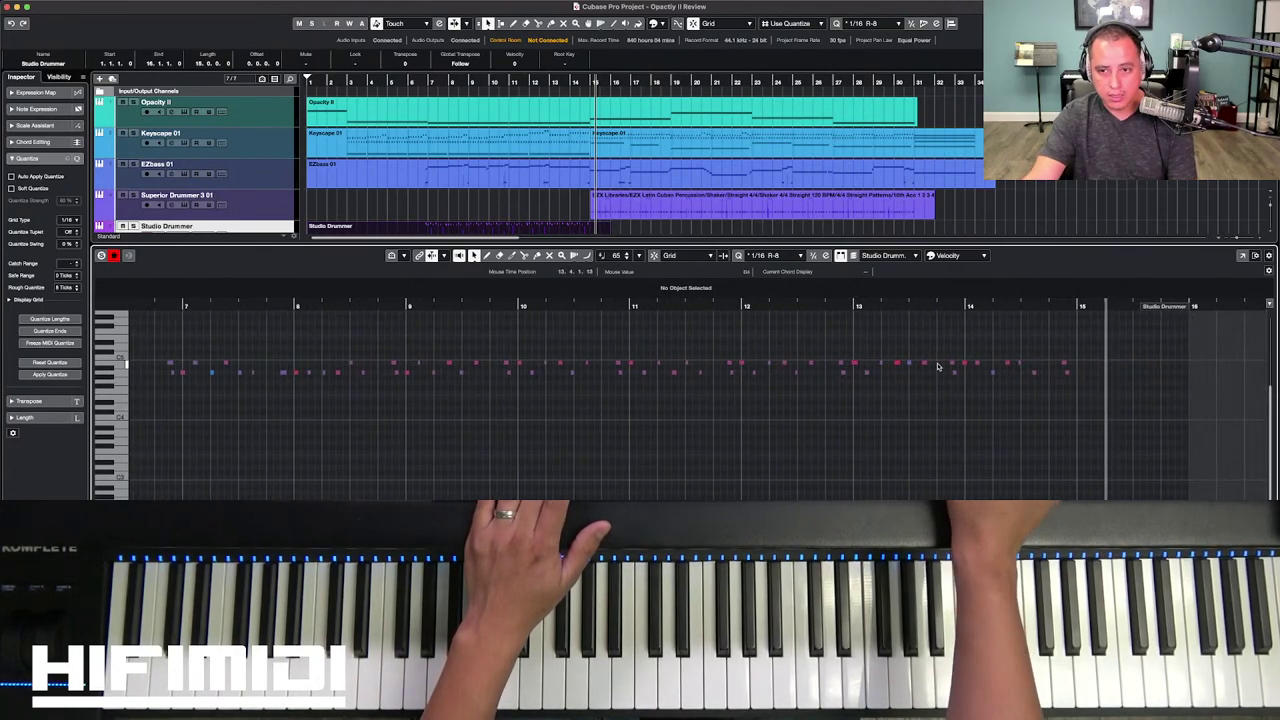
left_click_drag(1113, 360, 164, 500)
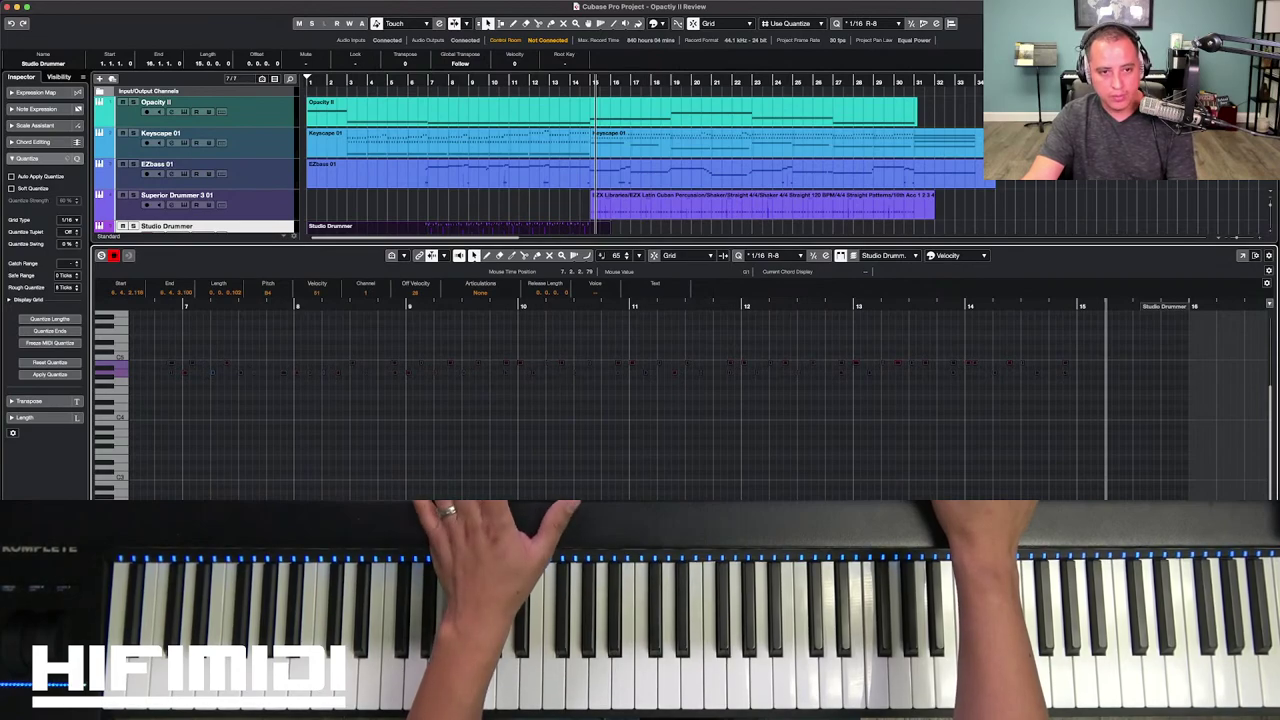
key("Escape")
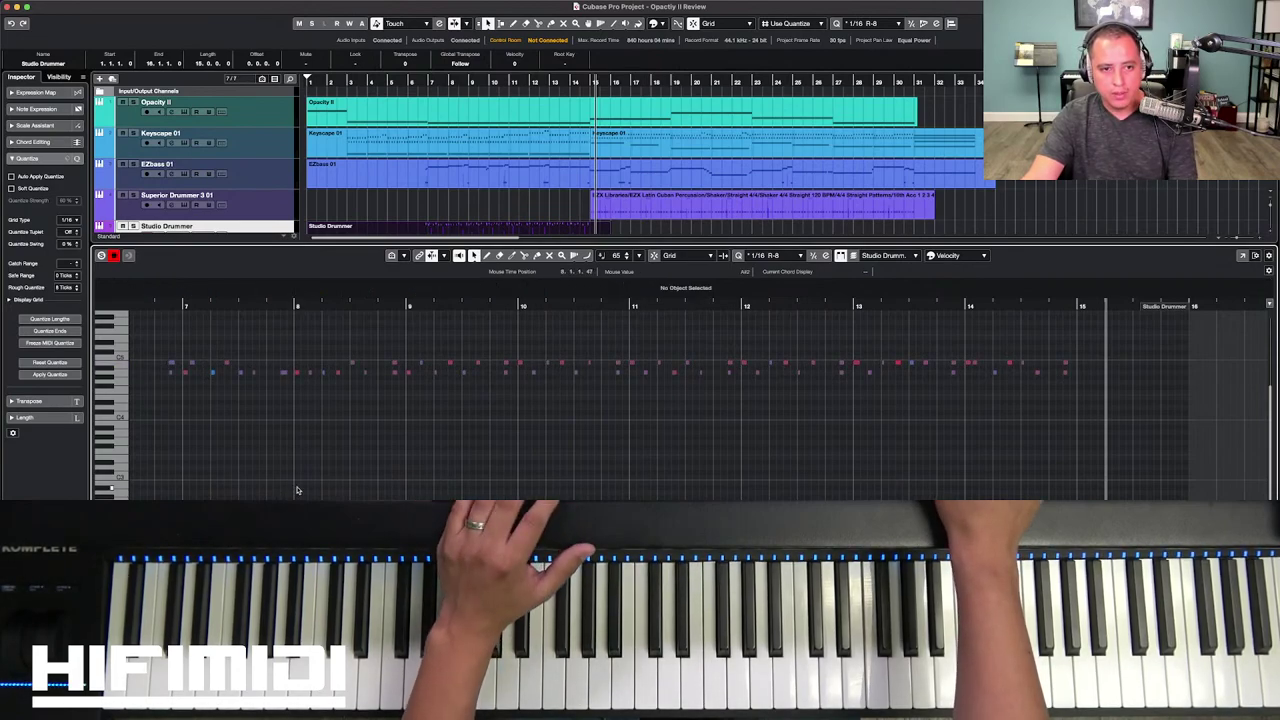
Step: Play the drum part around bar 7 and examine the paired hits just before the bar line
scroll(365, 416, "left", 3)
left_click(441, 307)
scroll(437, 350, "left", 3)
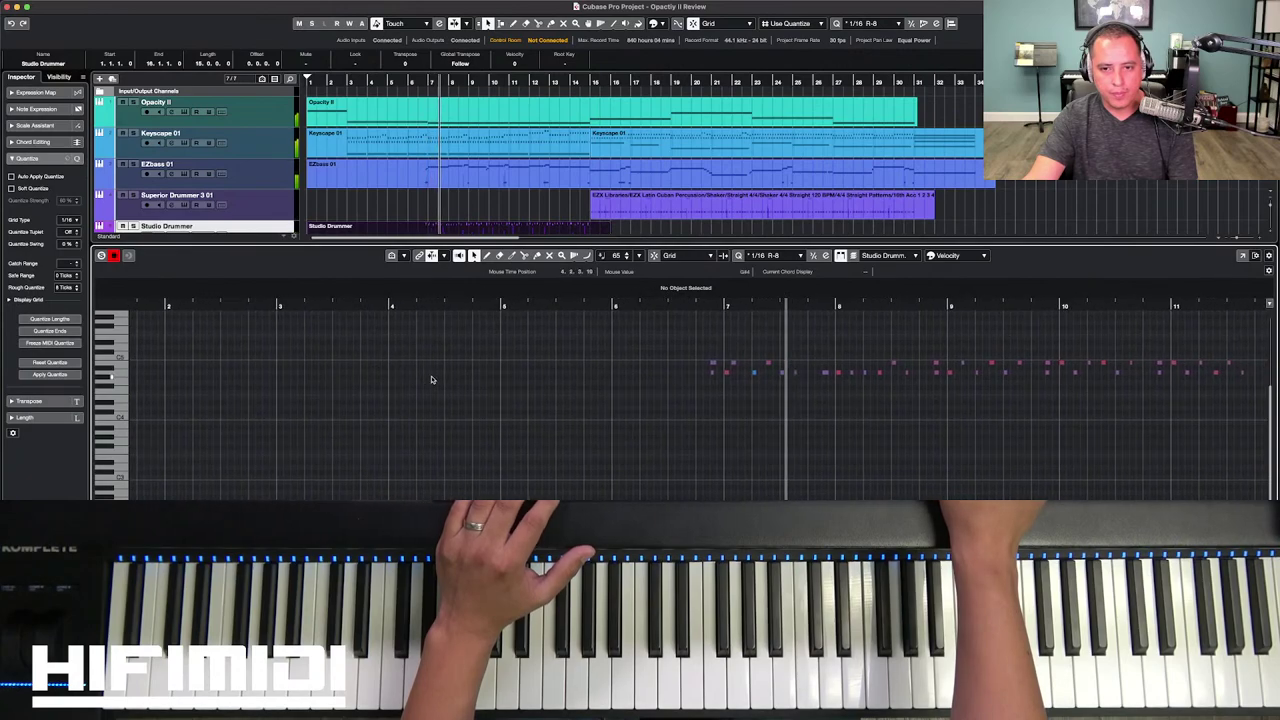
left_click(696, 306)
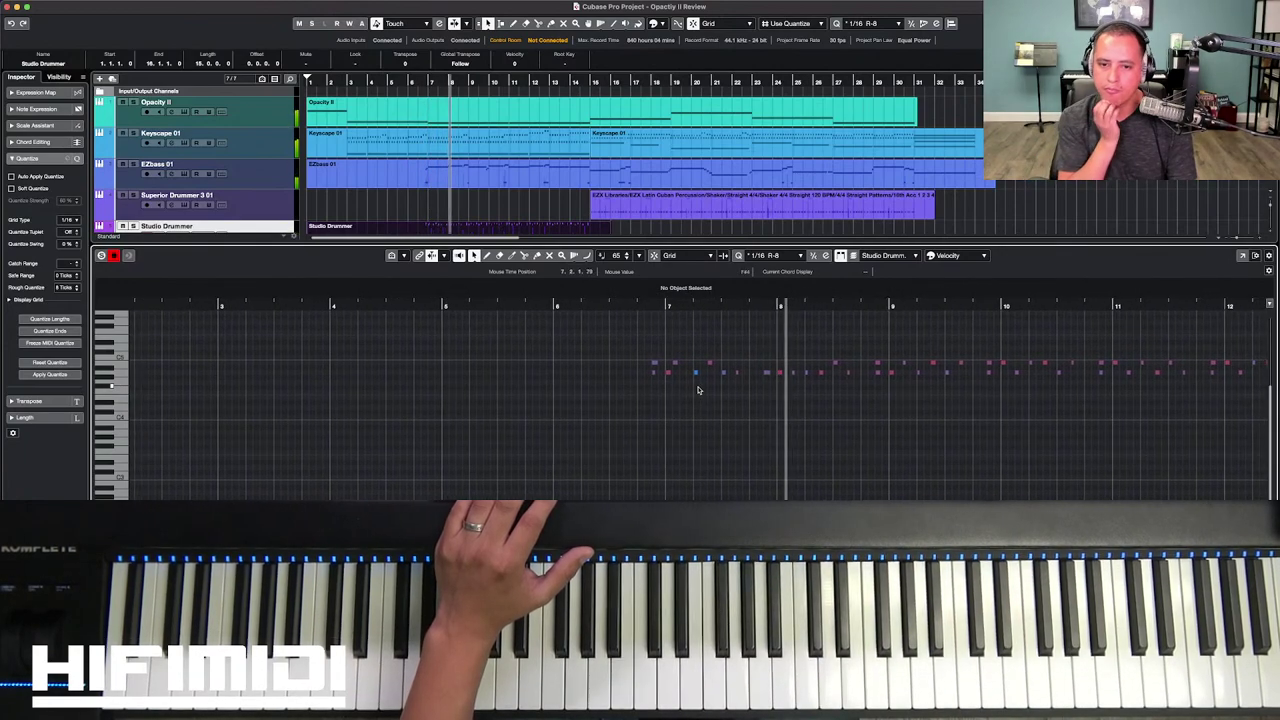
scroll(627, 456, "up", 3)
scroll(627, 456, "up", 1)
scroll(627, 456, "up", 2)
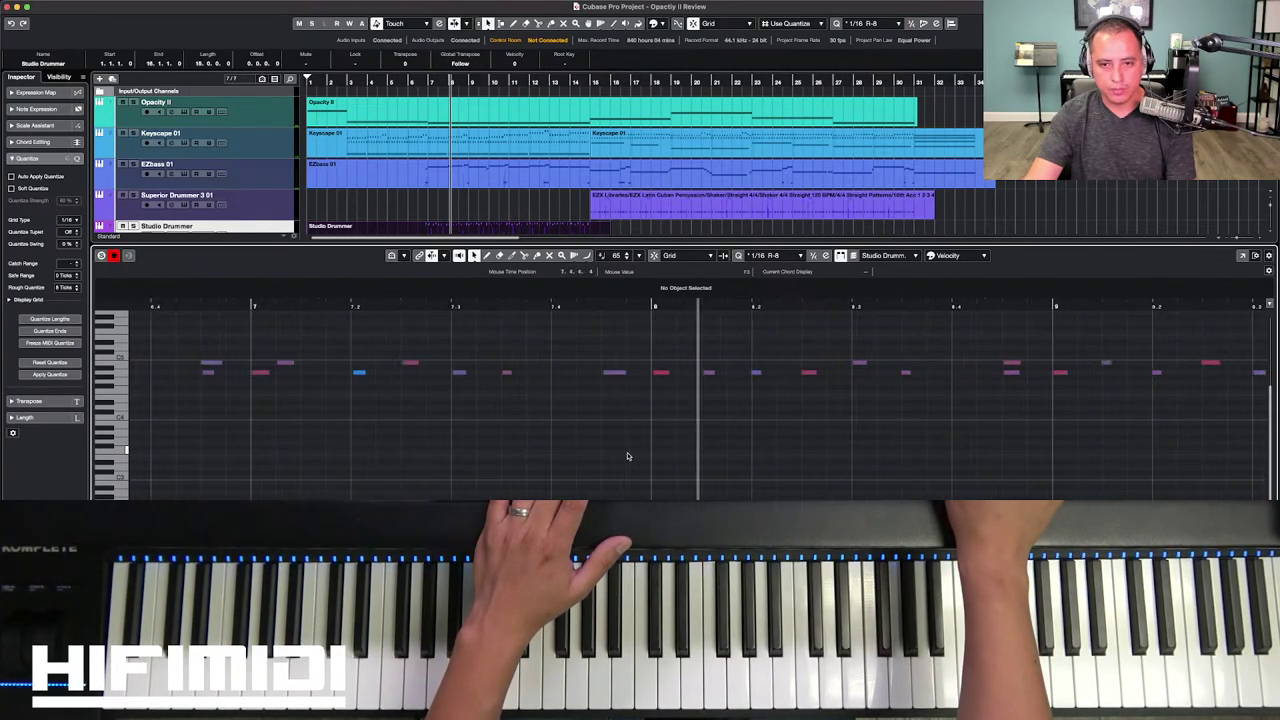
scroll(627, 456, "left", 3)
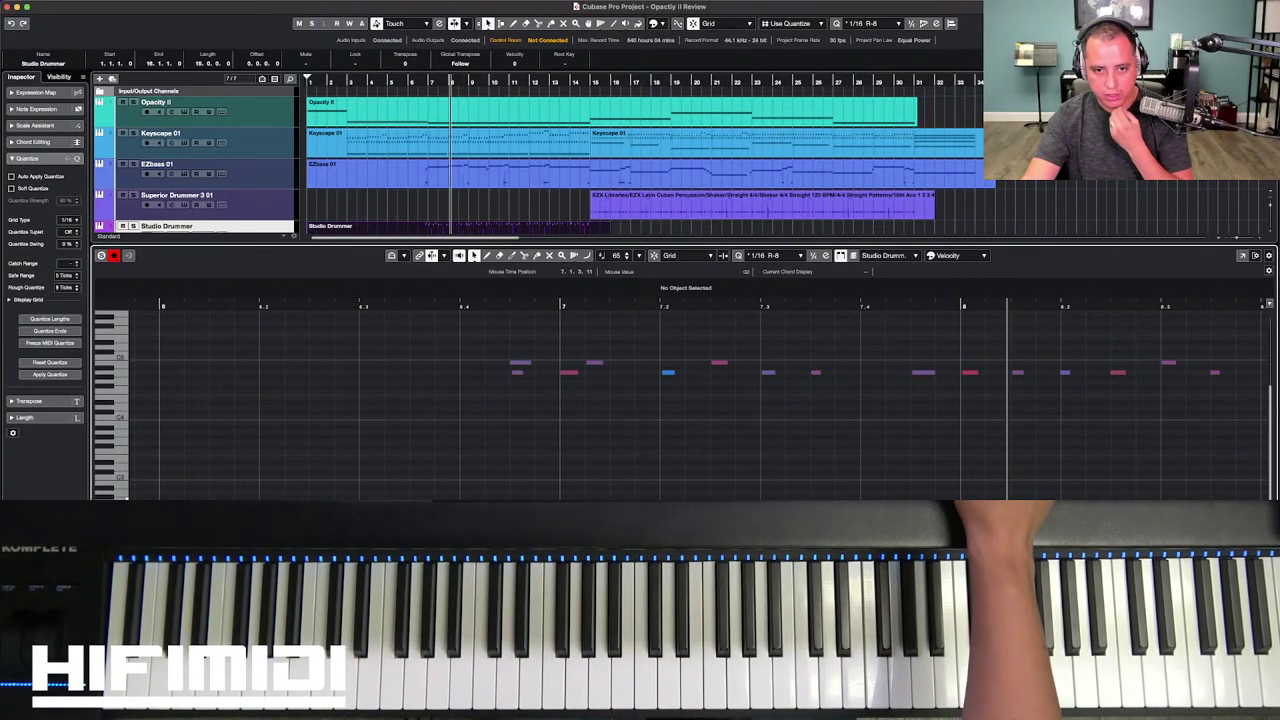
left_click_drag(497, 343, 551, 500)
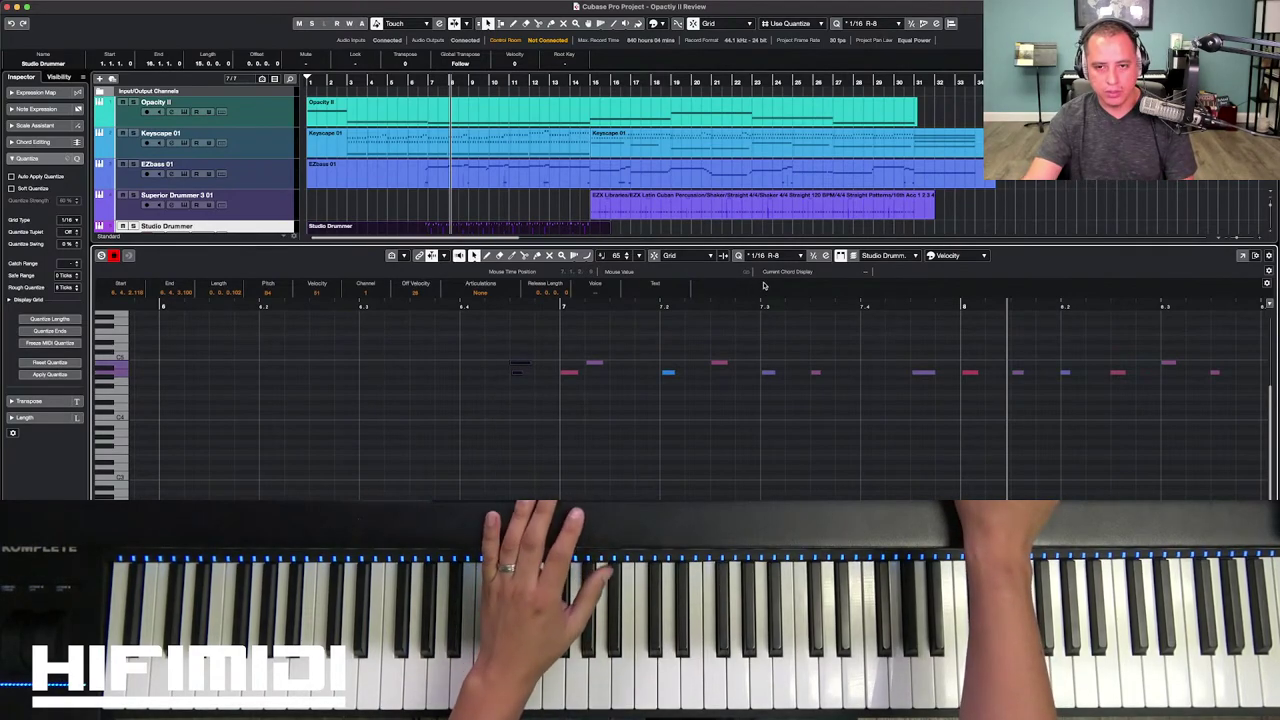
left_click(537, 384)
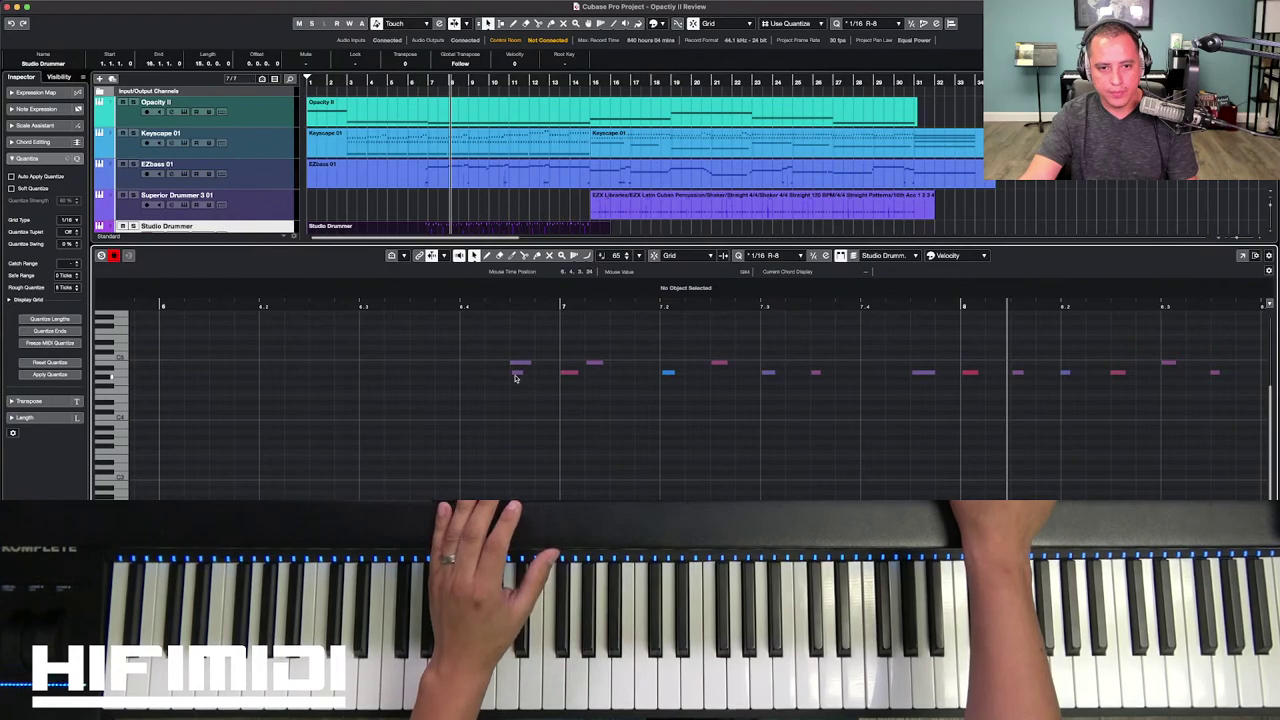
Step: With the paired hits before bar 7 selected, choose the 1/32 quantize preset and set rough quantize to 8 ticks
left_click_drag(510, 346, 547, 498)
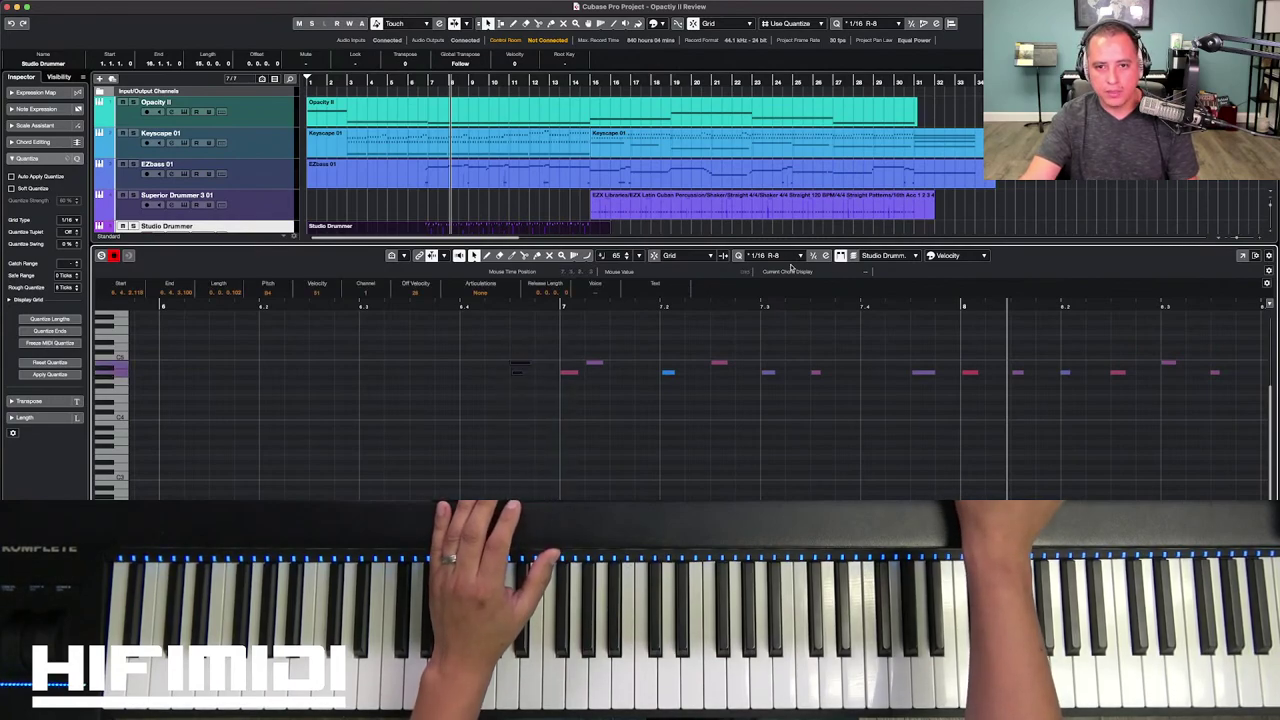
left_click(774, 255)
left_click(817, 275)
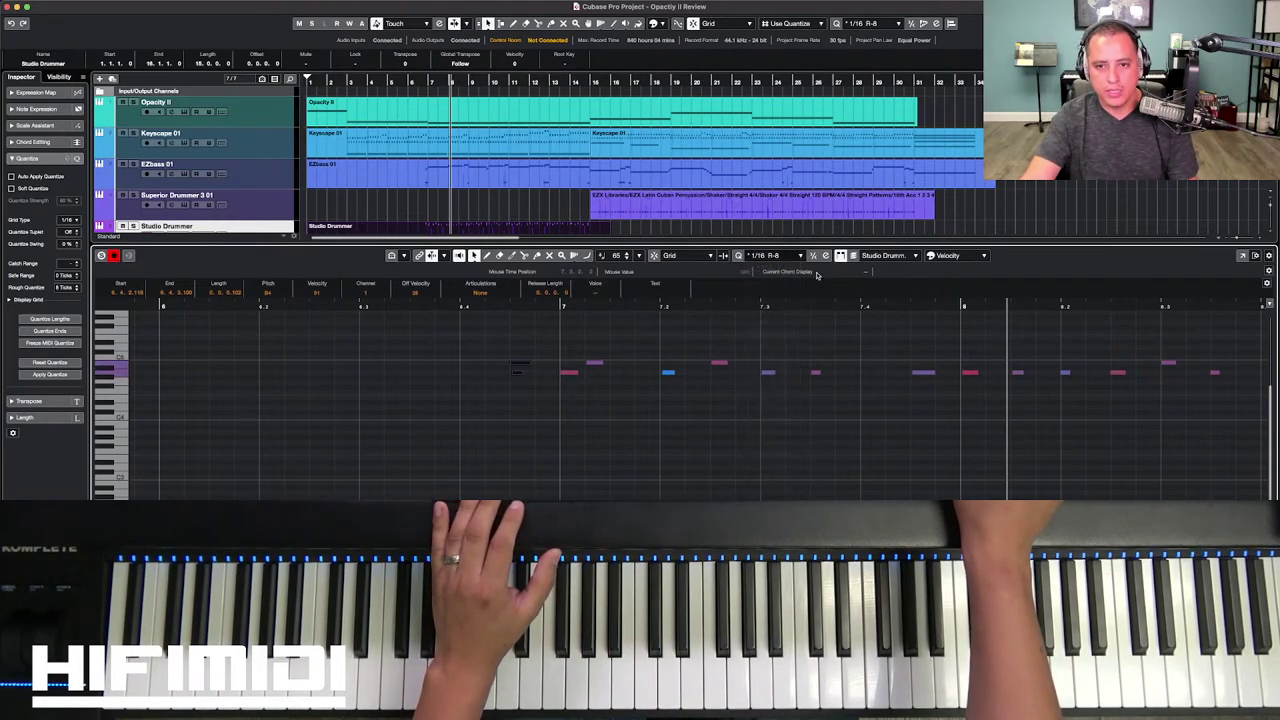
left_click(825, 256)
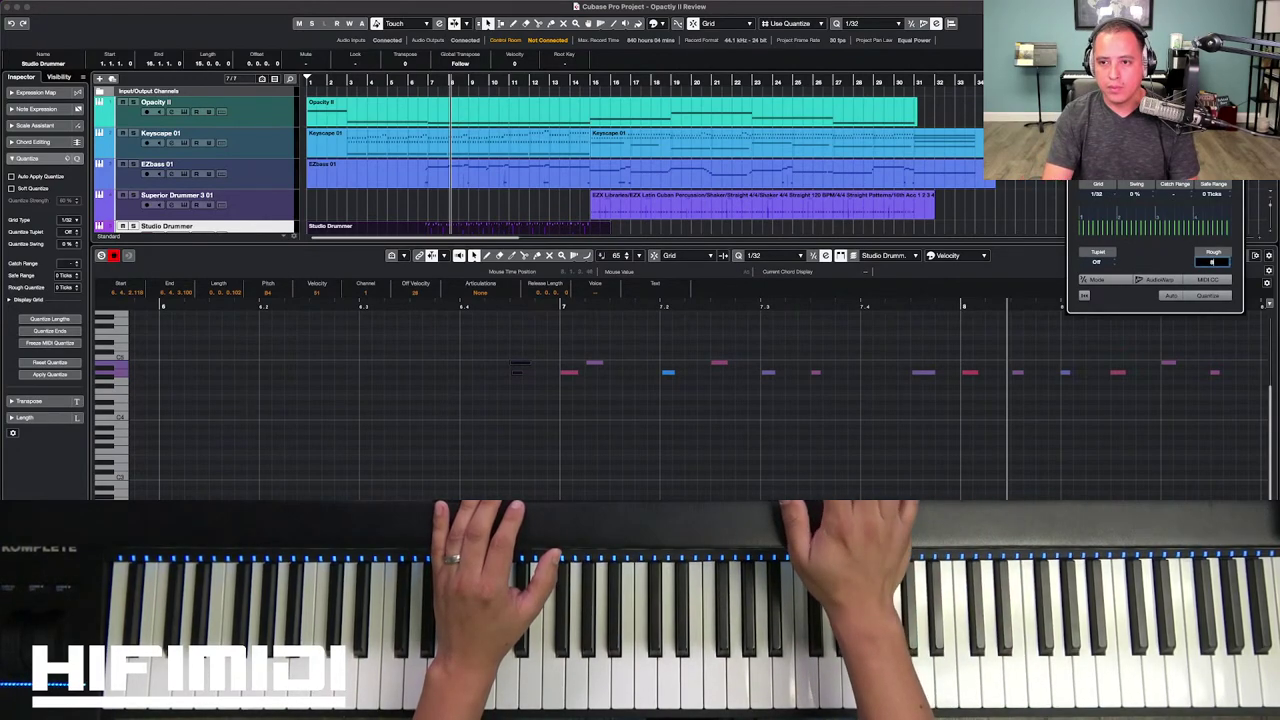
key("Return")
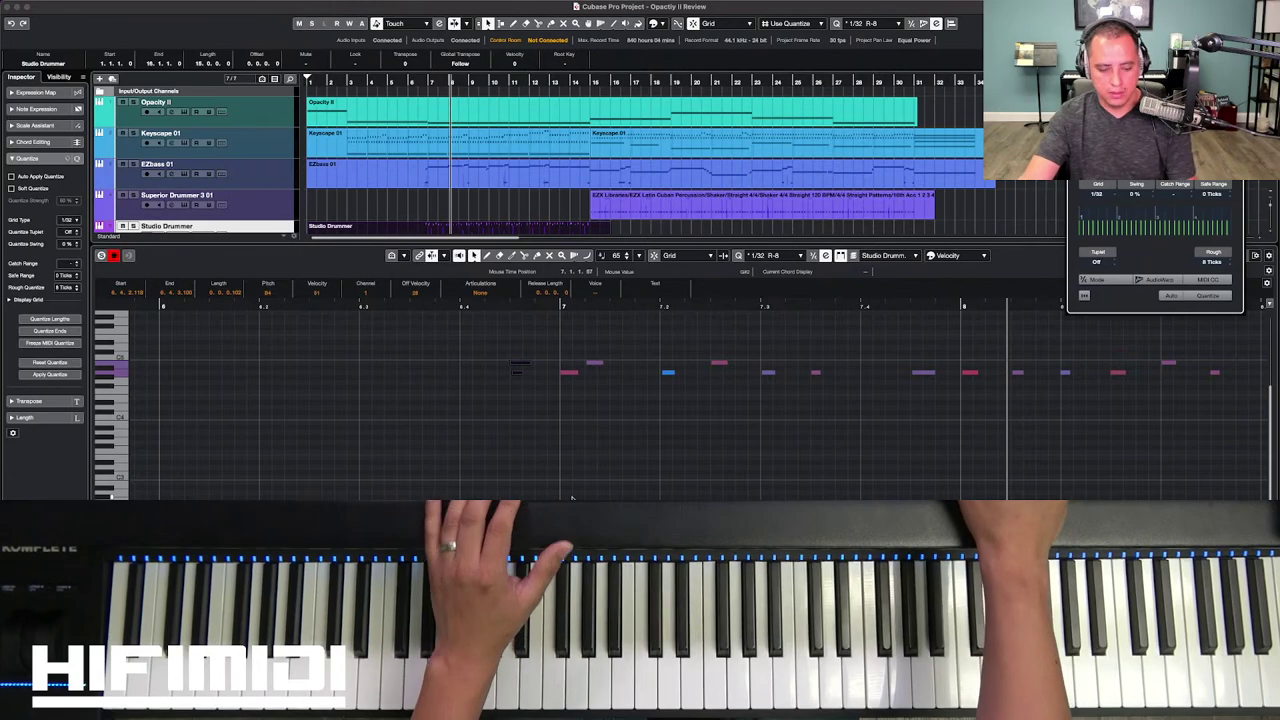
Step: Move the lower of the paired drum hits before bar 7 onto the last sixteenth before the bar line
left_click_drag(504, 316, 546, 486)
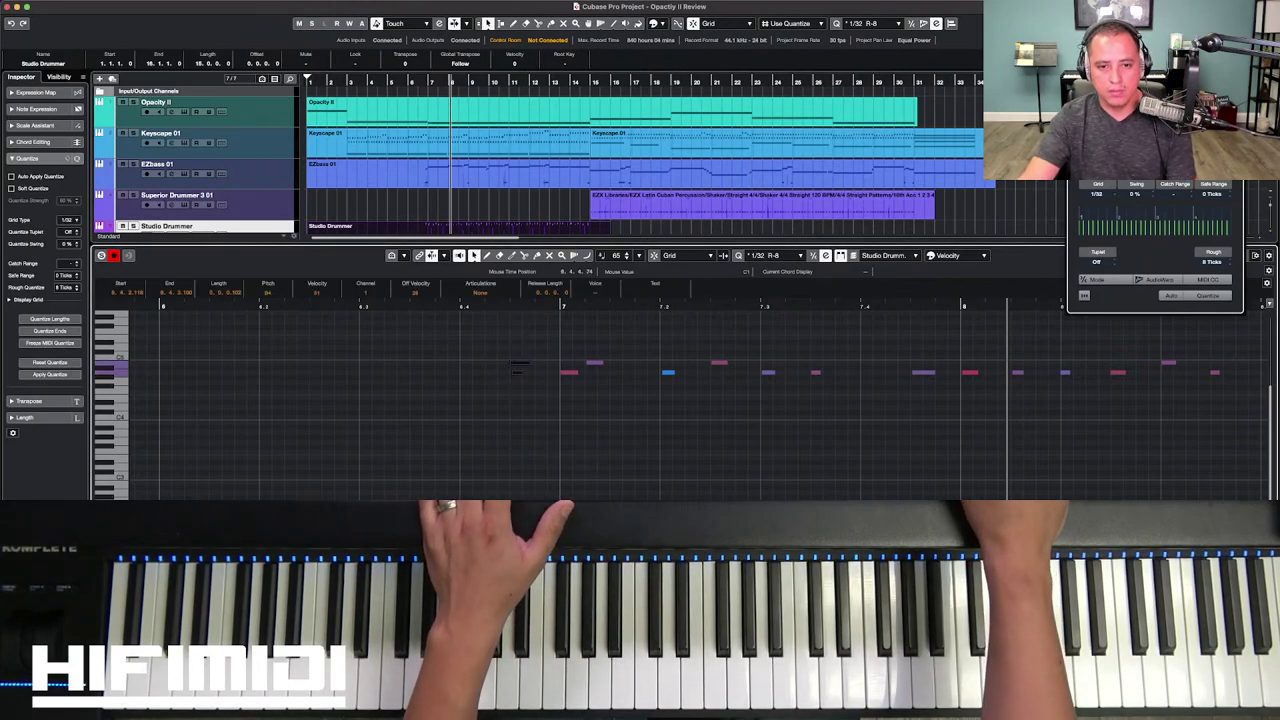
left_click(520, 390)
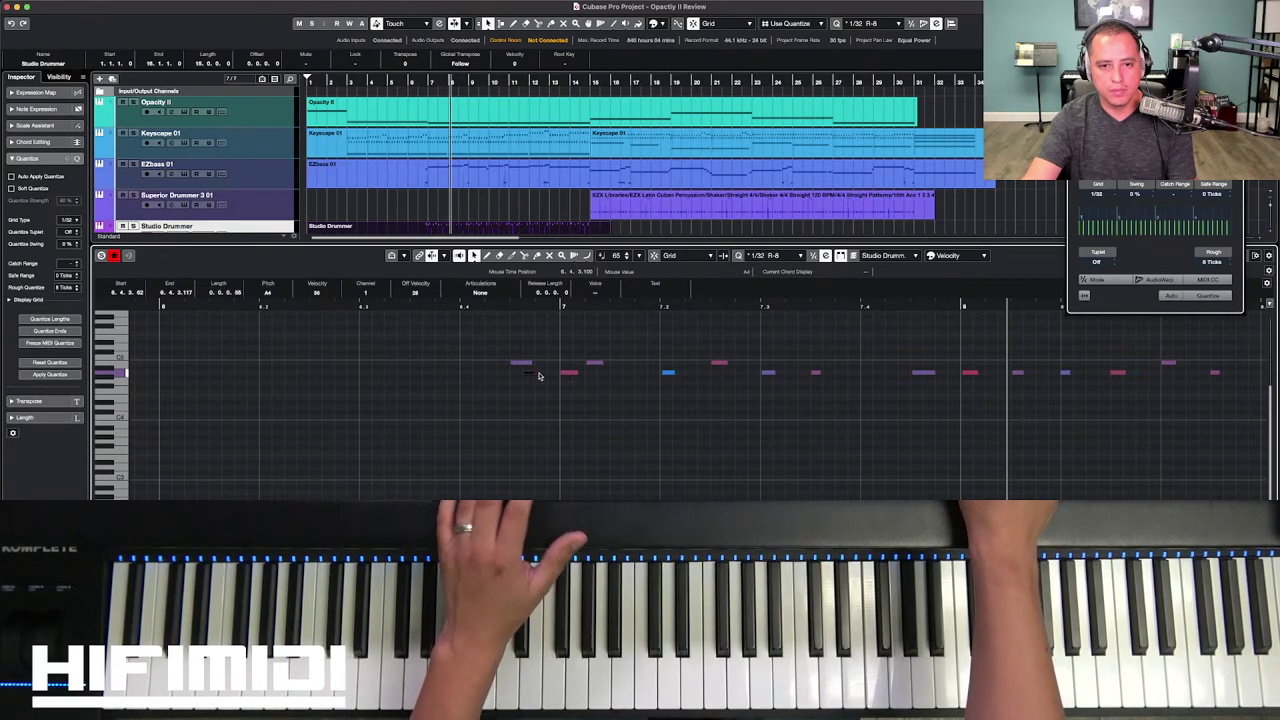
left_click_drag(538, 376, 541, 376)
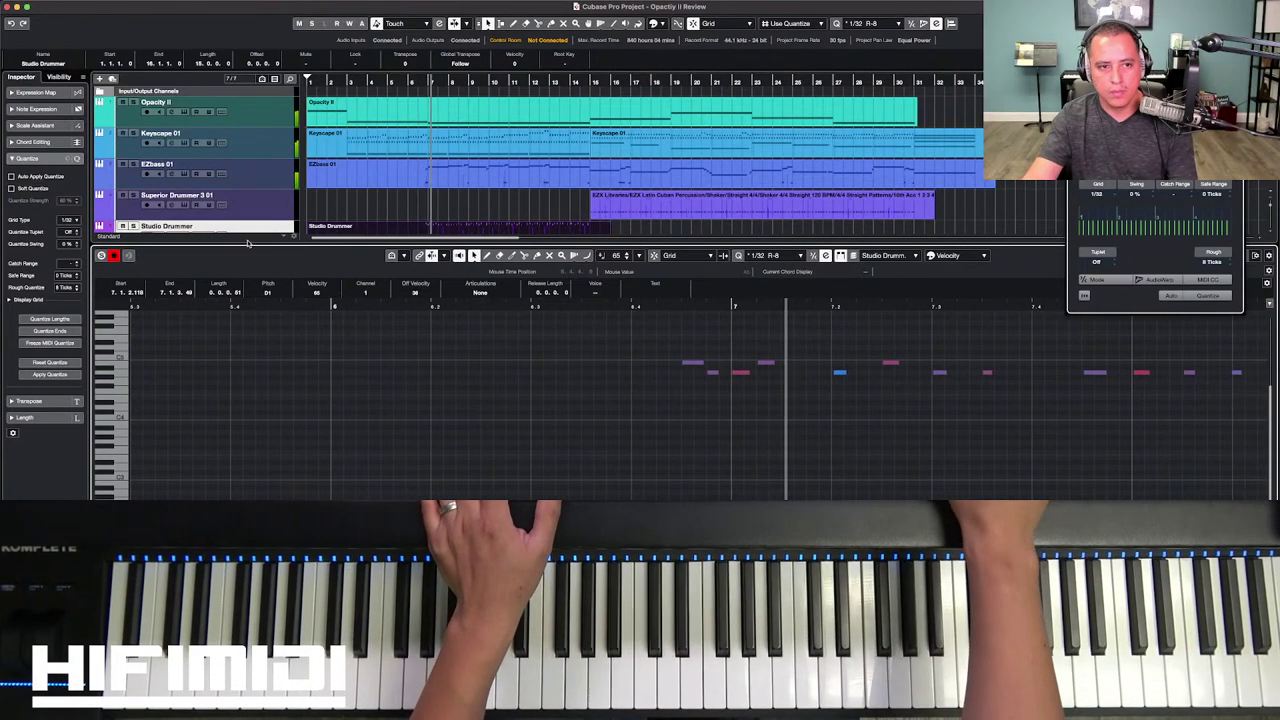
Step: Solo the Studio Drummer track and shift the lower of the paired hits before bar 9 about a 1/32 note later
scroll(195, 160, "down", 1)
left_click(133, 200)
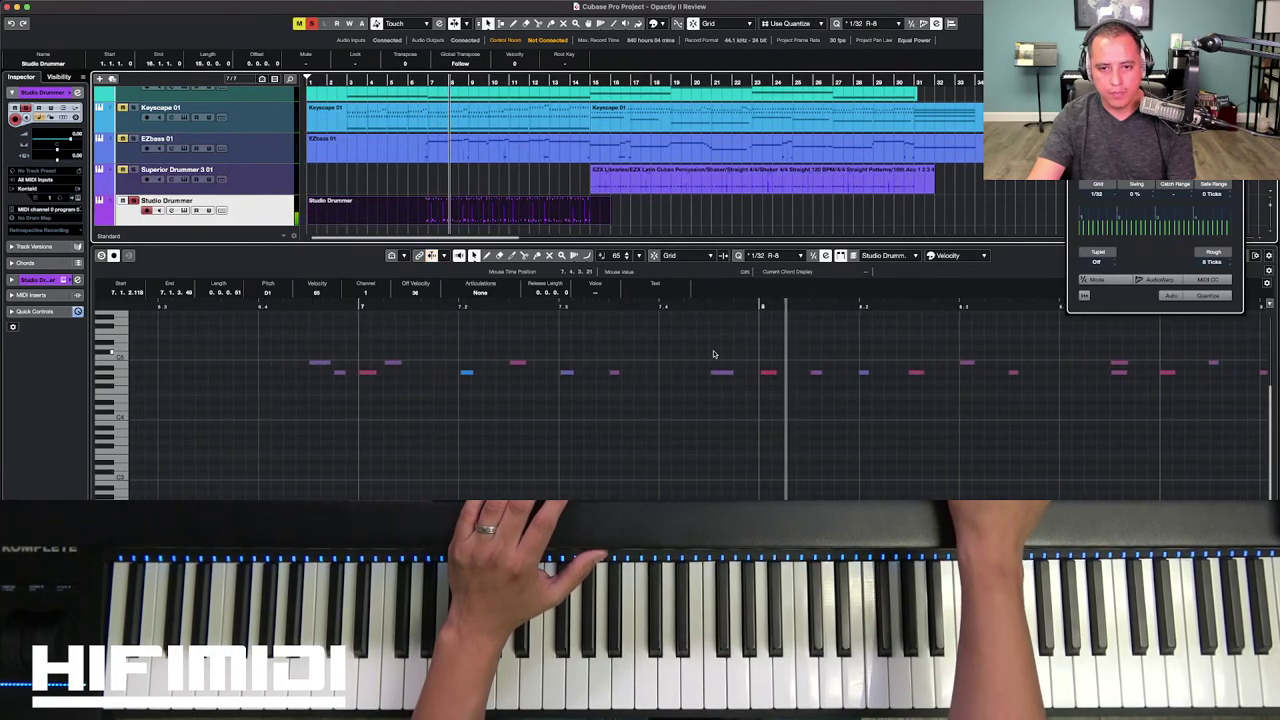
left_click(722, 372)
scroll(680, 400, "up", 1)
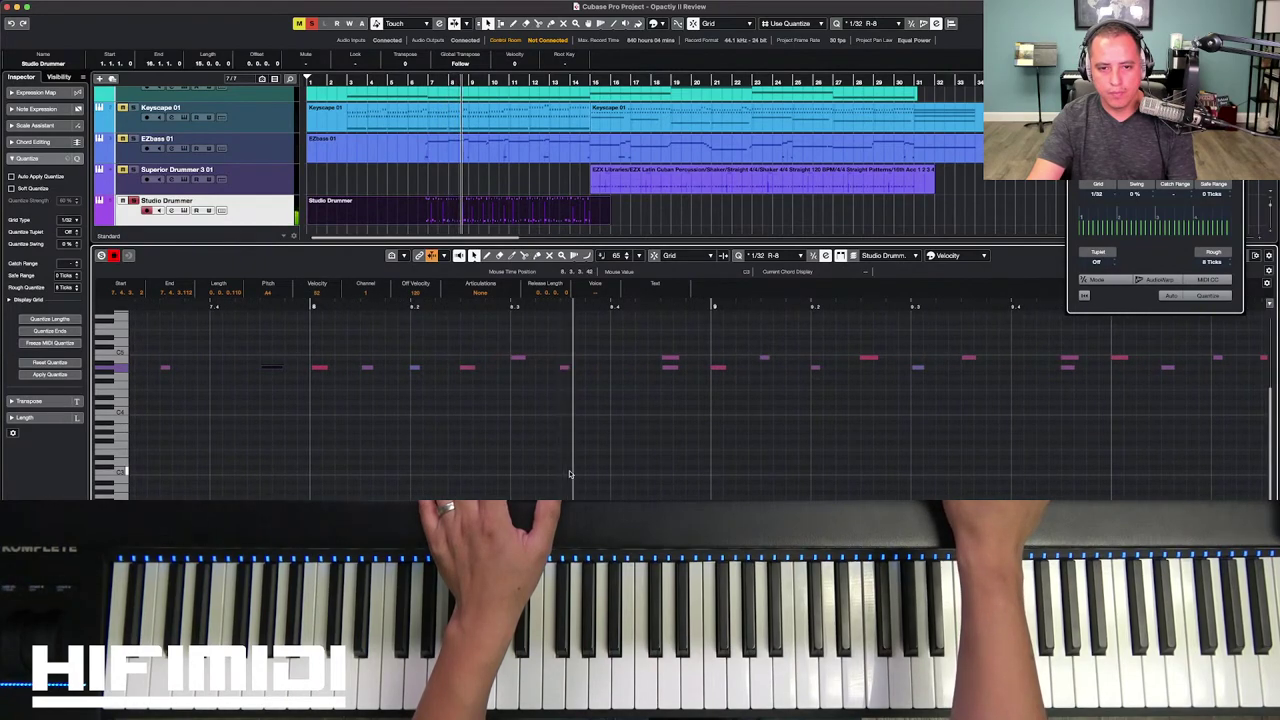
scroll(672, 355, "left", 1)
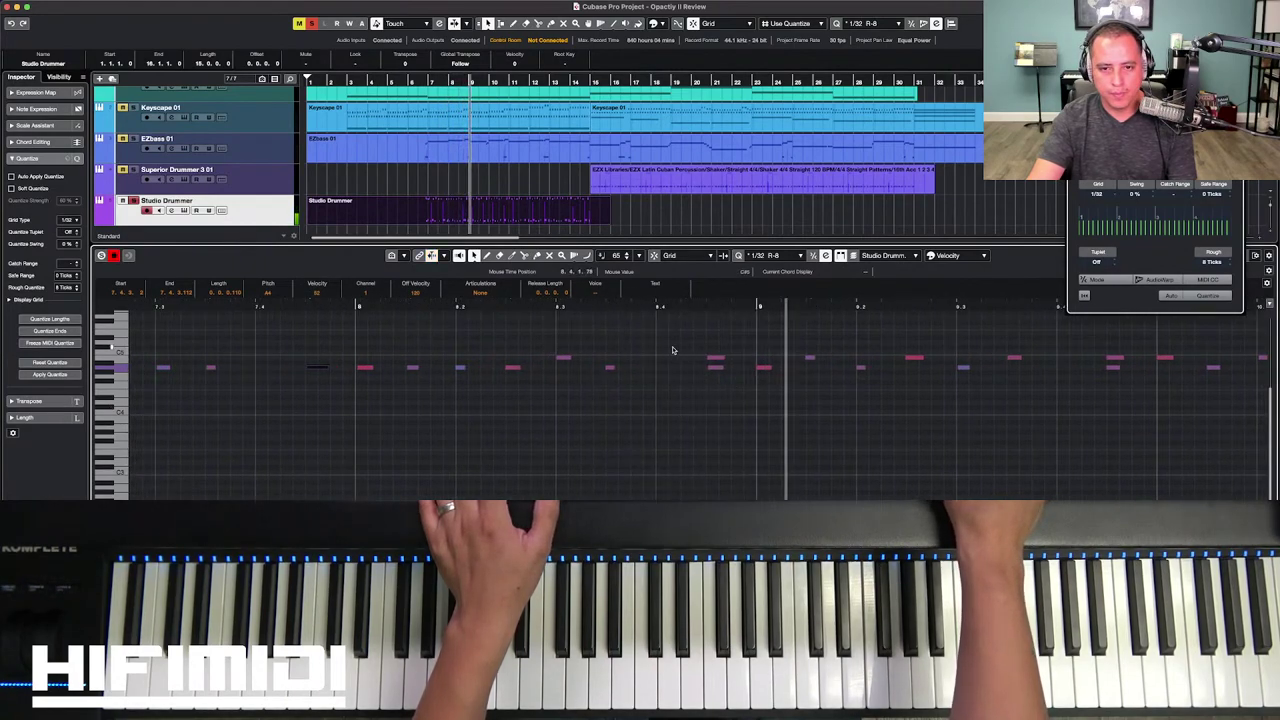
left_click_drag(709, 338, 761, 499)
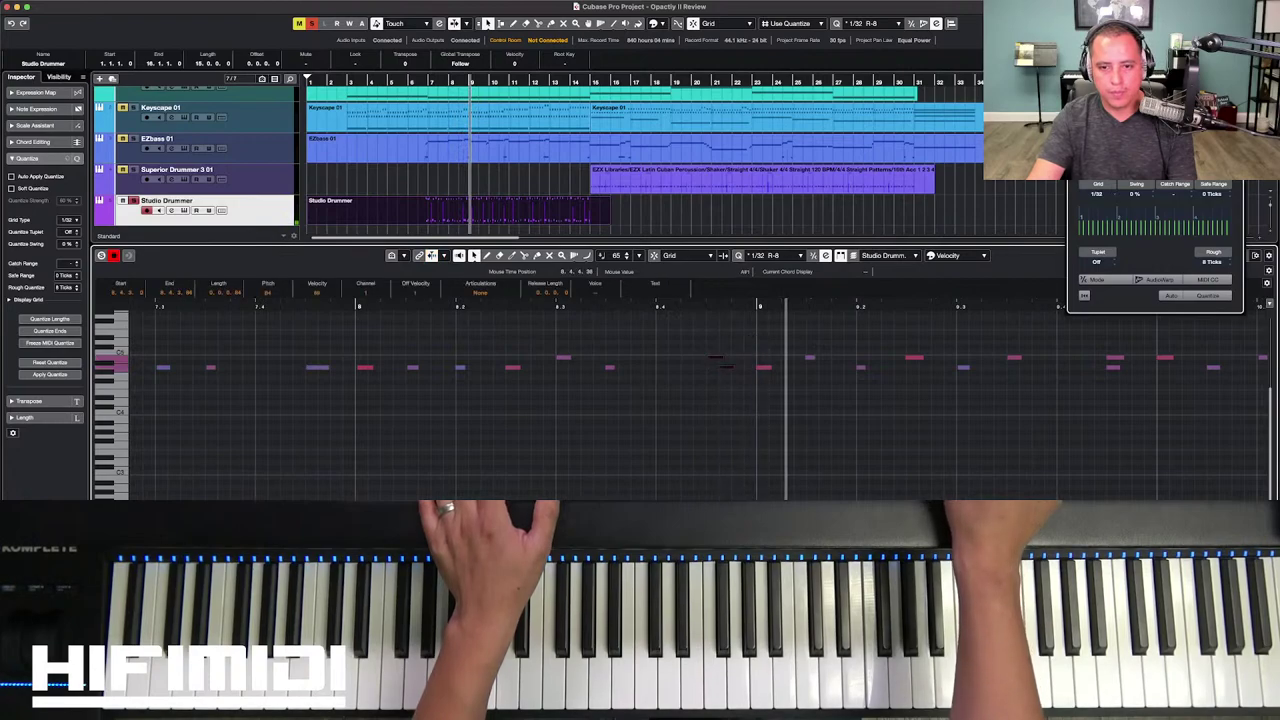
Step: Shift the lower of the paired hits before bars 10 and 11 about a 1/32 note later
scroll(547, 470, "left", 4)
left_click(547, 470)
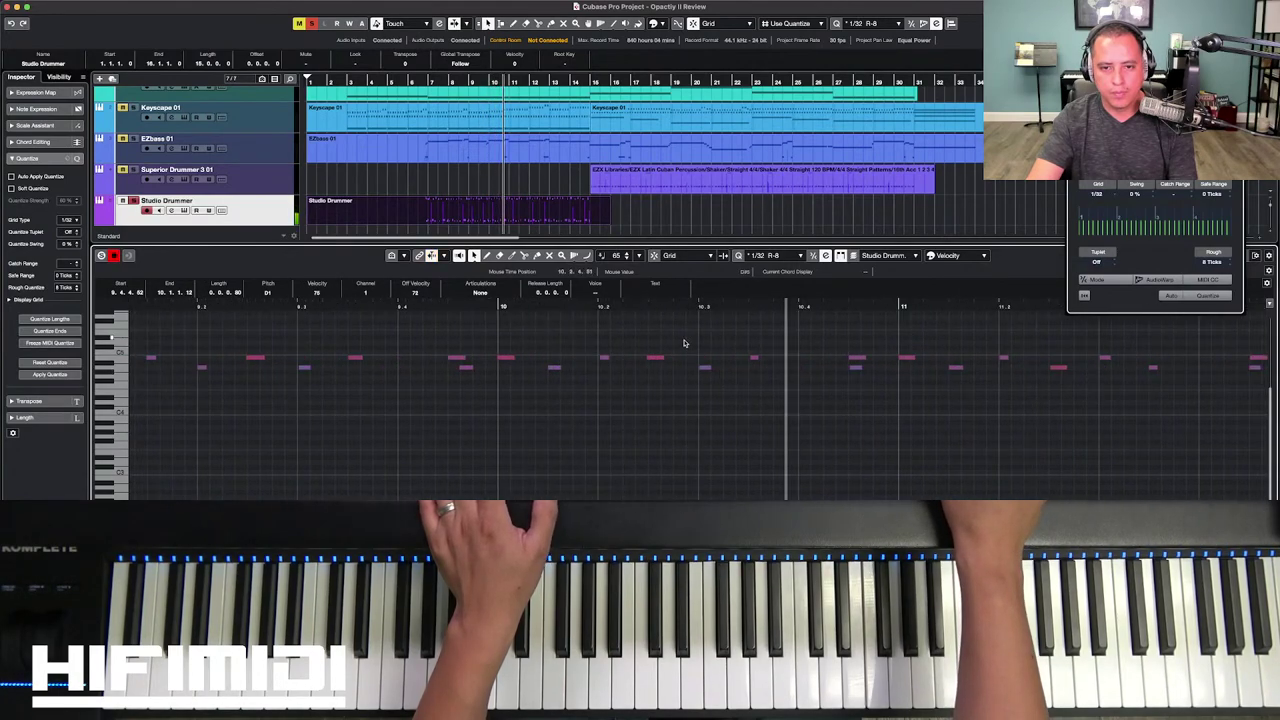
left_click_drag(846, 338, 890, 500)
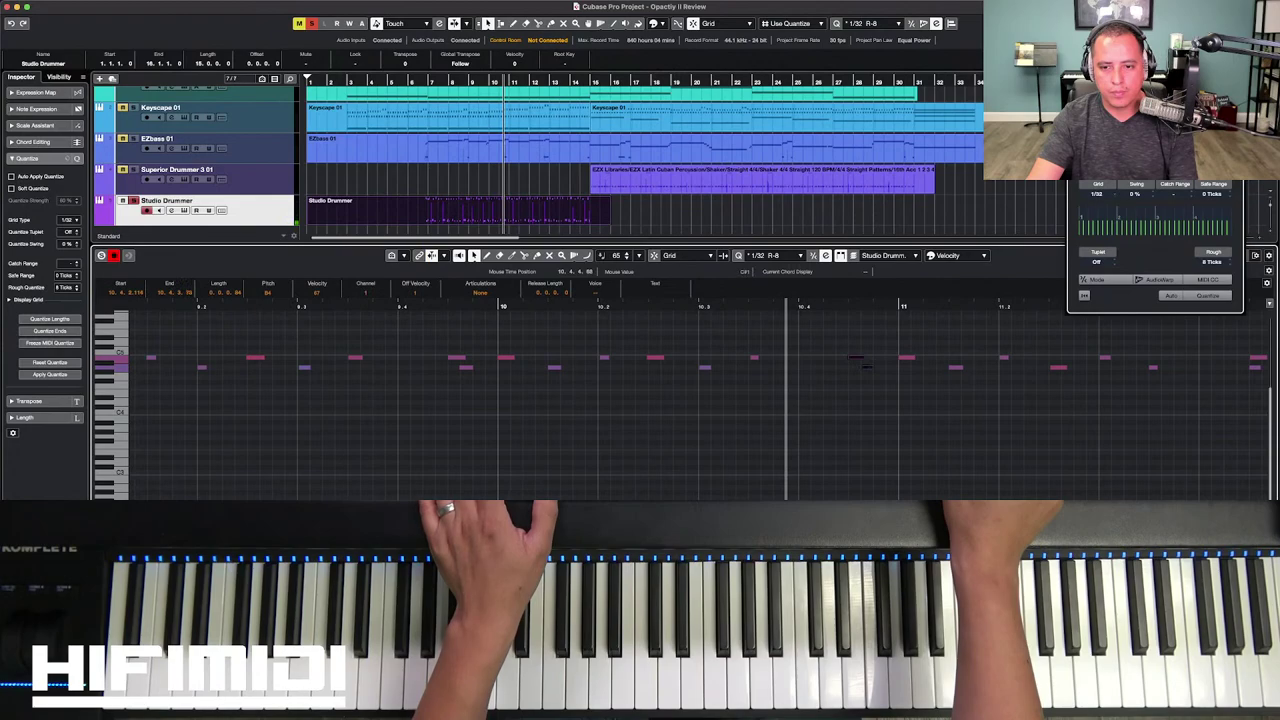
key("Escape")
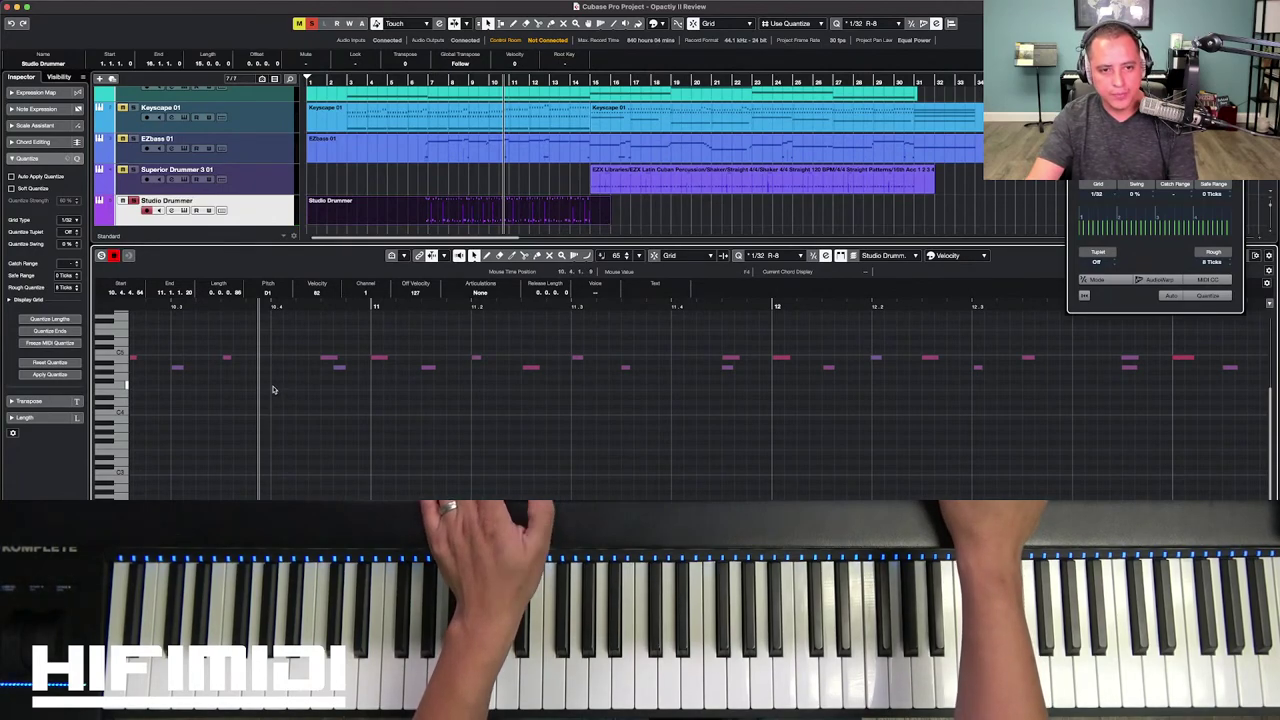
Step: Delay the lower of the paired hits before bars 12, 13 and 14 by about a 1/32 note
scroll(300, 440, "left", 3)
scroll(361, 461, "left", 2)
left_click_drag(856, 342, 894, 500)
left_click(873, 495)
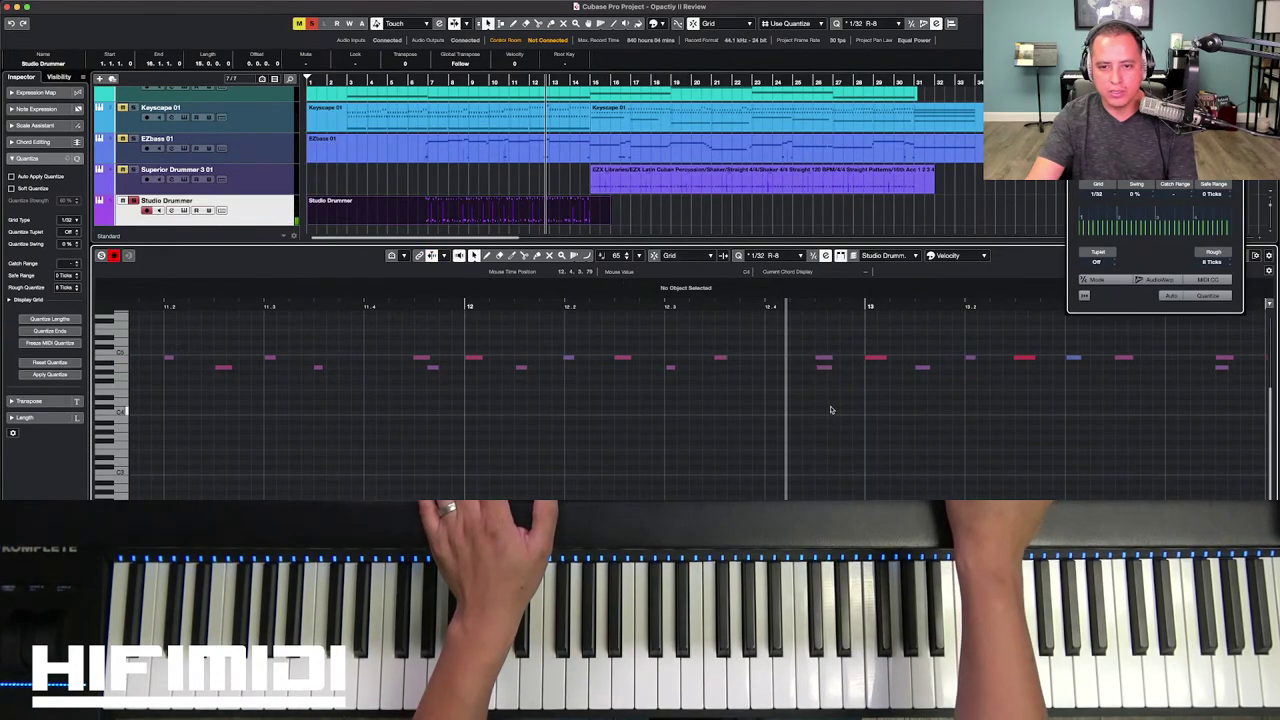
left_click_drag(826, 369, 830, 371)
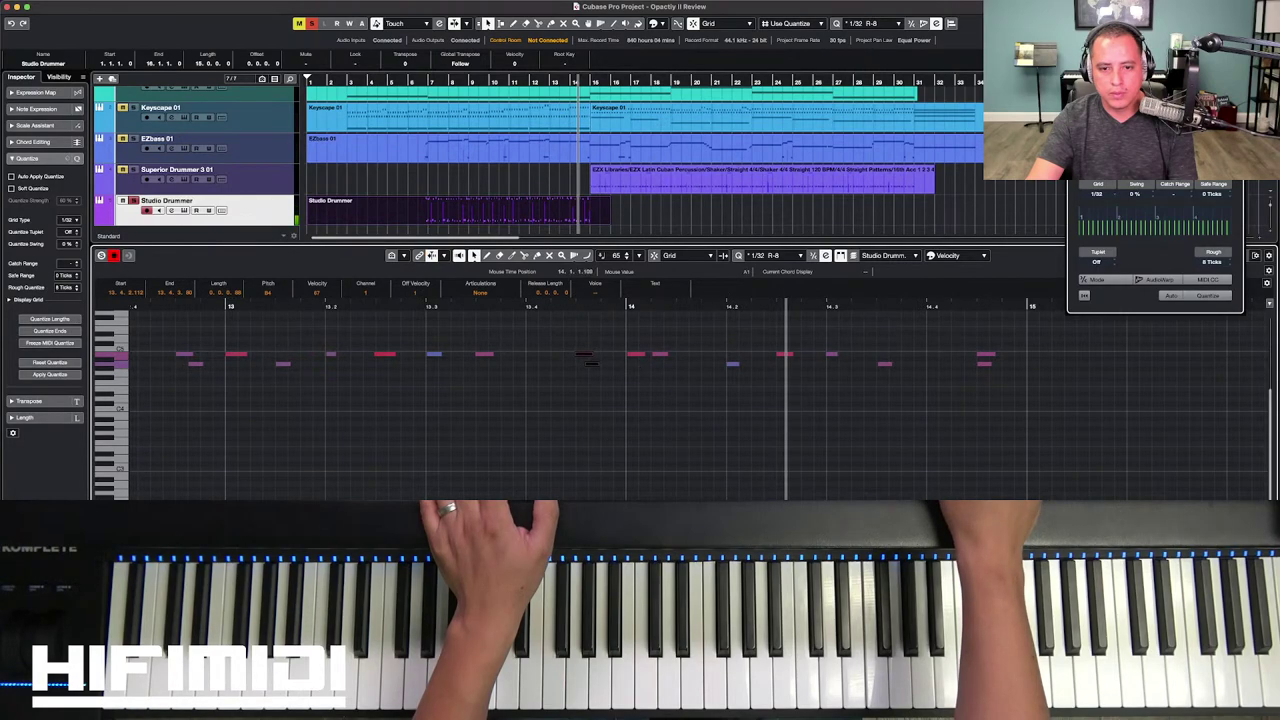
Step: Move the upper hit just after bar 14's downbeat one sixteenth later and delay the lower hit of the pair before bar 15
left_click_drag(660, 356, 682, 355)
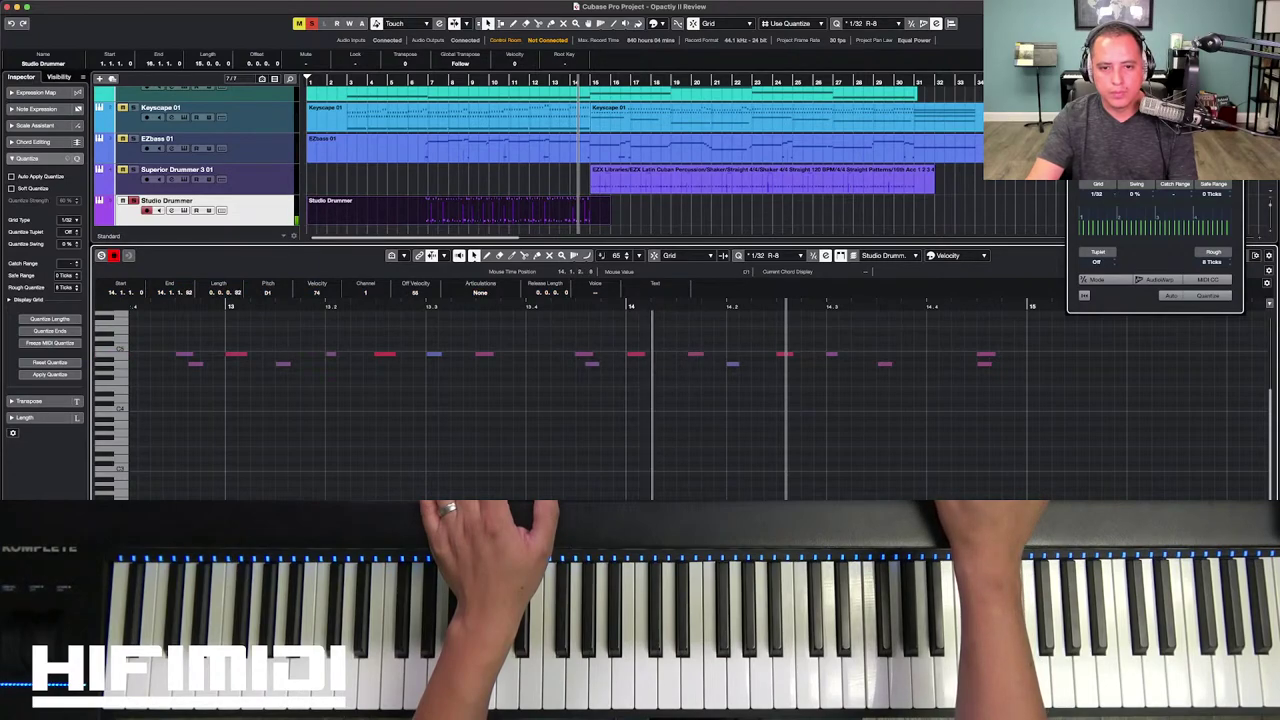
left_click_drag(696, 357, 685, 358)
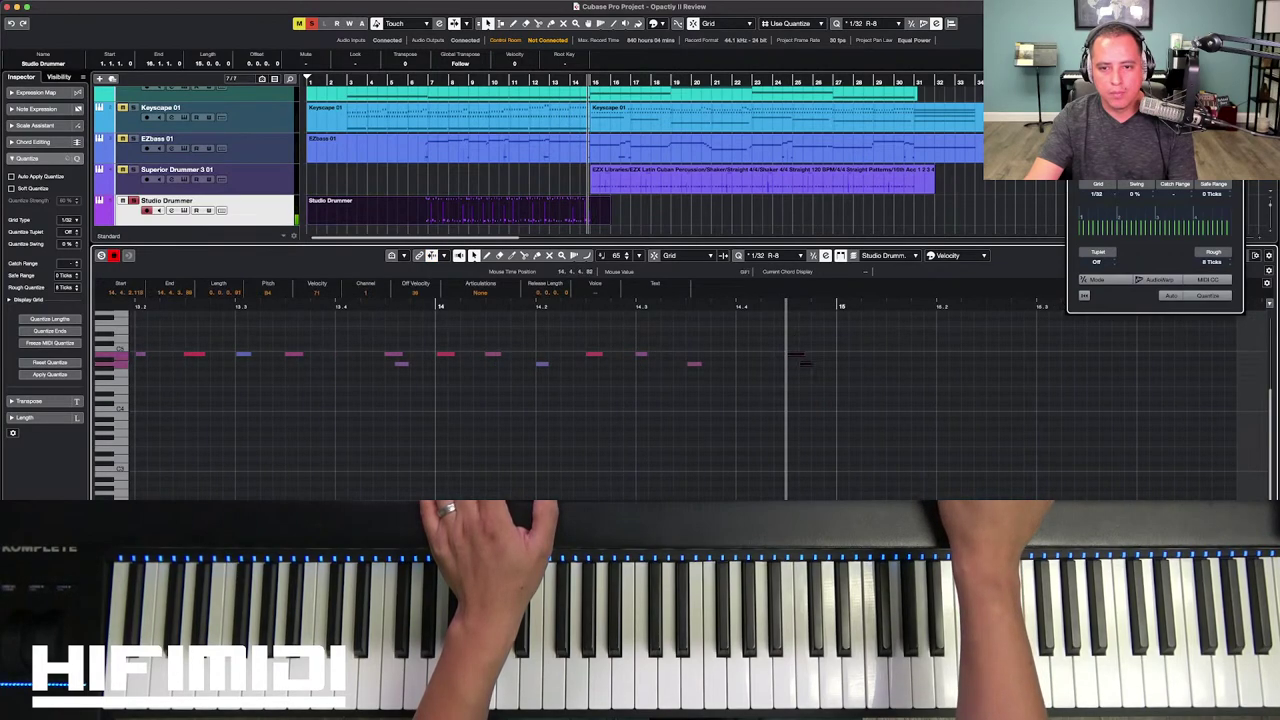
key("space")
left_click(806, 363)
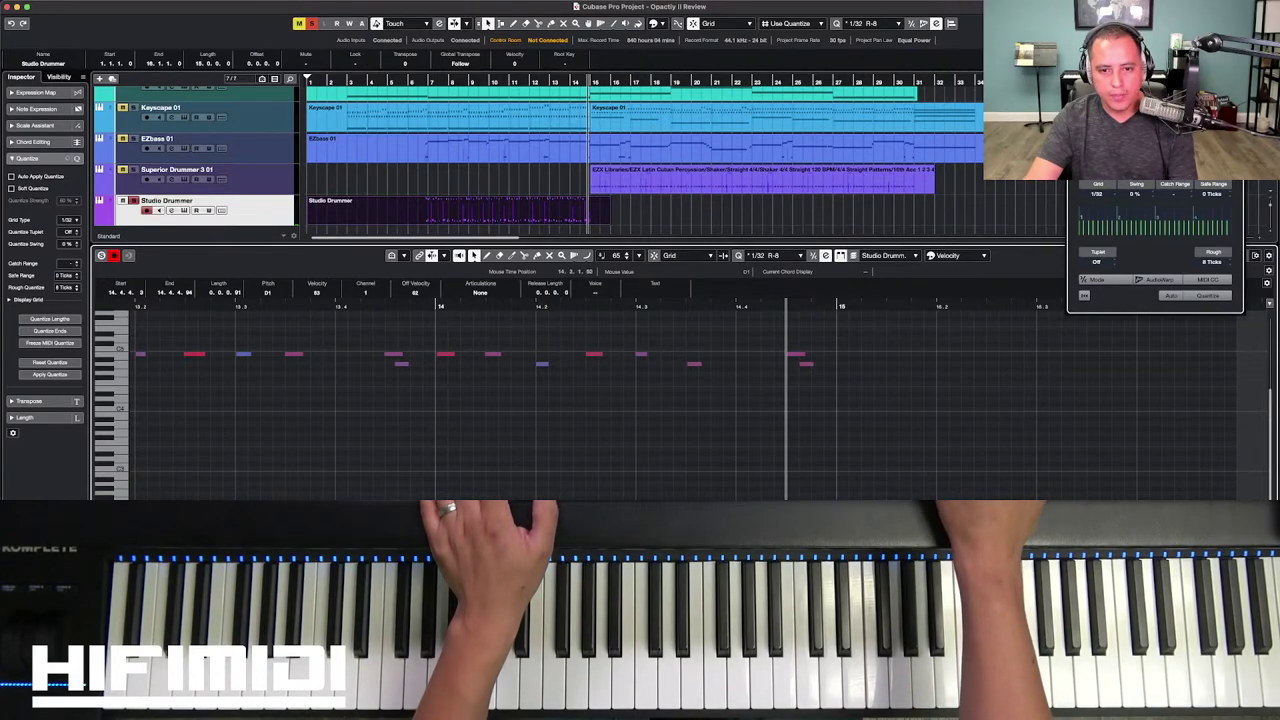
key("KP_Subtract")
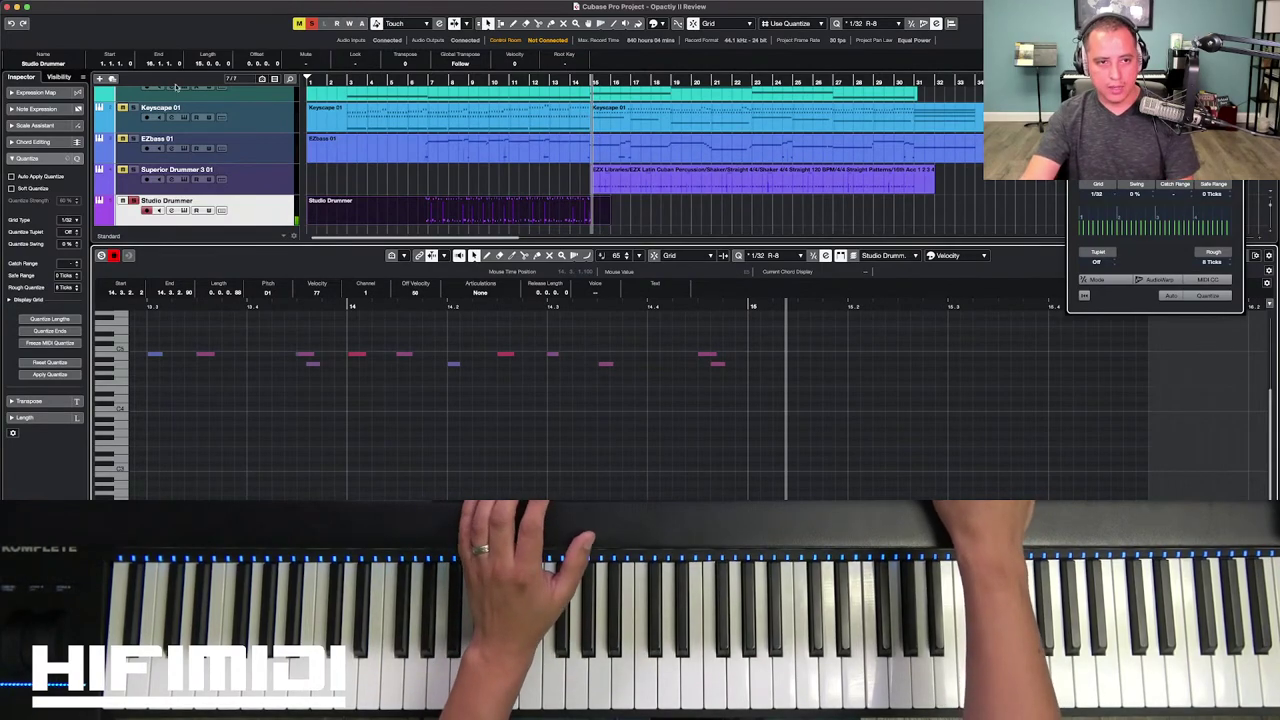
Step: Unsolo the Studio Drummer track and select all notes in its MIDI part
left_click(133, 200)
left_click(490, 453)
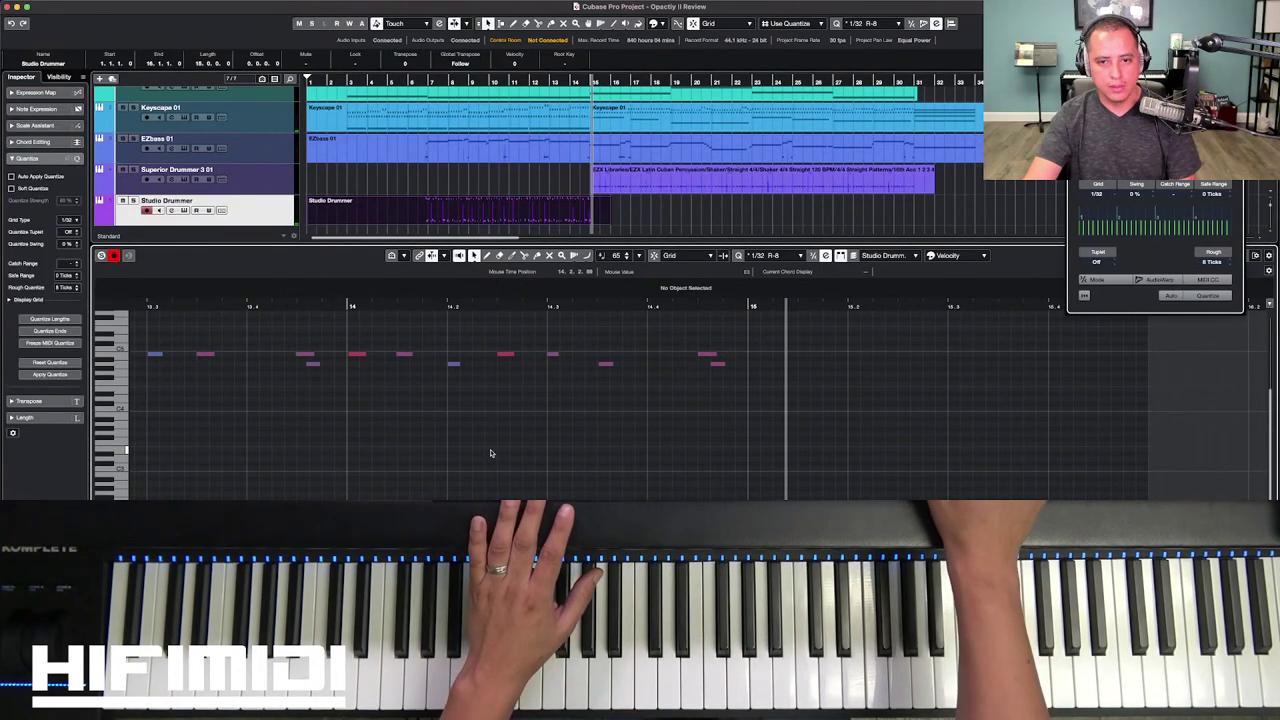
key("super+a")
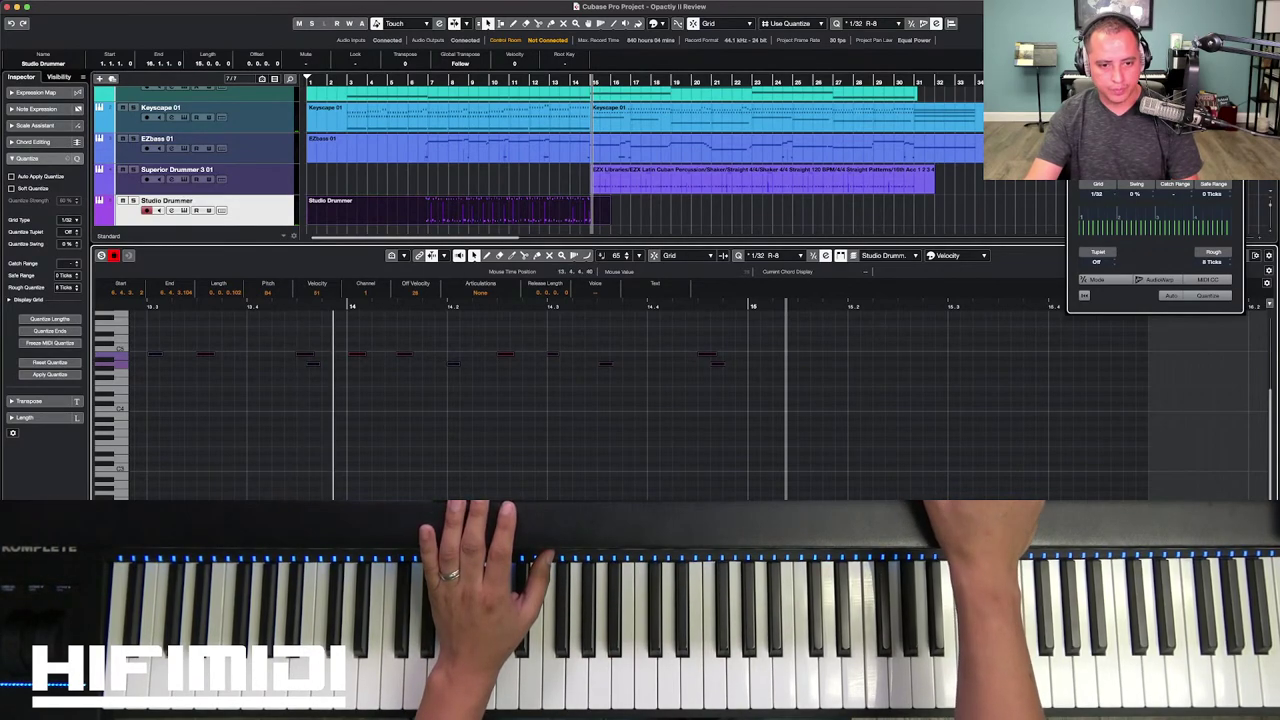
Step: Trim the Studio Drummer part so it starts at 6.4.4 just before bar 7 and ends at 15.3.3
scroll(680, 400, "left", 4)
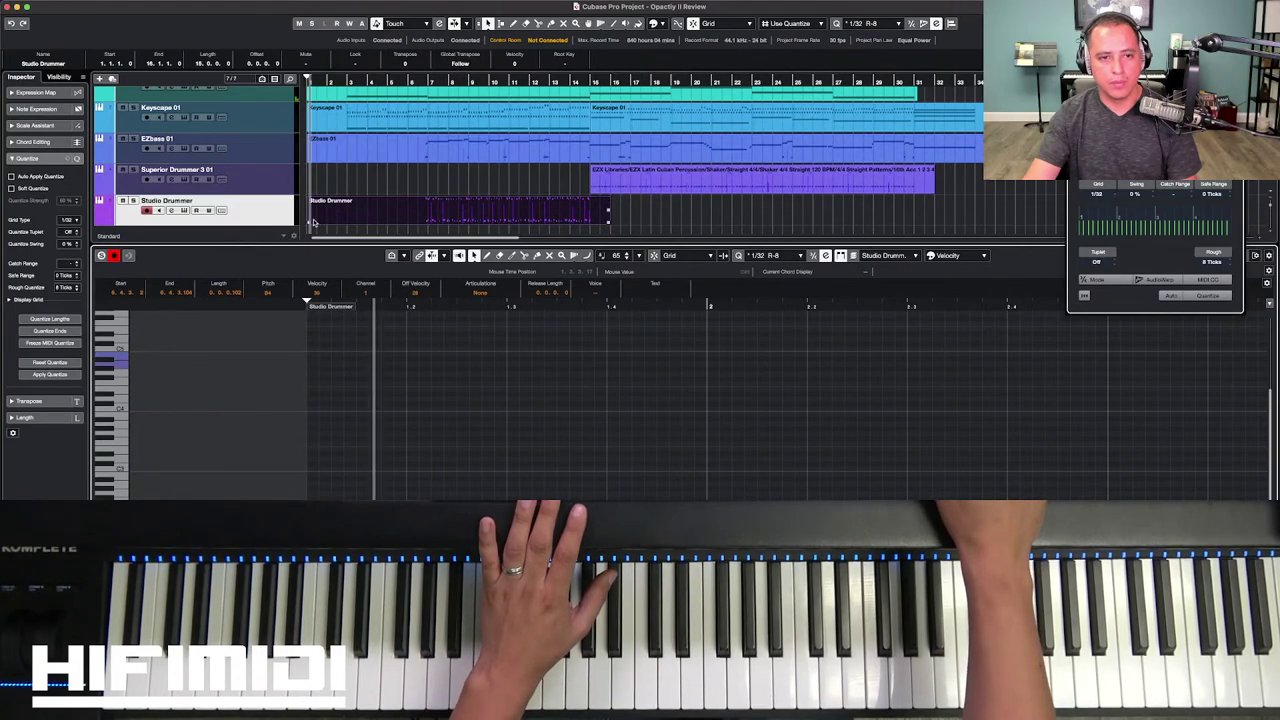
left_click_drag(317, 220, 431, 220)
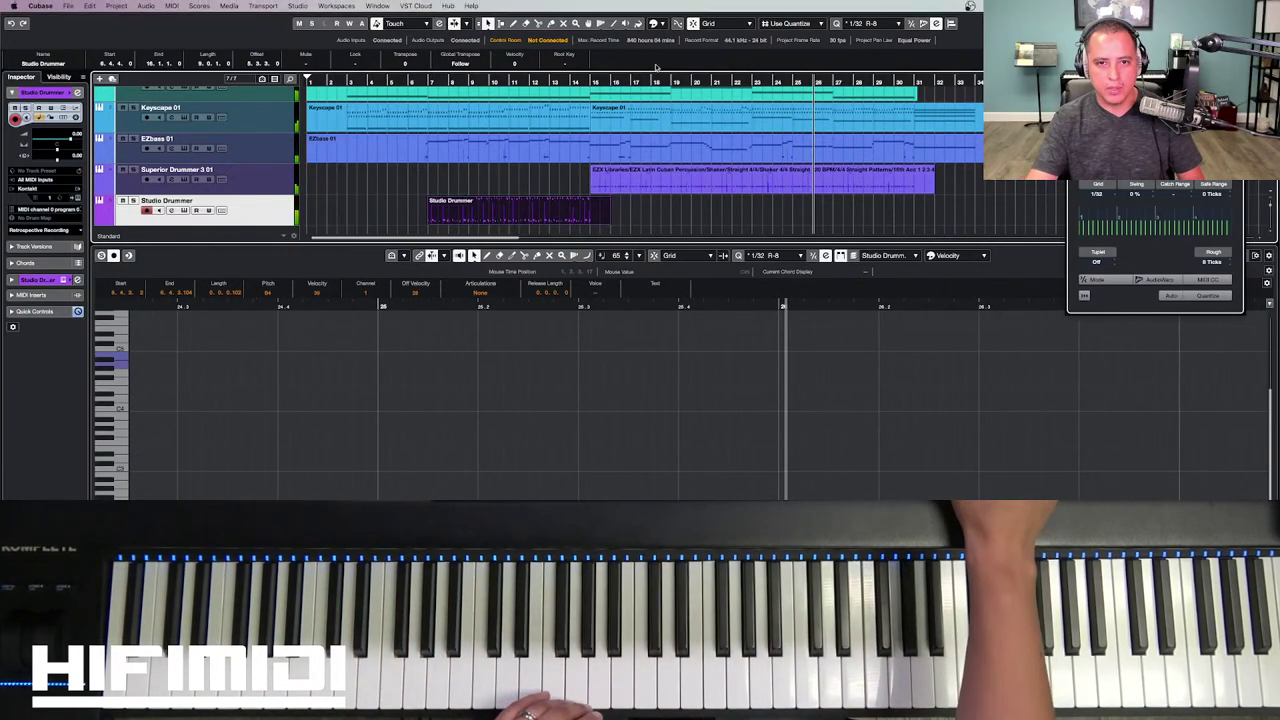
mouse_move(601, 230)
left_mouse_down()
mouse_move(590, 222)
mouse_move(601, 220)
left_mouse_up()
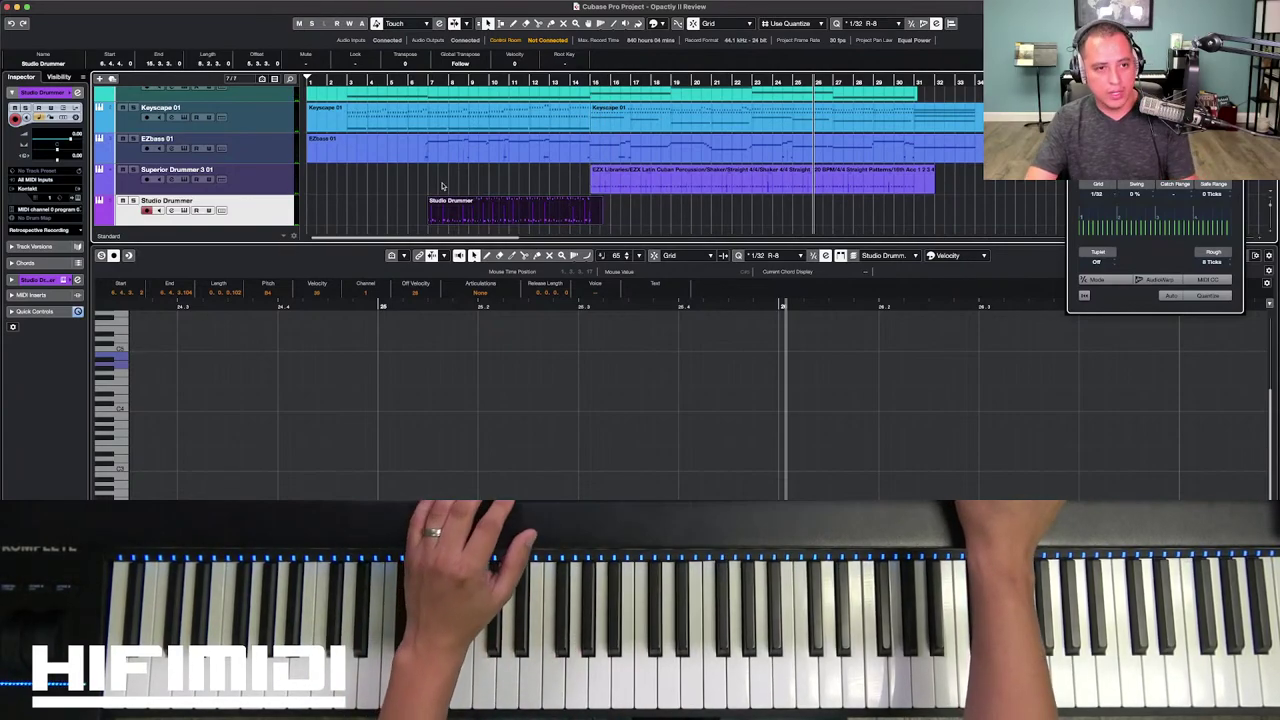
Step: Try to insert the Studio Drummer track's retrospective recording as a linear recording
left_click(66, 231)
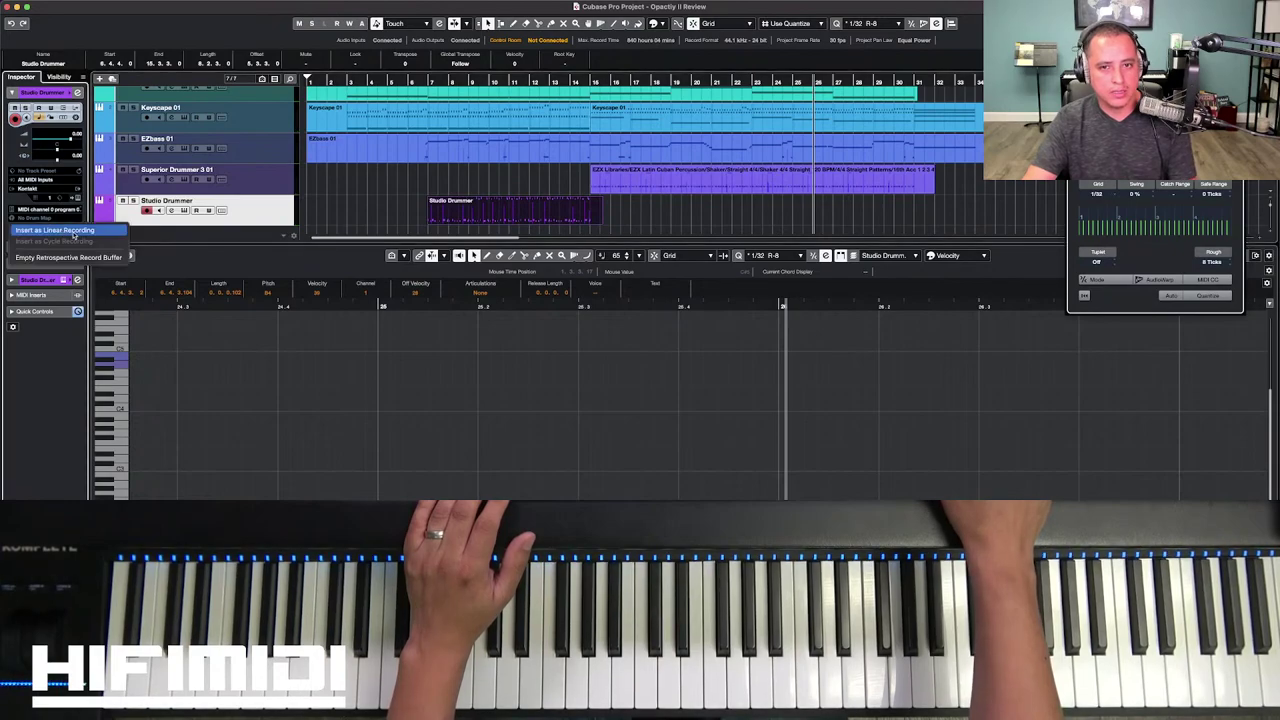
left_click(55, 230)
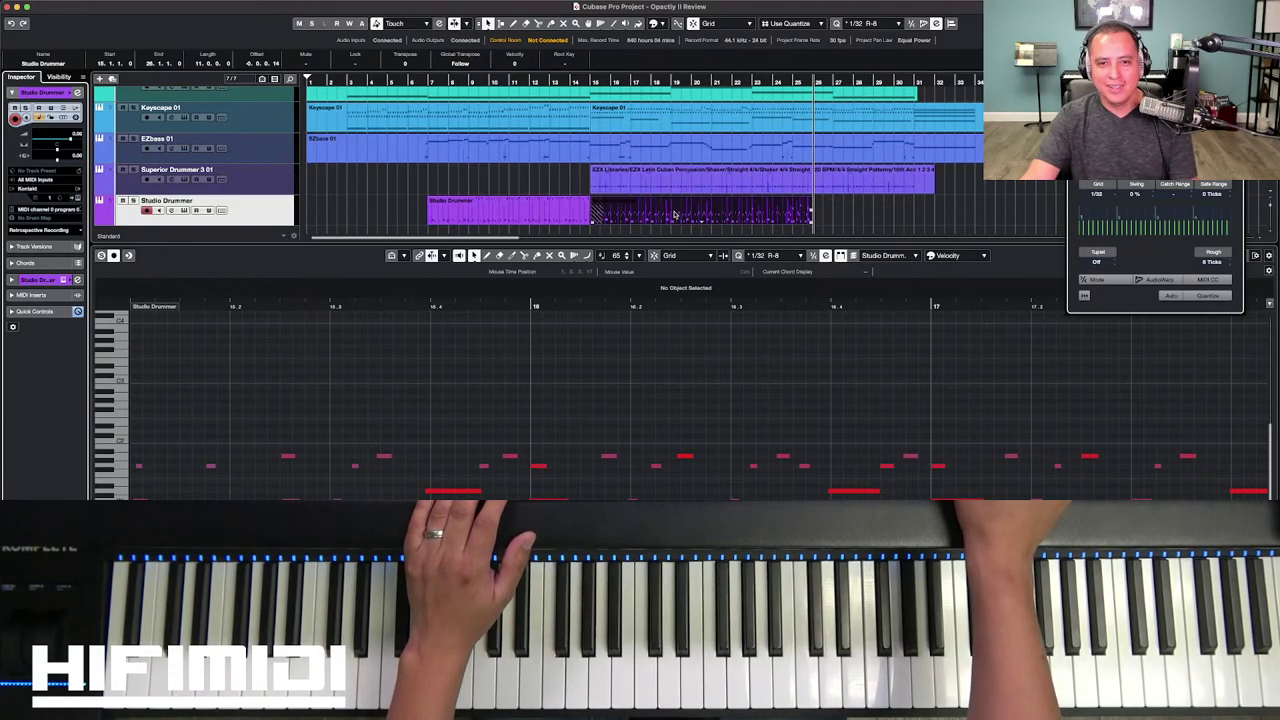
key("ctrl+z")
Step: Shorten the Studio Drummer part so it ends at the start of bar 15
left_click_drag(600, 215, 592, 222)
key("h")
key("h")
key("h")
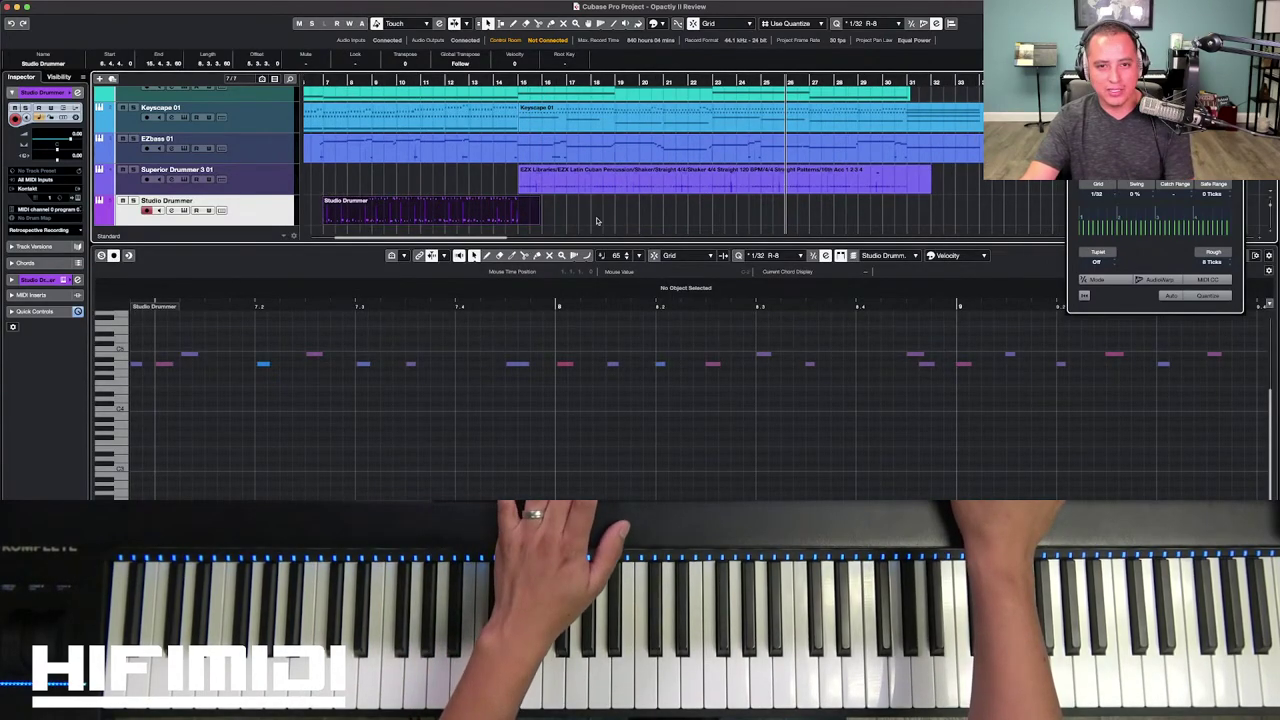
scroll(598, 215, "left", 5)
left_click_drag(604, 218, 562, 217)
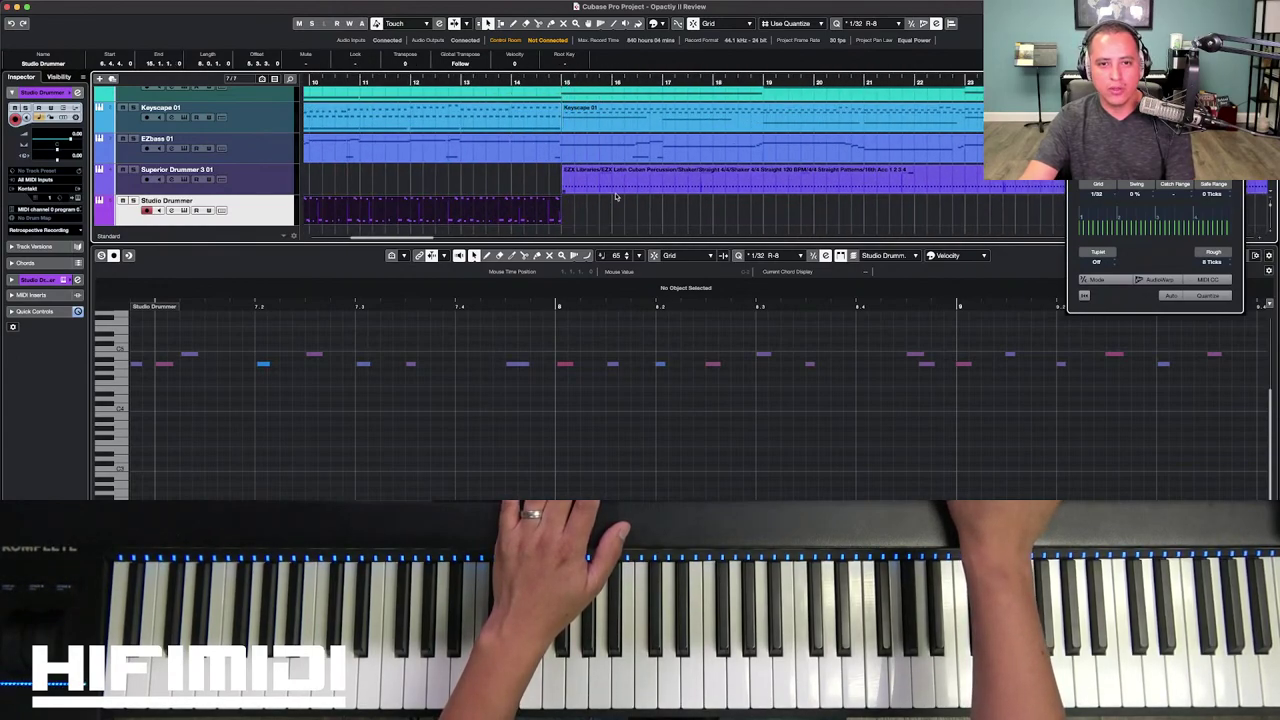
Step: Record a drum performance on the Studio Drummer track starting at bar 14 and stop once the song has played through
left_click(629, 353)
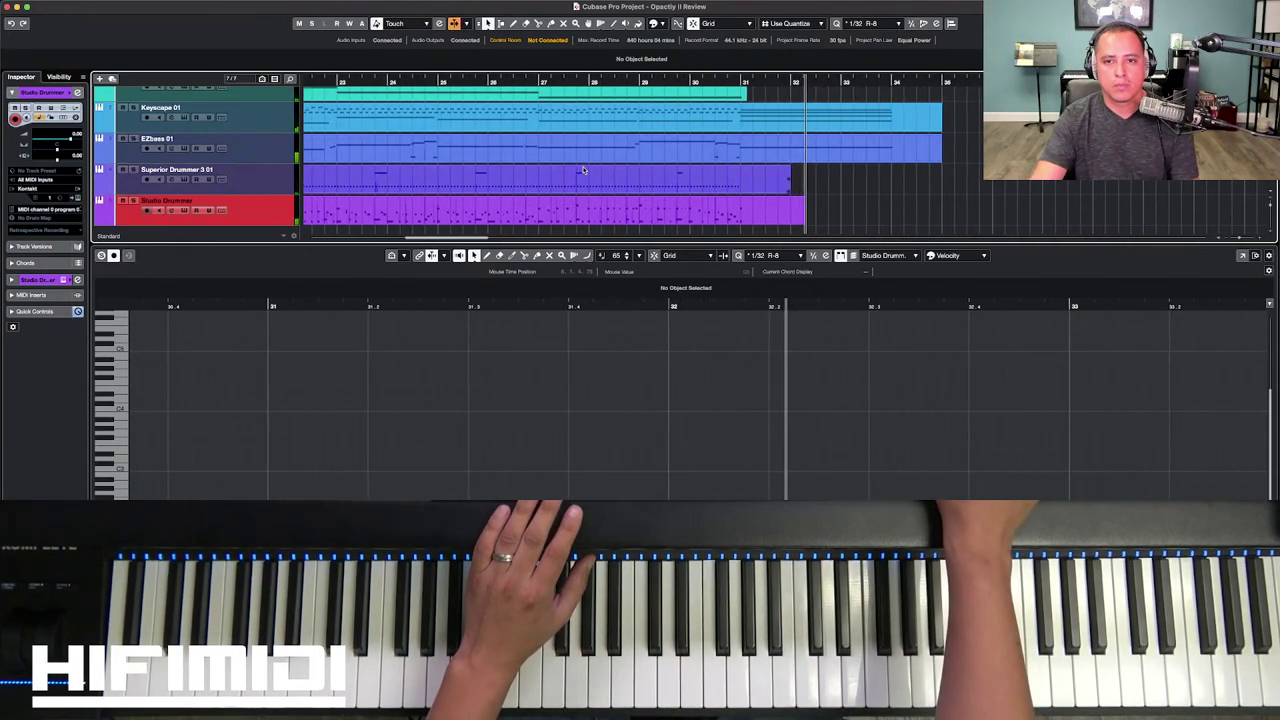
key("space")
scroll(572, 190, "left", 5)
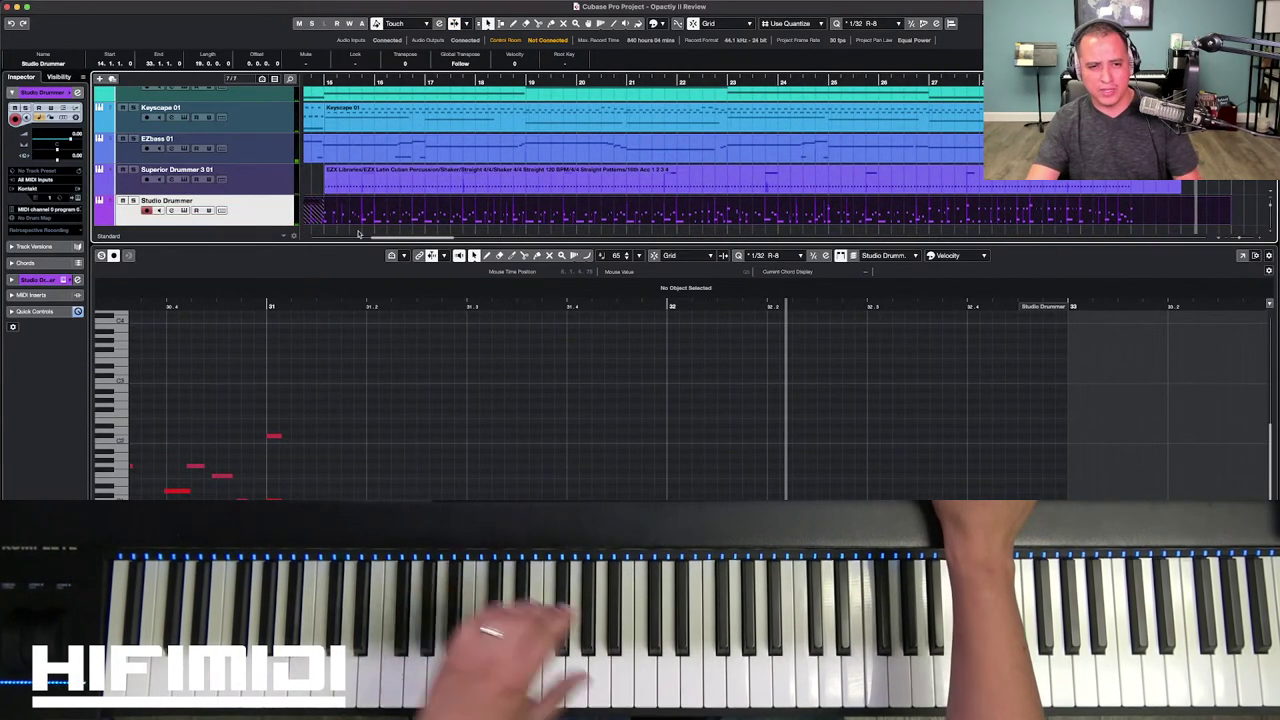
scroll(510, 218, "left", 5)
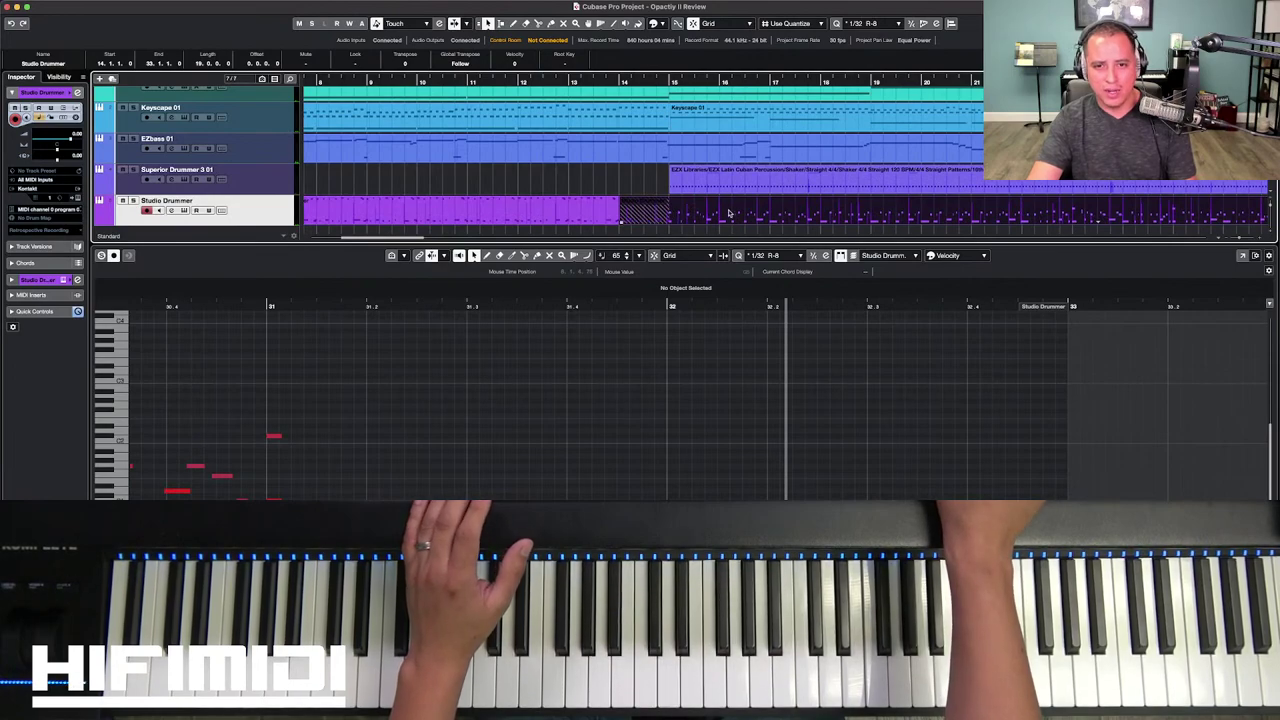
Step: Quantize the newly recorded Studio Drummer notes to a 1/16 grid
left_click(585, 405)
scroll(590, 390, "left", 10)
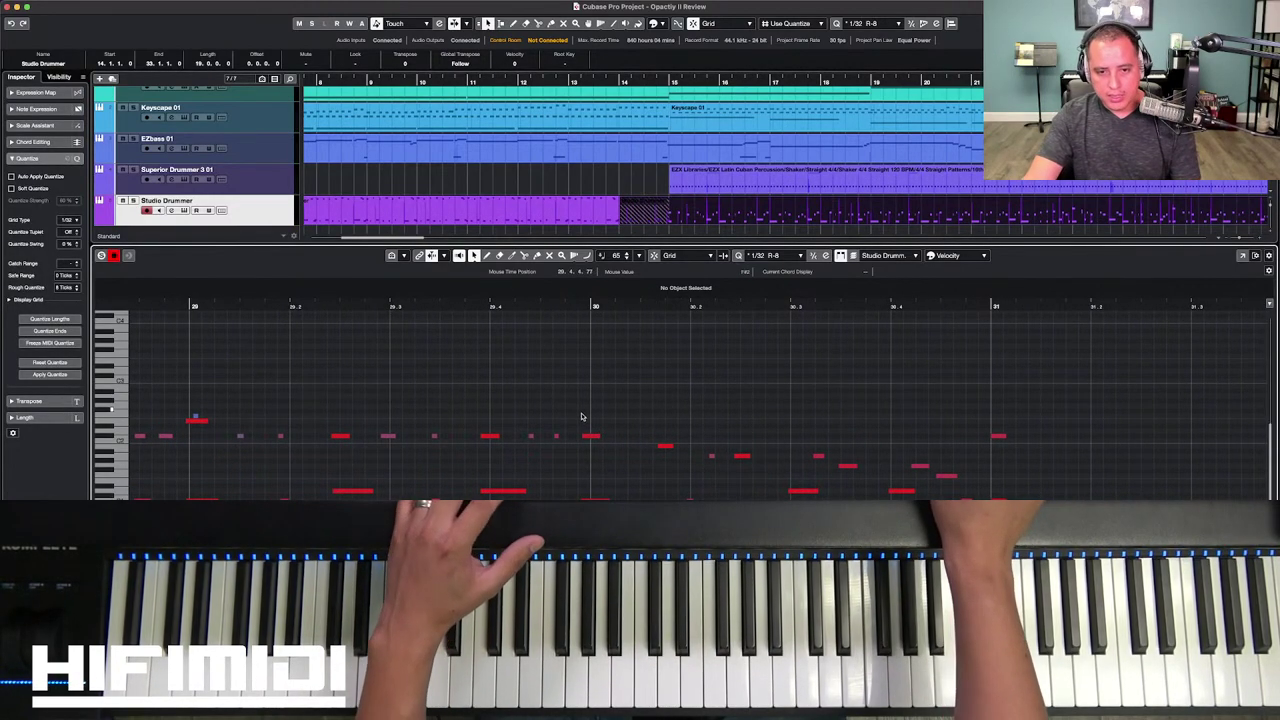
left_click(825, 257)
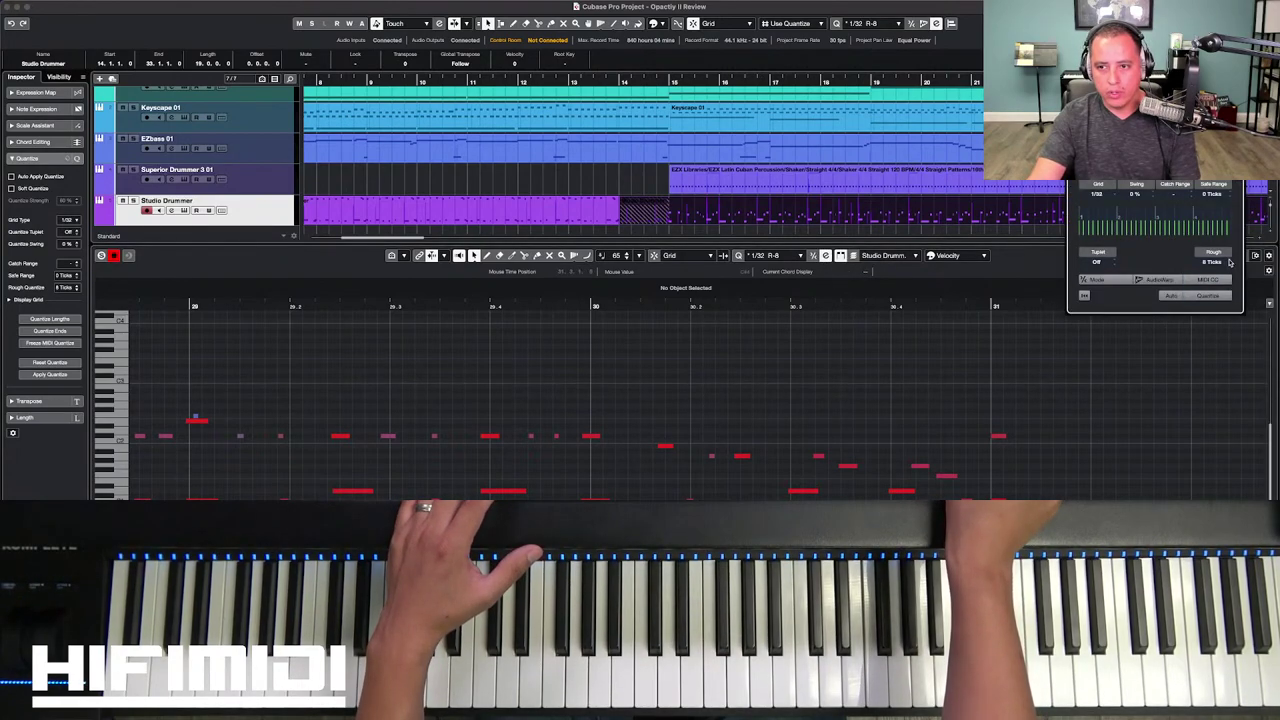
scroll(844, 343, "left", 15)
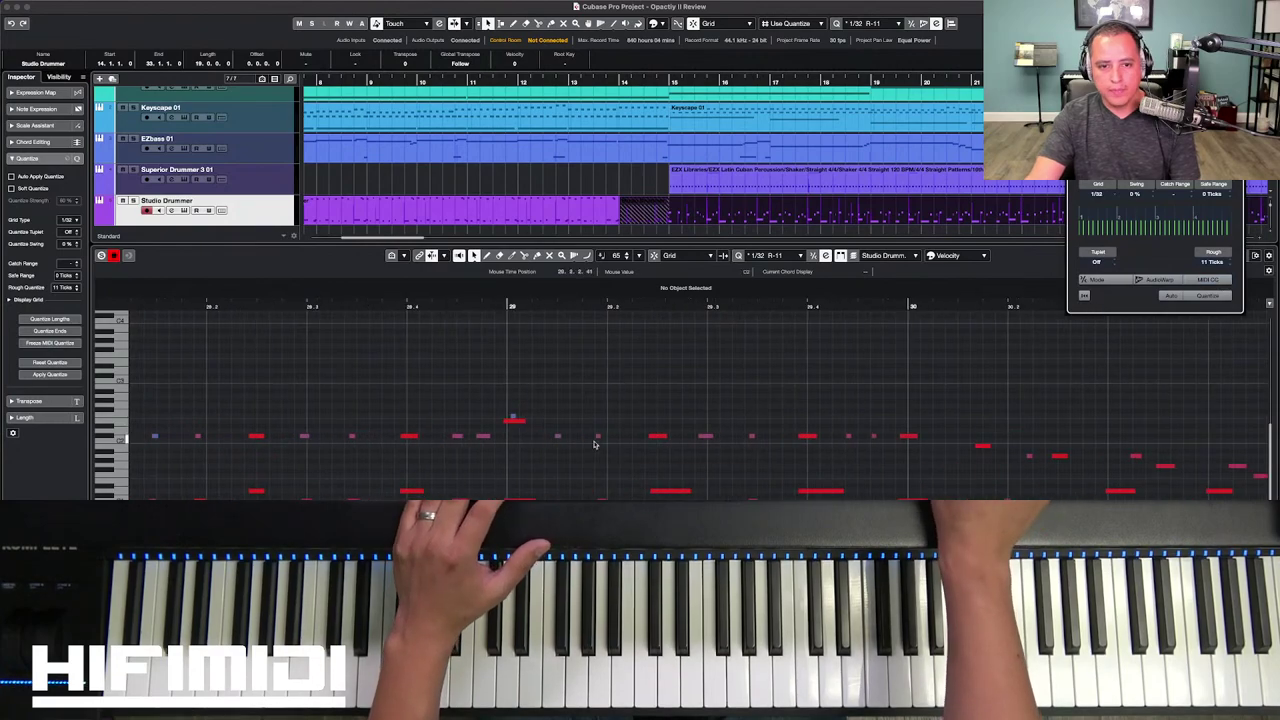
scroll(618, 438, "left", 5)
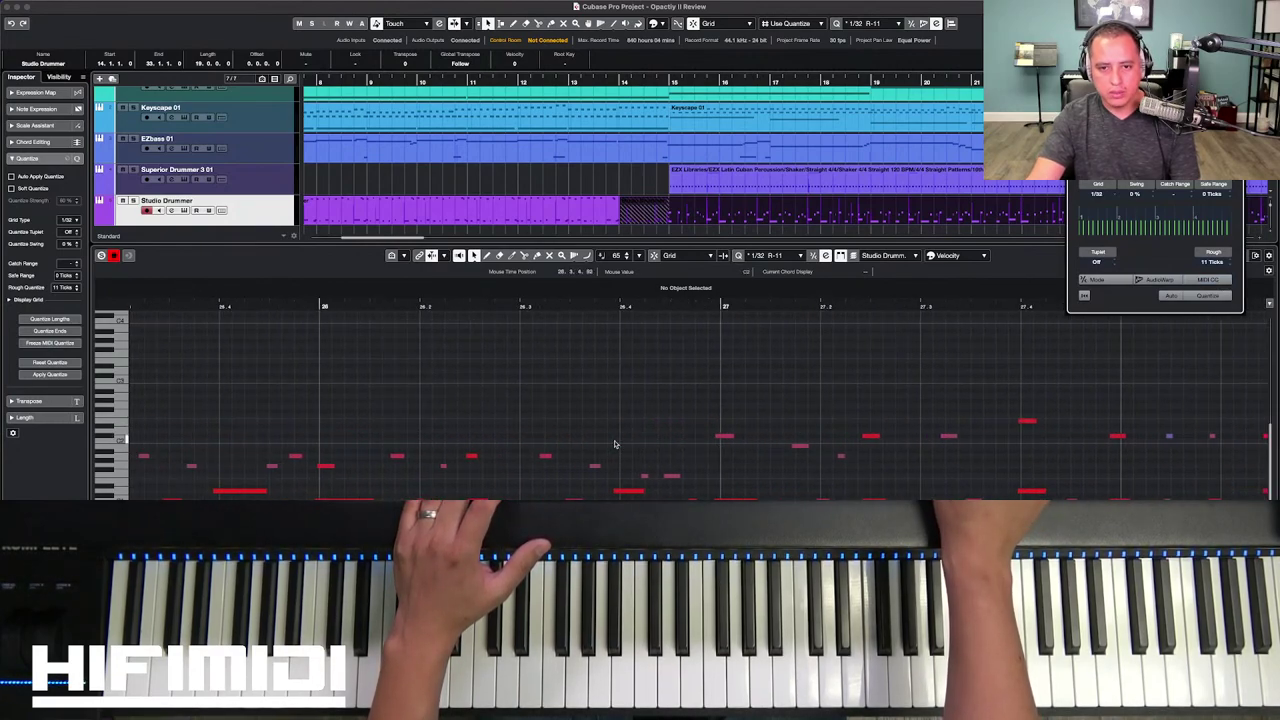
left_click(770, 255)
left_click(777, 323)
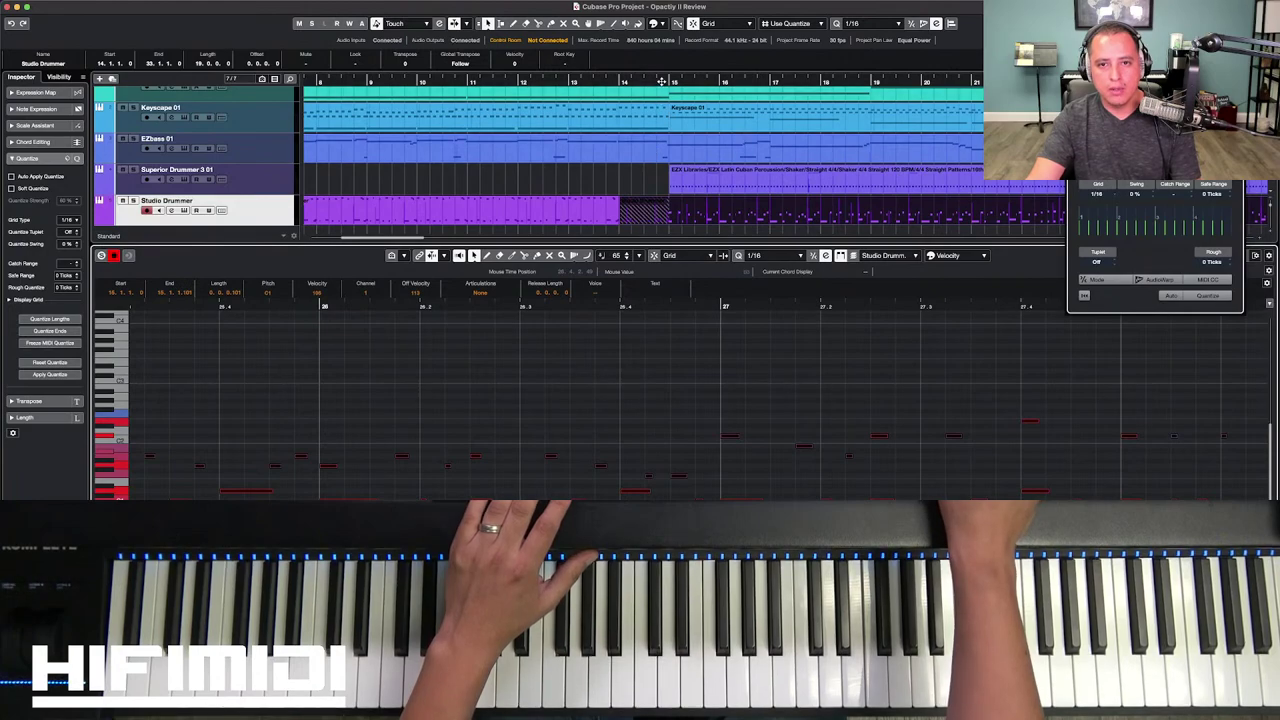
Step: Play back the quantized drum take from around bar 15 with the view following the playhead
left_click(663, 115)
key("f")
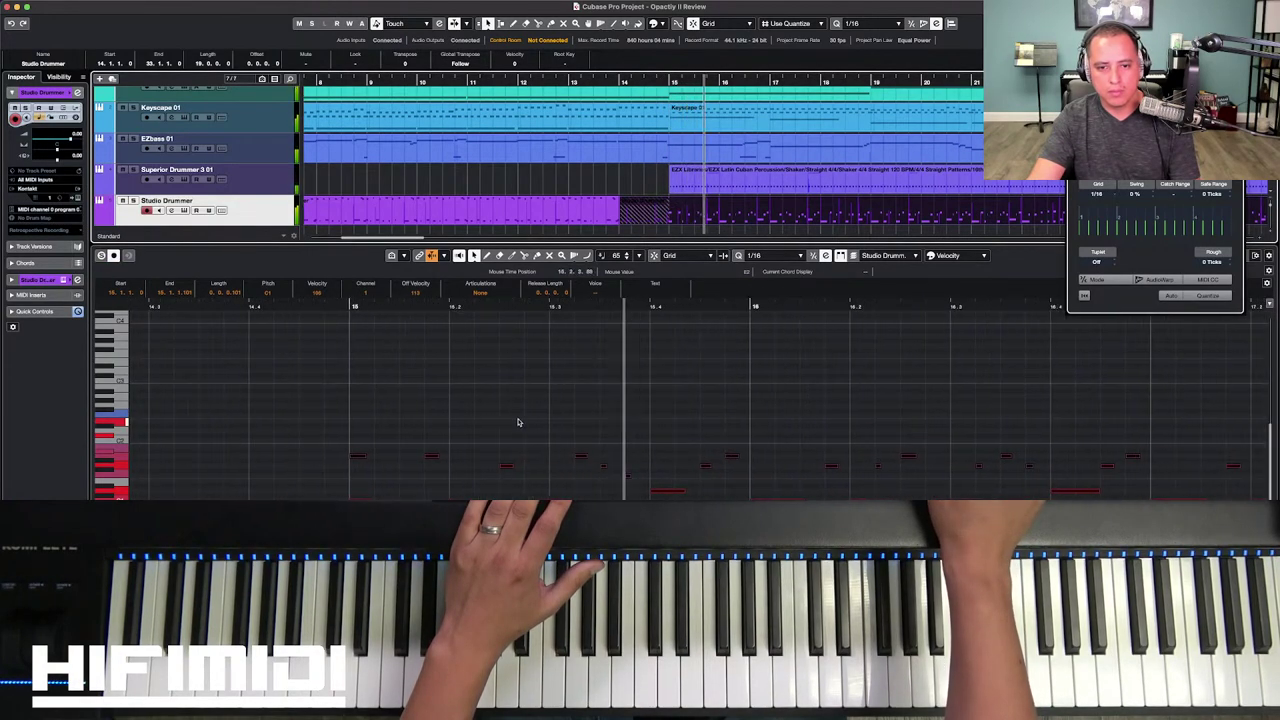
left_click(518, 422)
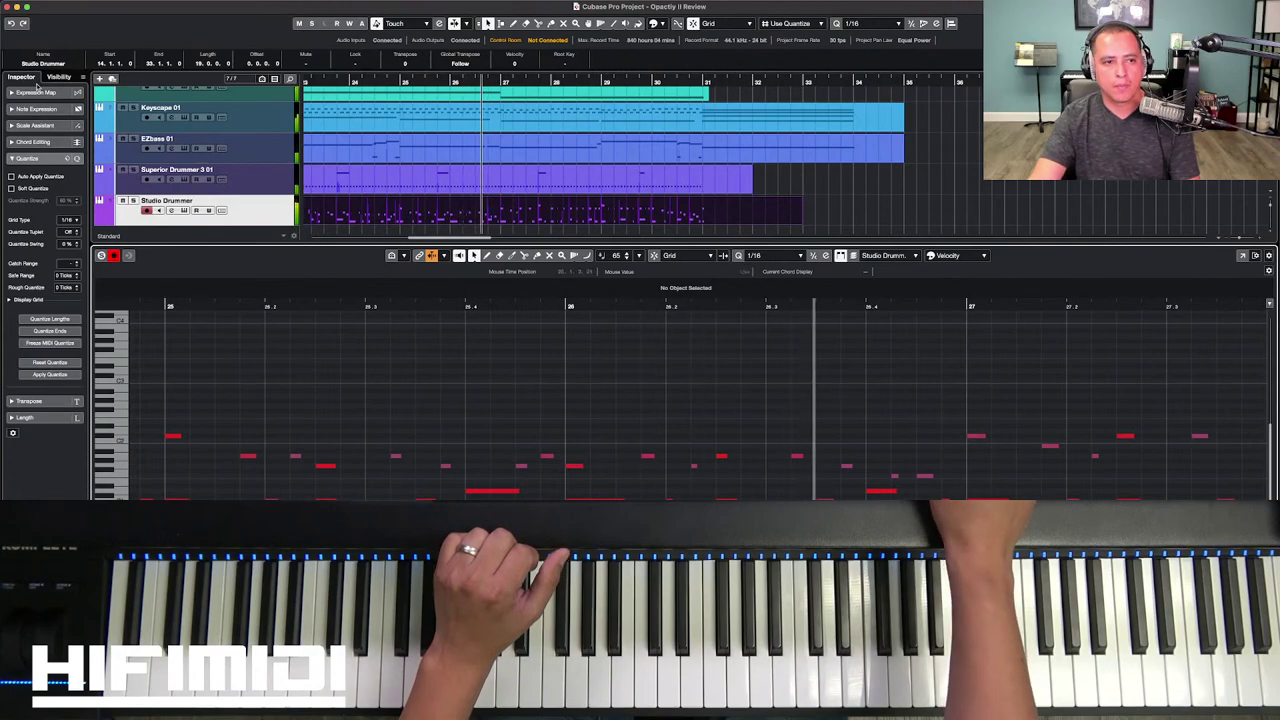
Step: Lower the Studio Drummer track's volume to about -3 dB during playback, and stop at the end of the song
left_click(88, 113)
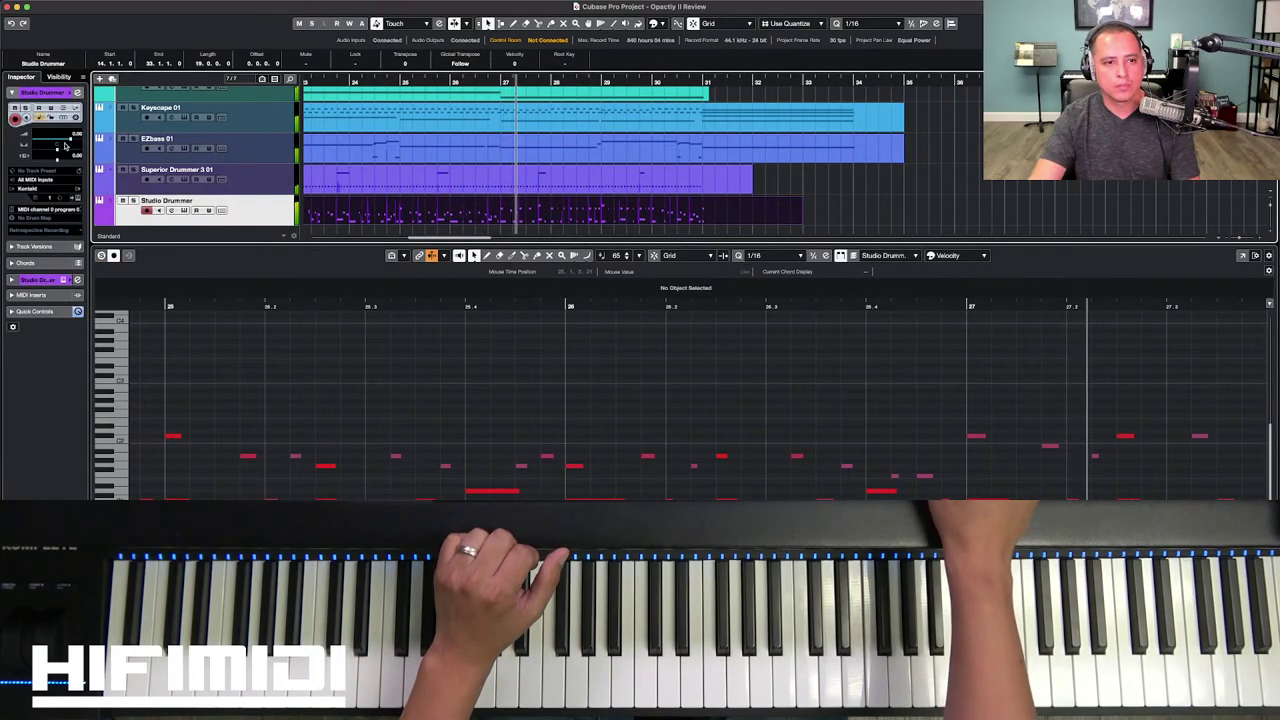
left_click_drag(74, 141, 68, 142)
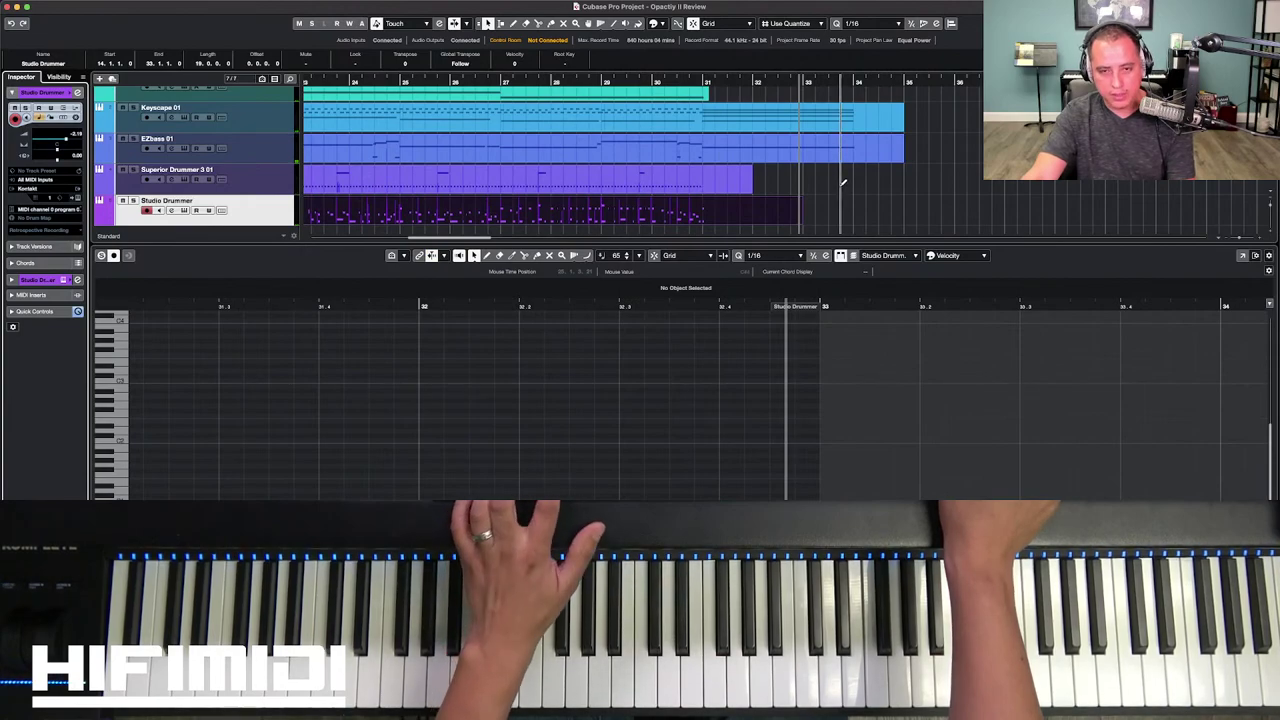
key("space")
Step: Return to the start of the project and zoom the timeline out to show most of the arrangement
key("Home")
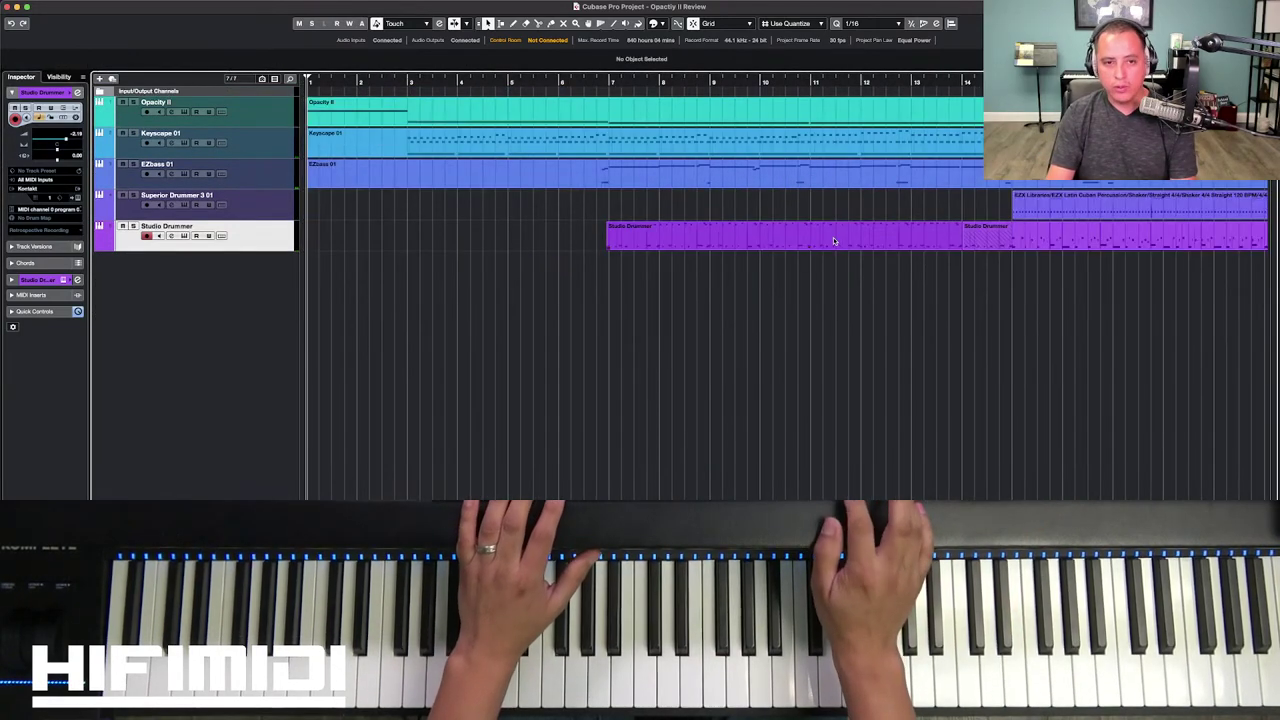
key("g")
key("g")
key("g")
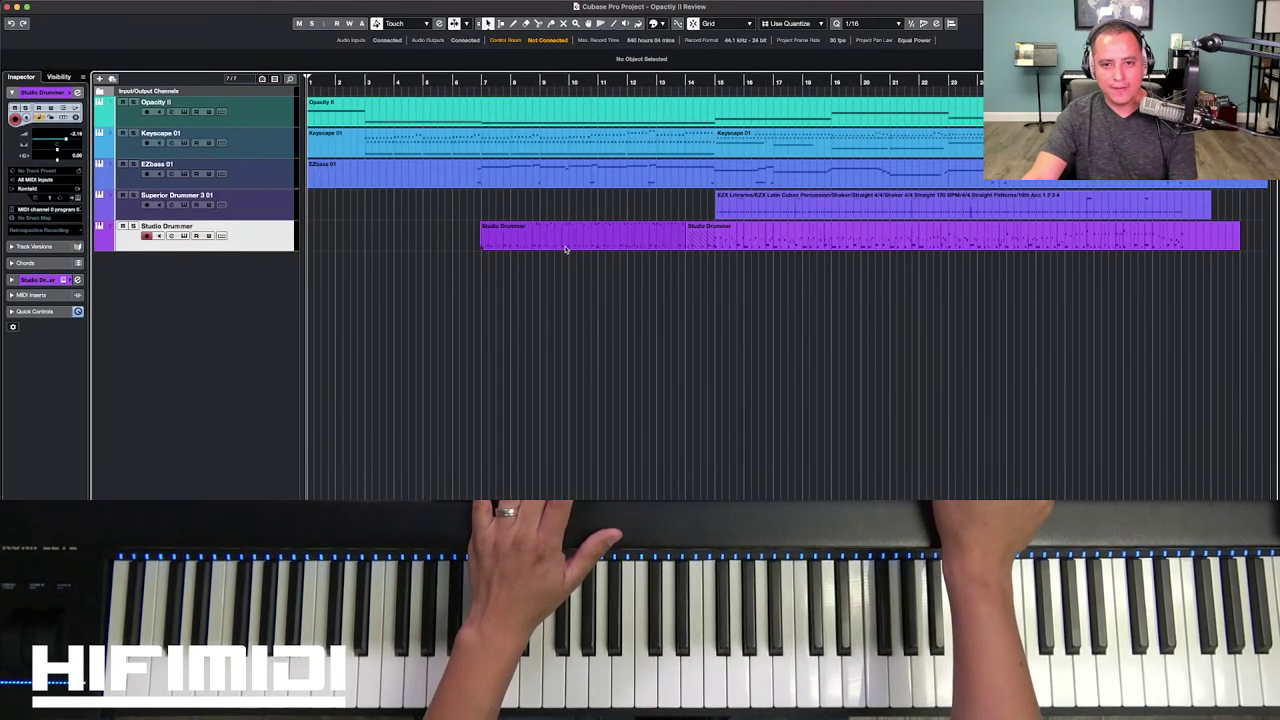
key("h")
key("h")
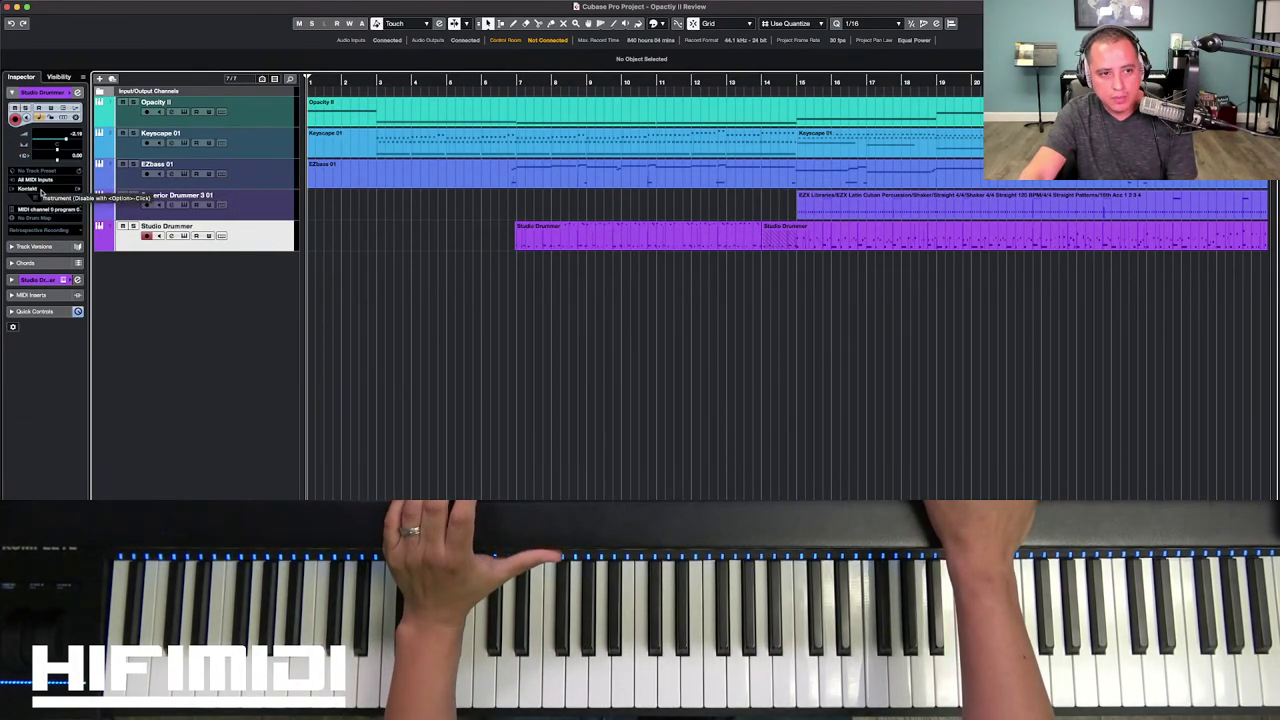
Step: Look through the Native Instruments plug-ins available for the Studio Drummer track without changing its instrument
left_click(33, 189)
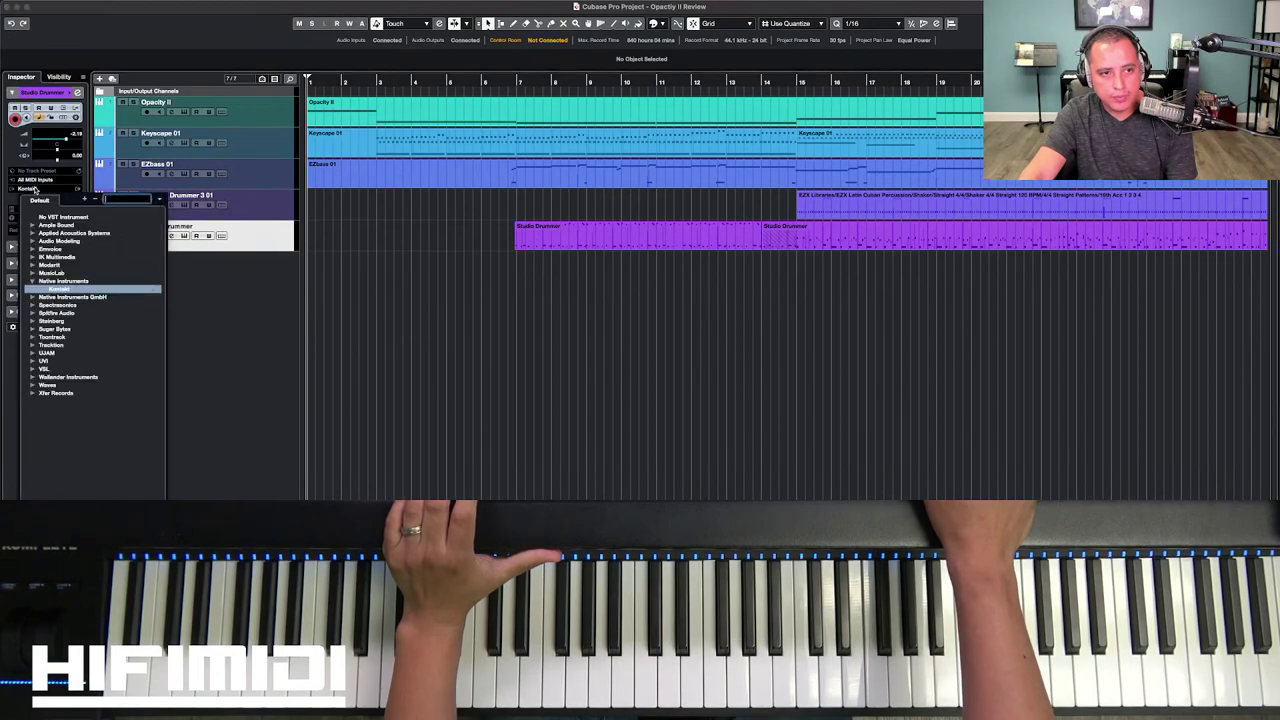
left_click(34, 297)
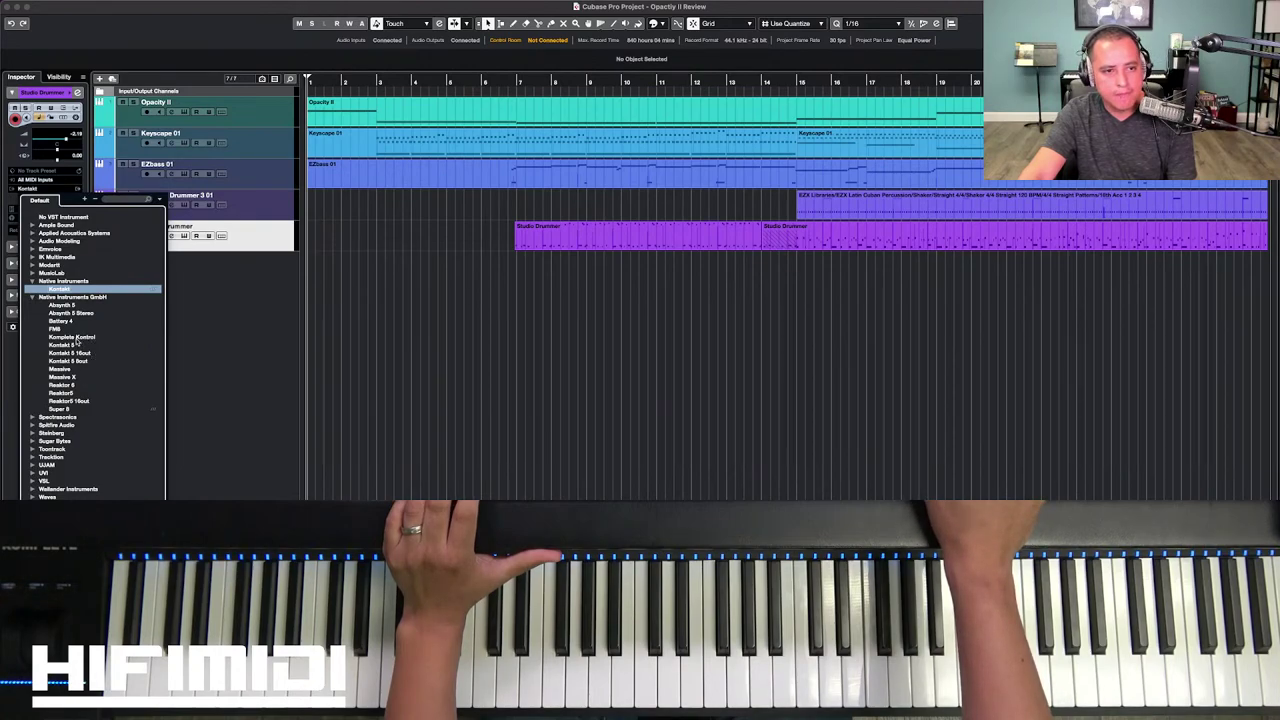
left_click(33, 281)
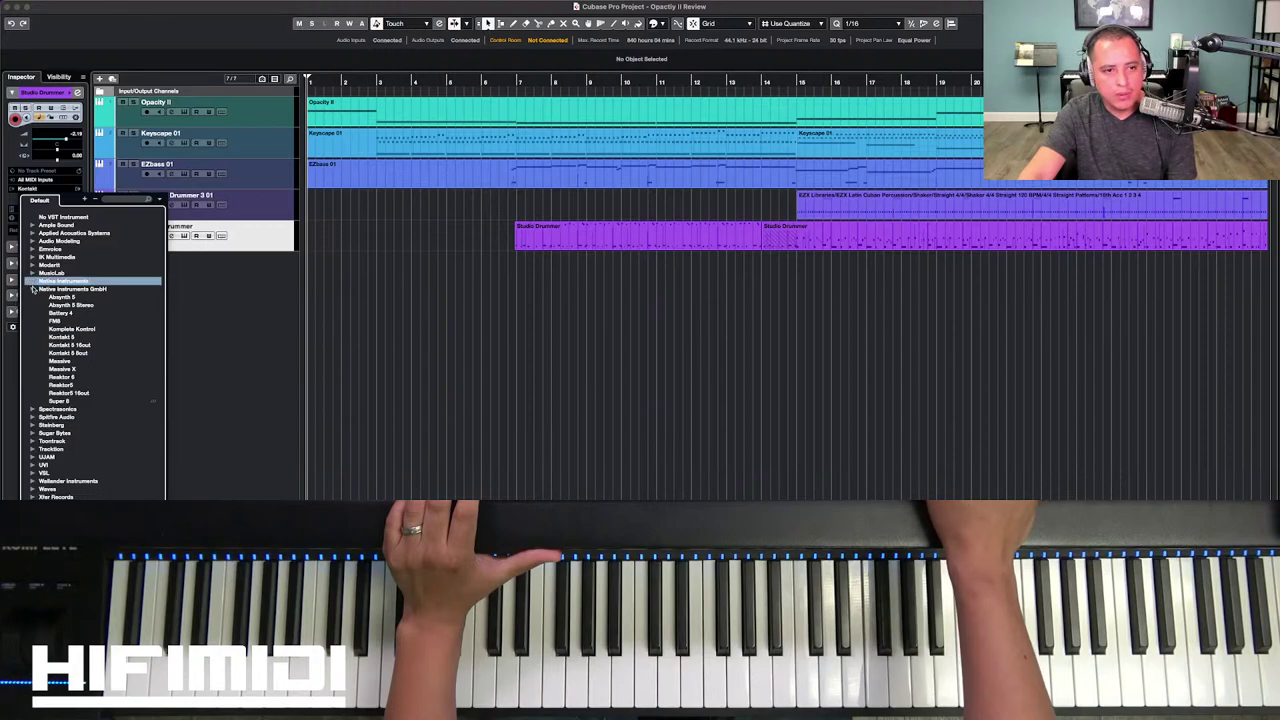
left_click(257, 306)
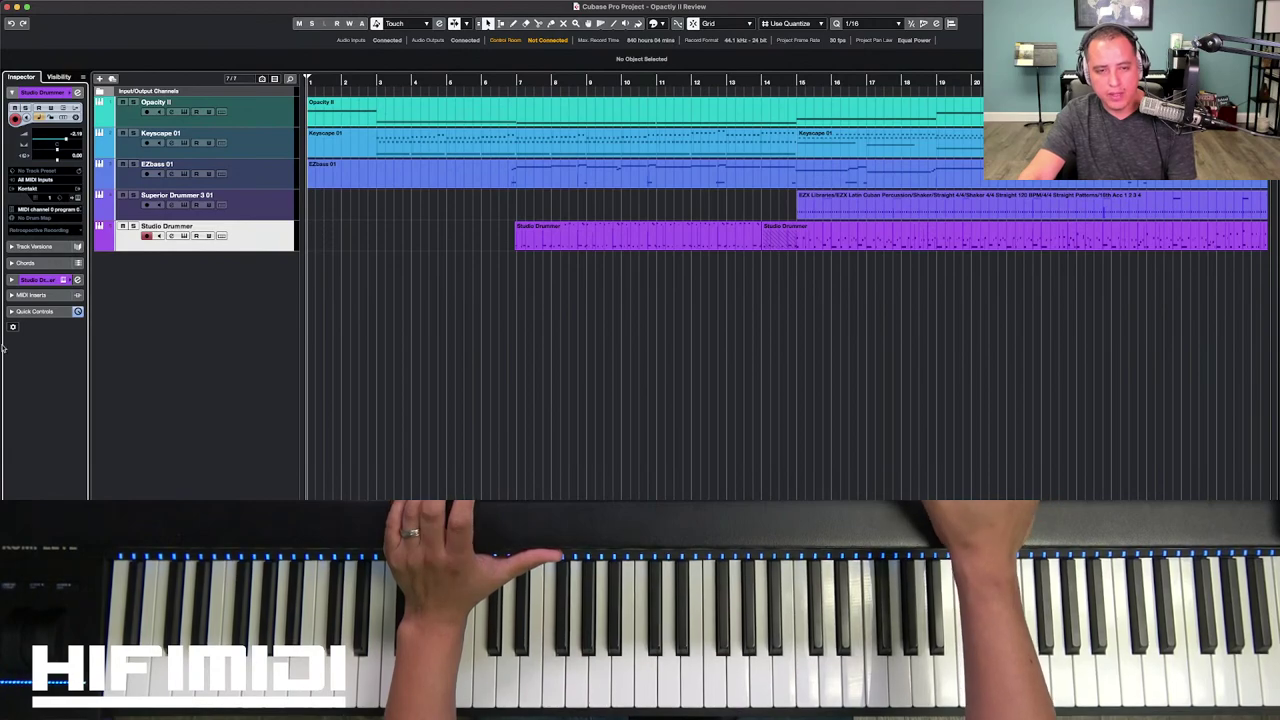
Step: Add one new instrument track using Kontakt, routed to Stereo Out
double_click(285, 260)
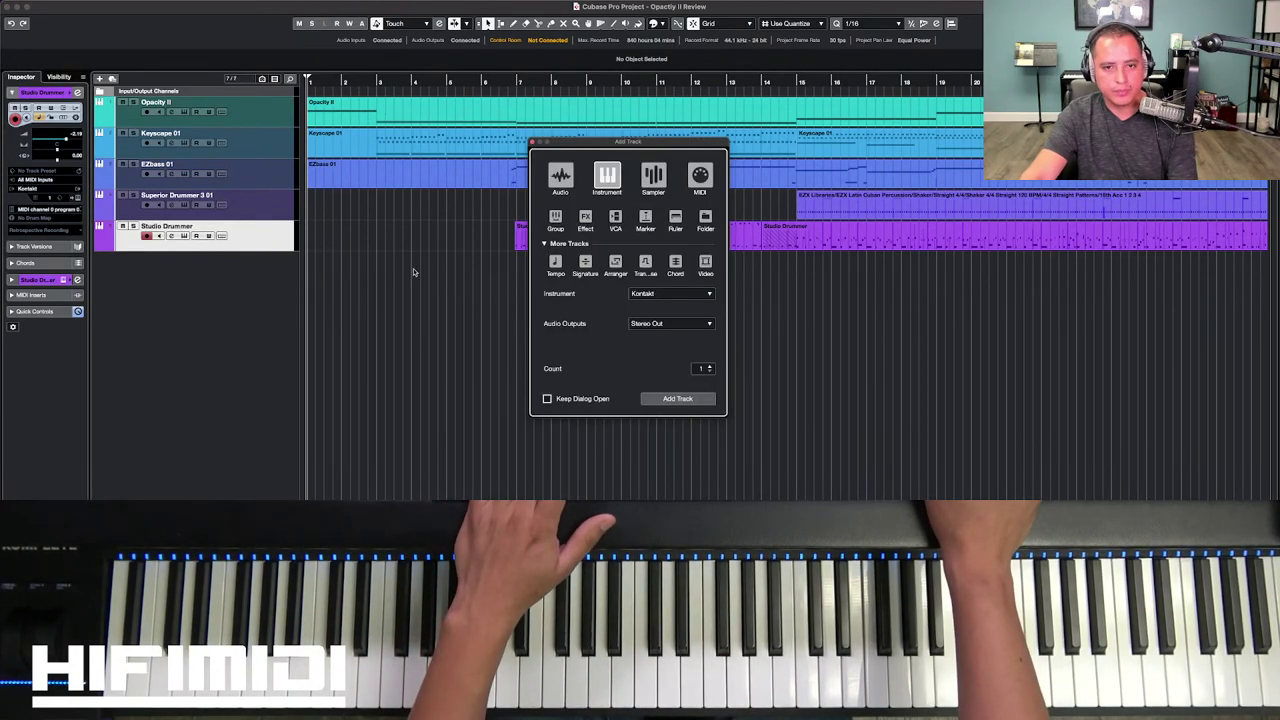
left_click(686, 293)
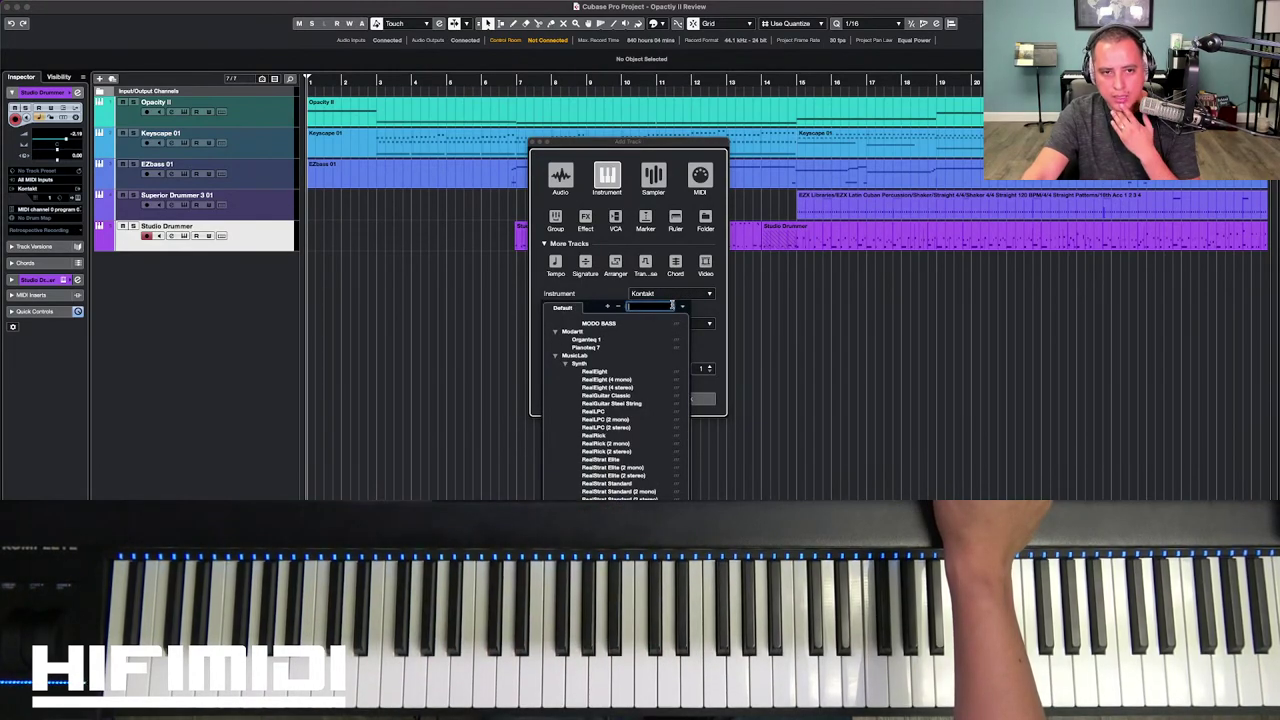
left_click(617, 306)
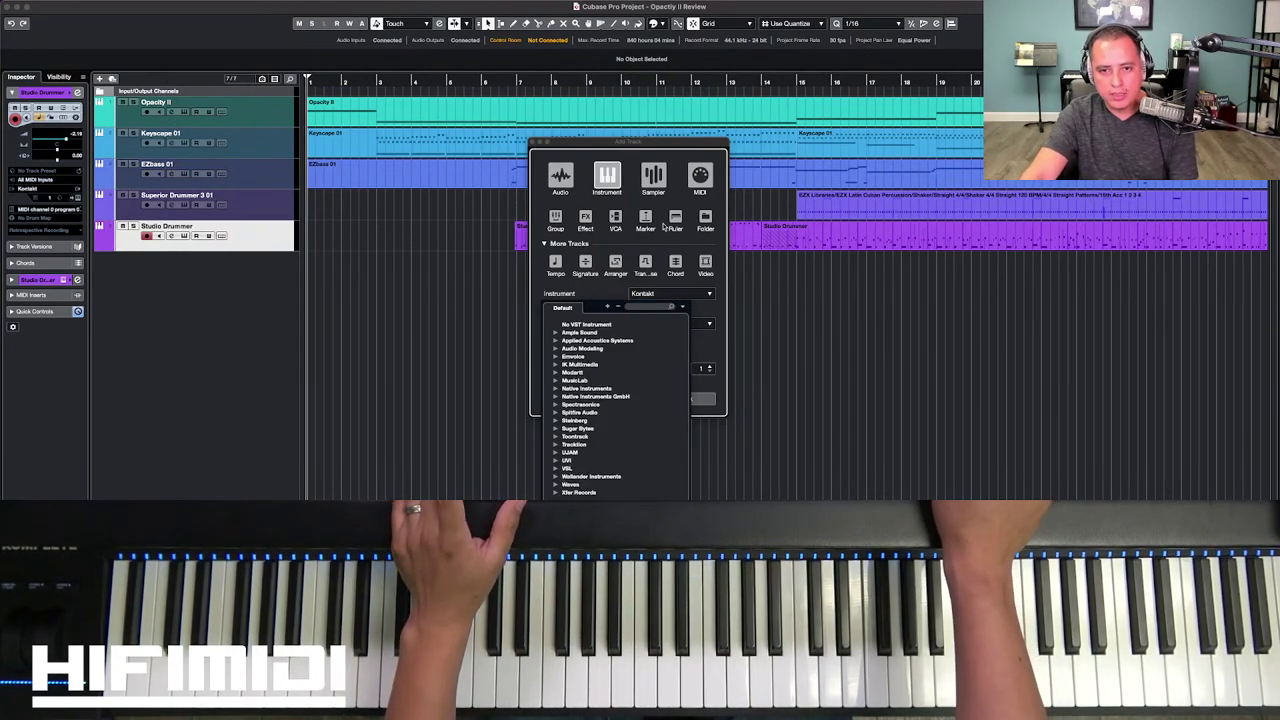
left_click(580, 398)
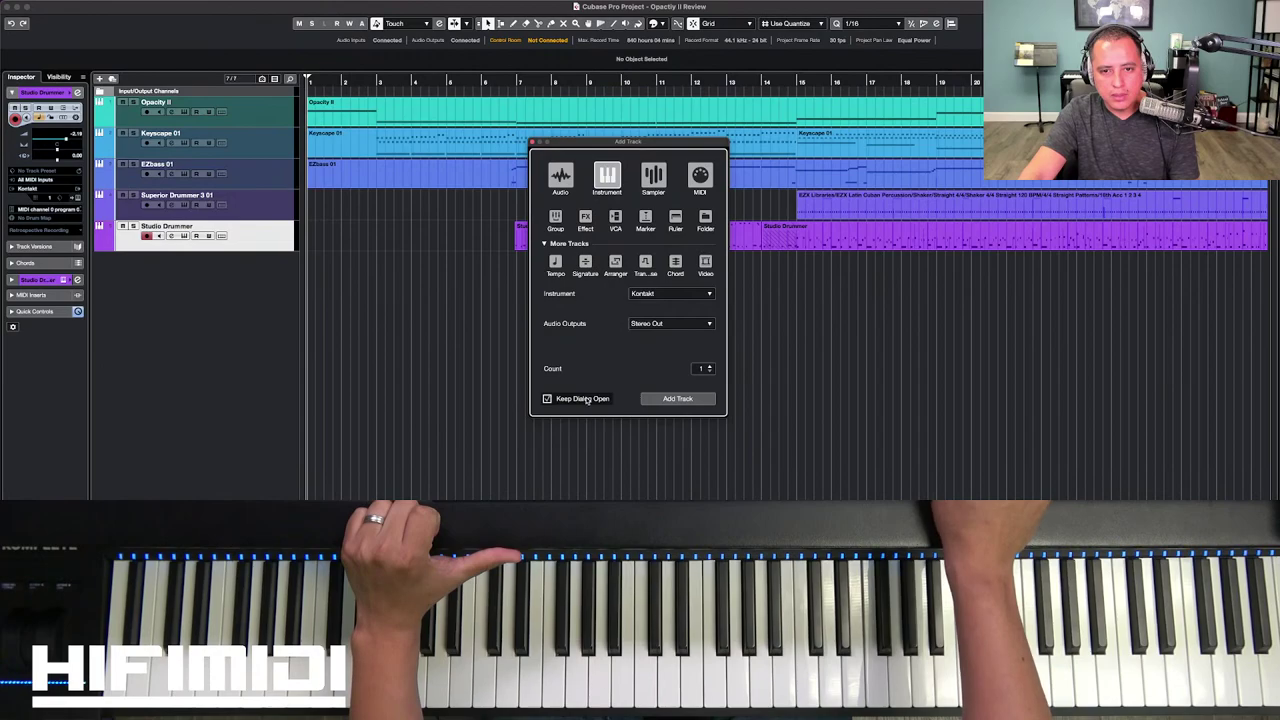
left_click(677, 398)
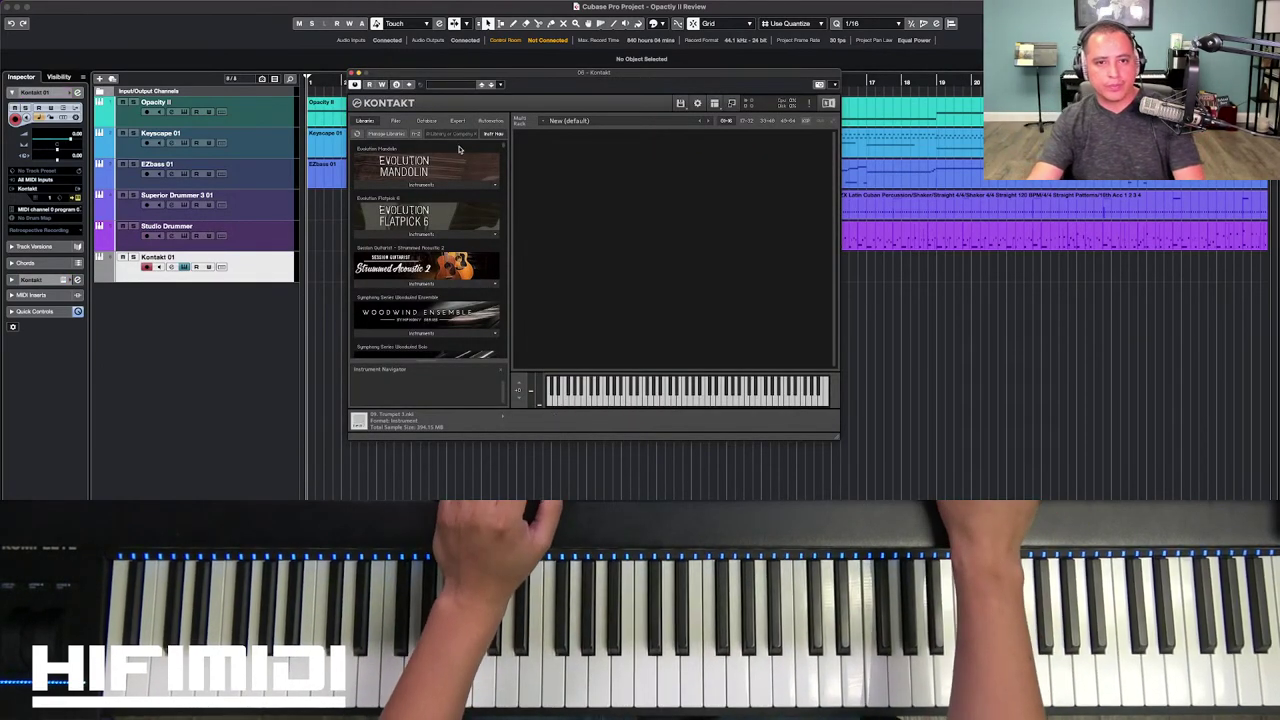
Step: Find the Session Guitarist Strummed Acoustic library in Kontakt and load Strummed Acoustic.nki
scroll(445, 170, "down", 3)
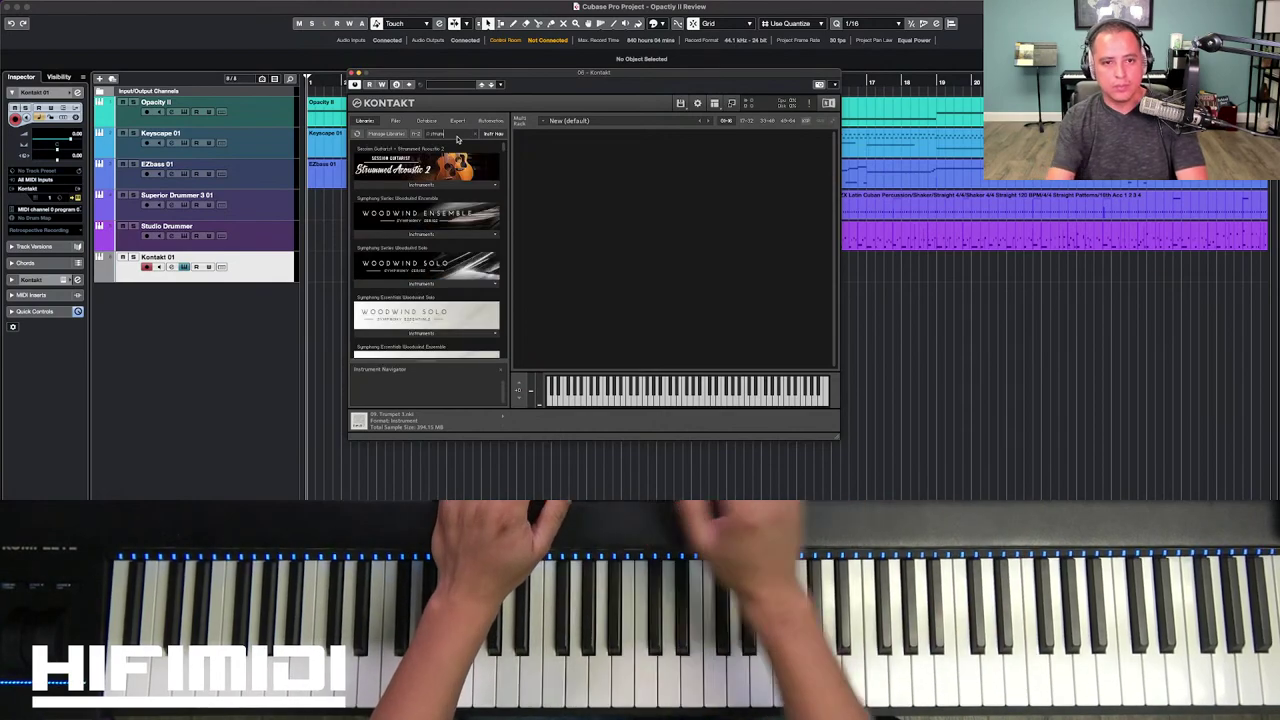
scroll(443, 183, "up", 3)
scroll(445, 184, "down", 3)
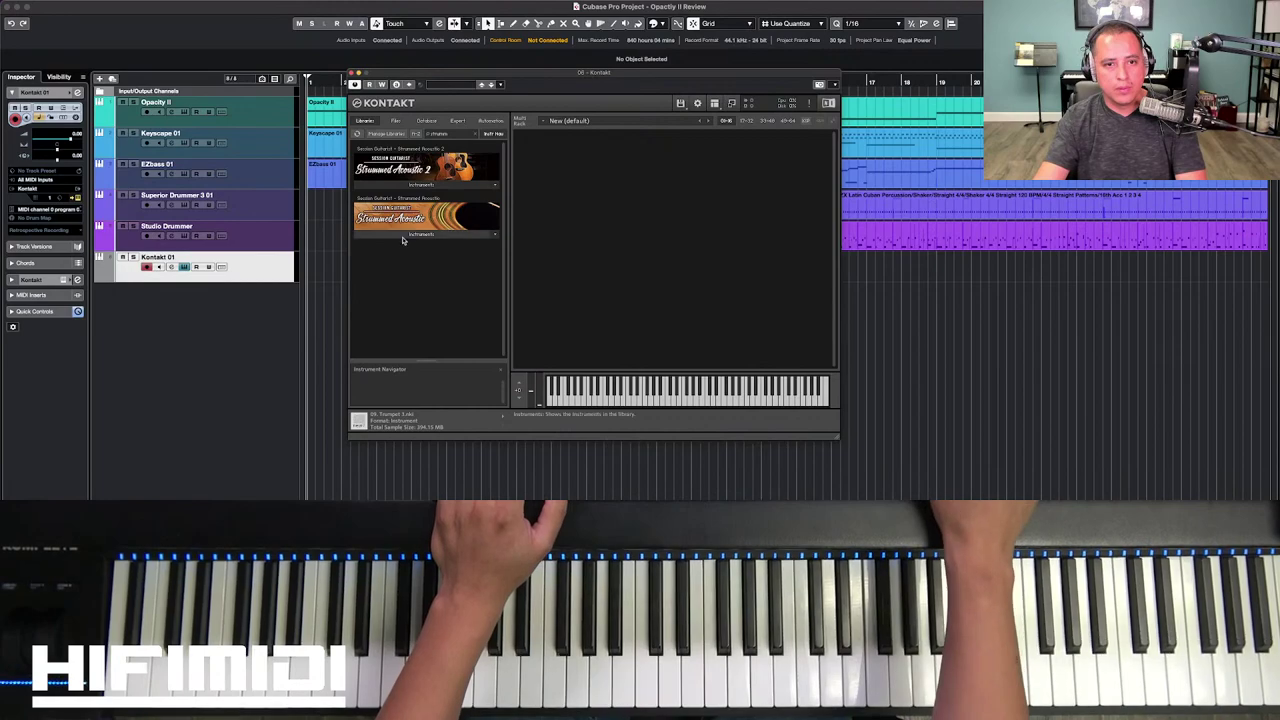
left_click(405, 234)
double_click(397, 246)
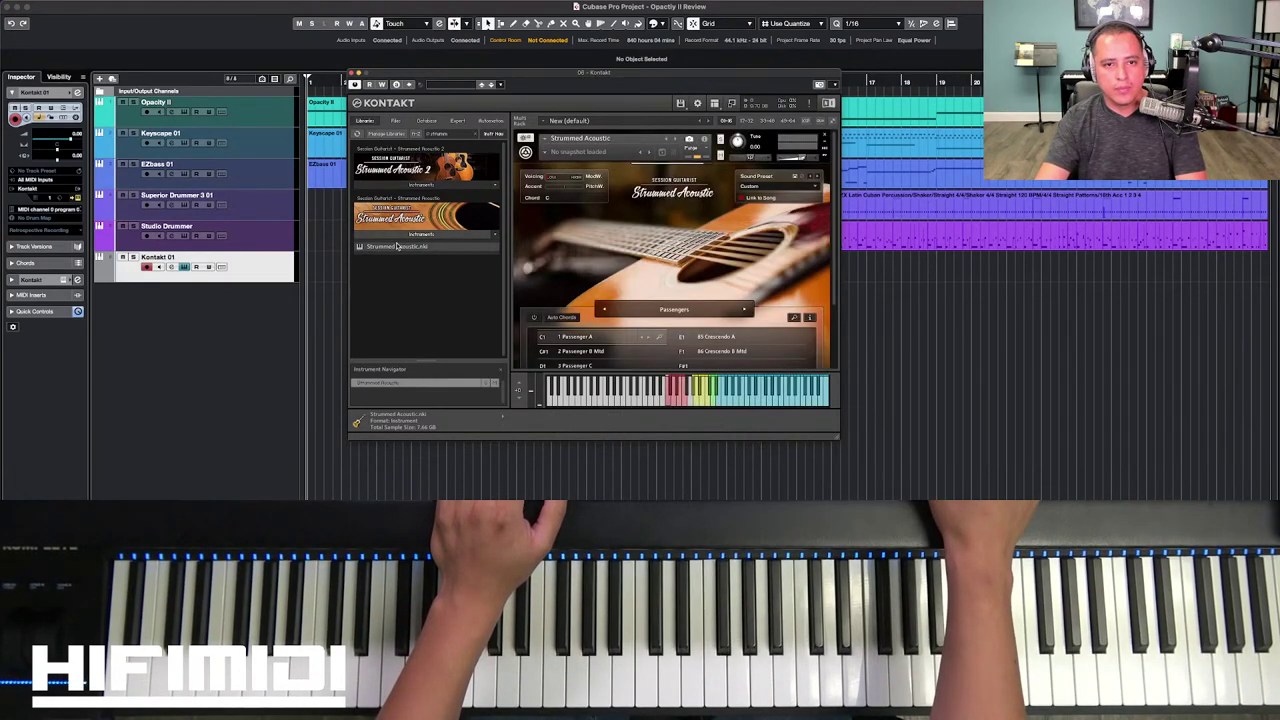
Step: Audition the Strummed Acoustic song presets one after another through the whole list until it returns to Passengers
scroll(571, 291, "down", 2)
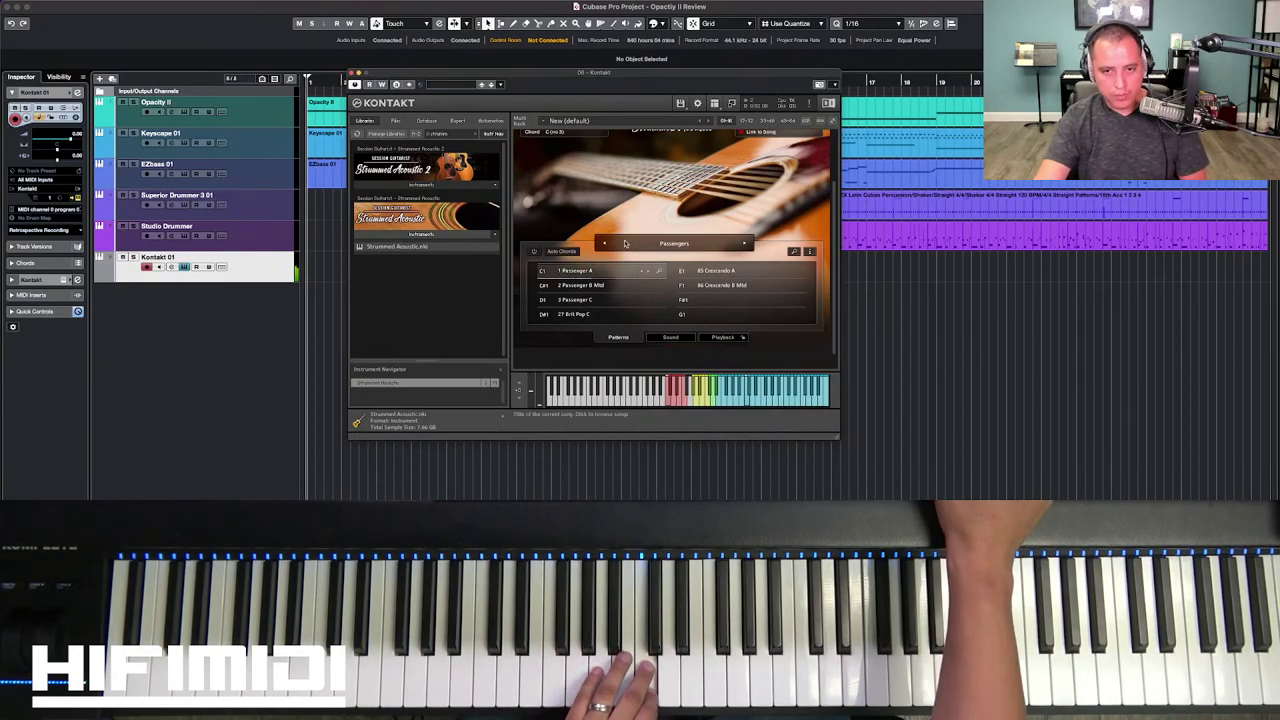
left_click(744, 243)
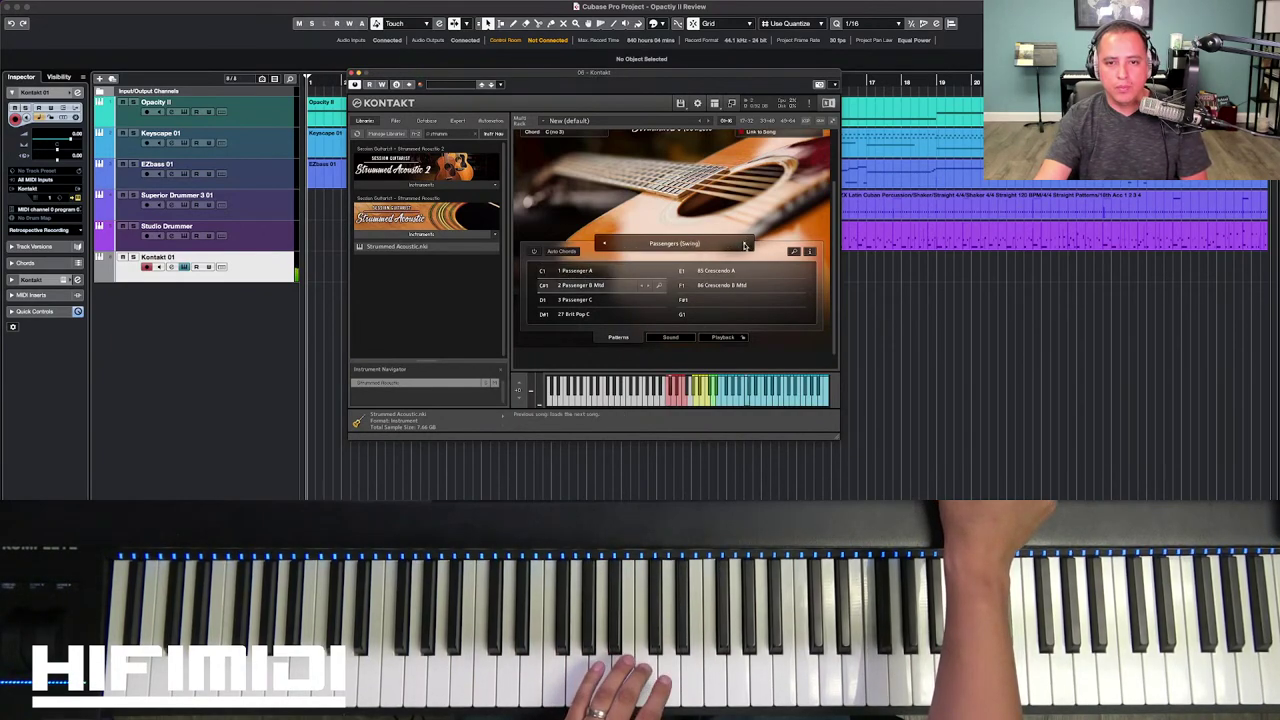
left_click(744, 244)
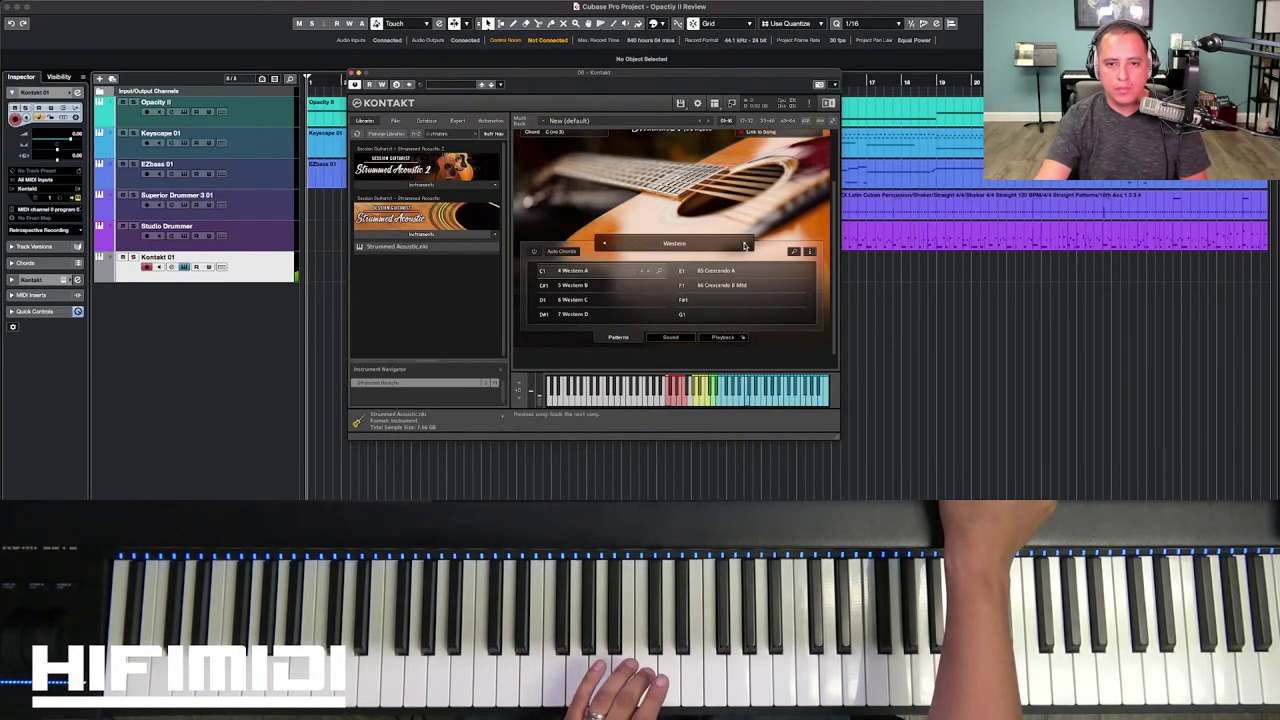
left_click_drag(690, 83, 714, 270)
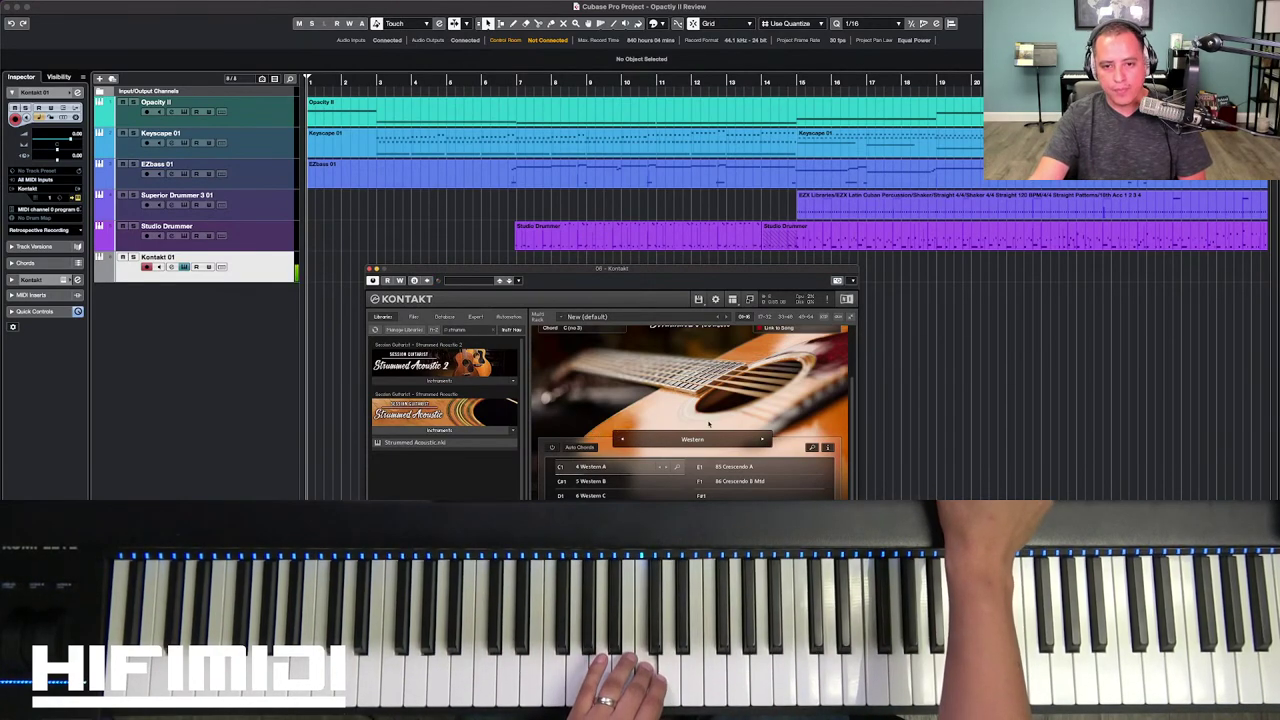
left_click(762, 441)
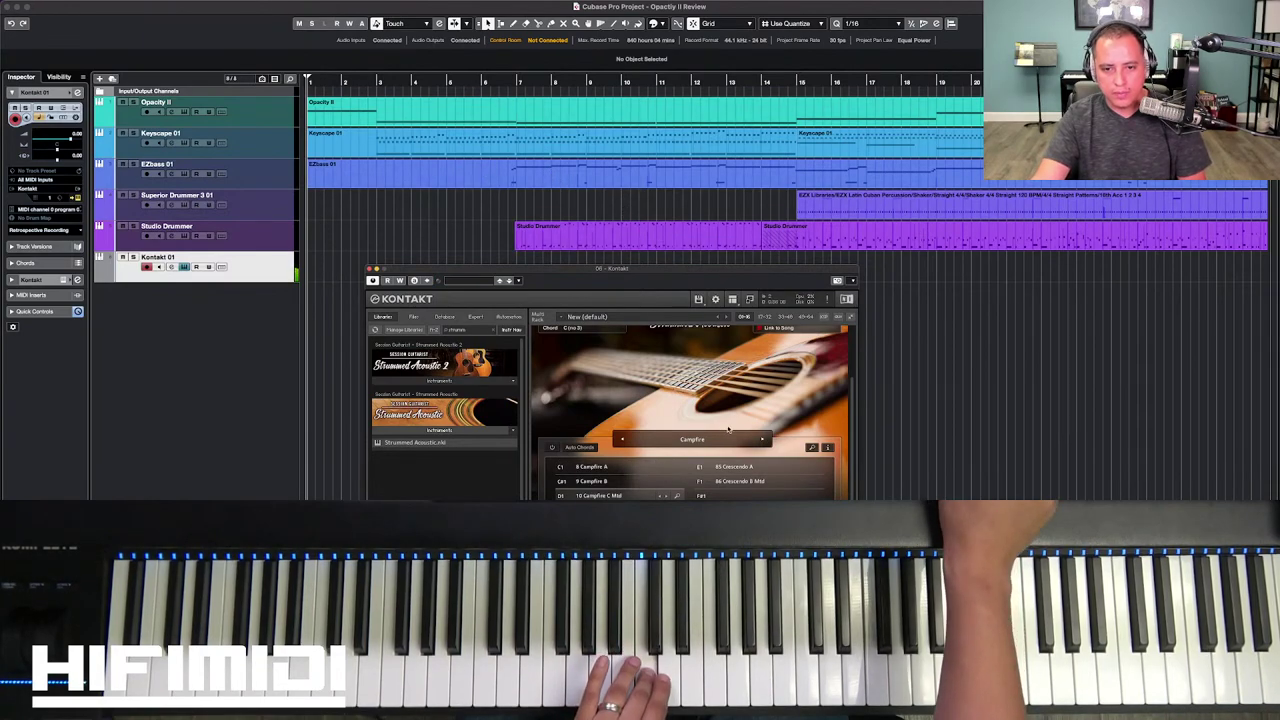
left_click(762, 441)
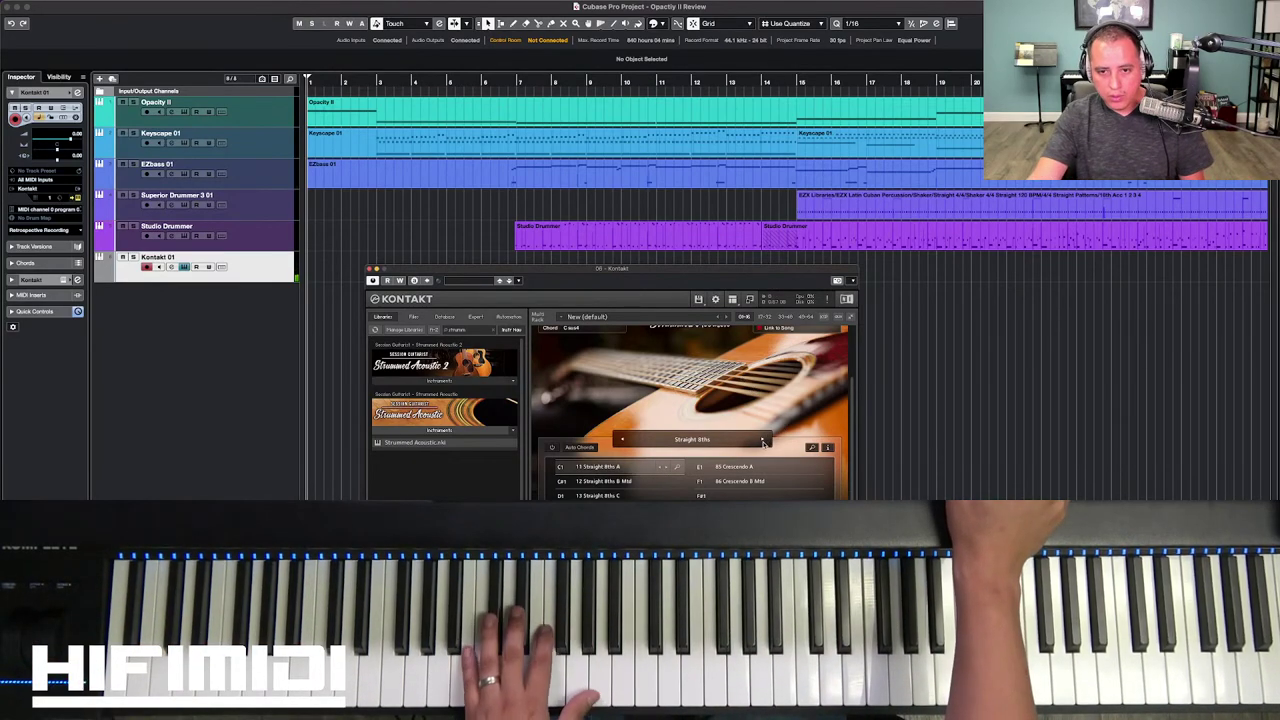
left_click(762, 440)
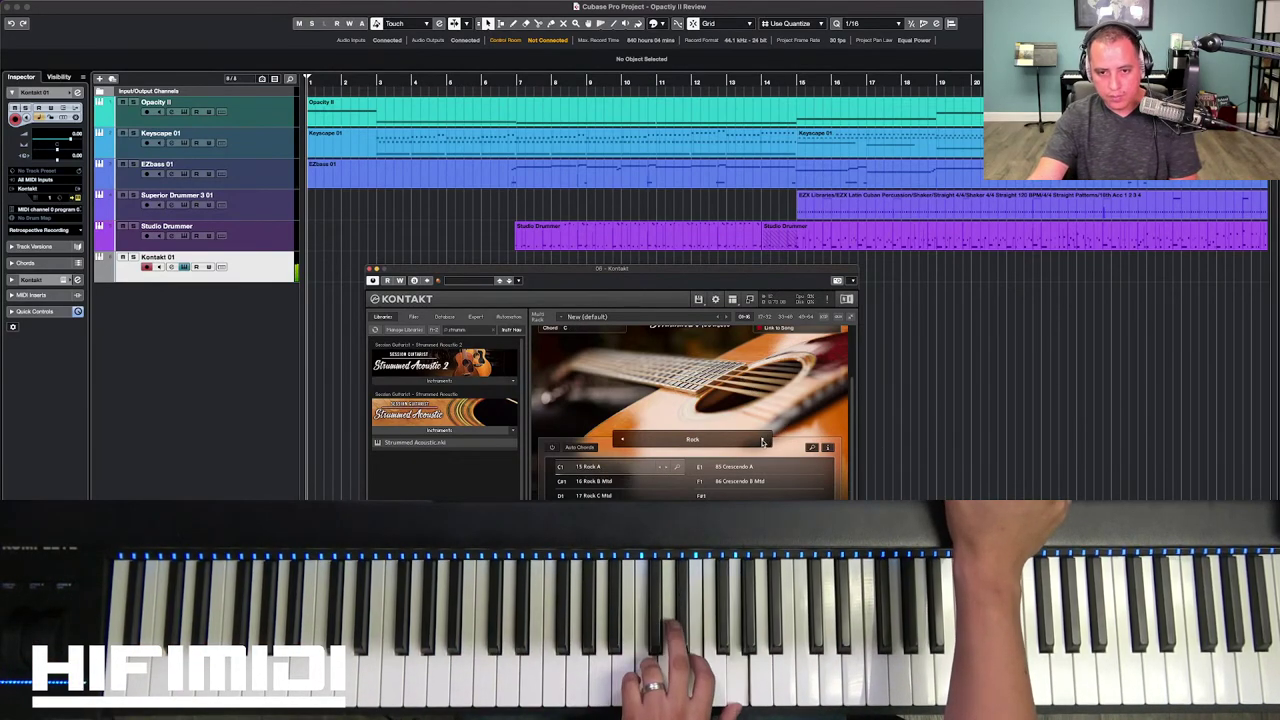
left_click(762, 440)
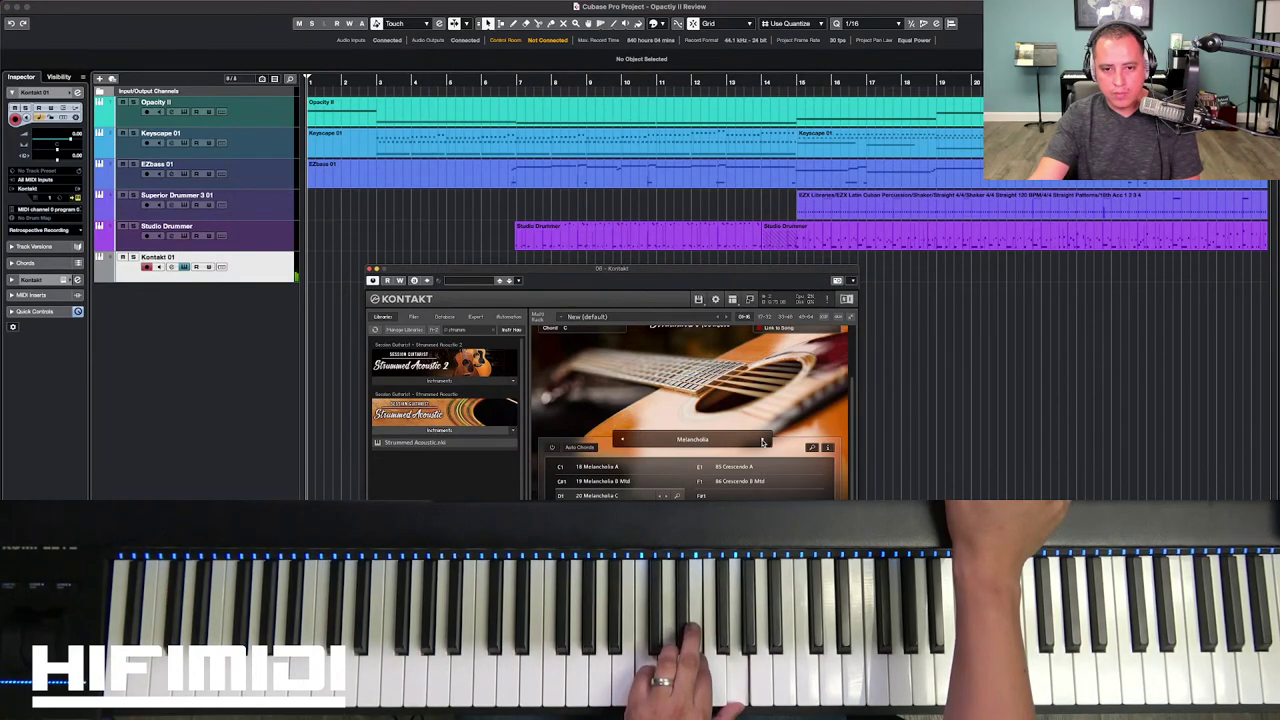
left_click(762, 440)
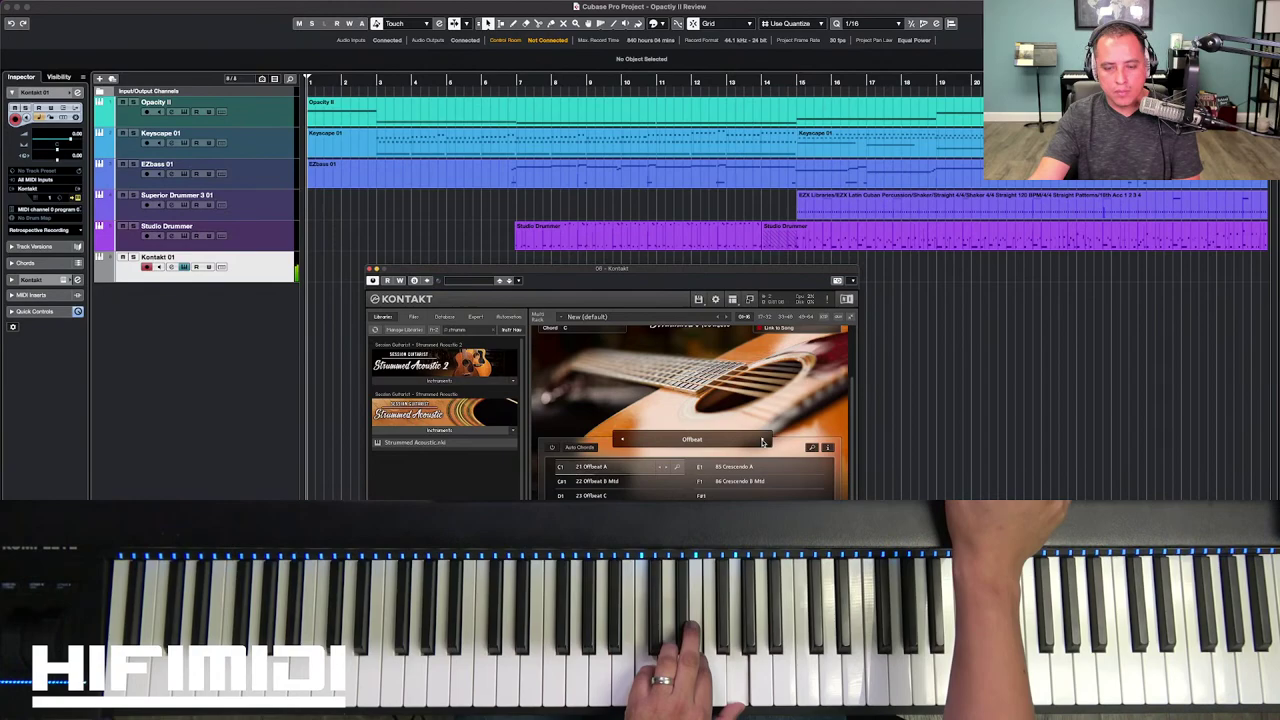
left_click(762, 440)
left_click(762, 440)
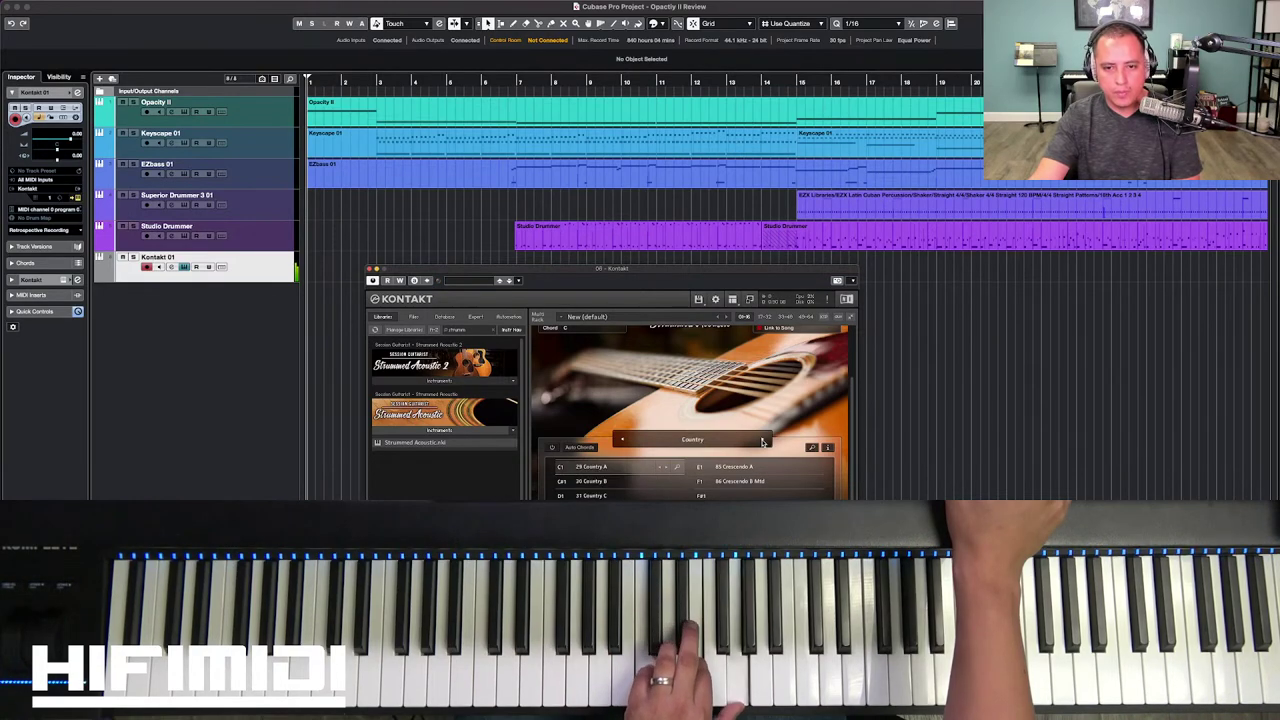
left_click(762, 440)
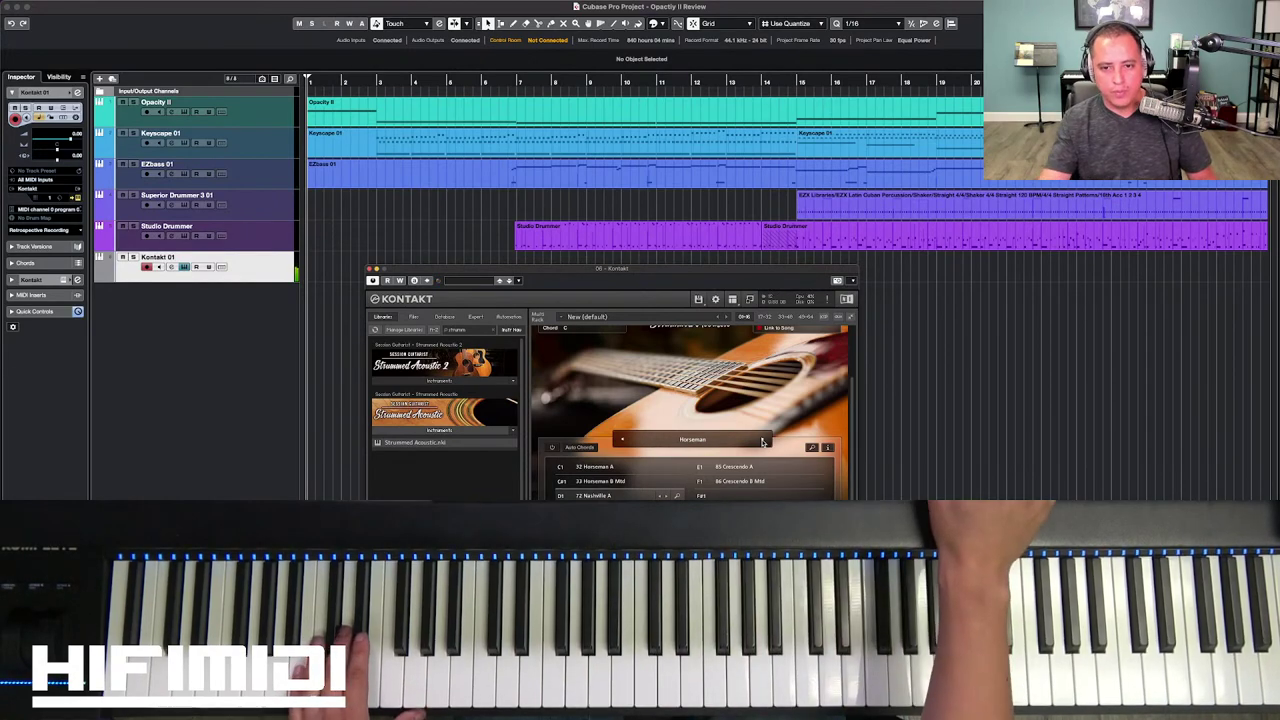
left_click(762, 440)
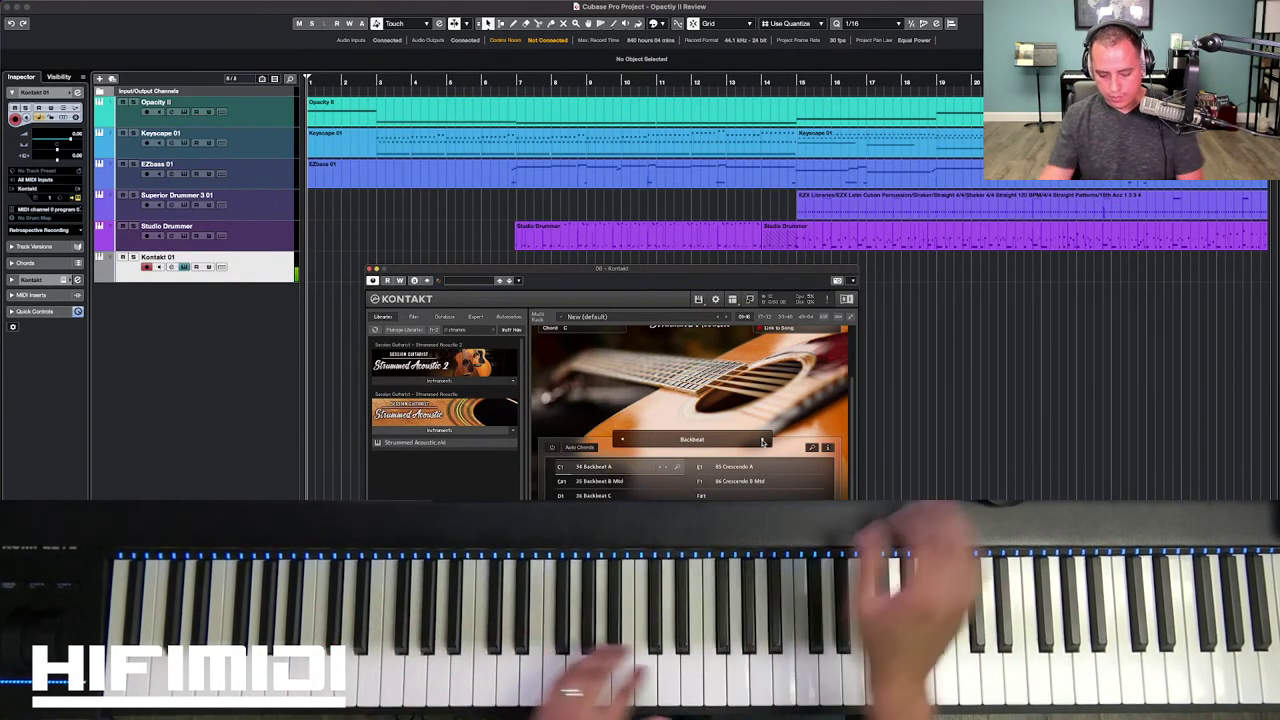
left_click(762, 440)
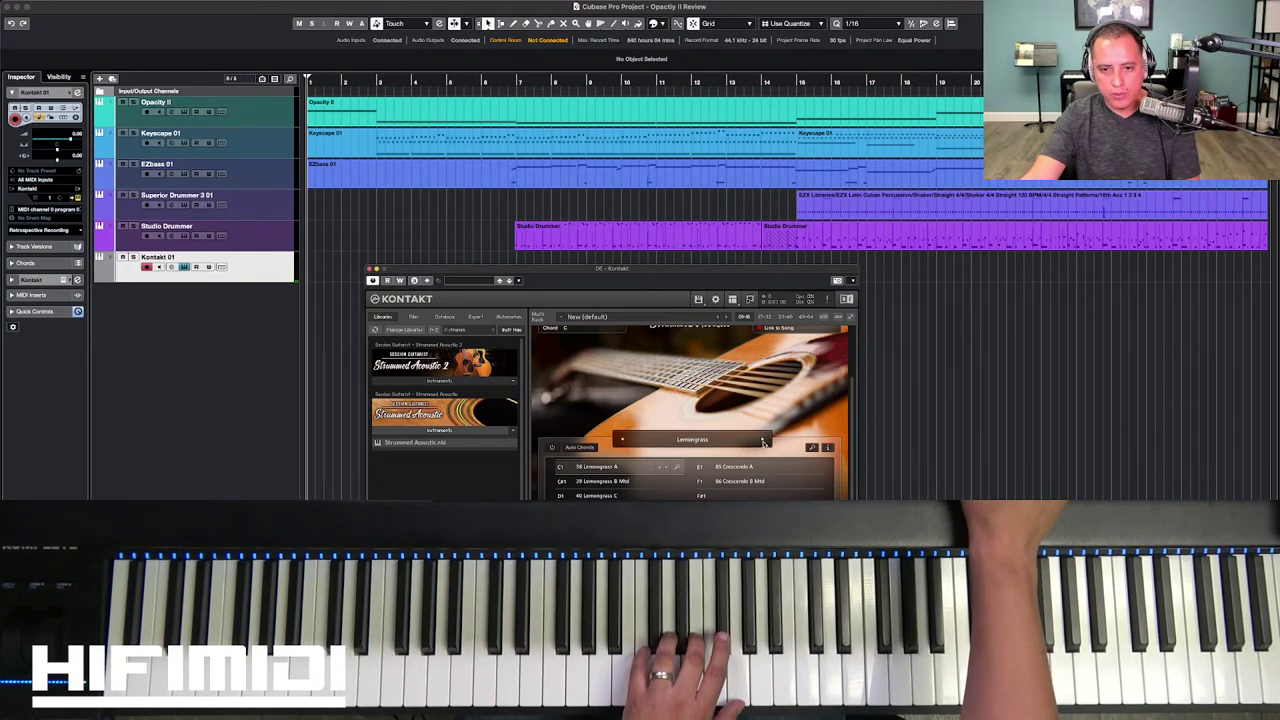
left_click(763, 441)
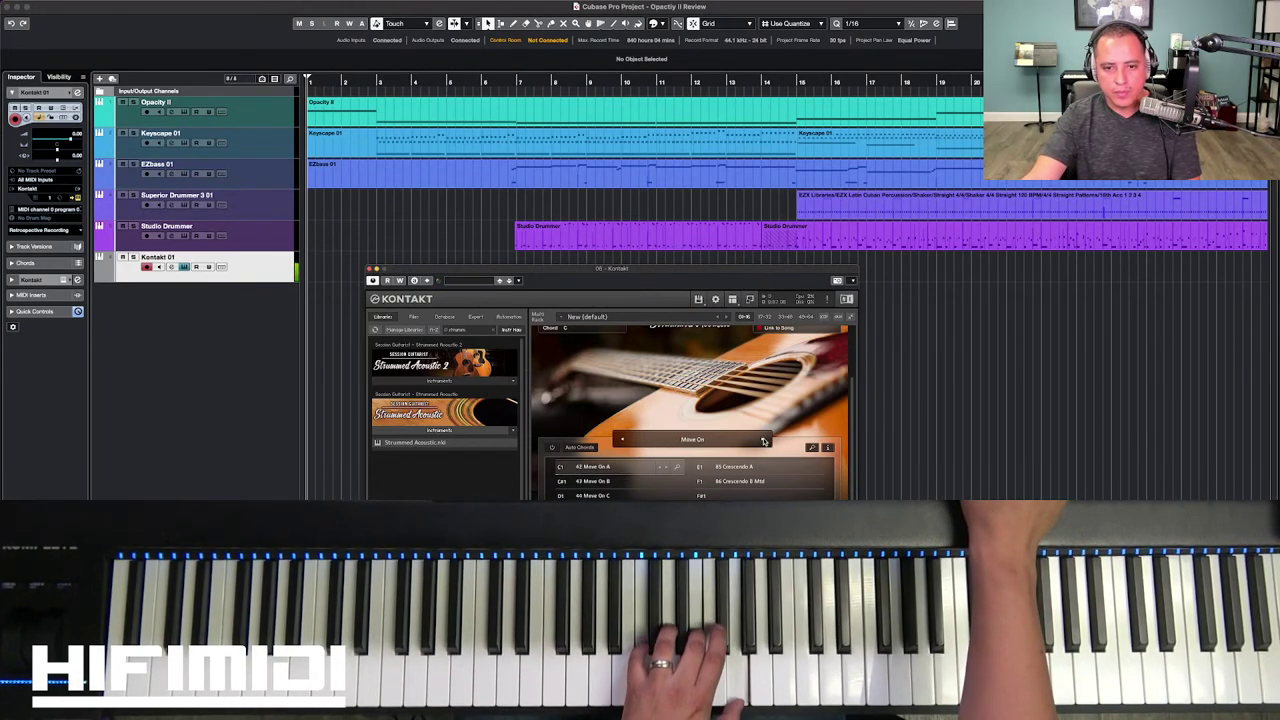
left_click(763, 441)
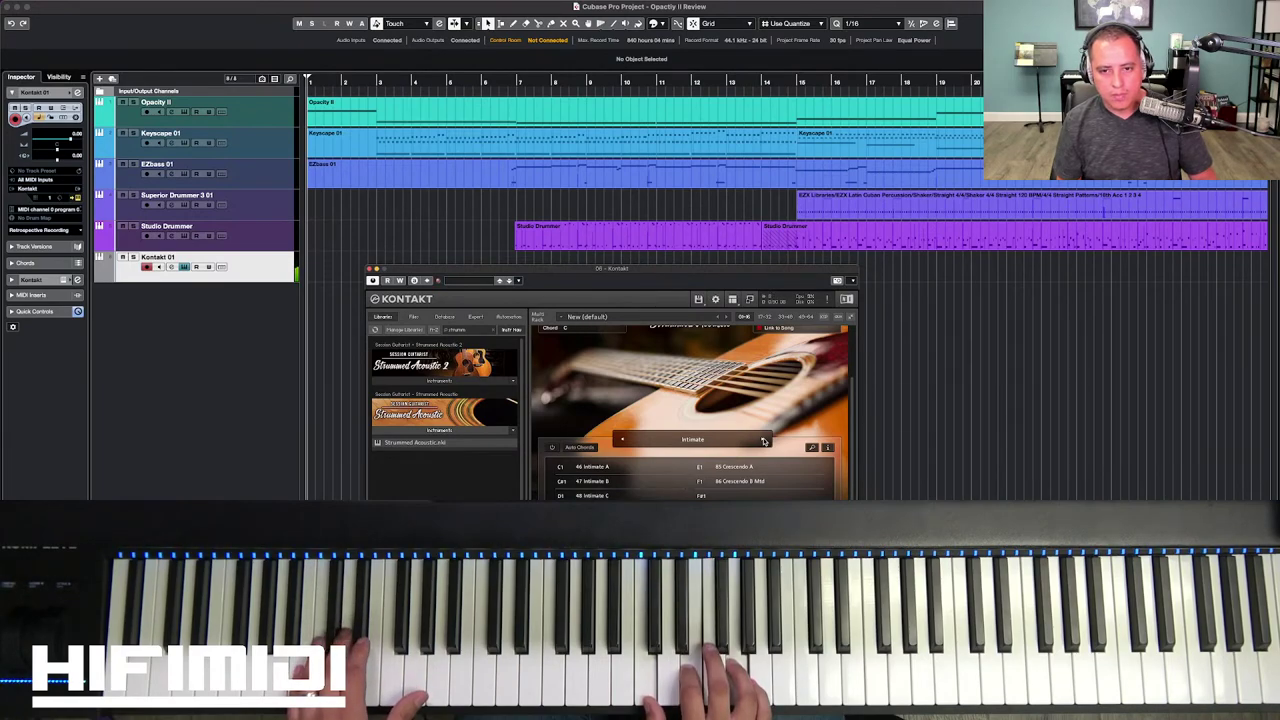
left_click(763, 441)
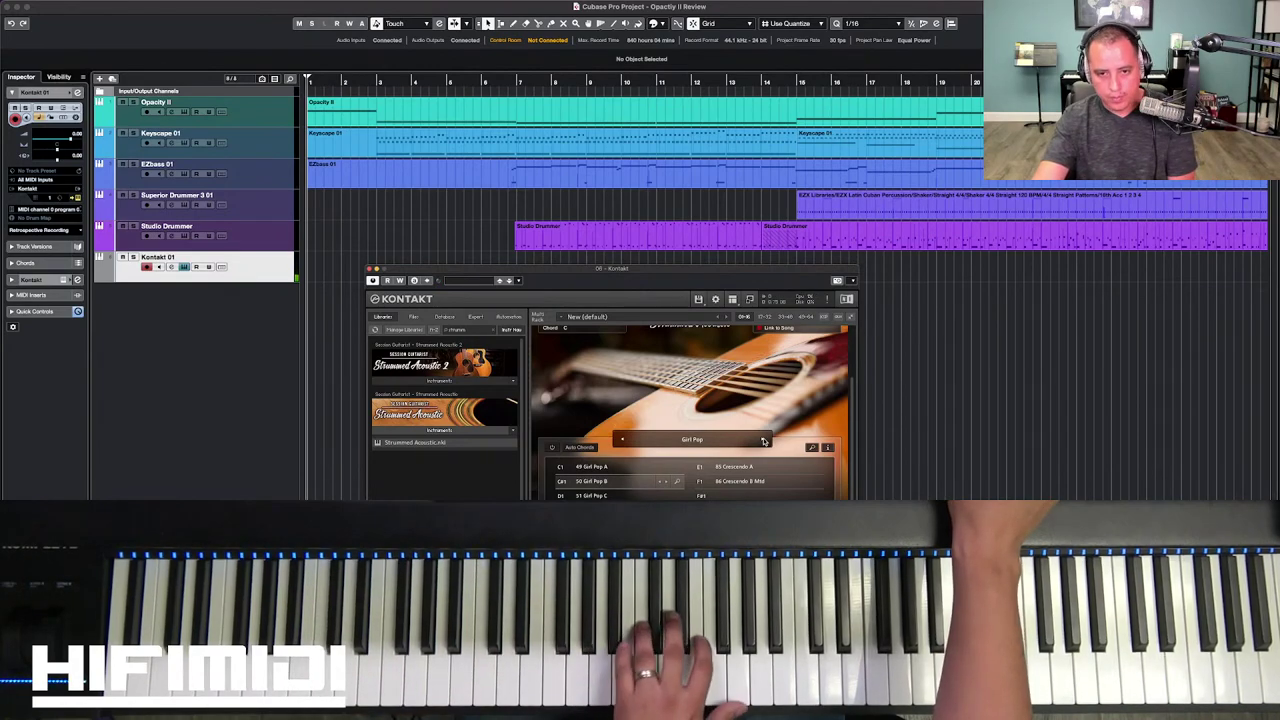
left_click(763, 441)
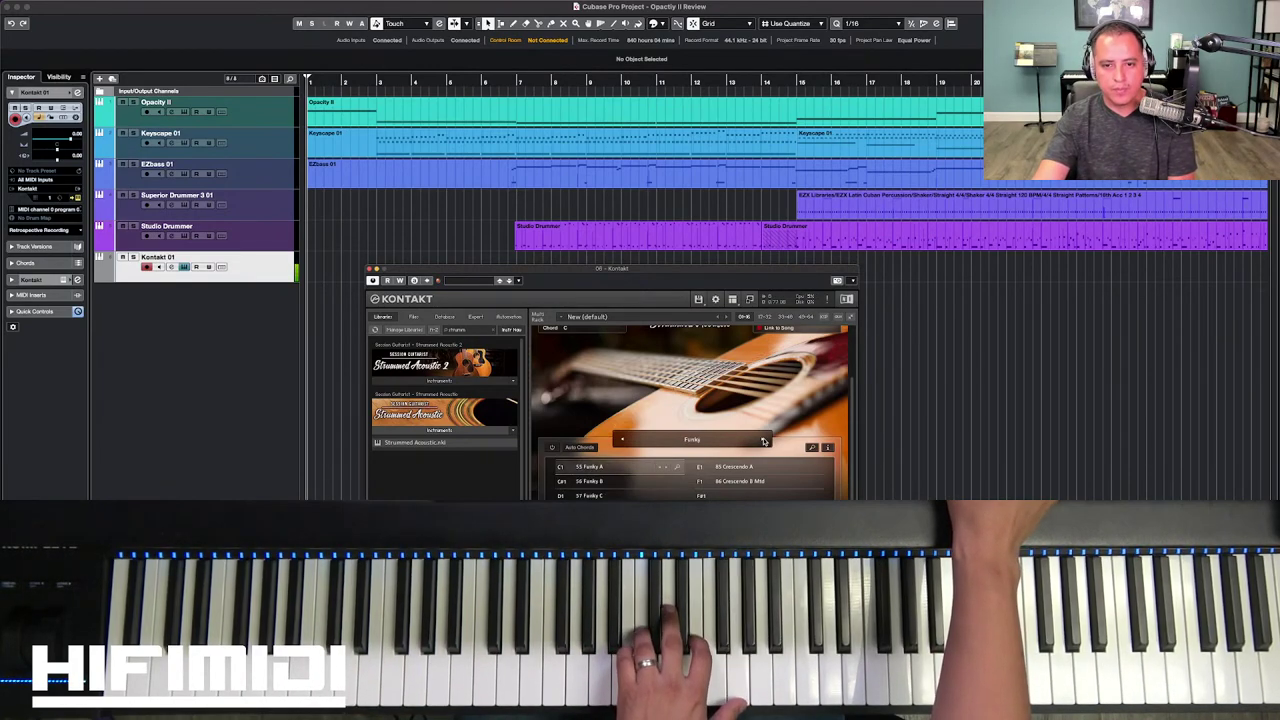
left_click(763, 441)
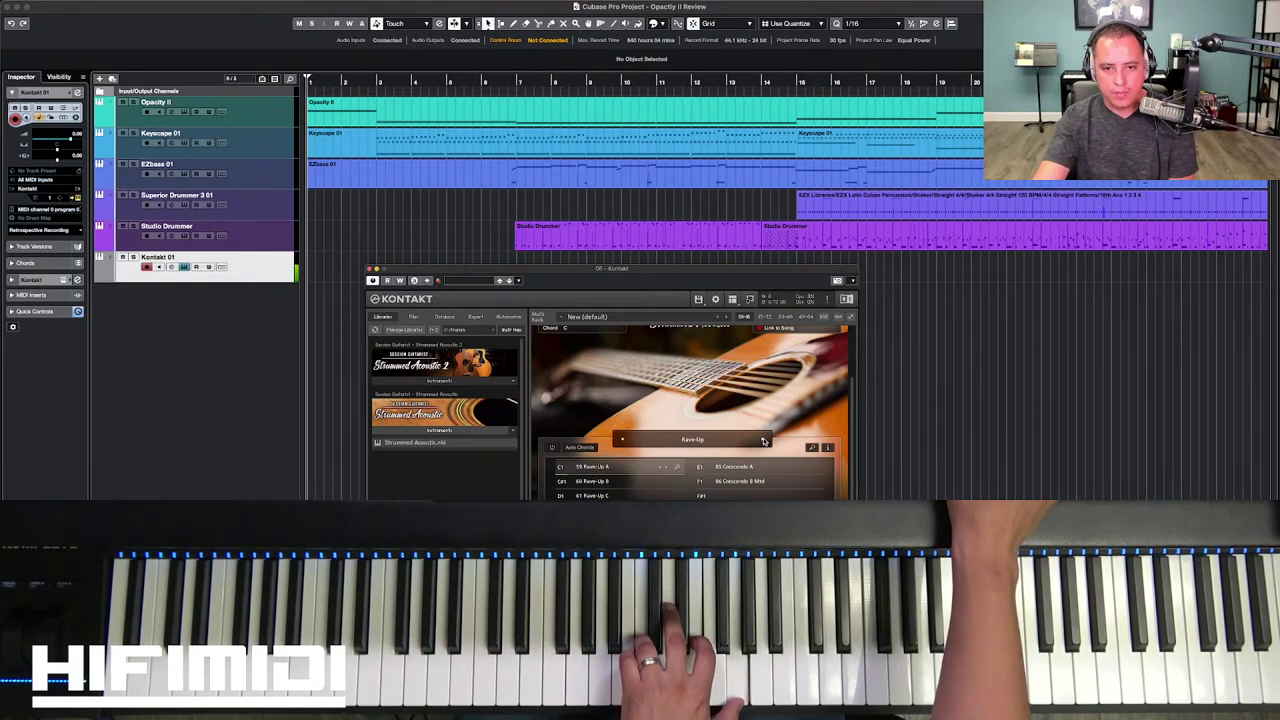
left_click(763, 441)
left_click(763, 441)
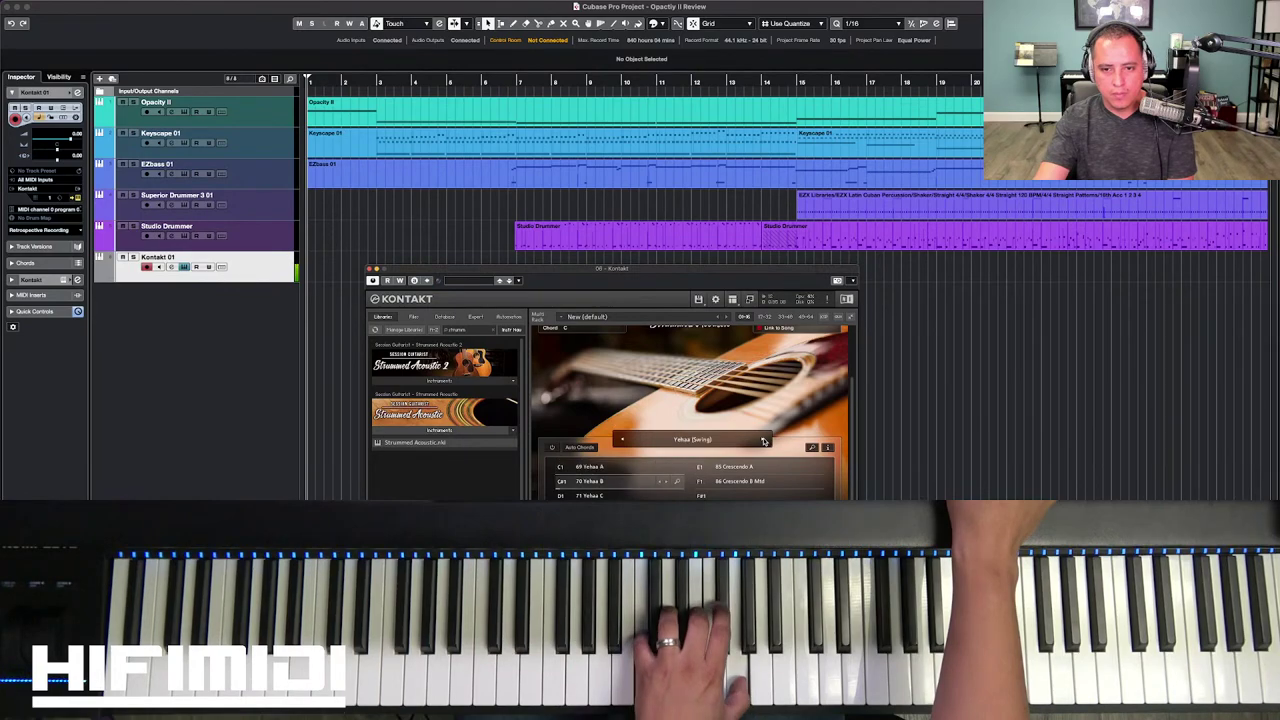
left_click(763, 441)
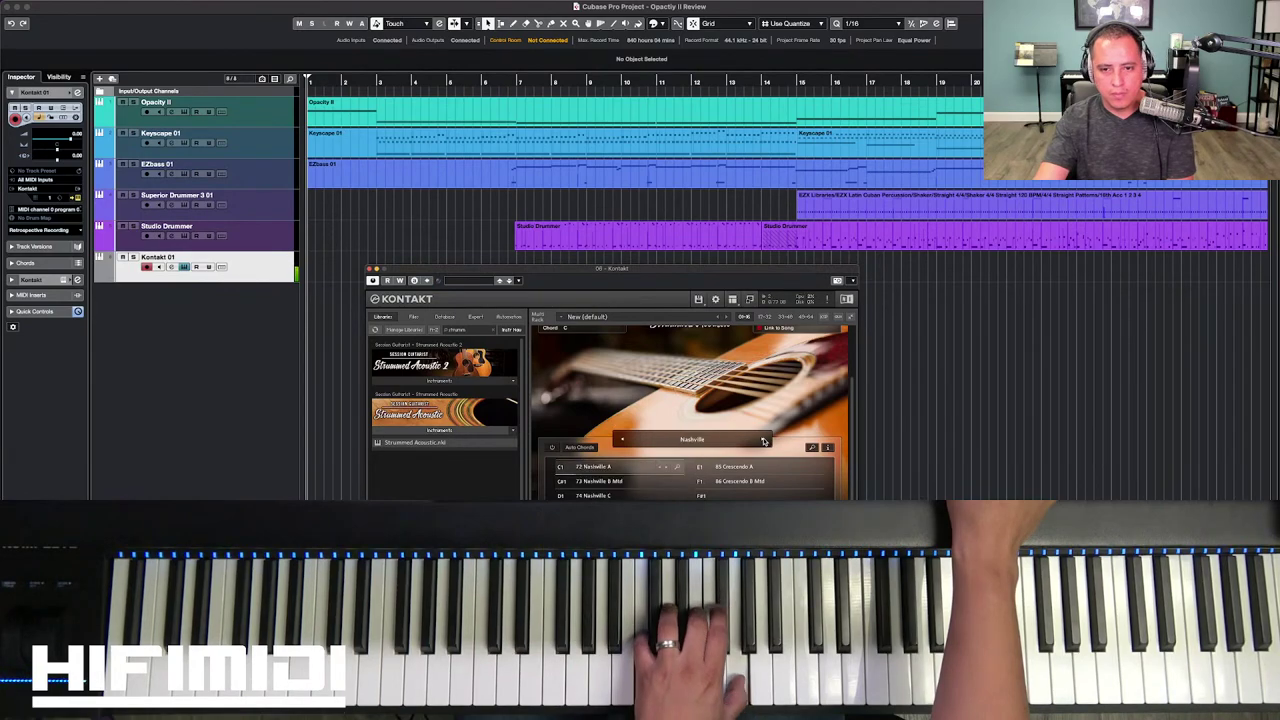
left_click(763, 441)
left_click(763, 441)
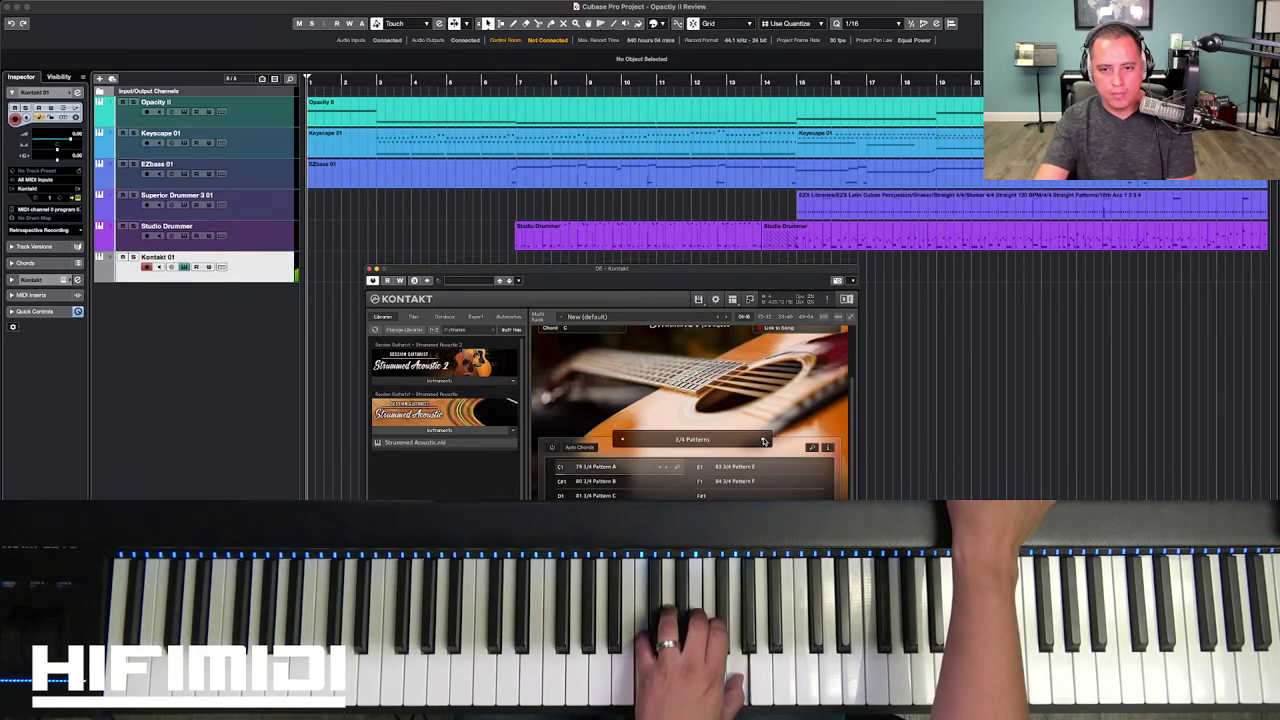
left_click(763, 441)
left_click(763, 441)
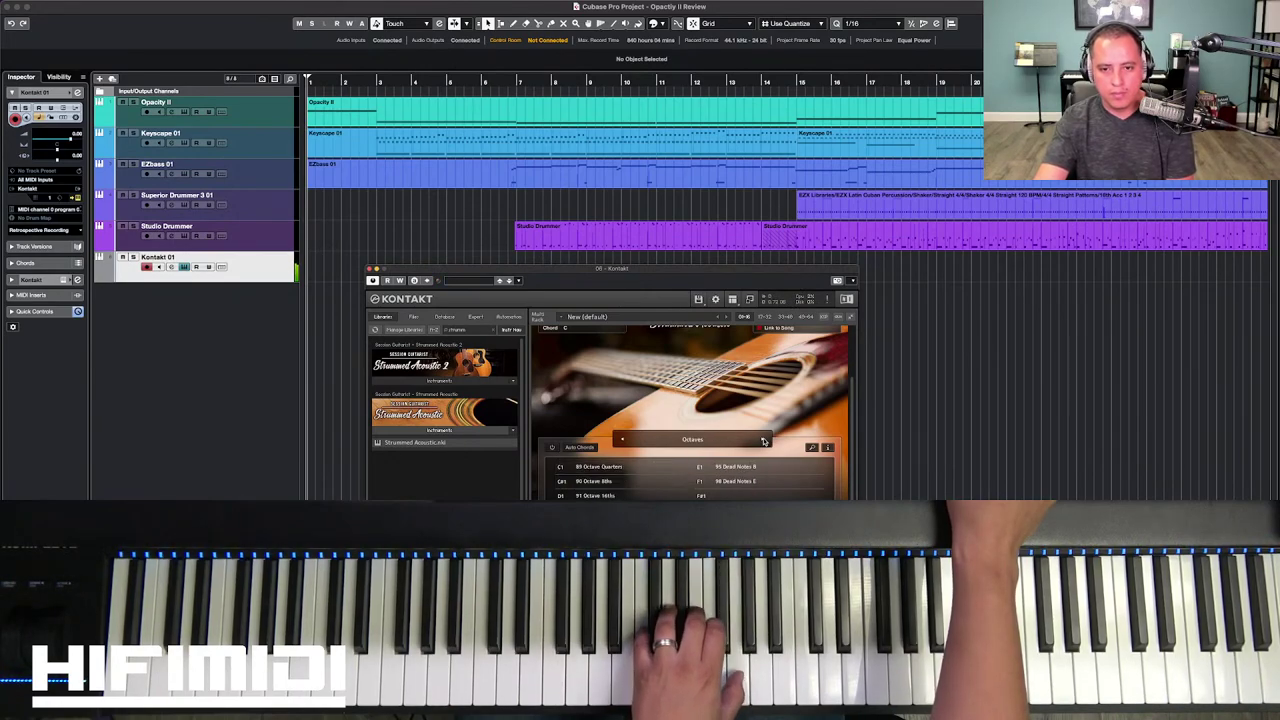
left_click(763, 441)
left_click(763, 441)
left_click(763, 441)
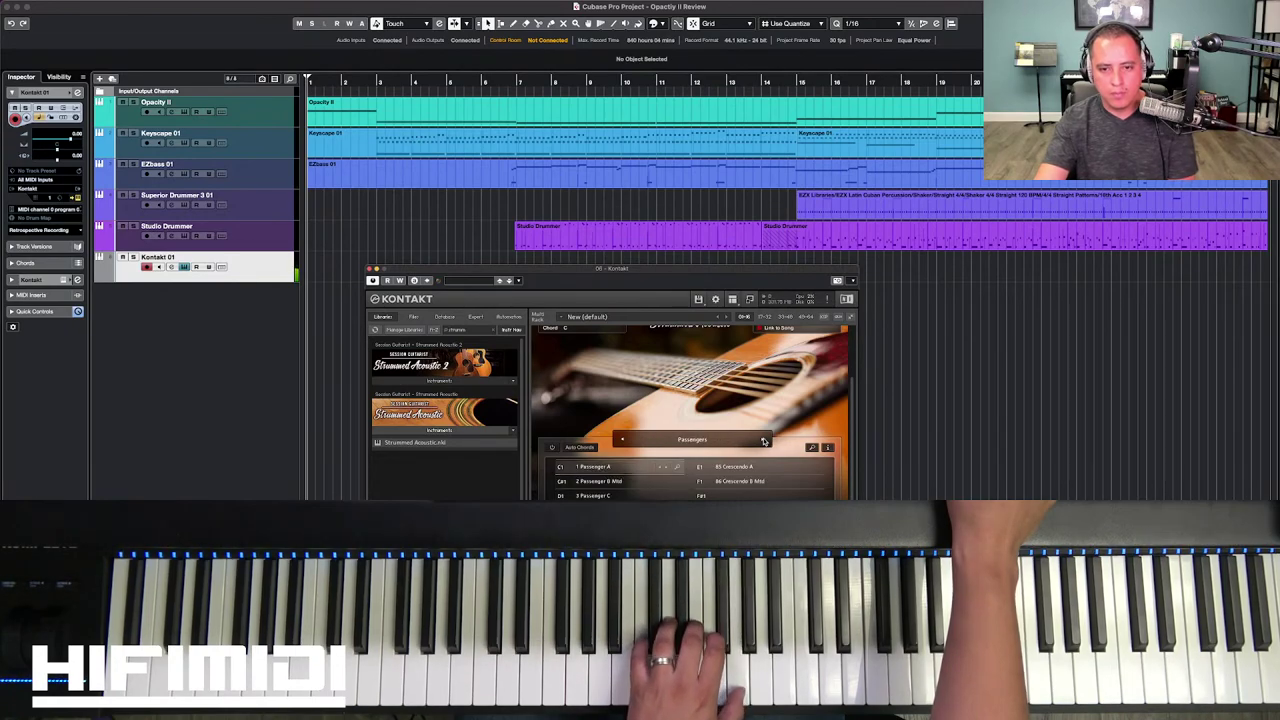
Step: Choose the Straight 8ths song preset in Strummed Acoustic and close the Kontakt window
left_click(763, 441)
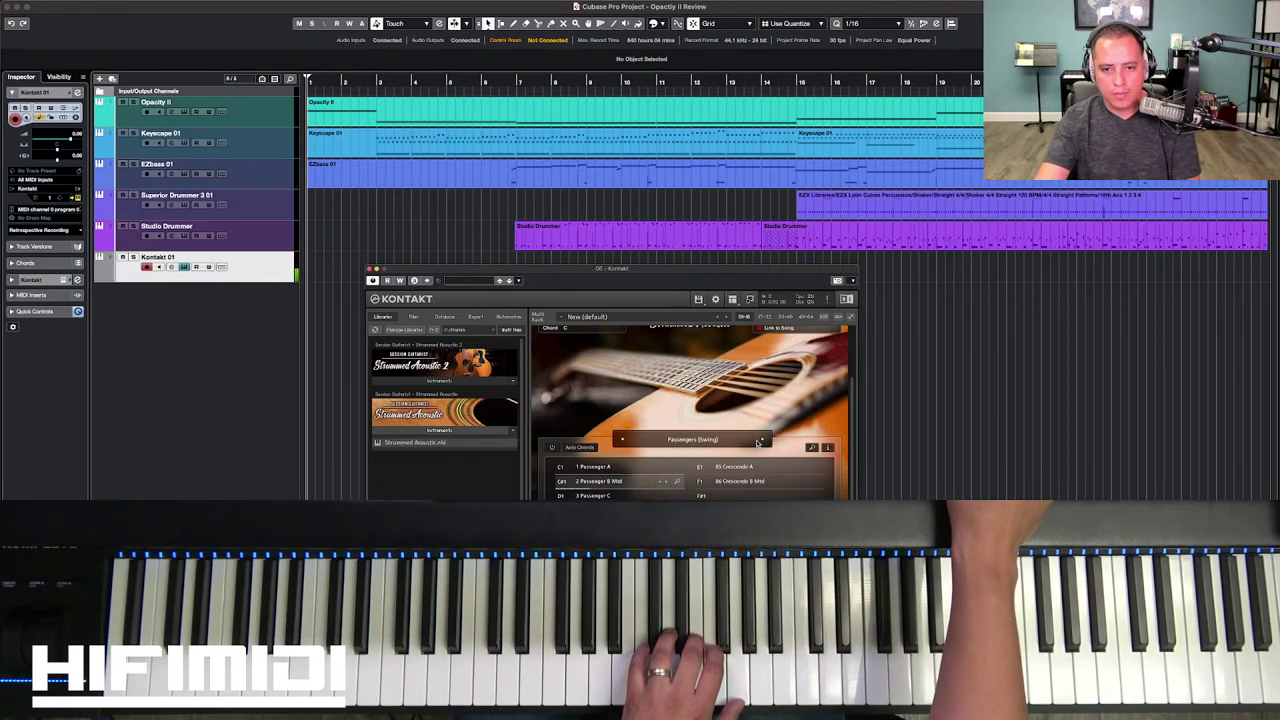
left_click(763, 441)
left_click(763, 441)
left_click(763, 441)
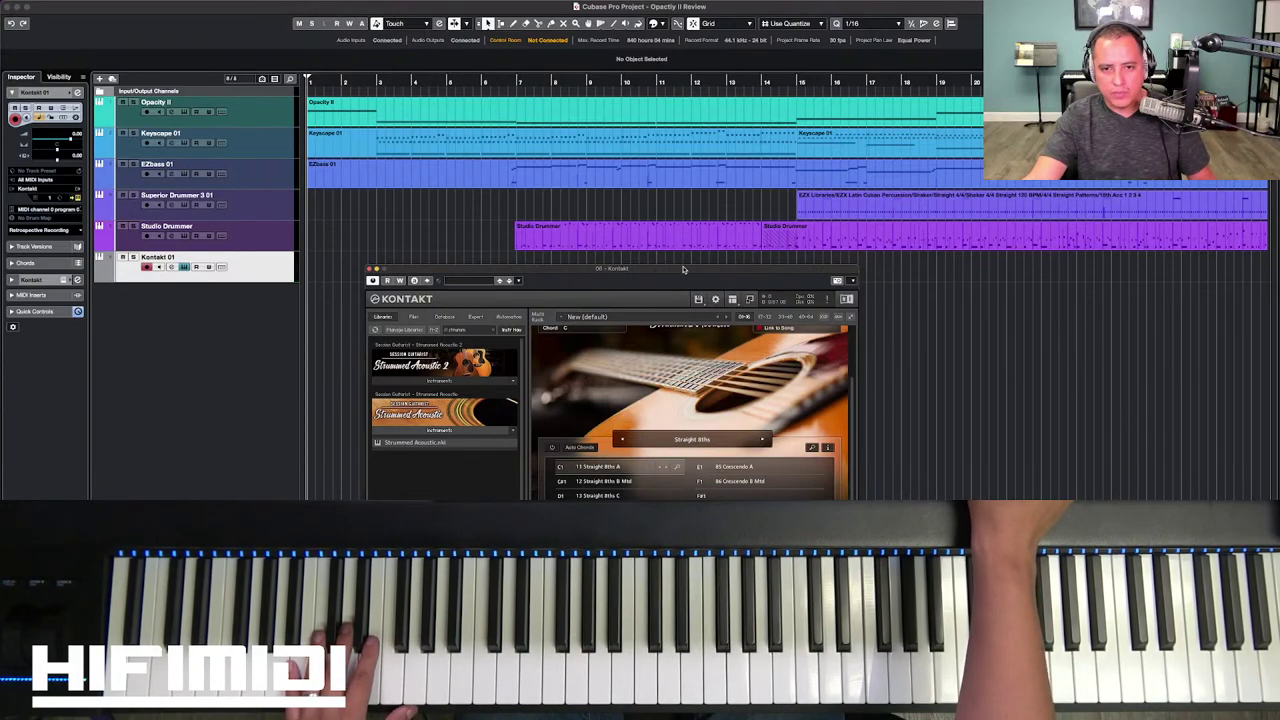
left_click_drag(684, 270, 685, 264)
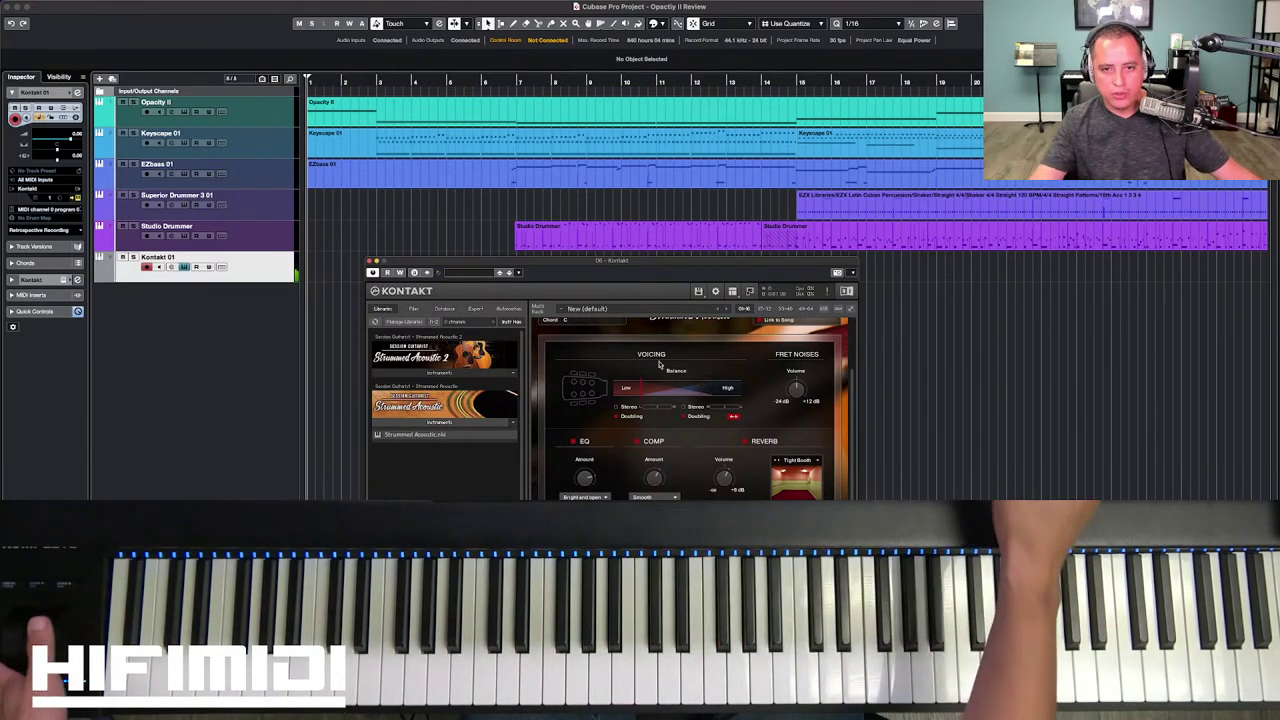
left_click(371, 261)
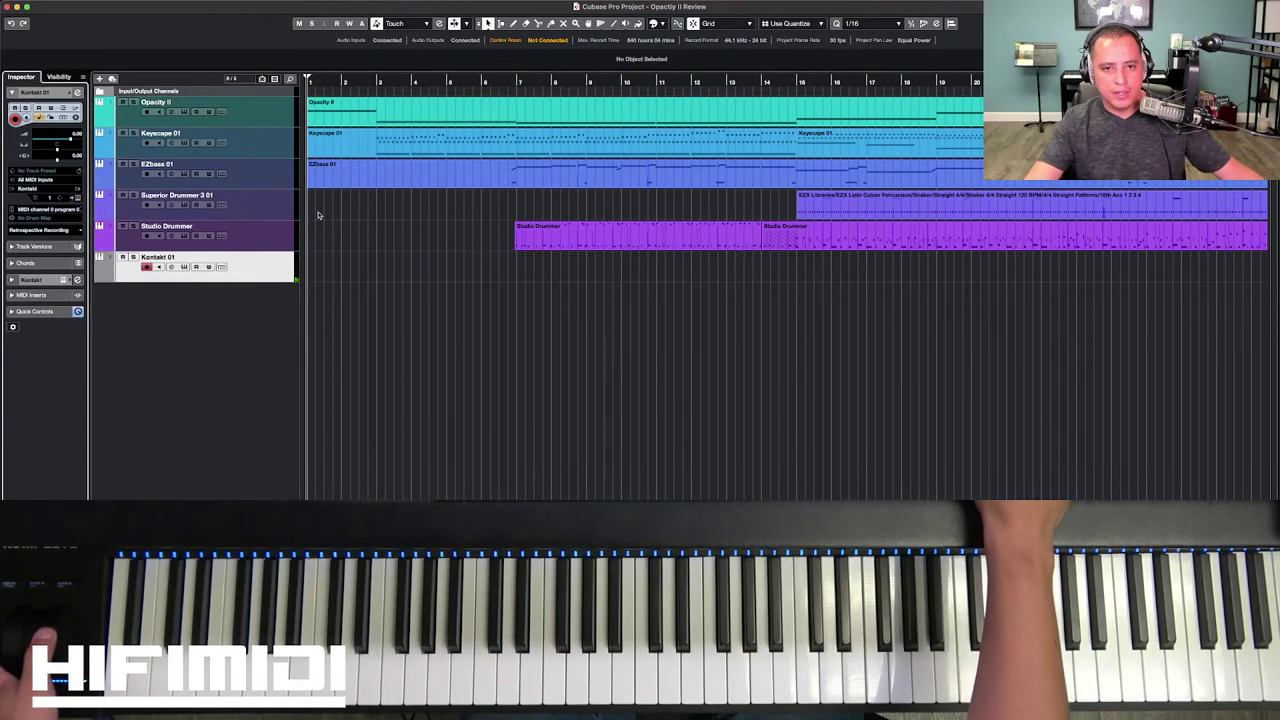
Step: Rename the Kontakt 01 track as Acoustic
double_click(176, 257)
type("Acoustic")
key("Return")
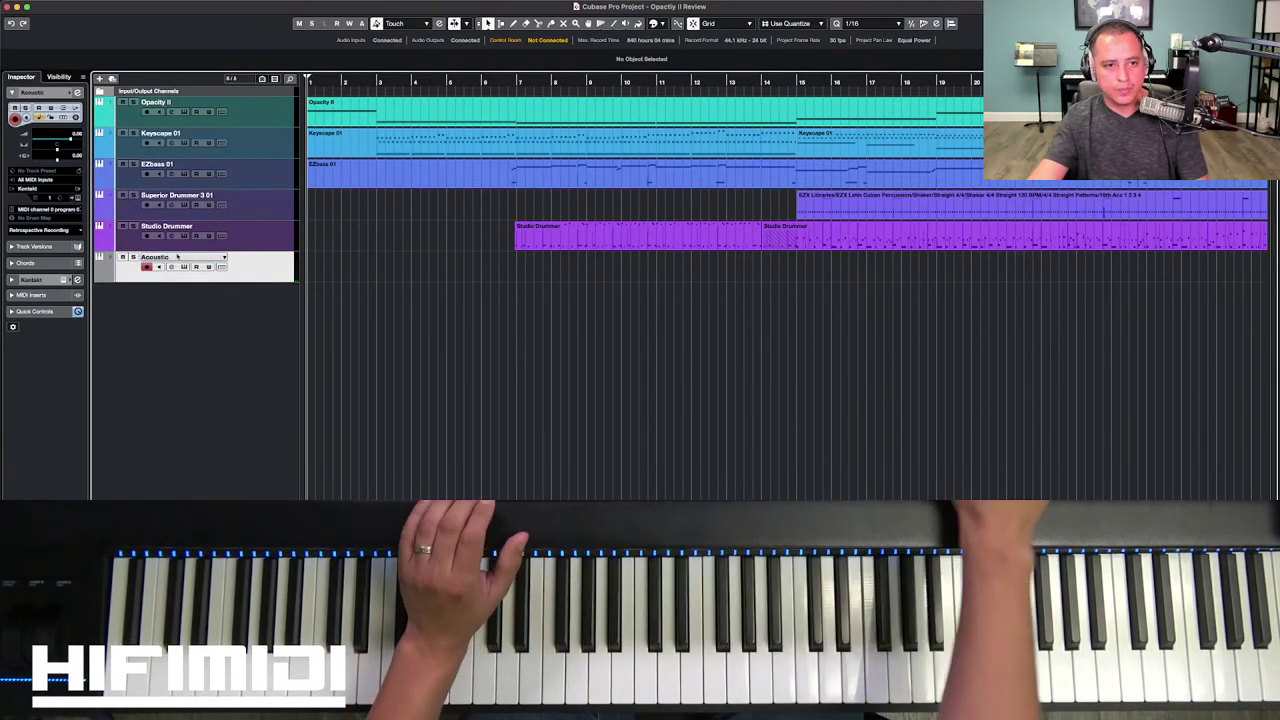
Step: Colour the Acoustic track magenta and lower its volume to about -2.25 dB
left_click(100, 262)
left_click(186, 319)
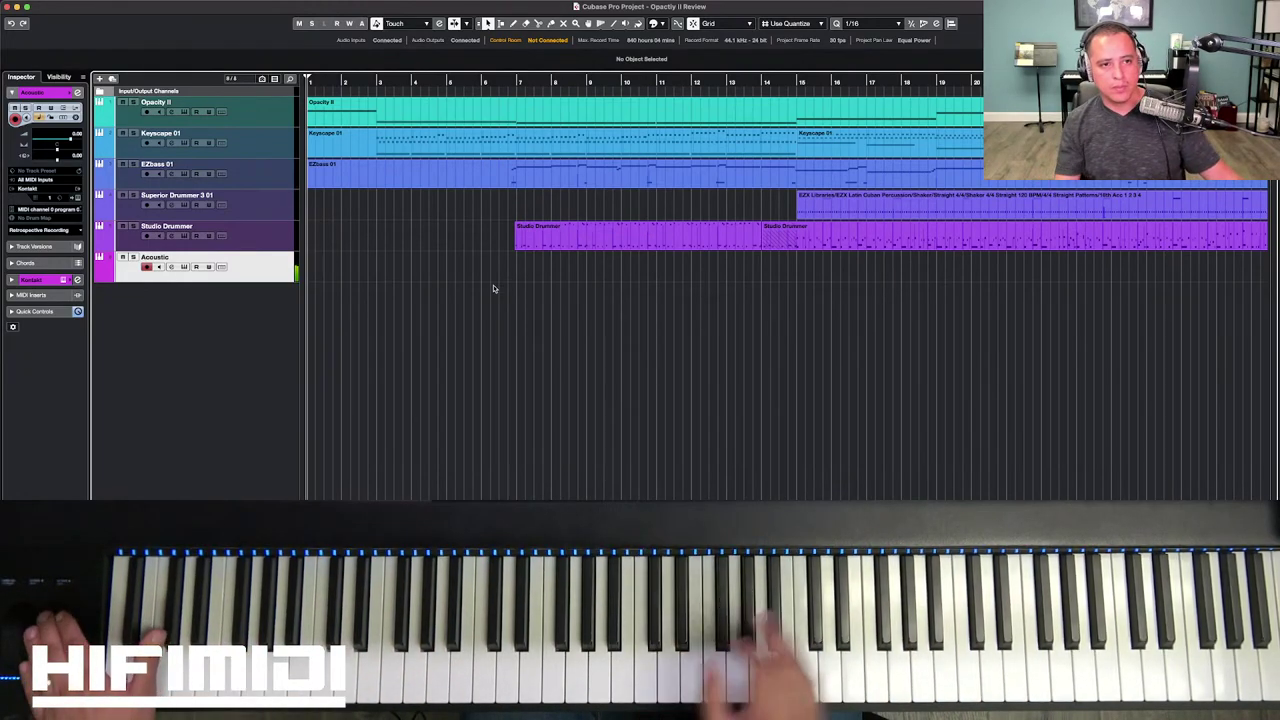
left_click_drag(70, 138, 64, 140)
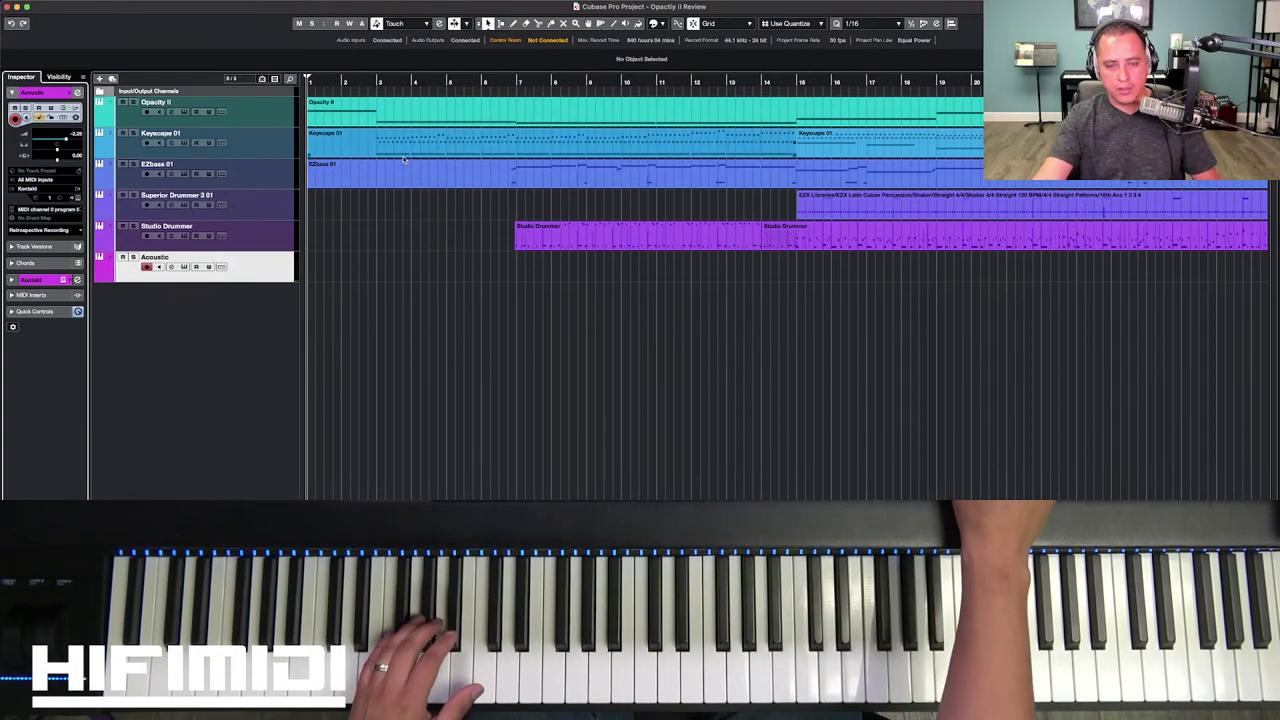
Step: Try recording a strummed guitar take on the Acoustic track from the start of the project, and undo the take
key("KP_Multiply")
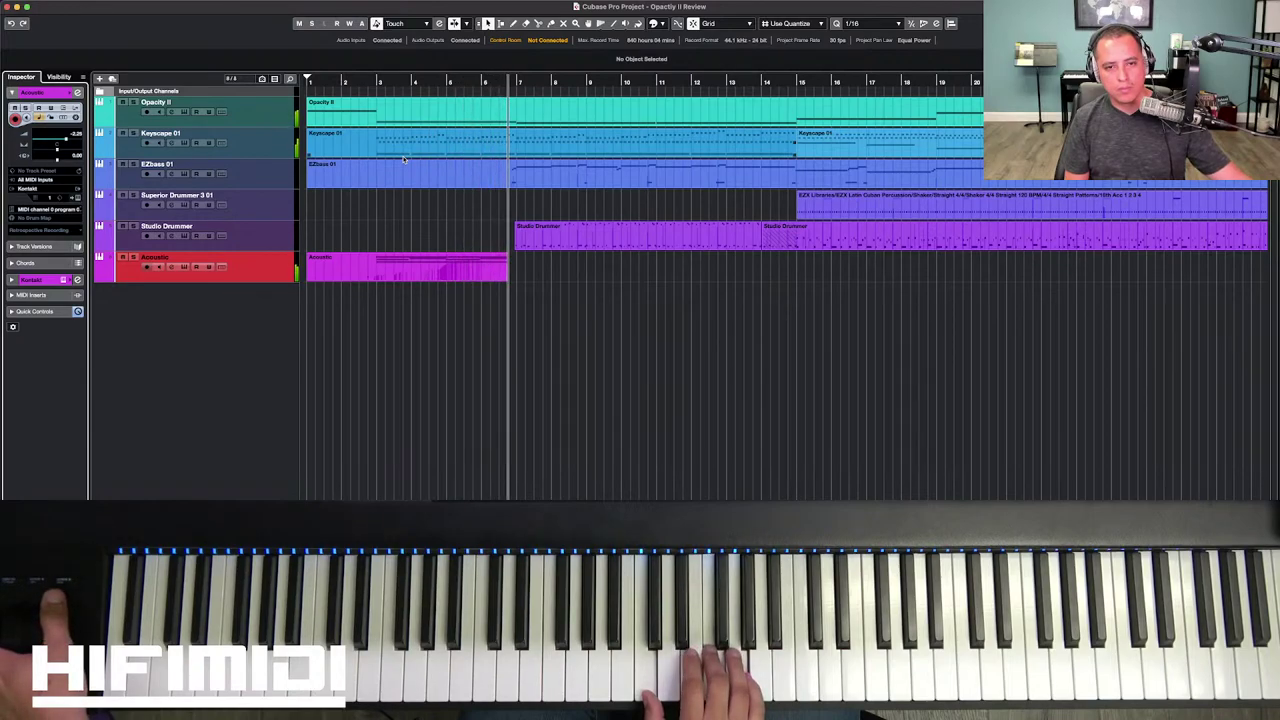
key("space")
key("super+z")
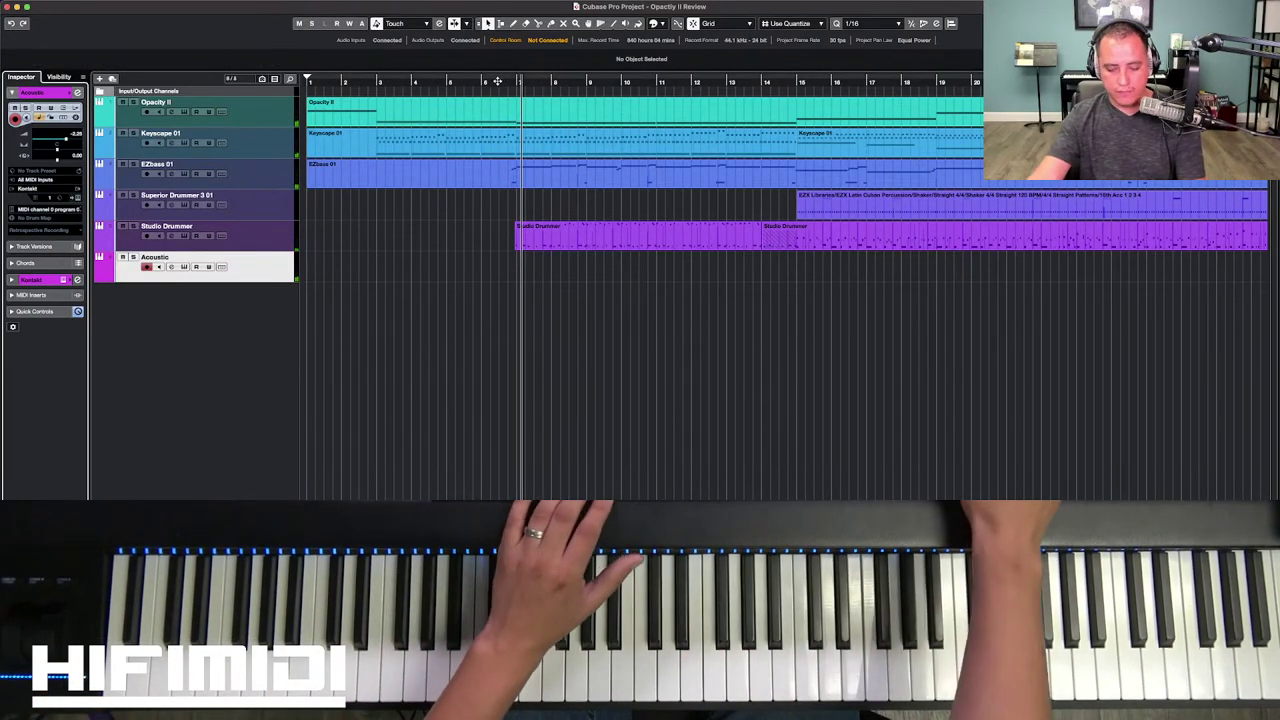
Step: Record the strummed guitar part on the Acoustic track alongside the drums, from bar 6 to bar 18
left_click(561, 227)
key("Home")
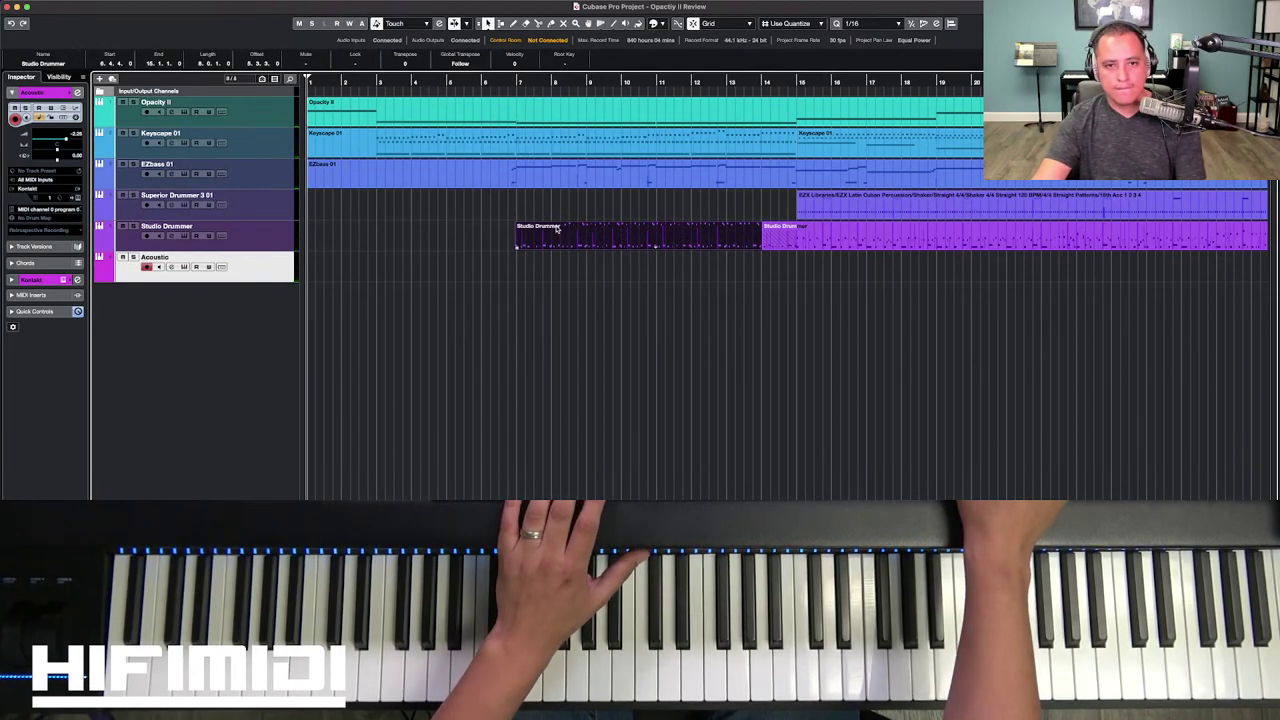
left_click(517, 80)
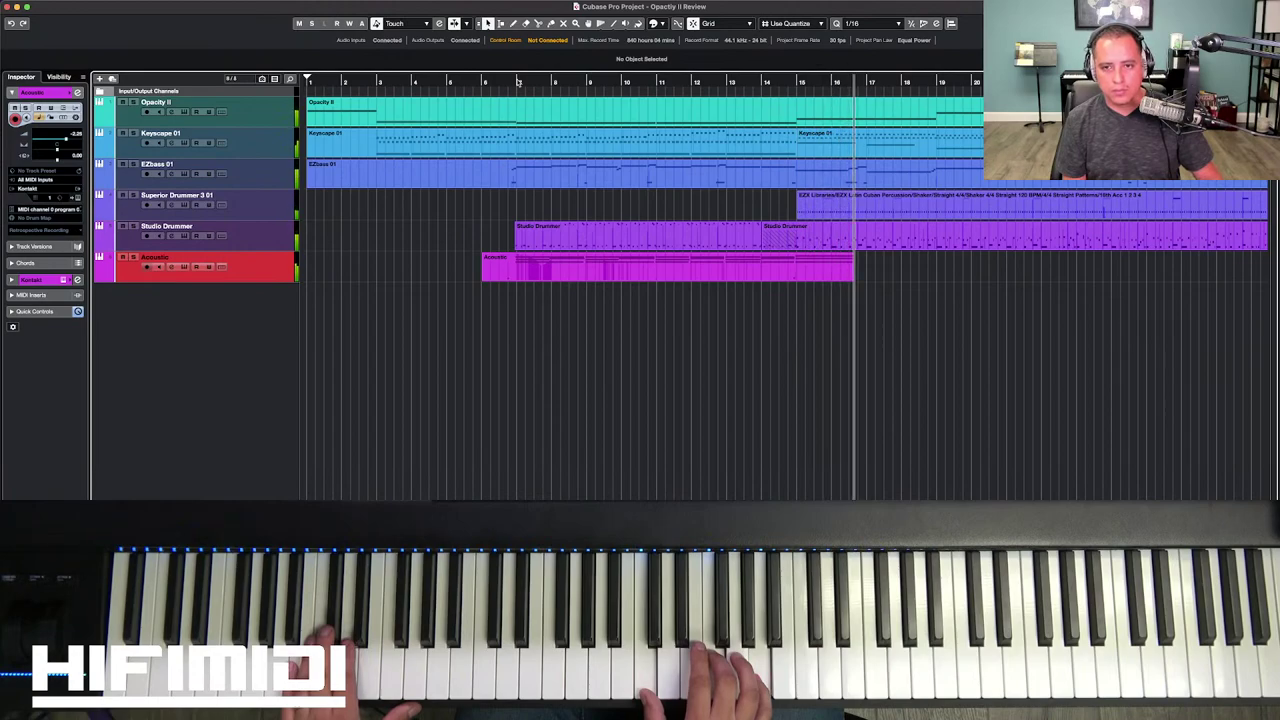
key("space")
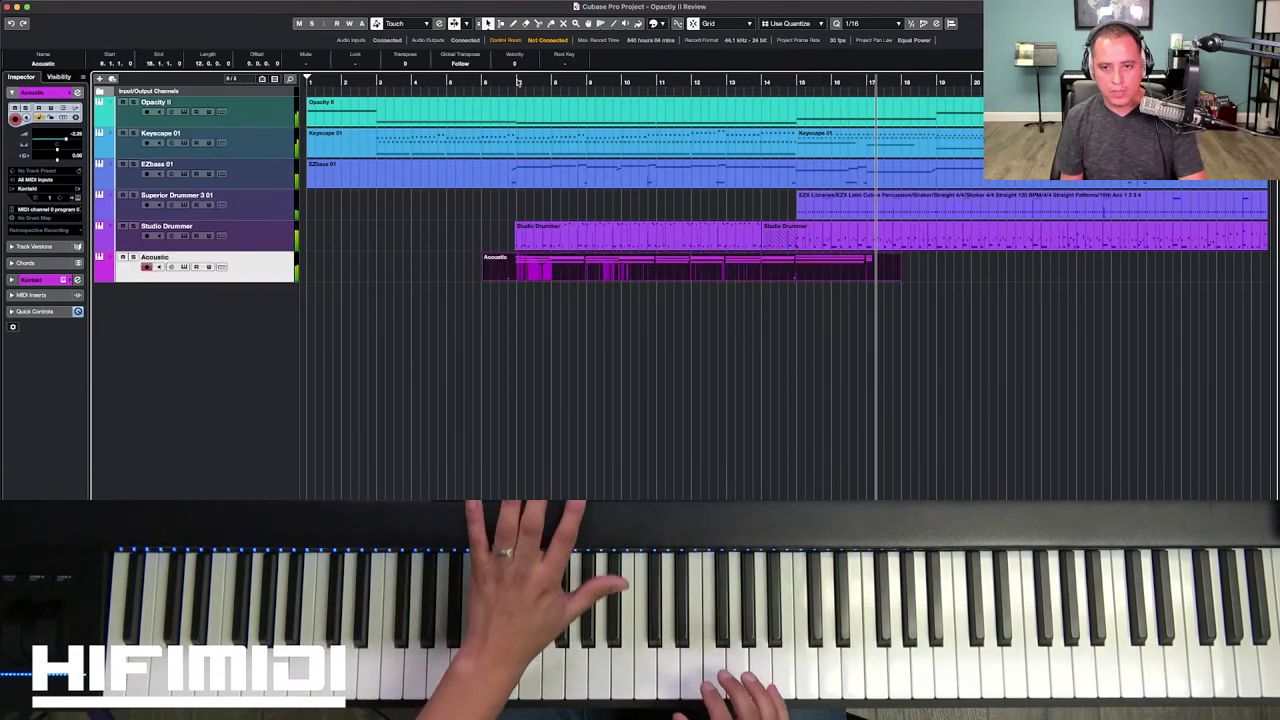
Step: Check the notes of the recorded guitar part on the Acoustic track and delete the whole part
left_click(809, 272)
double_click(809, 272)
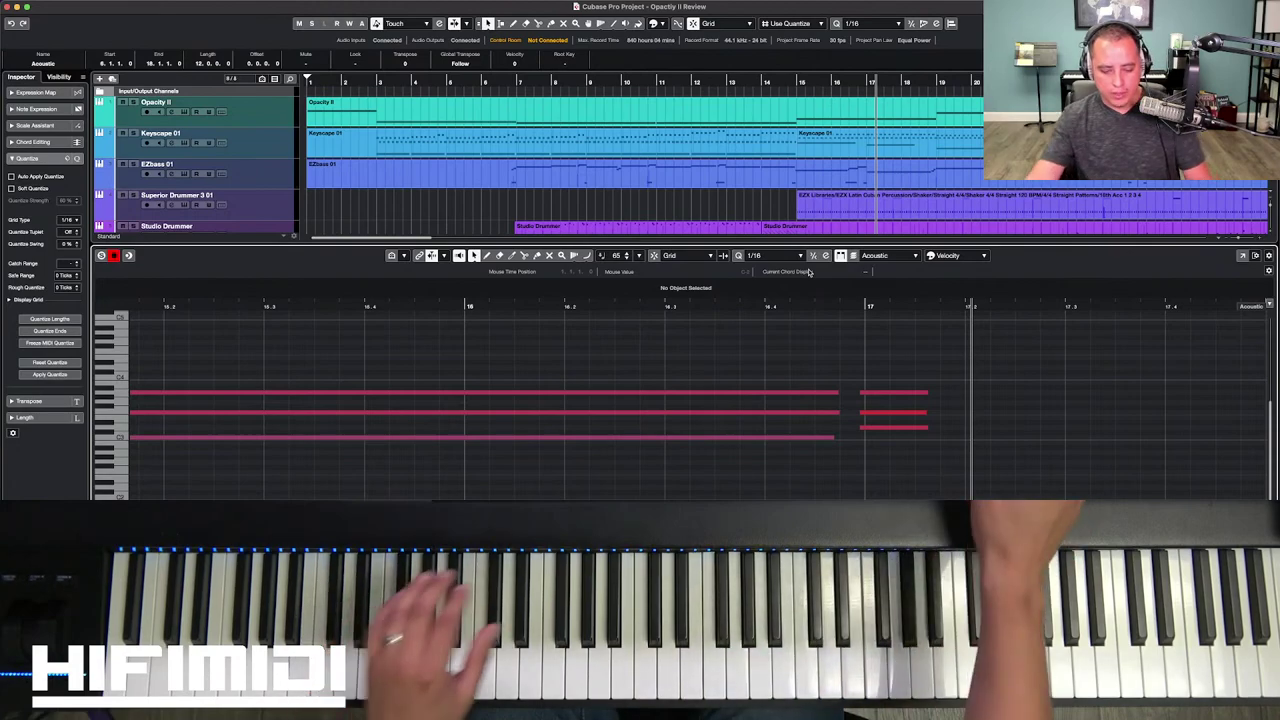
key("super+e")
left_click(666, 274)
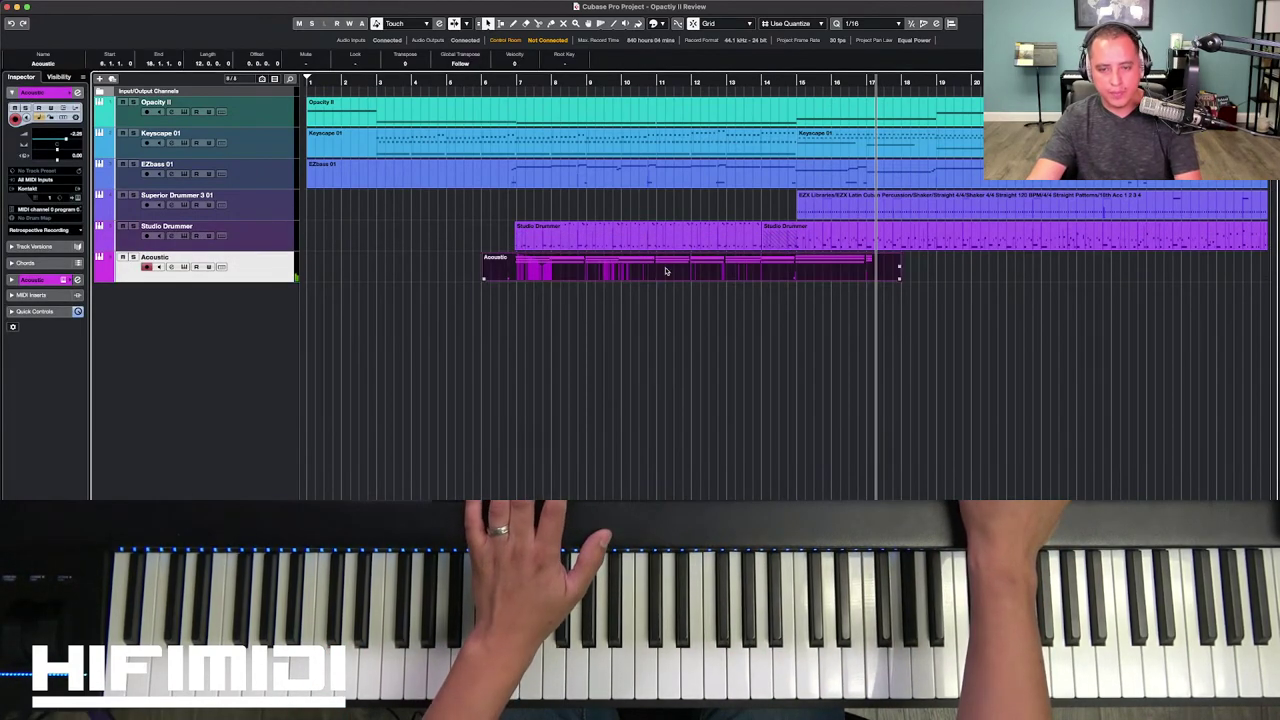
key("Delete")
Step: Replace the Strummed Acoustic instrument in the Acoustic track's Kontakt with Strummed Acoustic 2 - 6-String
left_click(183, 267)
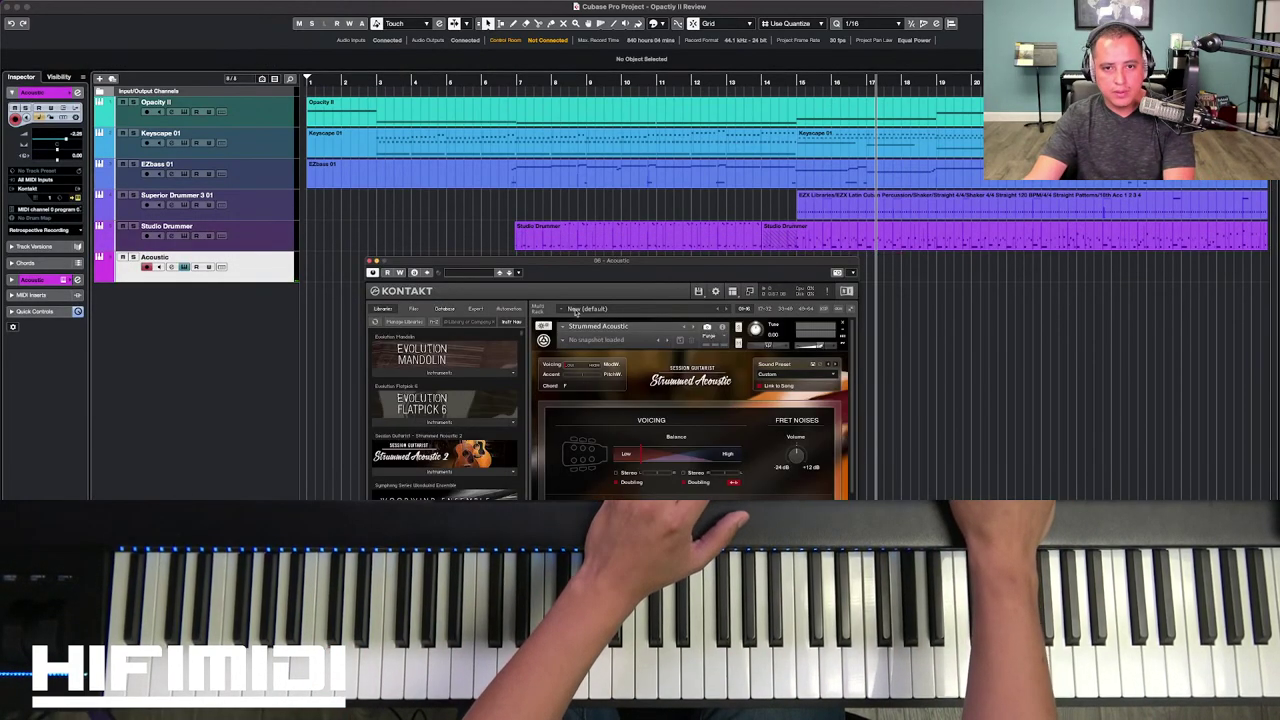
left_click(843, 326)
left_click(640, 233)
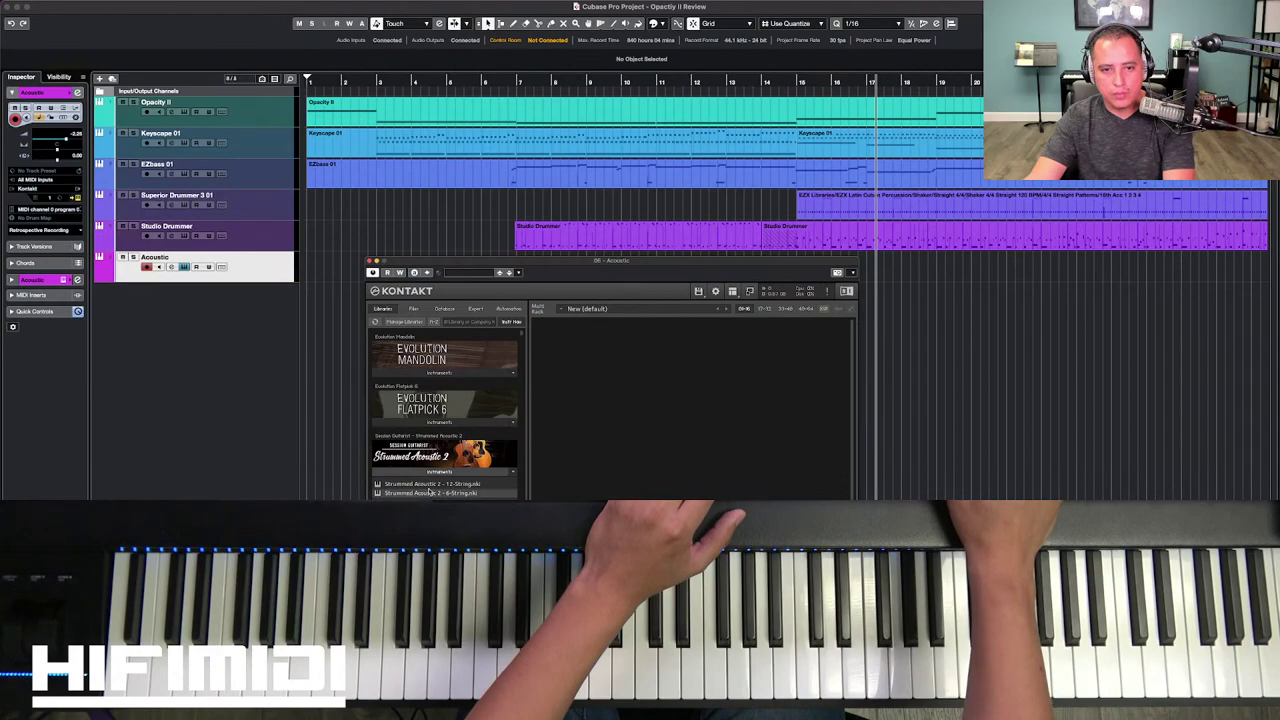
double_click(425, 493)
Step: Turn on Doubling for the high side of the guitar's voicing, return to the Handmade pattern page, and close Kontakt
scroll(668, 458, "down", 2)
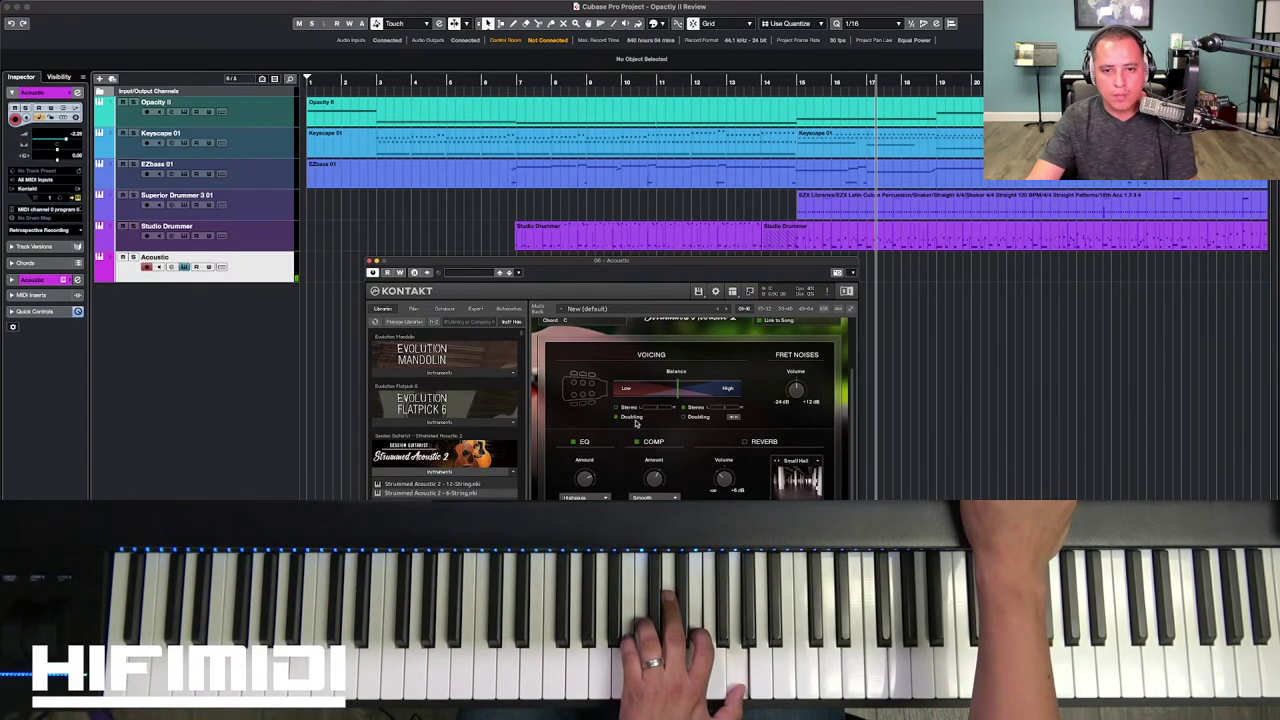
left_click(687, 417)
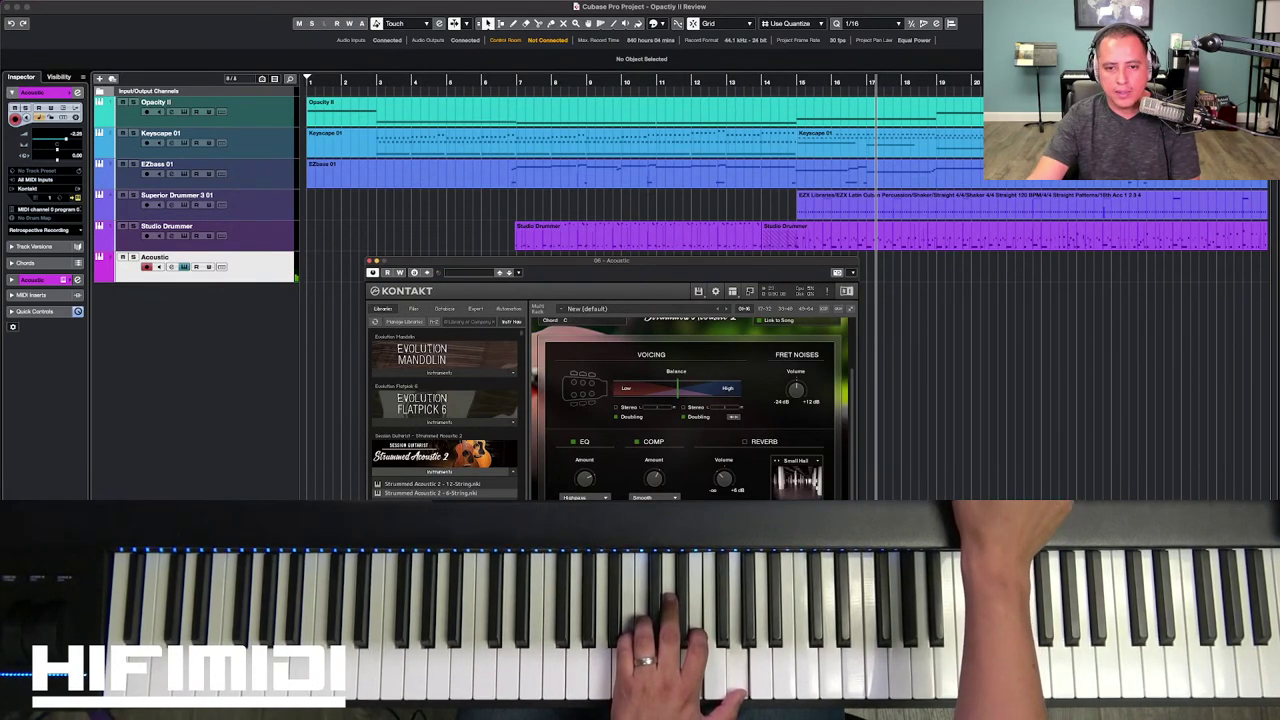
left_click(690, 319)
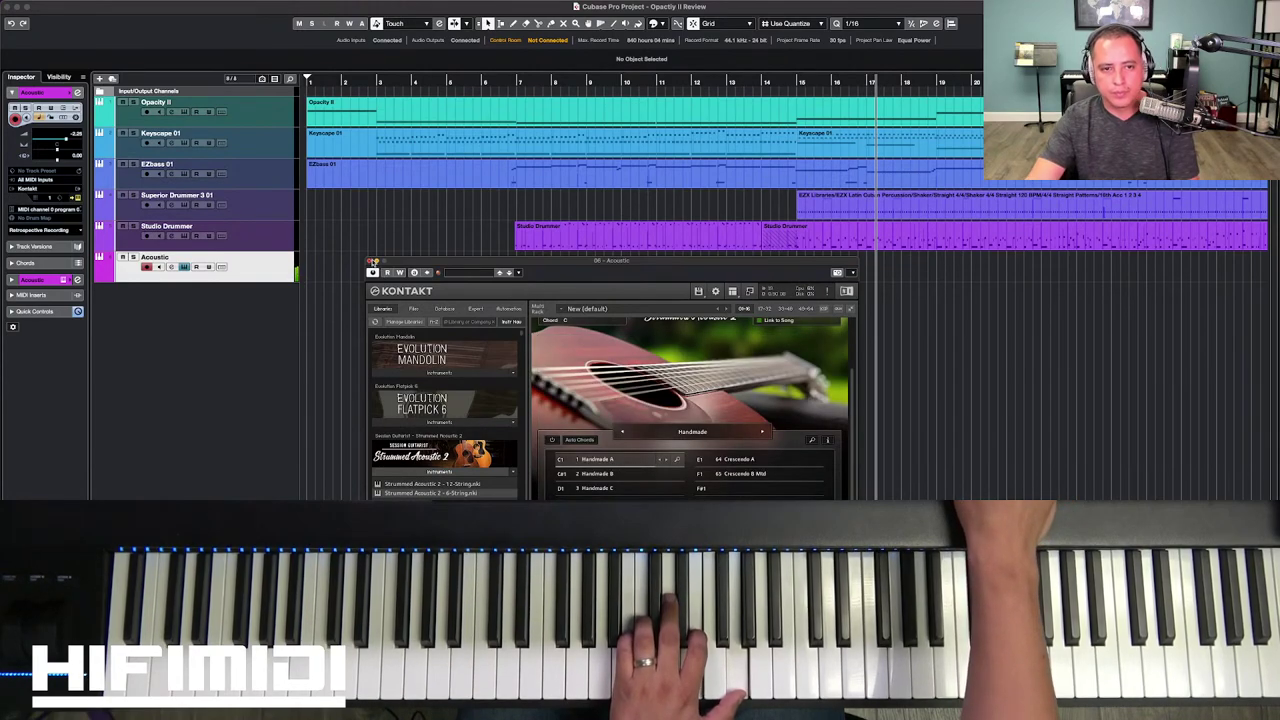
left_click(372, 262)
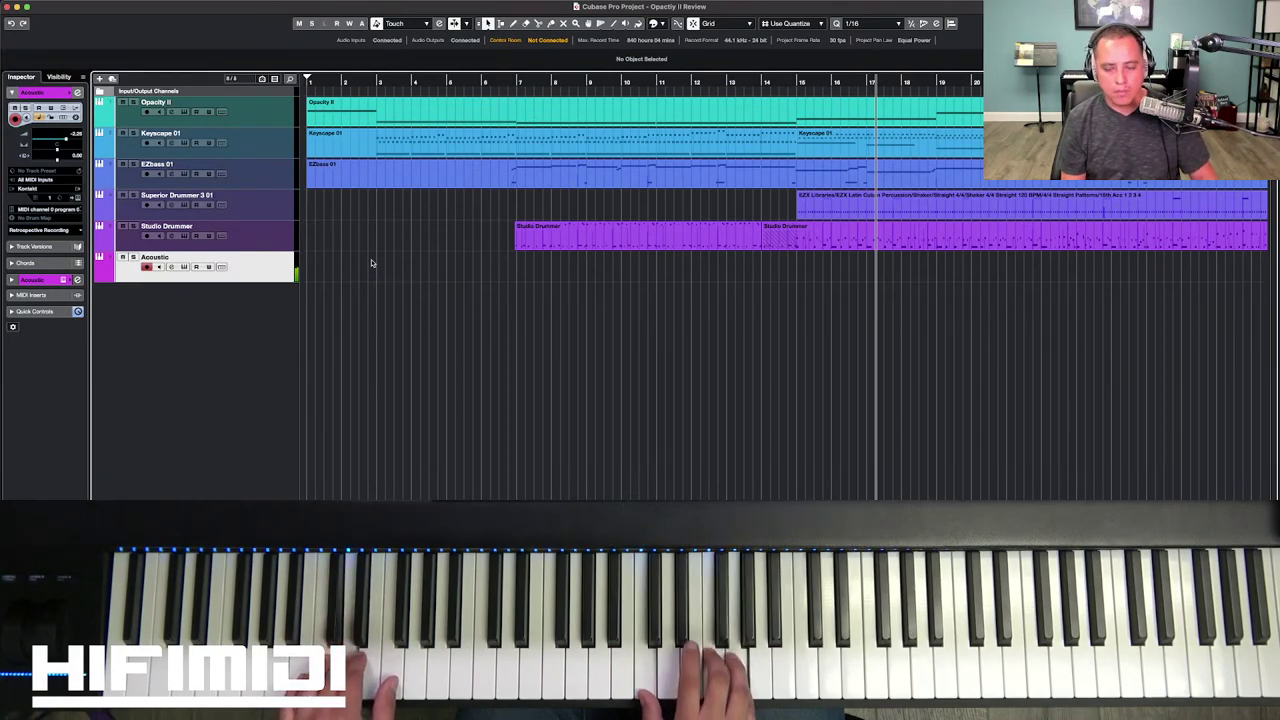
Step: Record the new strummed guitar on the Acoustic track from bar 6 to bar 31, and its ending up to bar 35
left_click(517, 80)
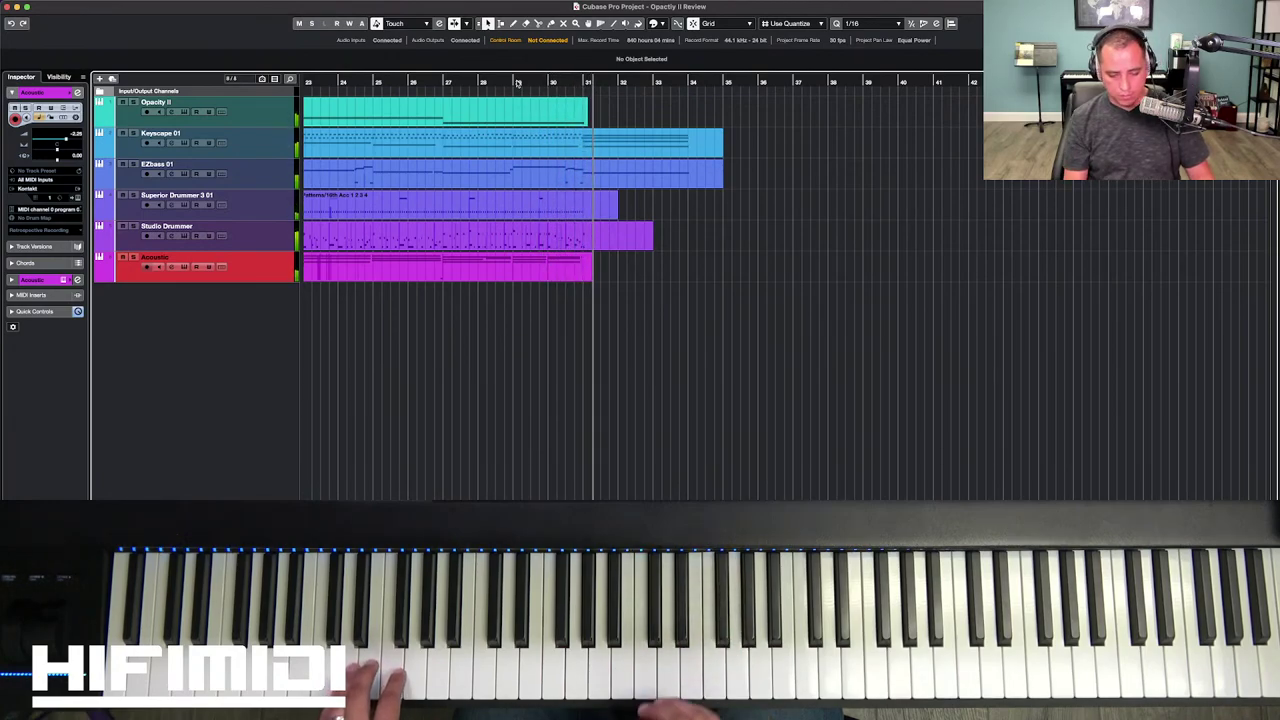
key("space")
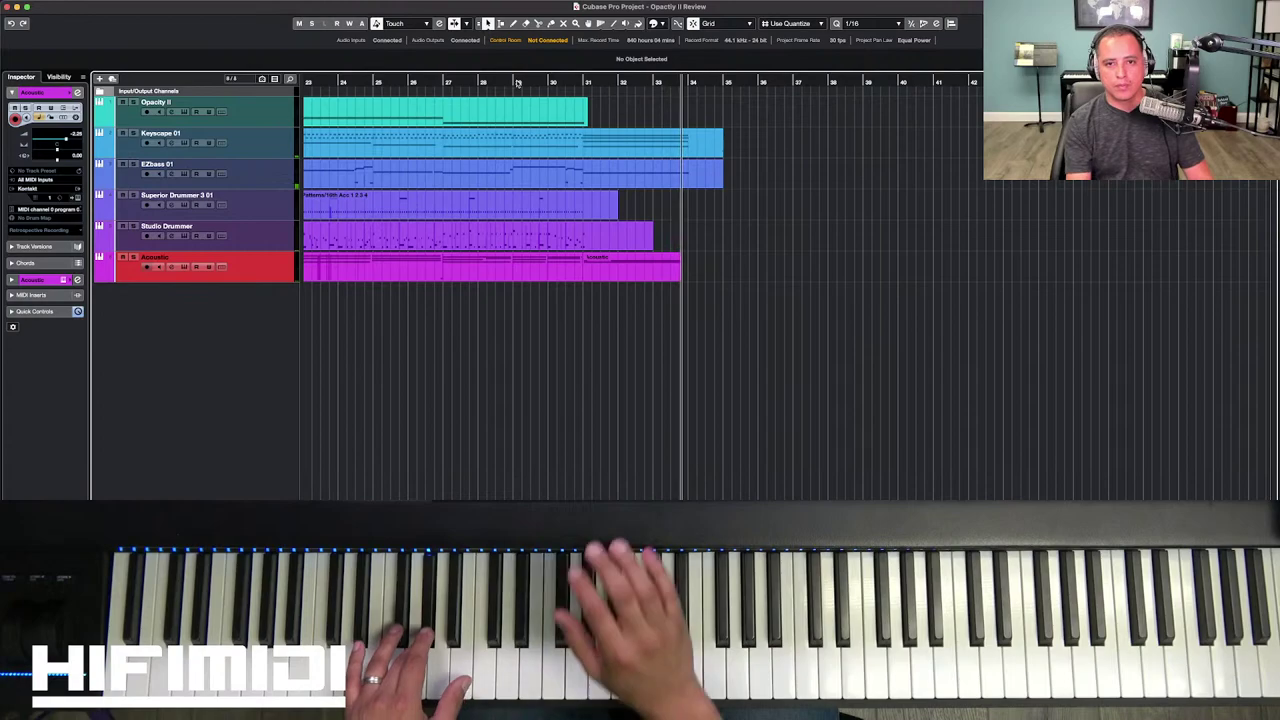
key("space")
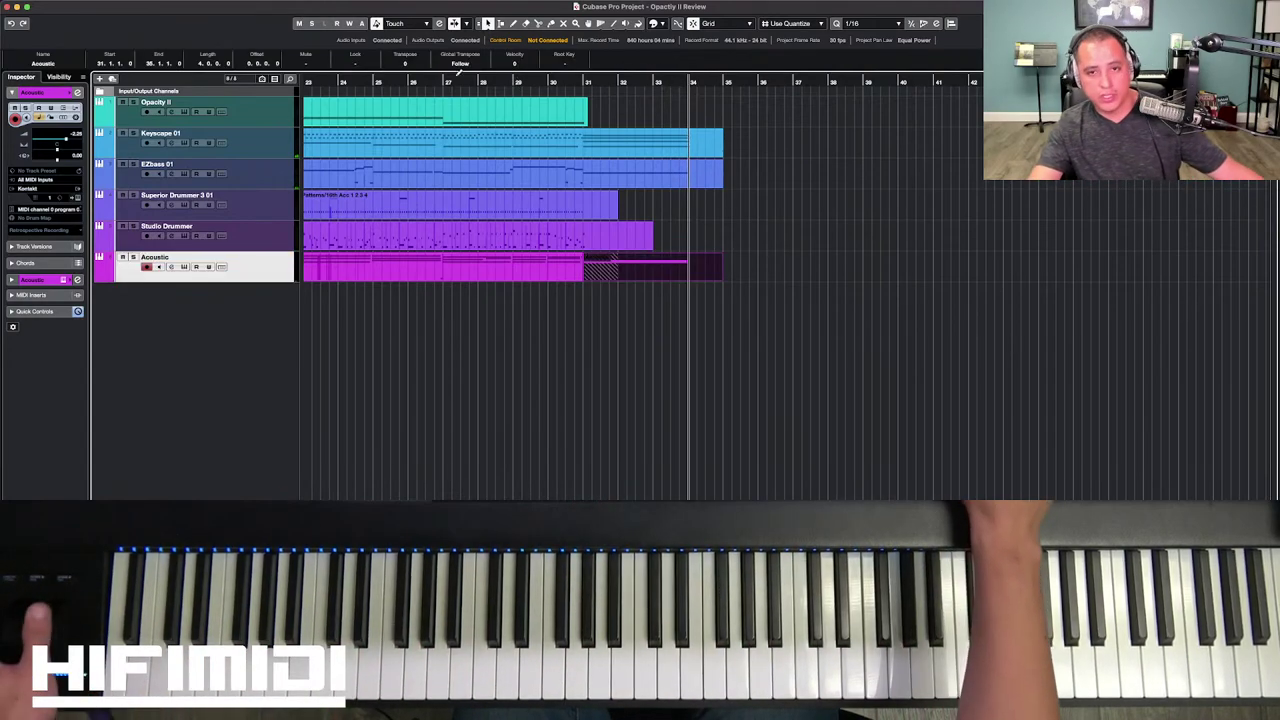
Step: Record an additional guitar passage over the existing Acoustic parts from bar 30 to bar 32
left_click(586, 81)
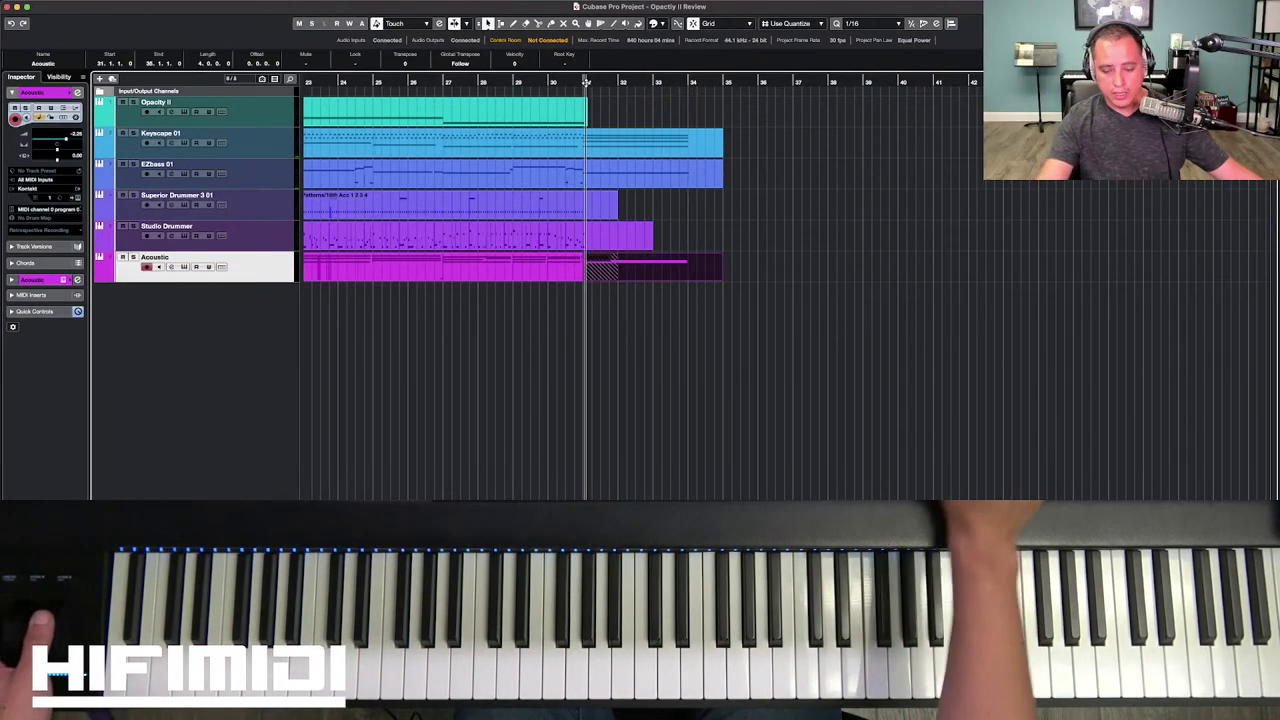
left_click(586, 81)
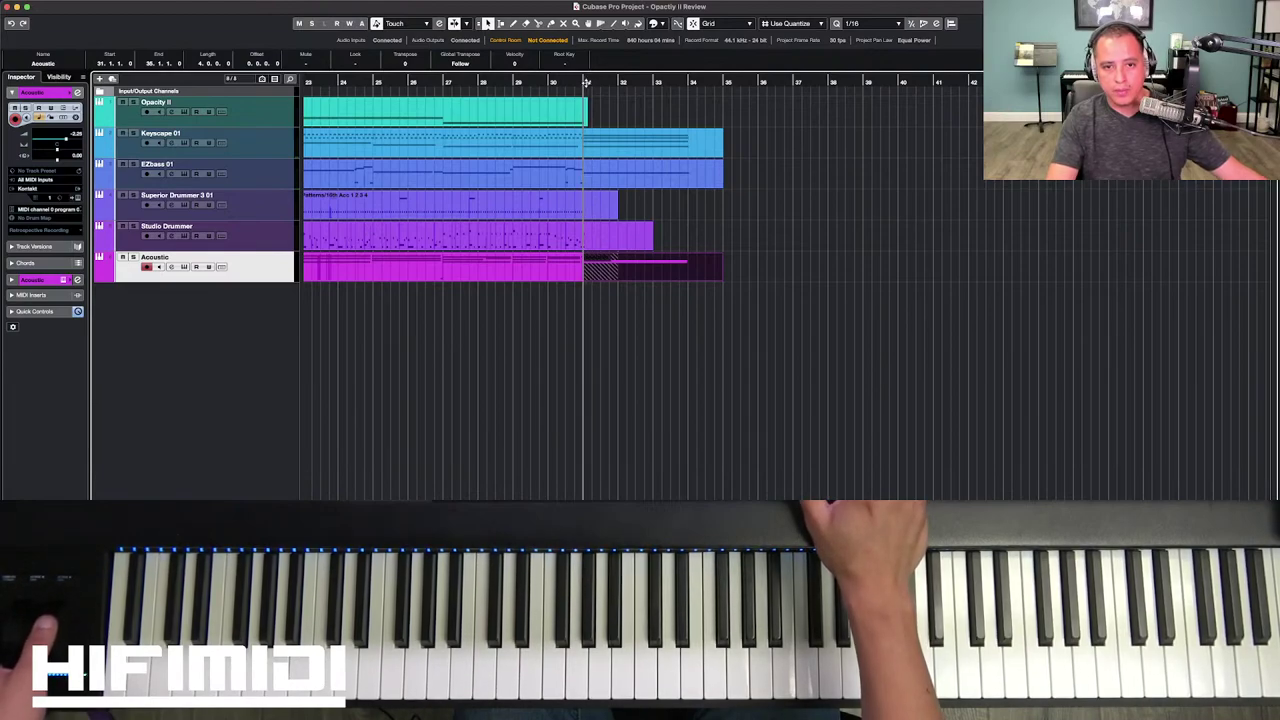
key("KP_Subtract")
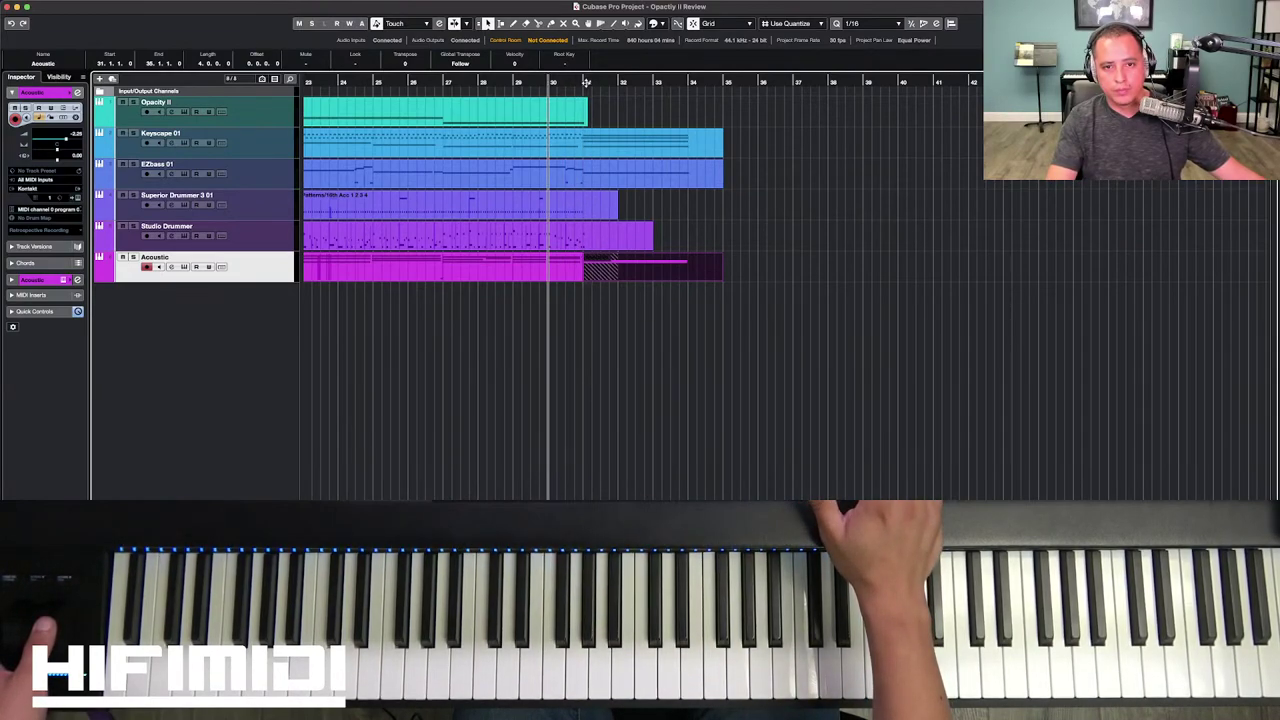
key("KP_Multiply")
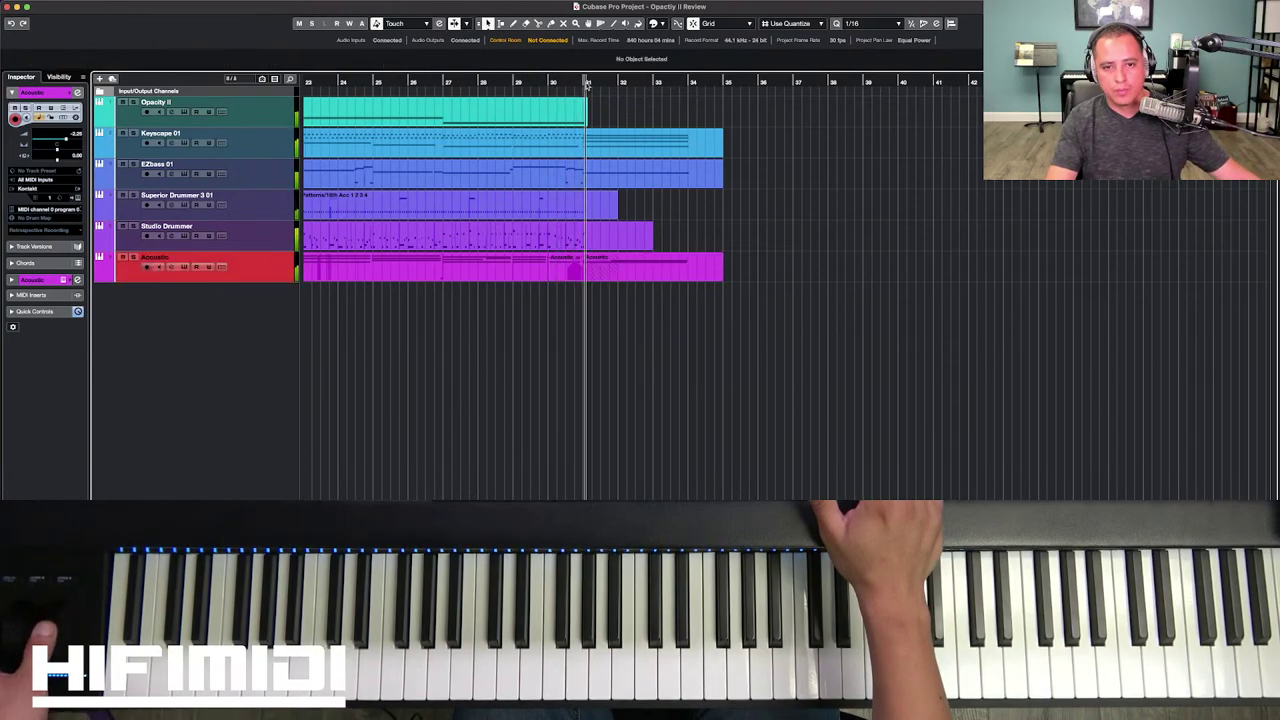
key("space")
Step: Merge the Acoustic parts into one and extend the start of the low G#1 note to just before bar 31
left_click_drag(797, 276, 529, 272)
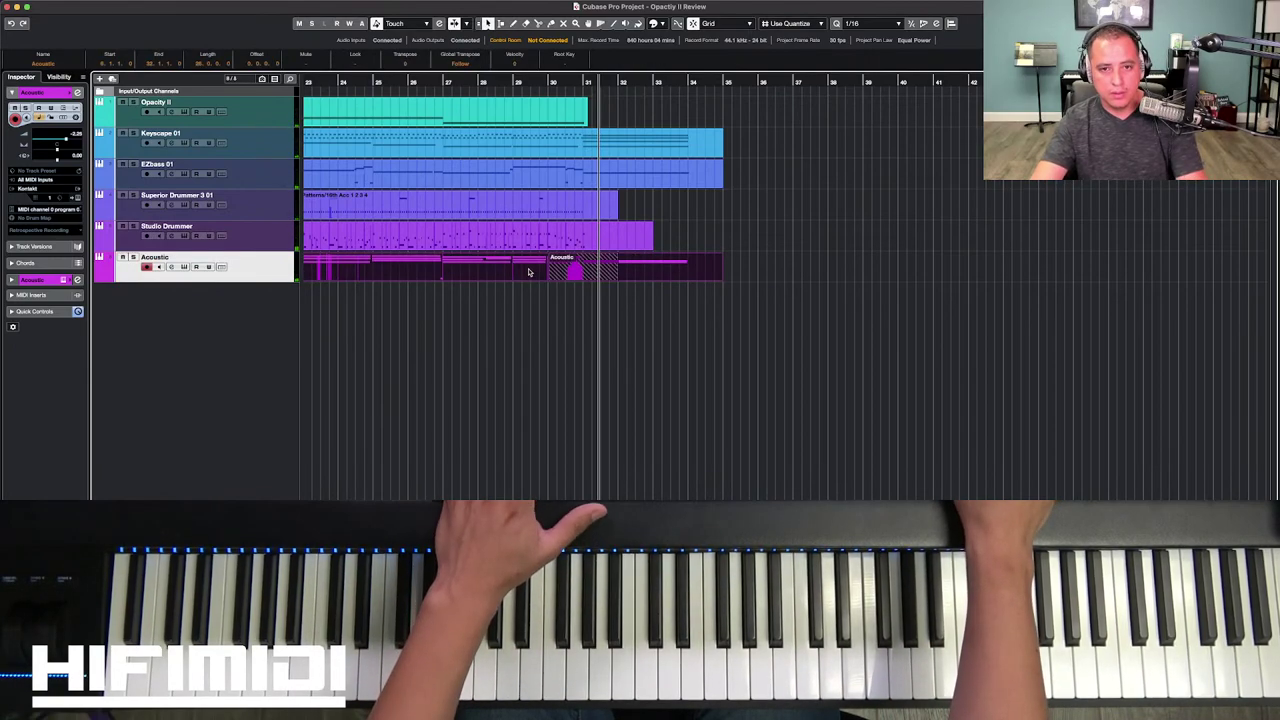
double_click(563, 268)
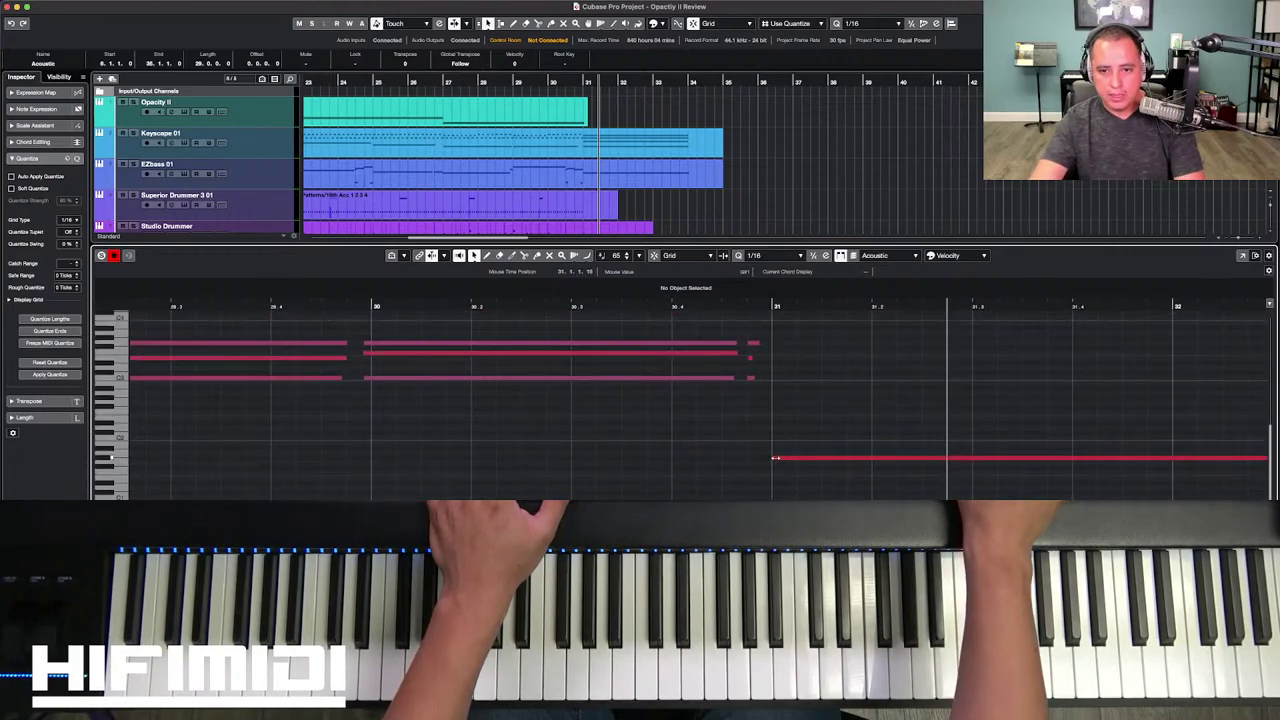
left_click(775, 458)
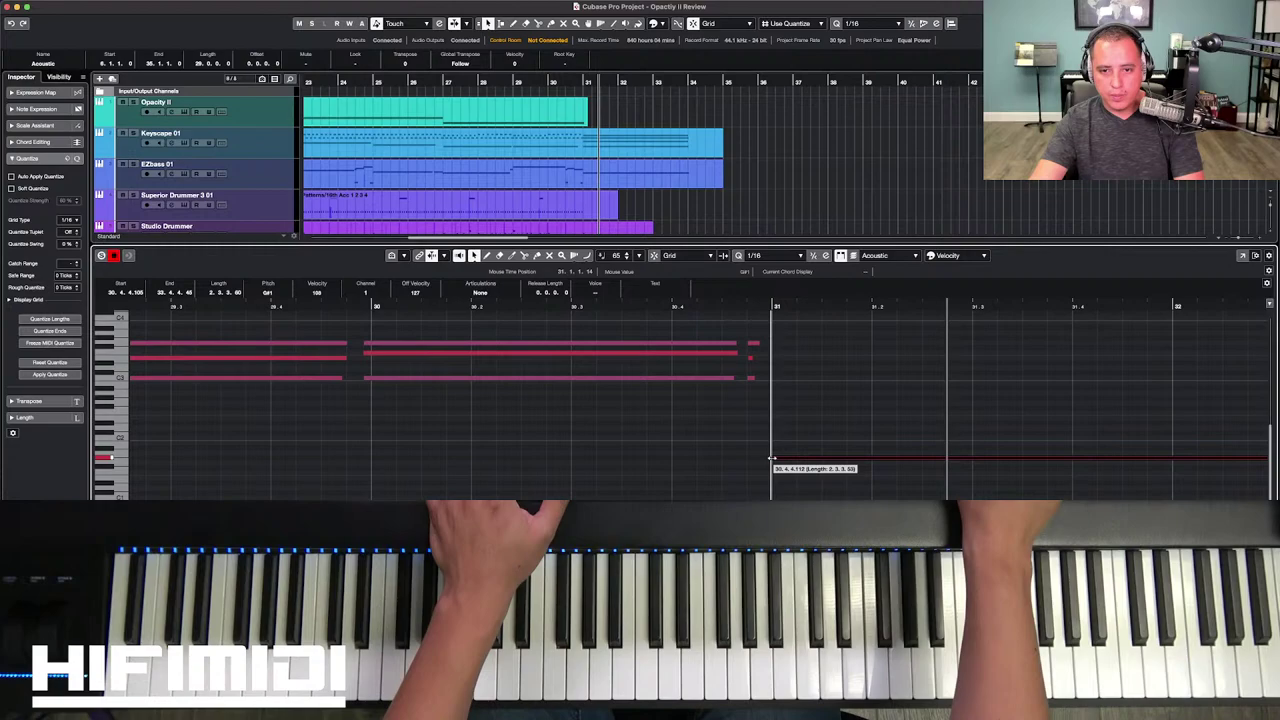
left_click_drag(772, 460, 758, 460)
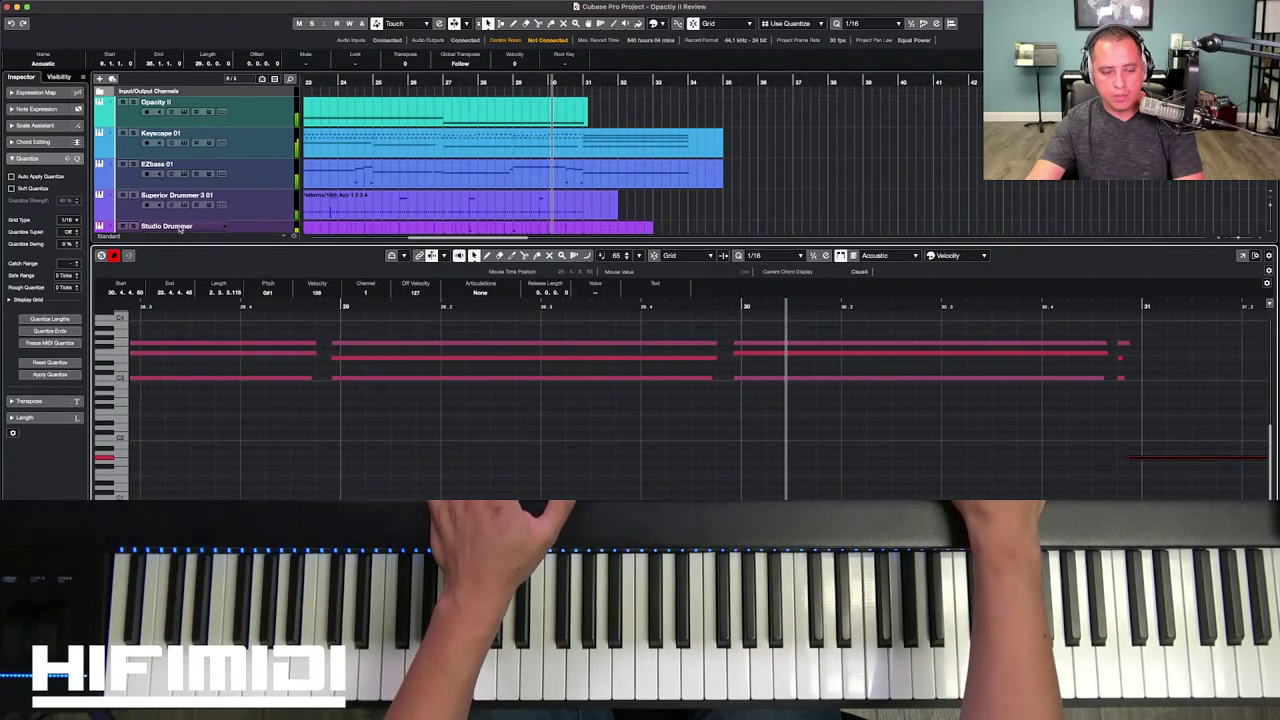
Step: Audition the edited guitar transition into bar 31 with the Studio Drummer and Acoustic tracks soloed, and close the note editor
scroll(168, 198, "down", 1)
left_click(202, 238)
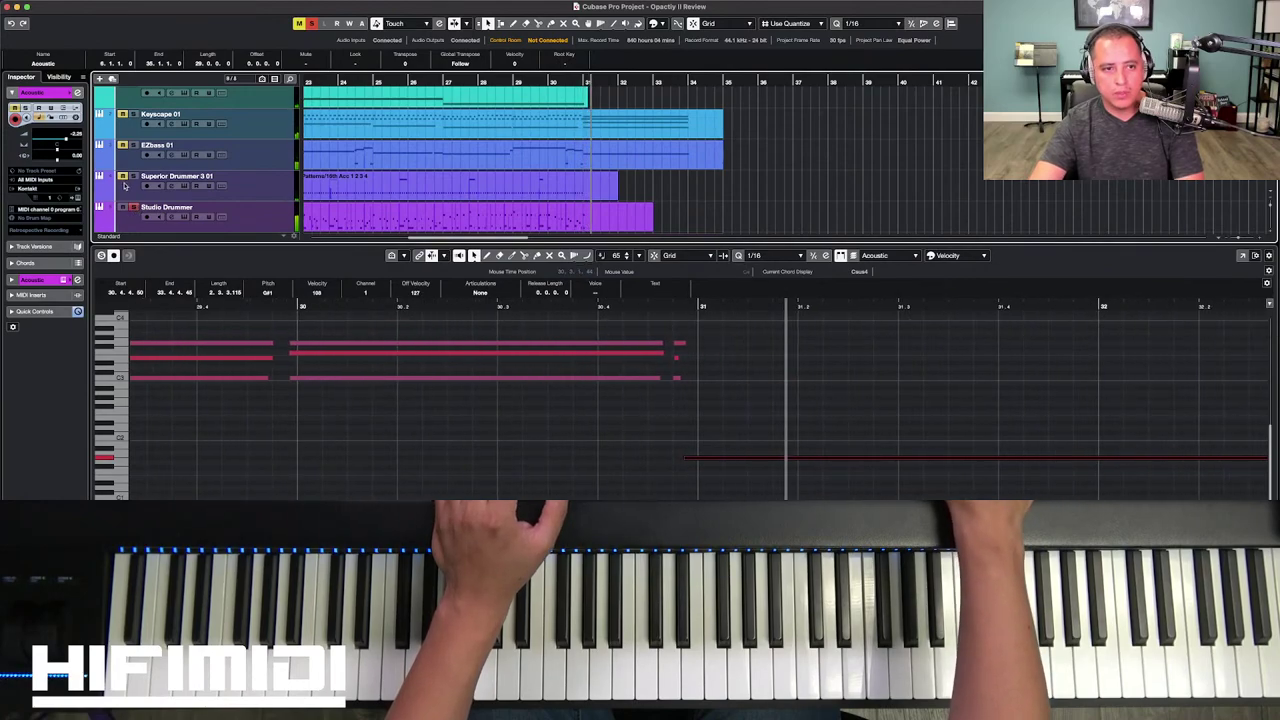
scroll(137, 186, "down", 2)
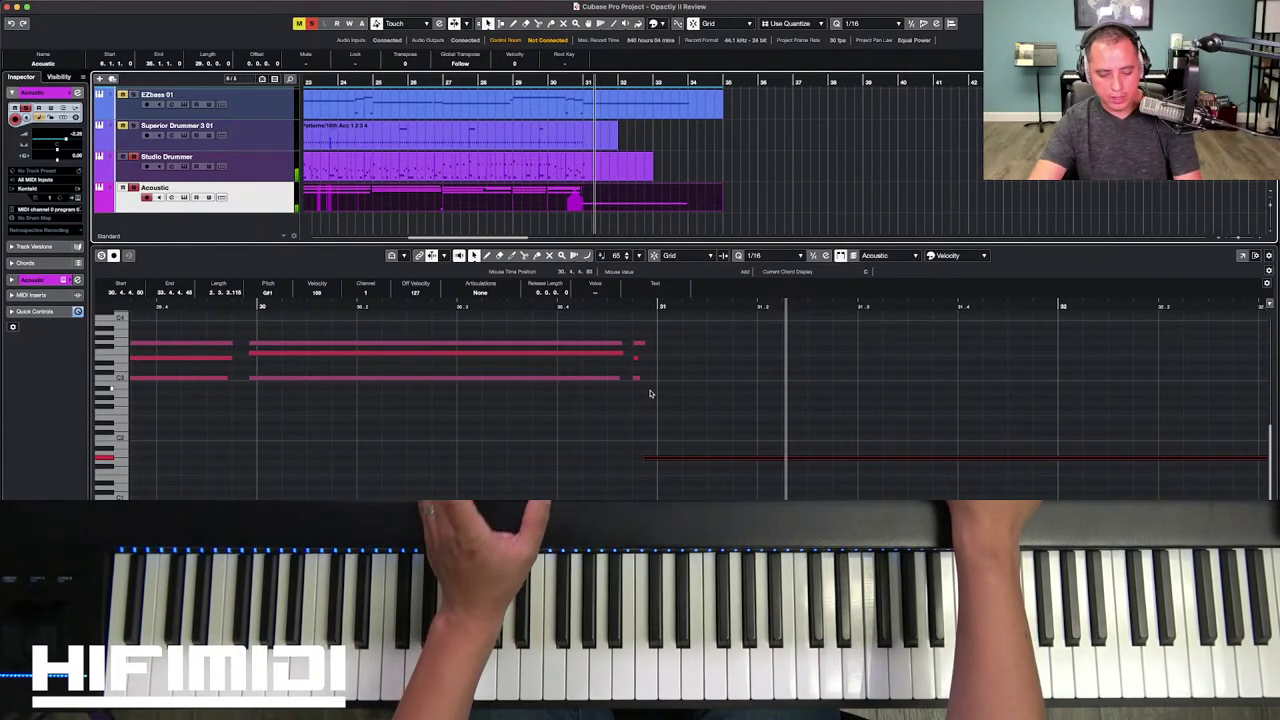
key("super+e")
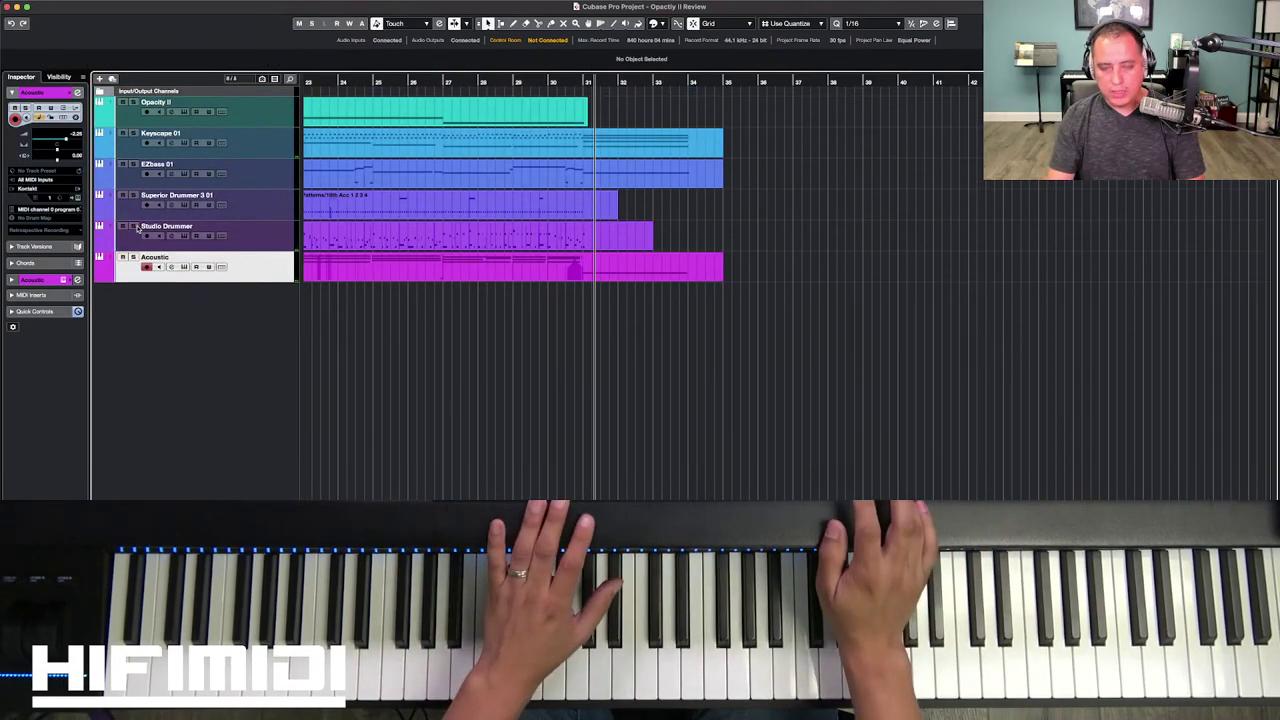
Step: Play the full arrangement from the beginning to check how the guitar sits with the other tracks
key("space")
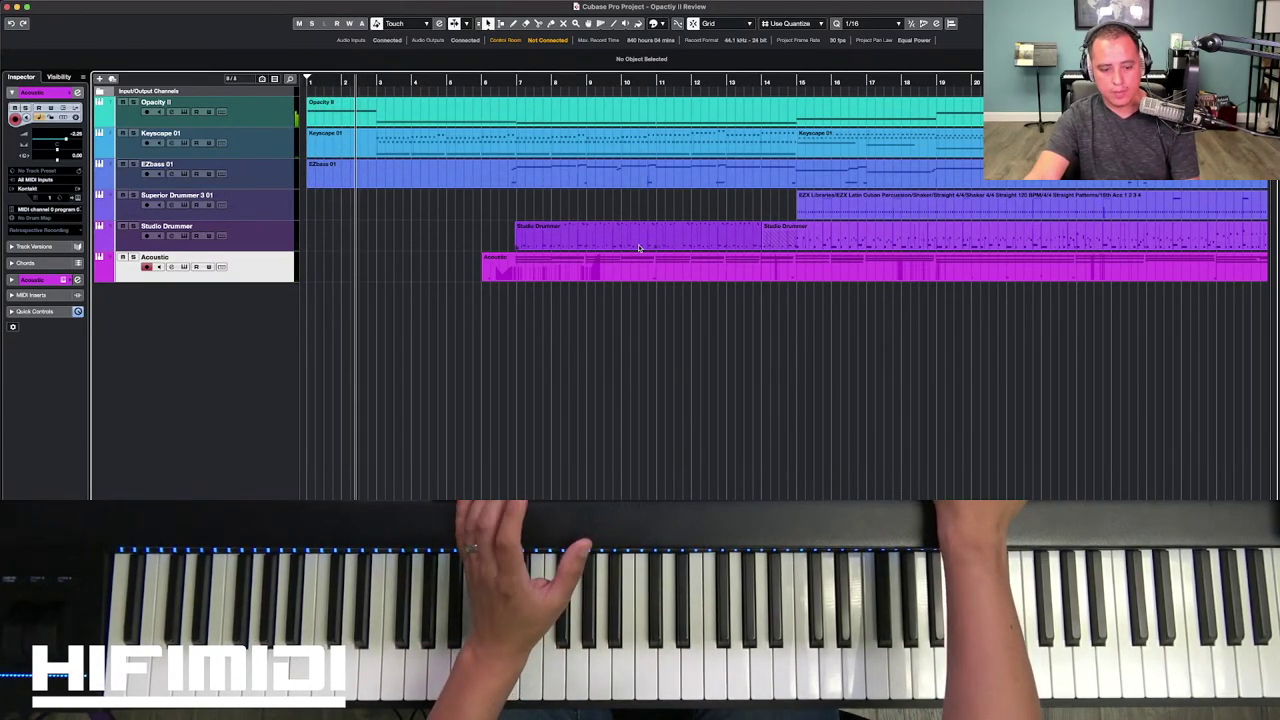
key("g")
key("g")
key("h")
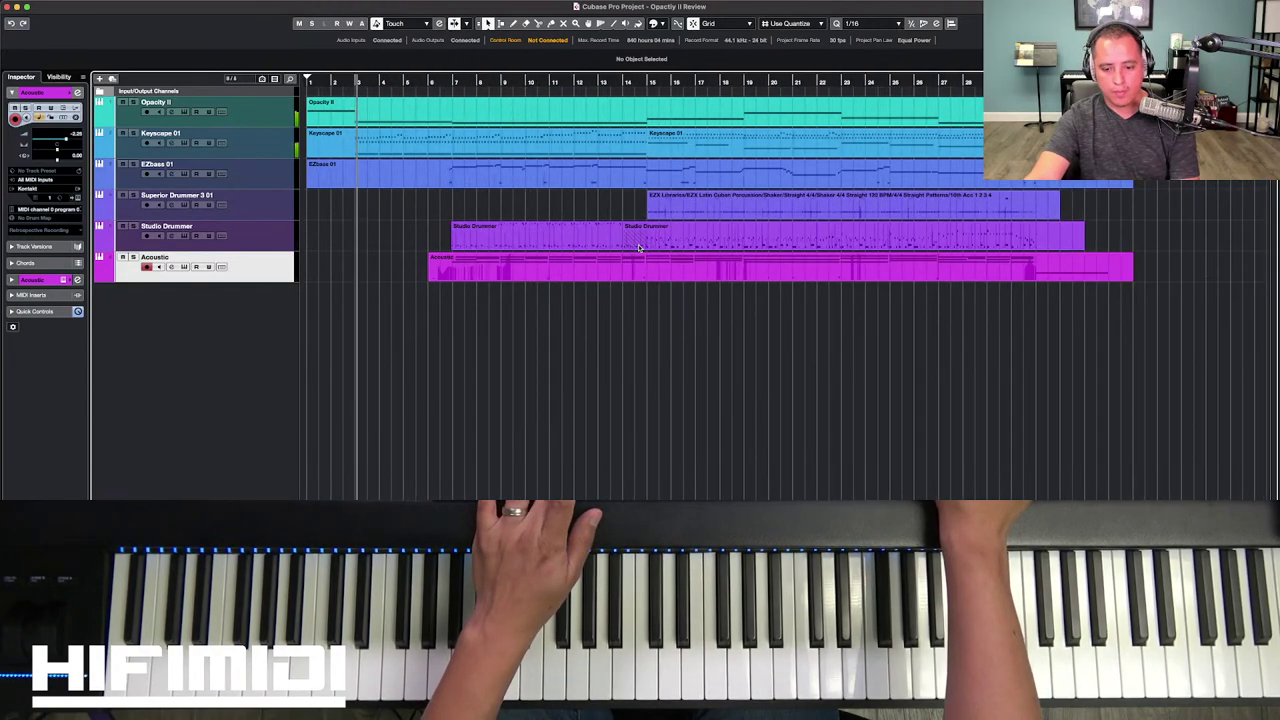
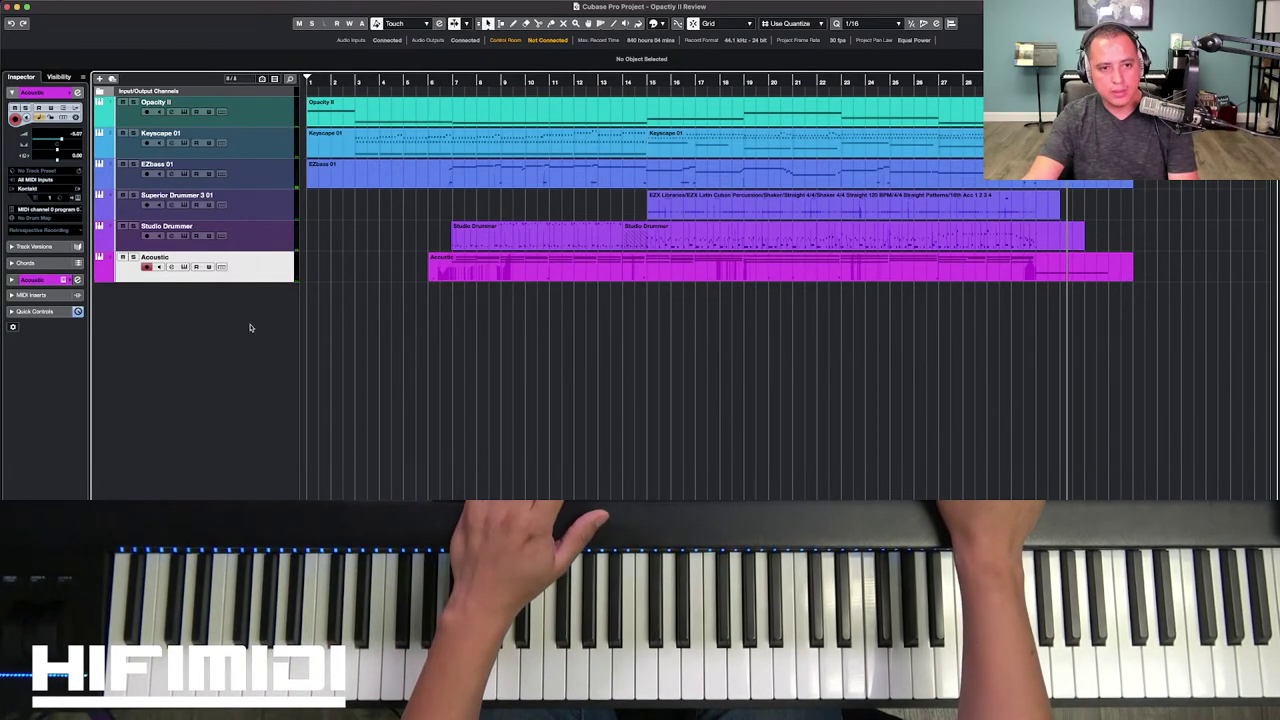
Step: Add one Omnisphere instrument track below the Acoustic track, routed to Stereo Out
double_click(251, 327)
left_click(665, 293)
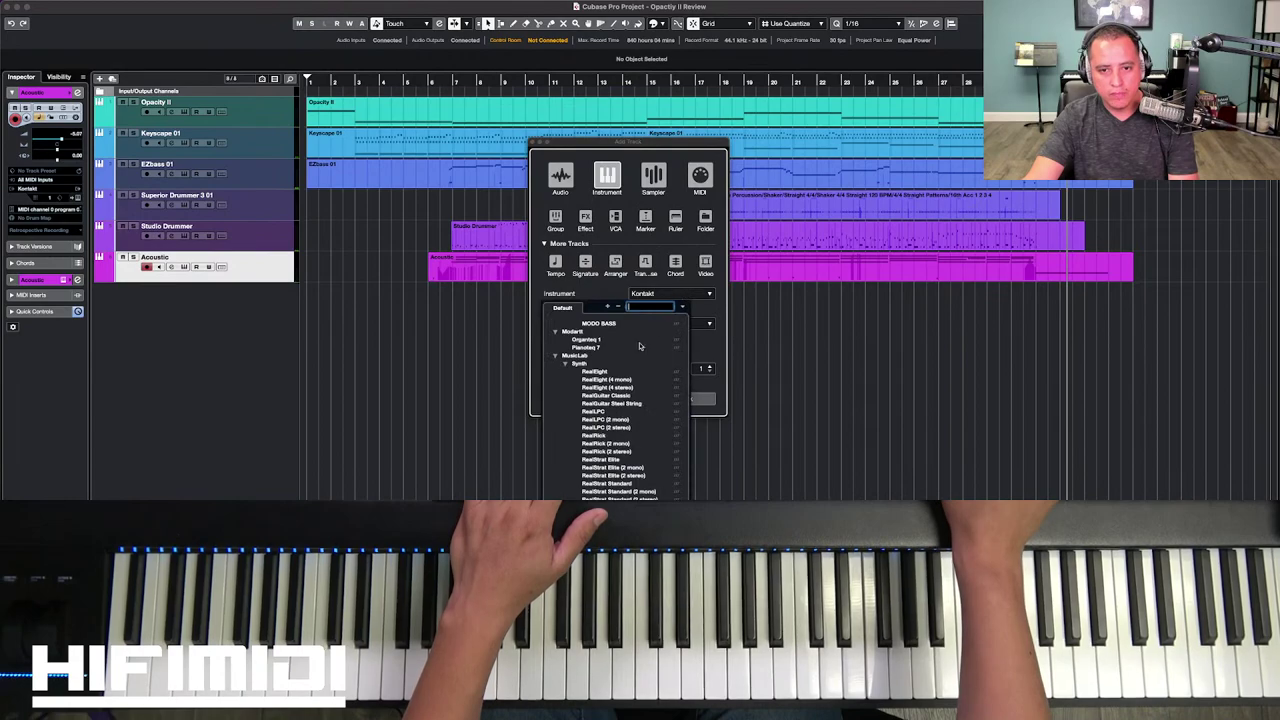
left_click(617, 307)
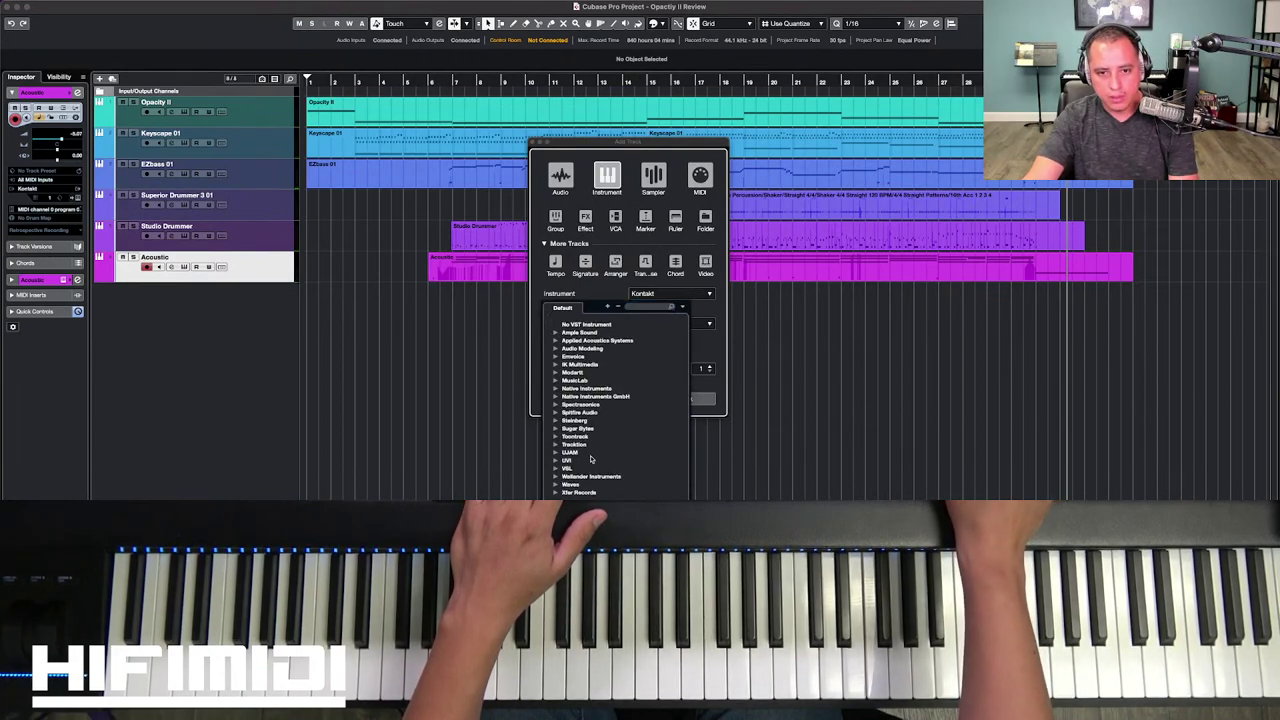
left_click(580, 405)
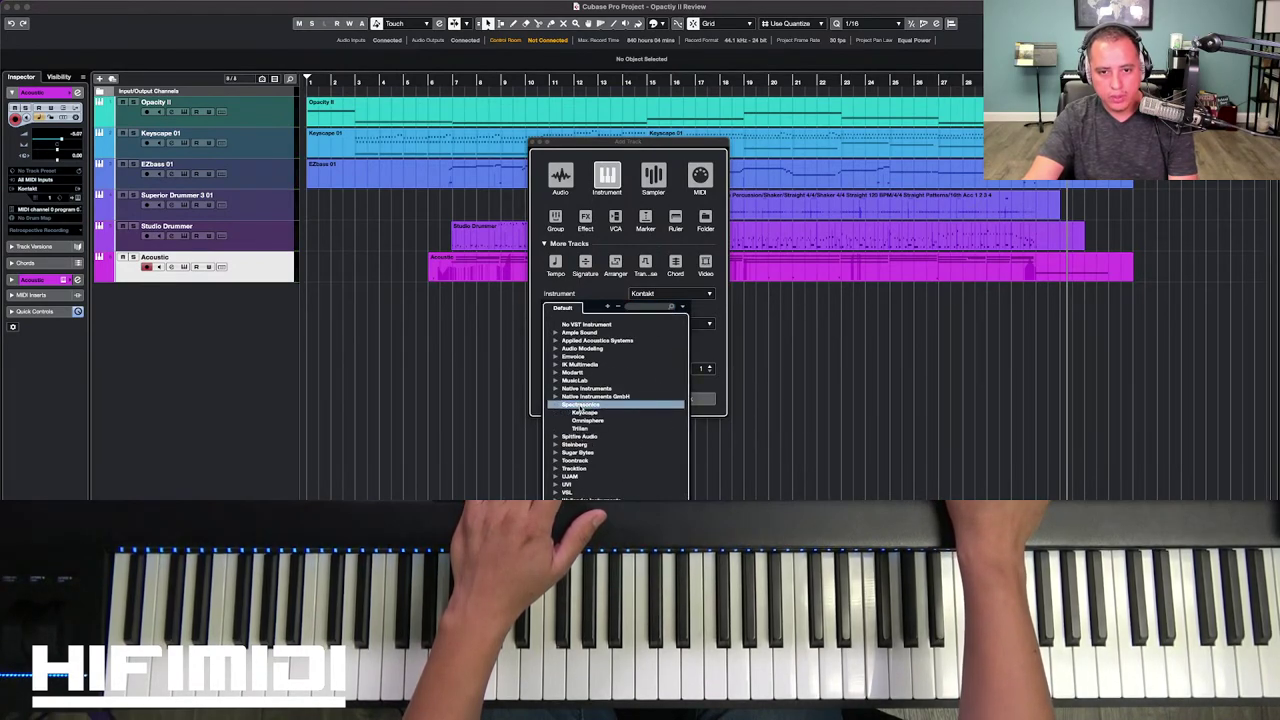
left_click(588, 420)
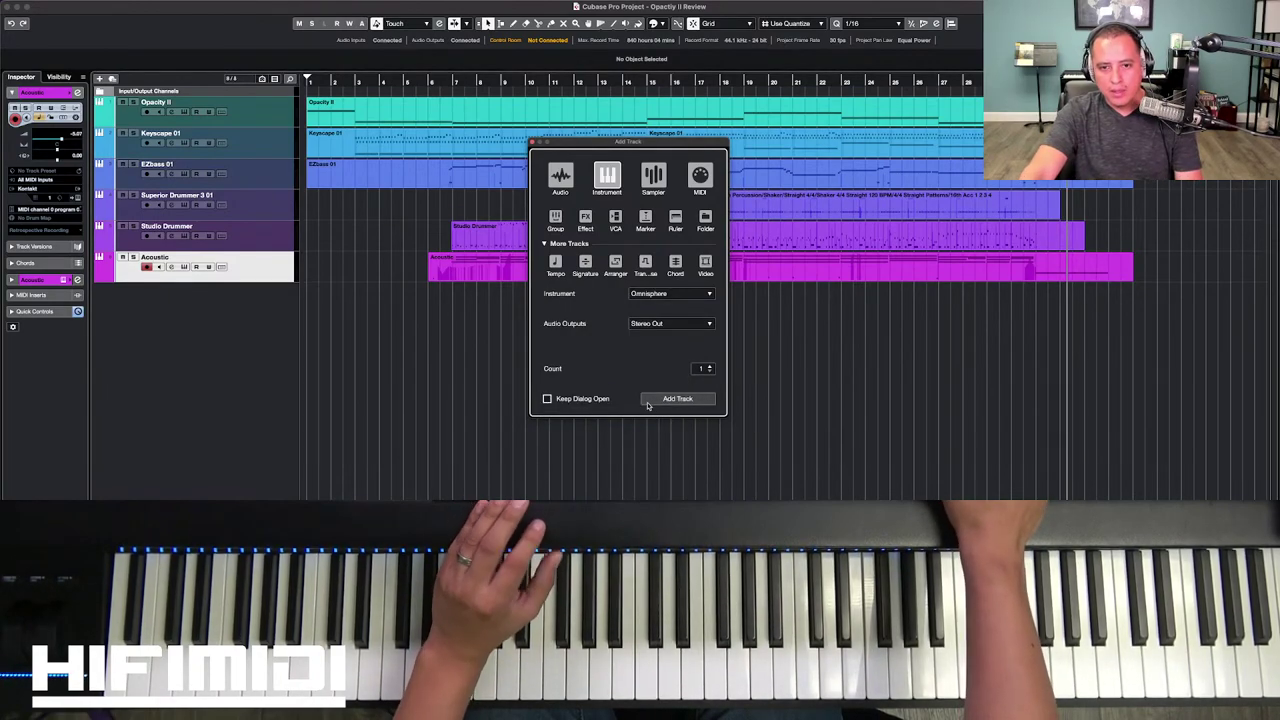
left_click(662, 398)
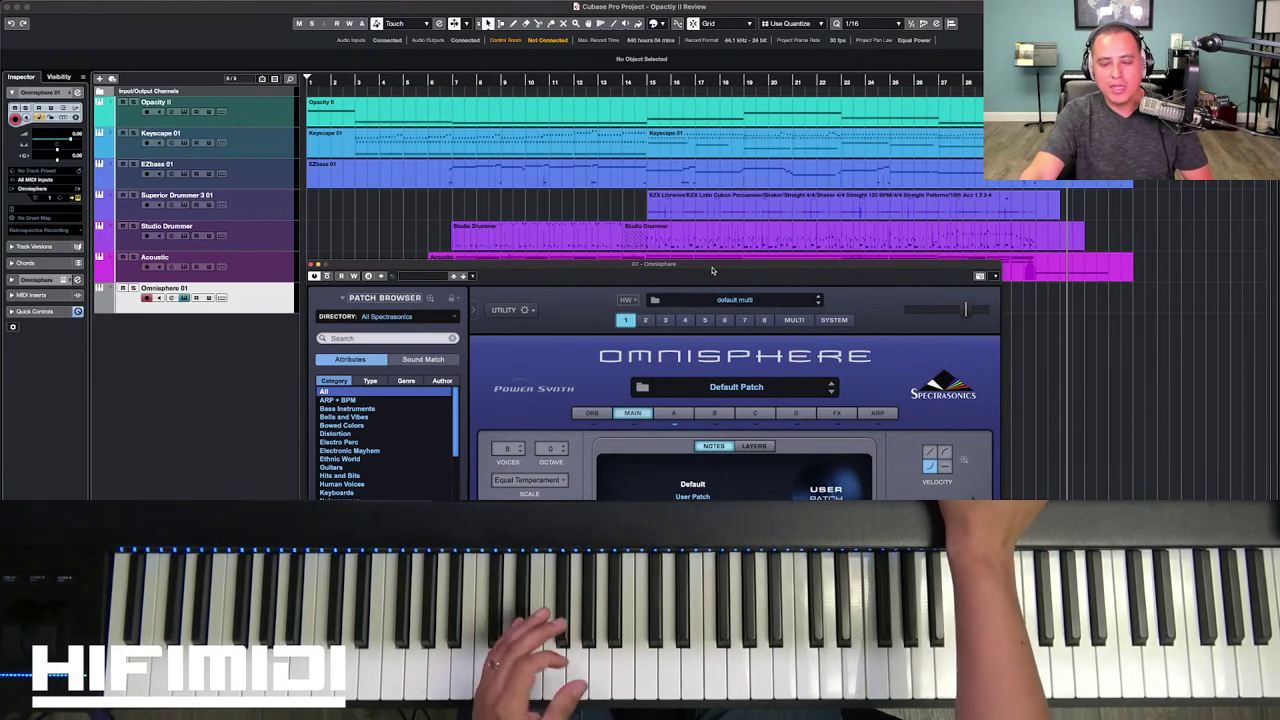
Step: Filter the Omnisphere patch list to the Human Voices category and Female gender, and find the Pop Female patches
left_click_drag(707, 271, 708, 186)
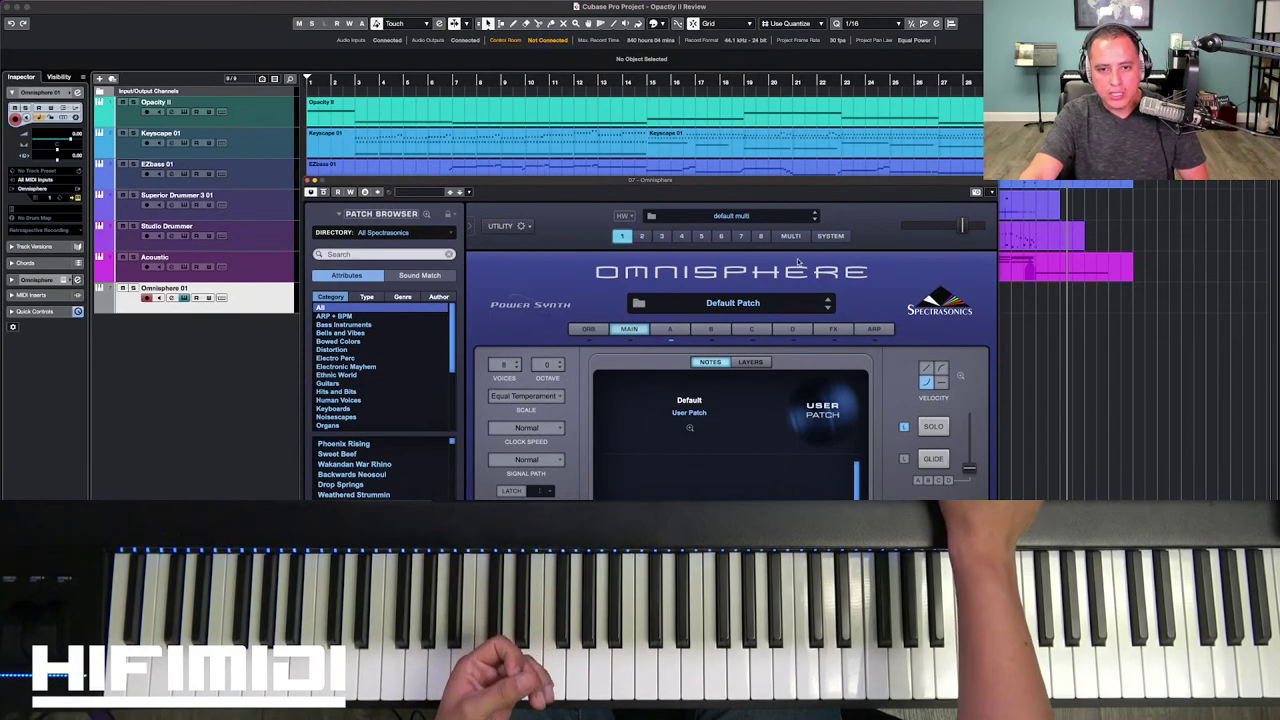
left_click(733, 302)
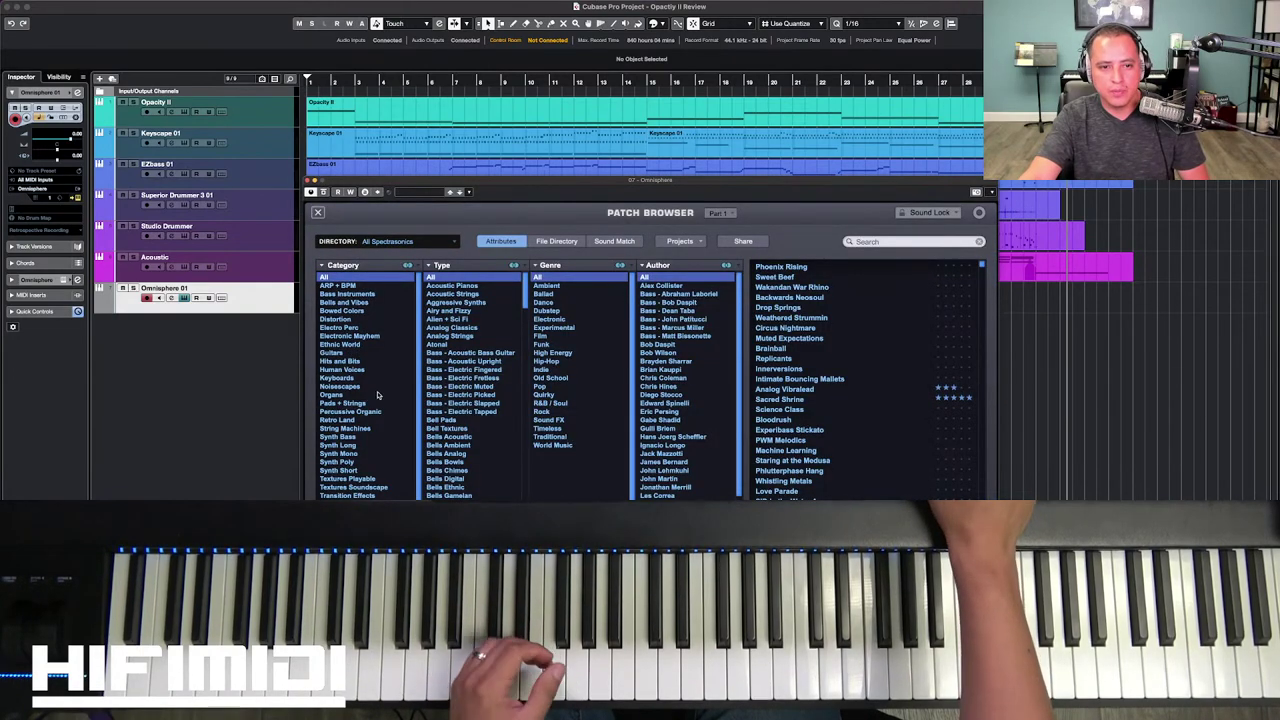
left_click(345, 370)
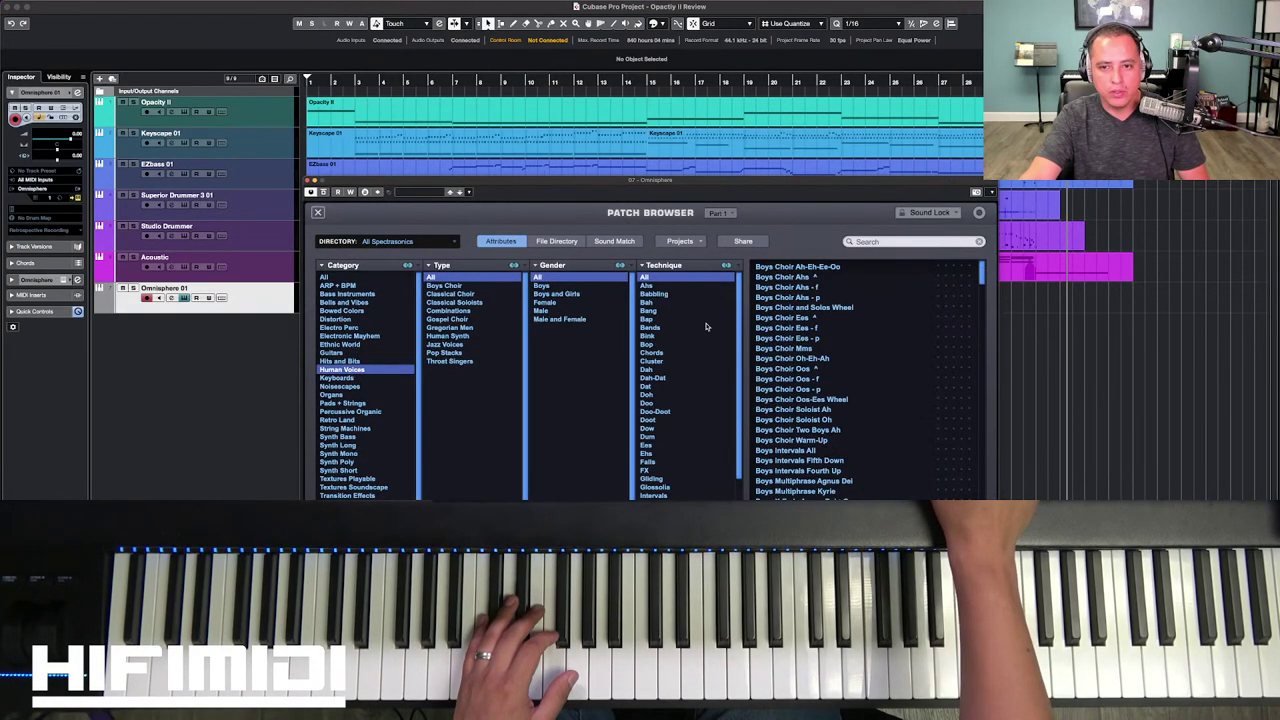
left_click(546, 302)
scroll(822, 425, "down", 15)
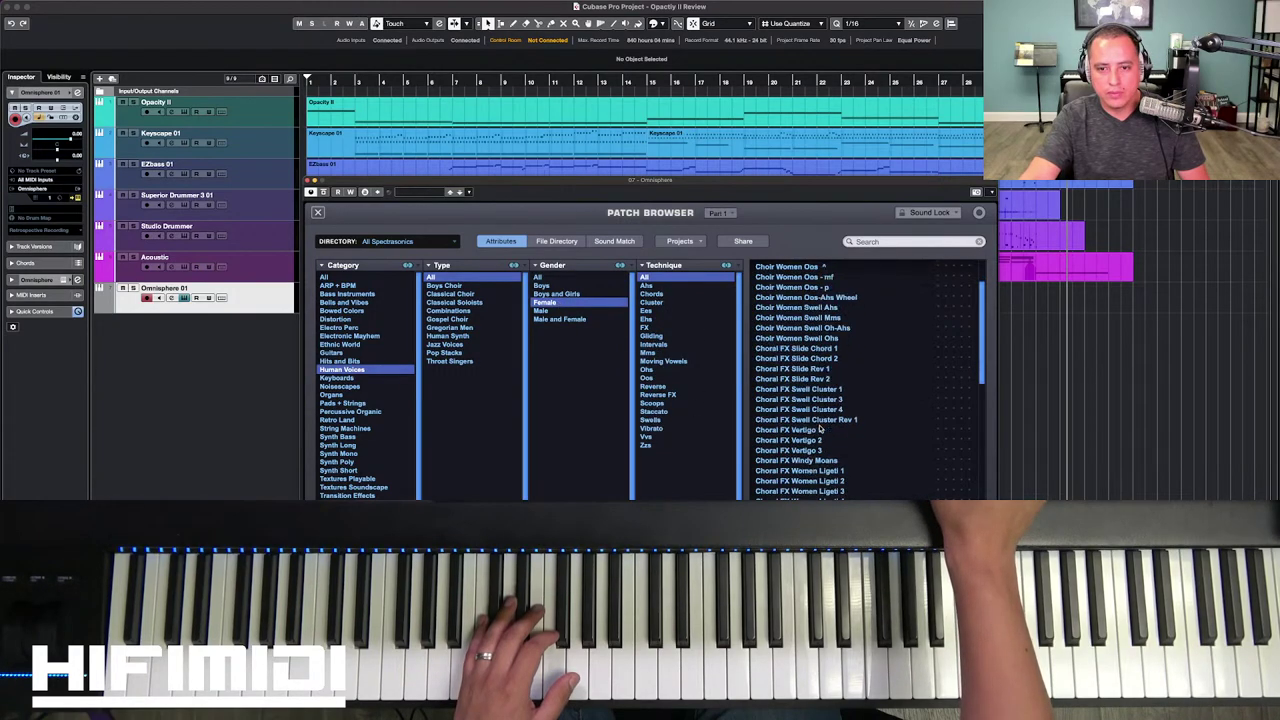
scroll(807, 340, "up", 1)
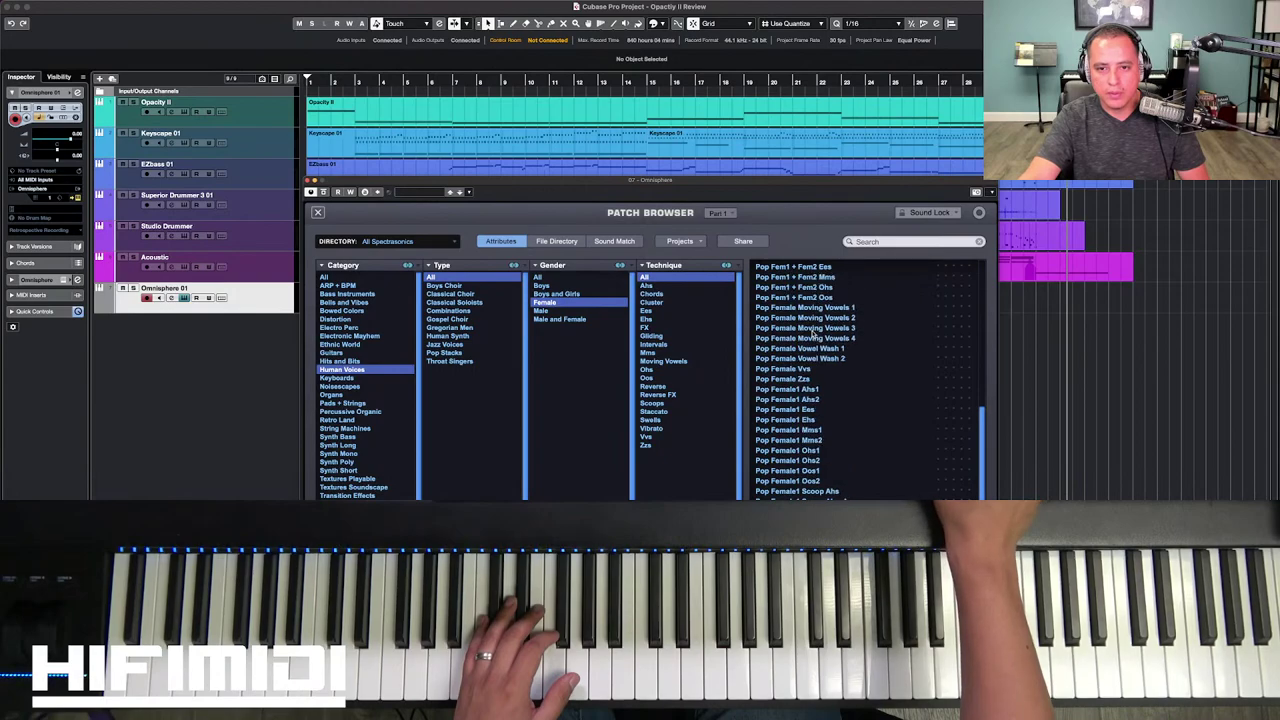
Step: Audition the pop female vocal patches one by one, from Pop Female Moving Vowels 1 through the Pop Female1 patches
left_click(809, 308)
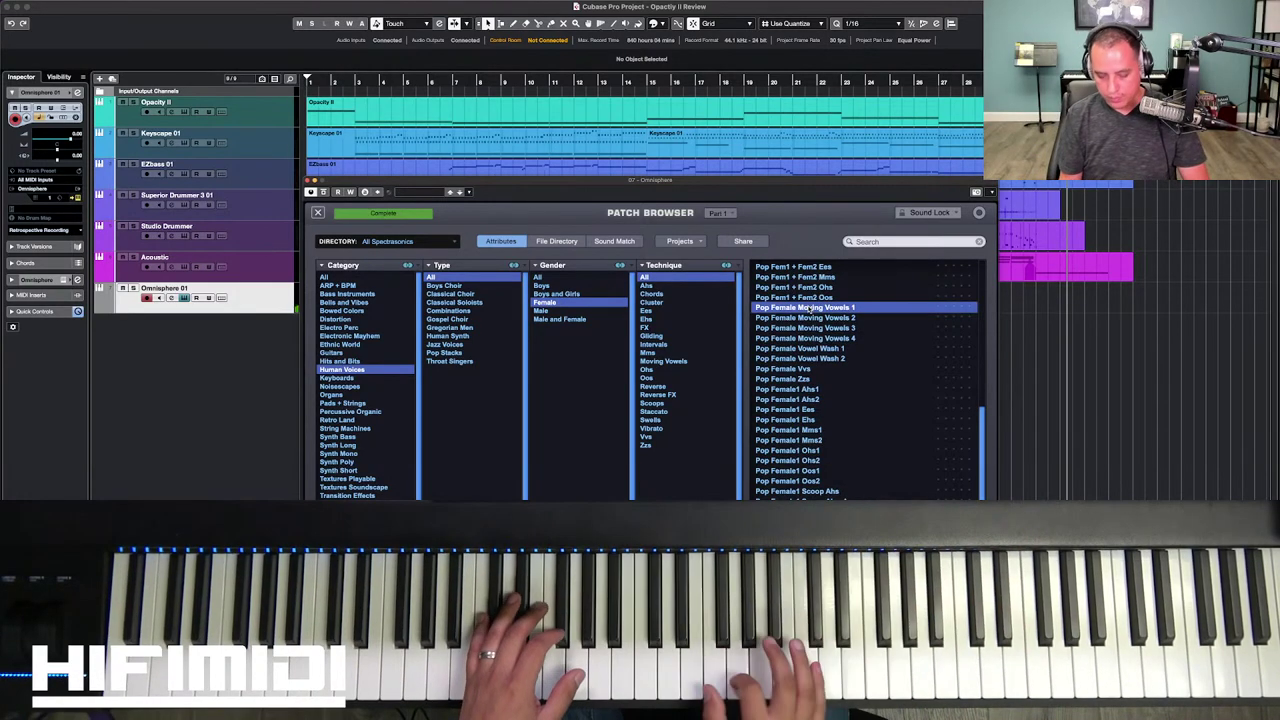
key("Down")
key("Down")
key("Down")
key("Down")
key("Down")
key("Down")
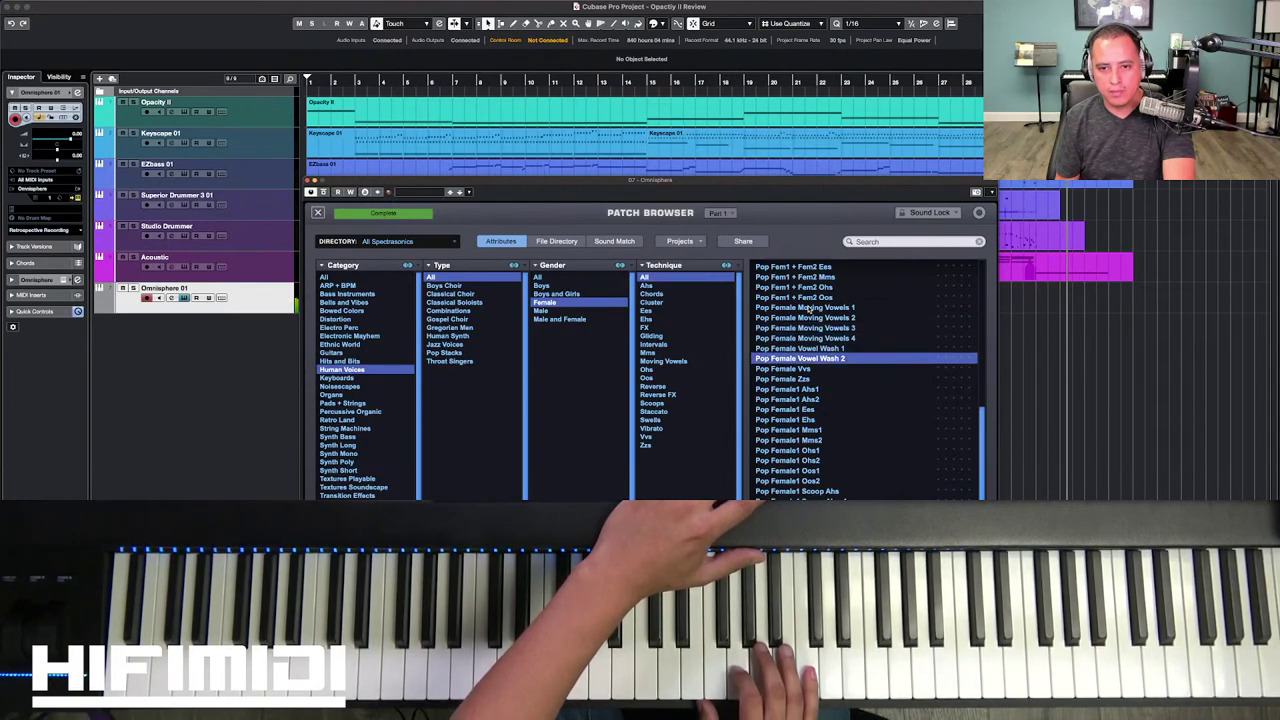
key("Down")
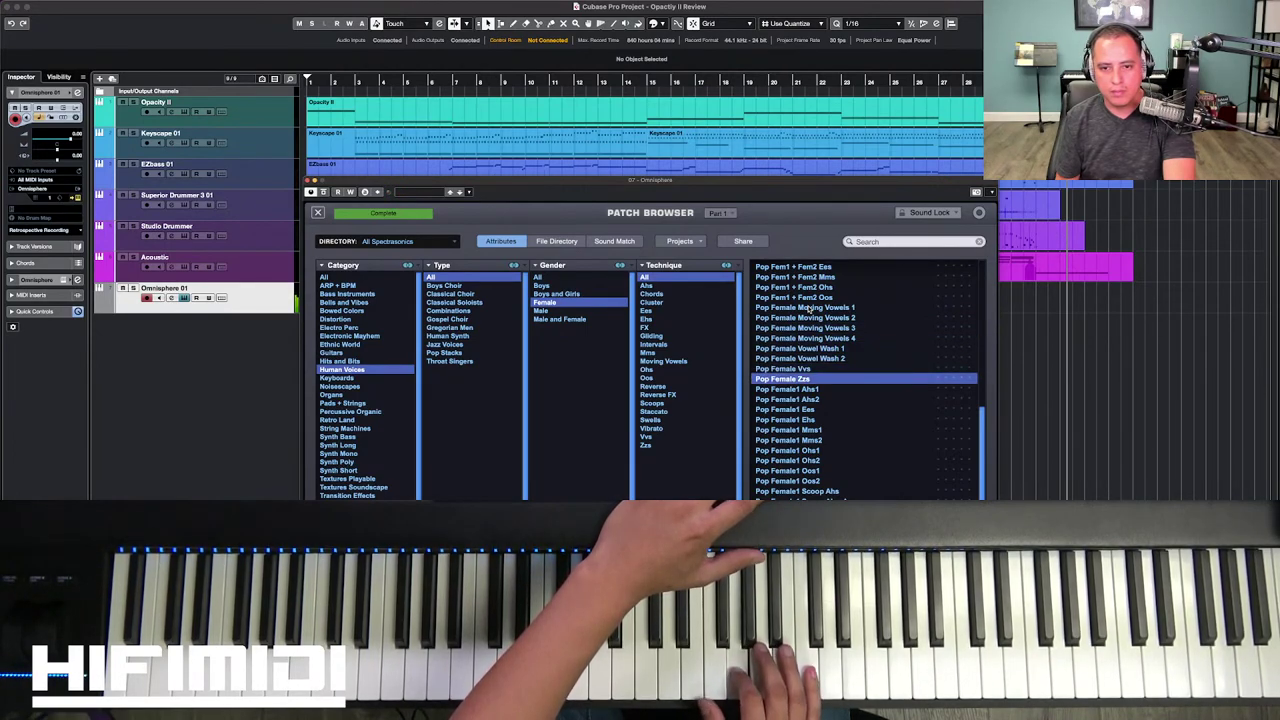
key("Down")
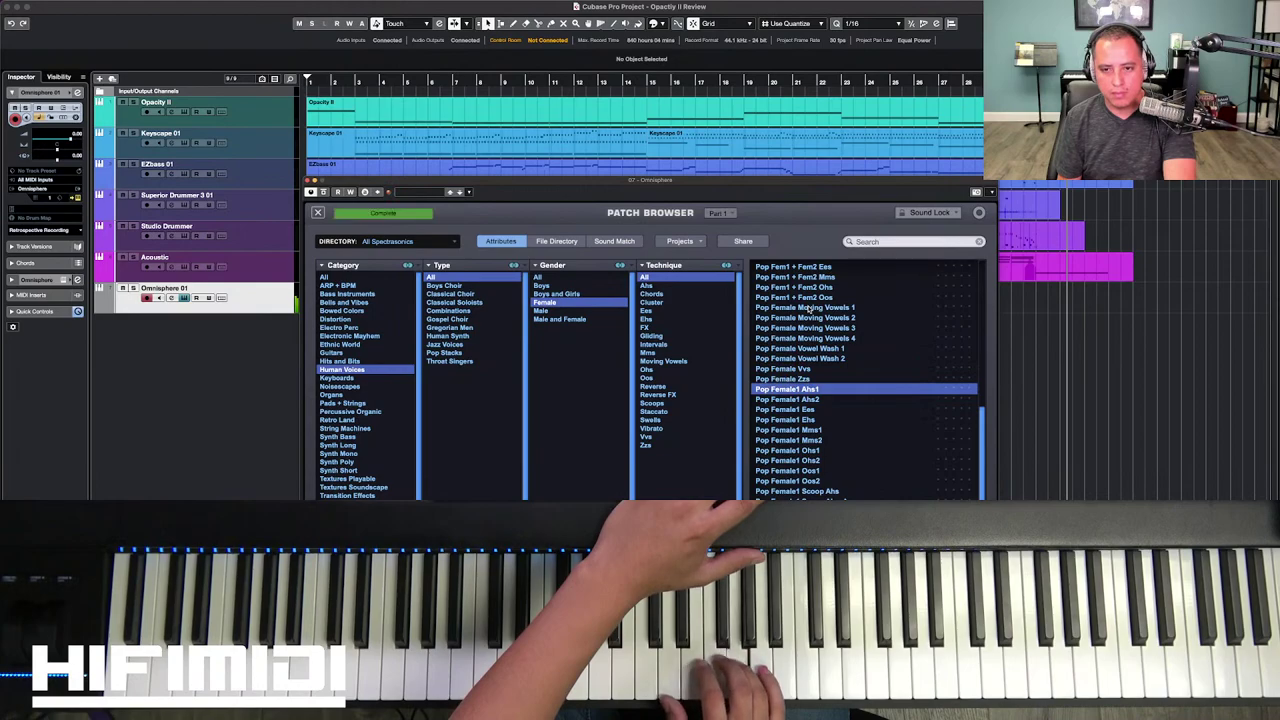
key("Down")
key("Down")
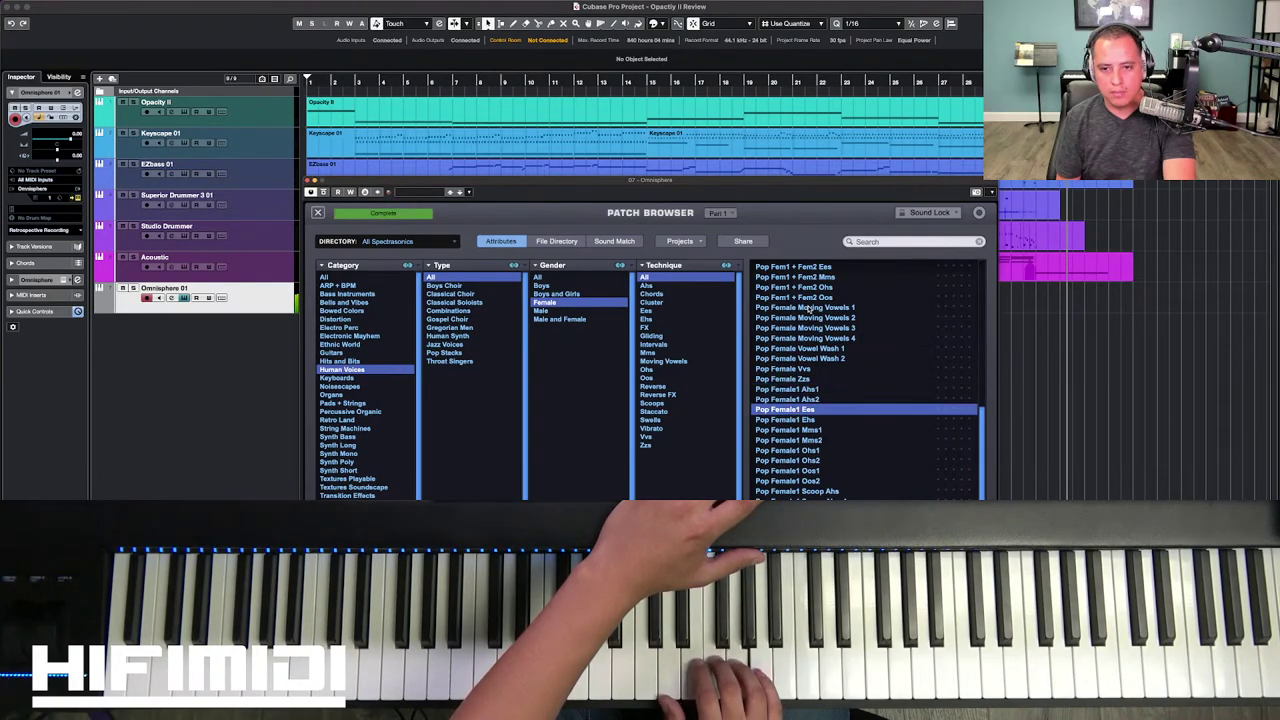
key("Down")
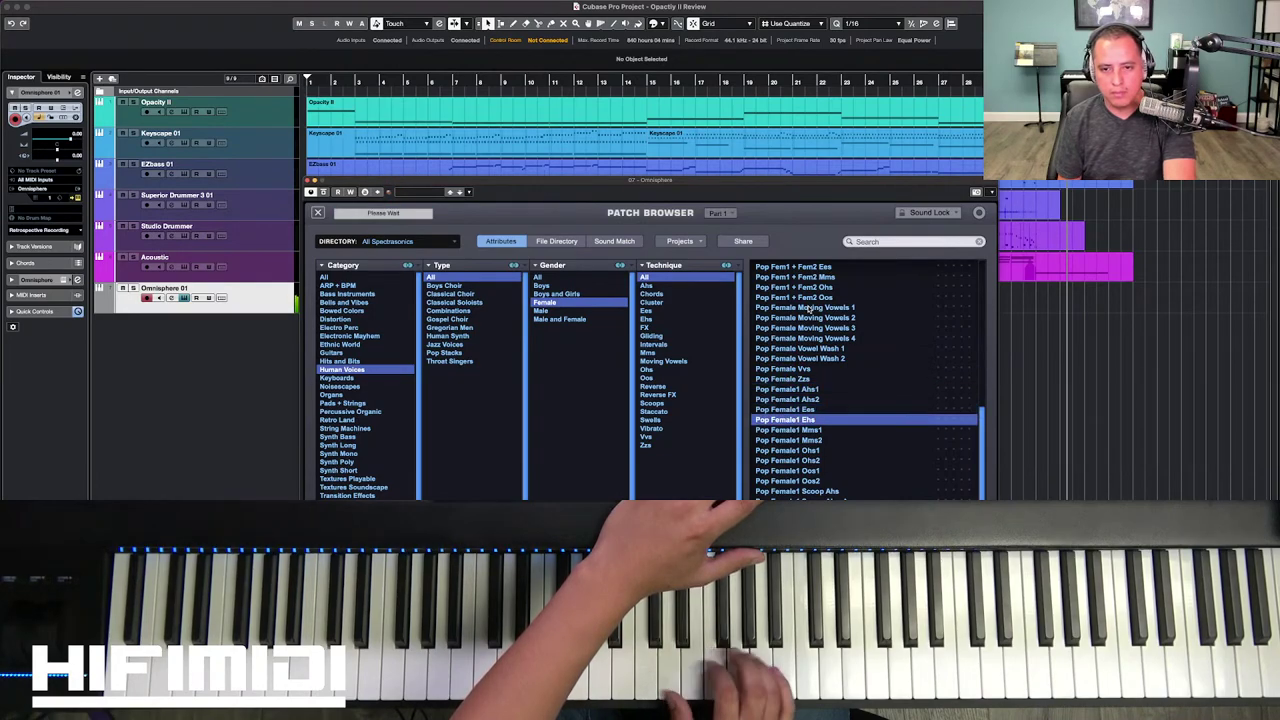
key("Down")
key("Down")
key("Down")
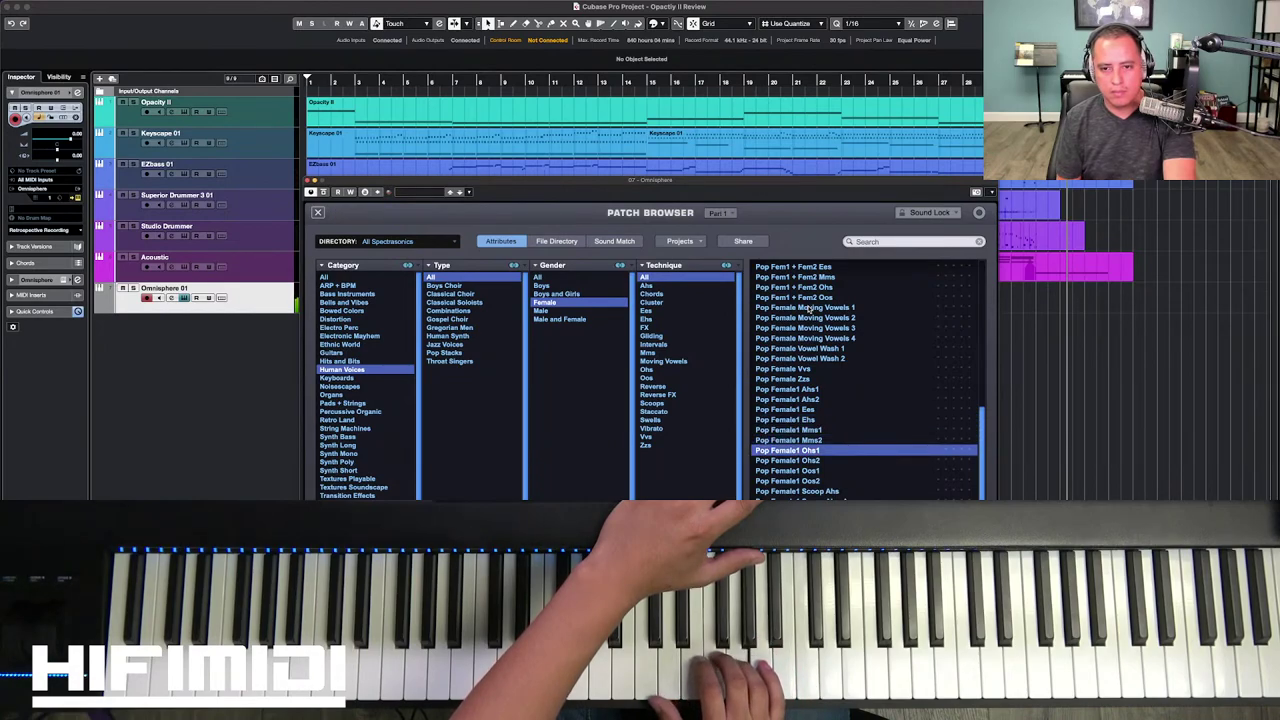
key("Down")
key("Down")
key("Down")
key("Down")
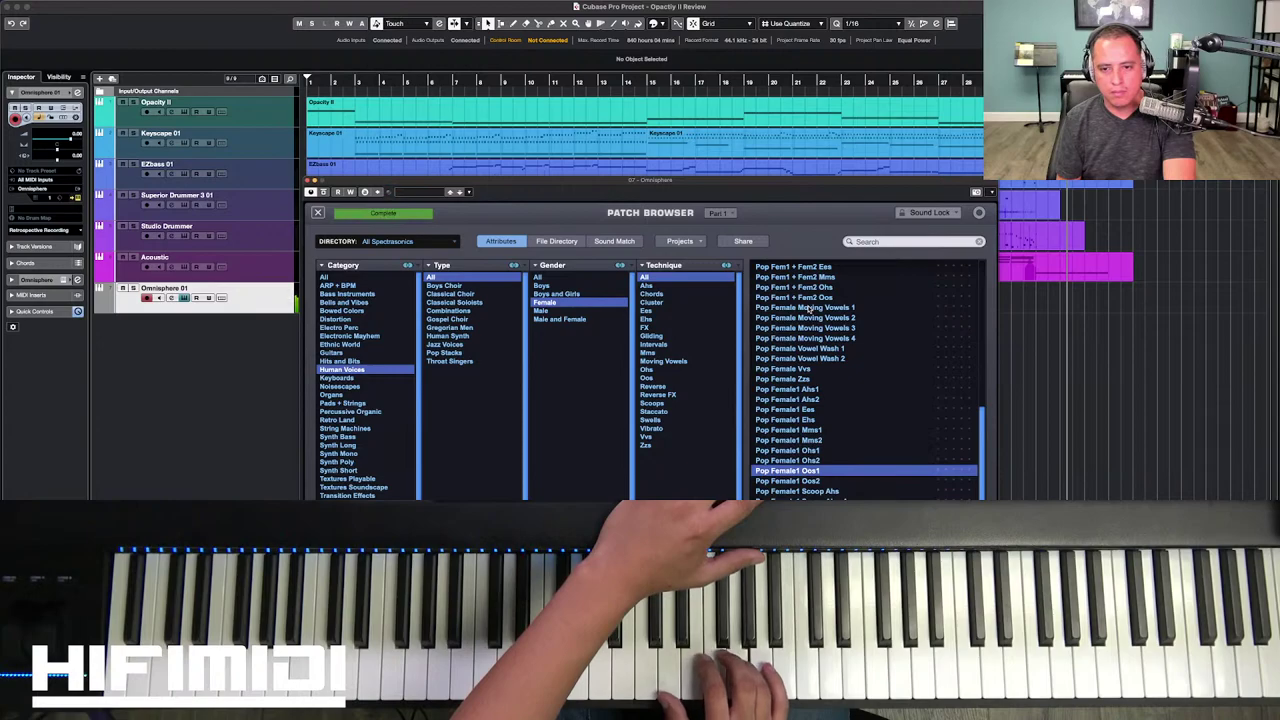
key("Down")
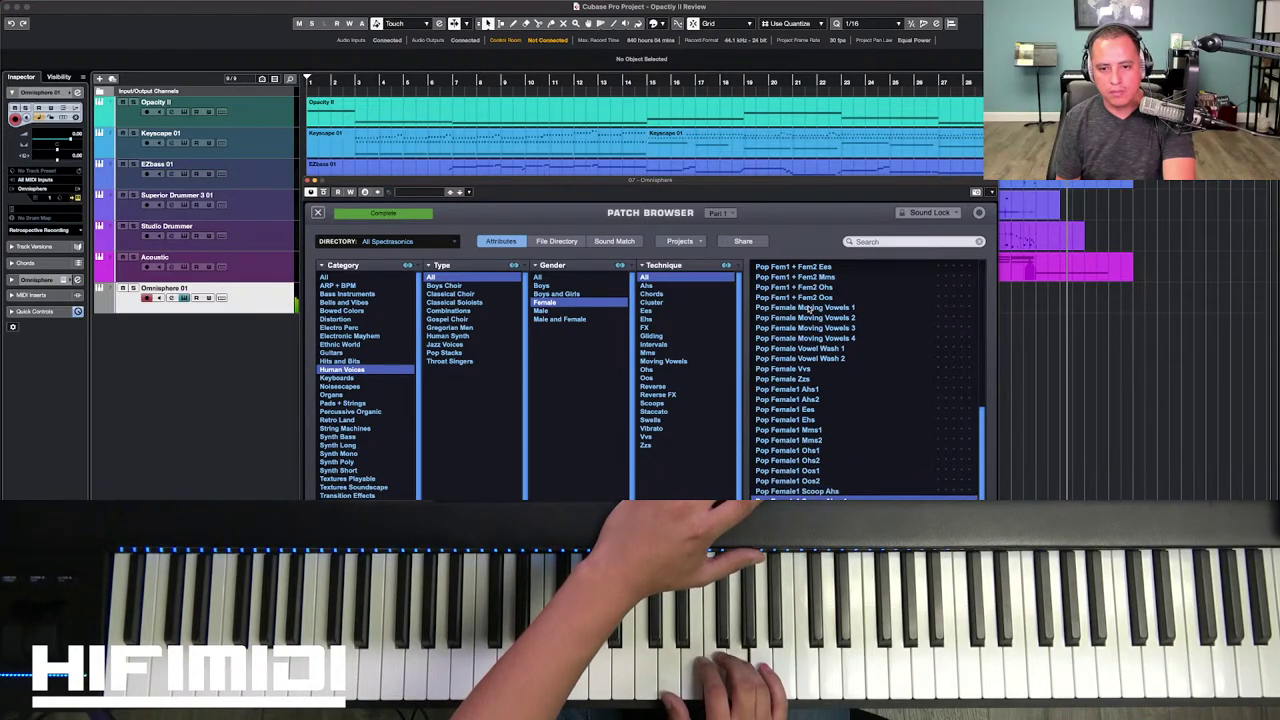
key("Down")
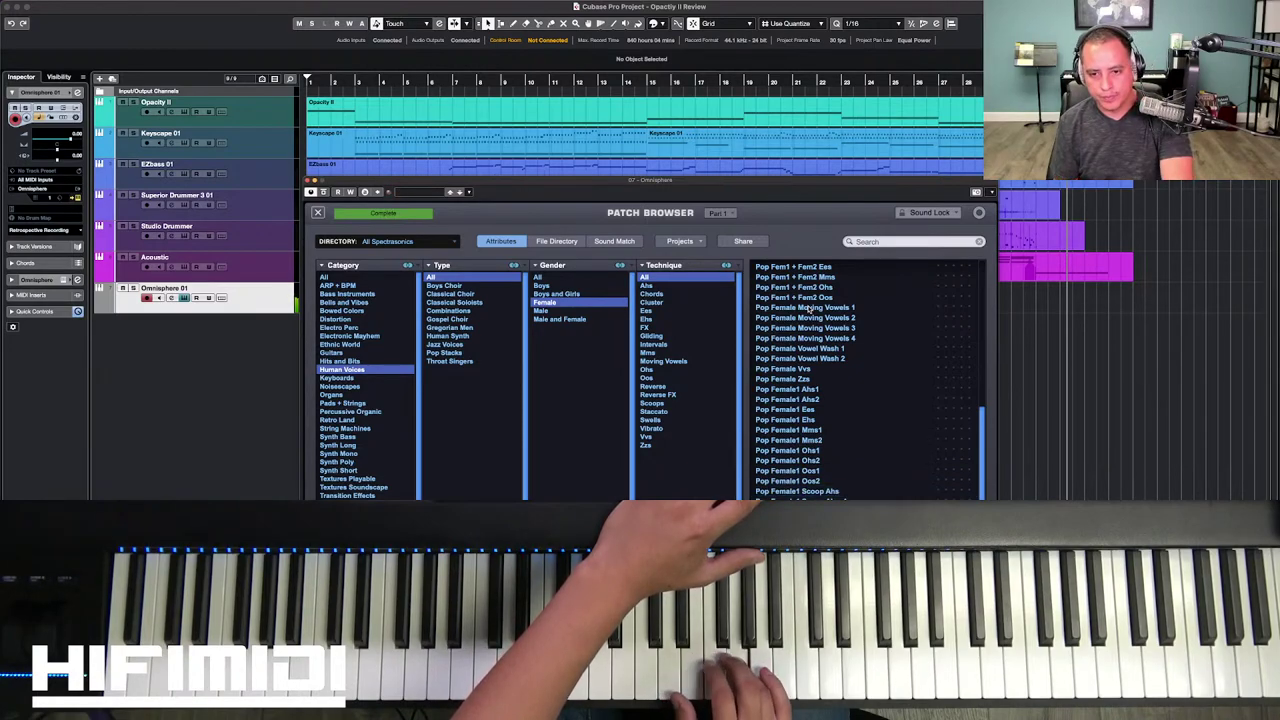
key("Down")
key("Down")
scroll(860, 380, "down", 2)
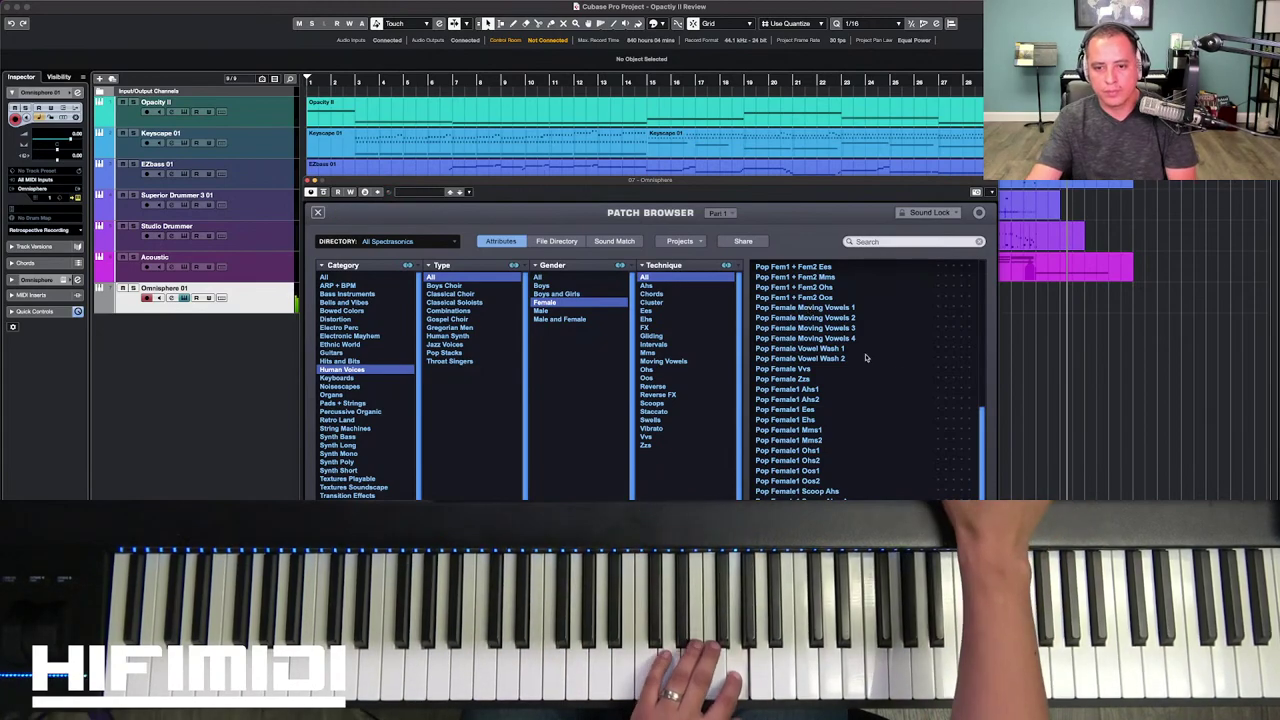
Step: Audition Pop Female2 Ahs1 against the neighbouring Ahs2 patch and rate Pop Female2 Ahs1 three stars
key("Down")
key("Down")
key("Down")
key("Down")
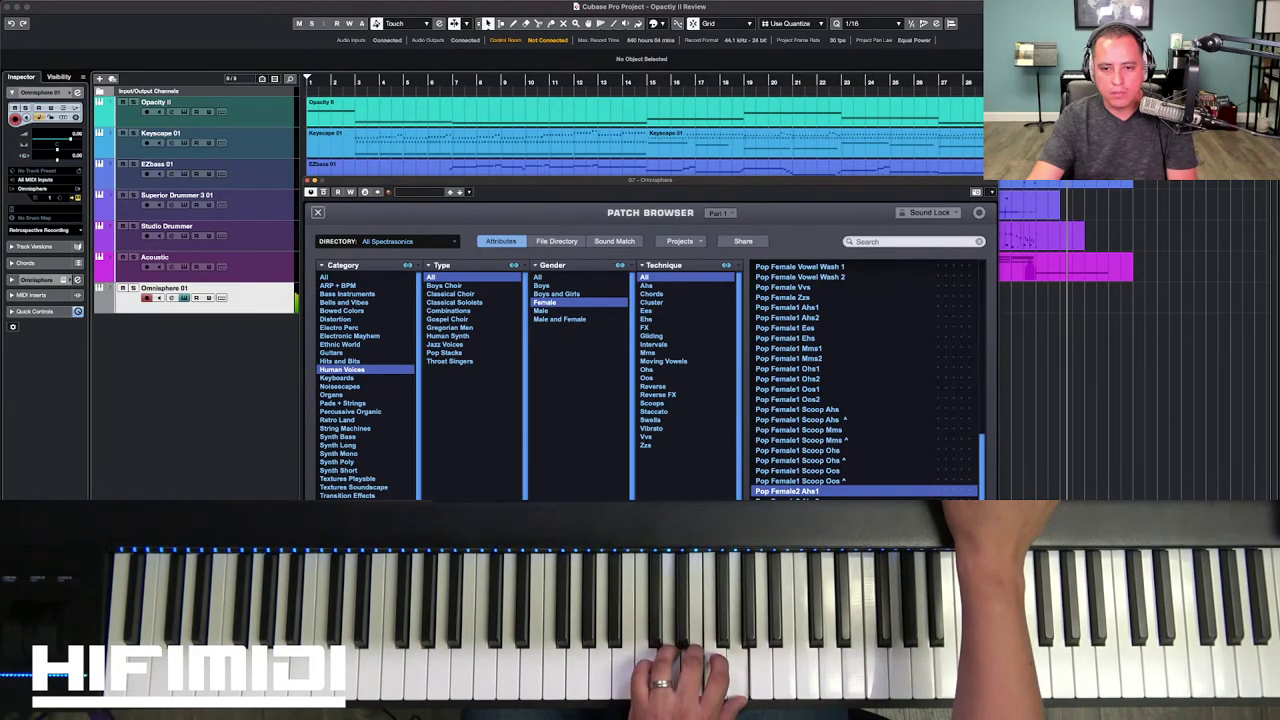
key("Down")
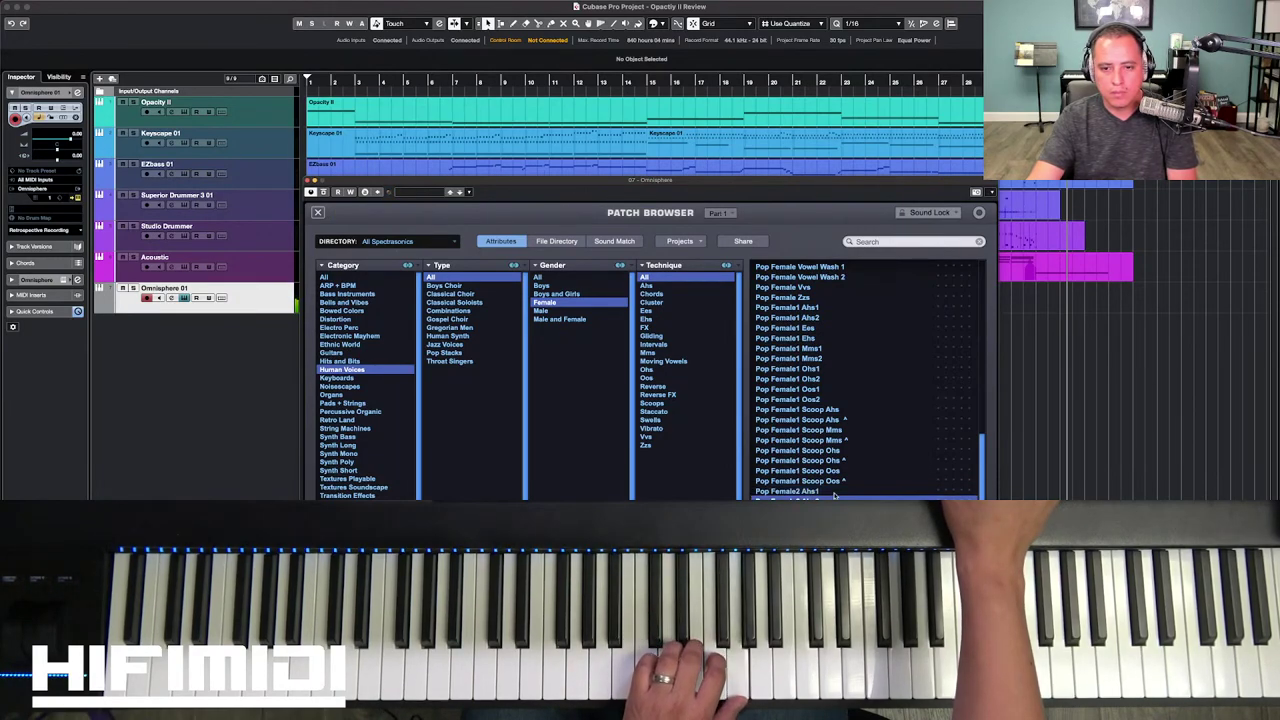
key("Up")
key("Down")
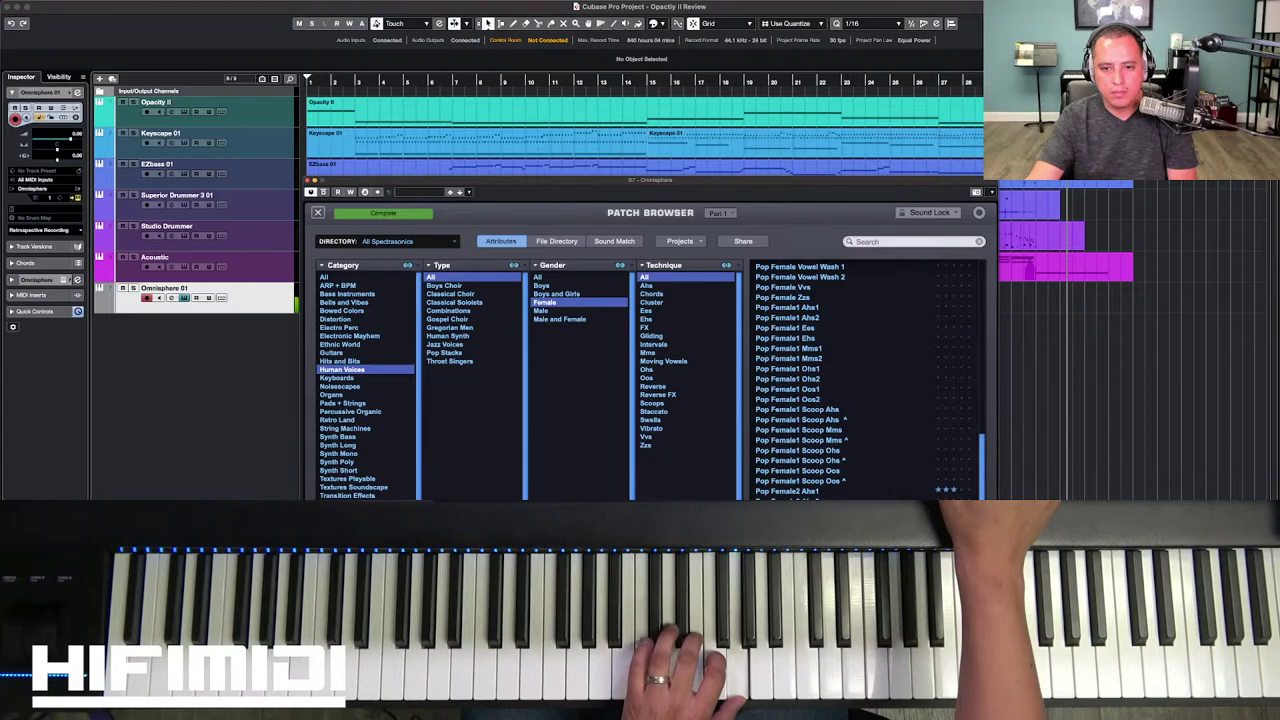
Step: Compare the following Pop Female2 patches, load Pop Female2 Ahs1 and close the patch browser
scroll(865, 380, "down", 1)
scroll(865, 380, "down", 1)
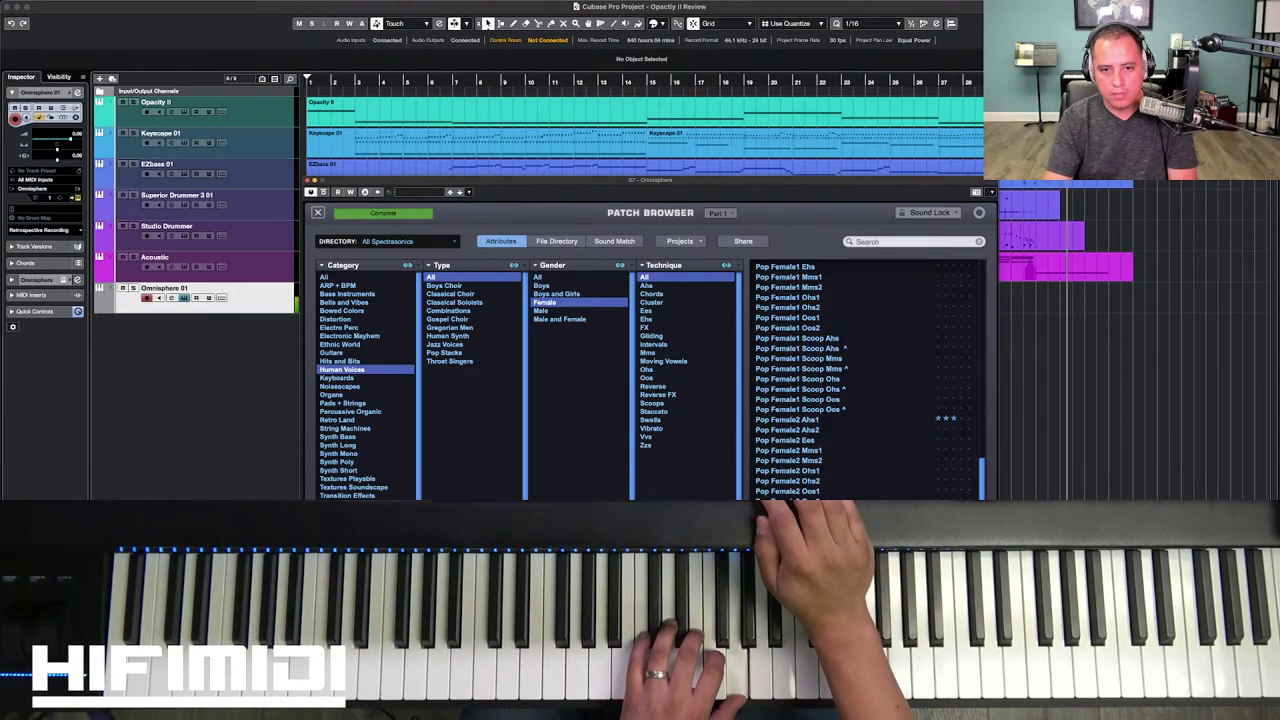
key("Down")
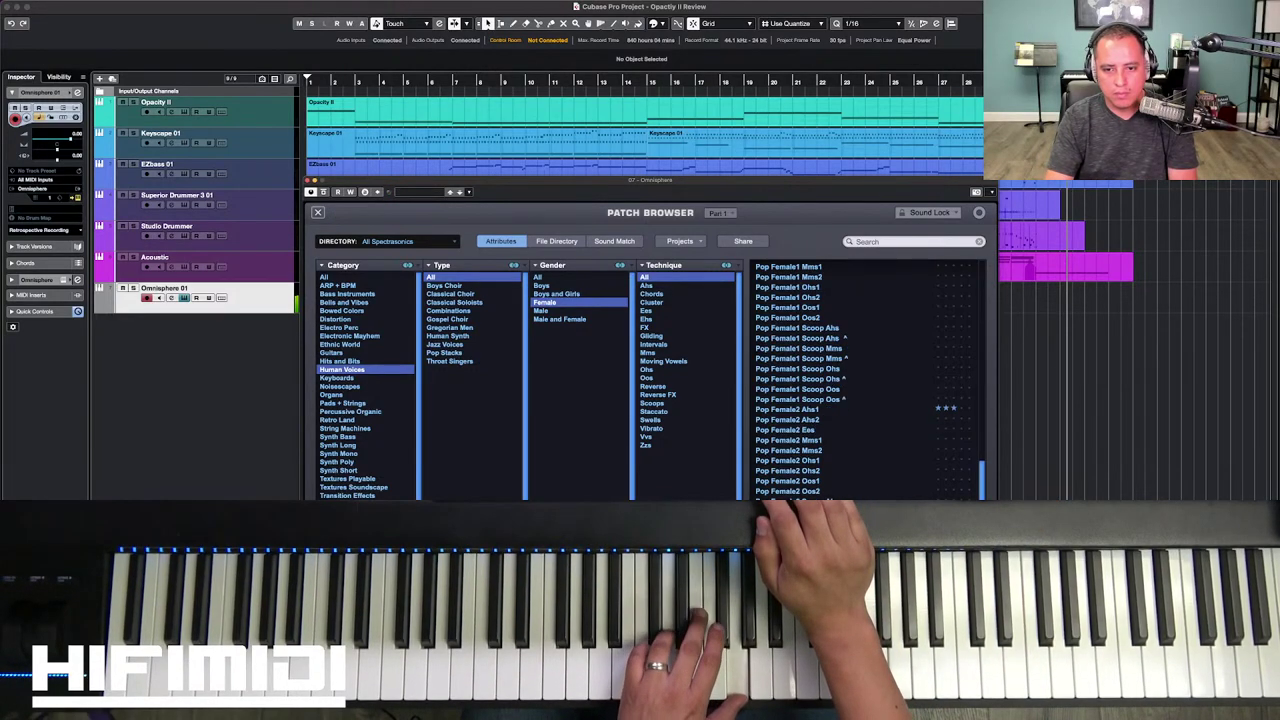
key("Down")
key("Down")
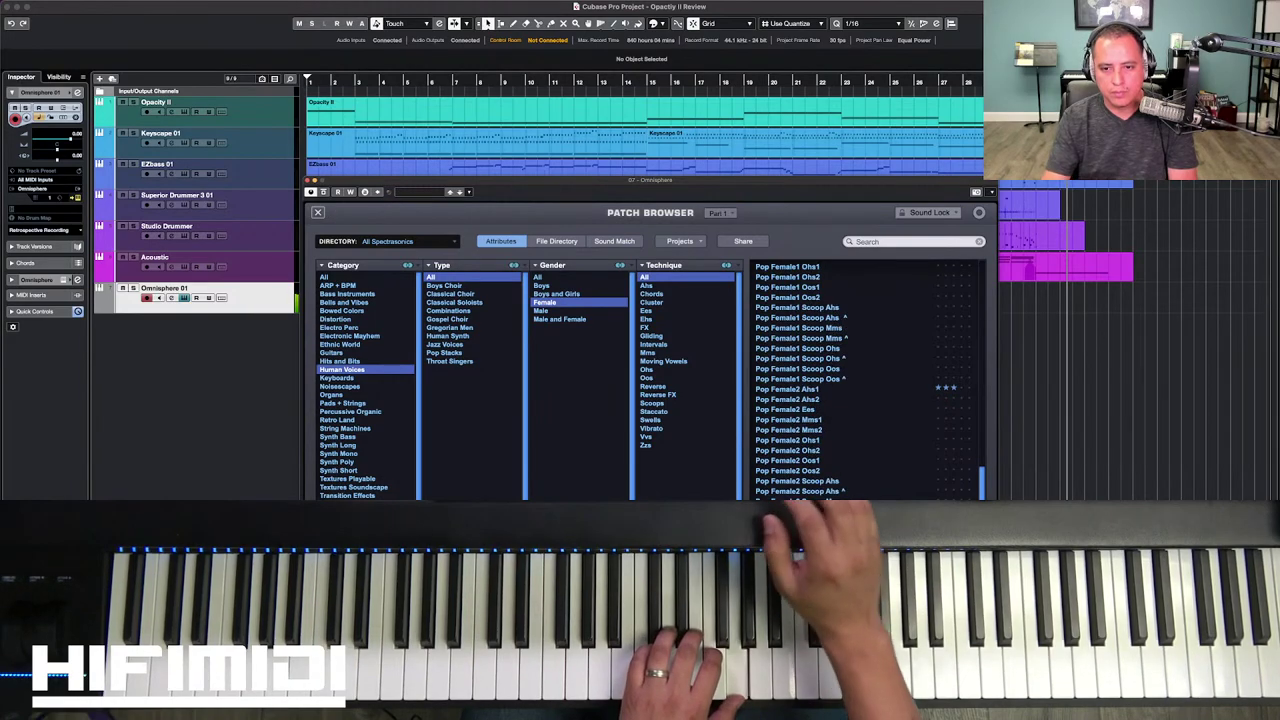
left_click(811, 391)
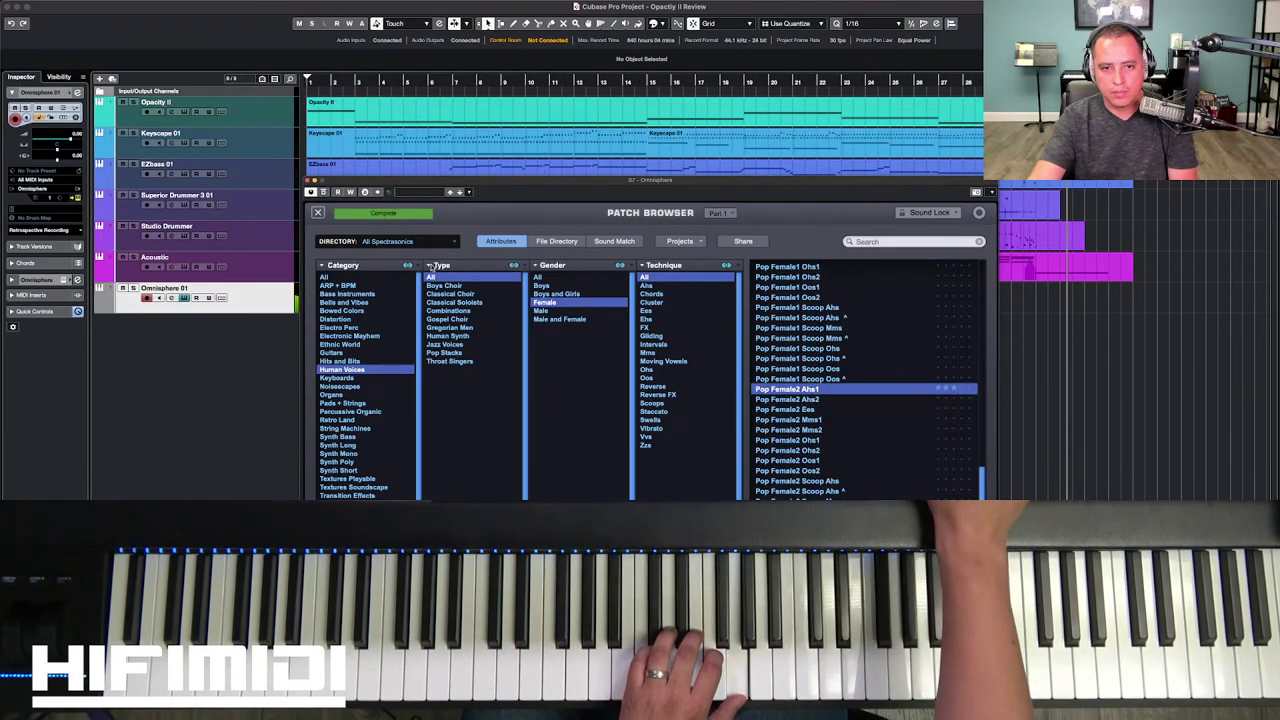
left_click(317, 213)
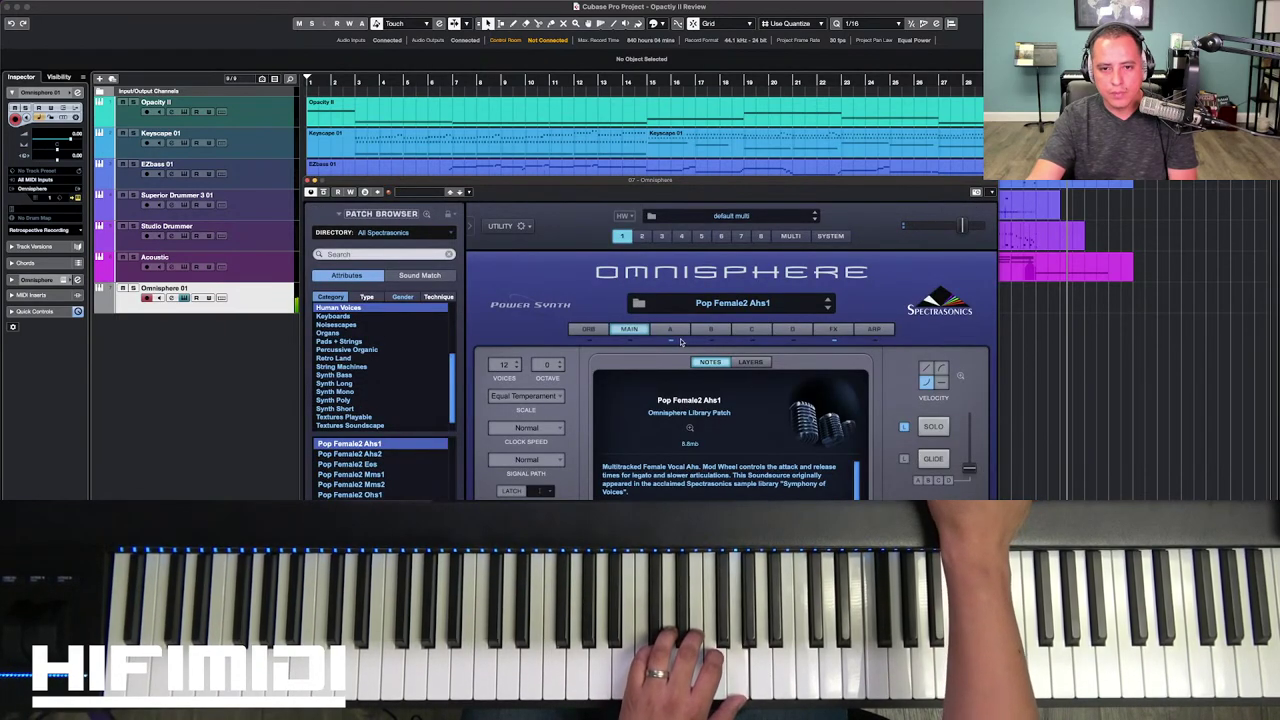
Step: Adjust the amp envelope of layer A, review the patch's effects and arpeggiator settings, and close the instrument window
left_click(672, 330)
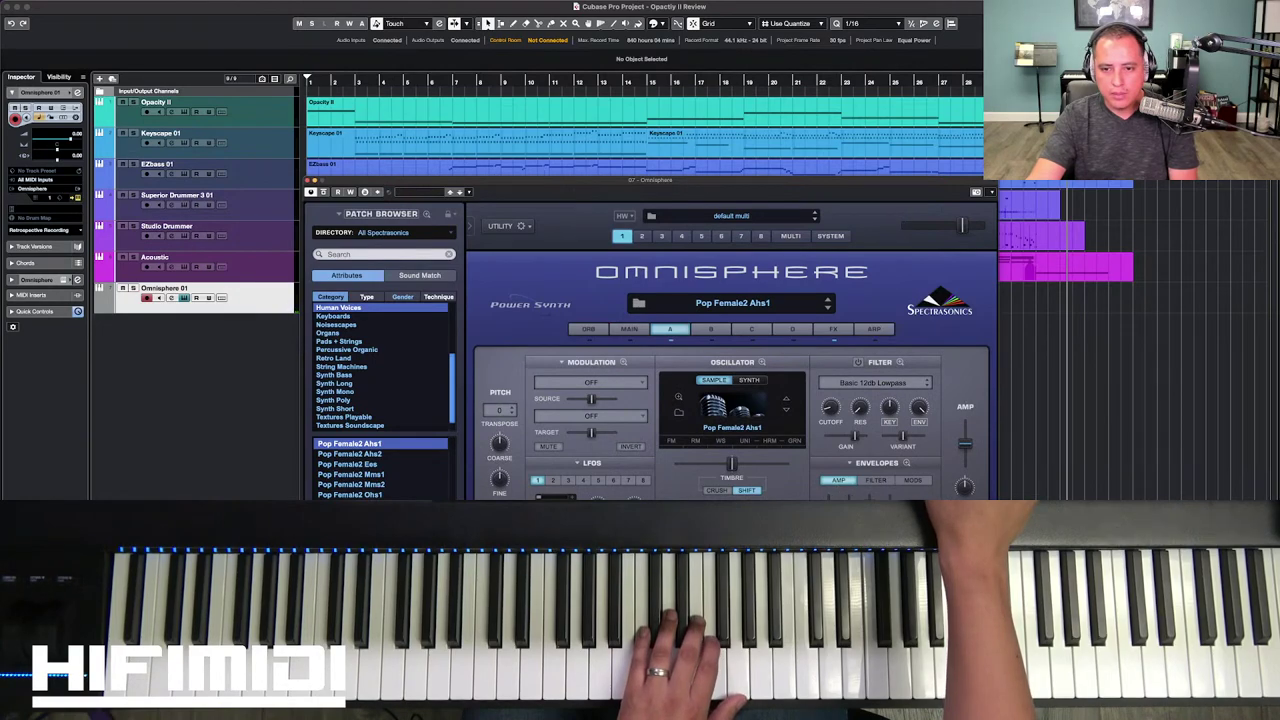
left_click_drag(828, 497, 828, 494)
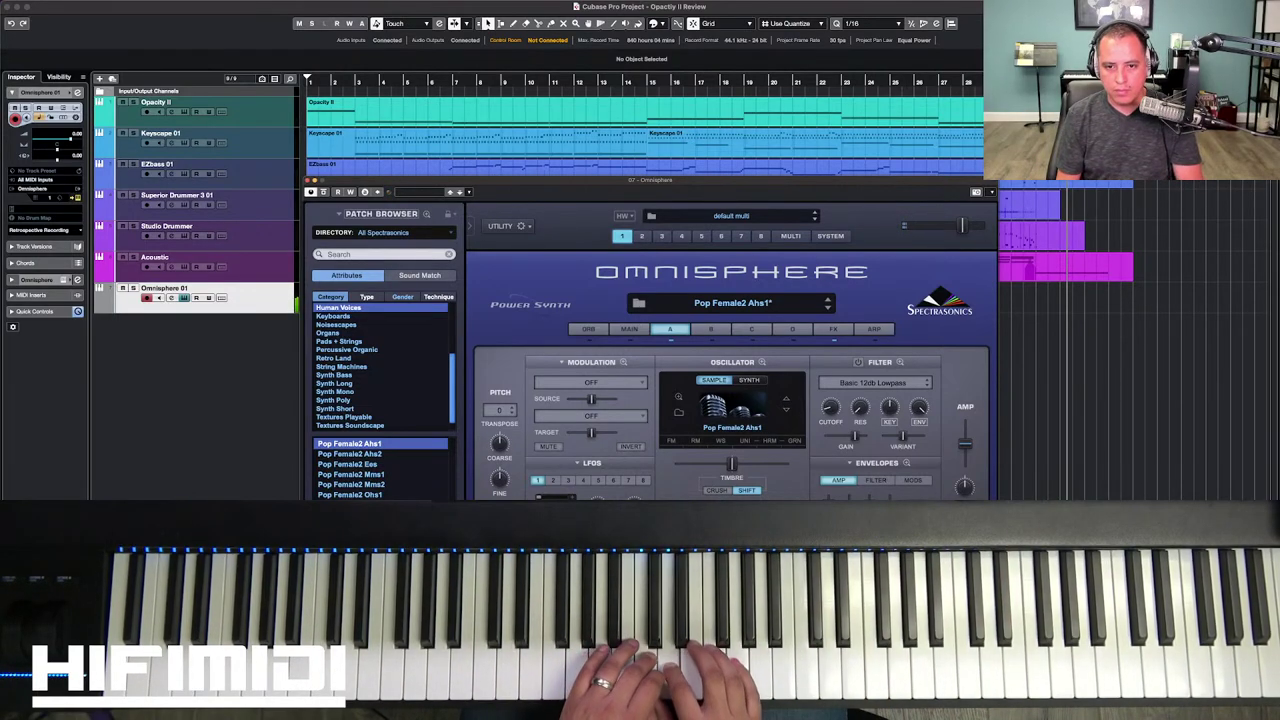
left_click(832, 329)
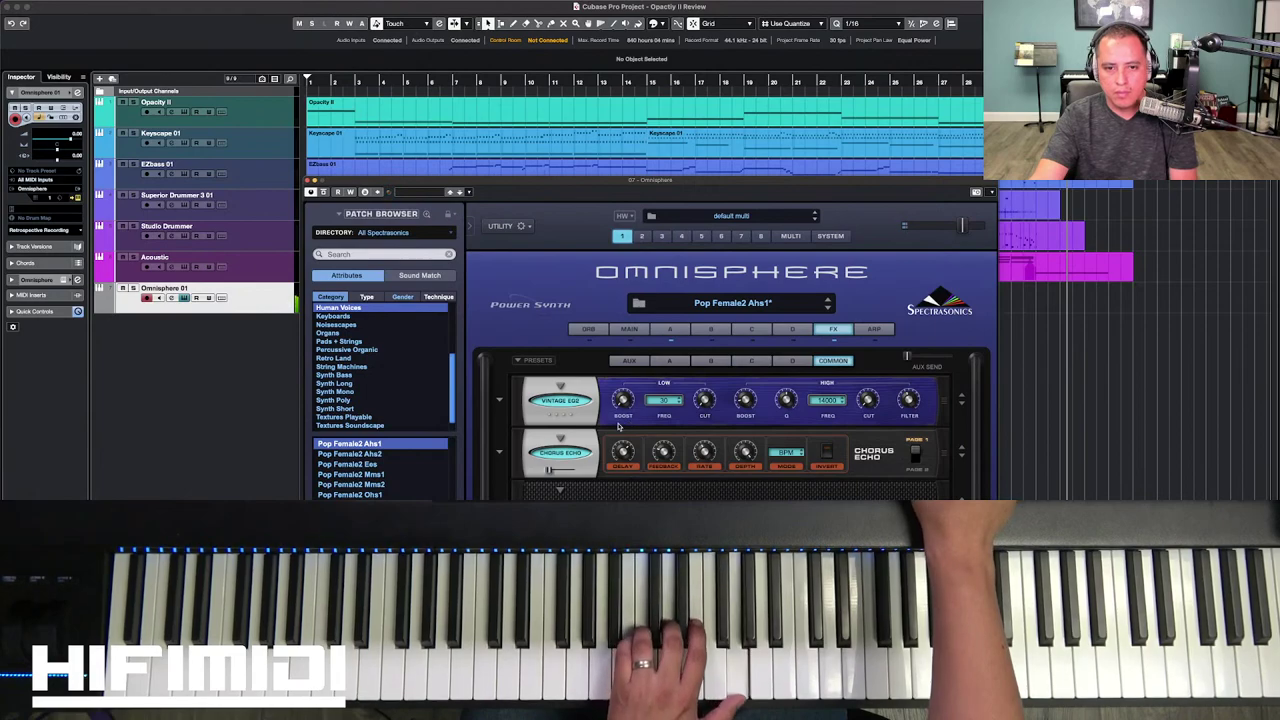
left_click(870, 330)
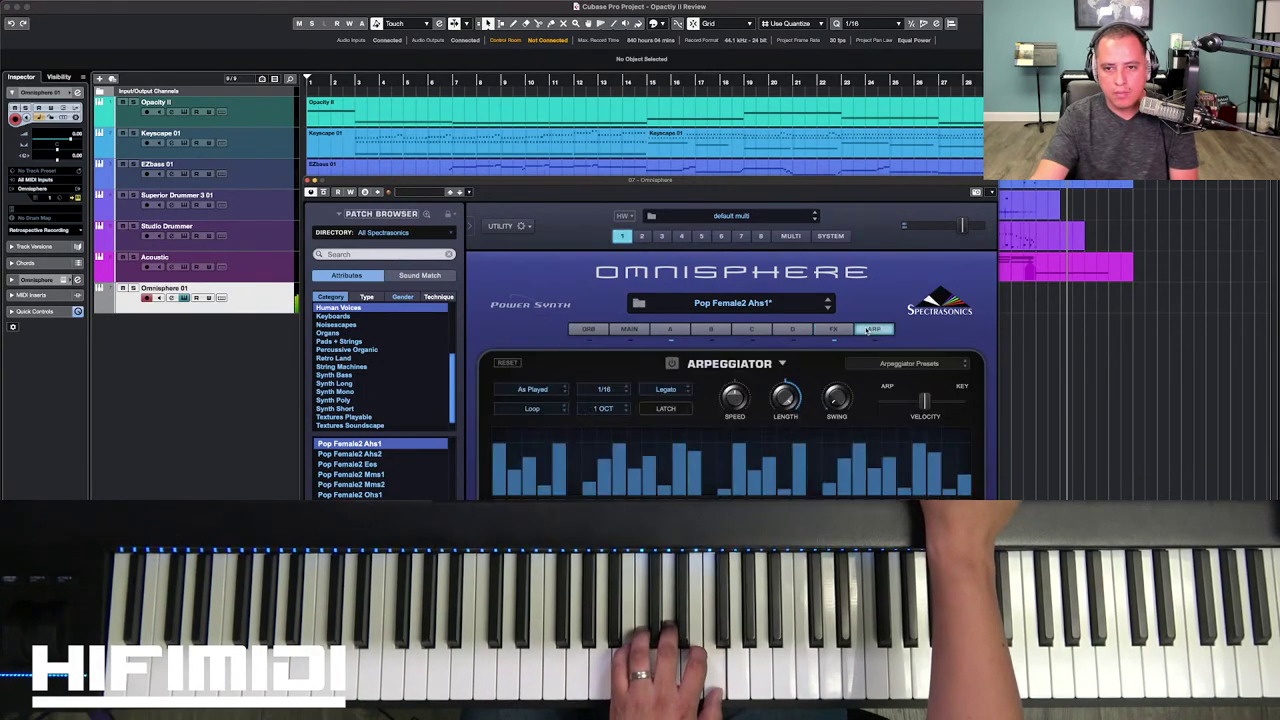
left_click(834, 330)
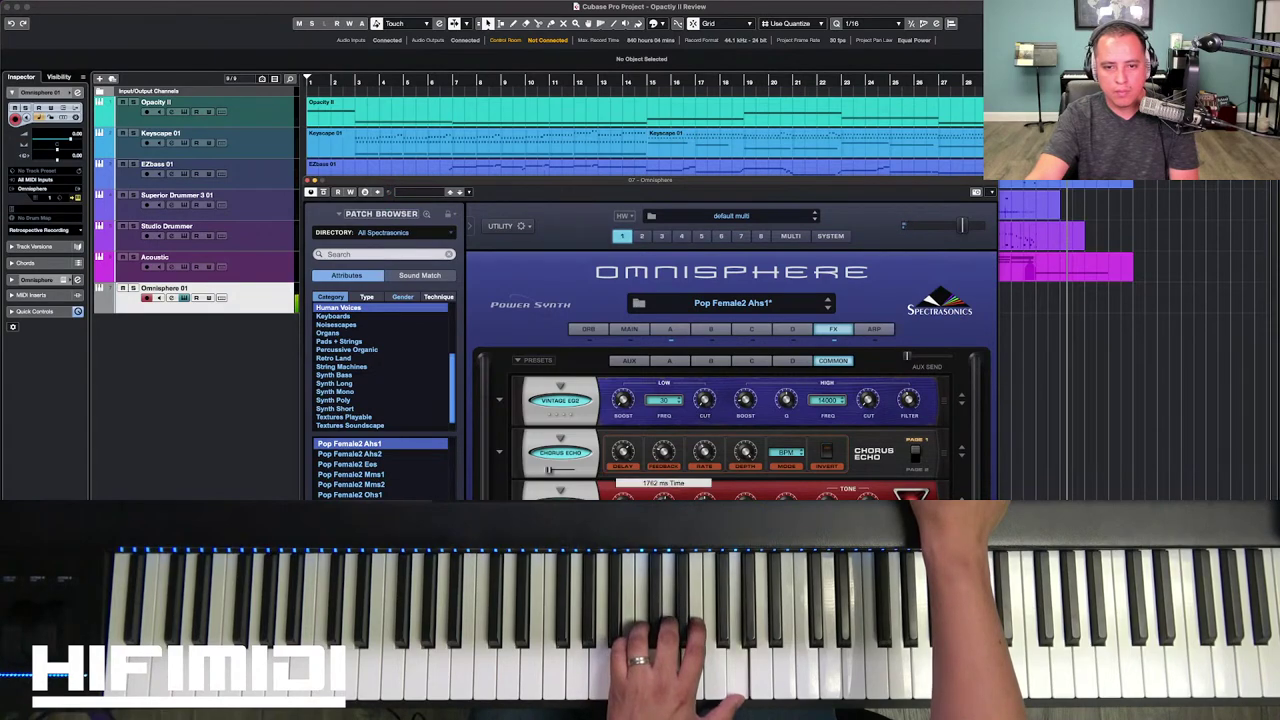
mouse_move(667, 491)
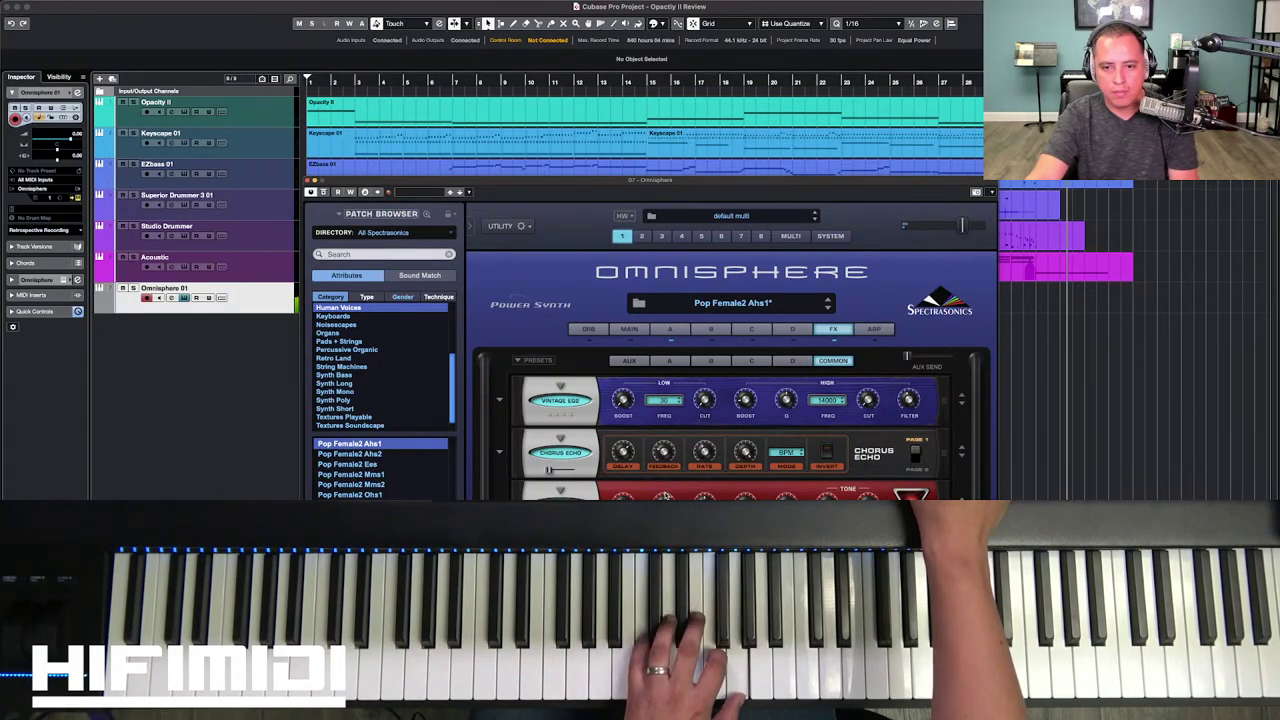
left_click(309, 180)
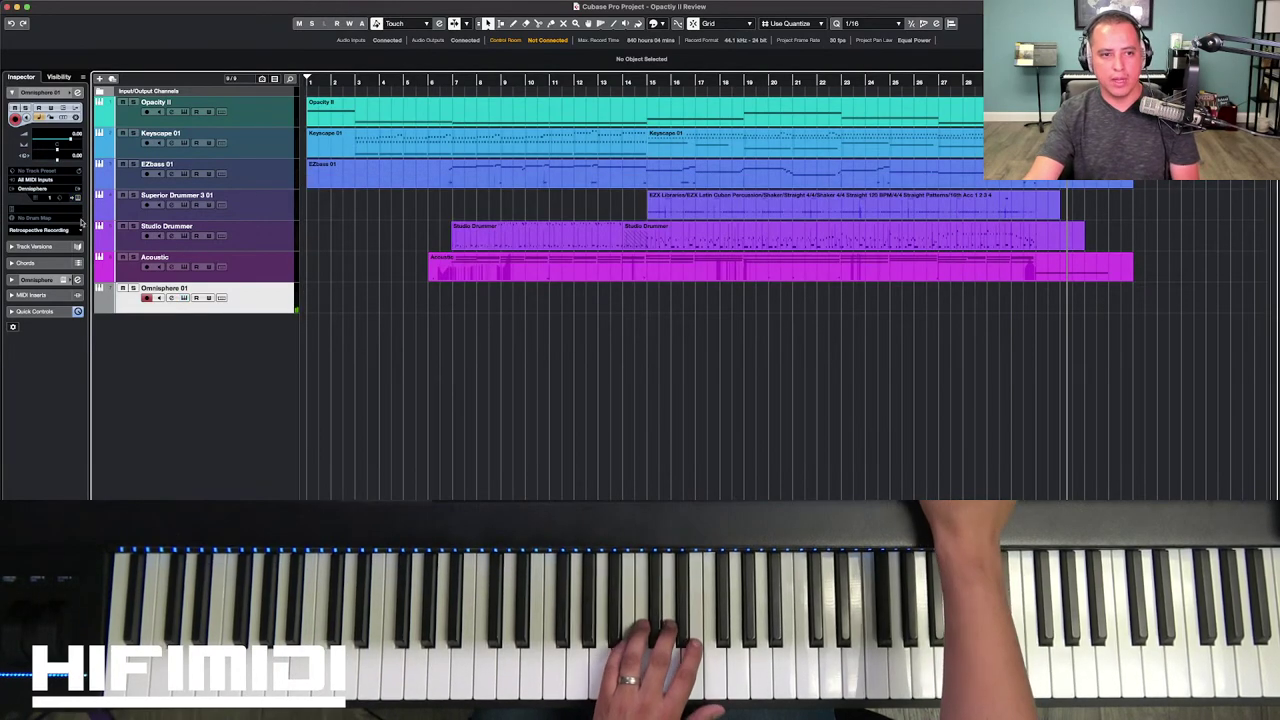
Step: Rename the Omnisphere 01 track as Women's Ahhs
double_click(163, 288)
type("Wome")
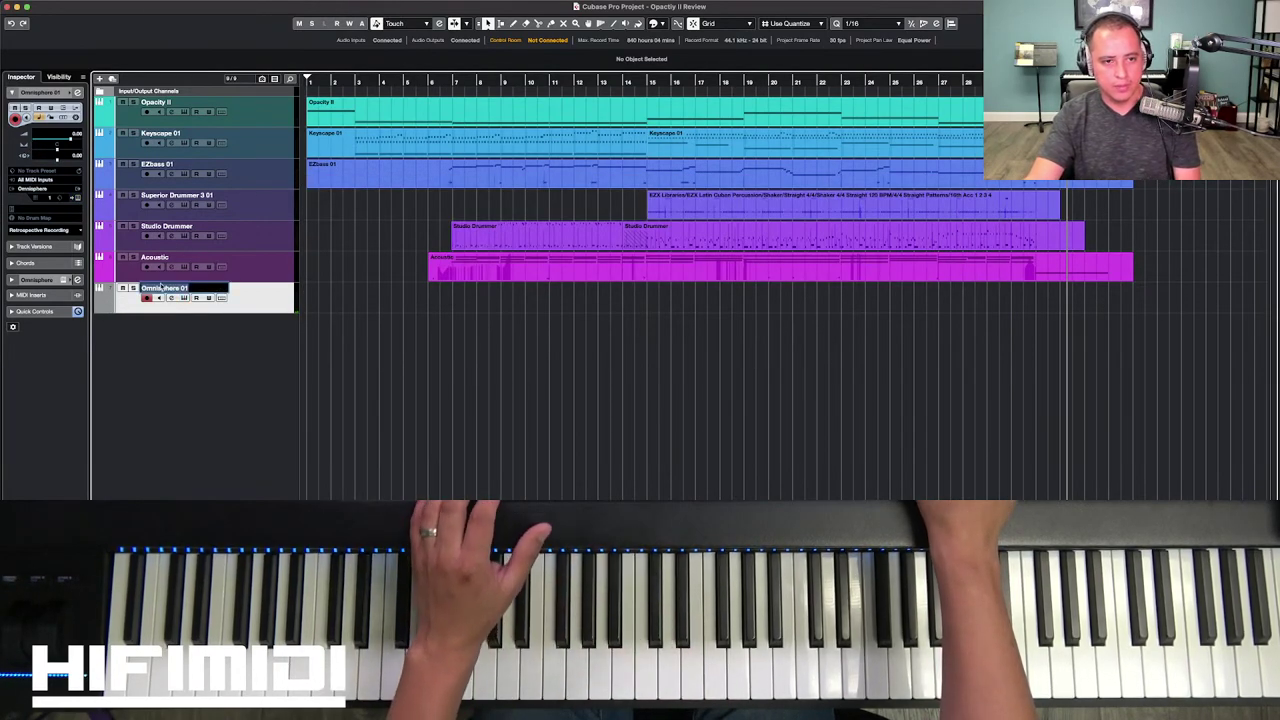
type("n's Aa")
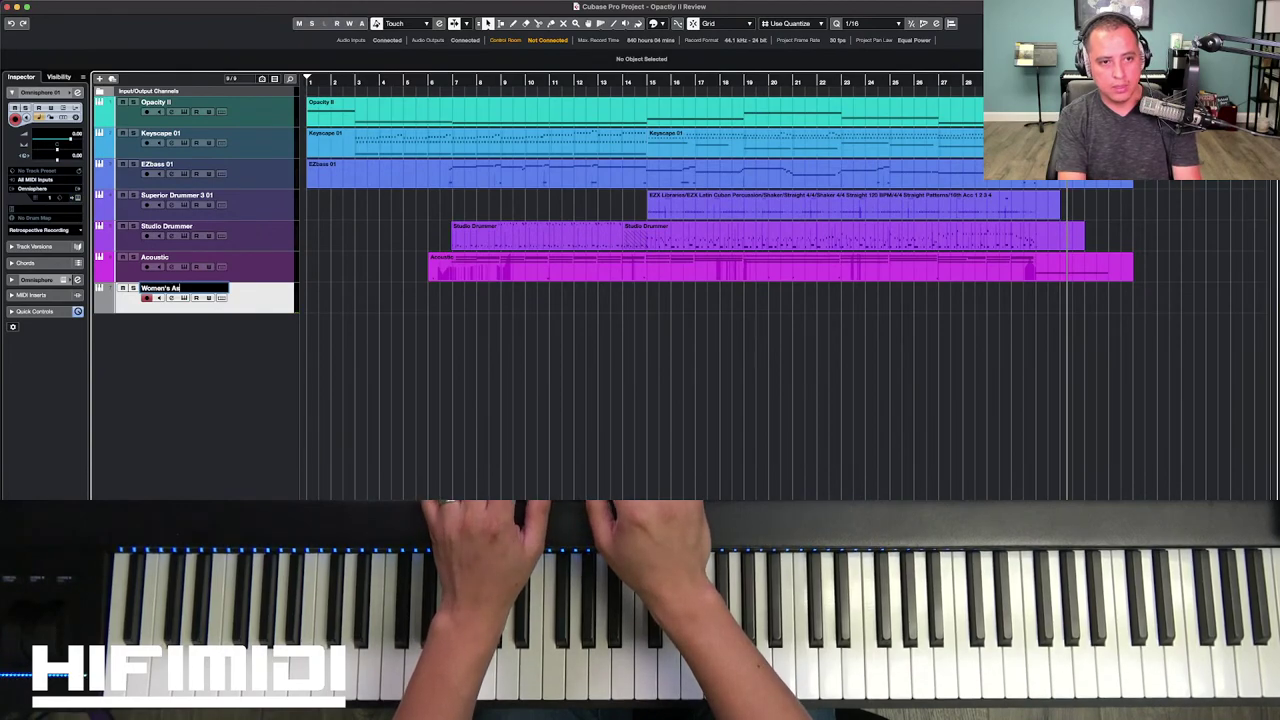
key("BackSpace")
type("hhs")
key("Return")
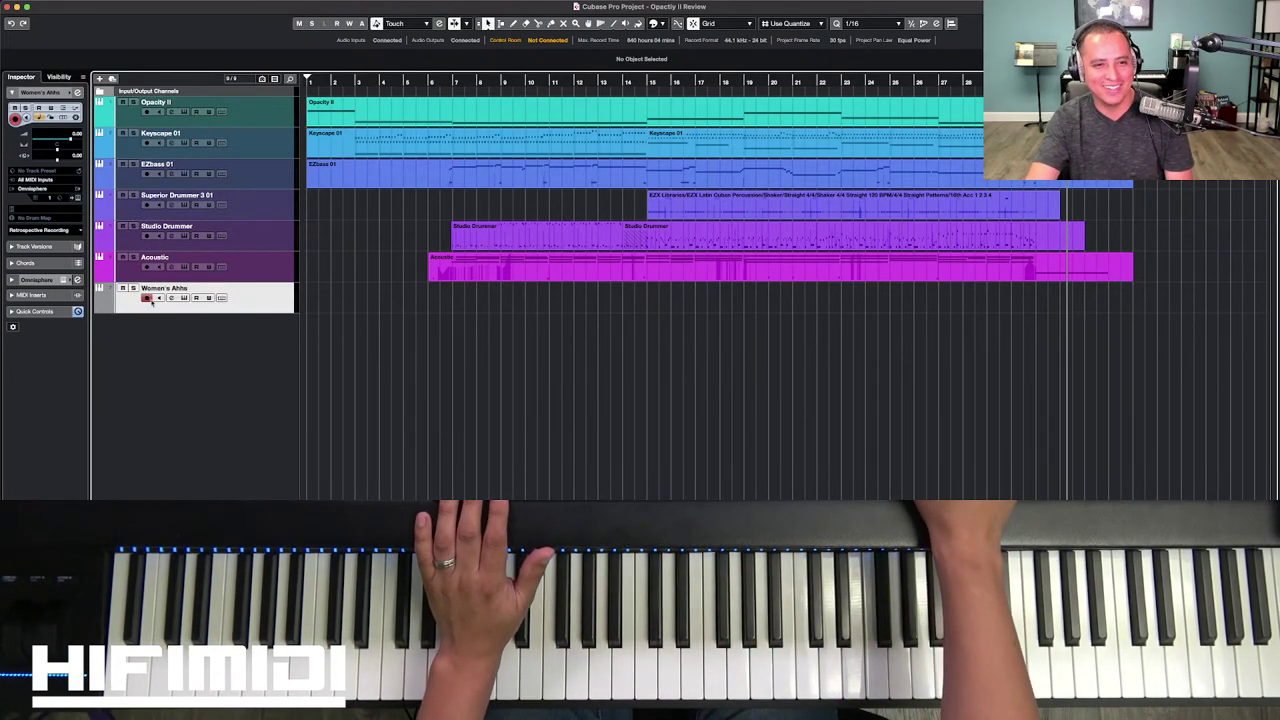
Step: Colour the Women's Ahhs track magenta-pink and lower its volume to about -14.8
left_click(109, 309)
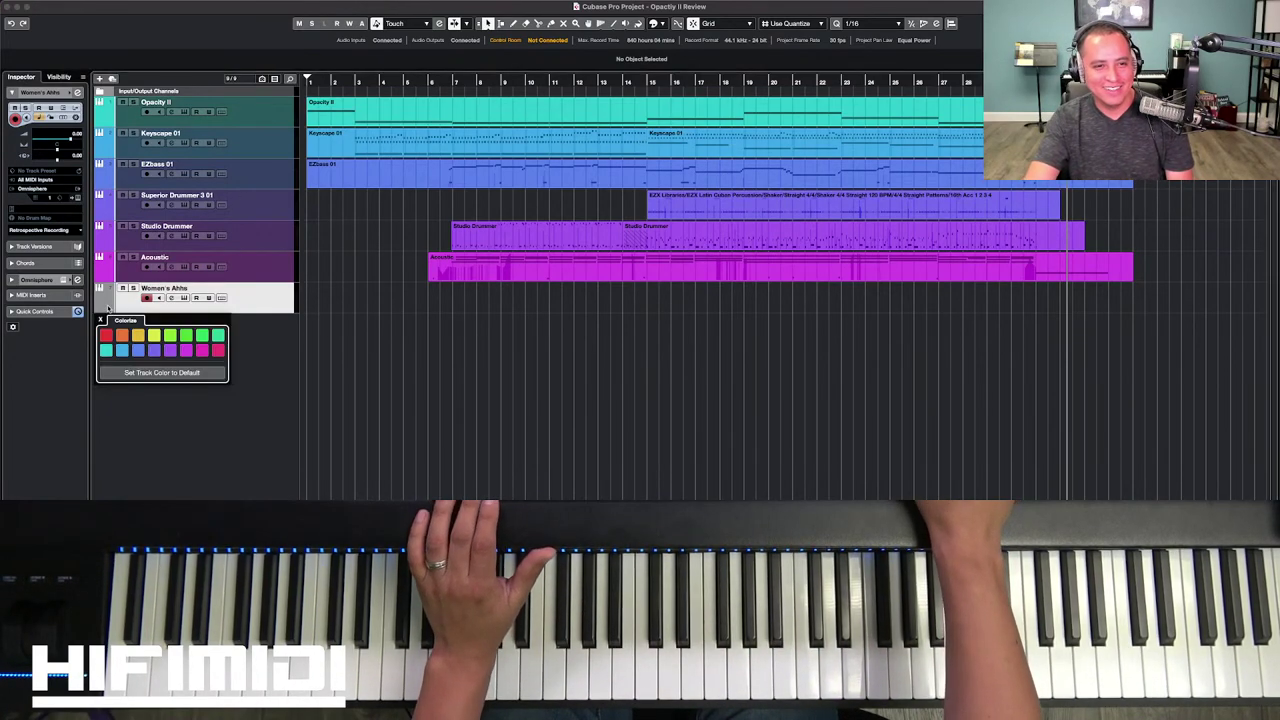
left_click(201, 351)
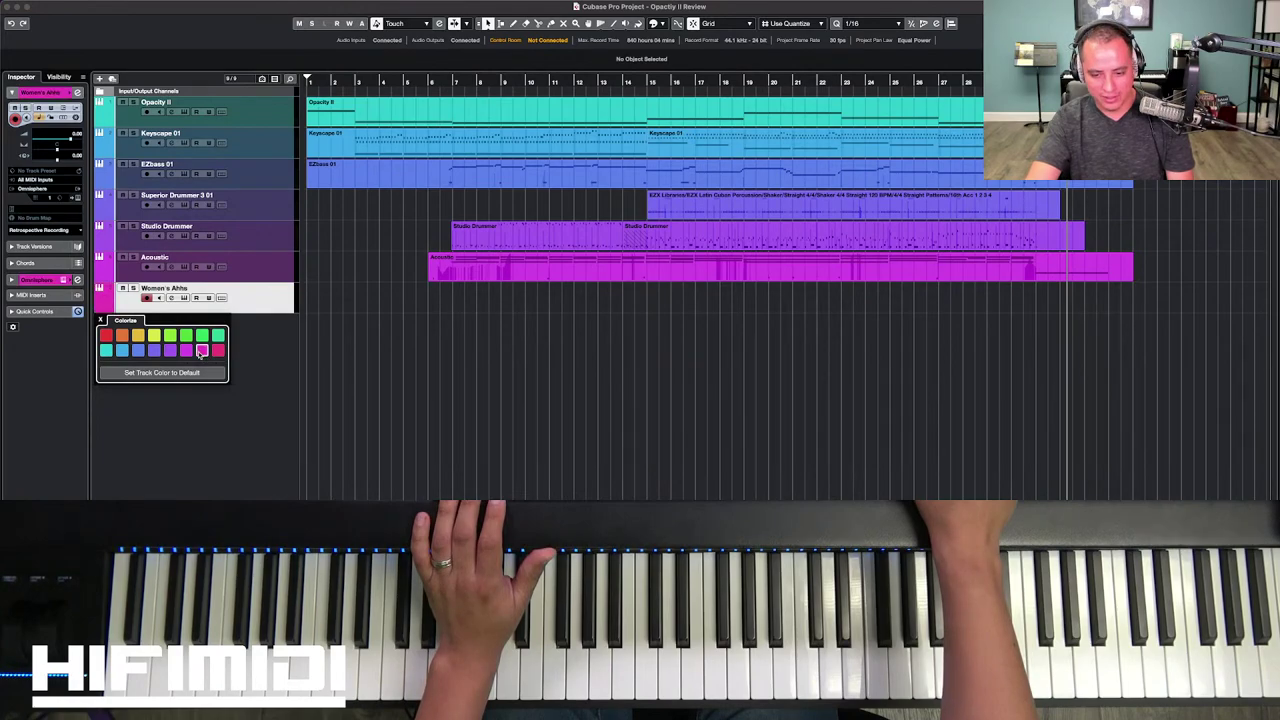
left_click(341, 383)
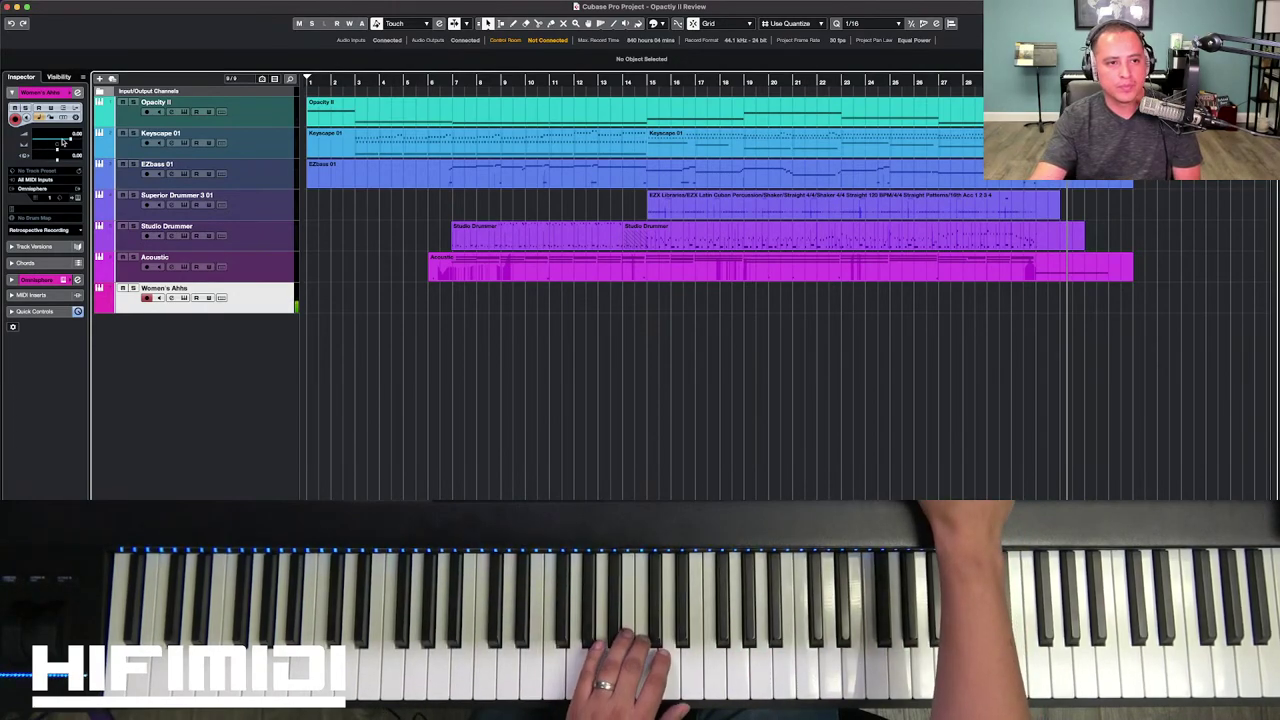
left_click_drag(62, 143, 52, 145)
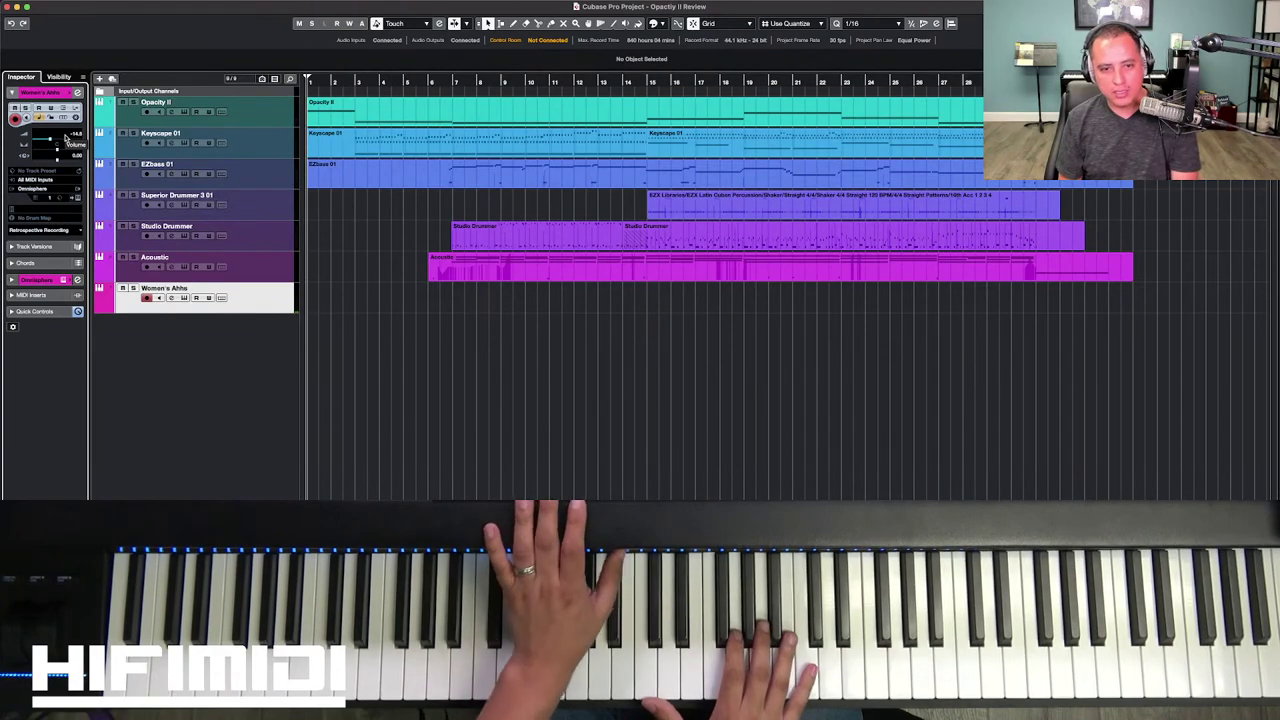
Step: Fine-tune the amp envelope of layer A in the Women's Ahhs instrument and play the arrangement to check the sound
key("space")
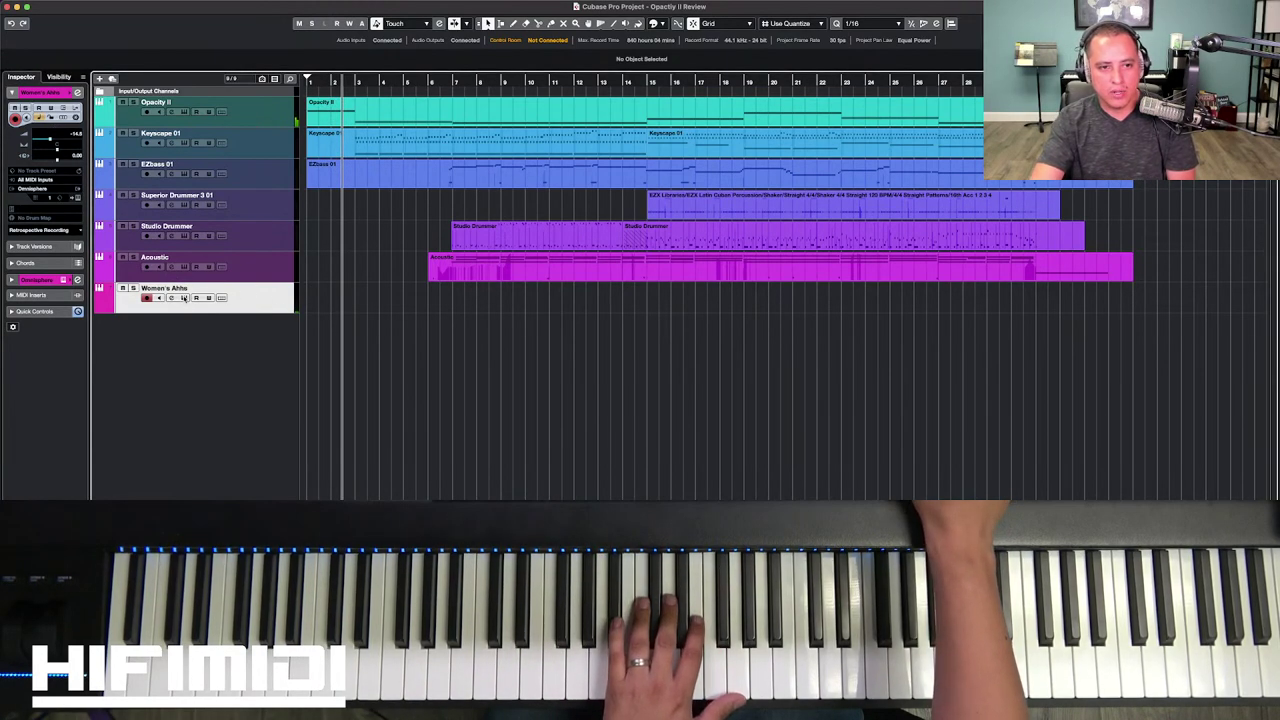
left_click(184, 298)
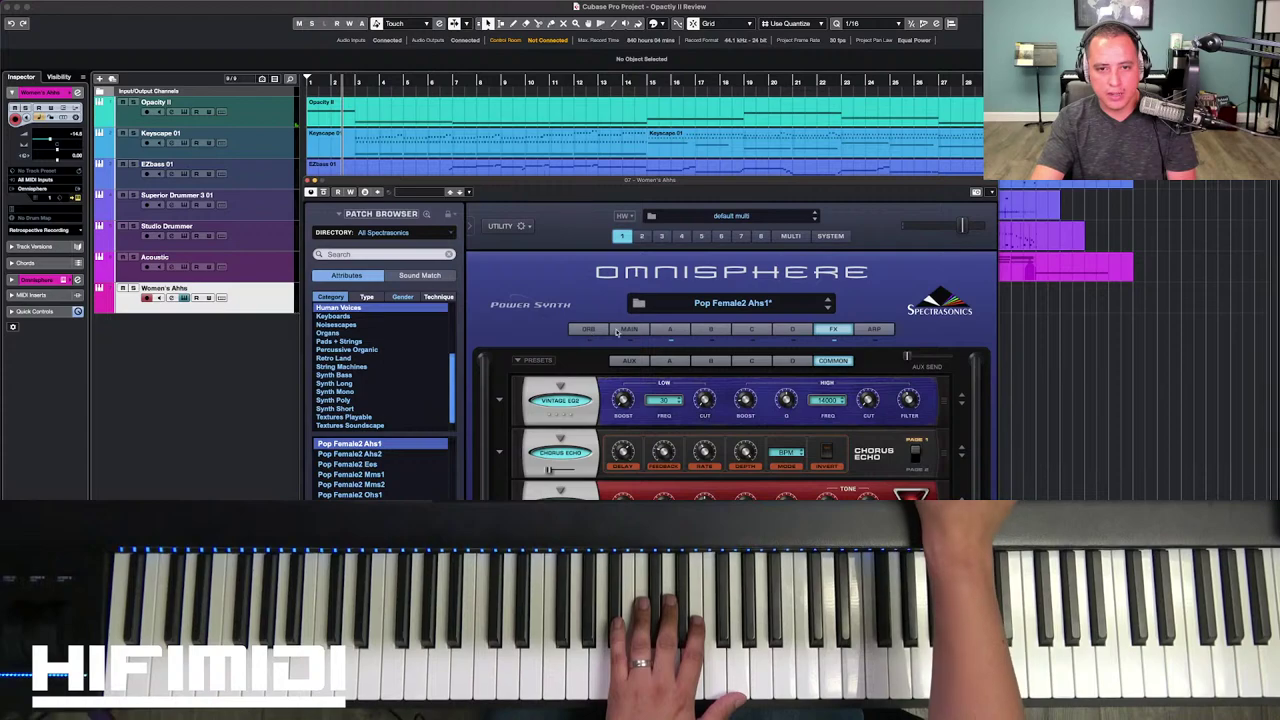
left_click(669, 329)
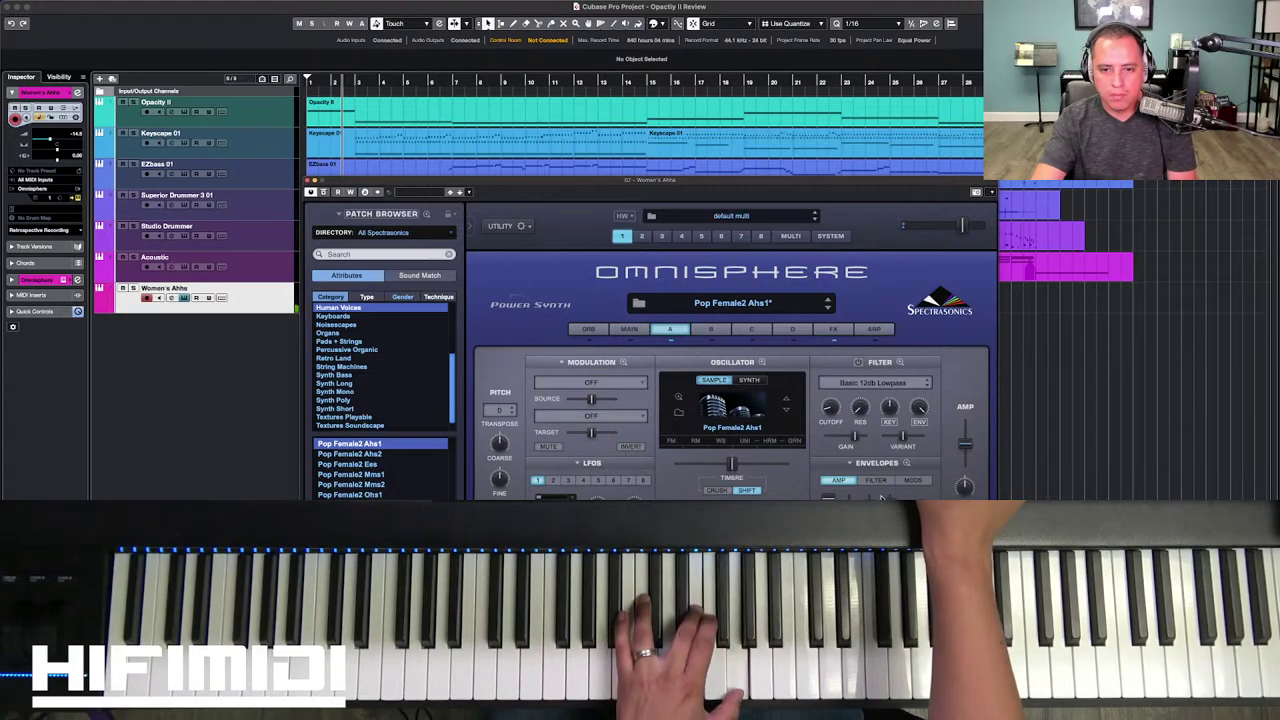
left_click_drag(826, 497, 831, 491)
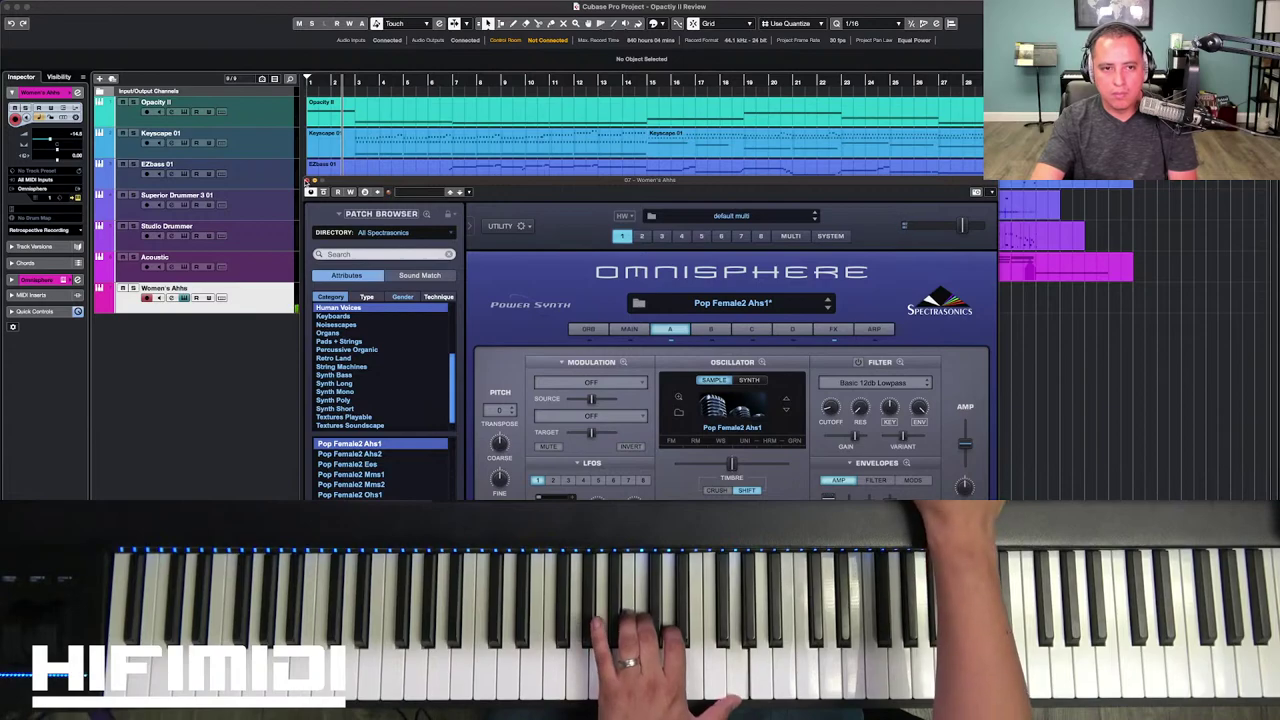
left_click(309, 182)
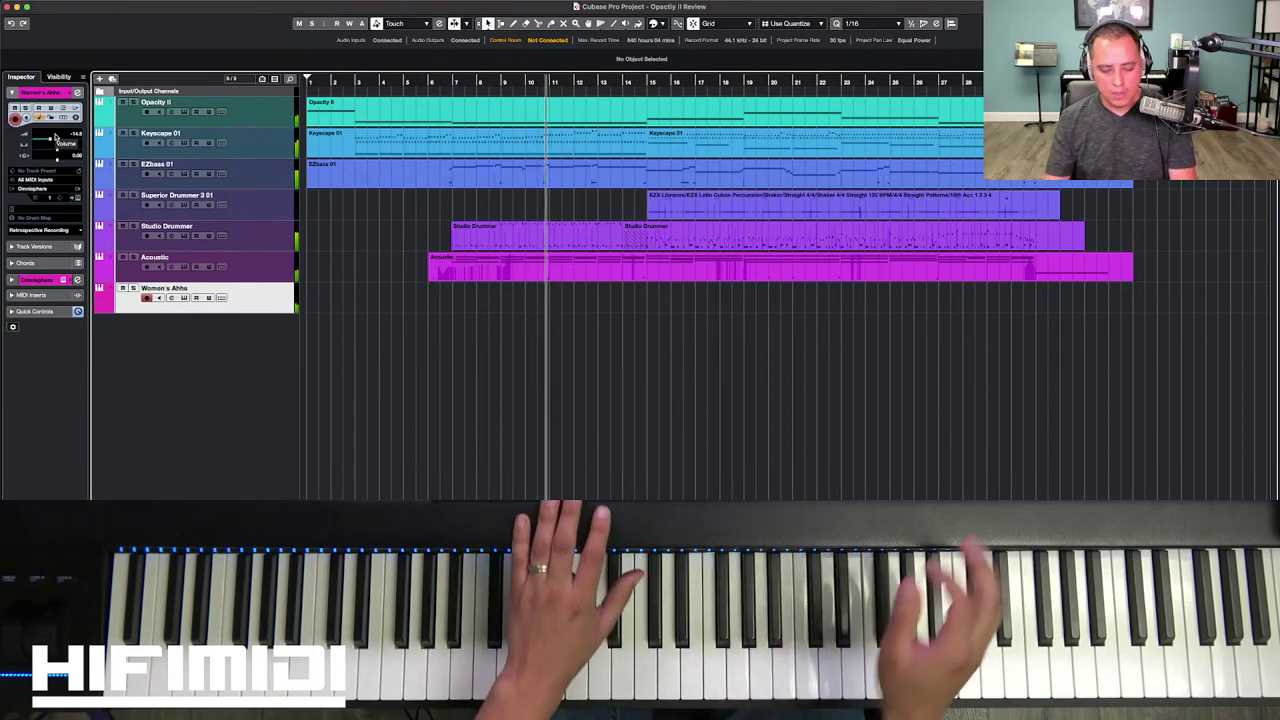
key("space")
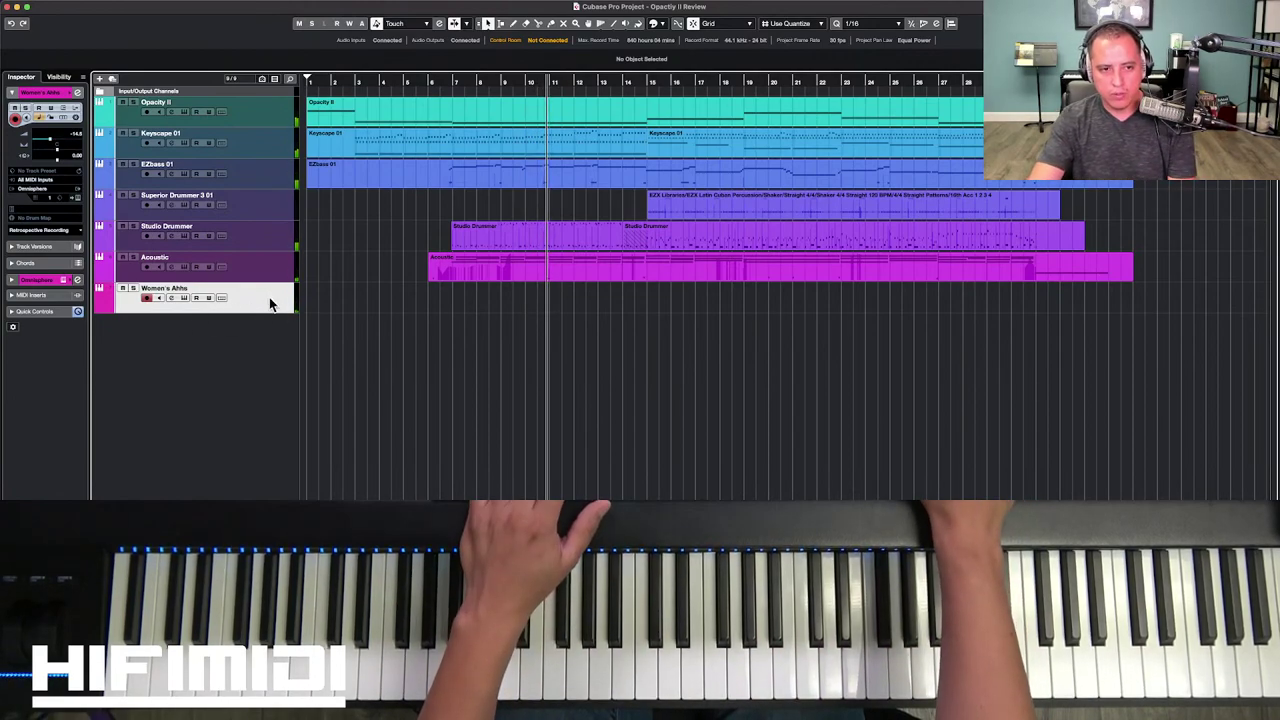
Step: Add a new Omnisphere instrument track routed to Stereo Out and open its full patch browser clear of the webcam area
double_click(272, 318)
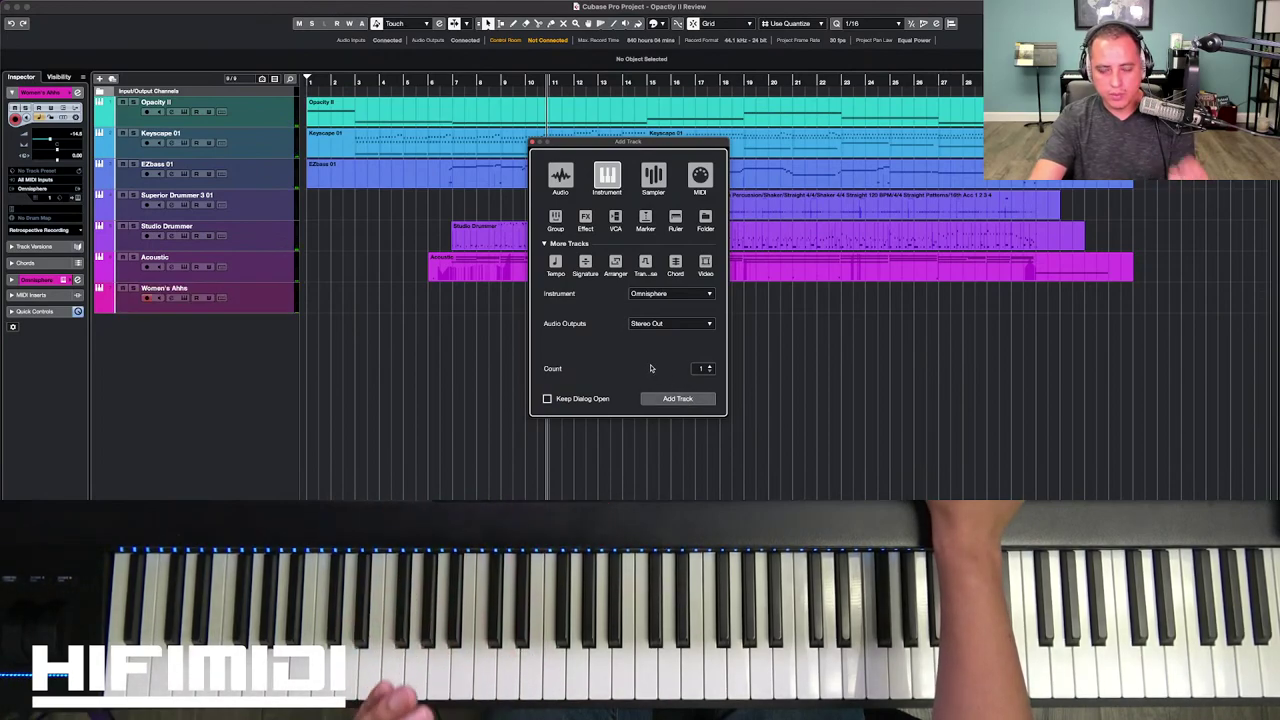
key("Return")
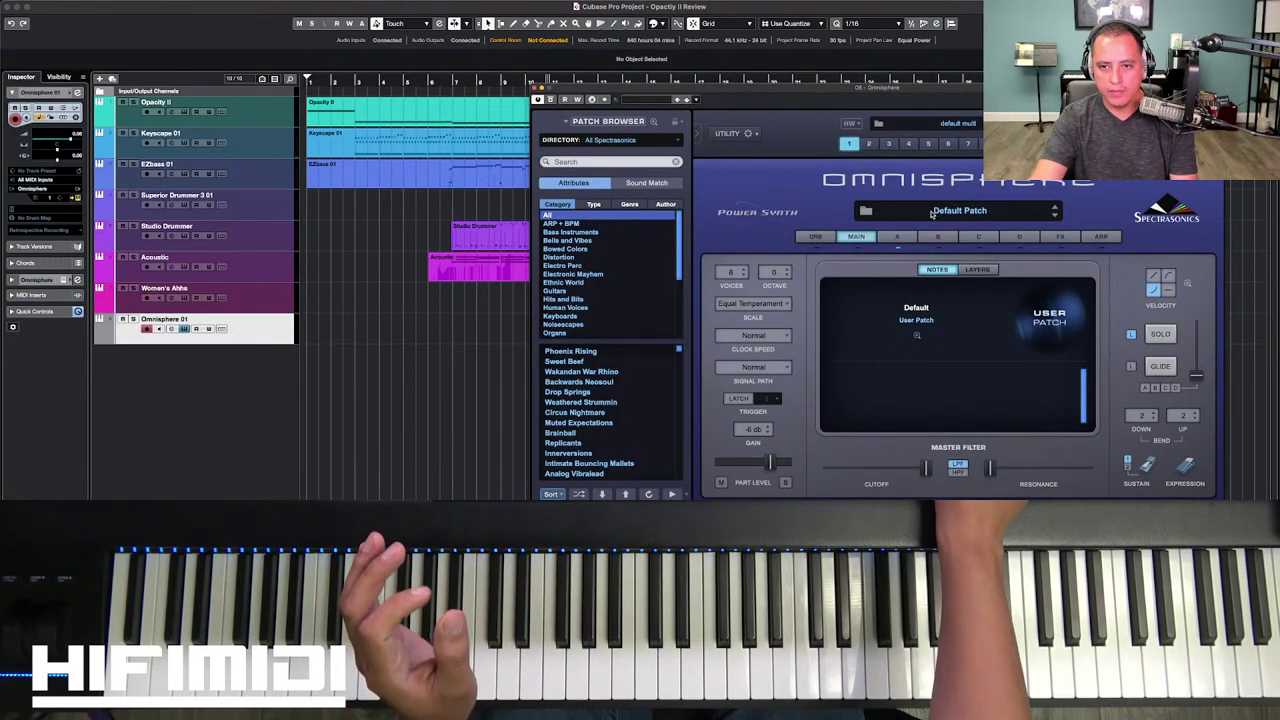
left_click(932, 213)
left_click_drag(990, 88, 769, 115)
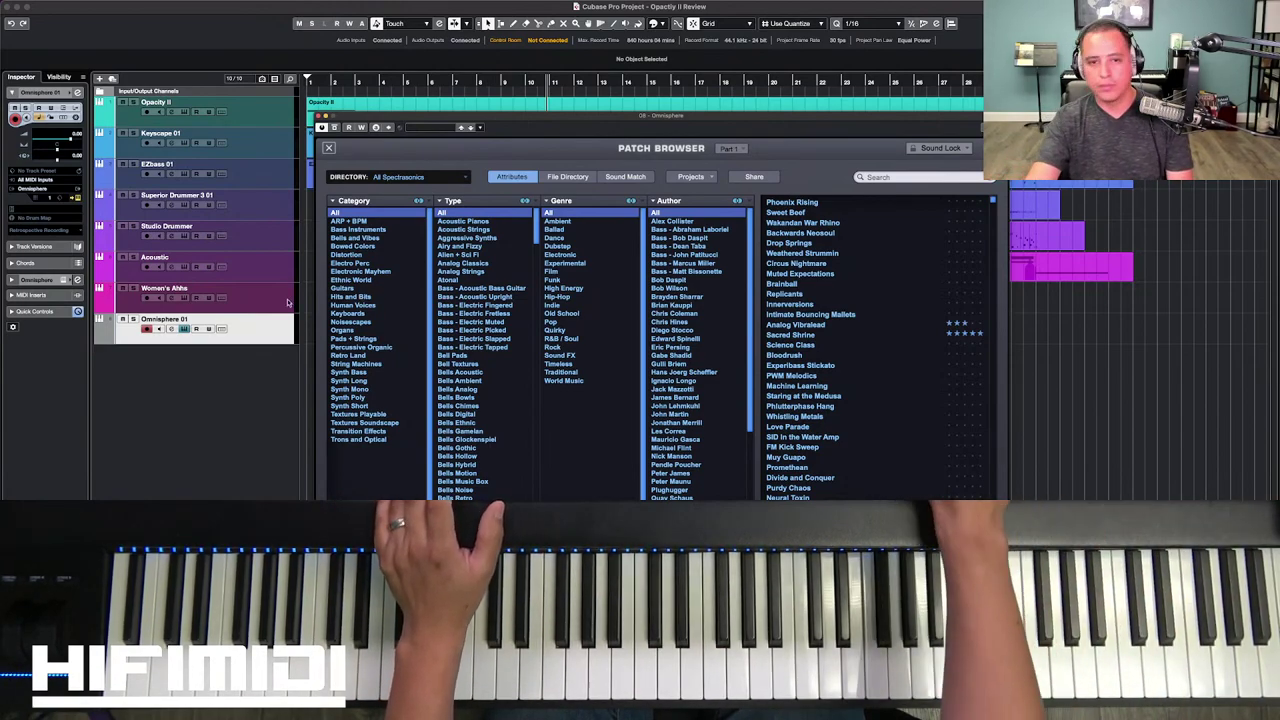
Step: Search the Omnisphere patches for "sine"
left_click(860, 178)
type("s")
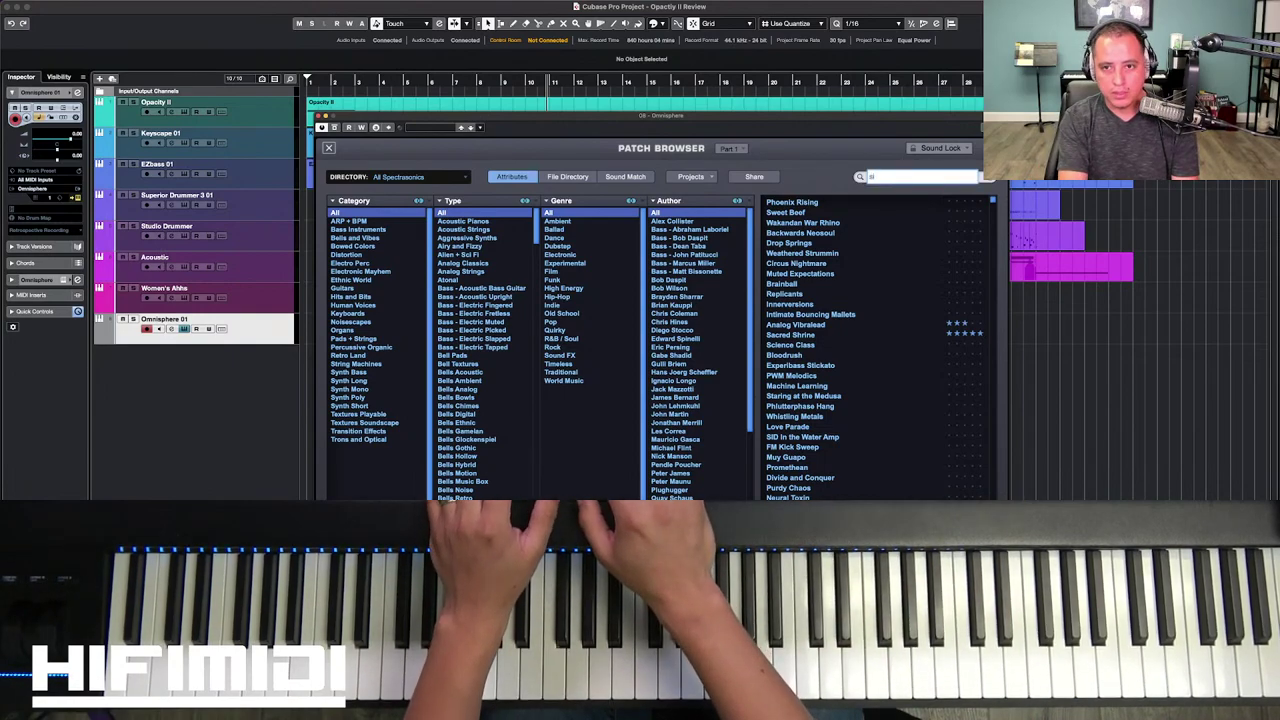
type("ine")
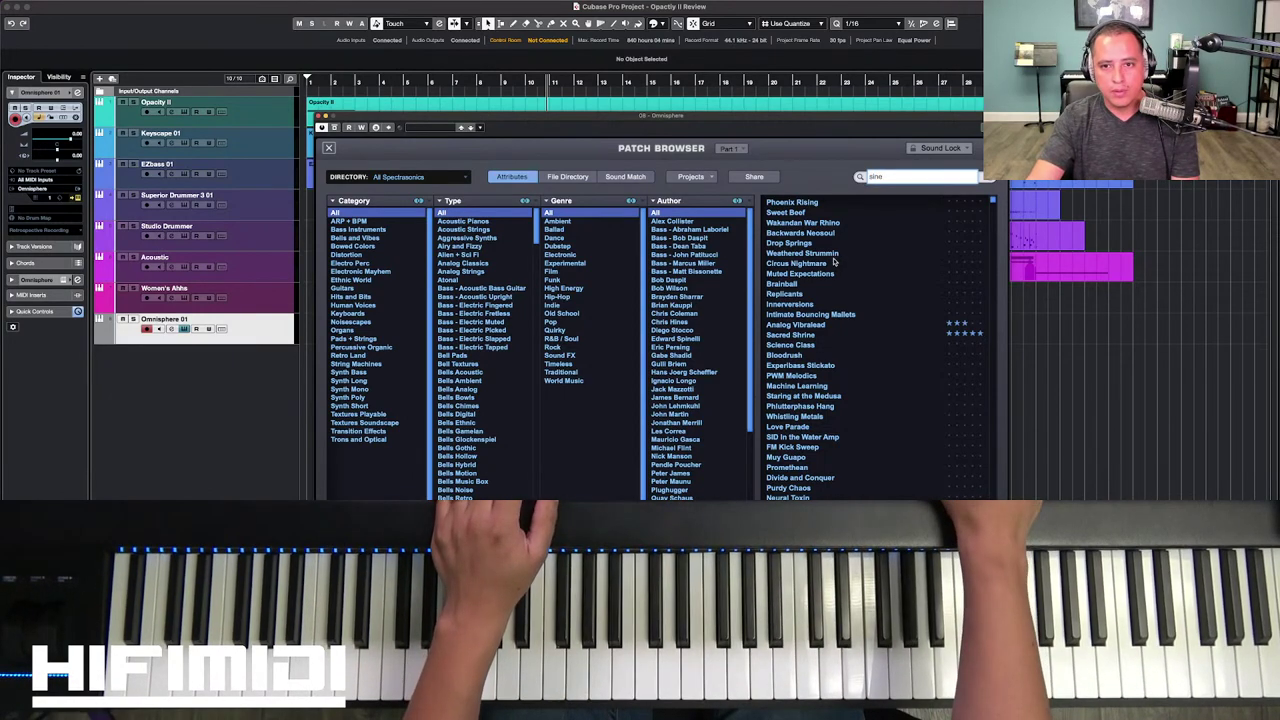
key("Return")
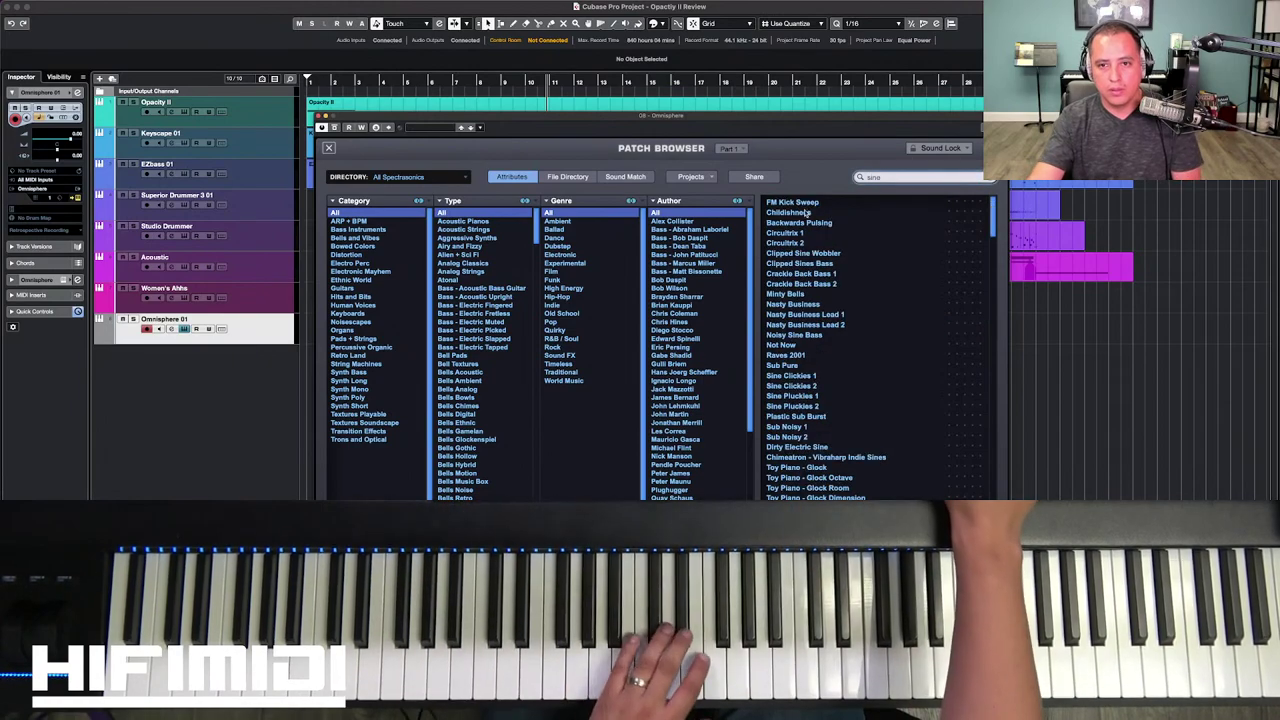
Step: Audition the first sine patches from FM Kick Sweep to Circuitrix 1 and rate Backwards Pulsing three stars
left_click(806, 204)
left_click(805, 213)
left_click(804, 222)
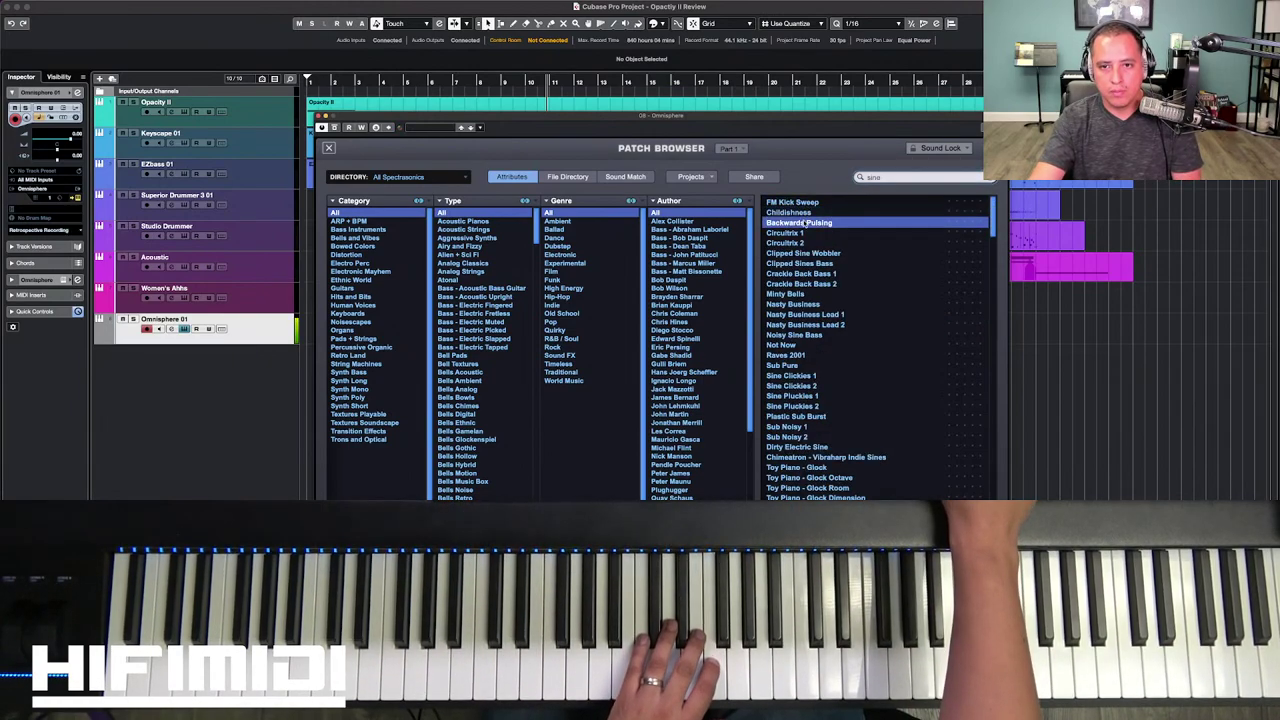
left_click(801, 213)
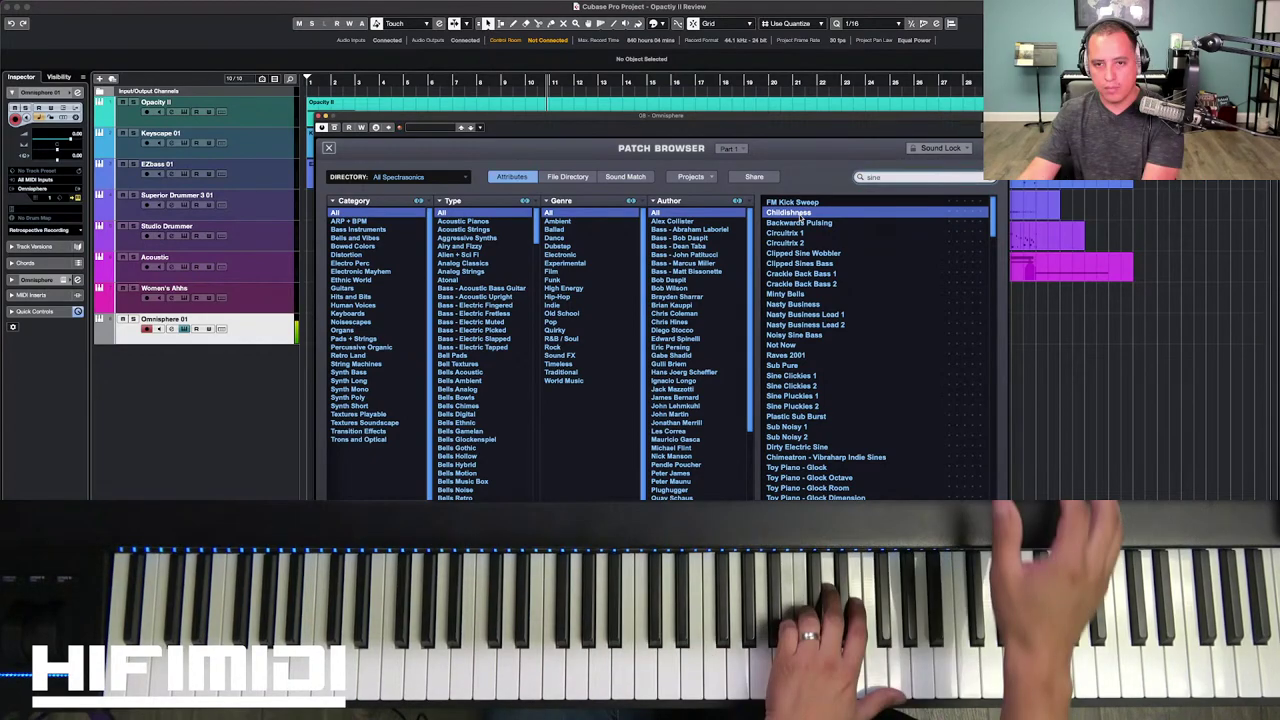
left_click(805, 223)
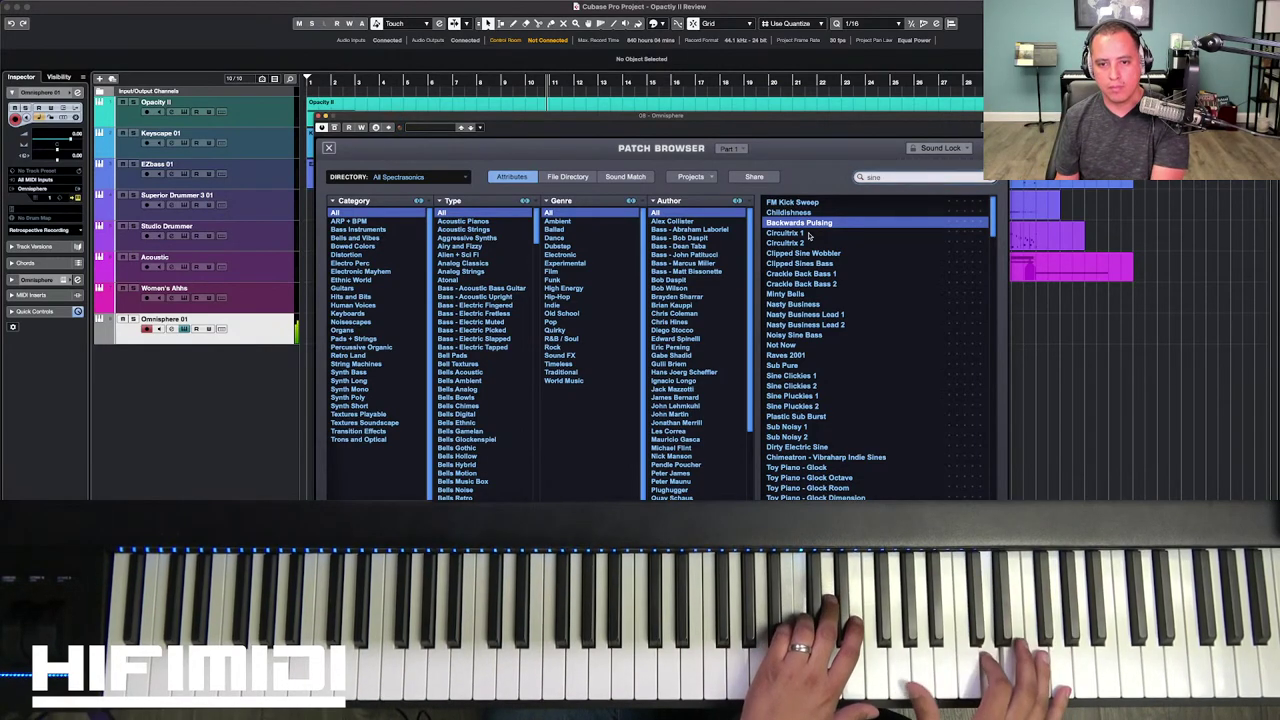
left_click(918, 232)
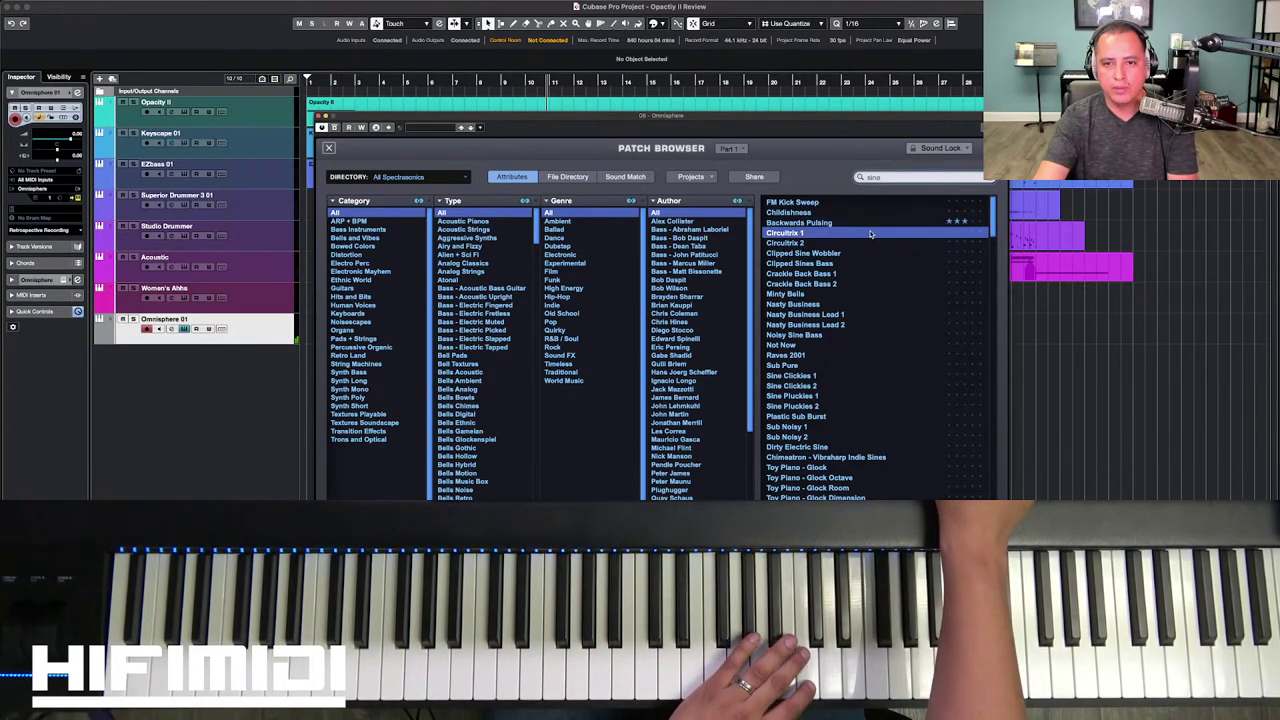
Step: Audition the sine patches from Clipped Sine Wobbler through Minty Bells and Nasty Business to Sub Pure
left_click(862, 253)
left_click(850, 264)
left_click(840, 284)
left_click(818, 295)
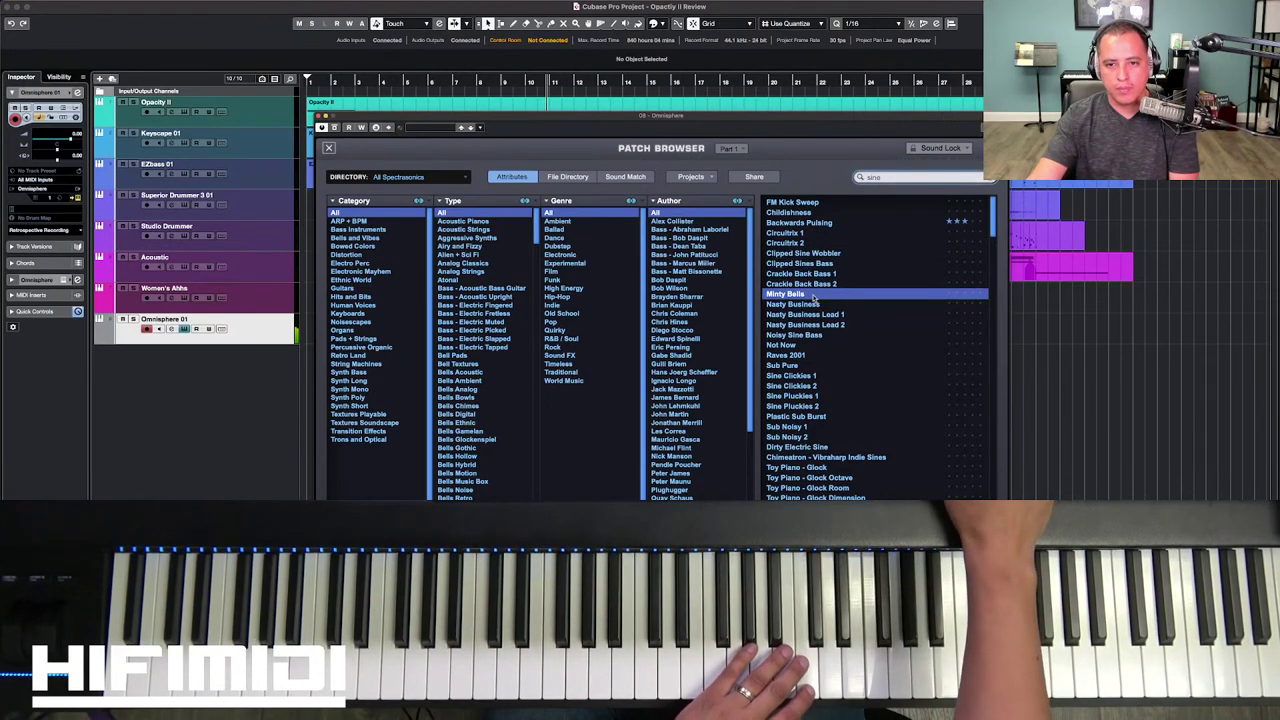
left_click(806, 304)
left_click(811, 315)
left_click(811, 326)
left_click(806, 336)
left_click(804, 346)
left_click(798, 366)
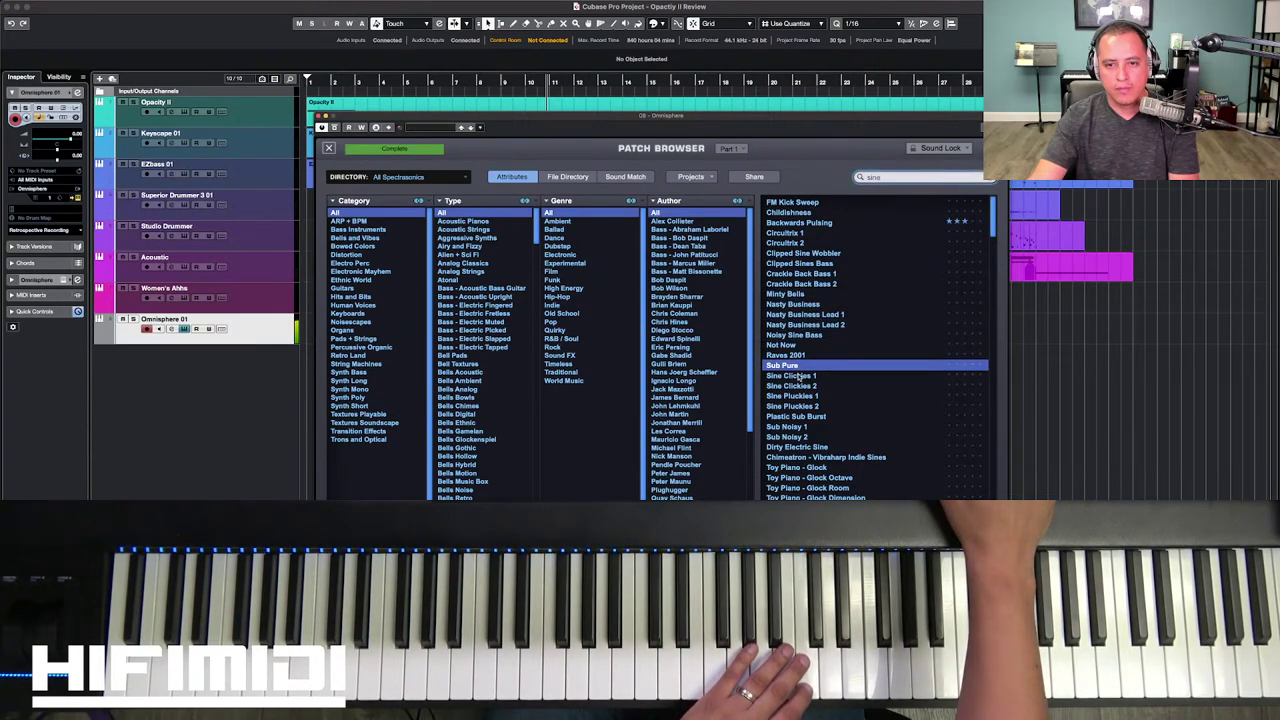
Step: Audition Sine Clickies 1, Sub Noisy 1, Chimestron - Vibraharp Indie Sines and Toy Piano - Glock, and look through the results beyond them
left_click(801, 376)
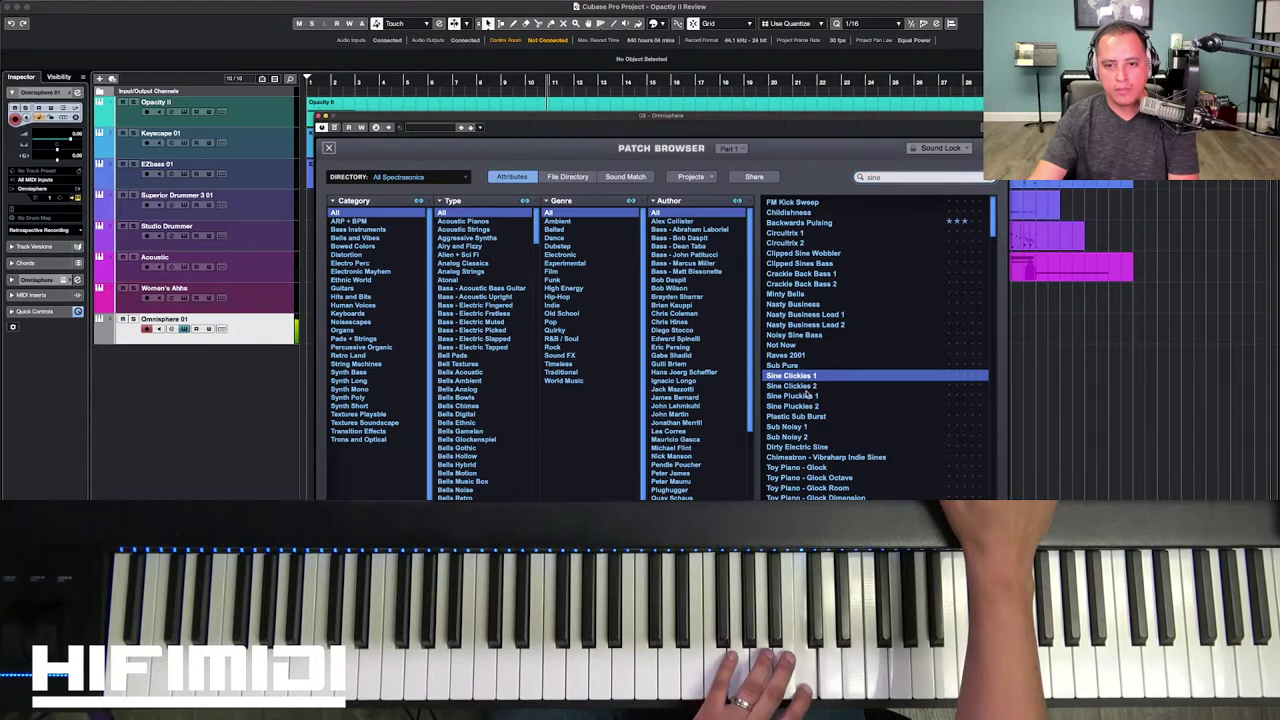
left_click(800, 426)
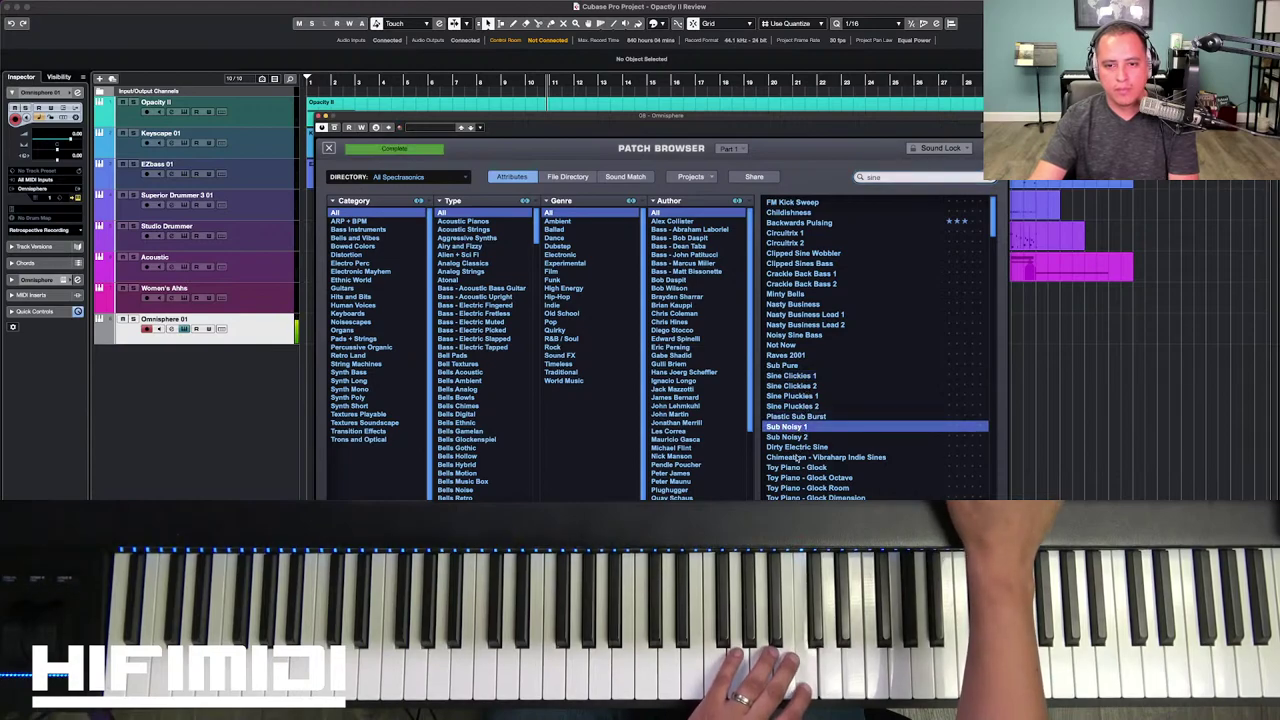
left_click(798, 457)
left_click(800, 467)
scroll(806, 466, "down", 5)
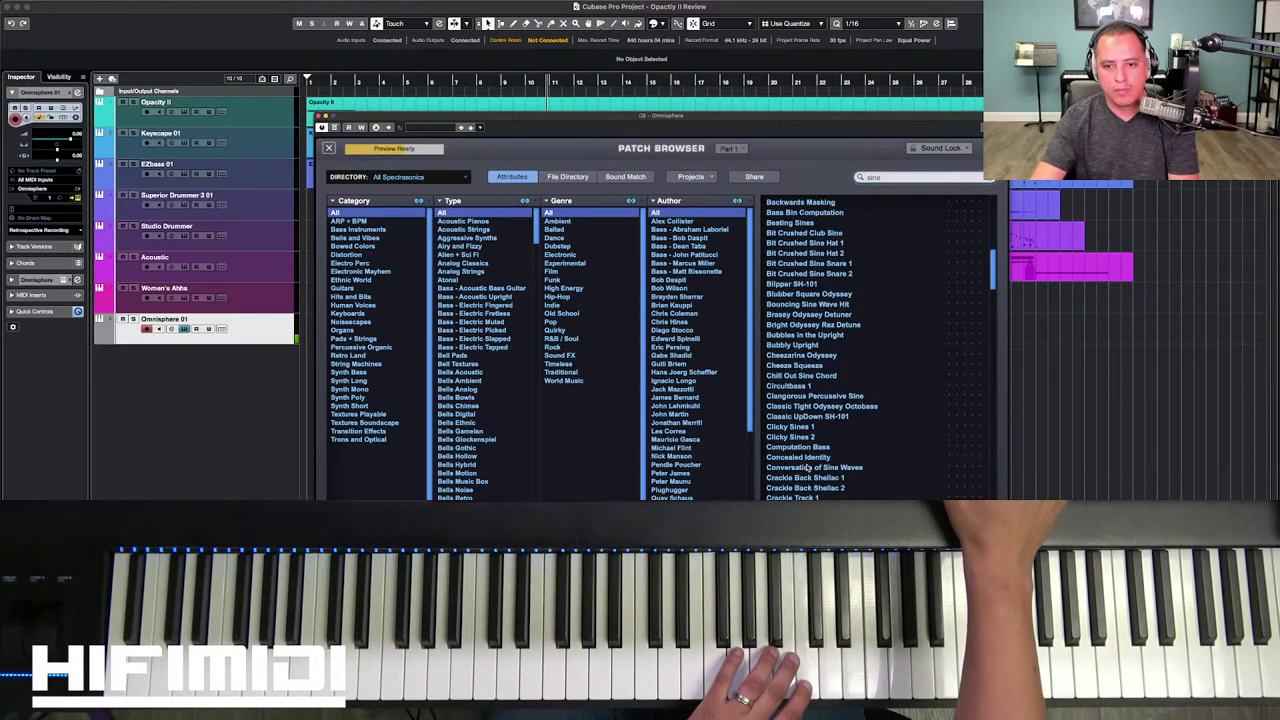
scroll(805, 440, "up", 5)
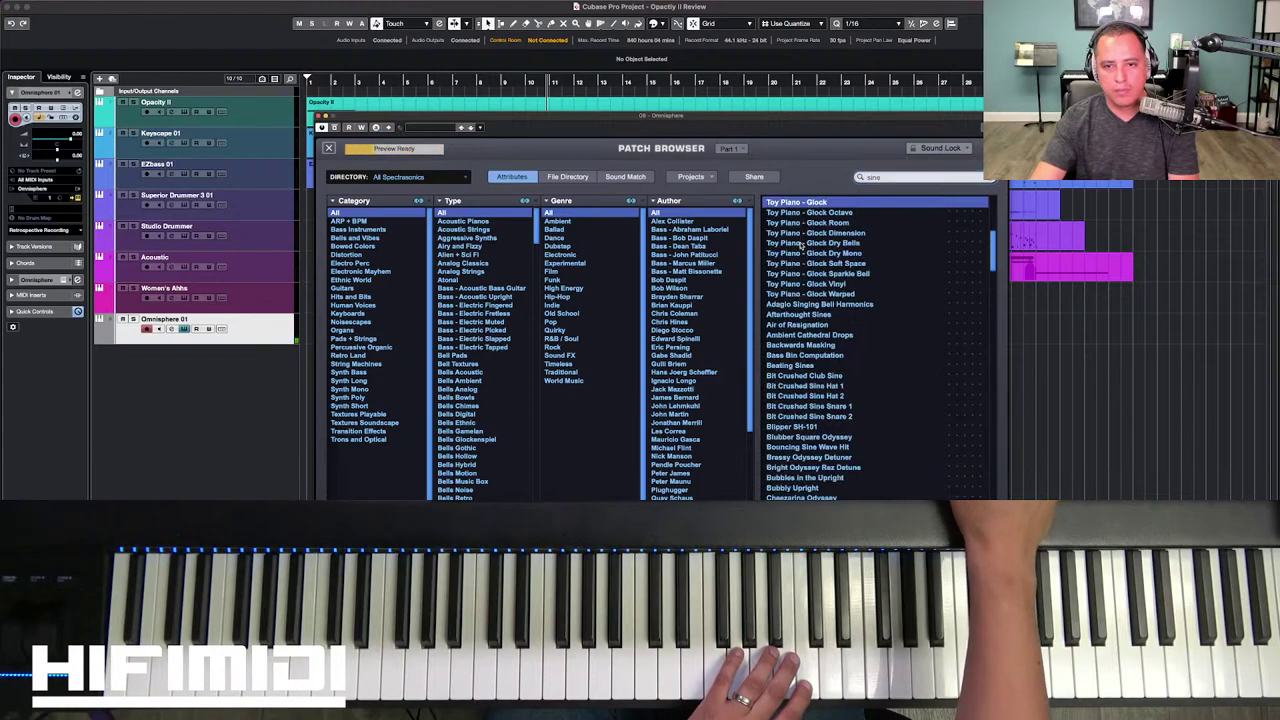
Step: Audition the patches from Bass Bin Computation and Beating Sines through Blipper SH-101 to Cheezarina Odyssey
left_click(807, 356)
left_click(809, 366)
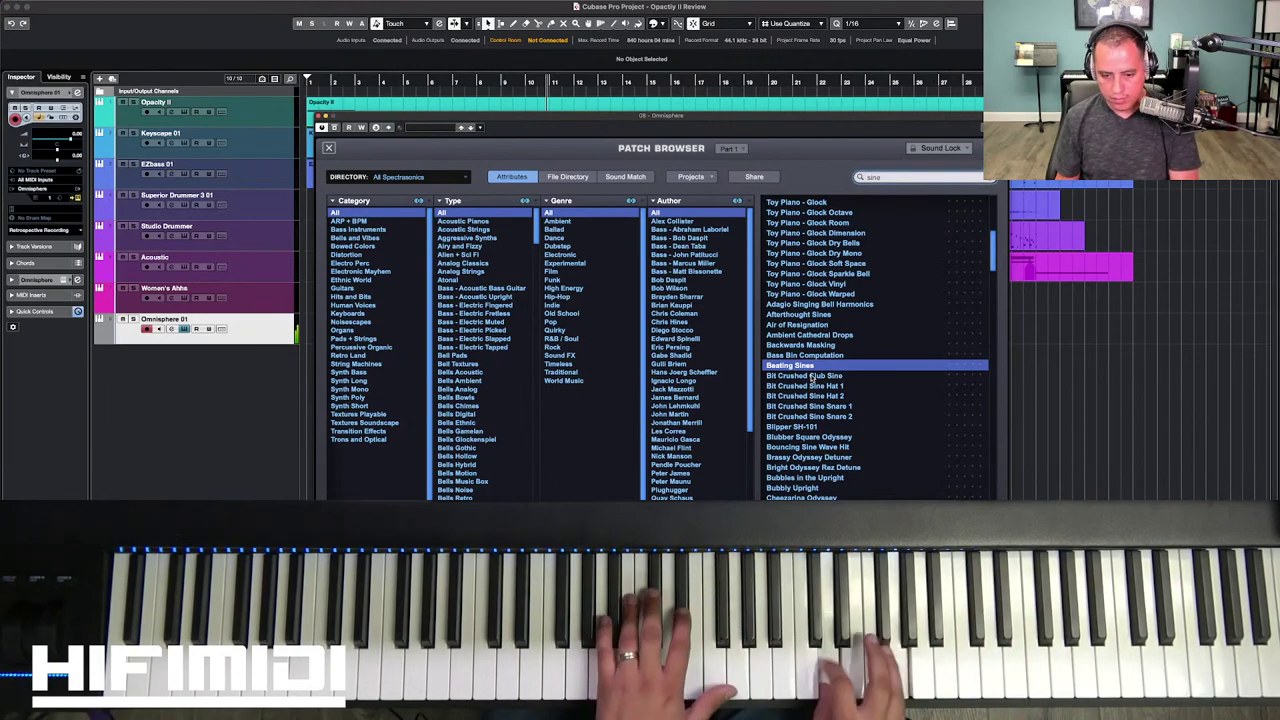
left_click(820, 427)
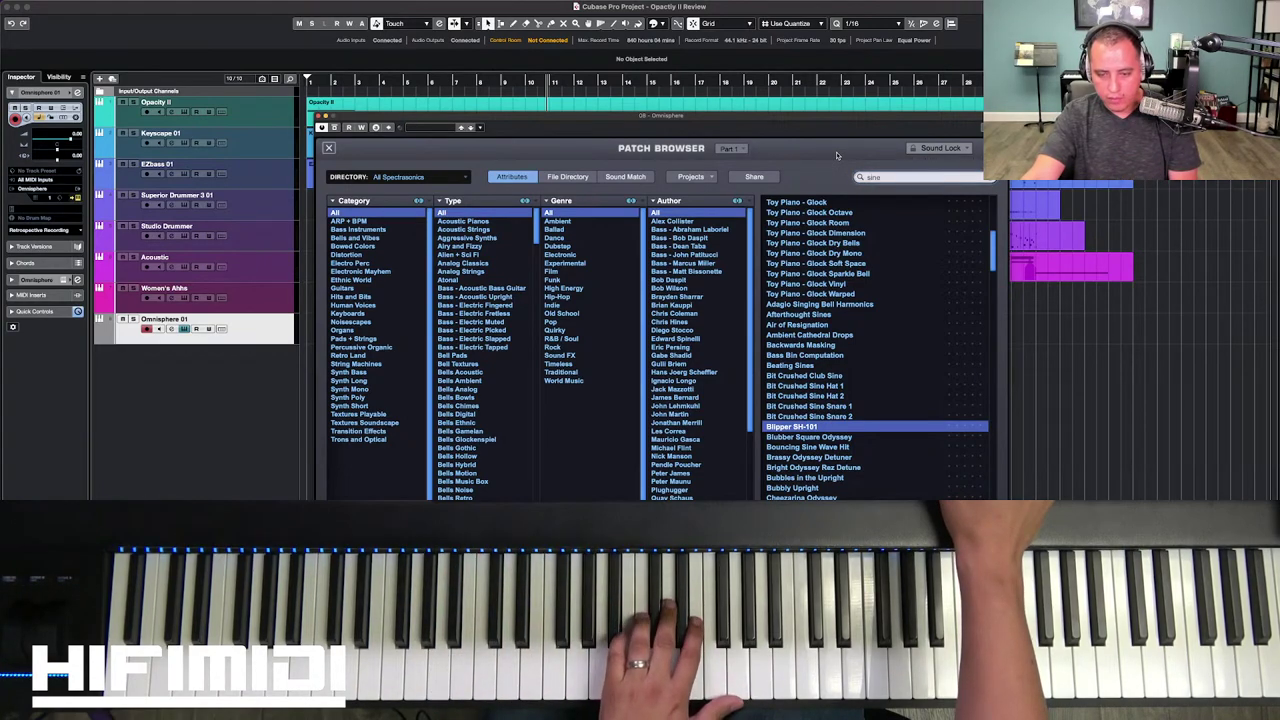
left_click(834, 438)
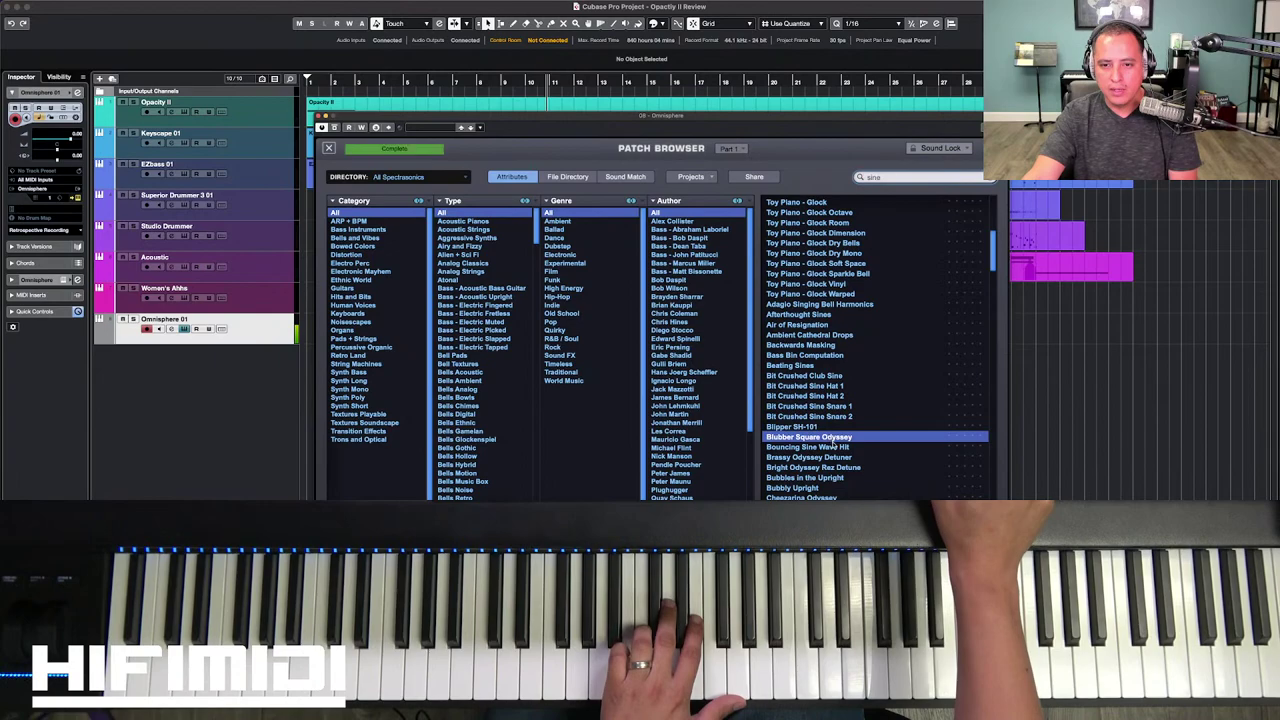
left_click(834, 446)
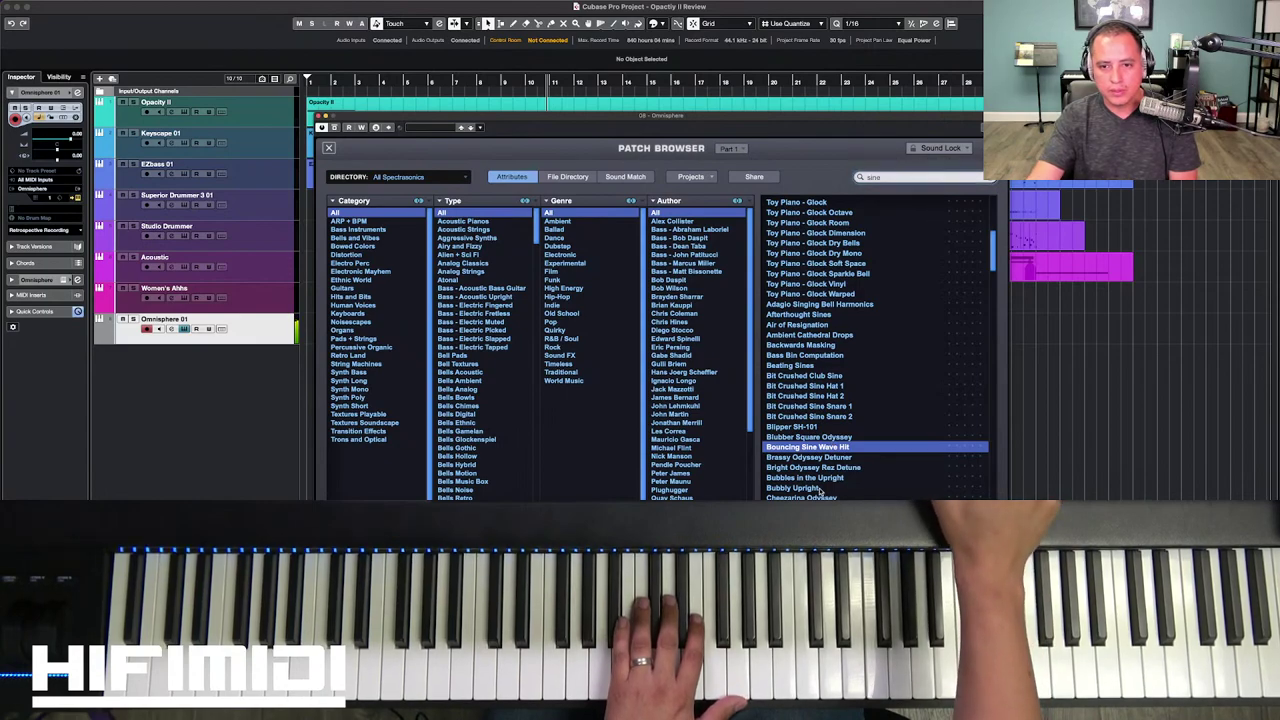
left_click(820, 488)
left_click(820, 495)
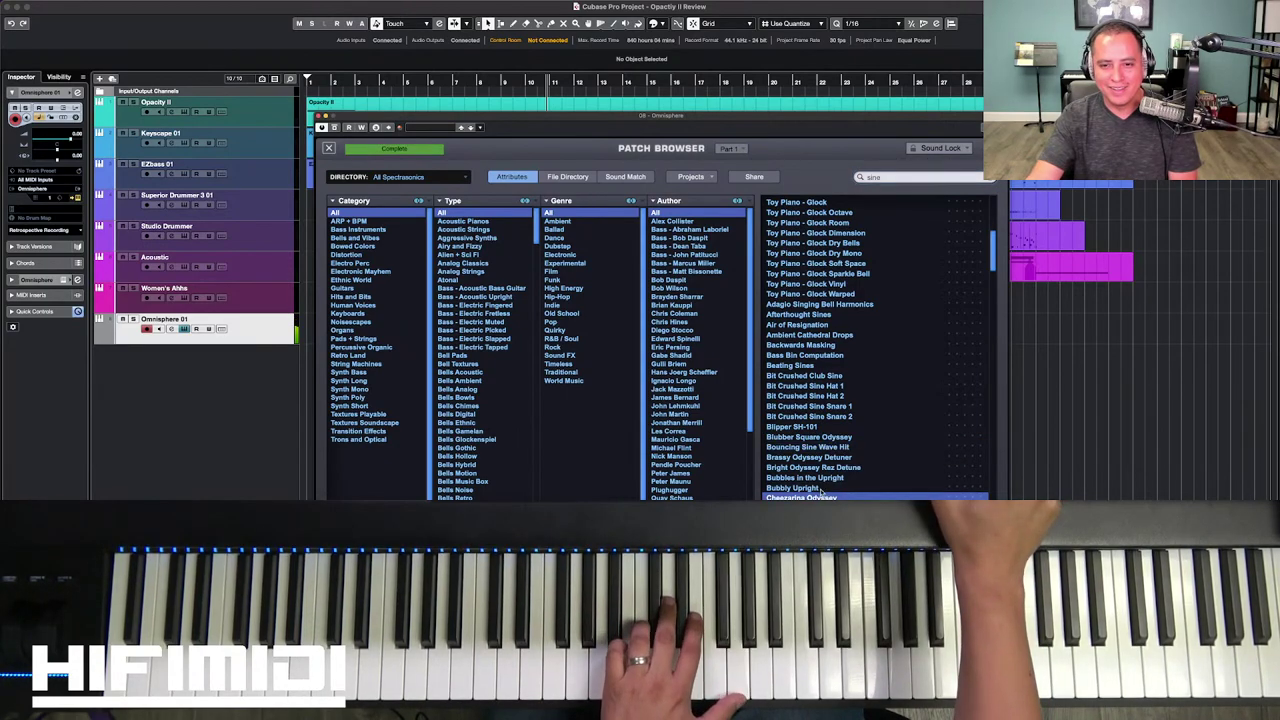
Step: Audition the sine patches from Cheeze Squeeze and Chill Out Sine Chord to Clangorous Percussive Sine
scroll(821, 492, "down", 2)
left_click(824, 467)
left_click(820, 477)
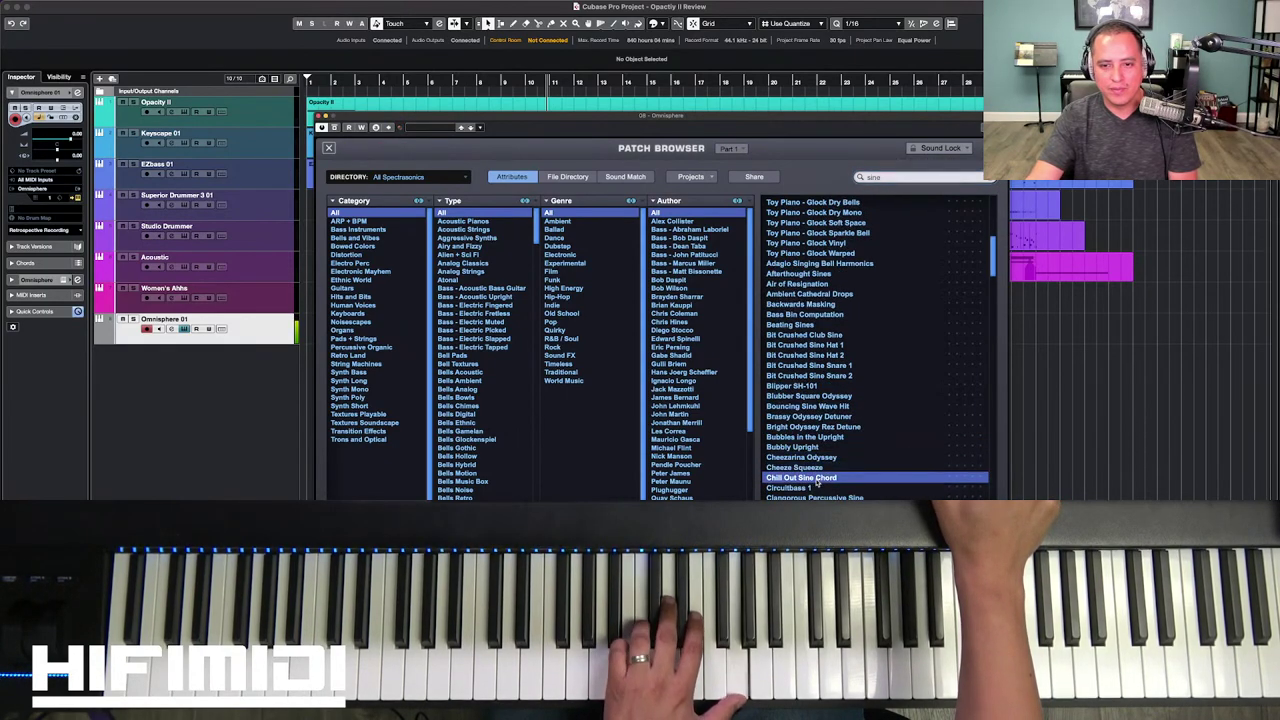
left_click(815, 488)
left_click(815, 497)
scroll(815, 490, "down", 2)
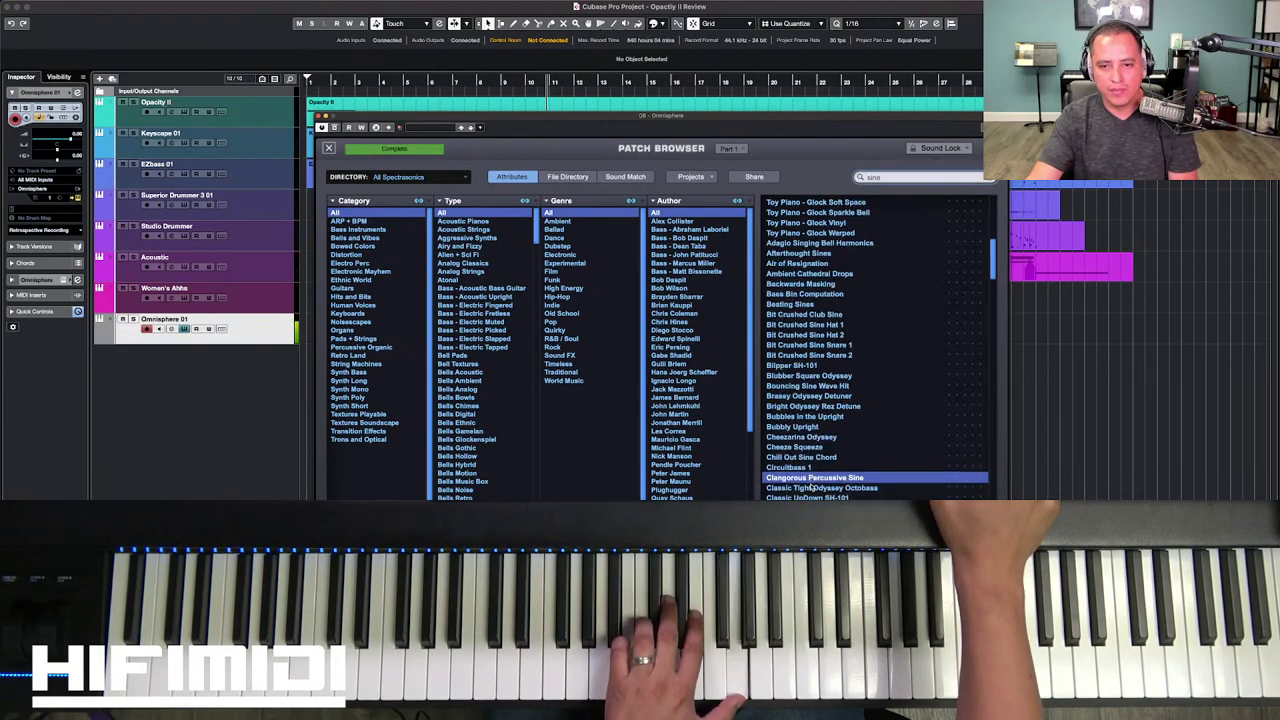
Step: Audition the sine patches beyond Clangorous Percussive Sine, including Clicky Sines 2, up to Crackle Back Shellac 2
left_click(815, 477)
left_click(812, 488)
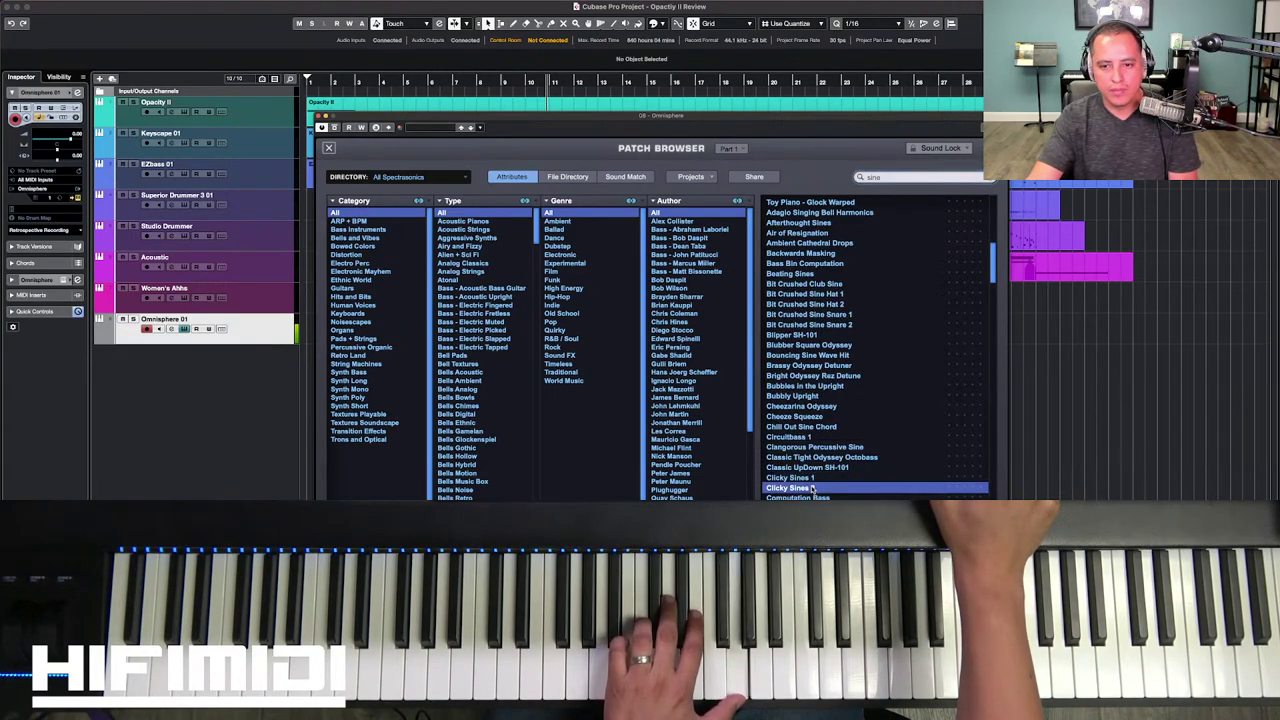
left_click(810, 497)
scroll(812, 492, "down", 2)
left_click(812, 488)
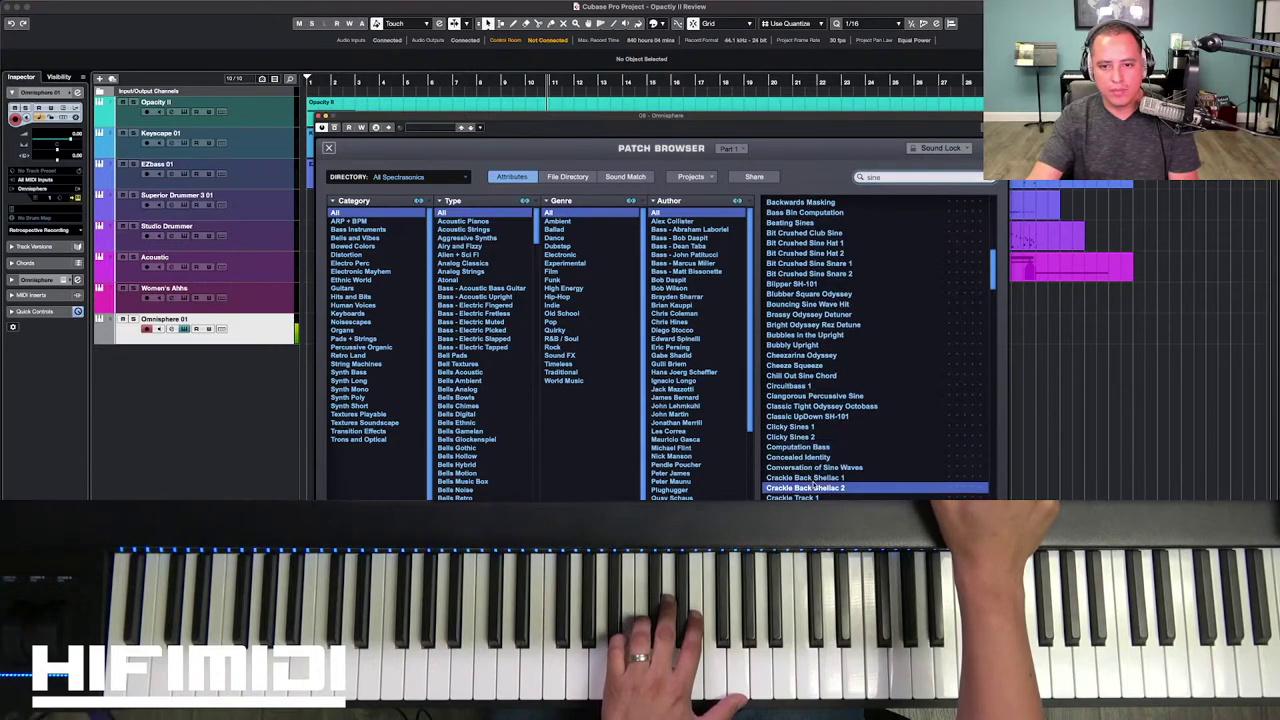
scroll(812, 488, "down", 1)
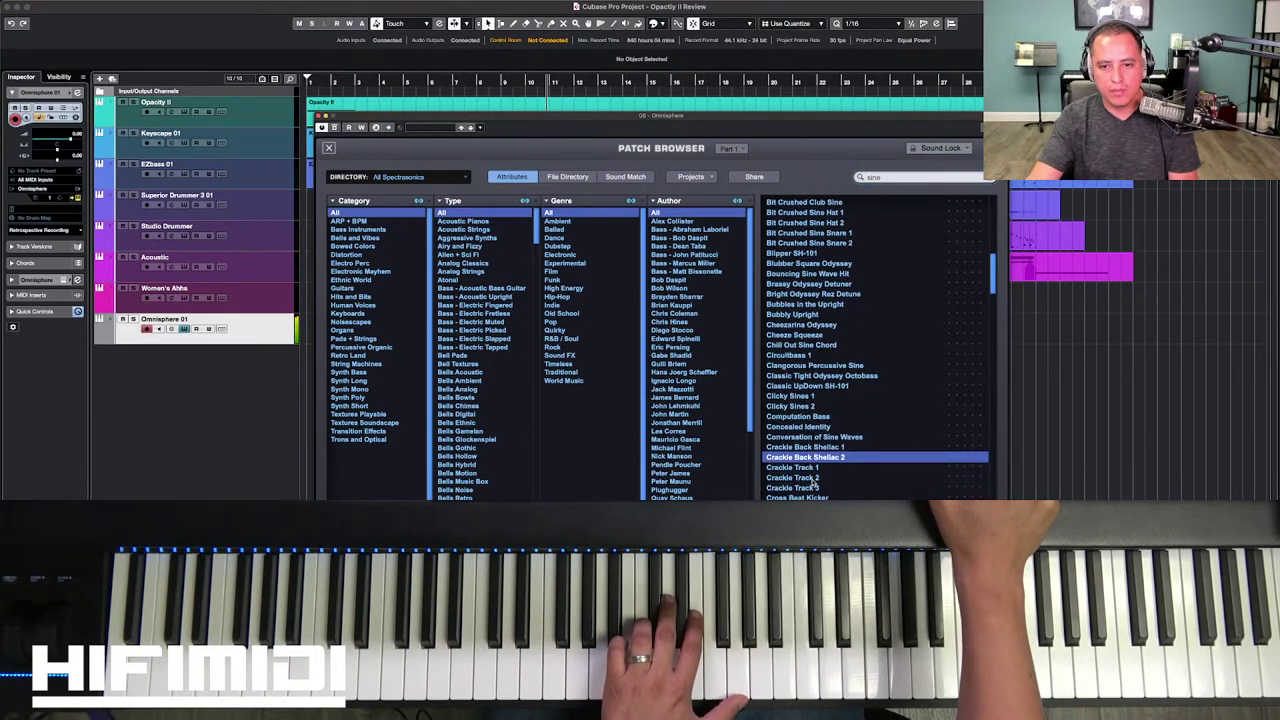
Step: Search the patches for "falling" and audition Magic Spell Falling Piano, TR-Mercury Falling and Waterfall of Broken Metals
double_click(876, 176)
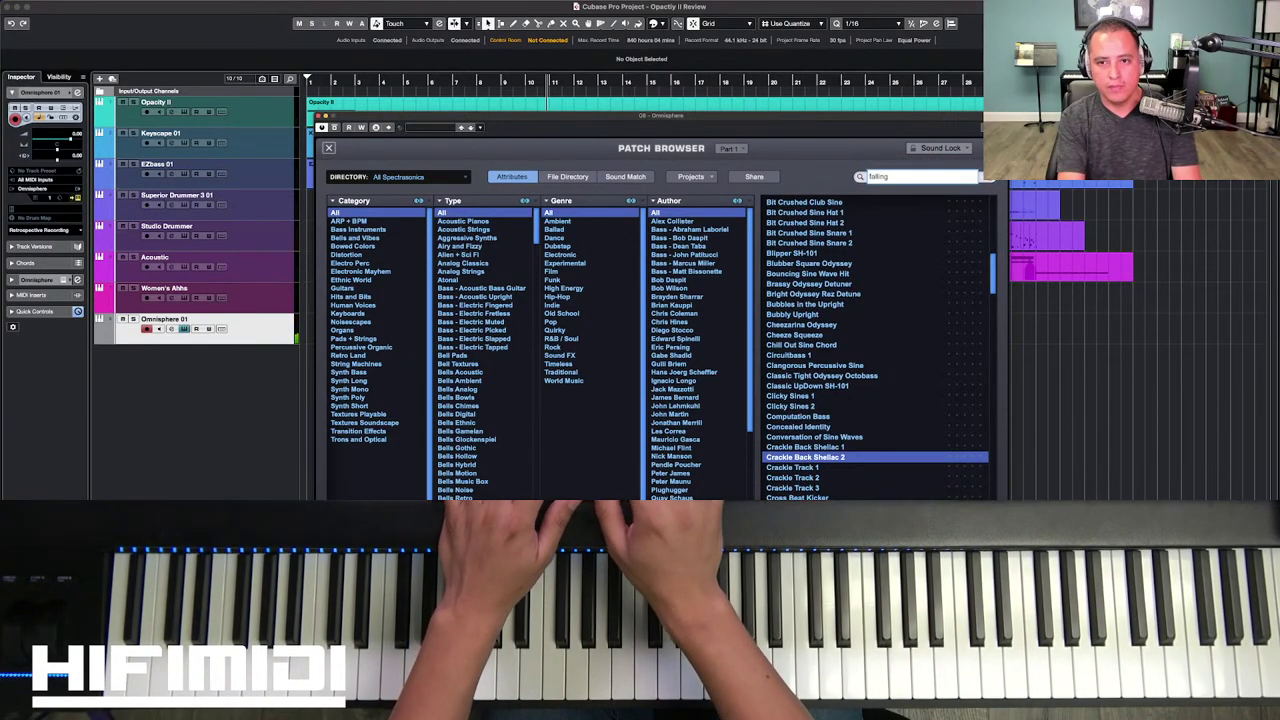
type("falling")
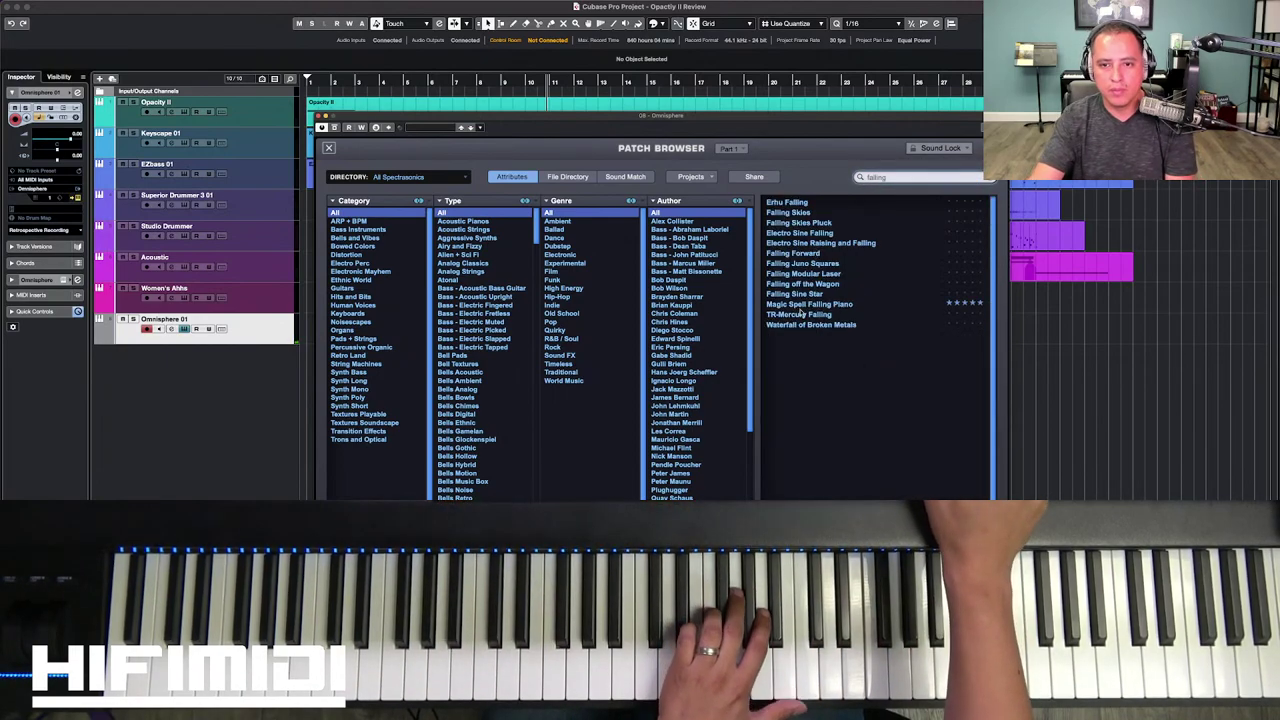
left_click(803, 306)
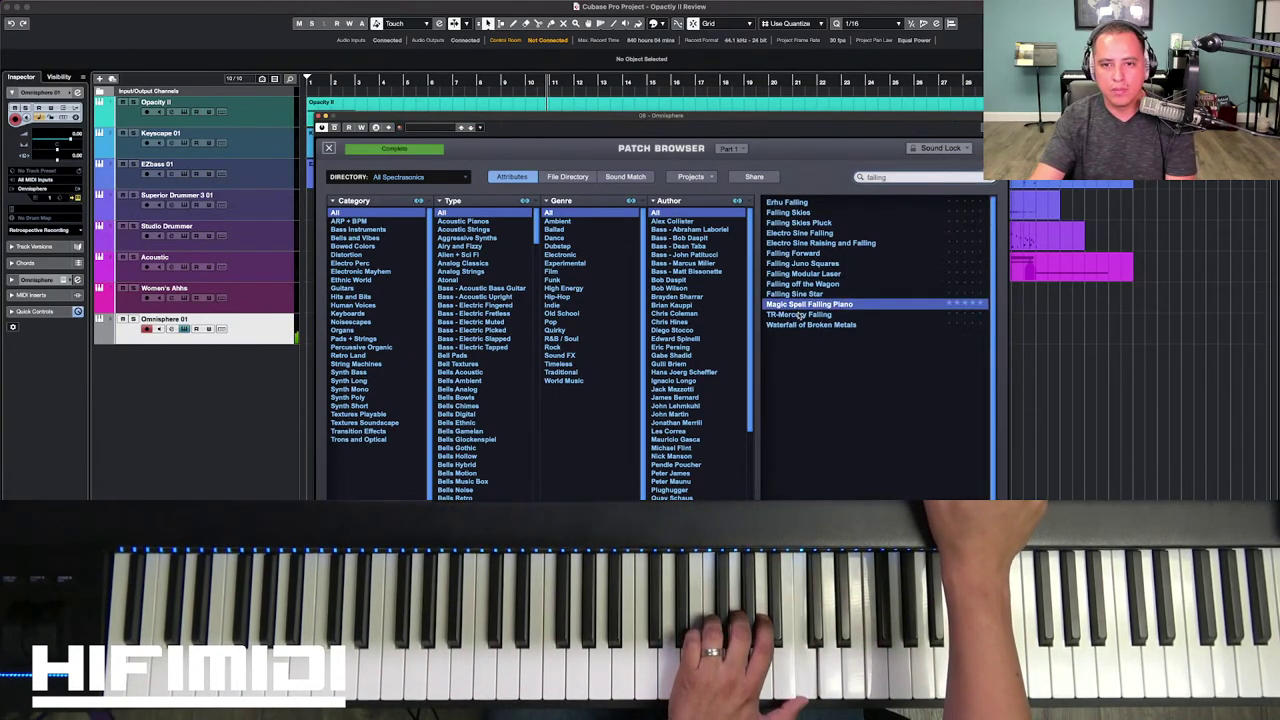
left_click(800, 315)
left_click(798, 325)
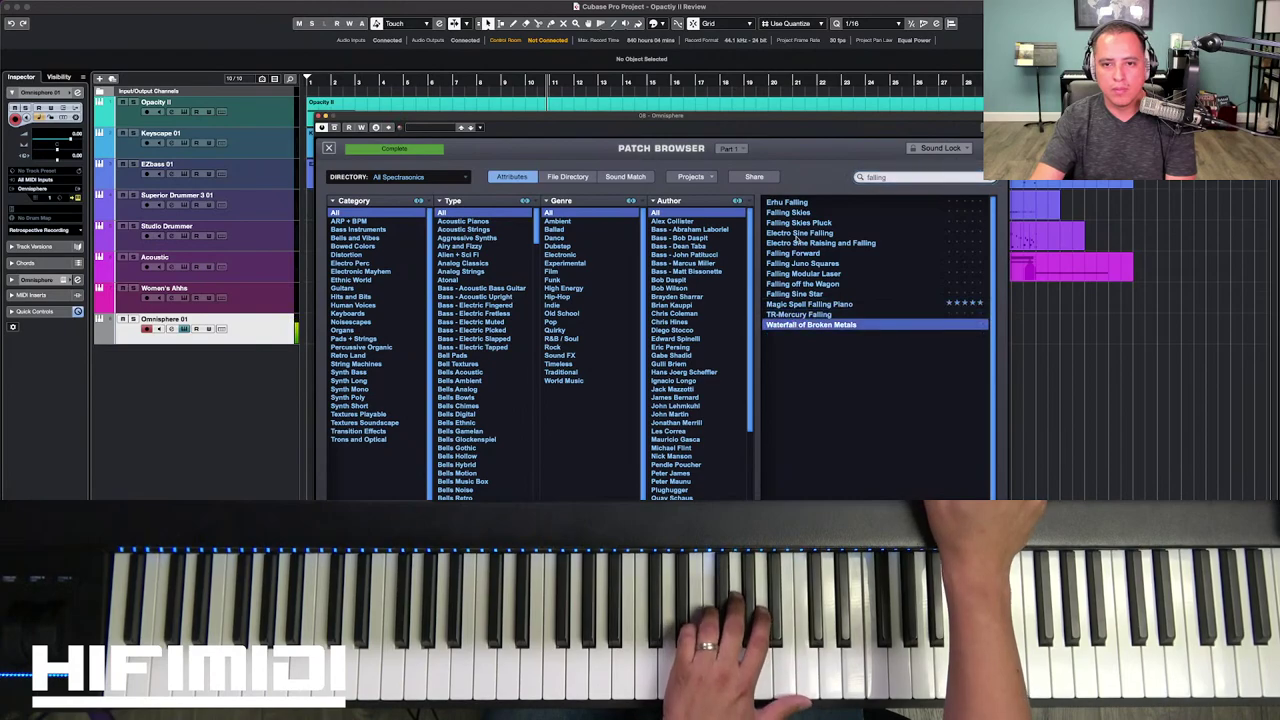
Step: Audition the falling patches from Erhu Falling and Falling Skies through Electro Sine Raising and Falling to Falling Sine Star
left_click(797, 204)
left_click(797, 213)
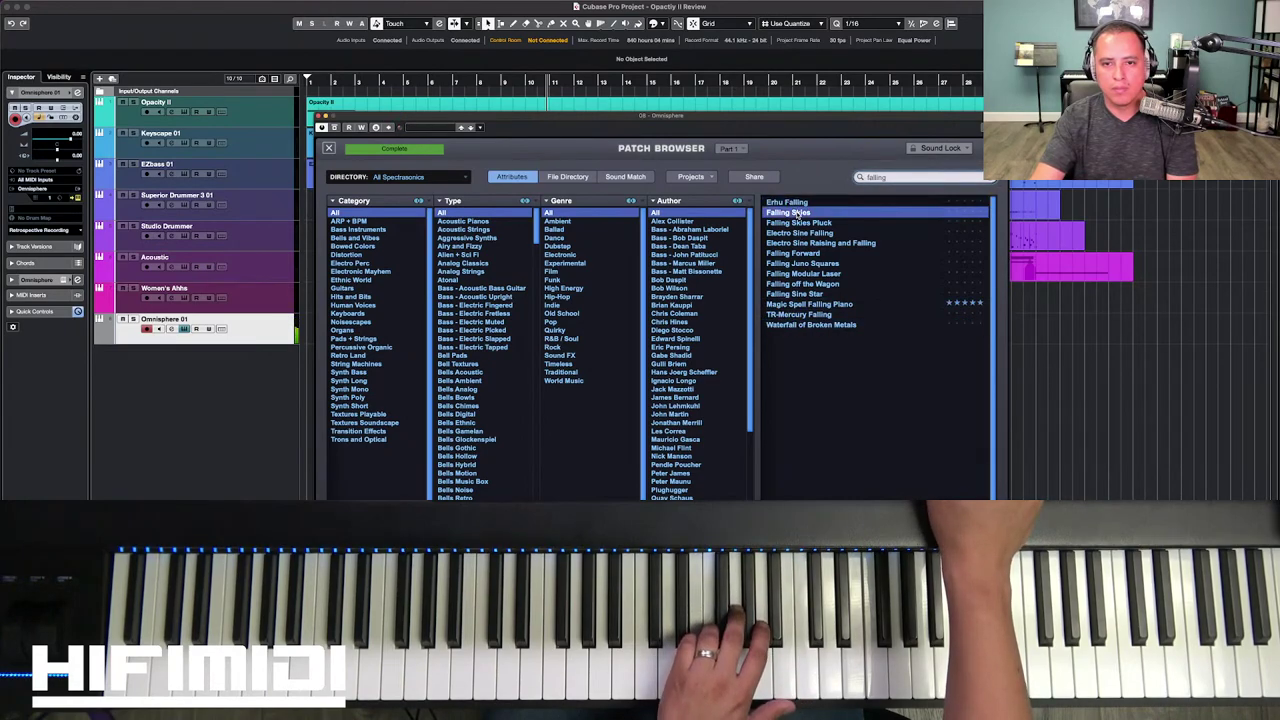
left_click(803, 232)
left_click(800, 223)
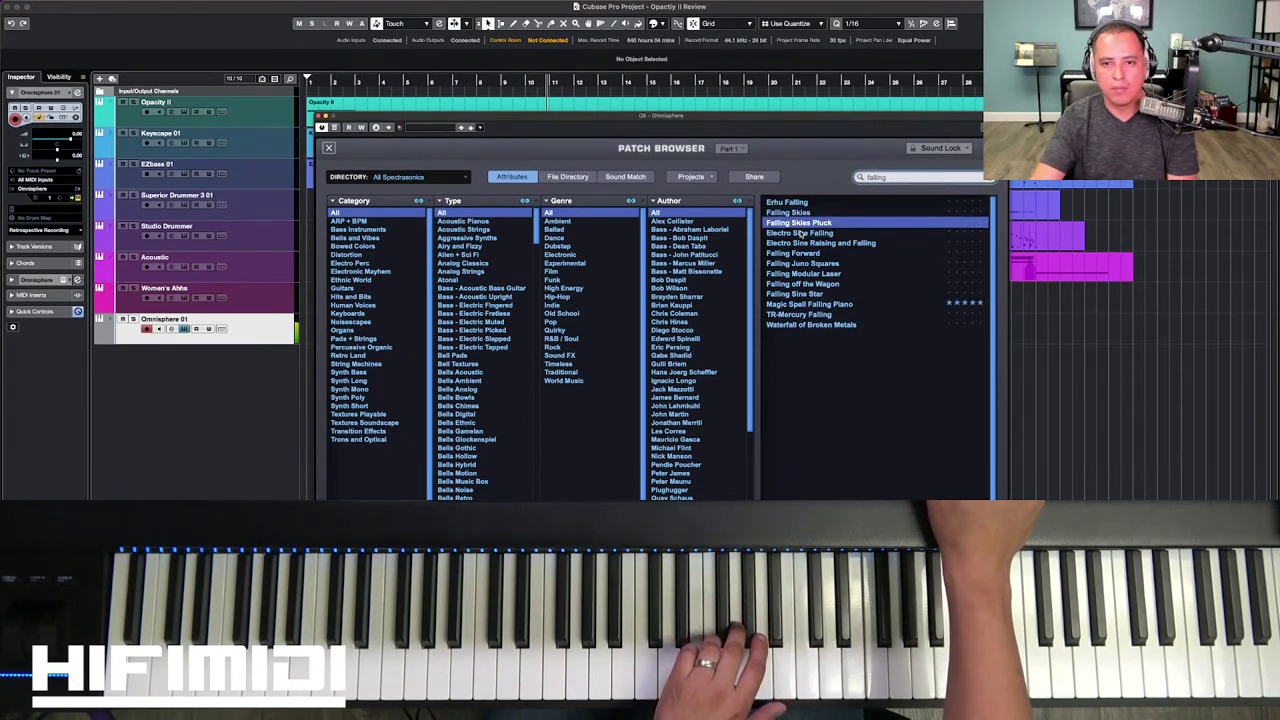
left_click(801, 243)
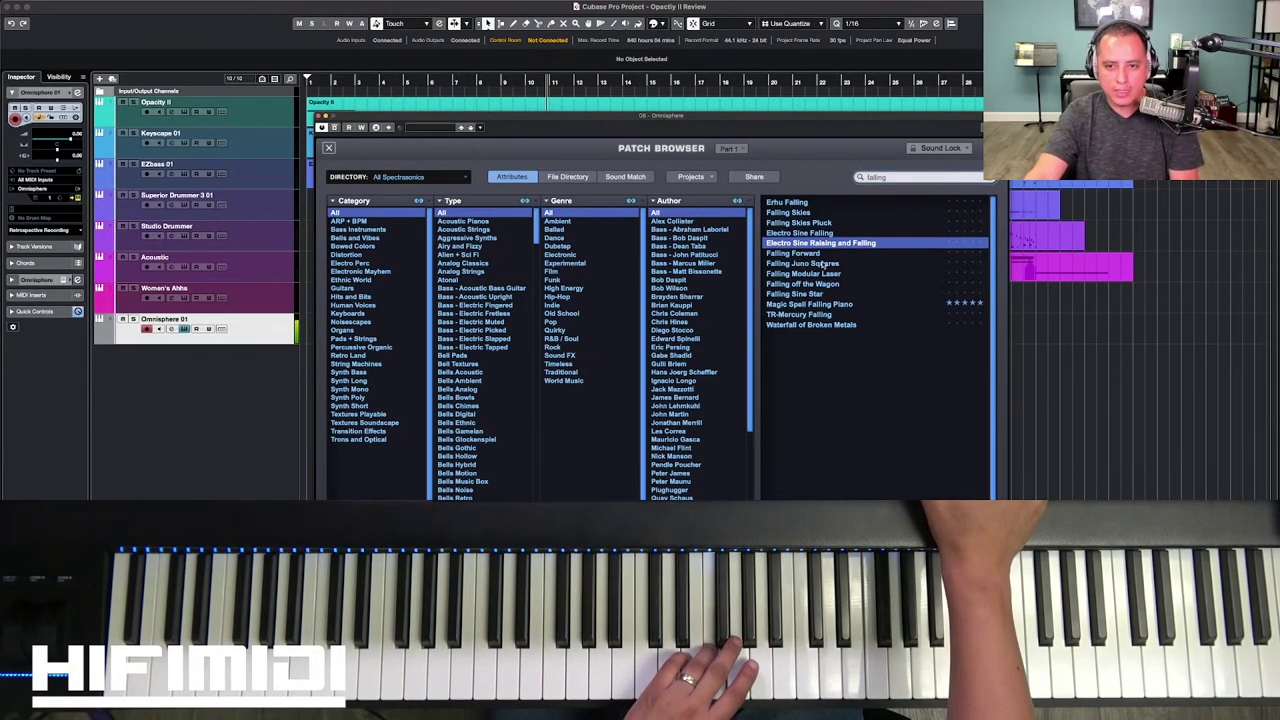
left_click(822, 263)
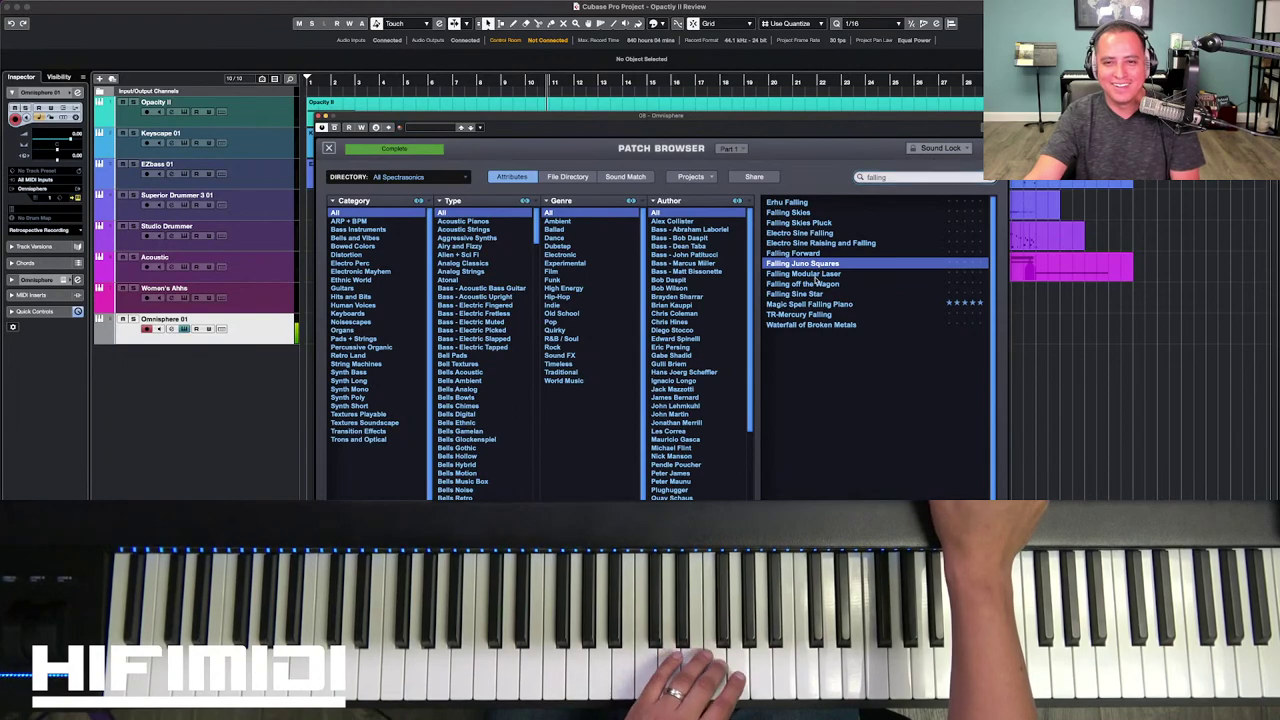
left_click(815, 284)
left_click(810, 294)
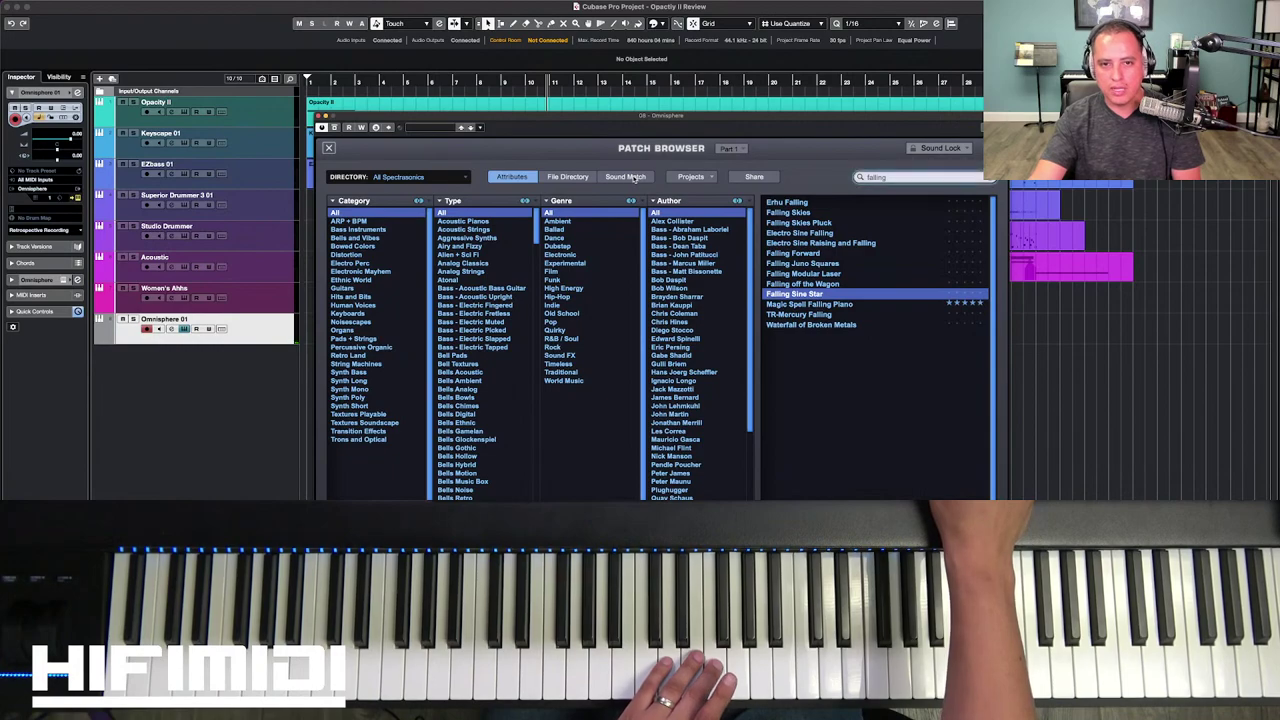
Step: Show the Sound Match results for Falling Sine Star and audition them from Falling Modular Laser to TR-Mercury Falling
left_click(634, 177)
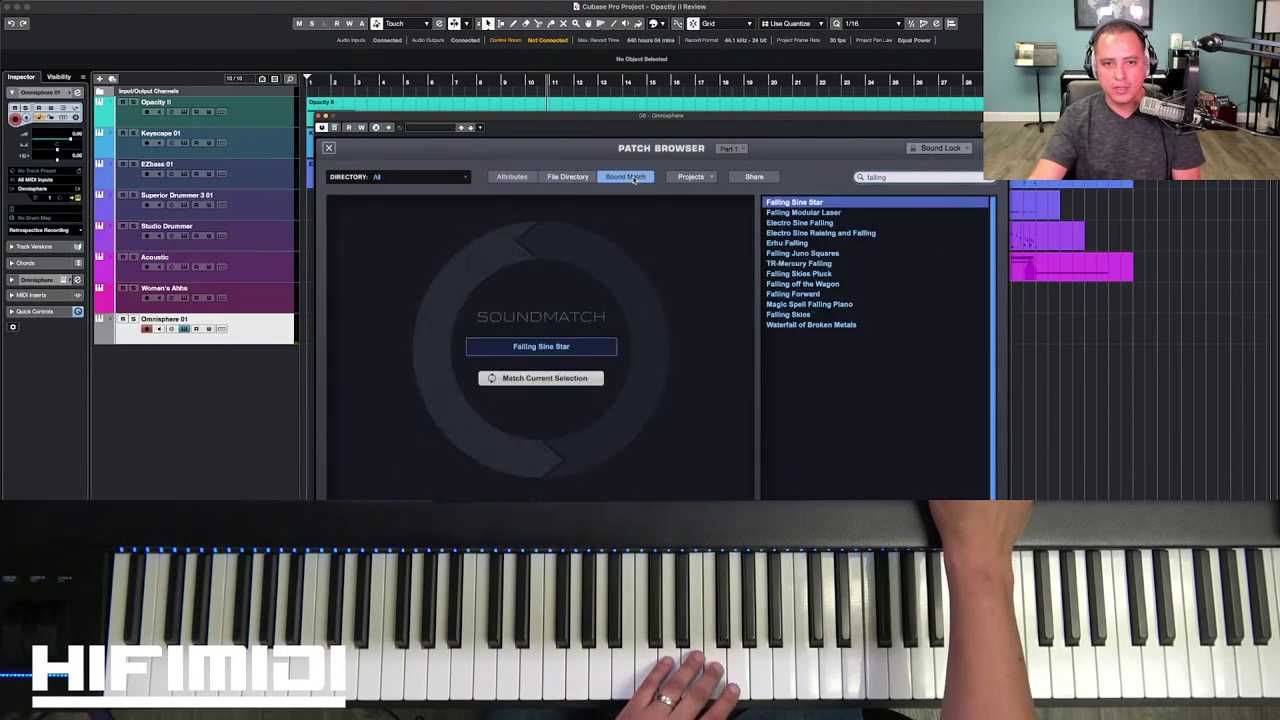
left_click(835, 213)
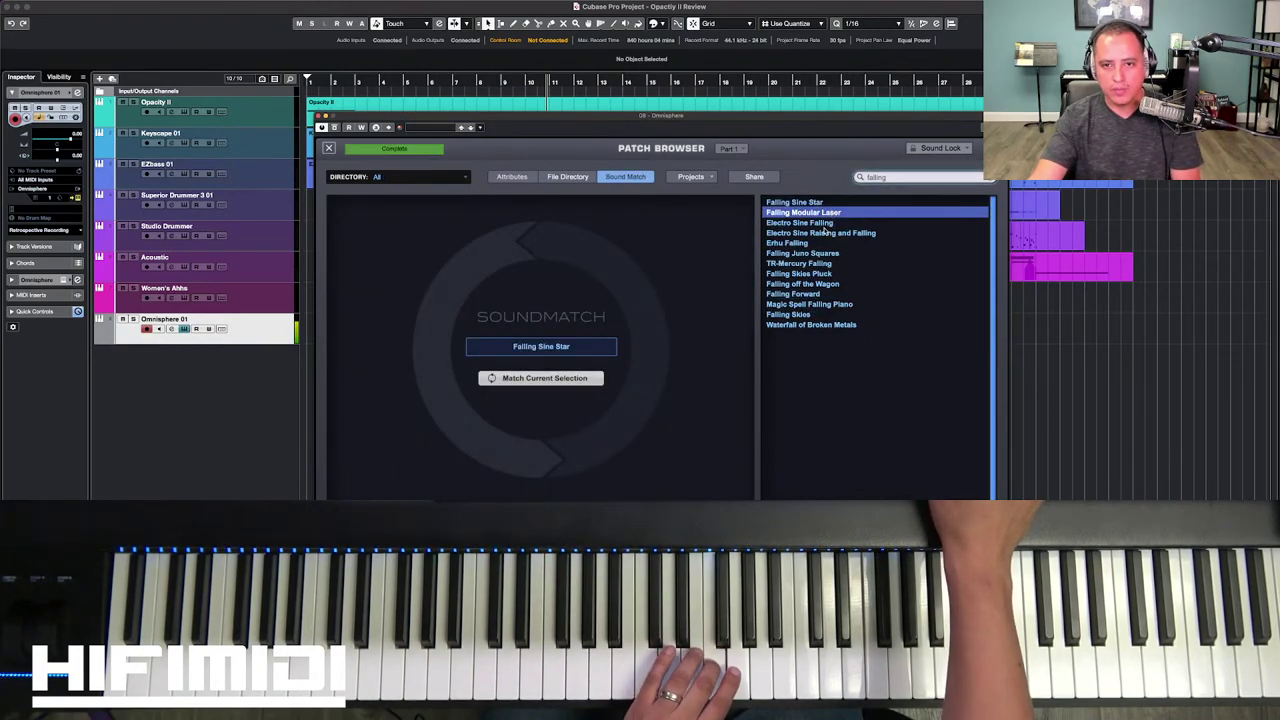
left_click(825, 234)
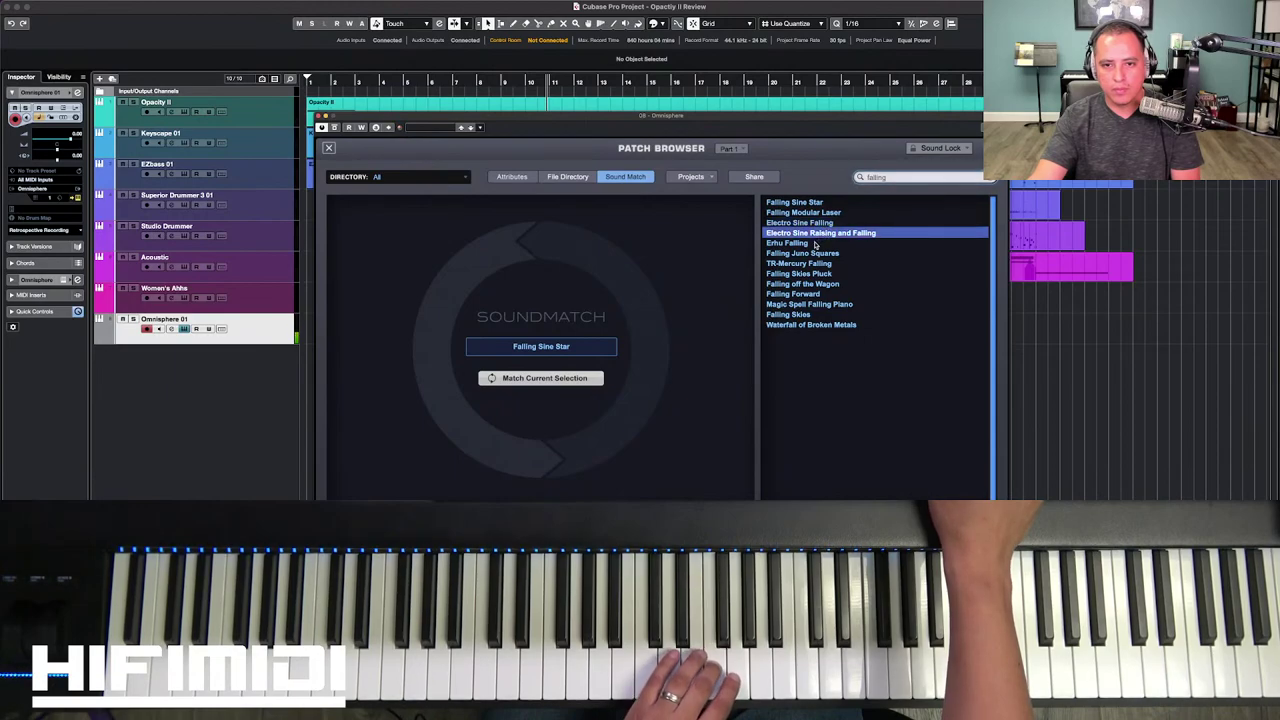
left_click(815, 244)
left_click(816, 254)
left_click(815, 264)
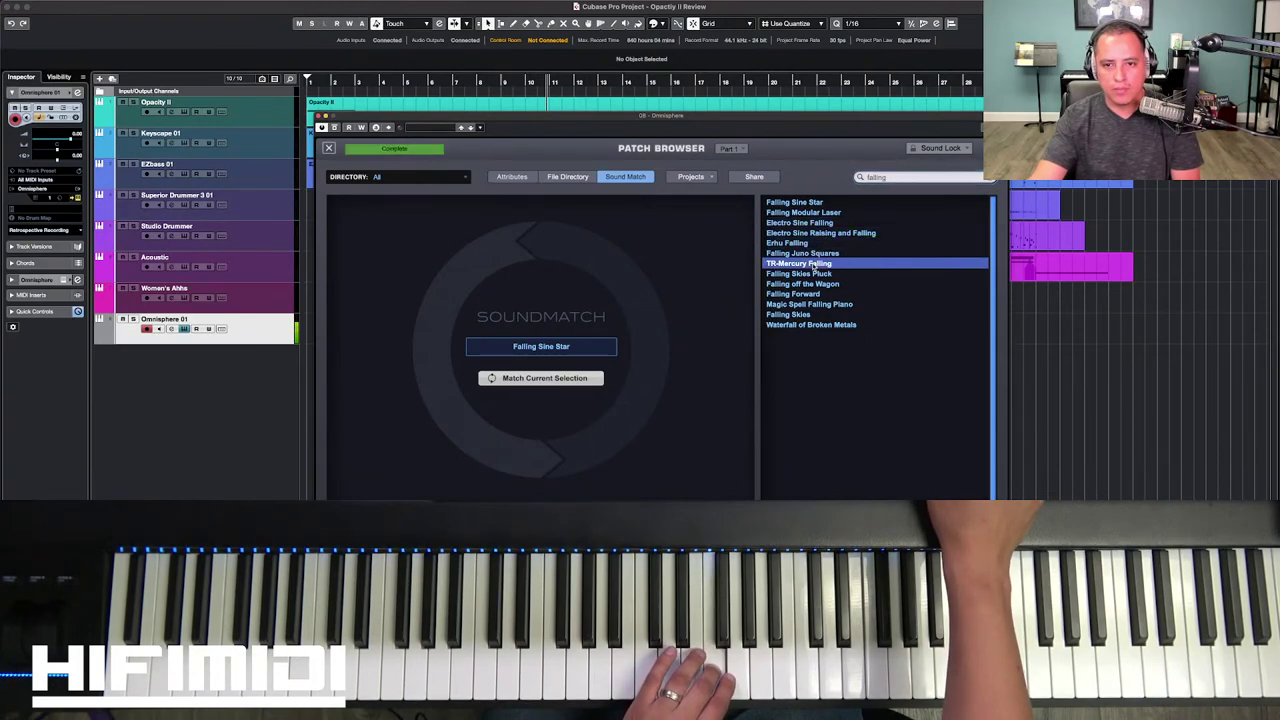
Step: Audition the remaining sound-matched patches from Falling Skies Pluck to Waterfall of Broken Metals
left_click(812, 274)
left_click(810, 284)
left_click(806, 294)
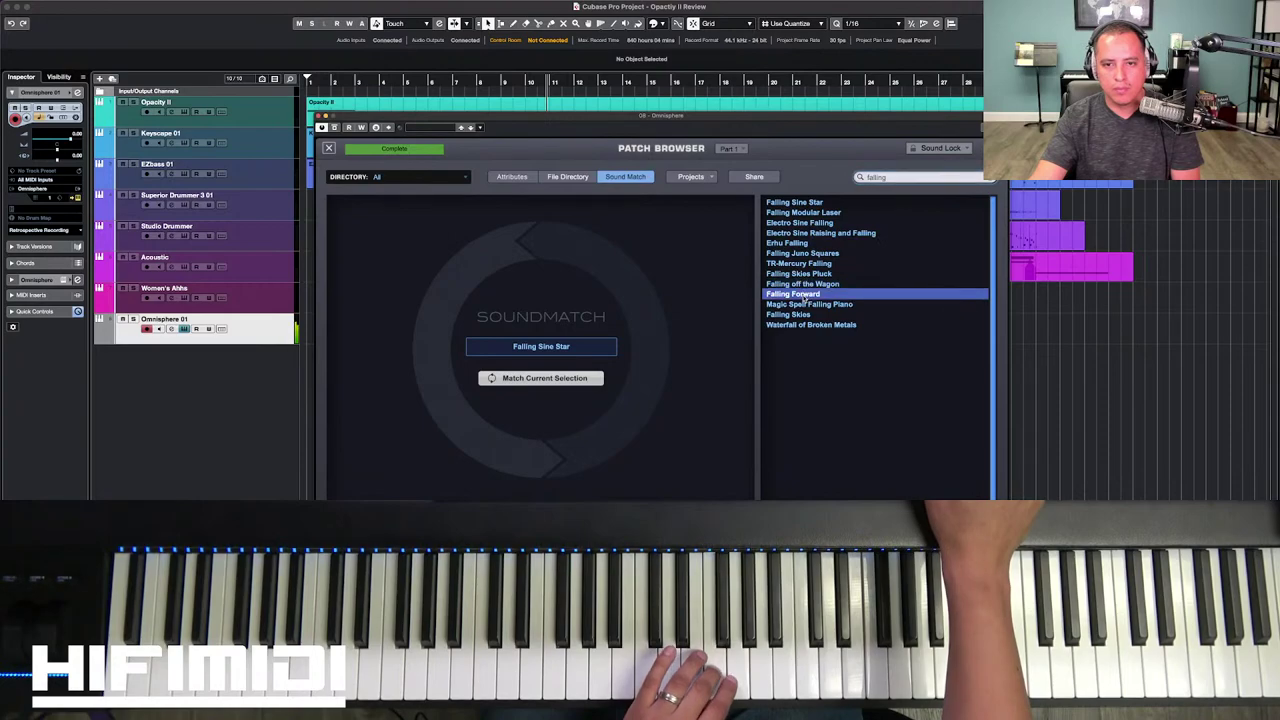
left_click(803, 305)
left_click(802, 314)
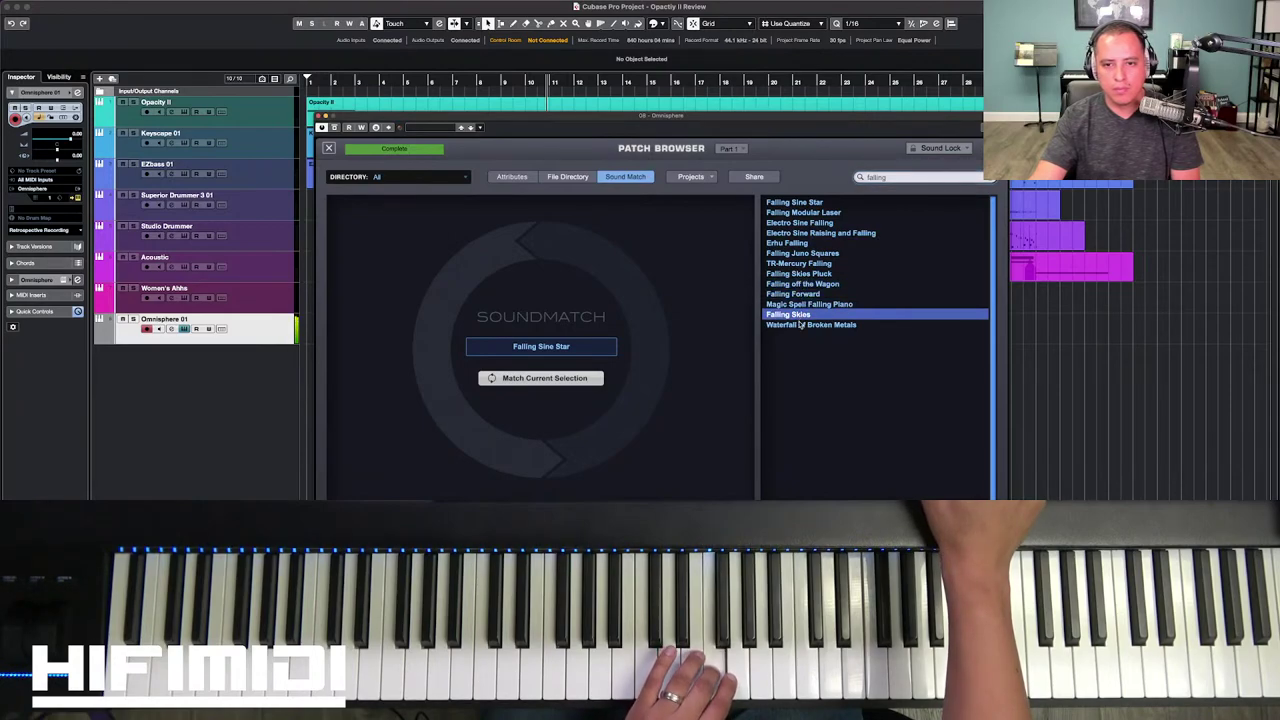
left_click(799, 325)
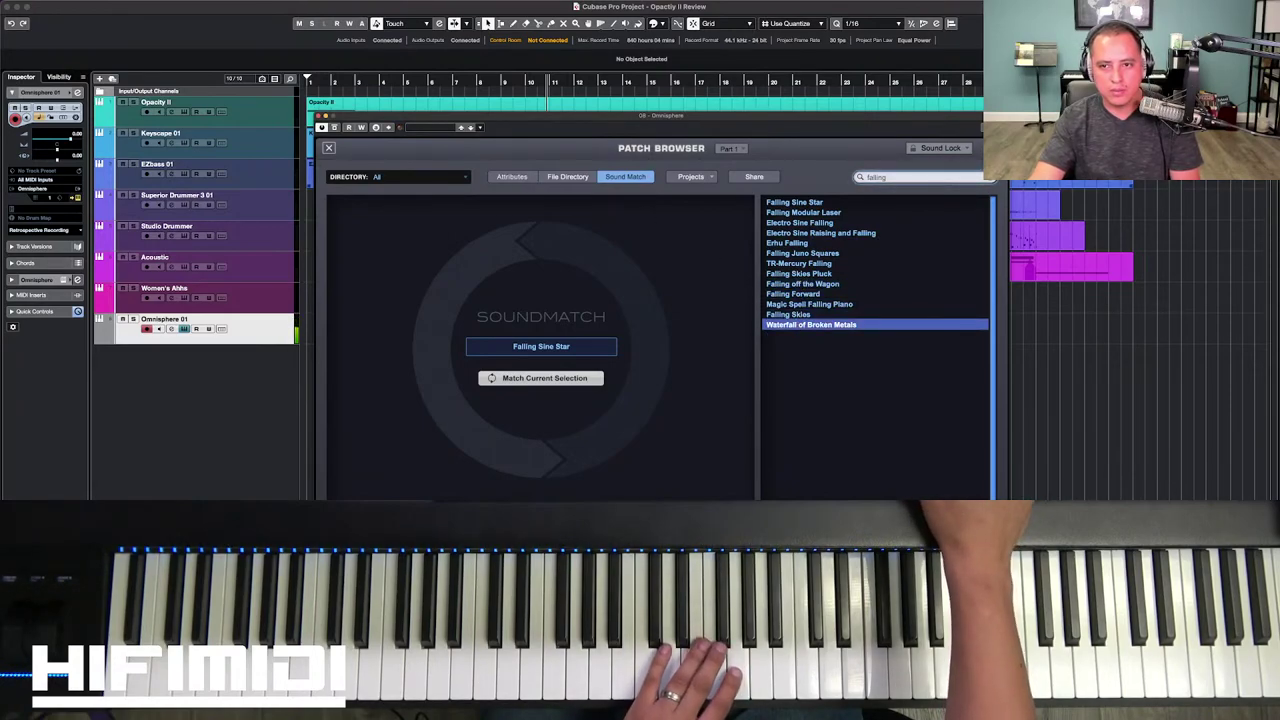
Step: Clear the patch search, return to browsing by attributes and audition patches from Watertank Feedback to Waveshaped Lead
left_click(993, 177)
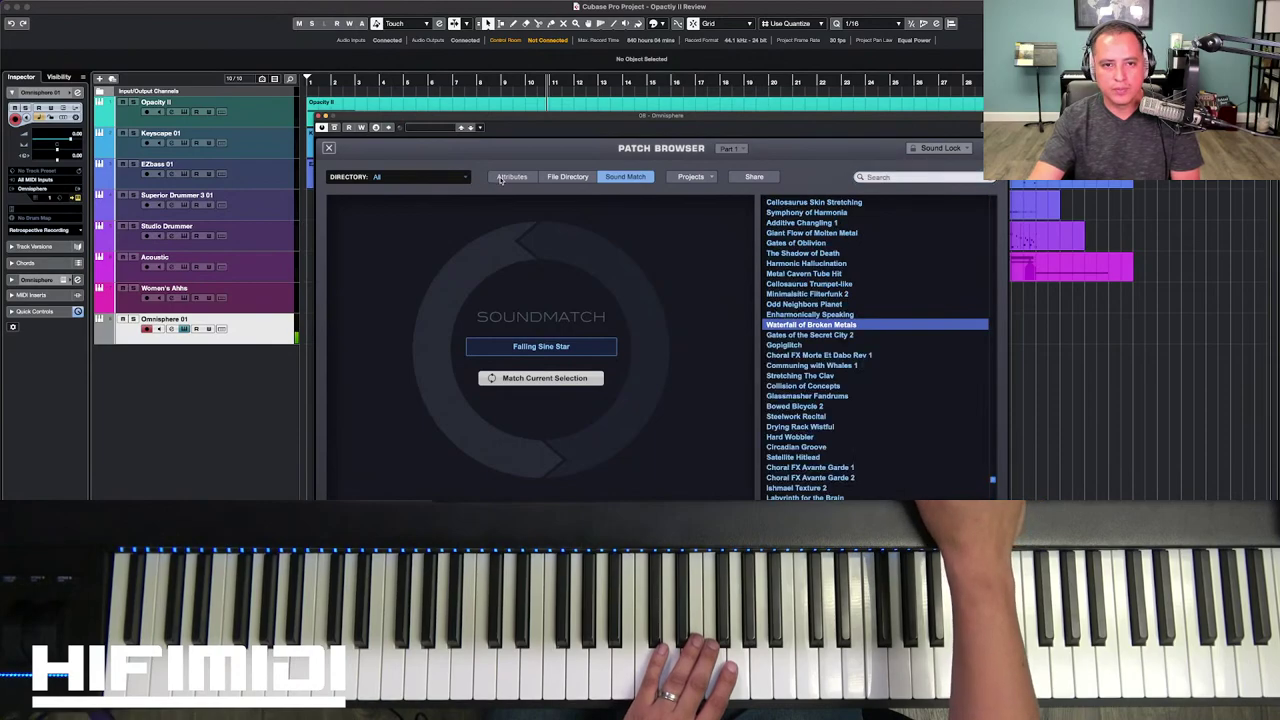
left_click(511, 177)
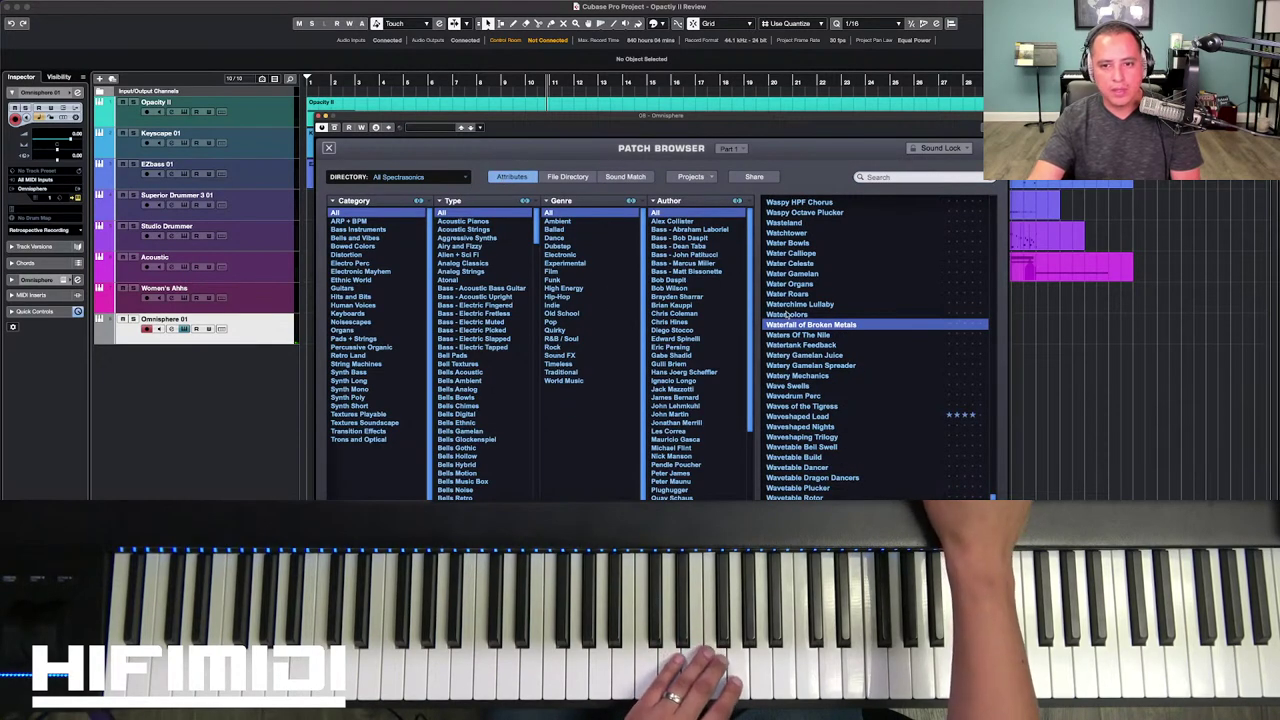
left_click(834, 338)
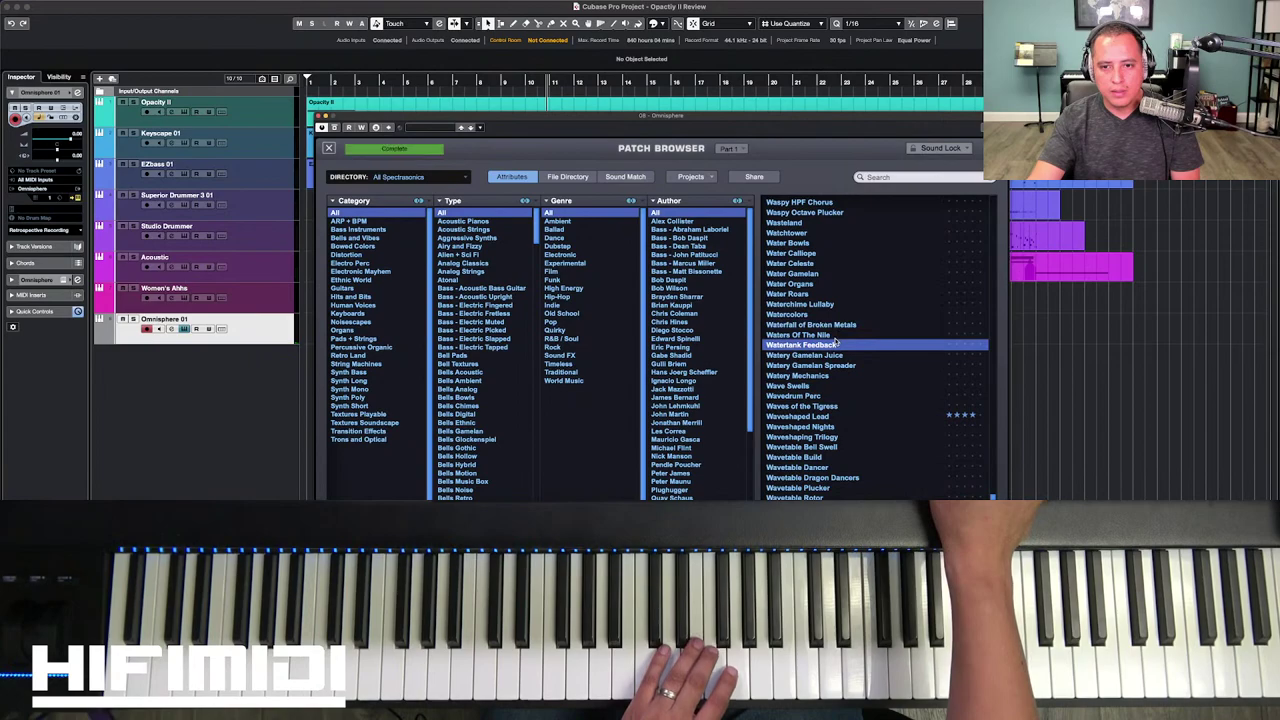
left_click(845, 408)
left_click(843, 418)
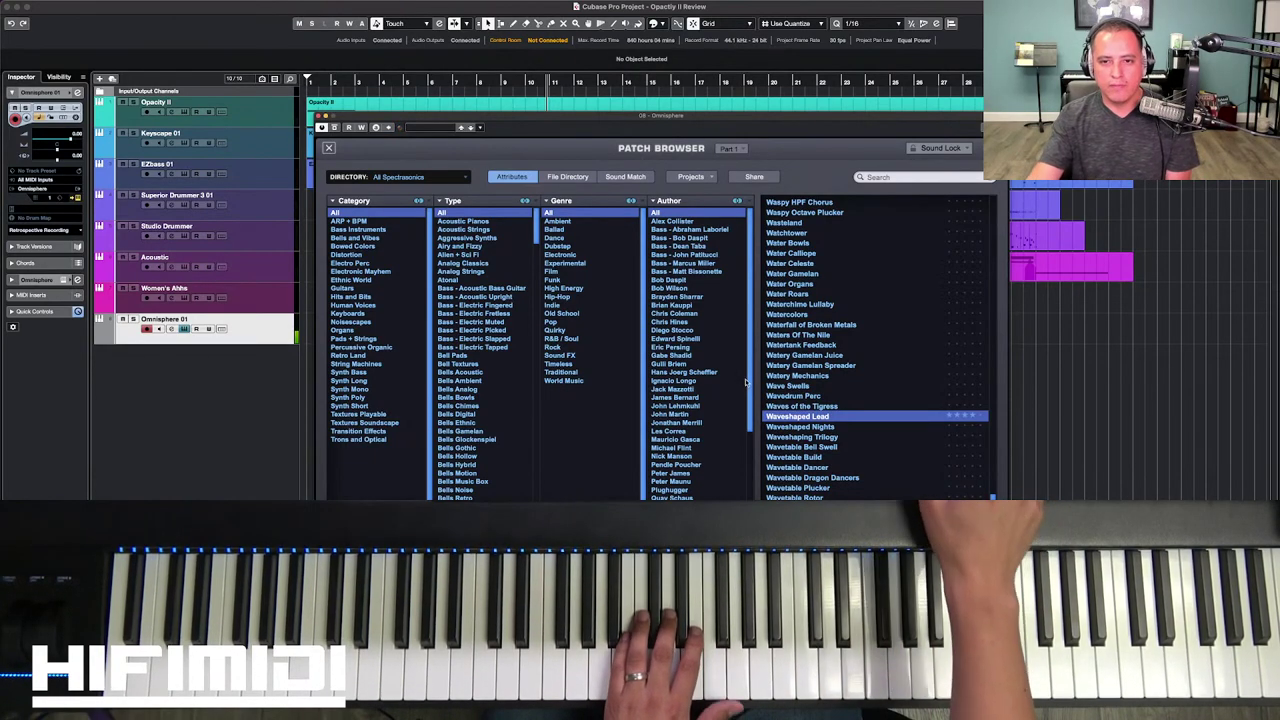
Step: Sort the patches by rating and audition the four-star ones from Richness to Spacing out the Sines
left_click(802, 213)
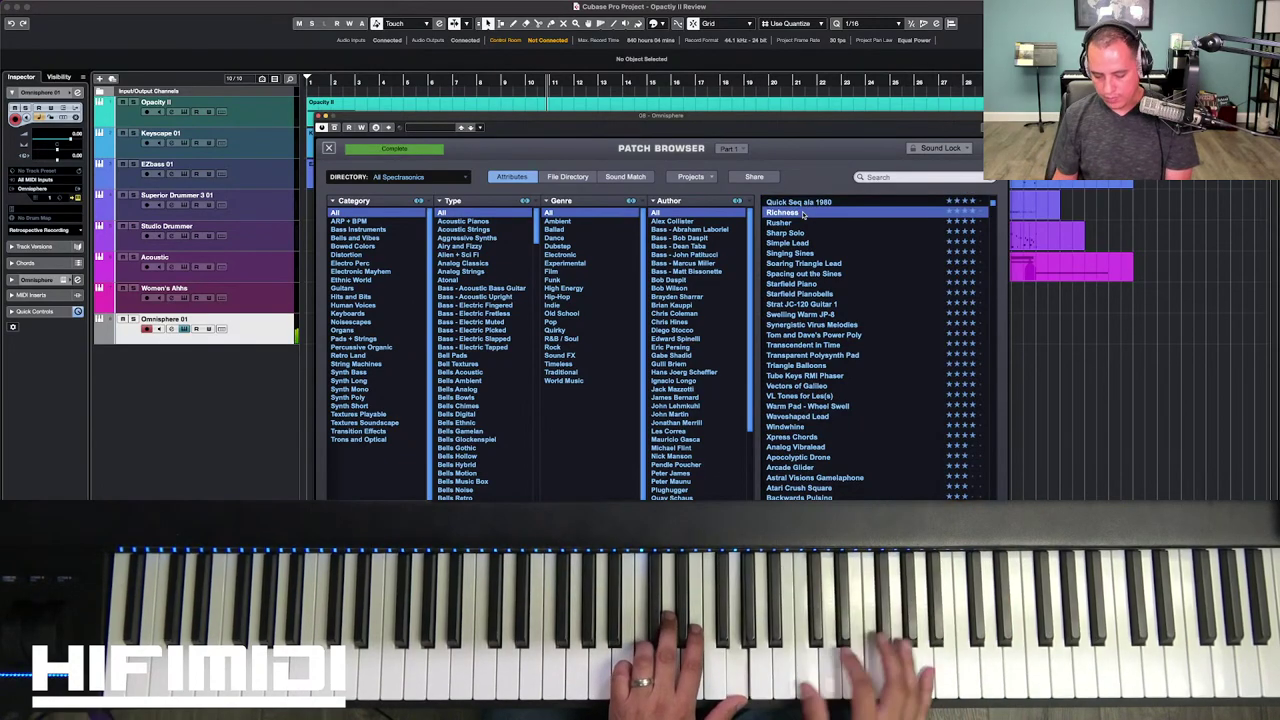
key("Down")
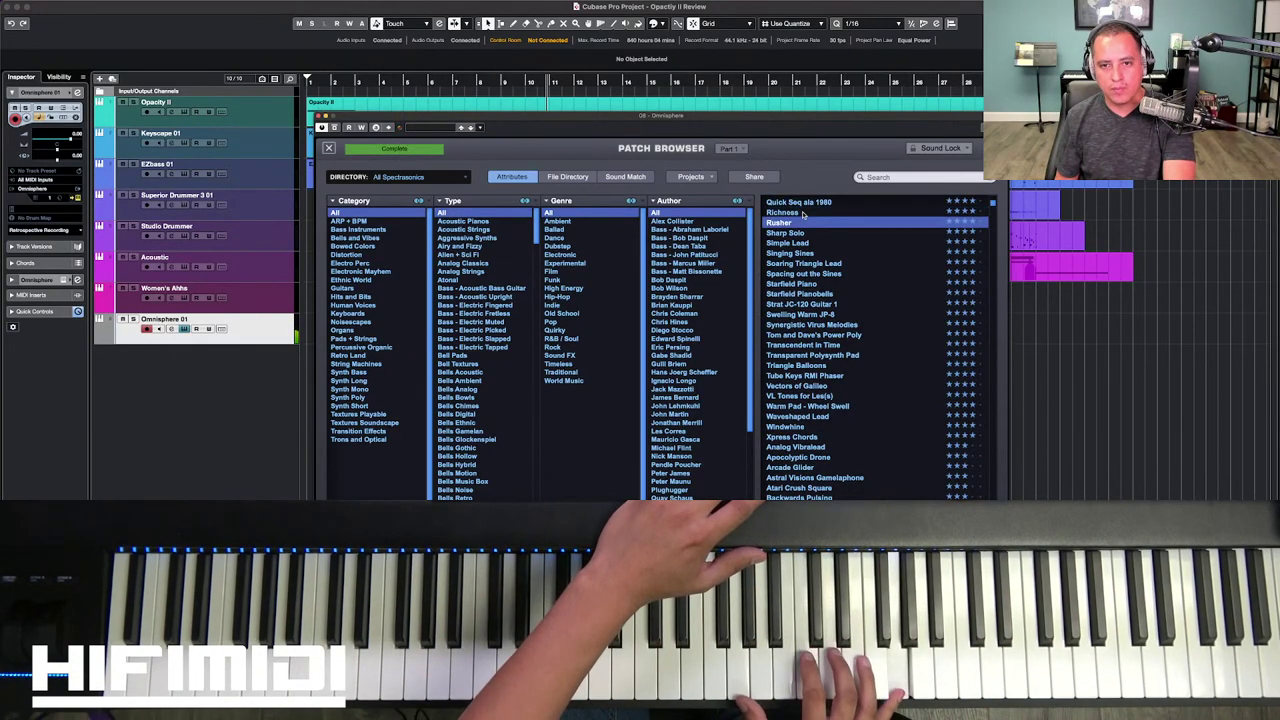
key("Down")
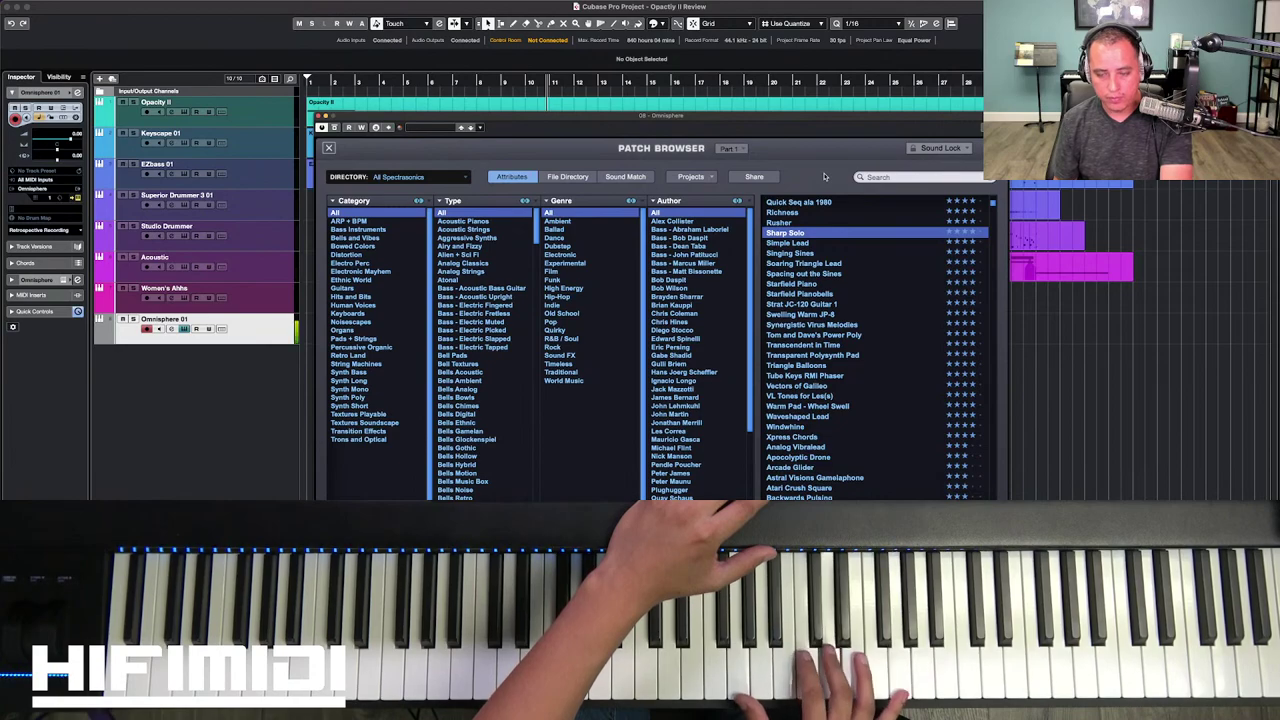
key("Down")
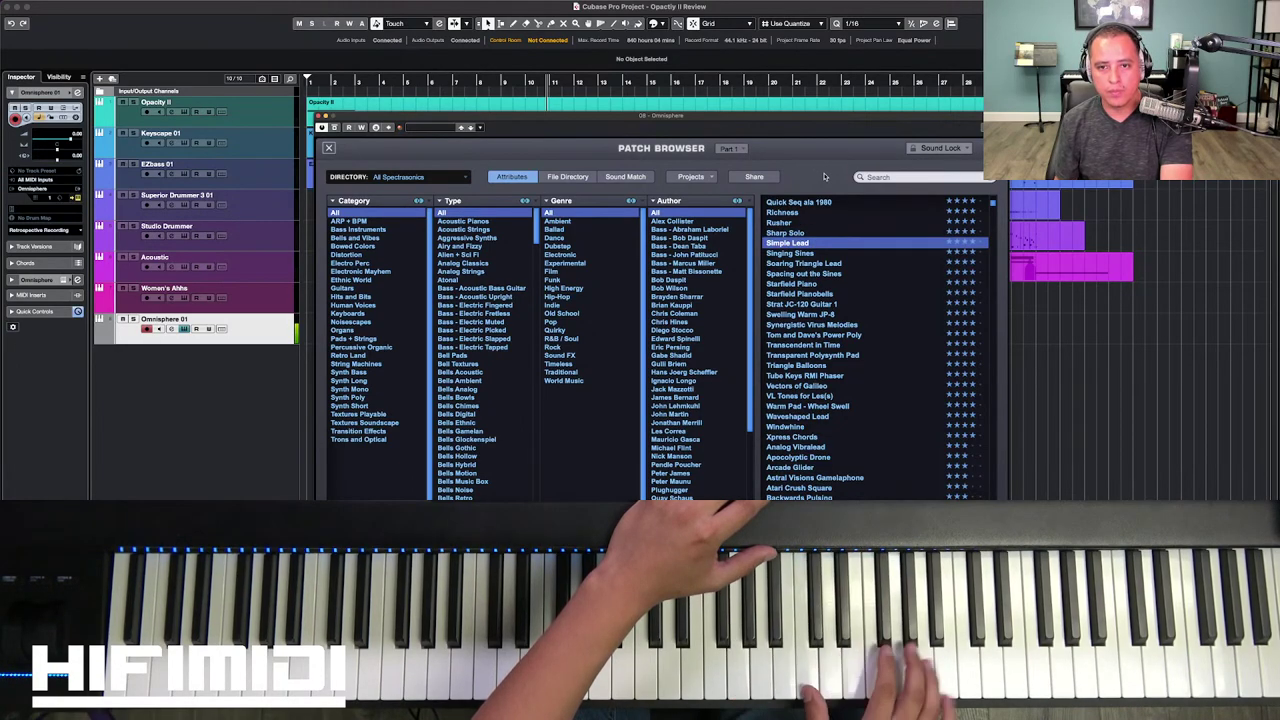
key("Down")
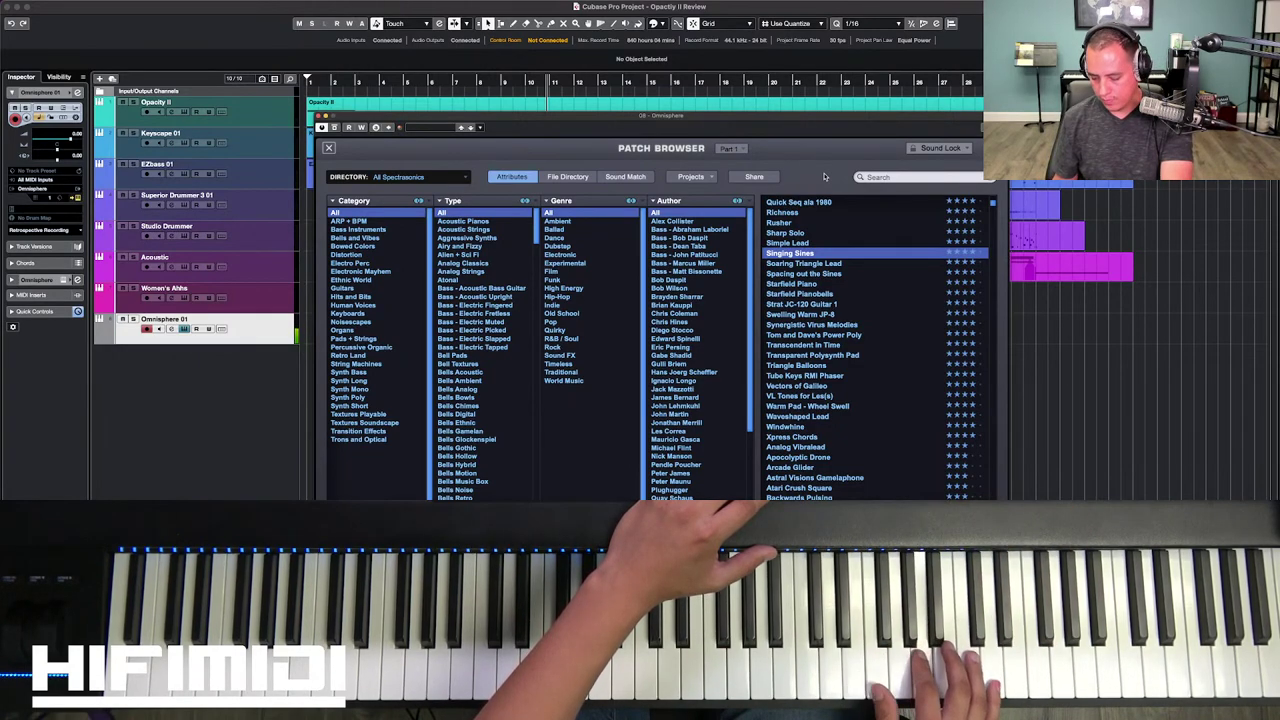
key("Down")
key("Down")
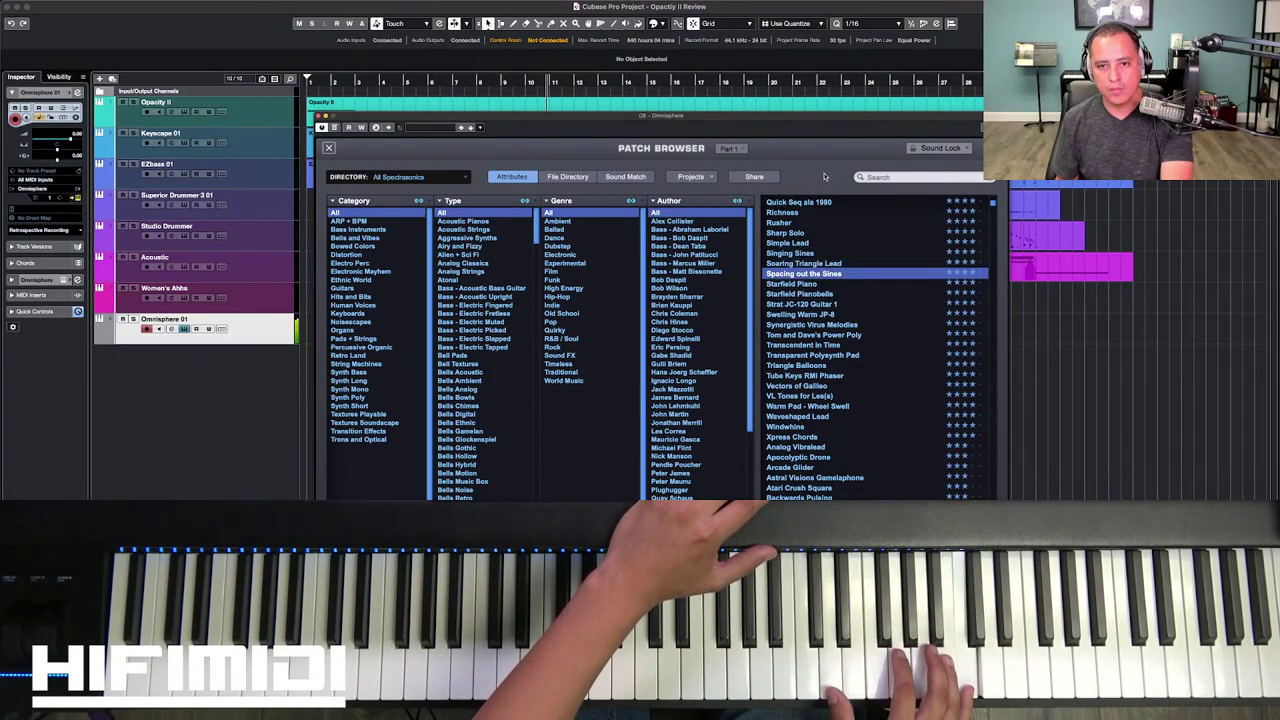
Step: Audition the four-star patches Starfield Piano, Starfield Pianobells, Strat JC-120 Guitar 1 and Swelling Warm JP-8
key("Down")
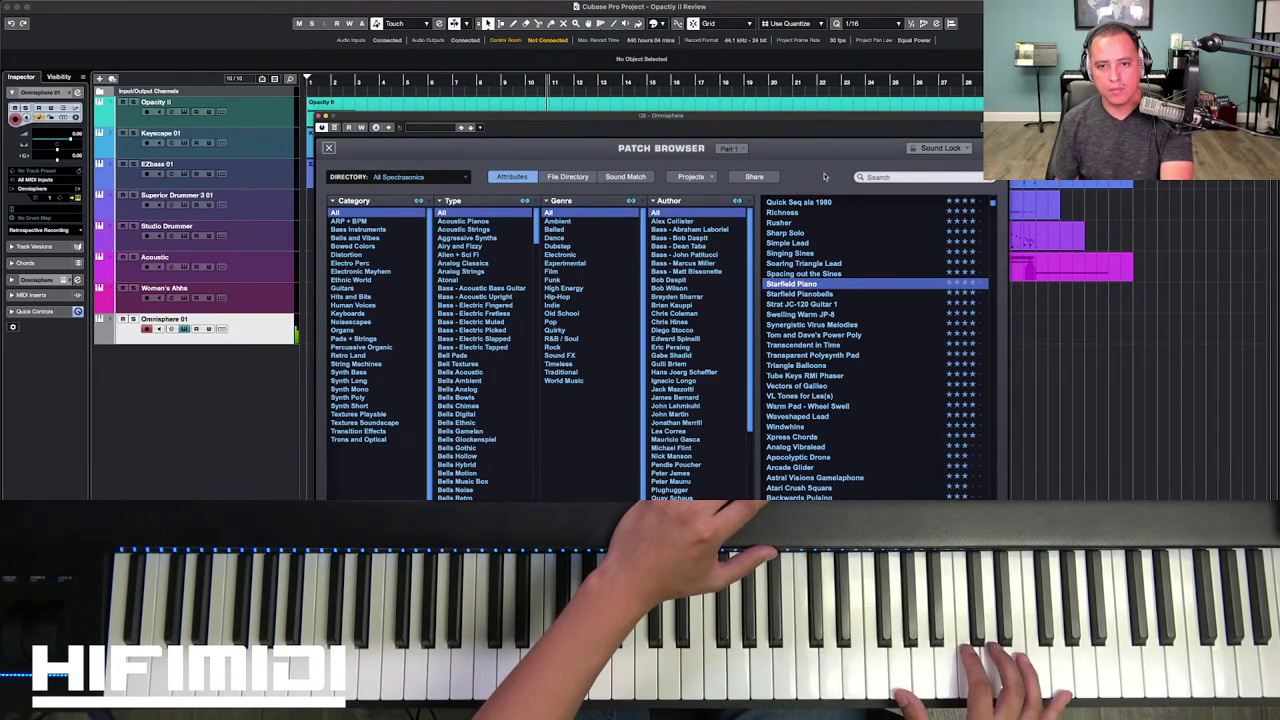
key("Down")
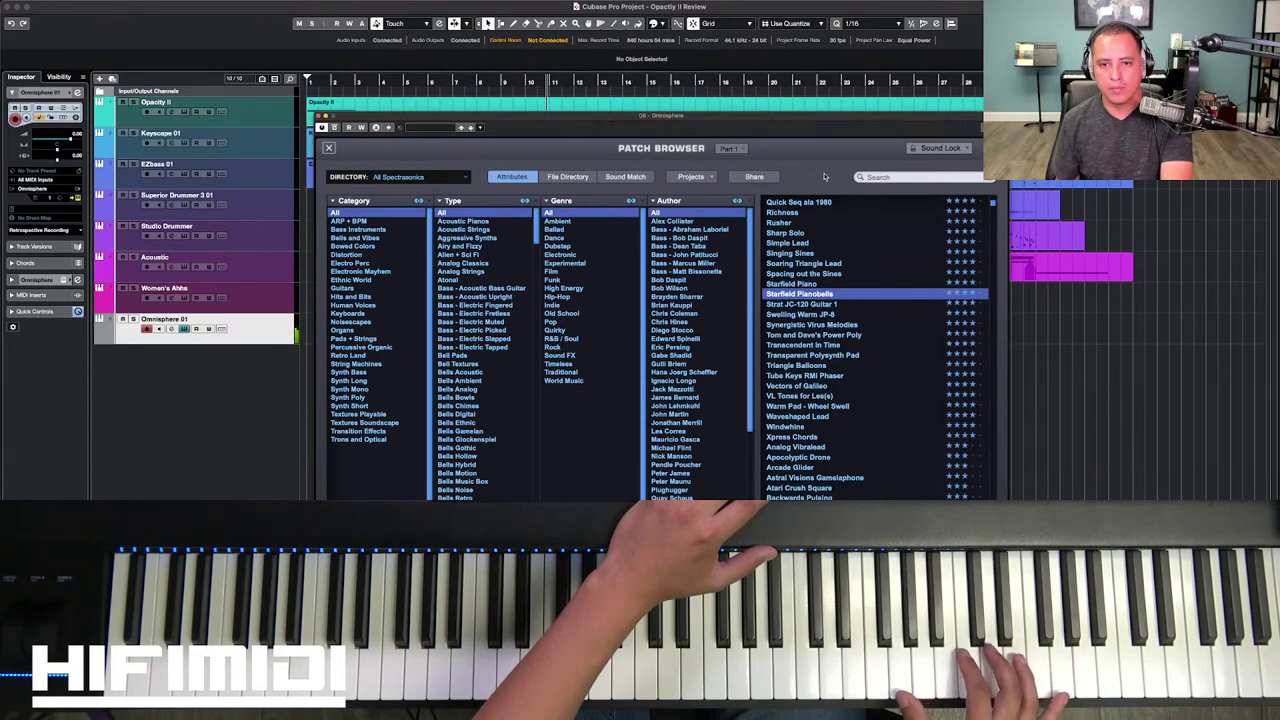
key("Down")
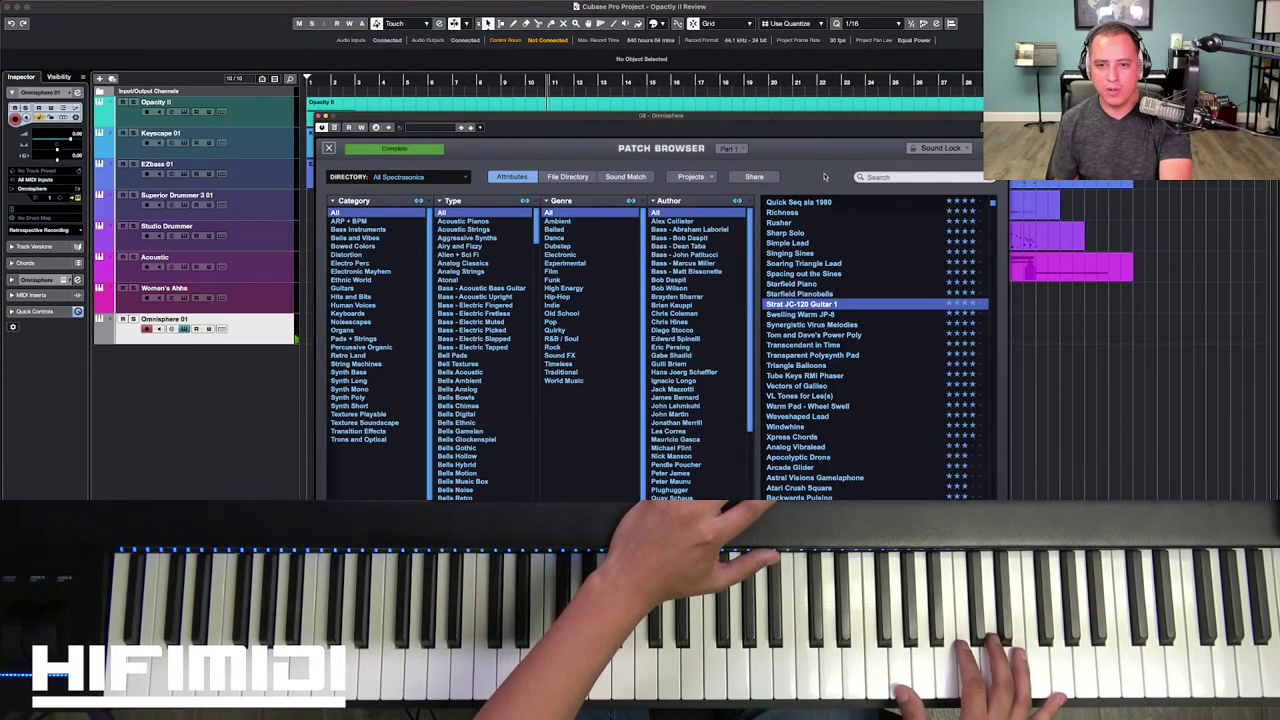
key("Down")
key("Down")
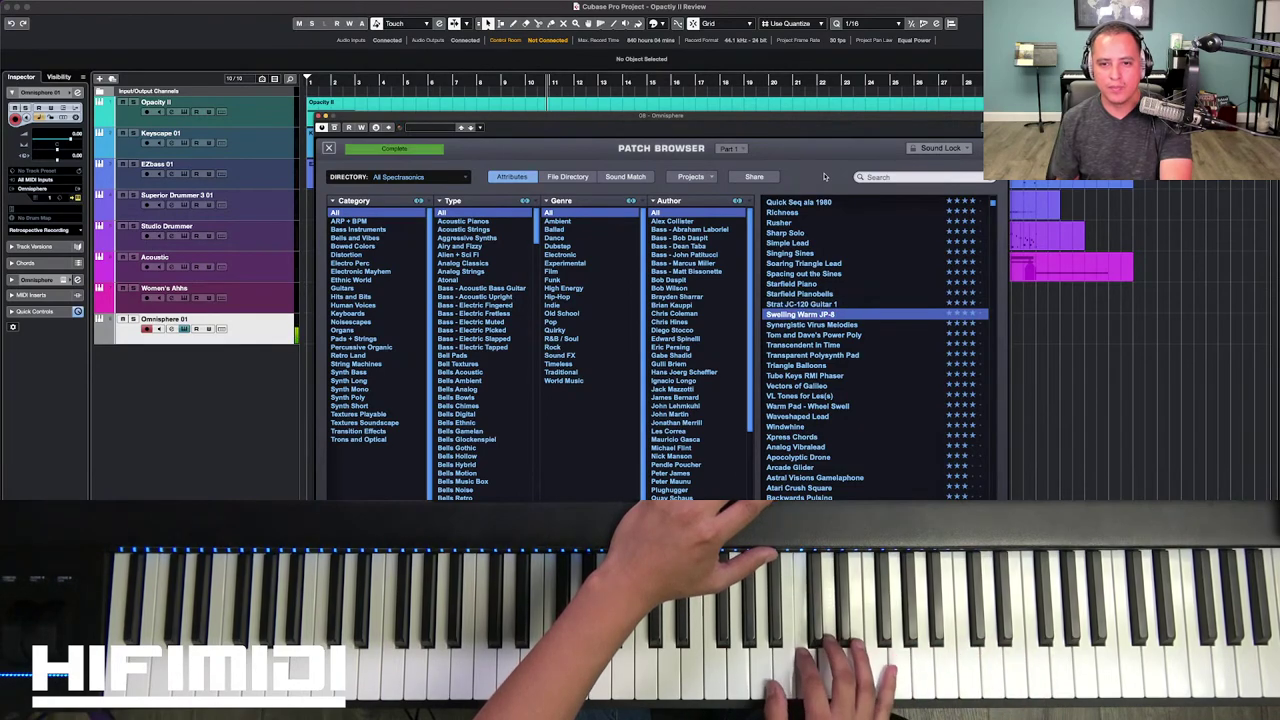
Step: Audition the remaining four-star patches from Synergistic Virus Melodies to Xpress Chords
key("Down")
key("Down")
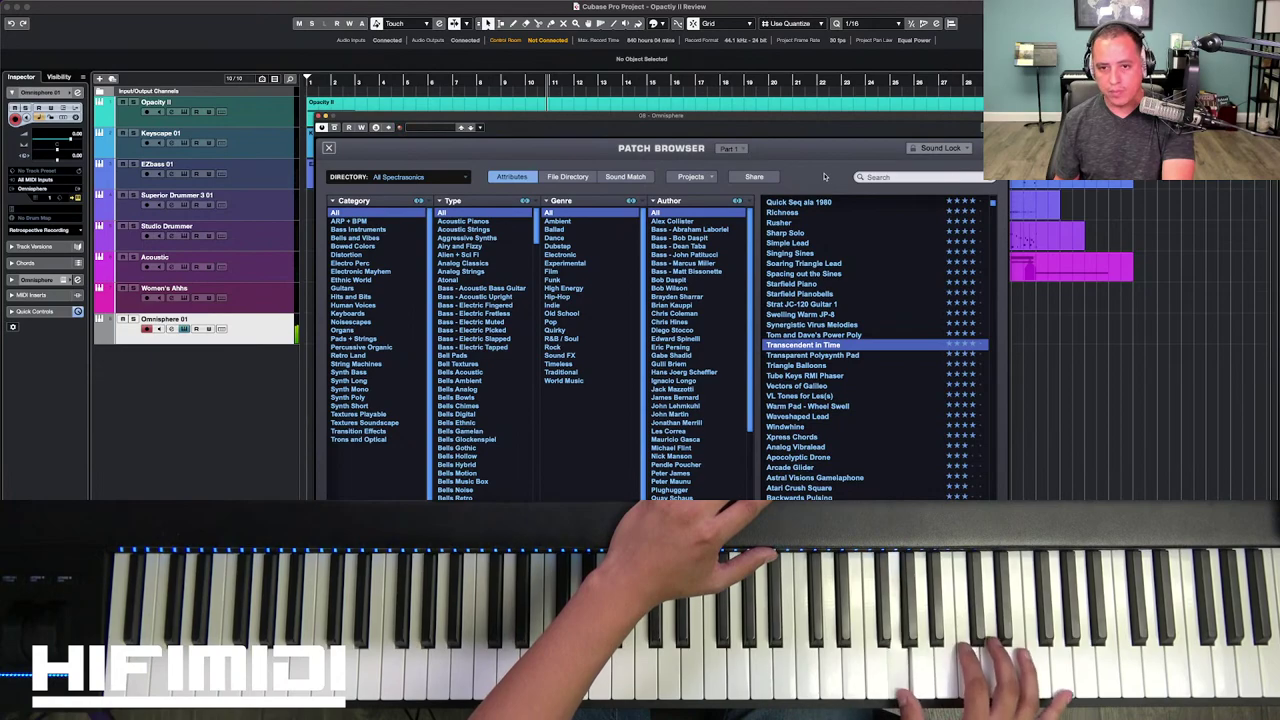
key("Down")
key("Down")
key("Down")
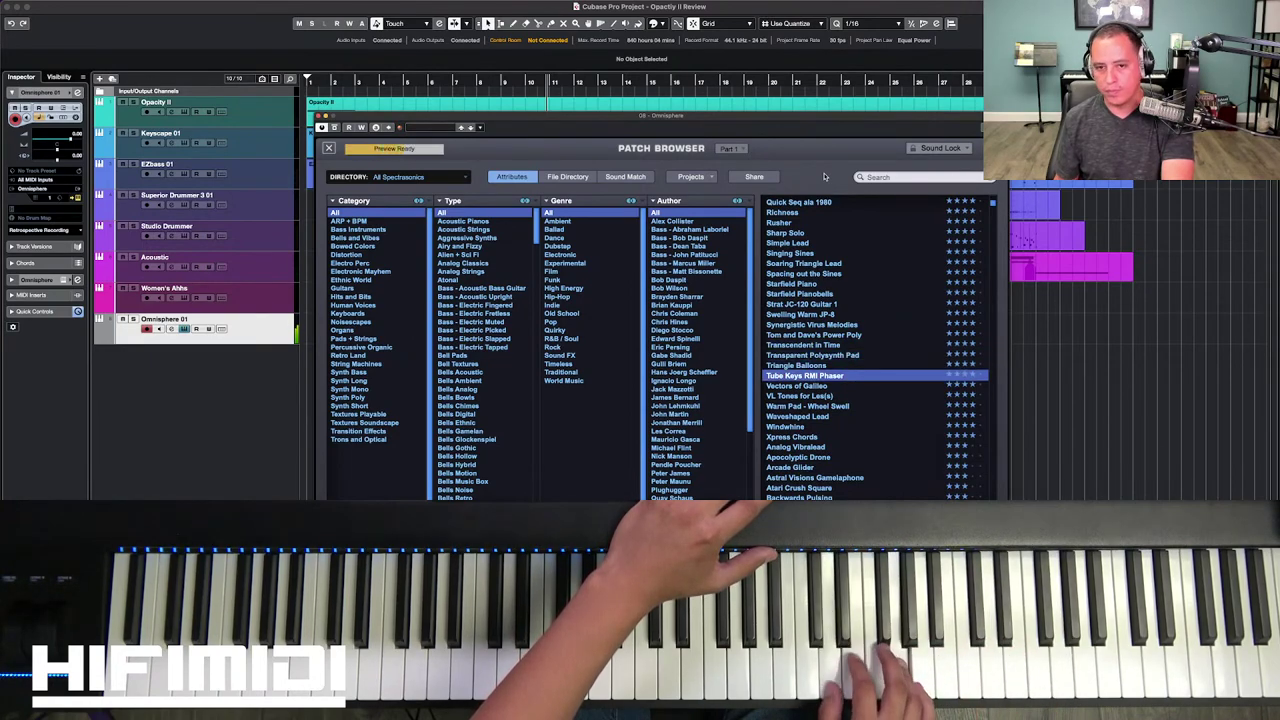
key("Down")
key("Down")
key("Down")
key("Down")
key("Down")
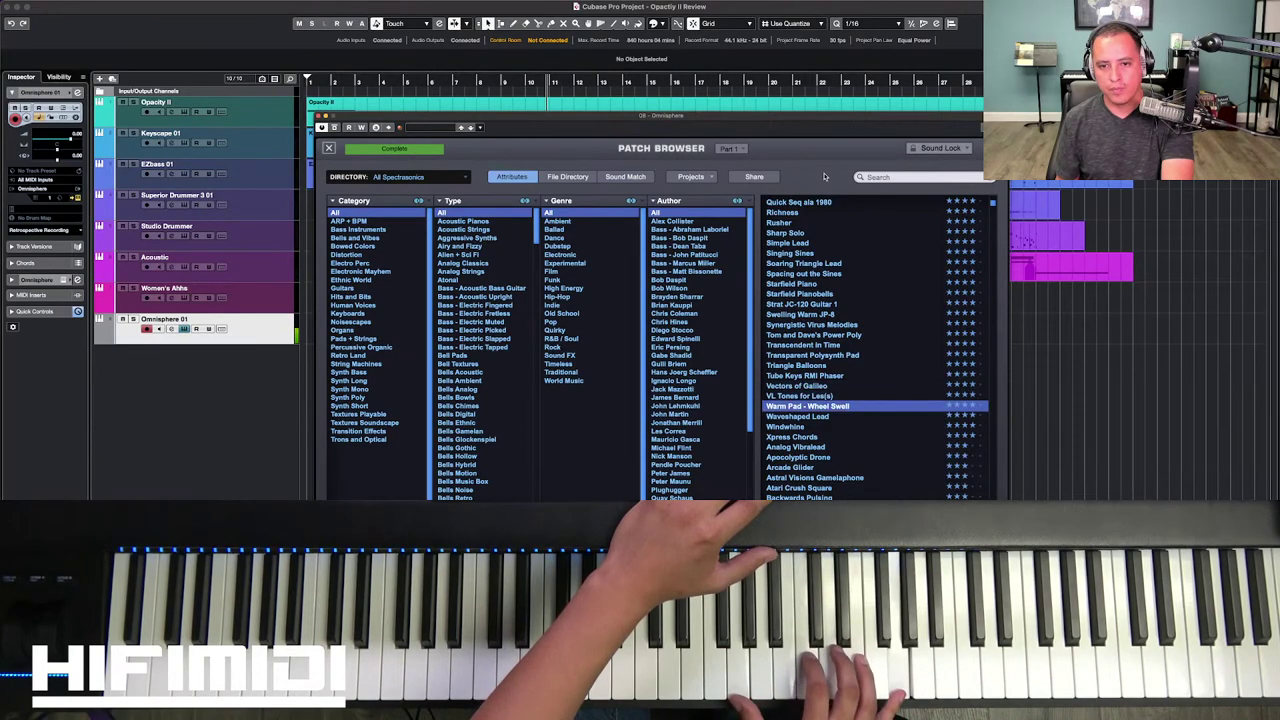
key("Down")
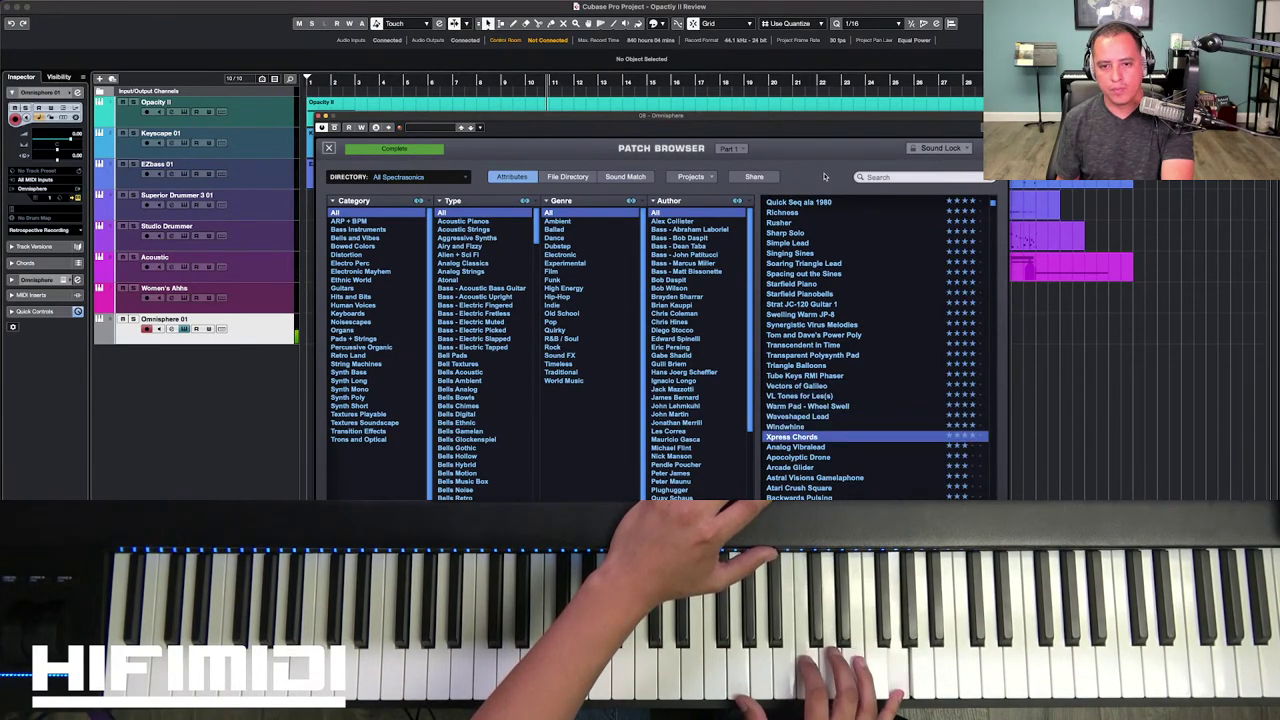
Step: Audition the three-star patches from Analog Vibralead to Backwards Pulsing
key("Down")
key("Down")
key("Down")
key("Down")
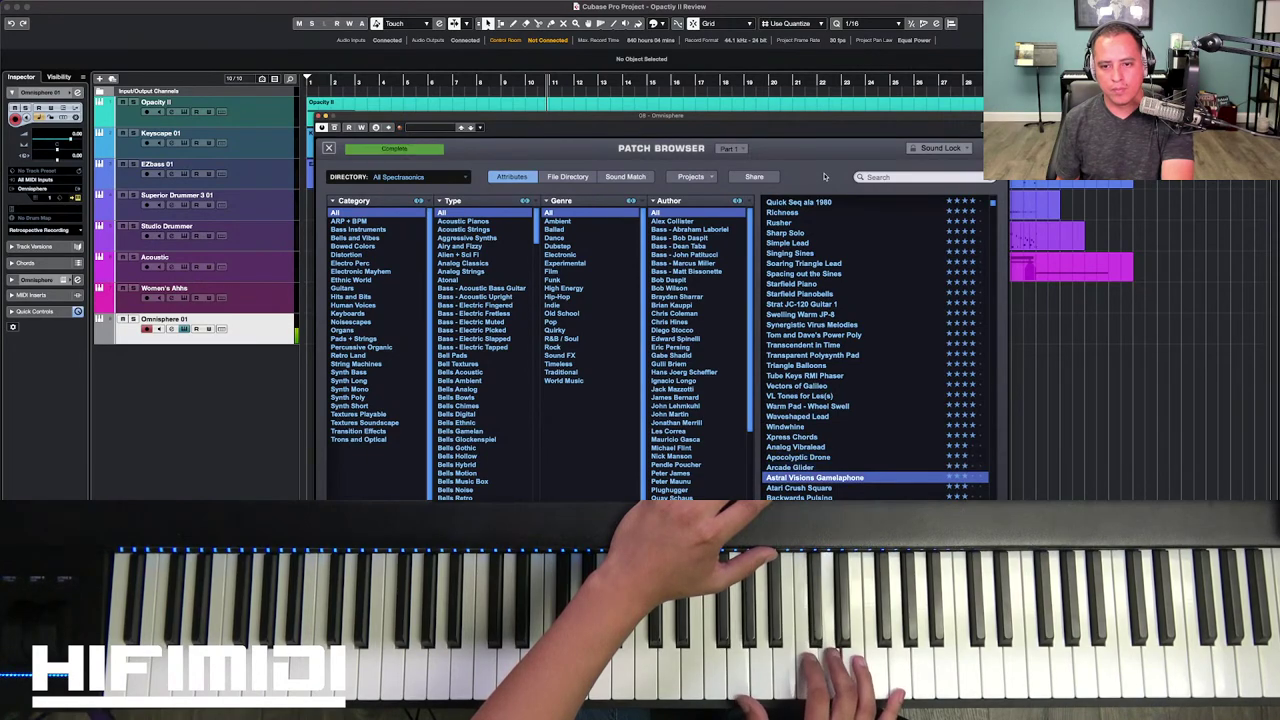
key("Down")
key("Down")
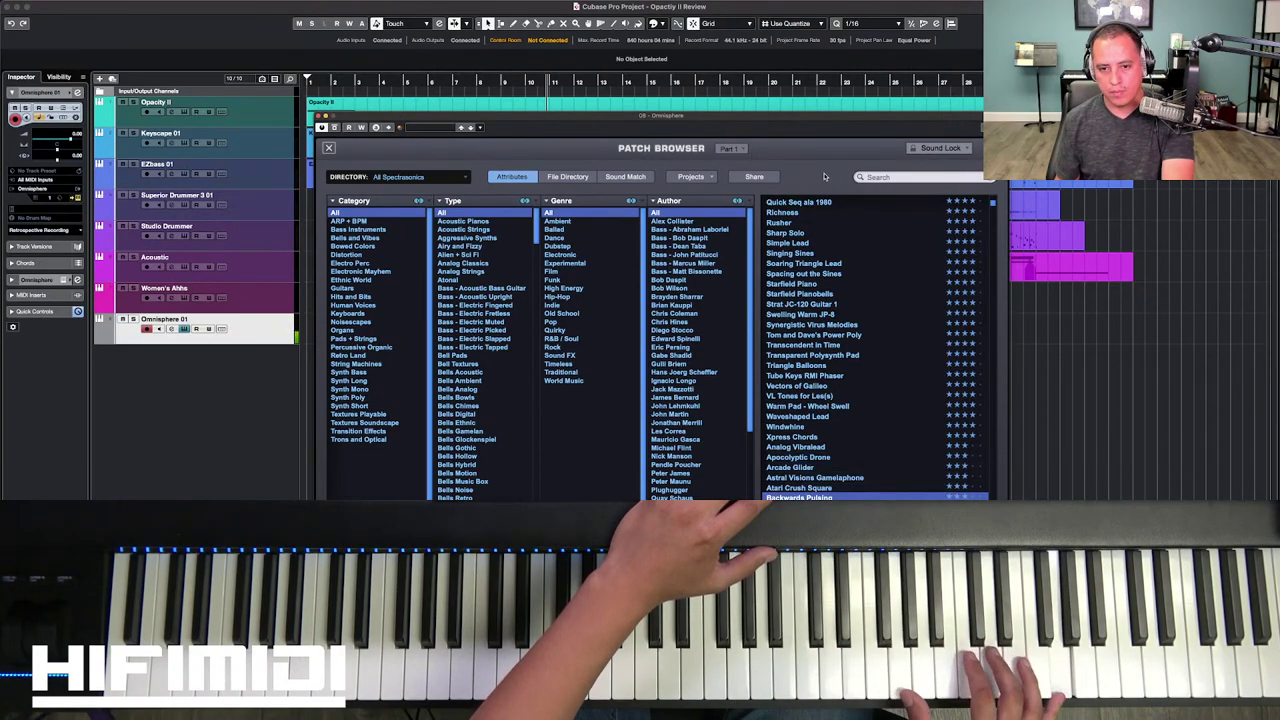
Step: Audition the three-star patches from Beacon to Cheese Deluxe
key("Down")
key("Down")
key("Down")
key("Down")
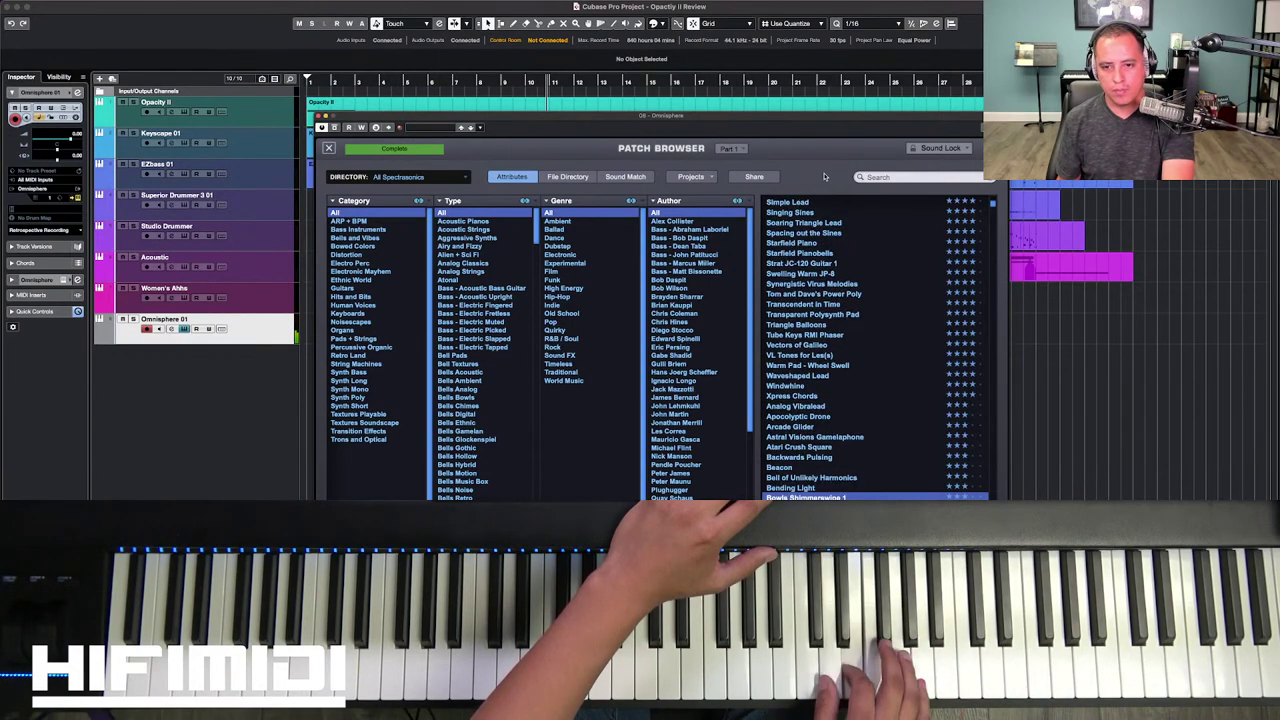
key("Down")
key("Down")
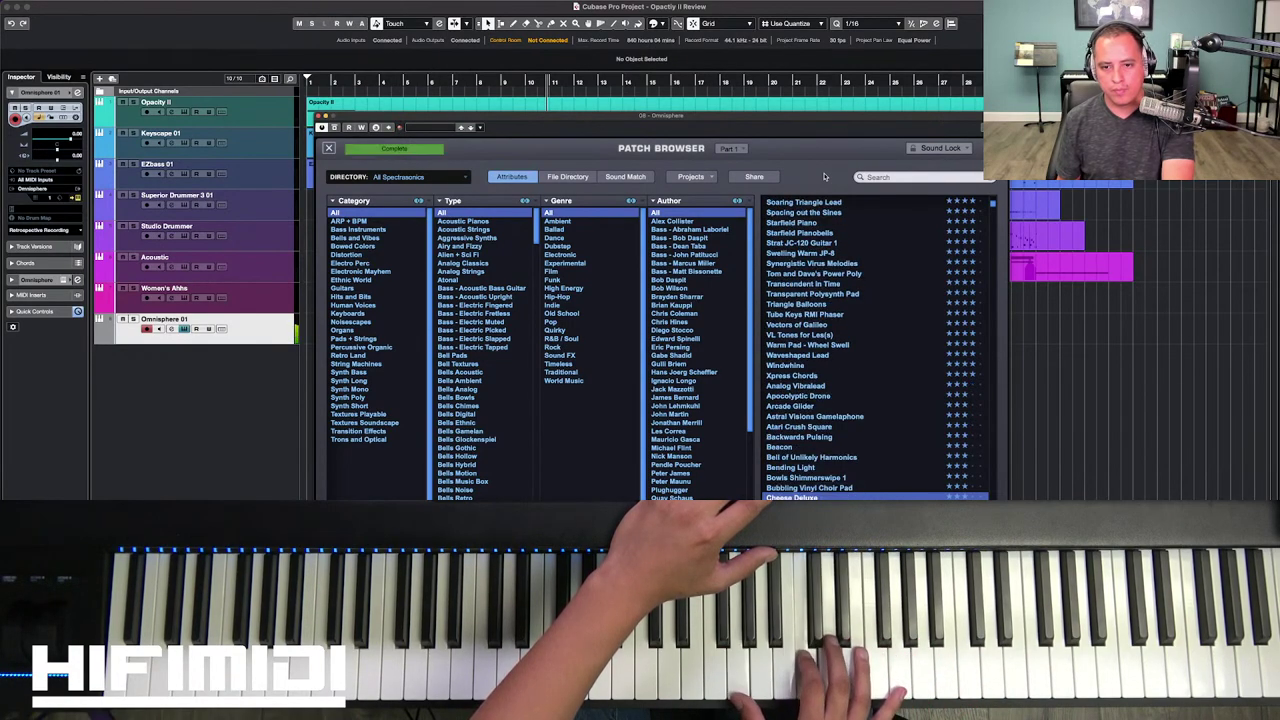
Step: Audition the three-star patches from Chimus to Dancing Gameboys
key("Down")
key("Down")
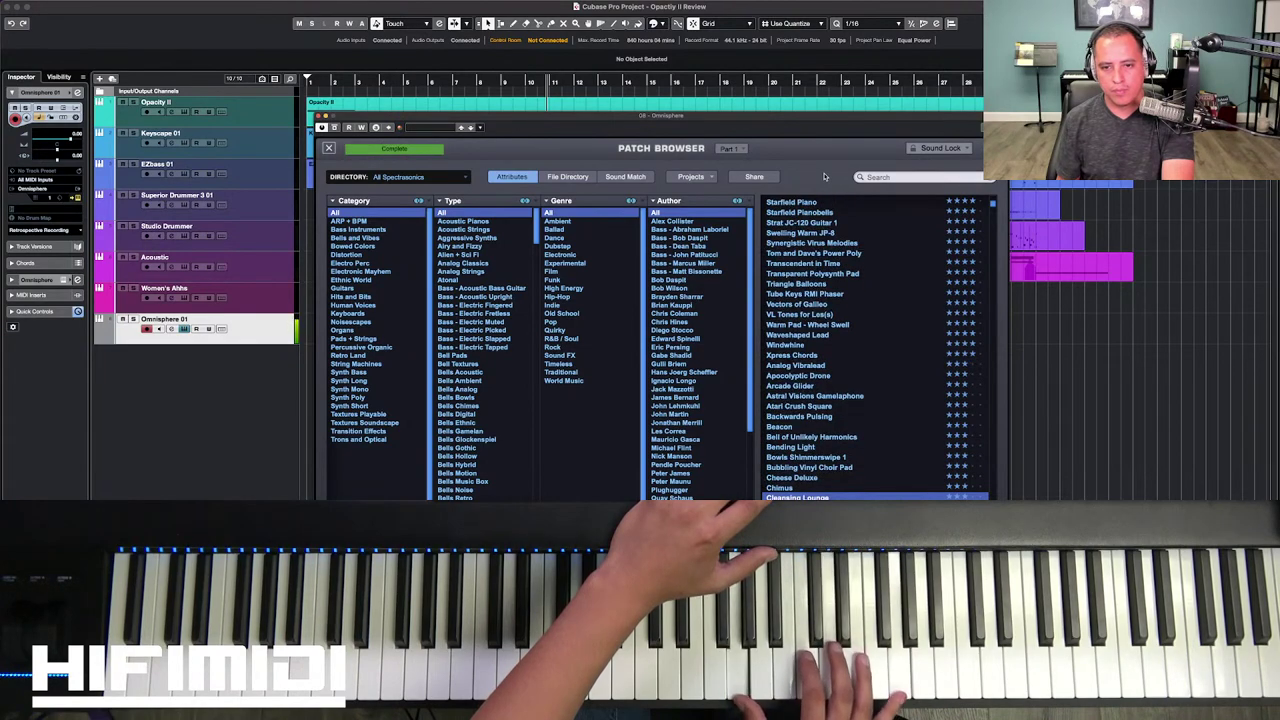
key("Down")
key("Down")
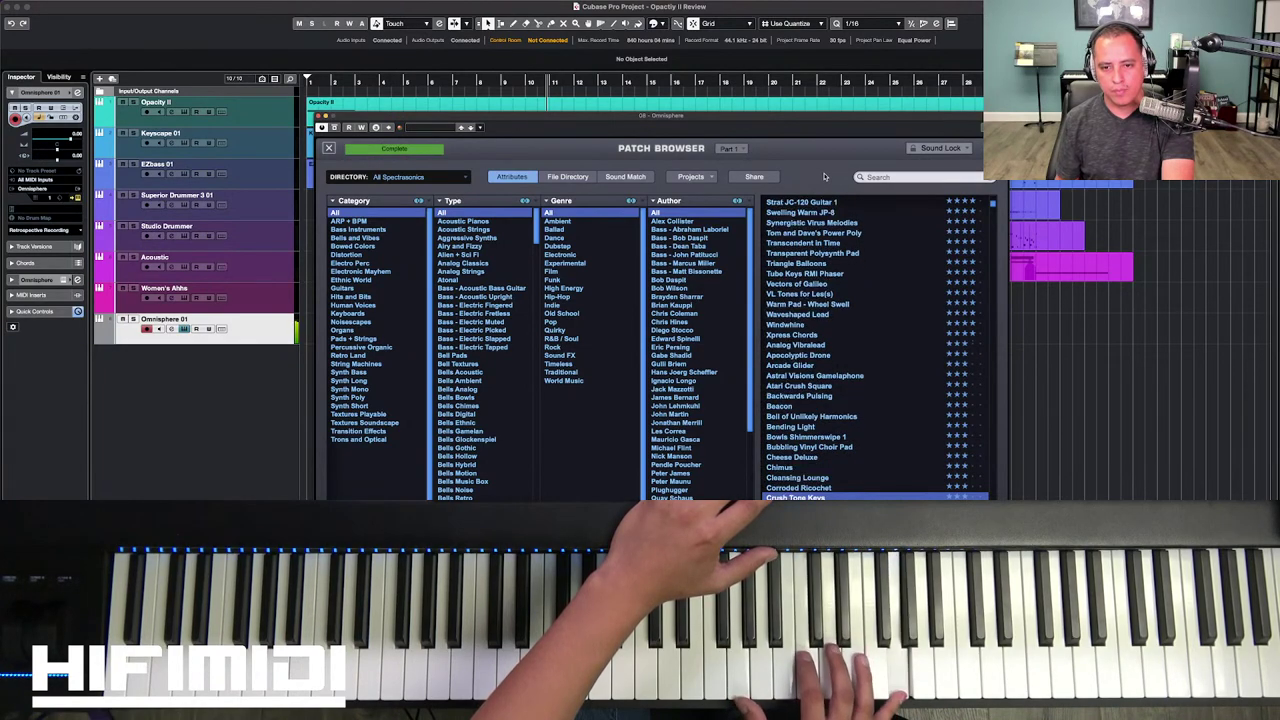
key("Down")
key("Down")
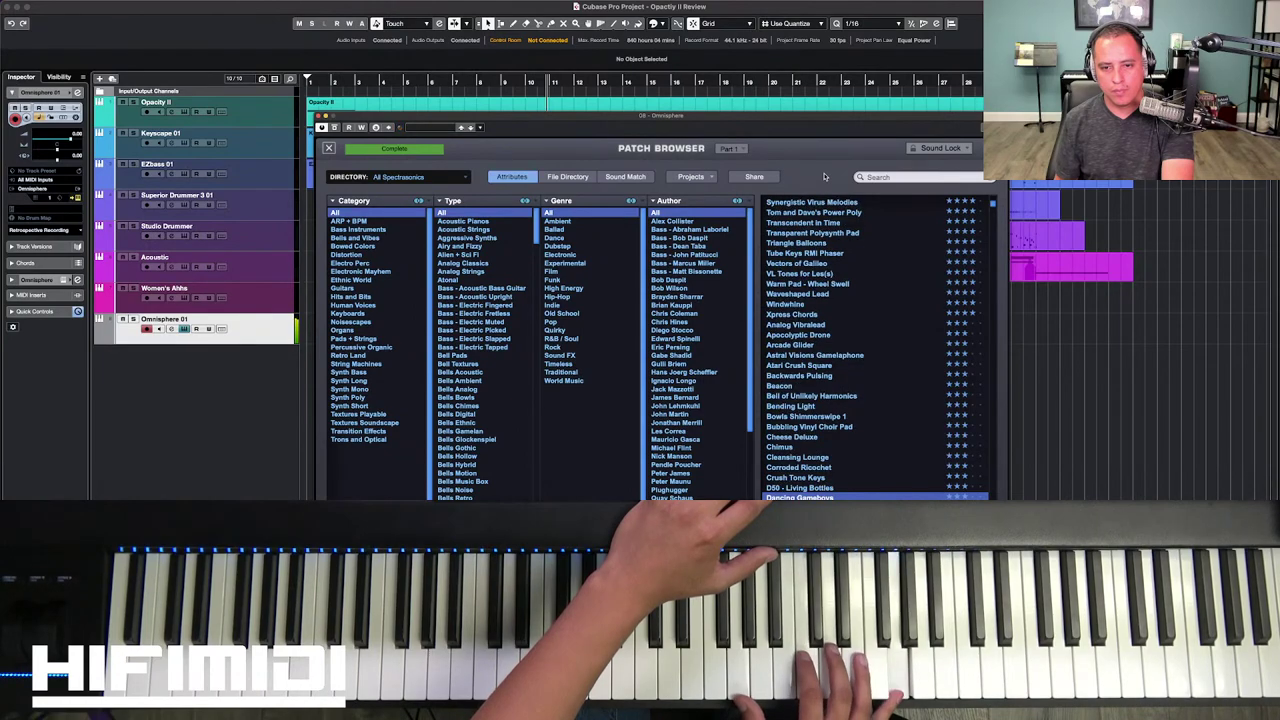
Step: Audition the three-star patches from Devastator to Fat Wigglers
key("Down")
key("Down")
key("Down")
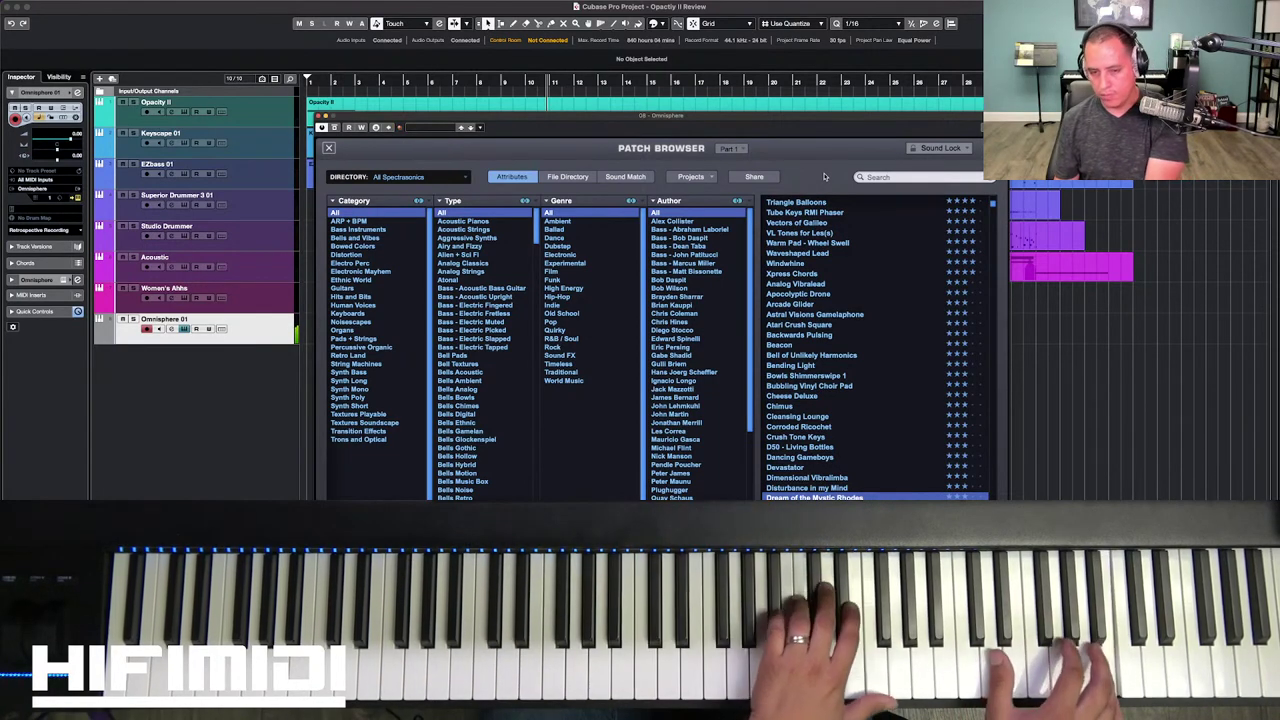
key("Down")
key("Down")
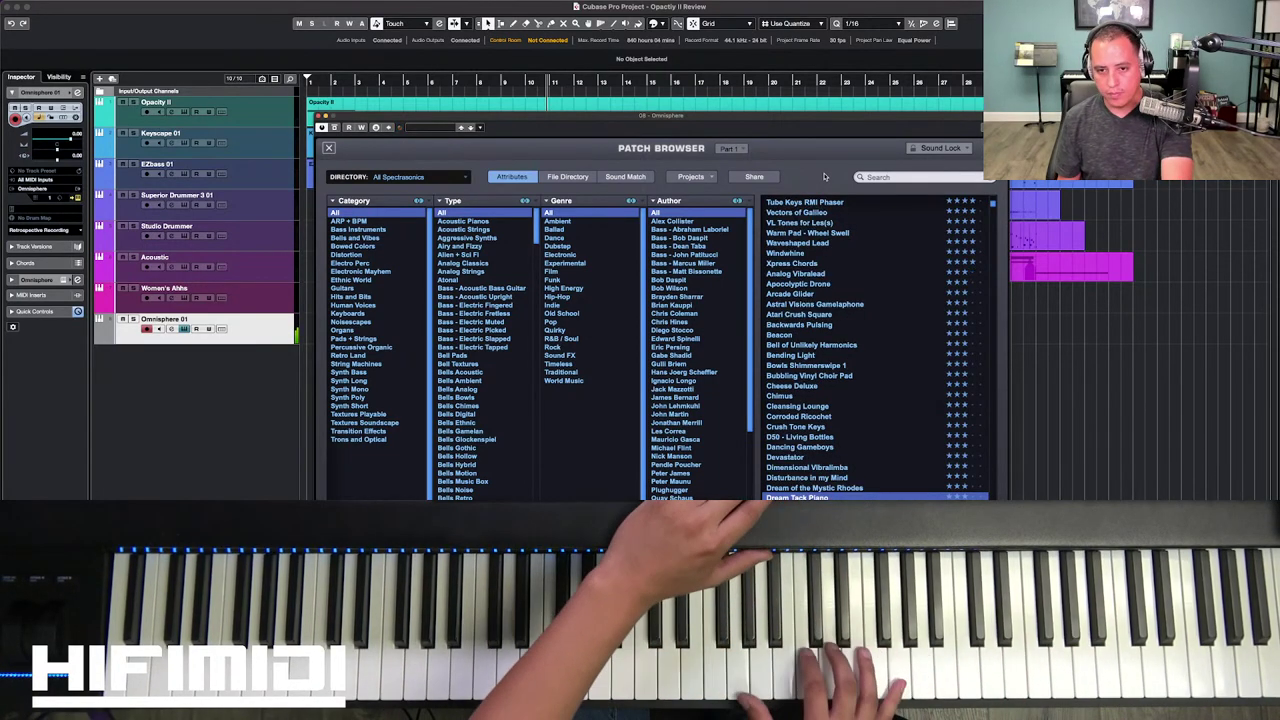
key("Down")
key("Down")
key("Down")
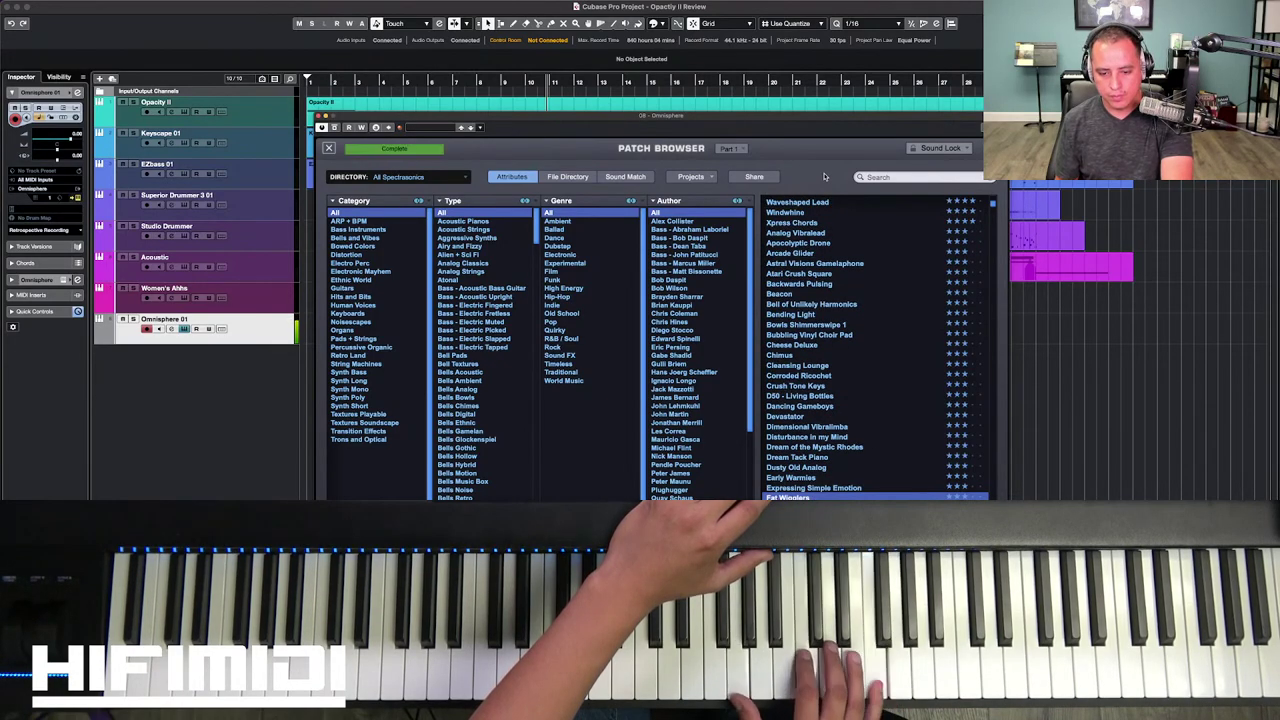
Step: Audition the three-star patches from Flamenco Guitar Tremolo to Generation of Prophets
key("Down")
key("Down")
key("Down")
key("Down")
key("Down")
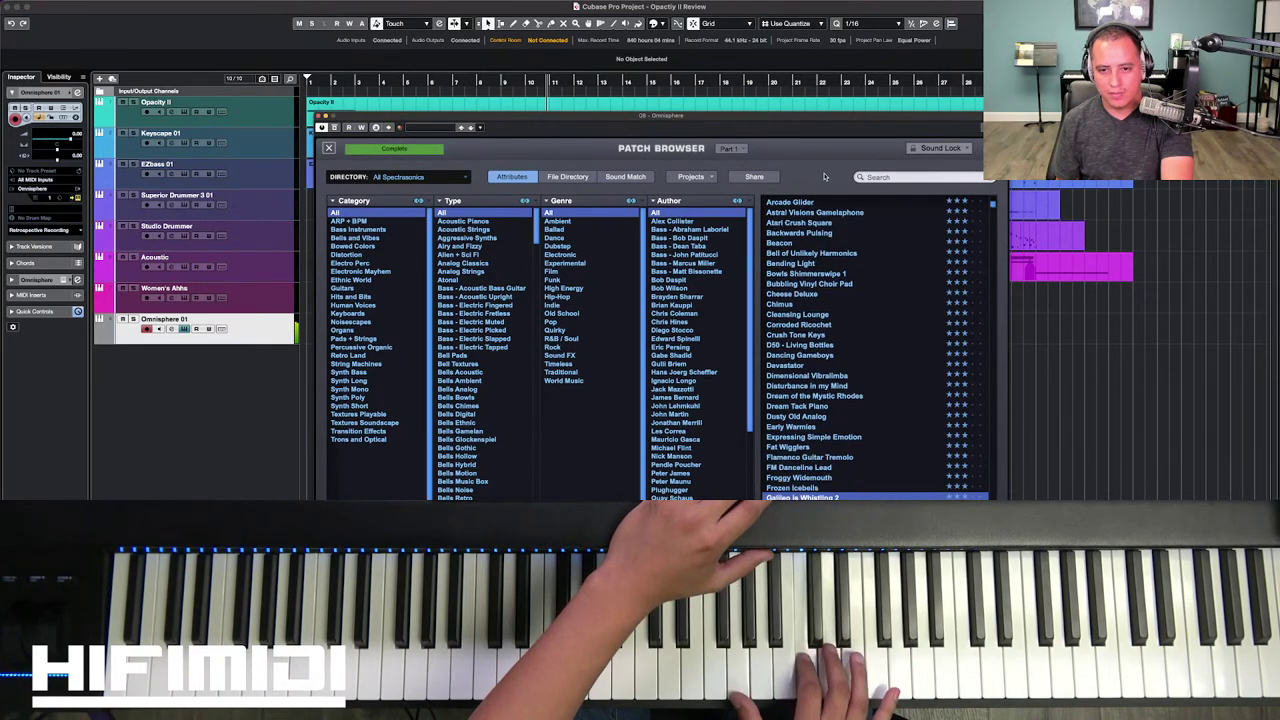
key("Down")
key("Down")
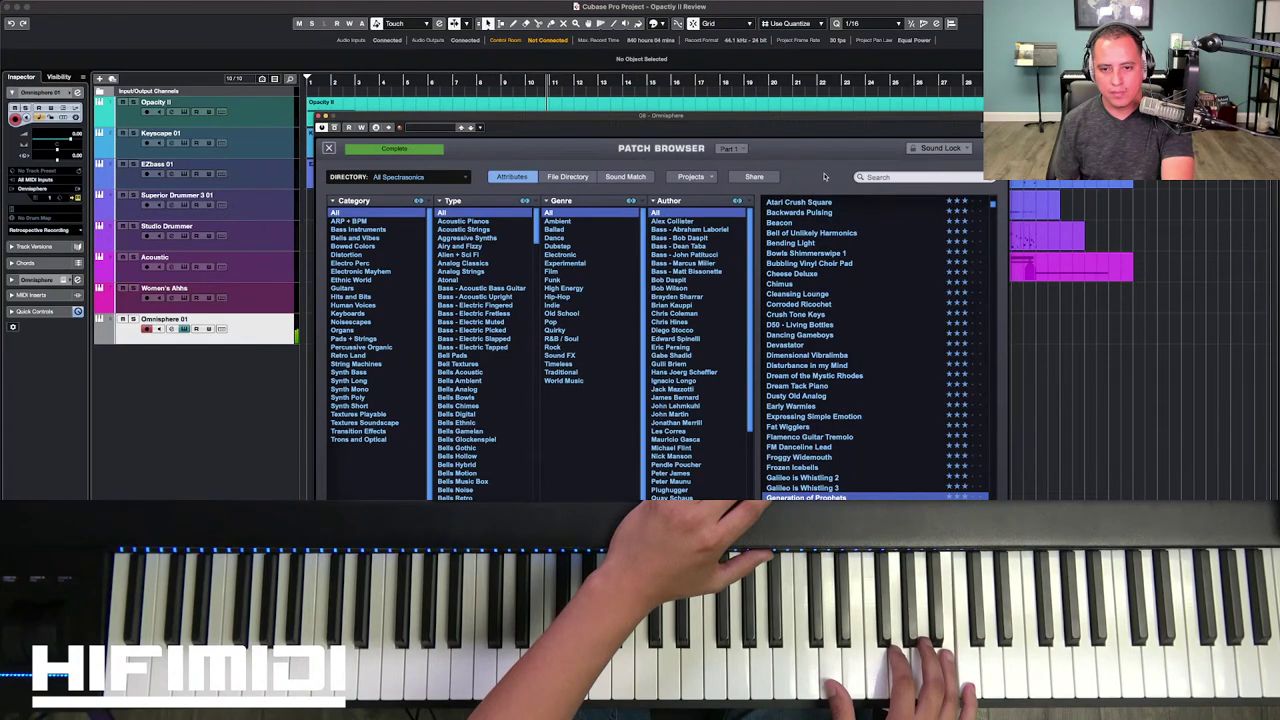
Step: Return to the four-star patches and re-audition them in reverse order from Waveshaped Lead to Transcendent in Time
scroll(877, 270, "down", 15)
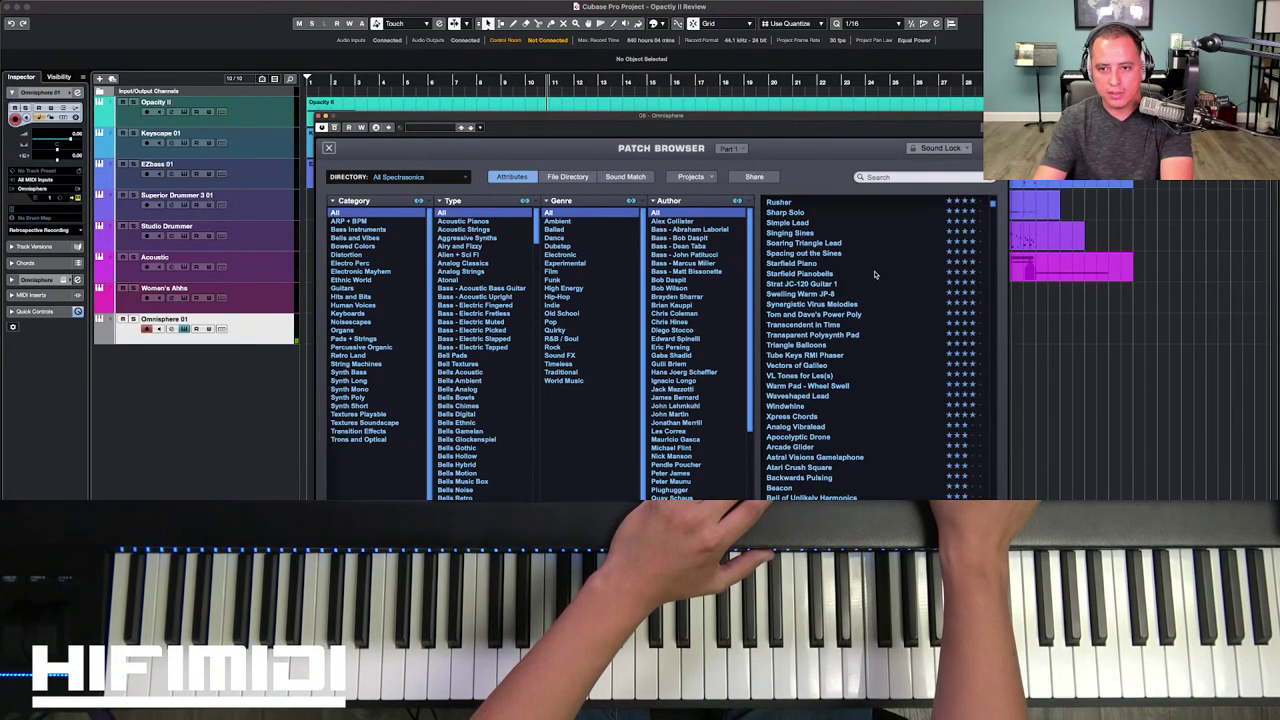
left_click(817, 398)
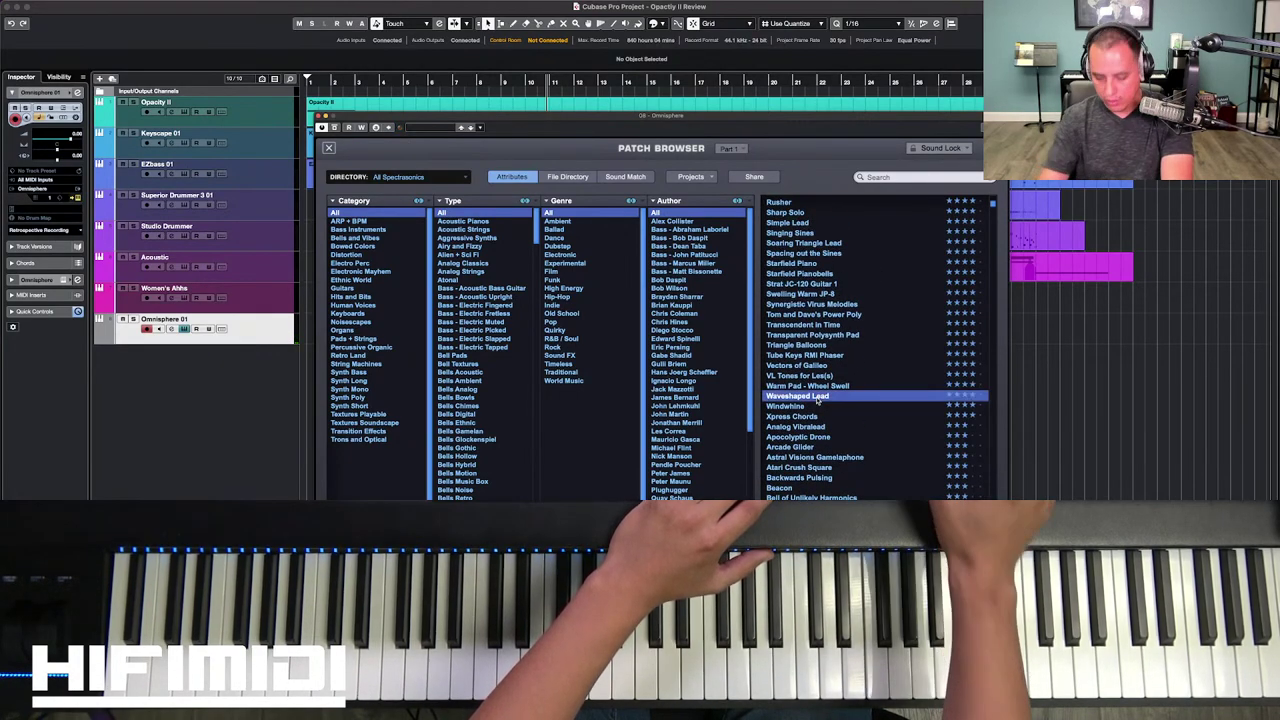
key("Up")
key("Up")
key("Up")
key("Up")
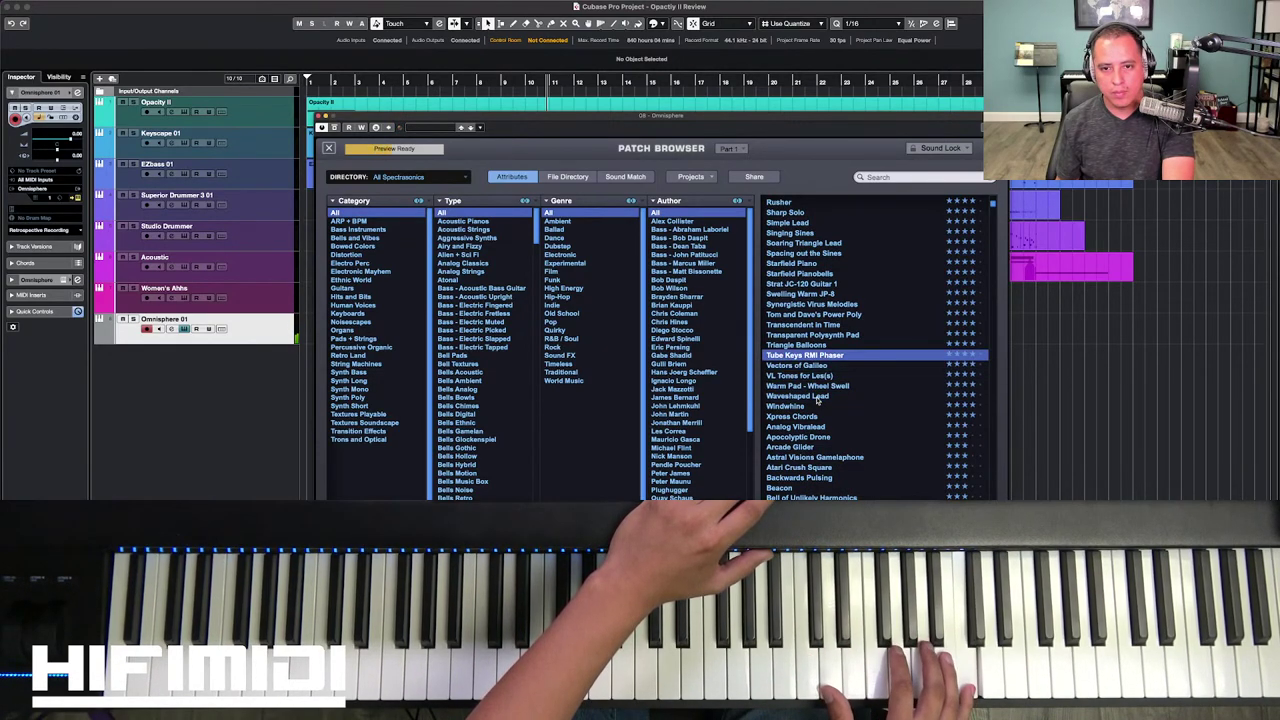
key("Up")
key("Up")
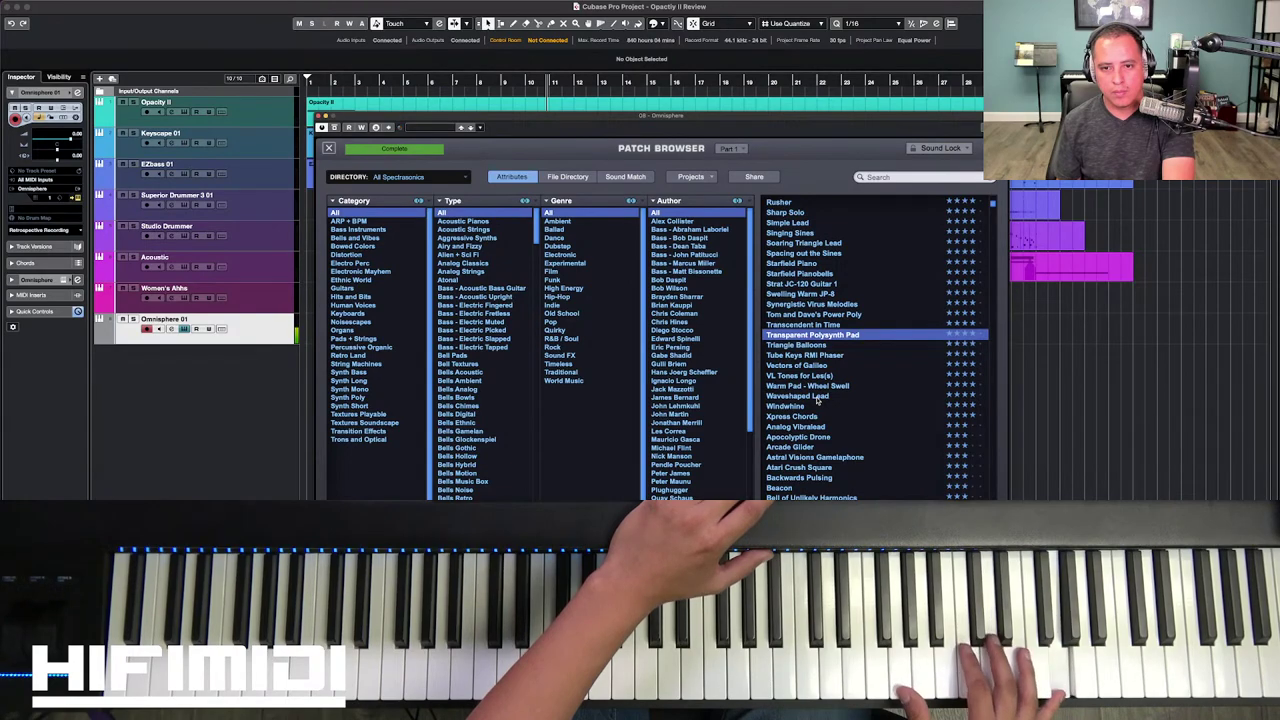
key("Up")
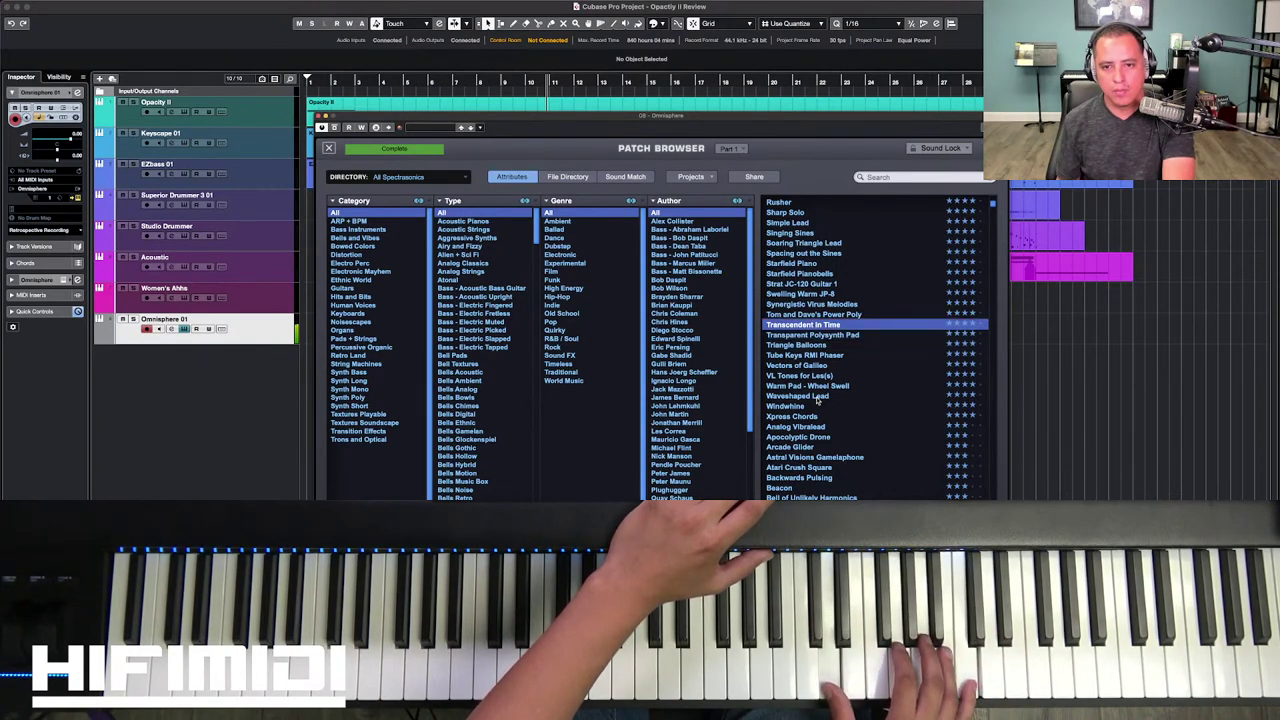
key("Up")
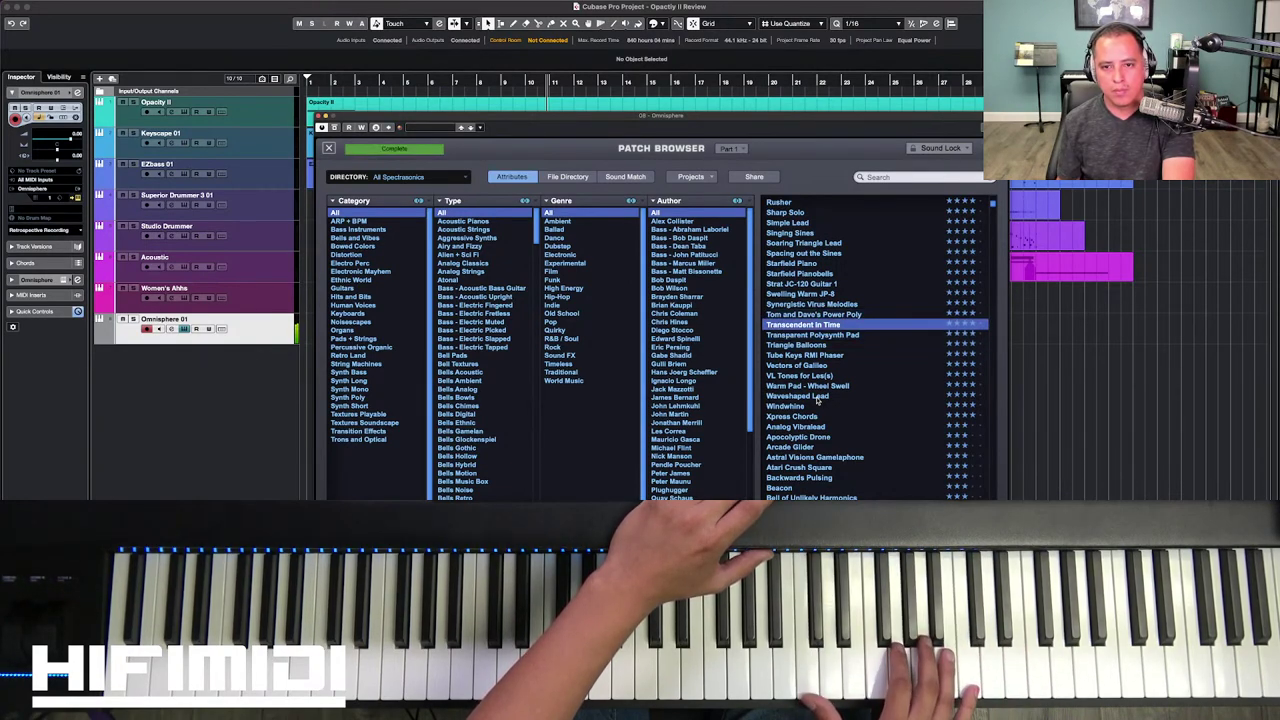
Step: Re-audition the four-star patches in reverse order from Tom and Dave's Power Poly to Simple Lead, and return to Singing Sines
key("Up")
key("Up")
key("Up")
key("Up")
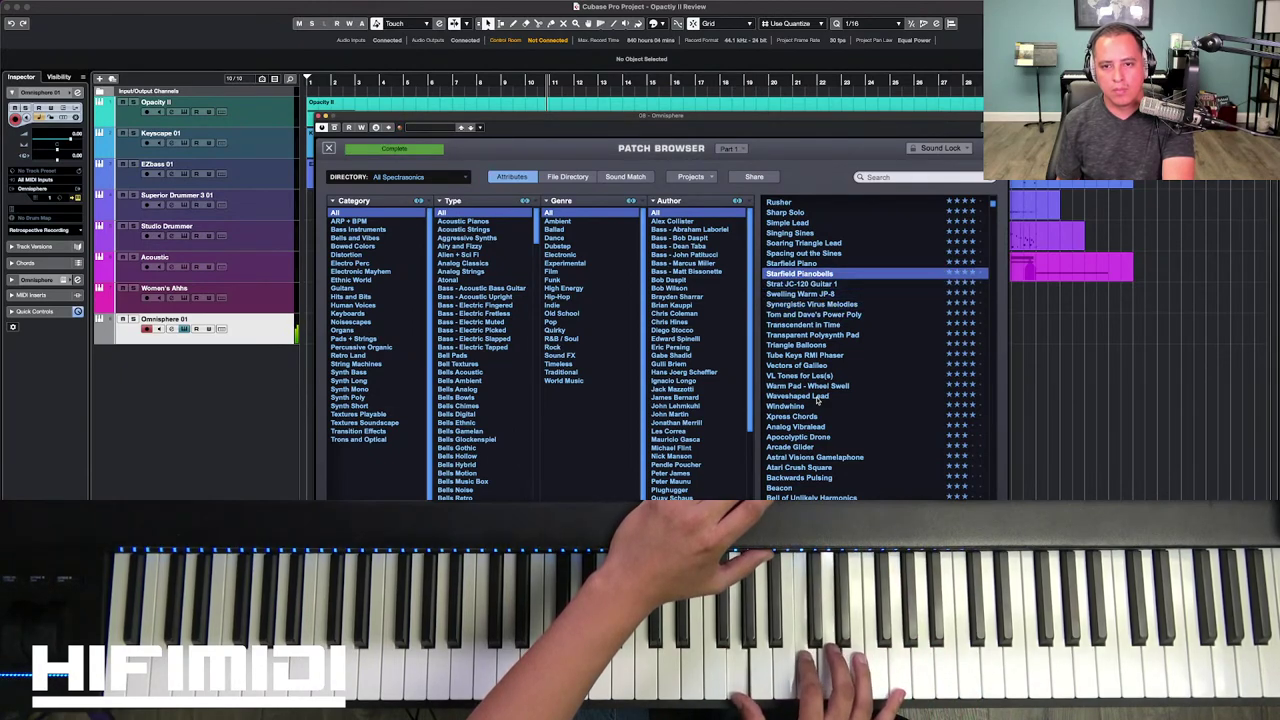
key("Up")
key("Up")
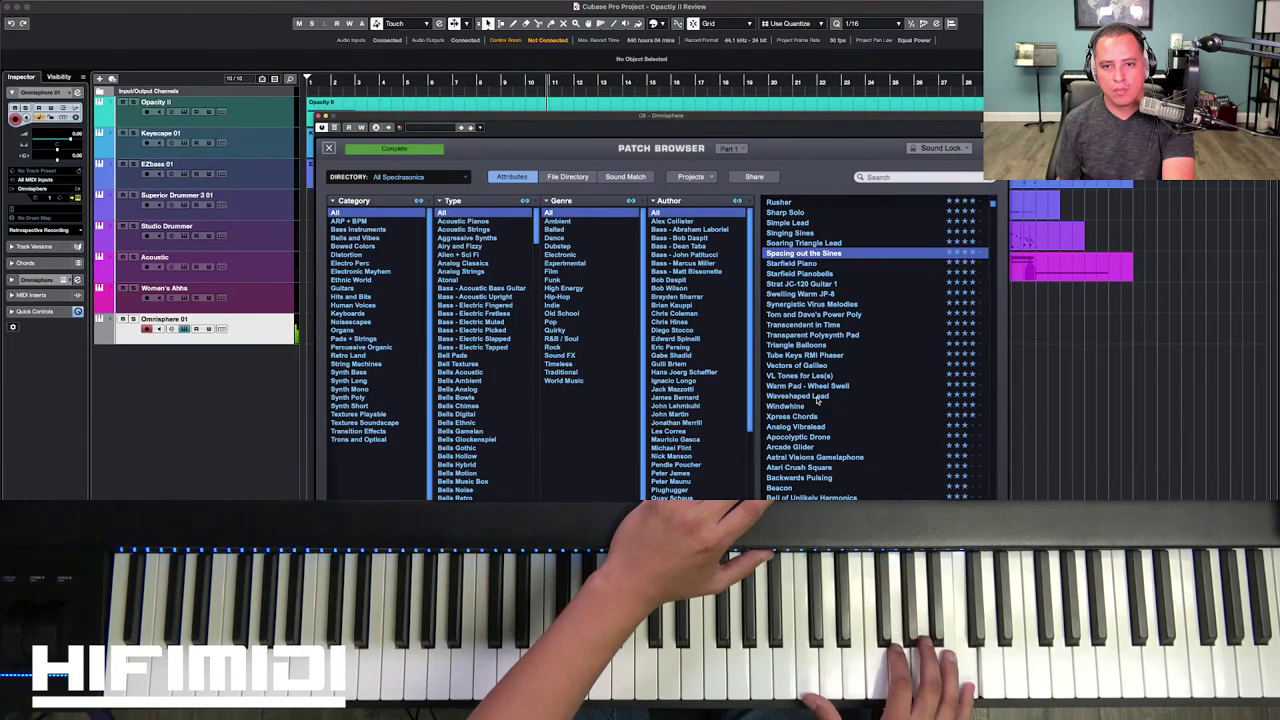
key("Up")
key("Up")
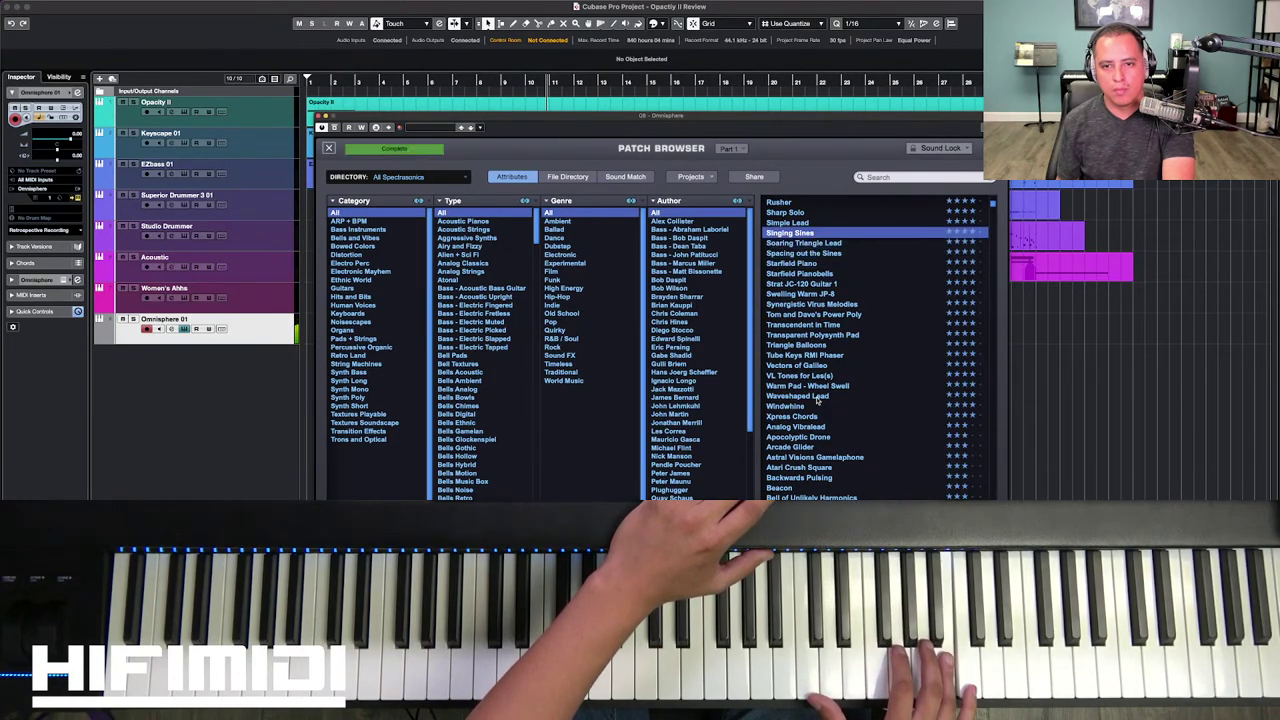
key("Up")
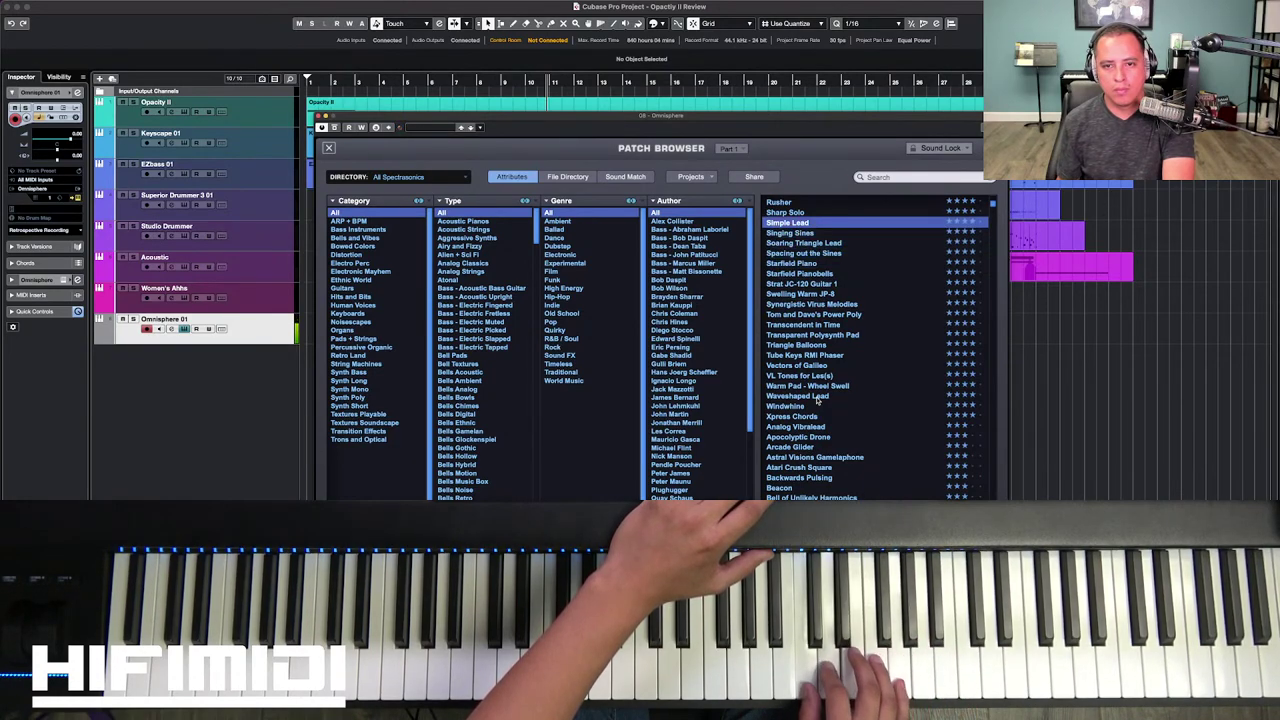
key("Down")
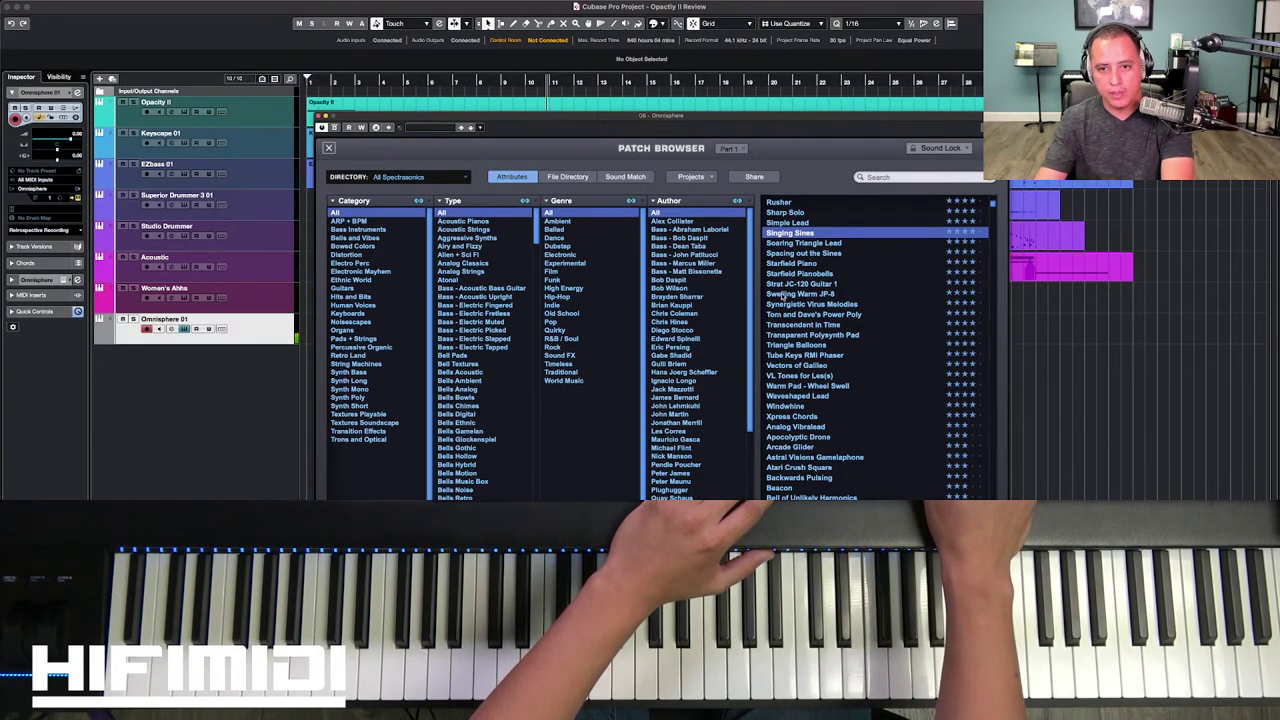
Step: Load Transcendent in Time again and compare it with the four-star patches that follow, through Waveshaped Lead
left_click(805, 326)
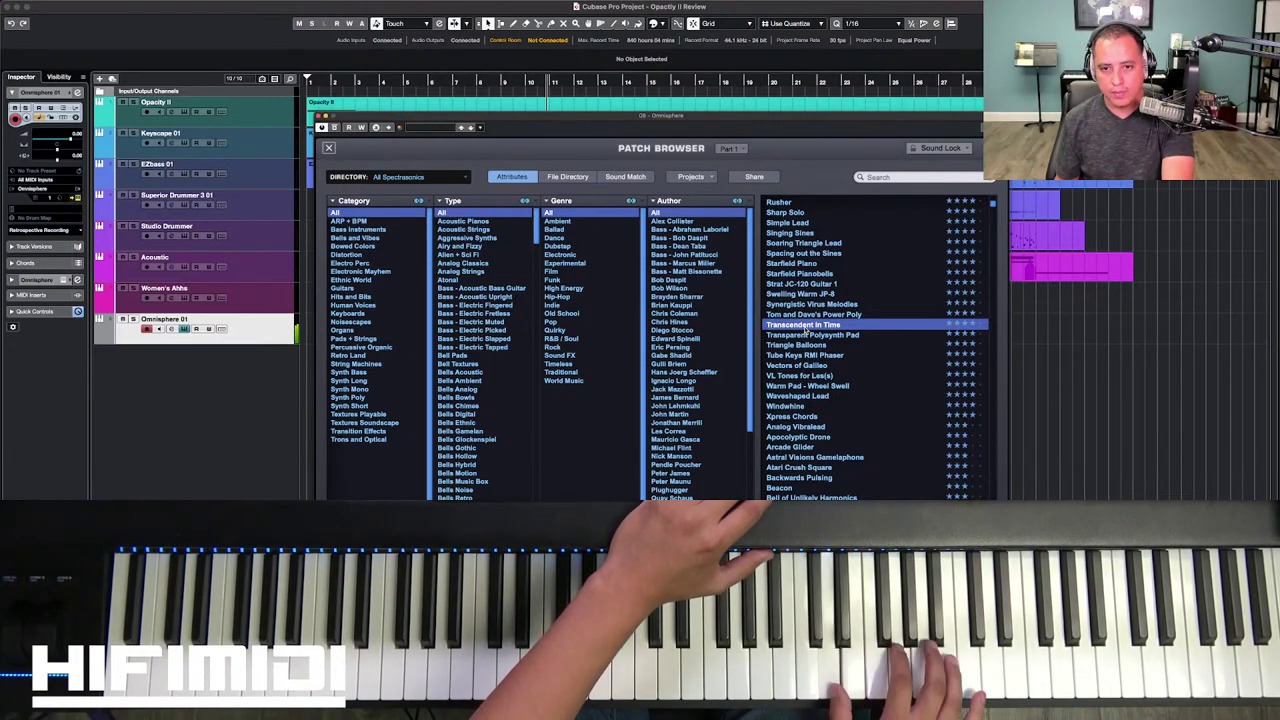
left_click(805, 326)
key("Down")
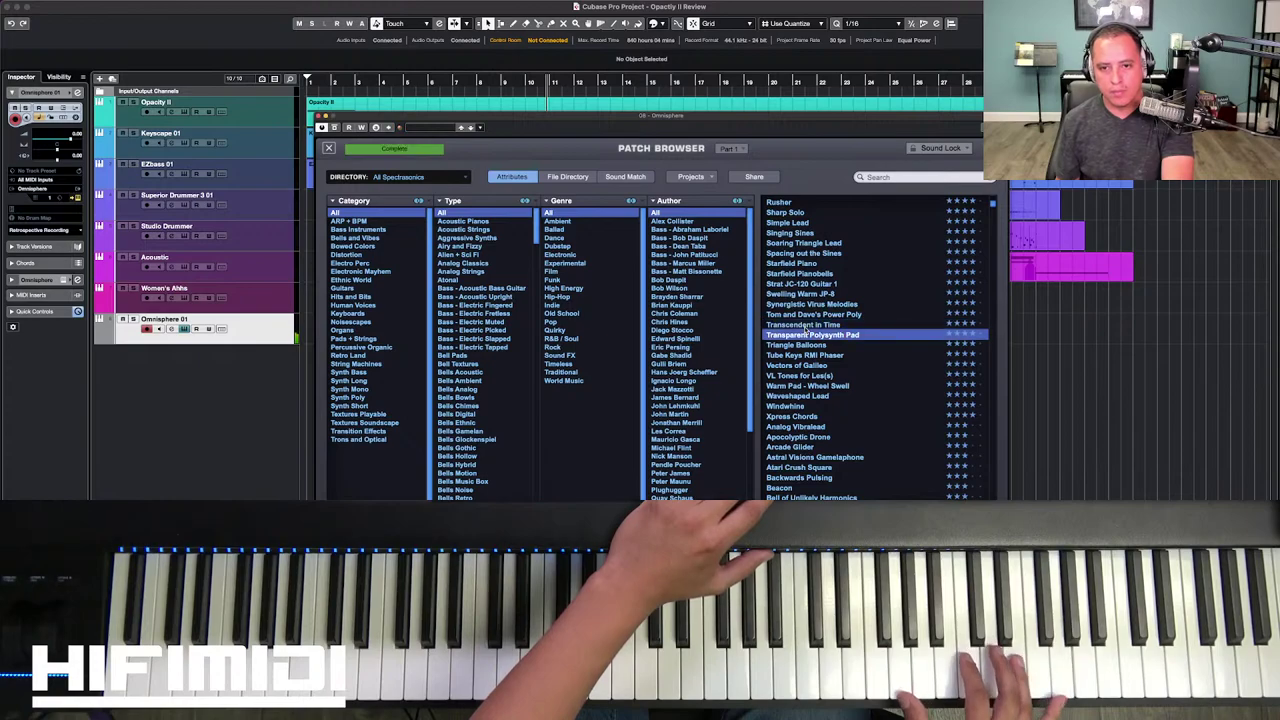
key("Down")
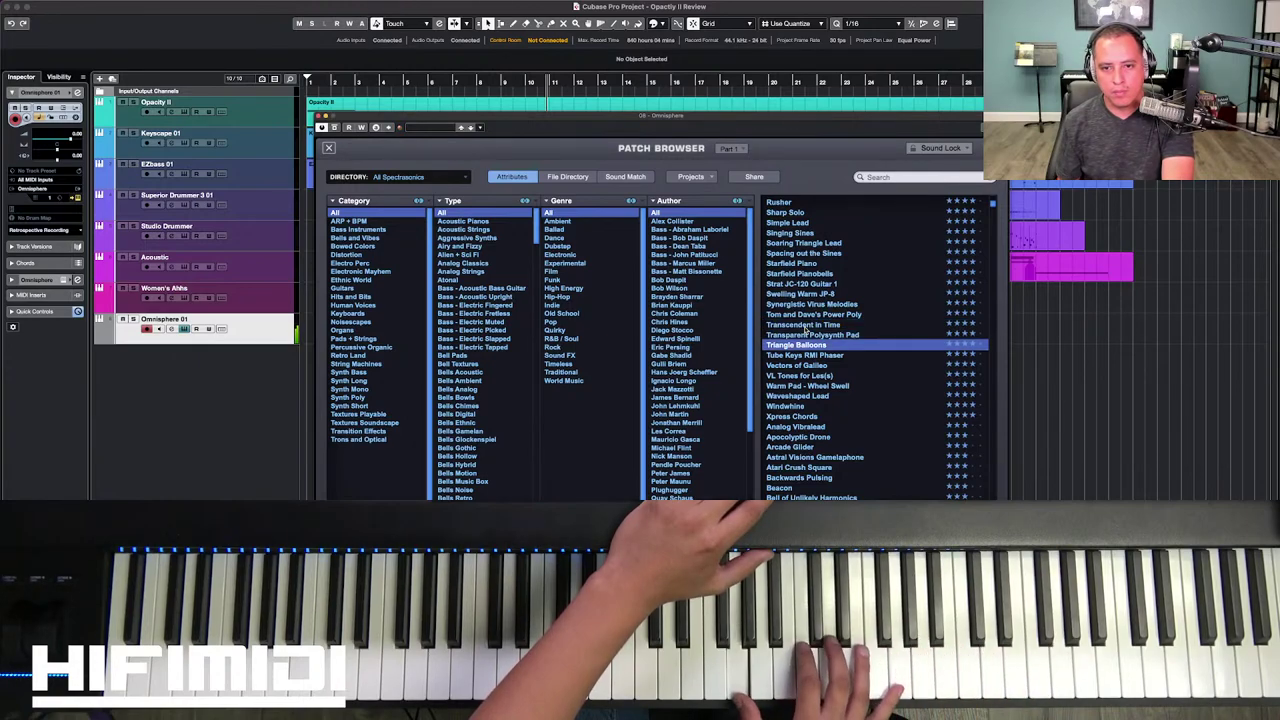
key("Down")
key("Down")
key("Down")
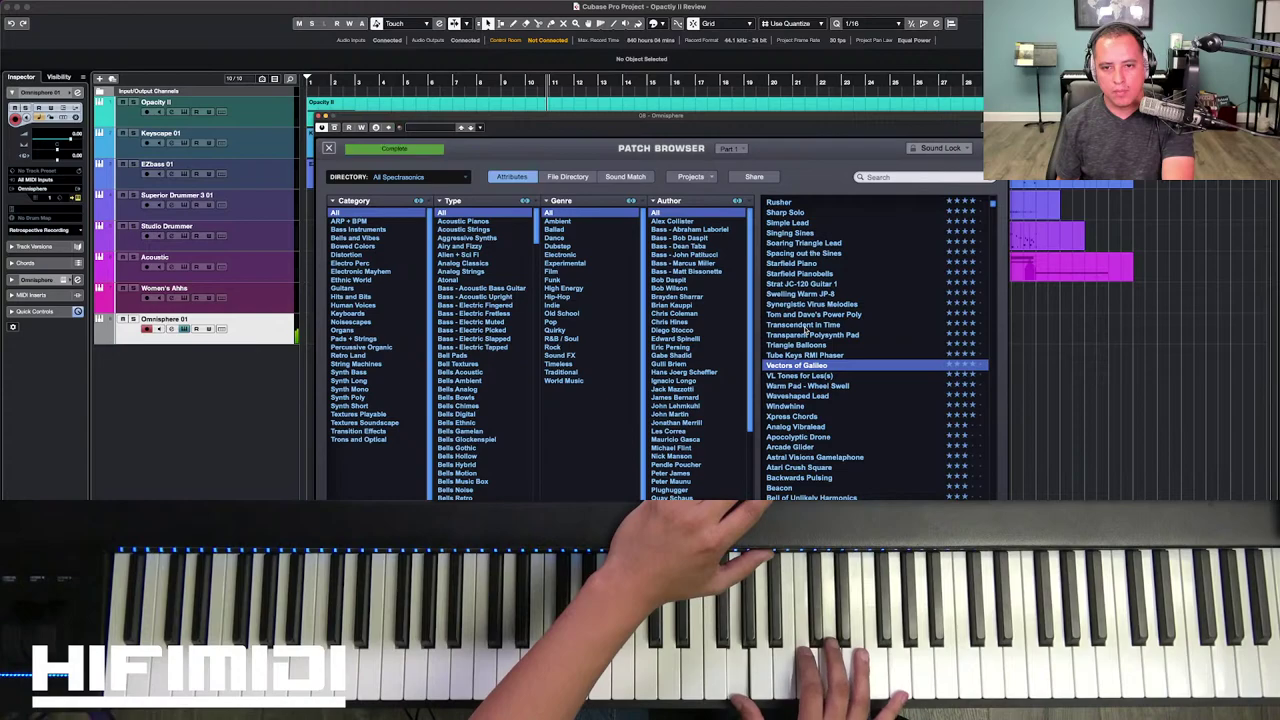
key("Down")
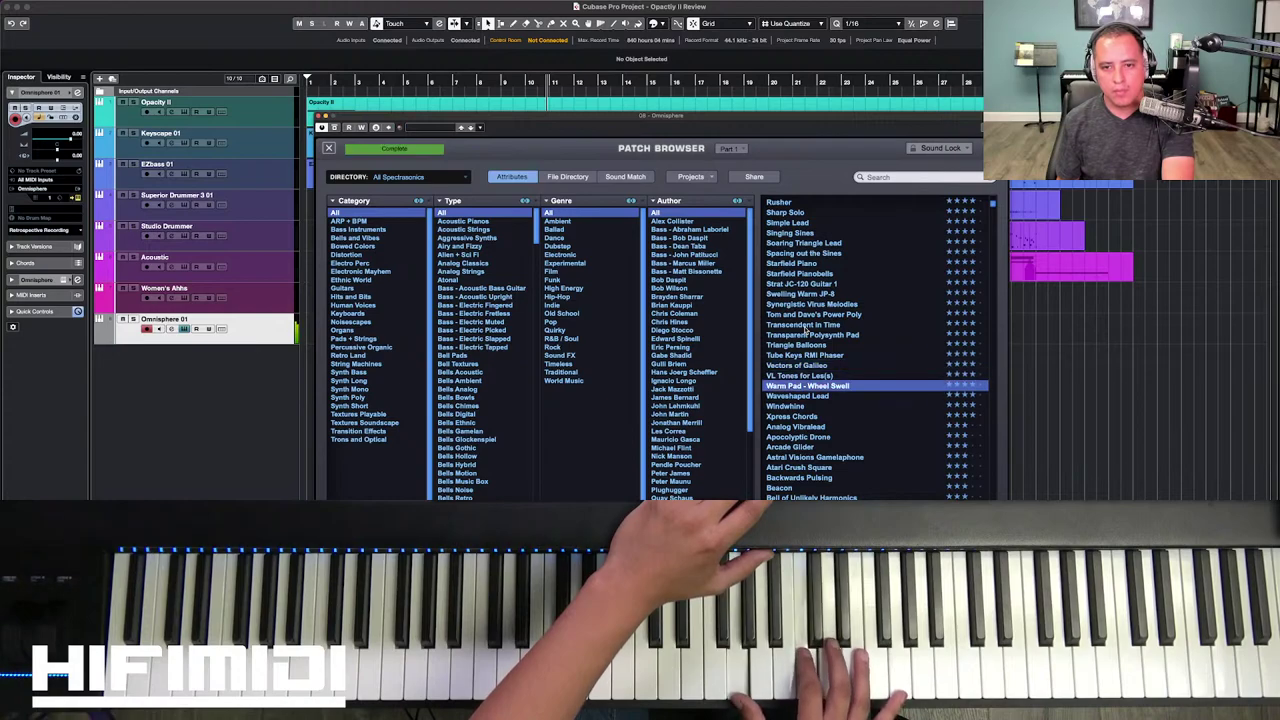
key("Down")
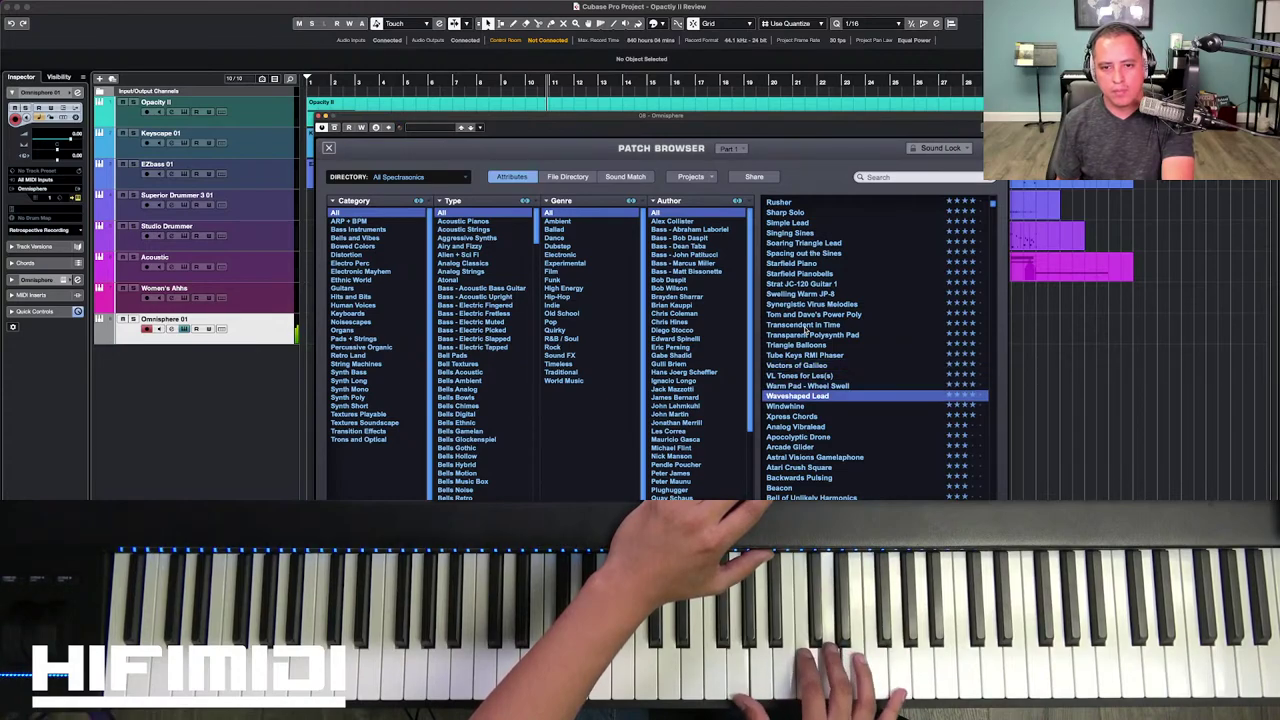
Step: Audition the patches from Windwhine to Analog Vibralead, and go back to Soaring Triangle Lead
key("Down")
key("Down")
key("Down")
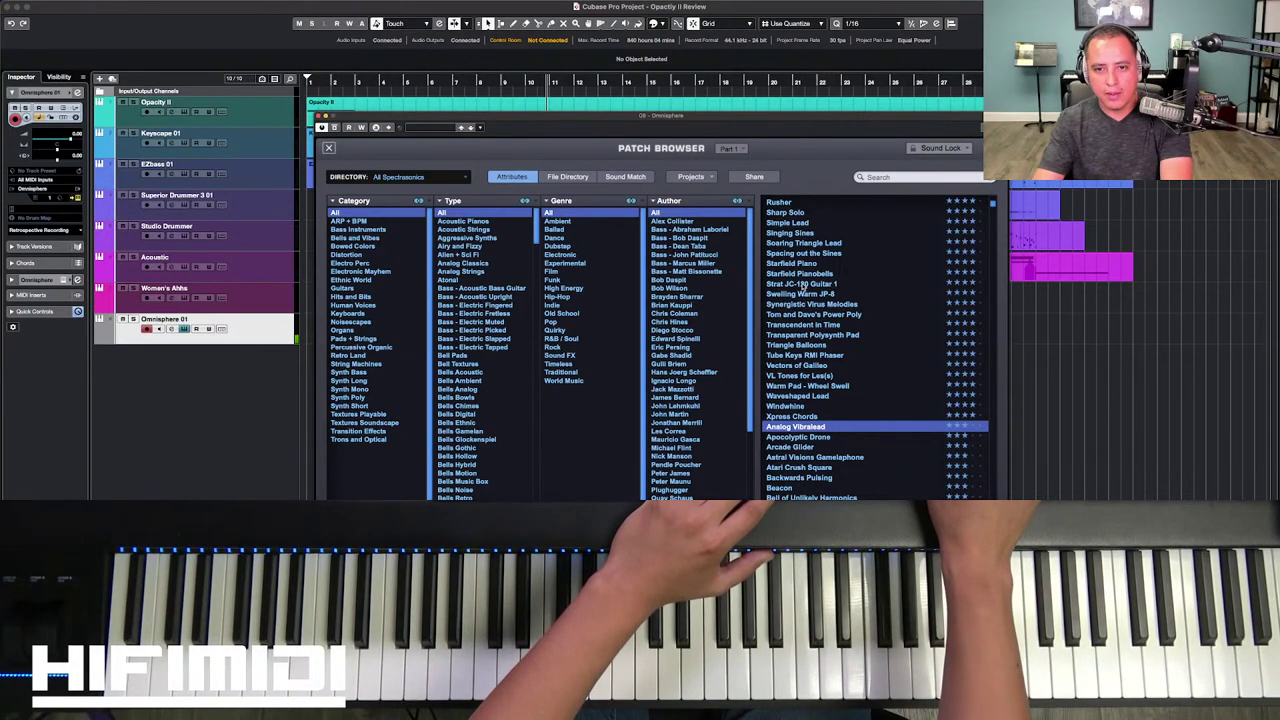
left_click(810, 244)
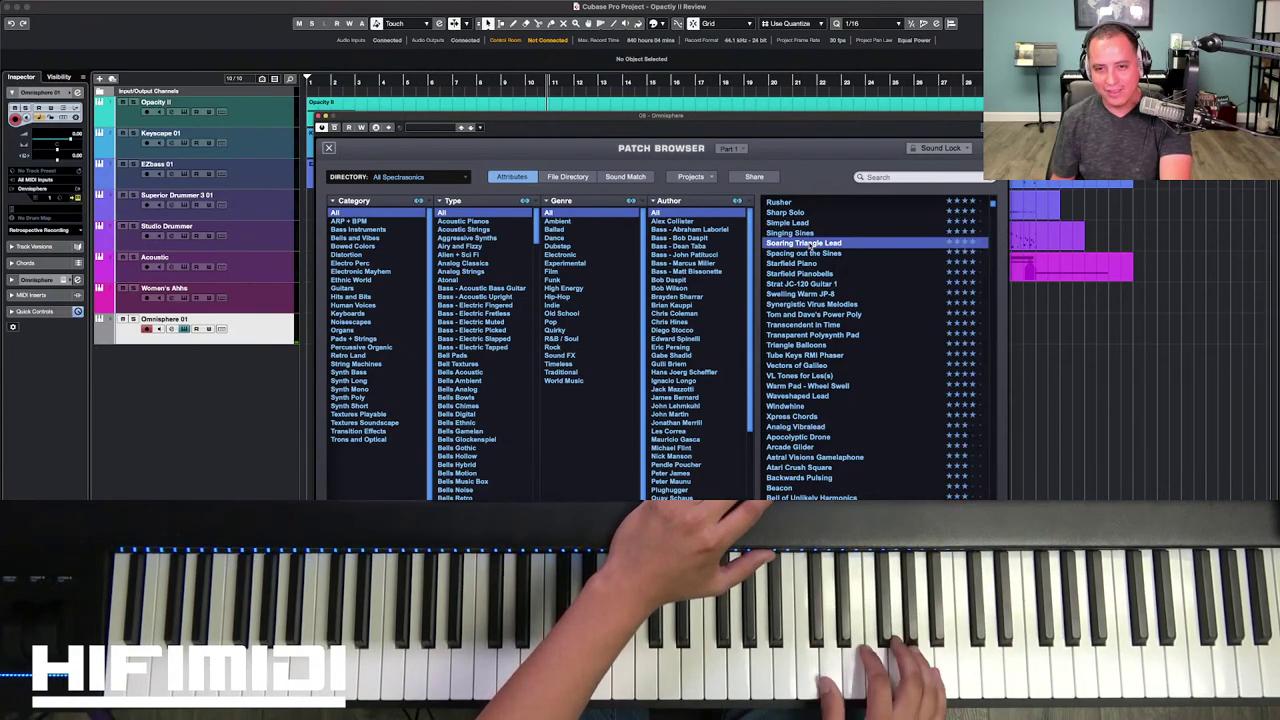
Step: Audition the Omnisphere patches from Spacing out the Sines to Swelling Warm JP-8, return to Starfield Pianobells, and close the instrument window
key("Down")
key("Down")
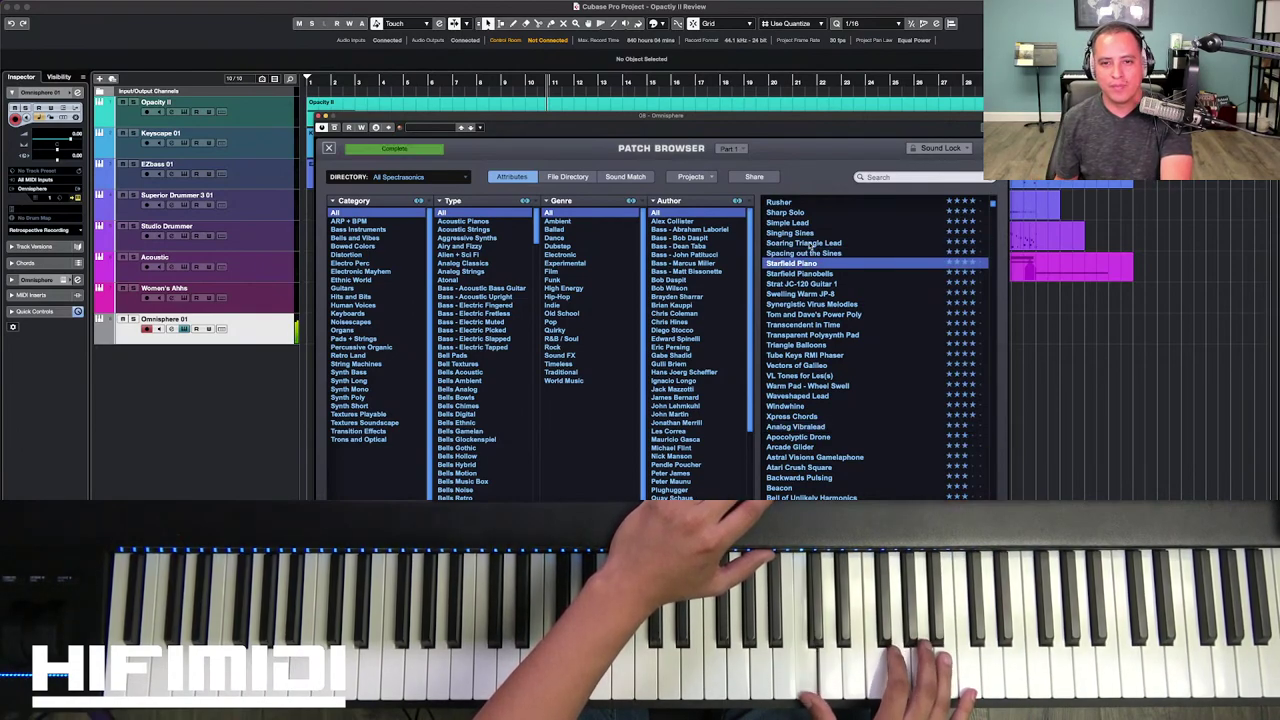
key("Down")
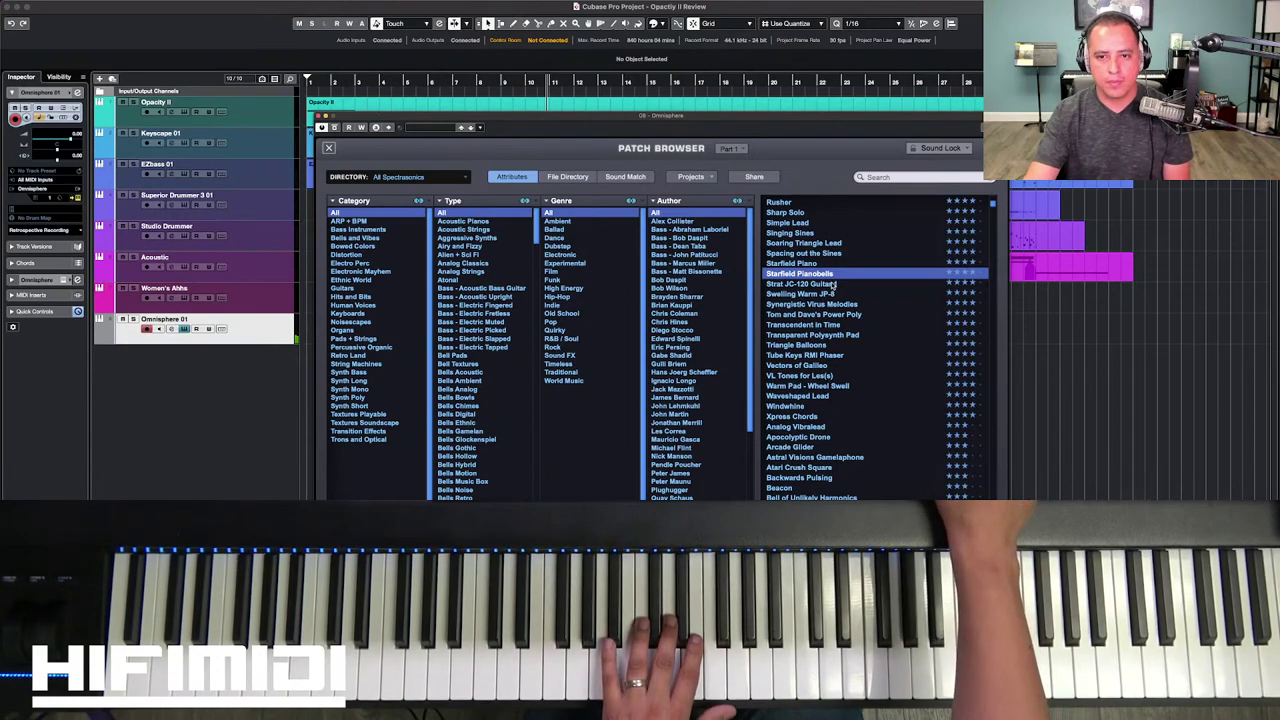
left_click(831, 285)
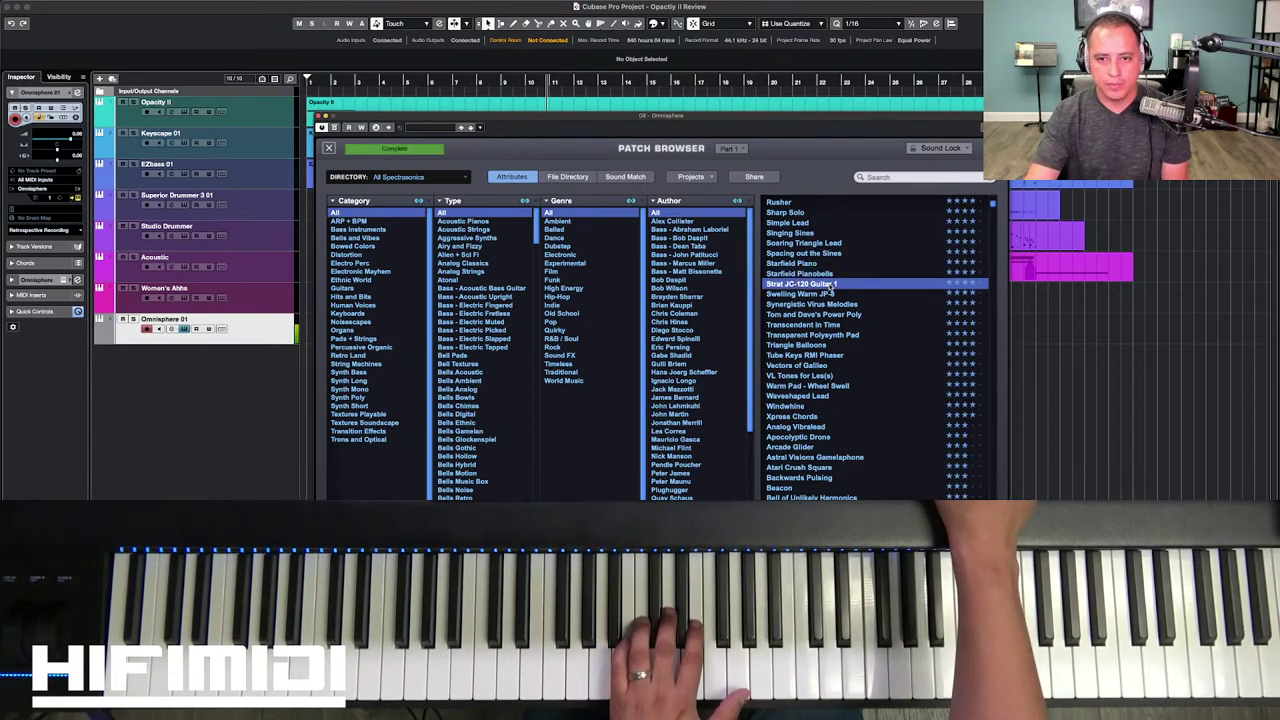
left_click(830, 294)
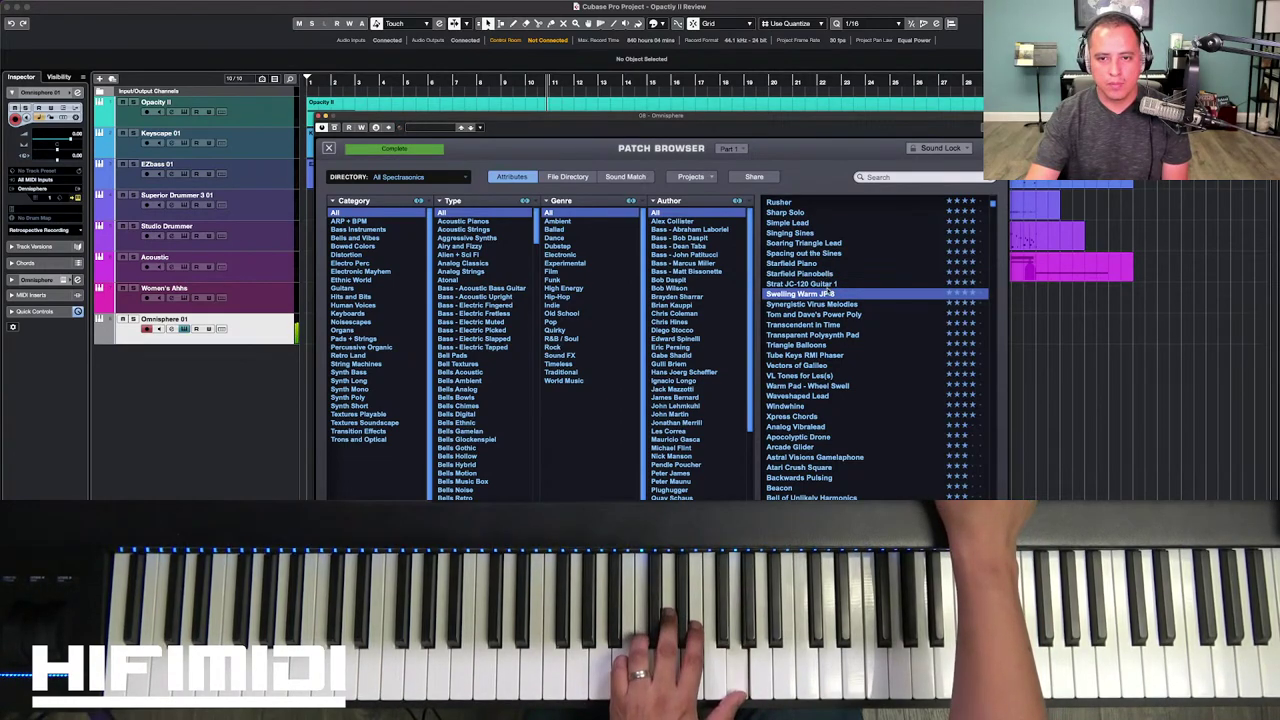
left_click(824, 274)
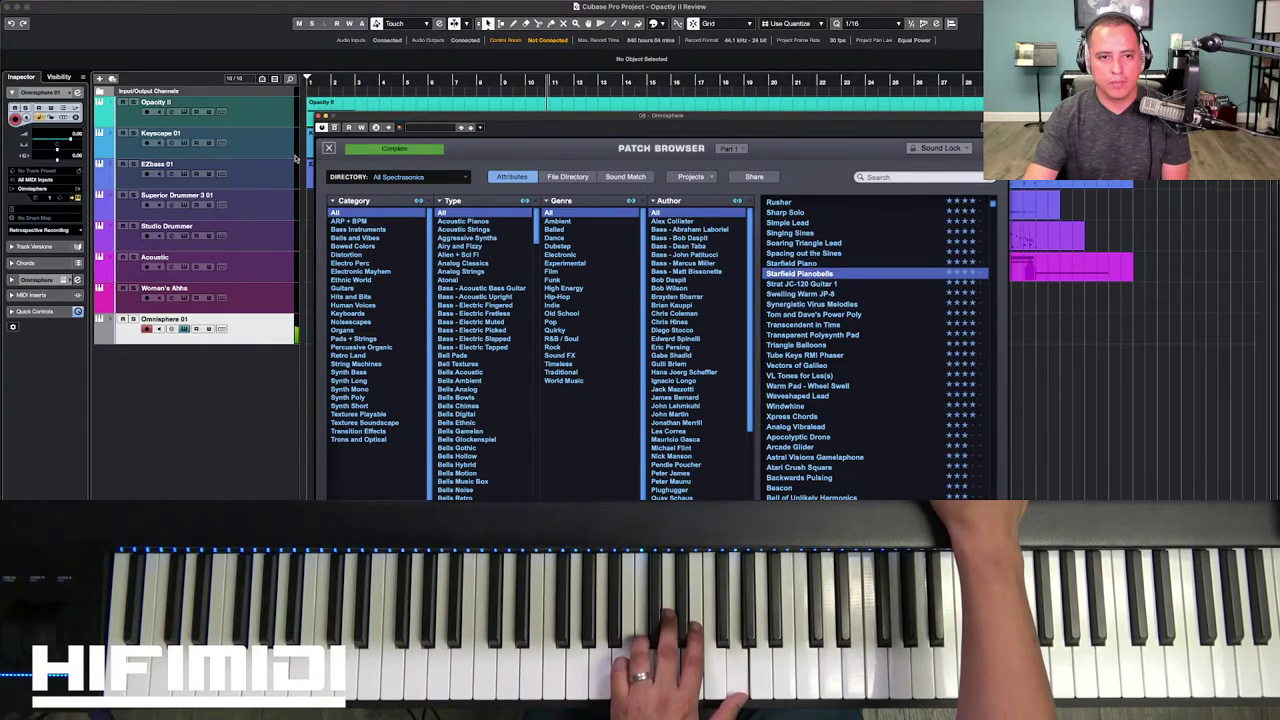
left_click(318, 115)
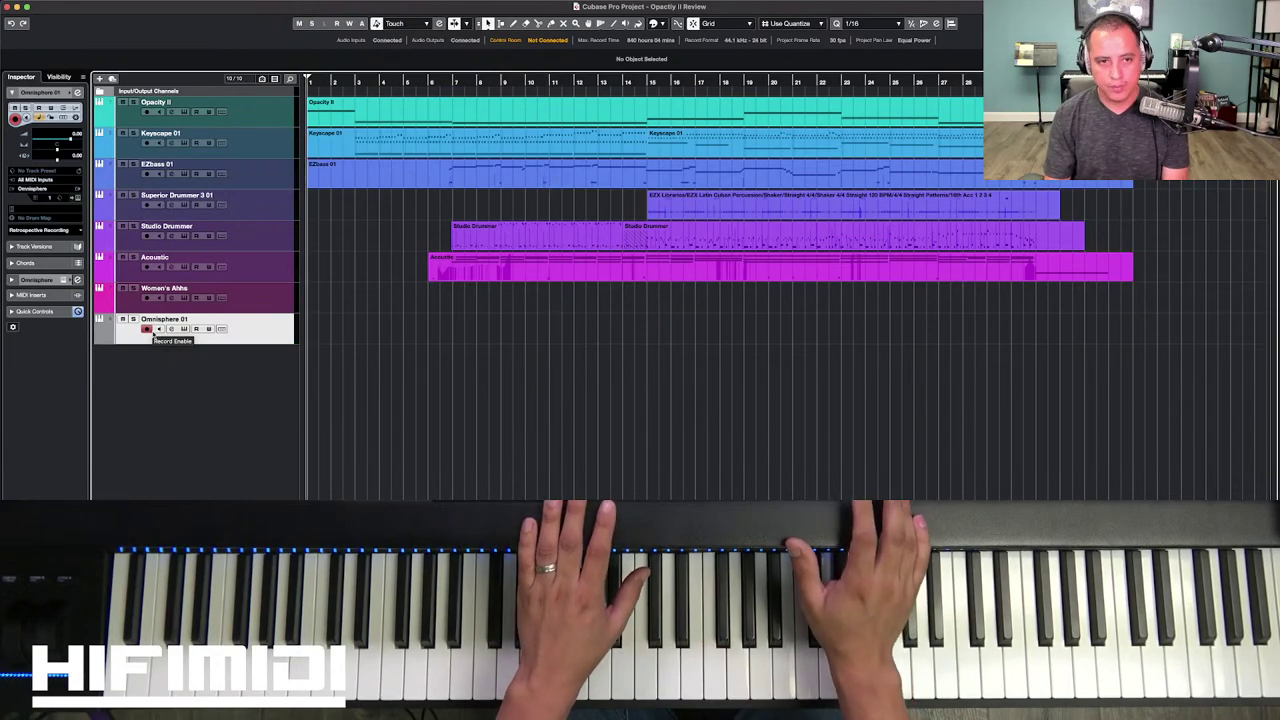
Step: Play the arrangement from the beginning to try the Omnisphere 01 sound against the other tracks
key("Home")
key("space")
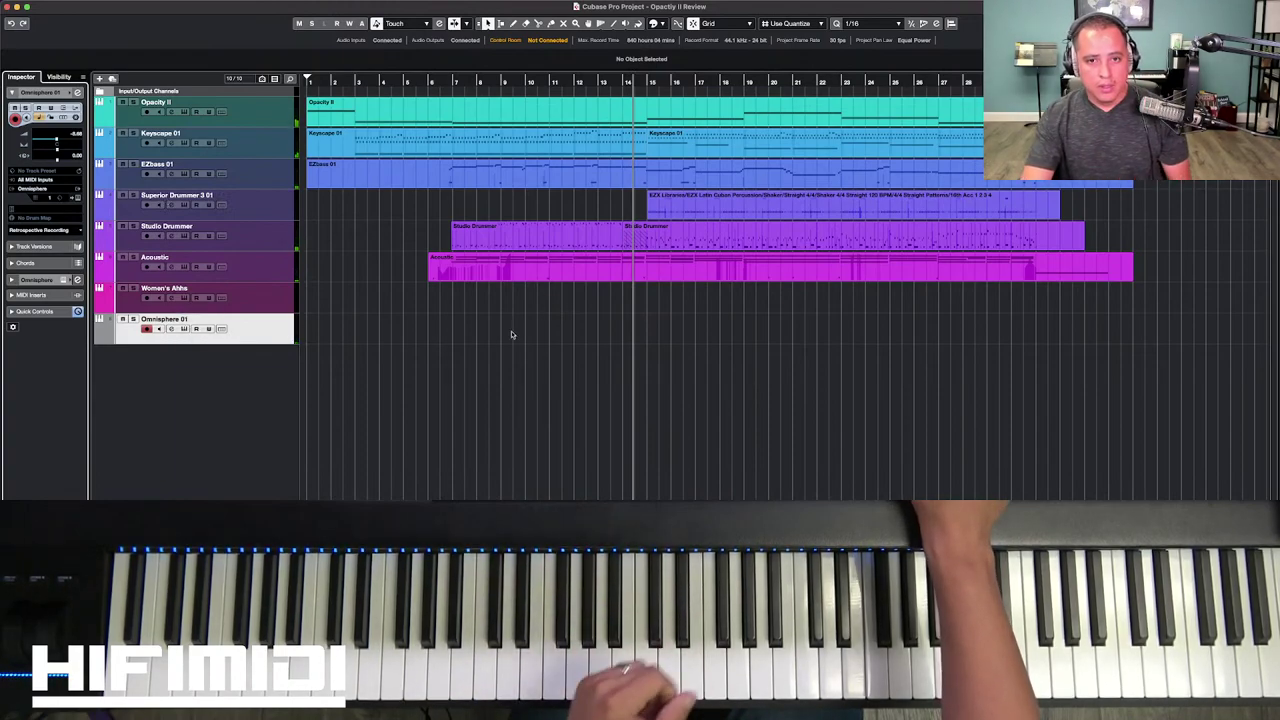
mouse_move(879, 4)
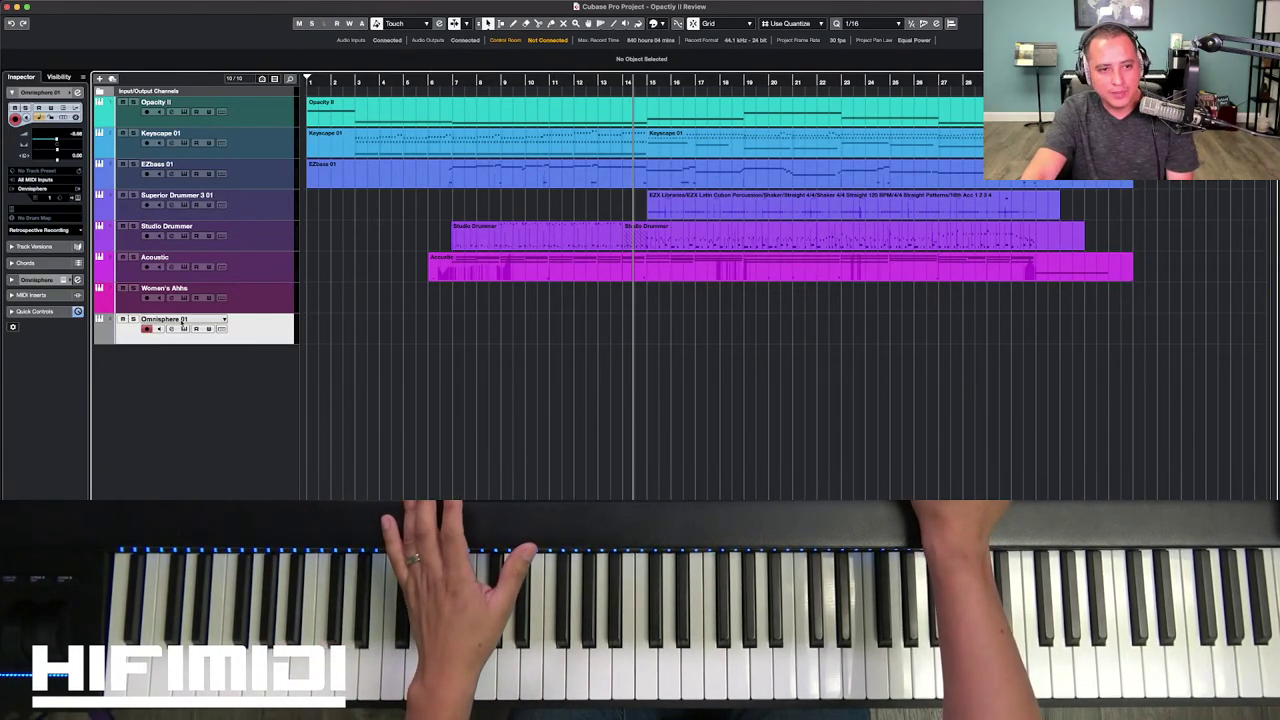
Step: Check the Pop Female2 Ahs1 sound on the Women's Ahhs track and record a 20-bar part starting at bar 15
left_click(256, 298)
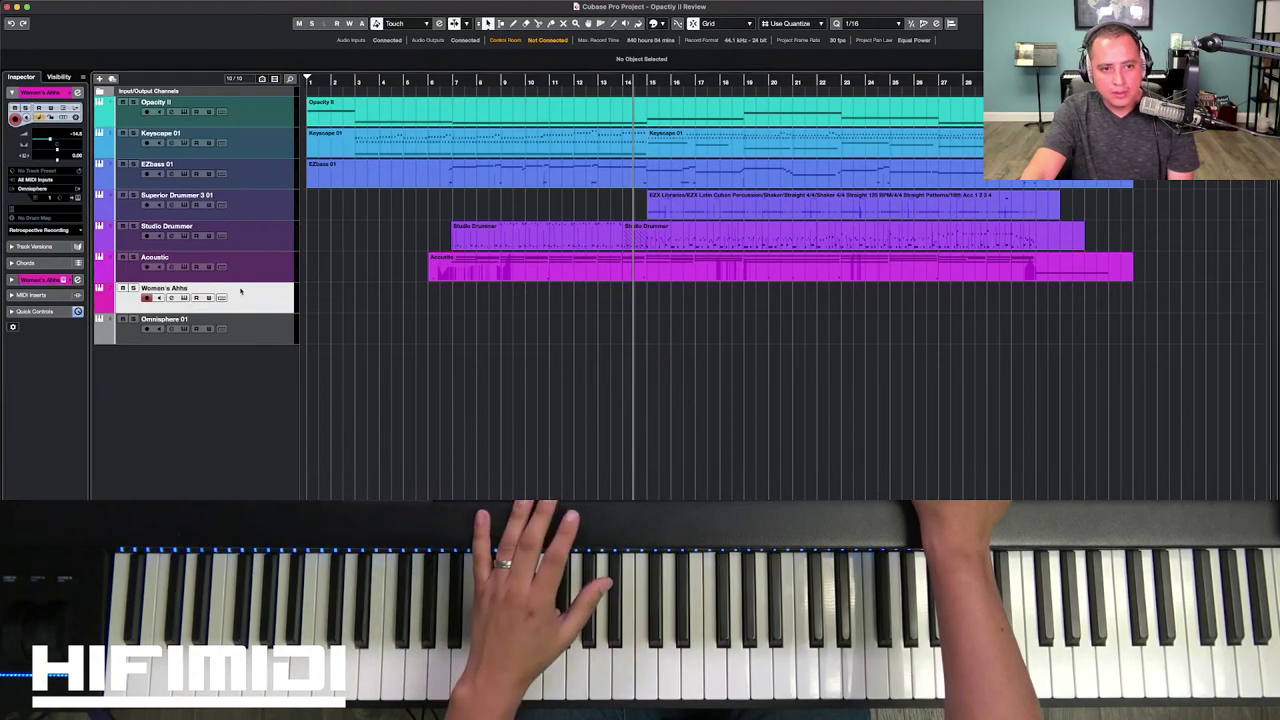
left_click(184, 298)
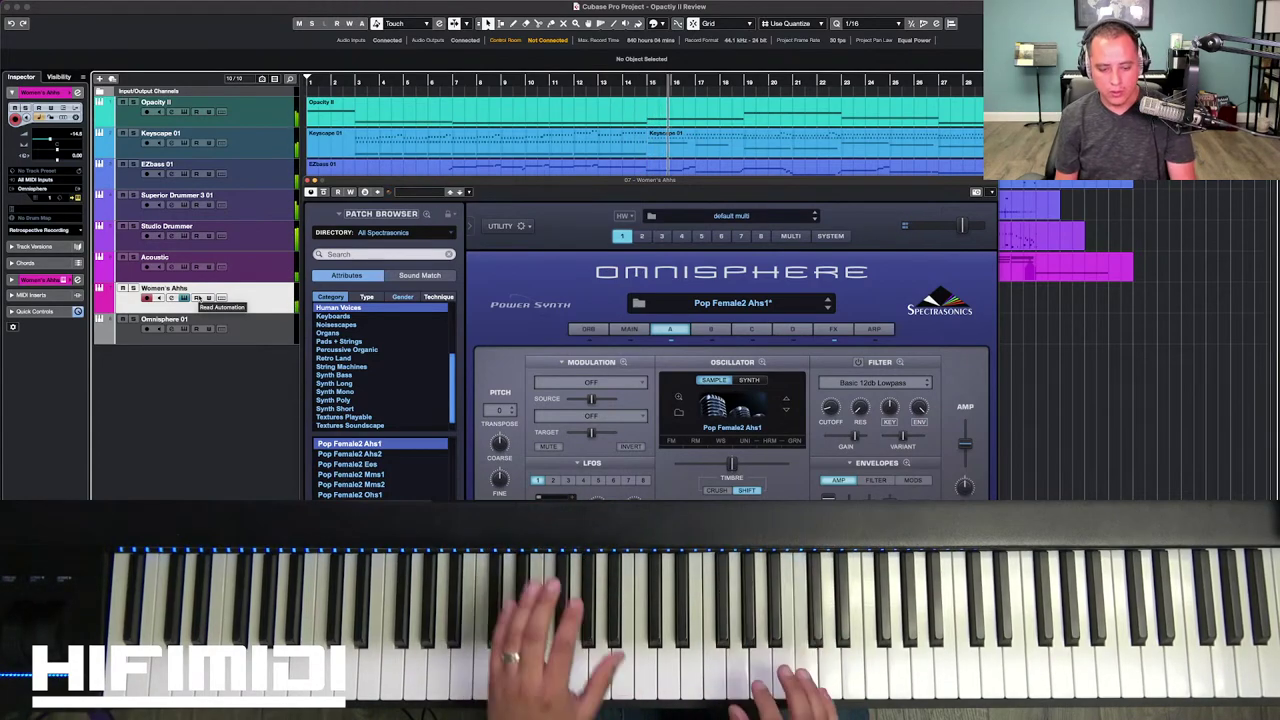
left_click(311, 187)
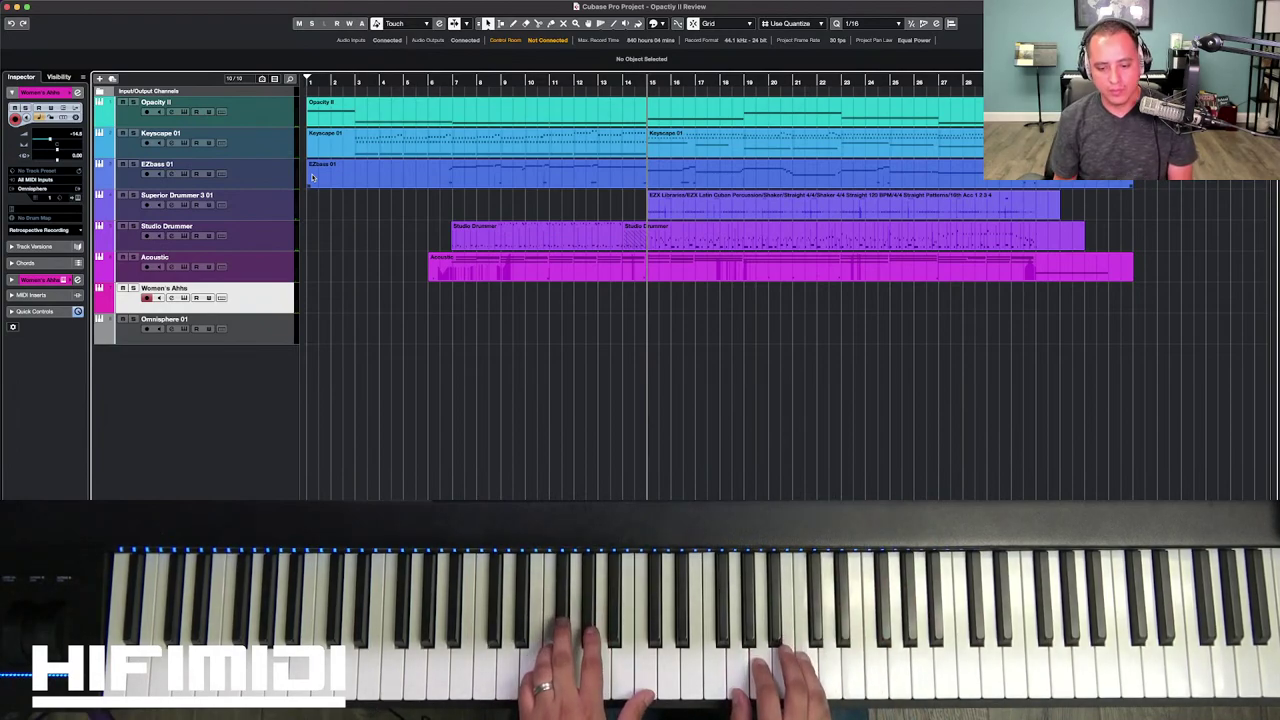
key("KP_Multiply")
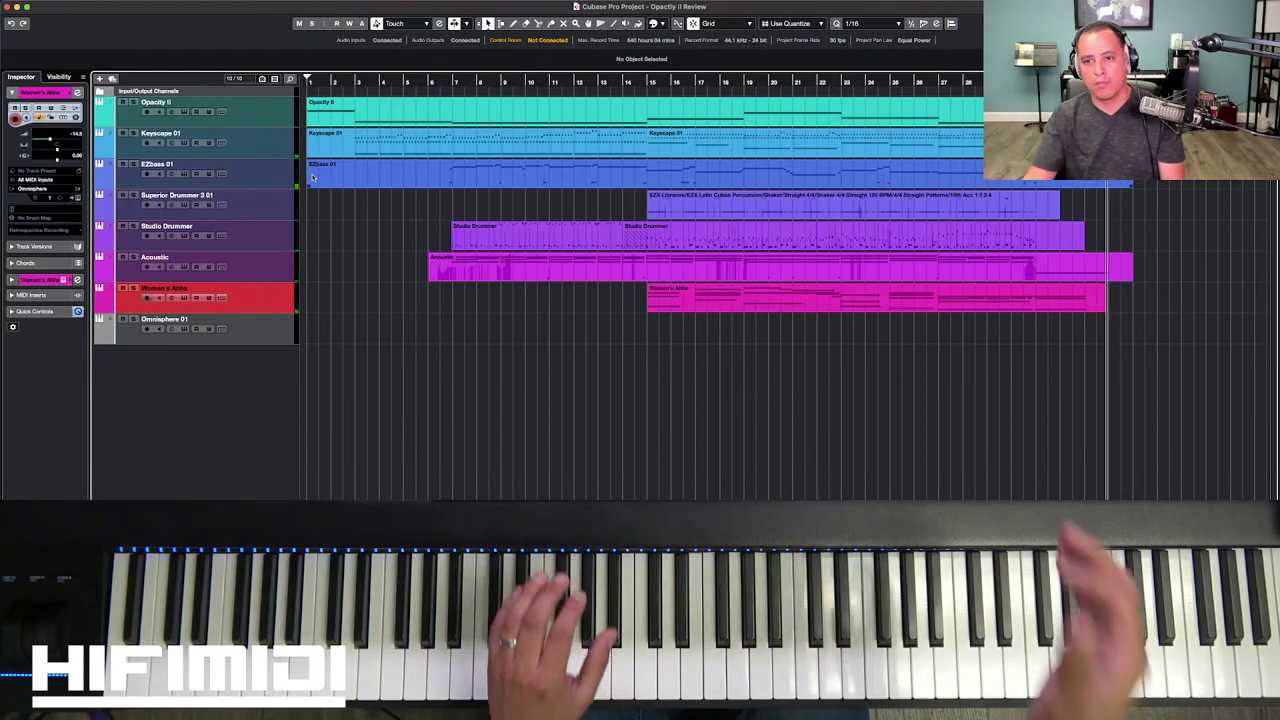
key("space")
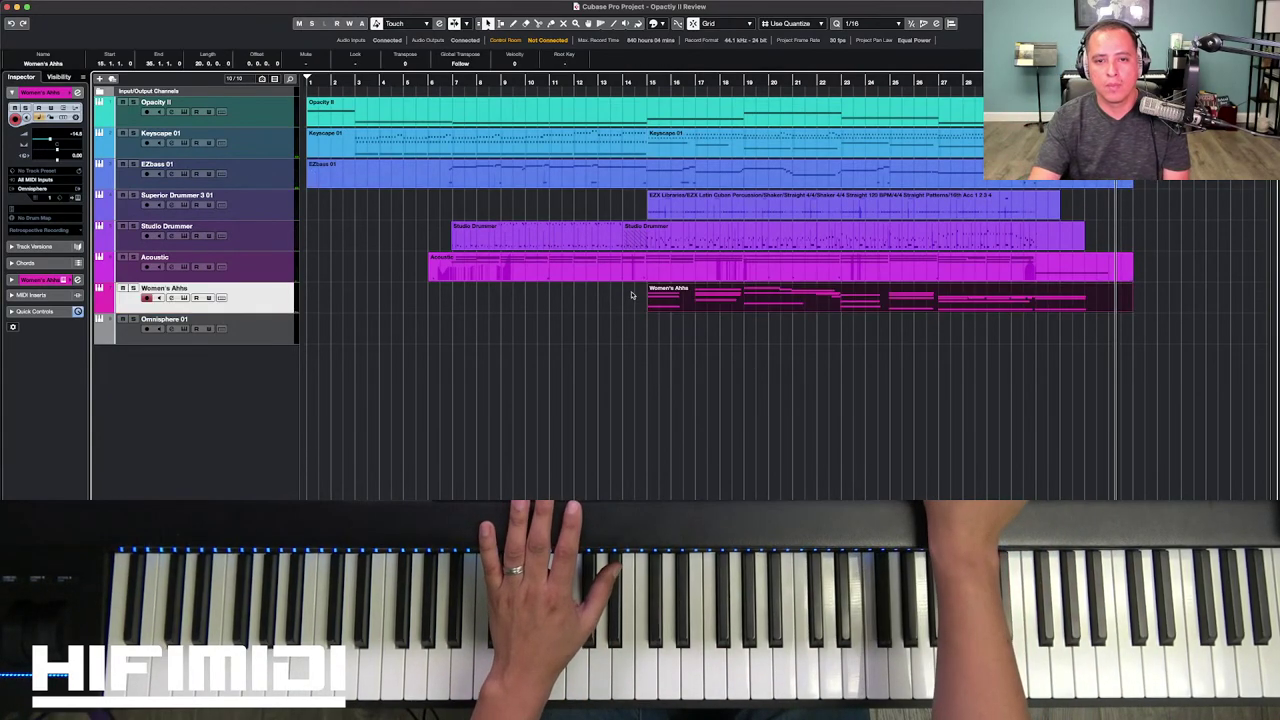
Step: Cut band 2 of the Women's Ahhs track's equalizer by about 11 dB in the midrange and play back from before bar 15
left_click(42, 282)
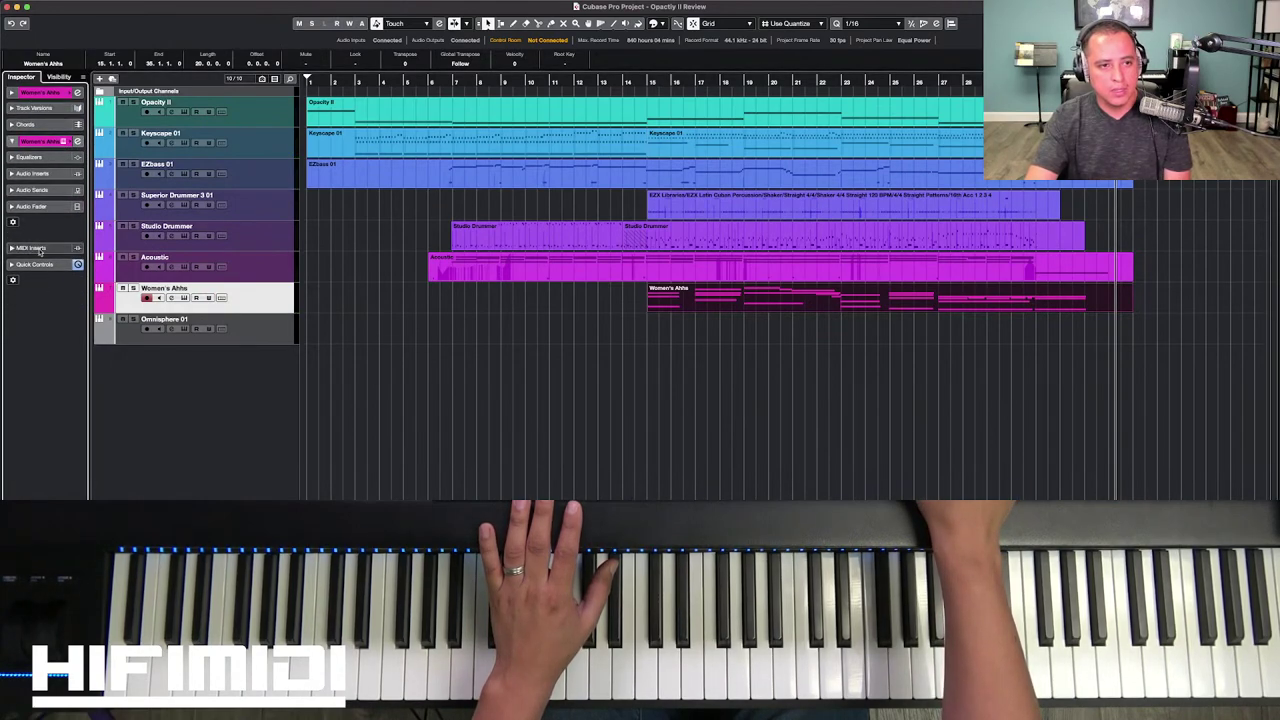
left_click(30, 158)
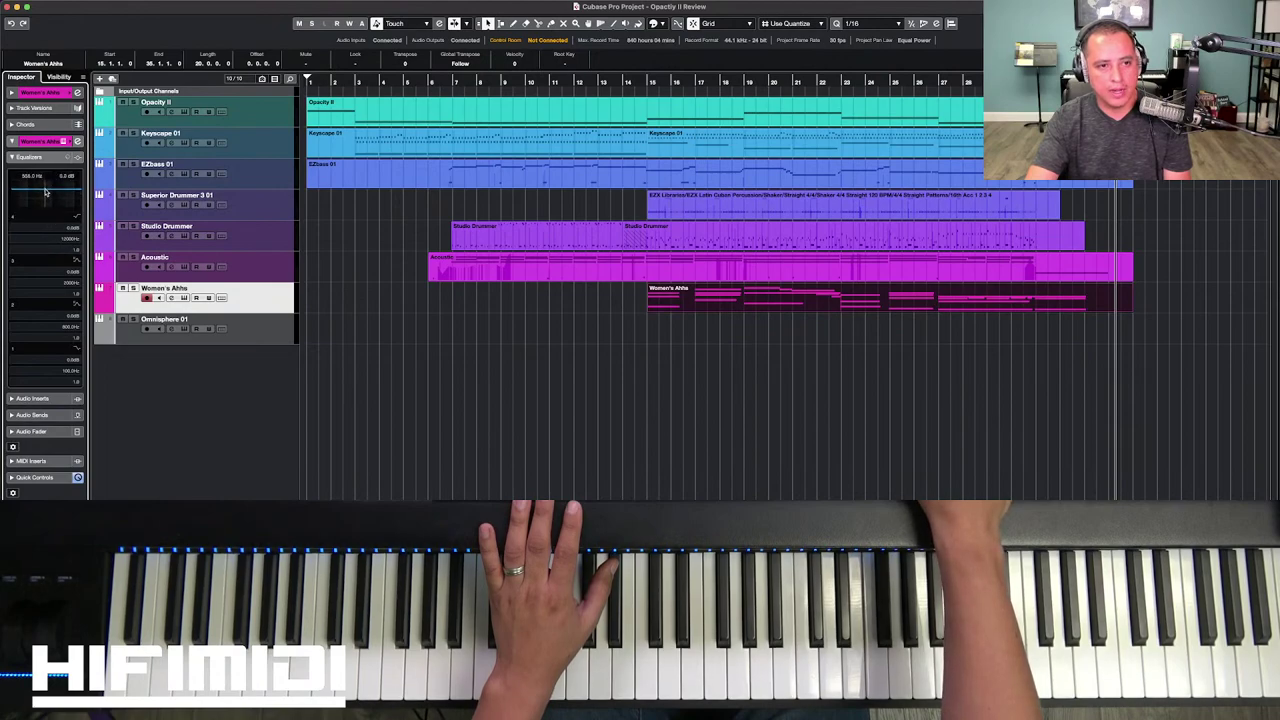
left_click_drag(44, 193, 45, 196)
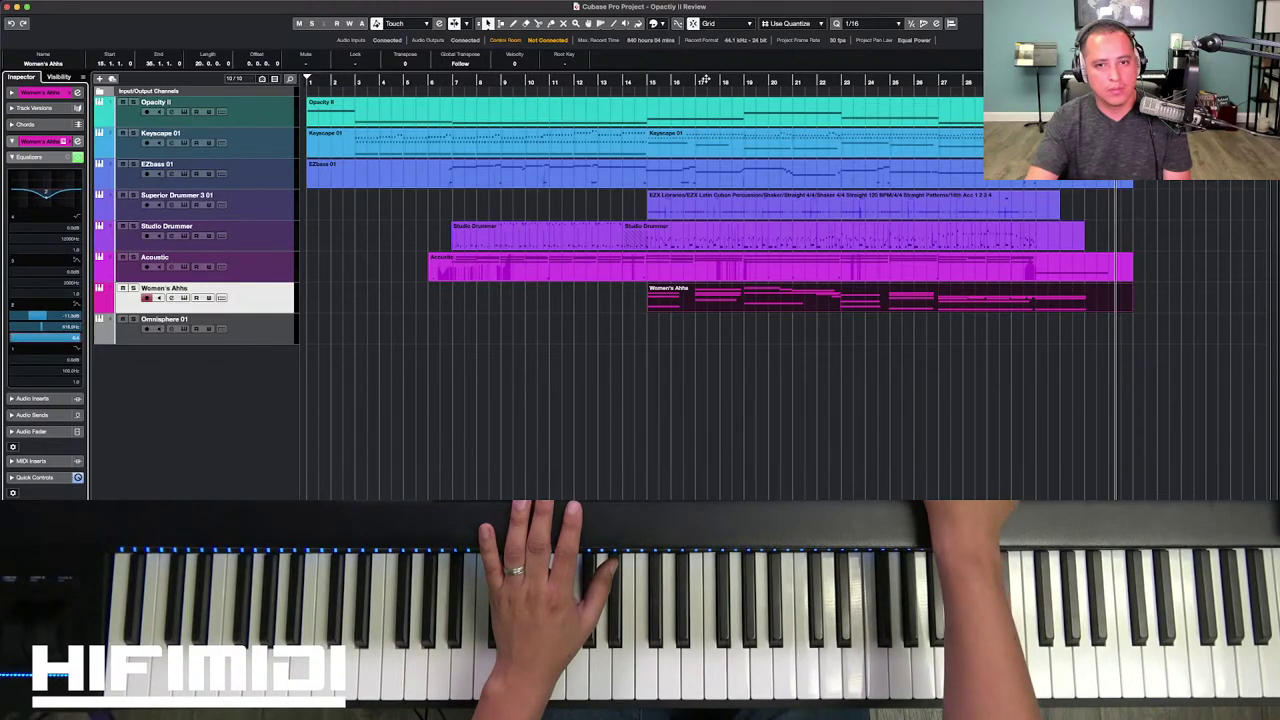
left_click(640, 84)
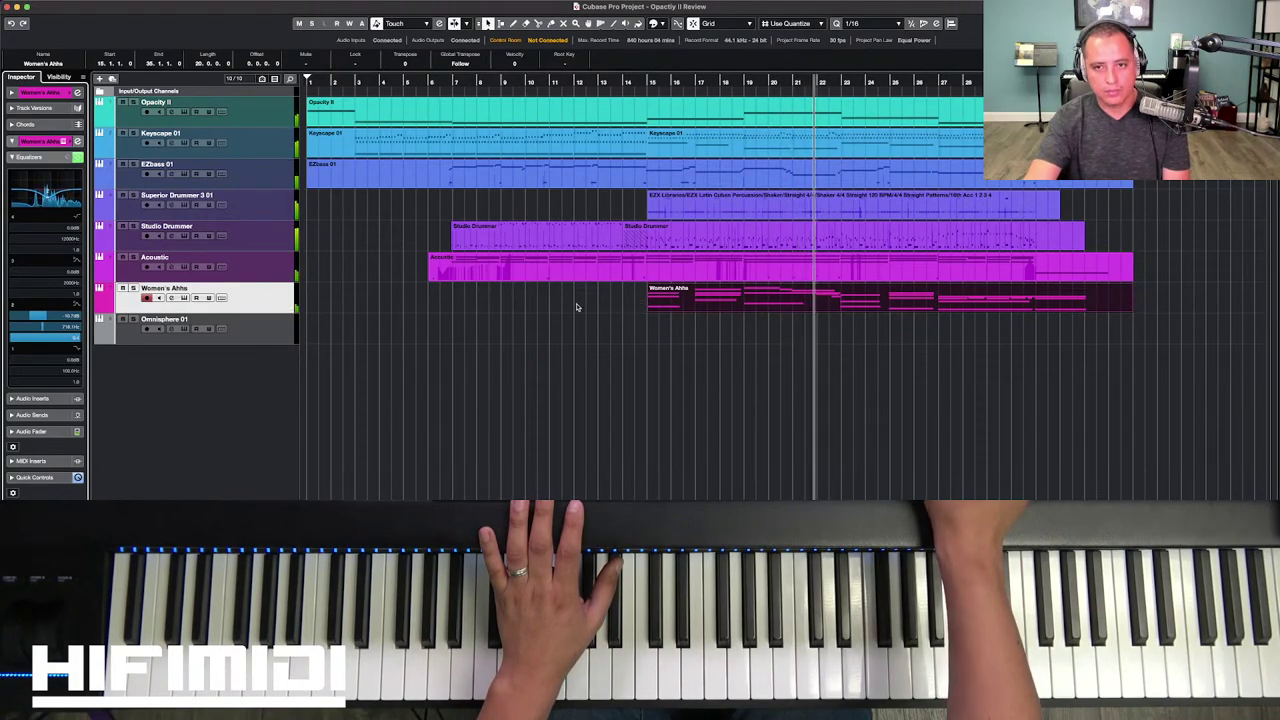
Step: Add an instrument track below Omnisphere 01 using MusicLab's RealLPC, routed to Stereo Out
key("Down")
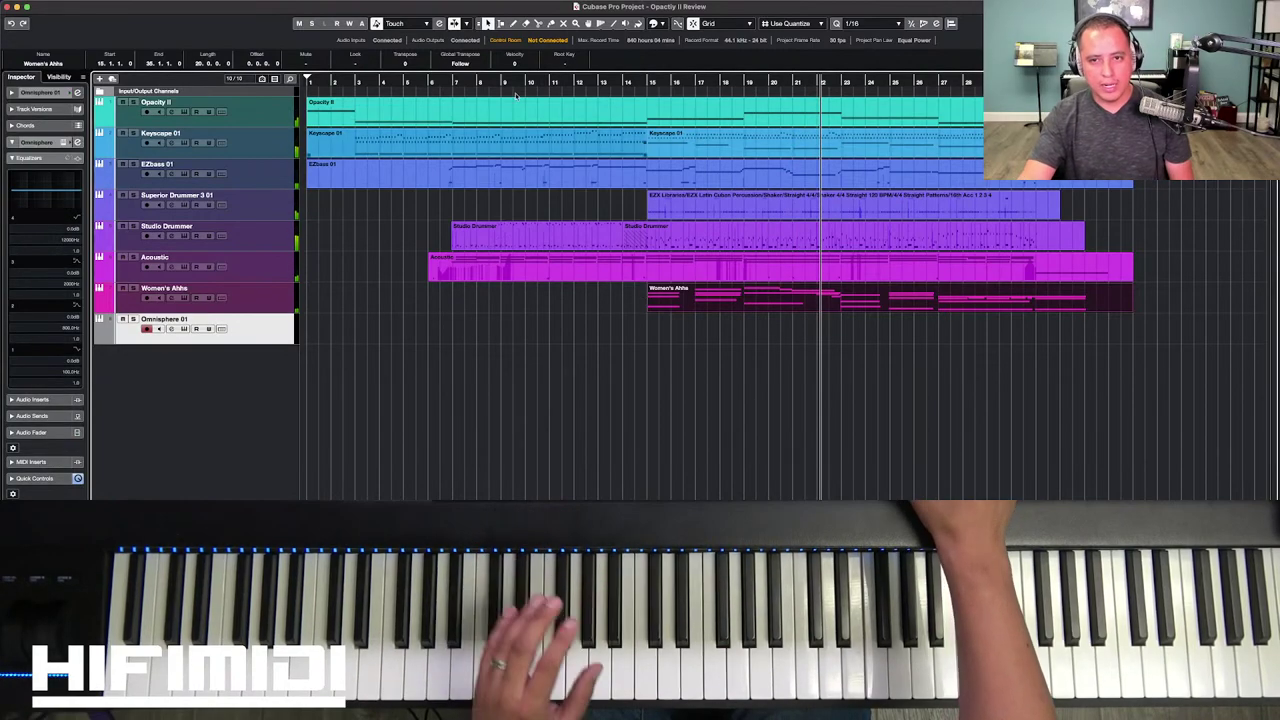
double_click(343, 386)
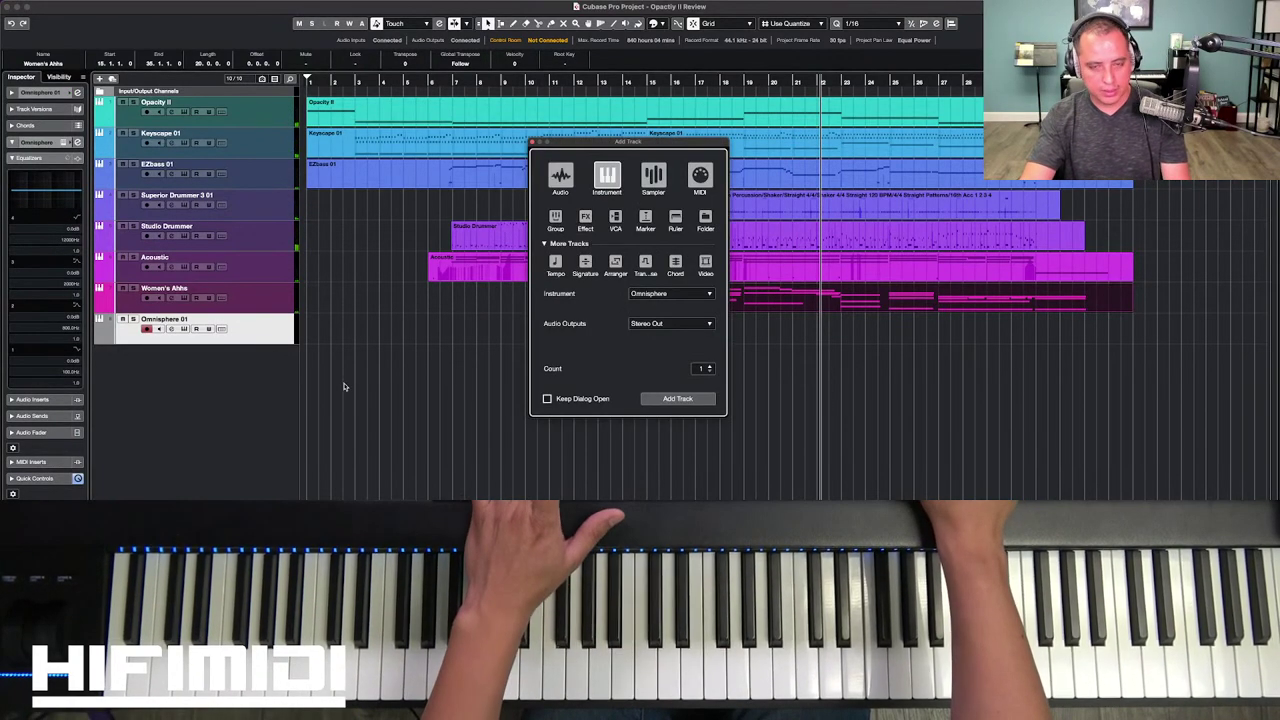
left_click(676, 294)
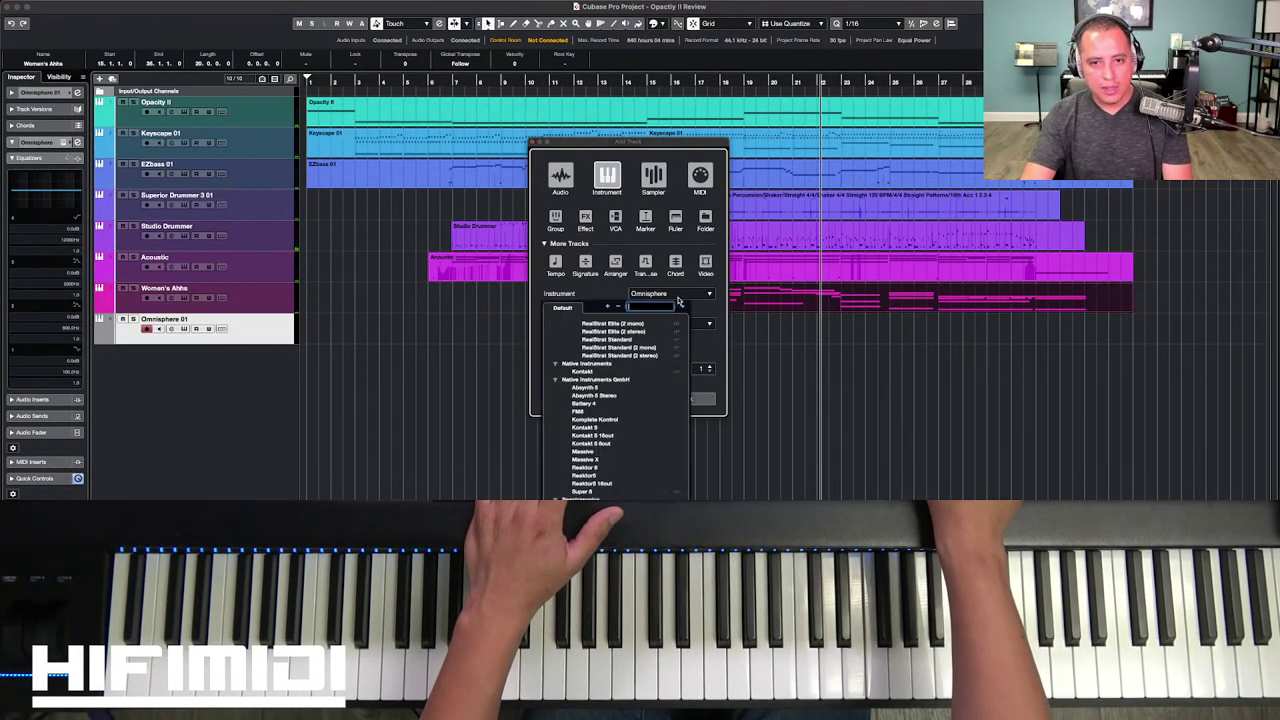
left_click(618, 307)
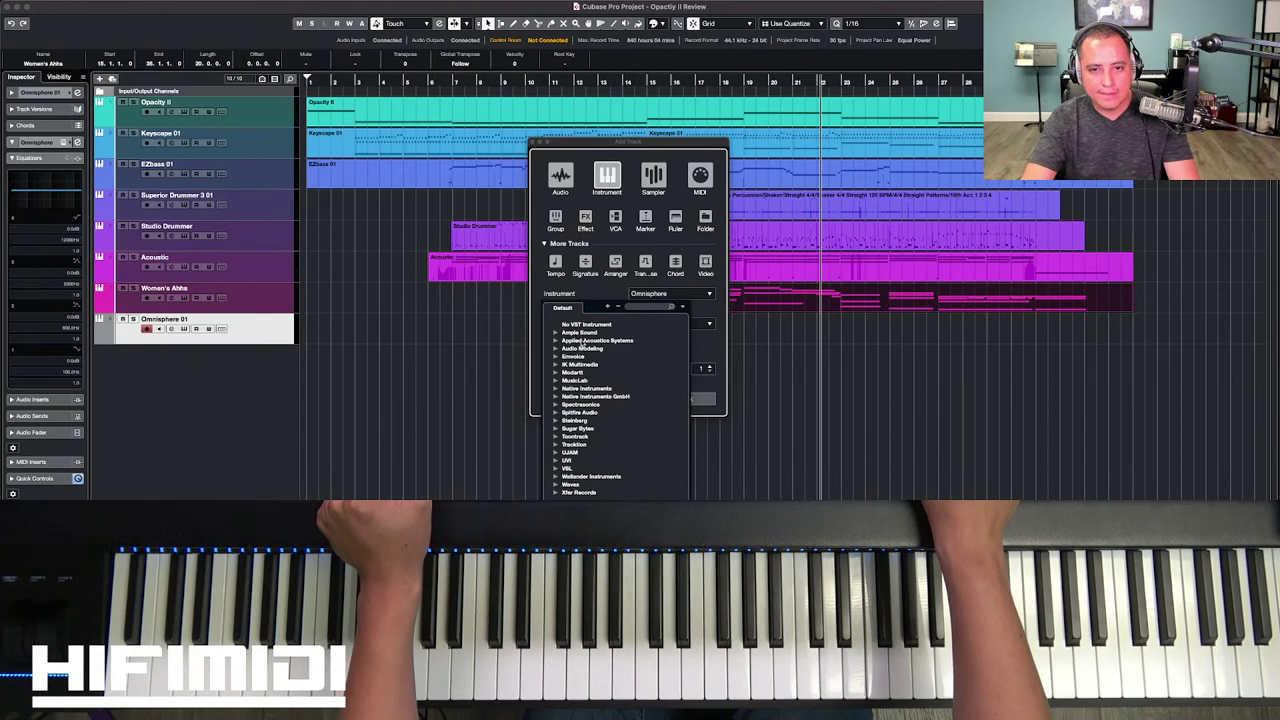
left_click(577, 381)
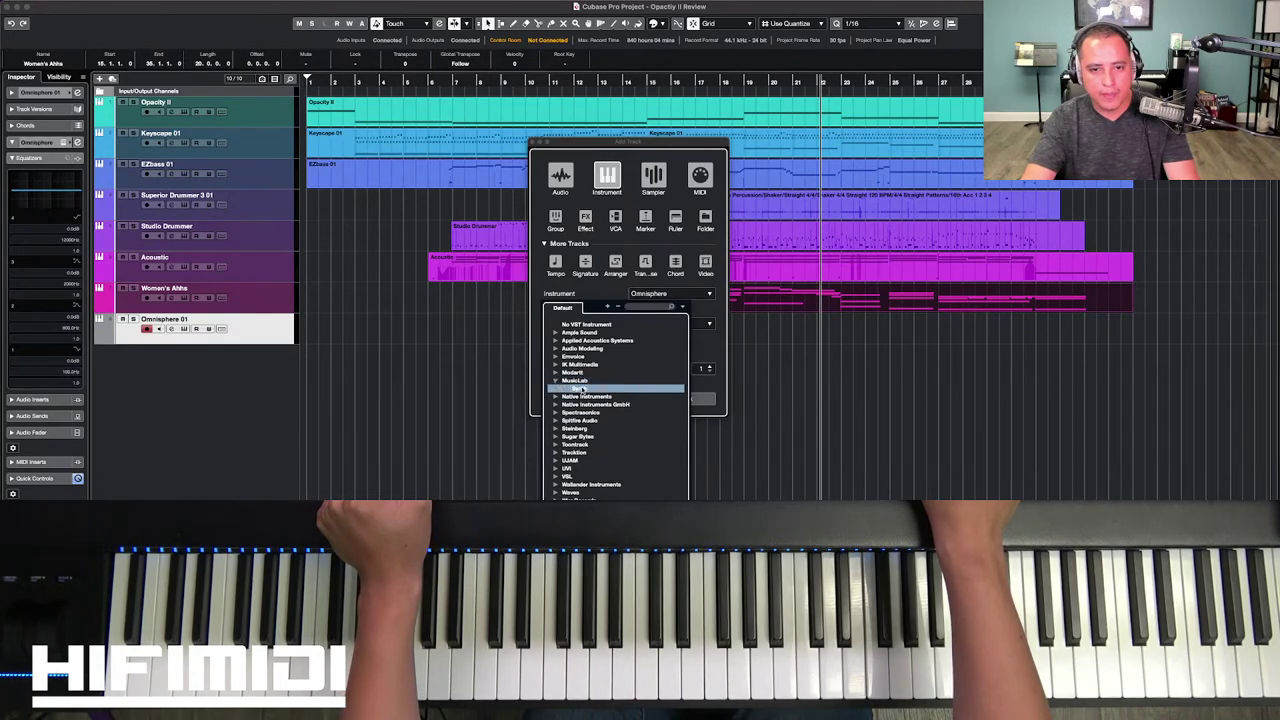
left_click(600, 438)
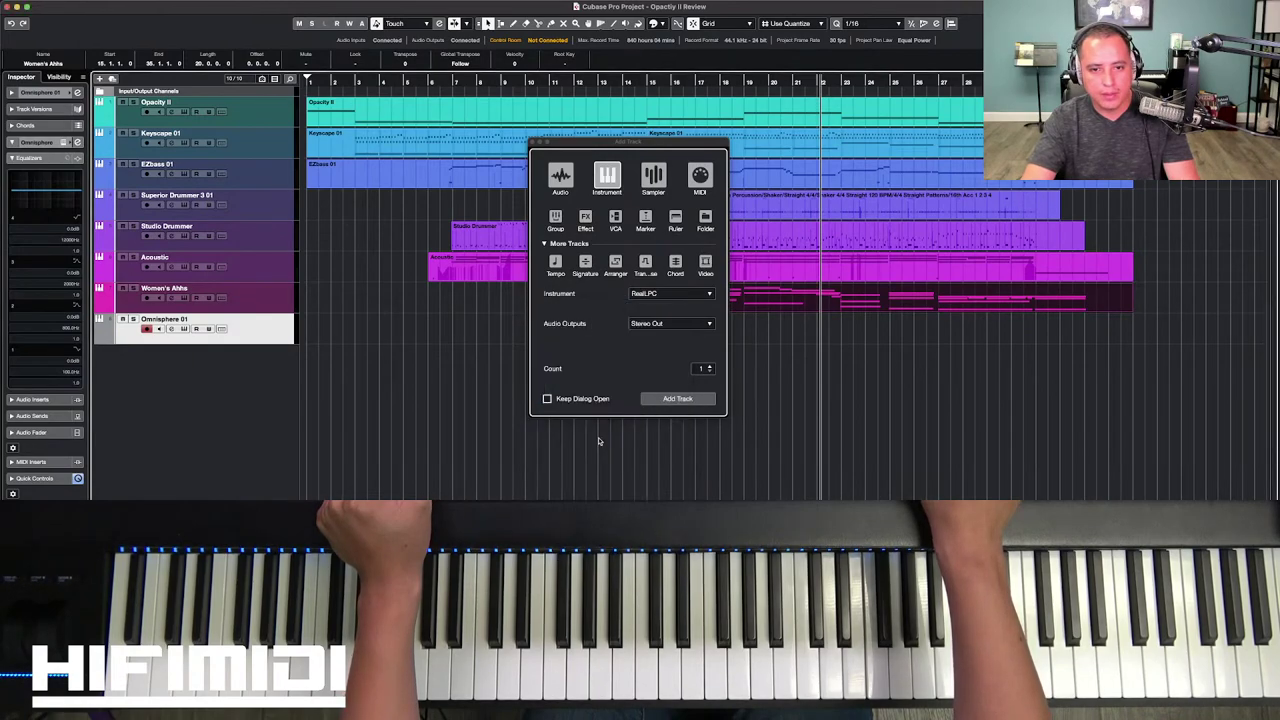
left_click(676, 399)
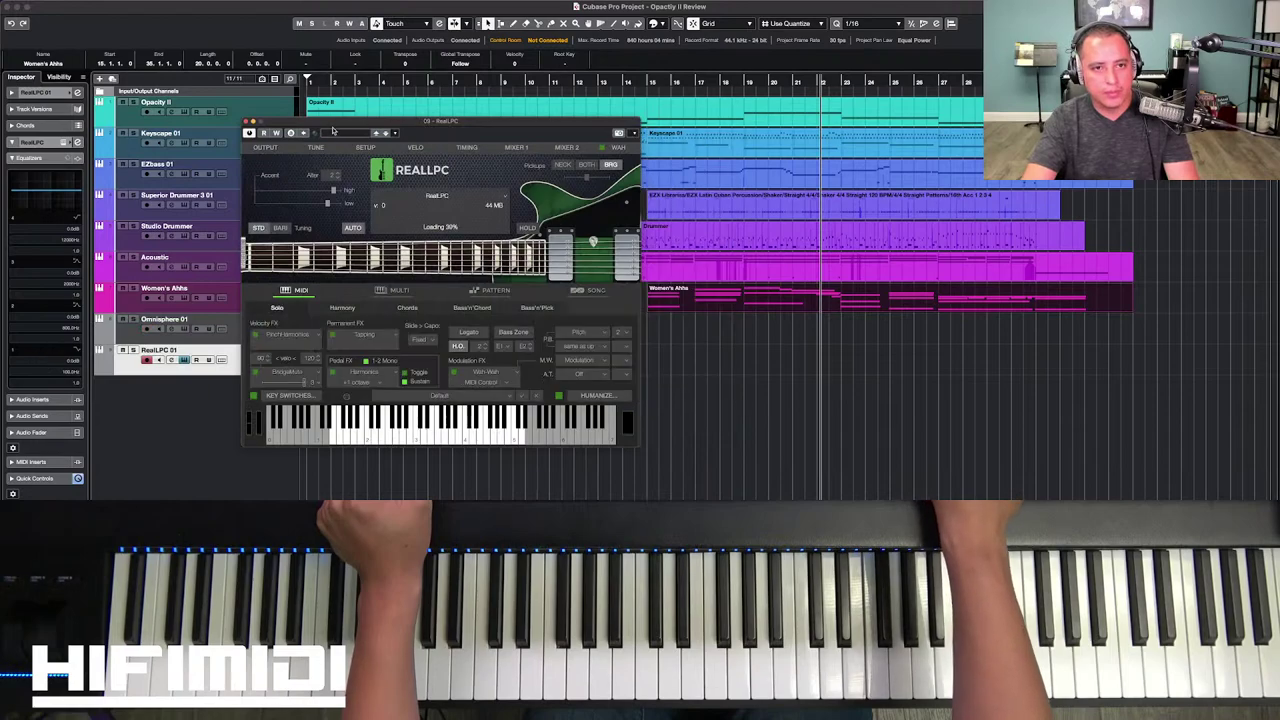
Step: Insert PositiveGrid's BIAS FX 2 as the first audio effect on the RealLPC track and dismiss its trial notice
left_click_drag(334, 131, 484, 143)
left_click(37, 144)
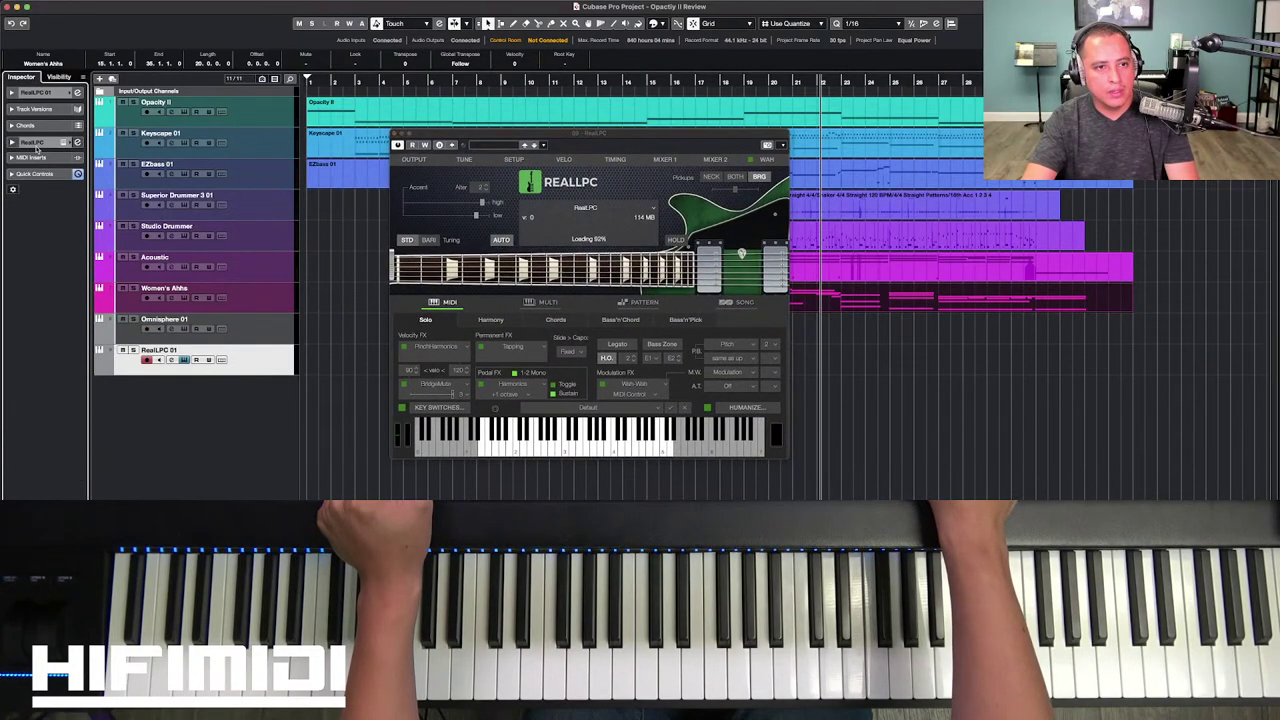
left_click(37, 144)
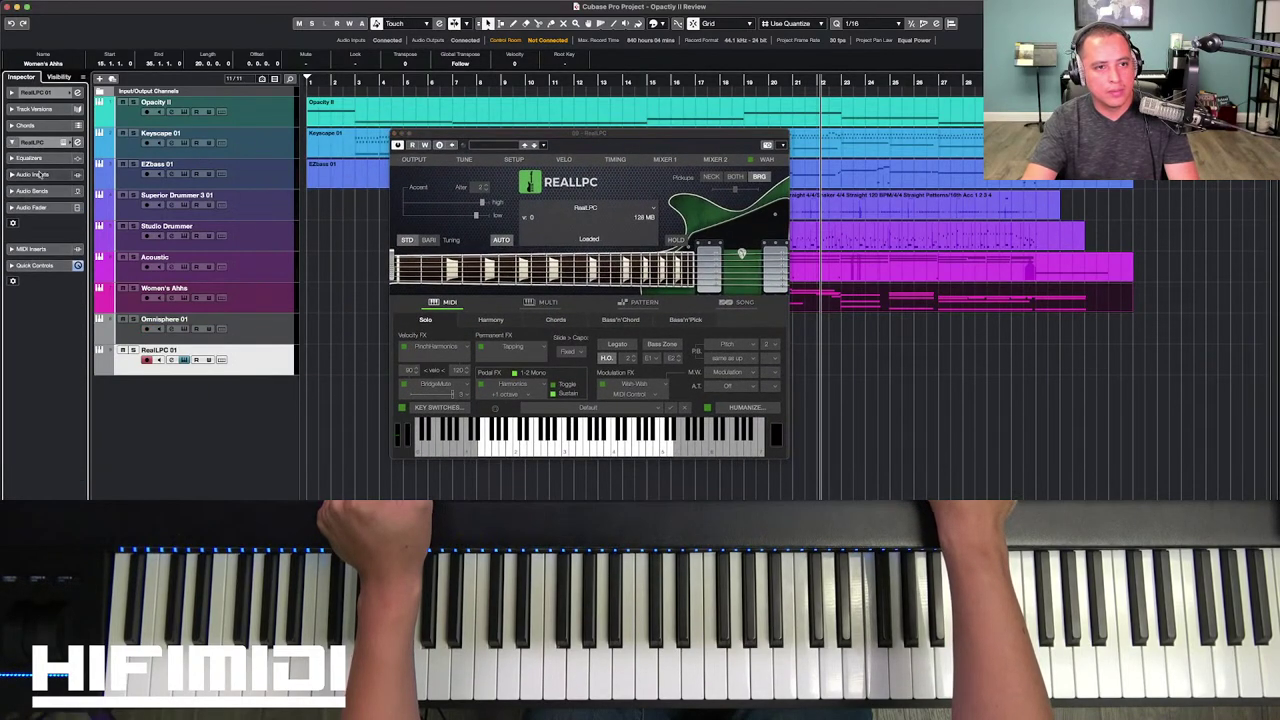
left_click(37, 174)
left_click(44, 193)
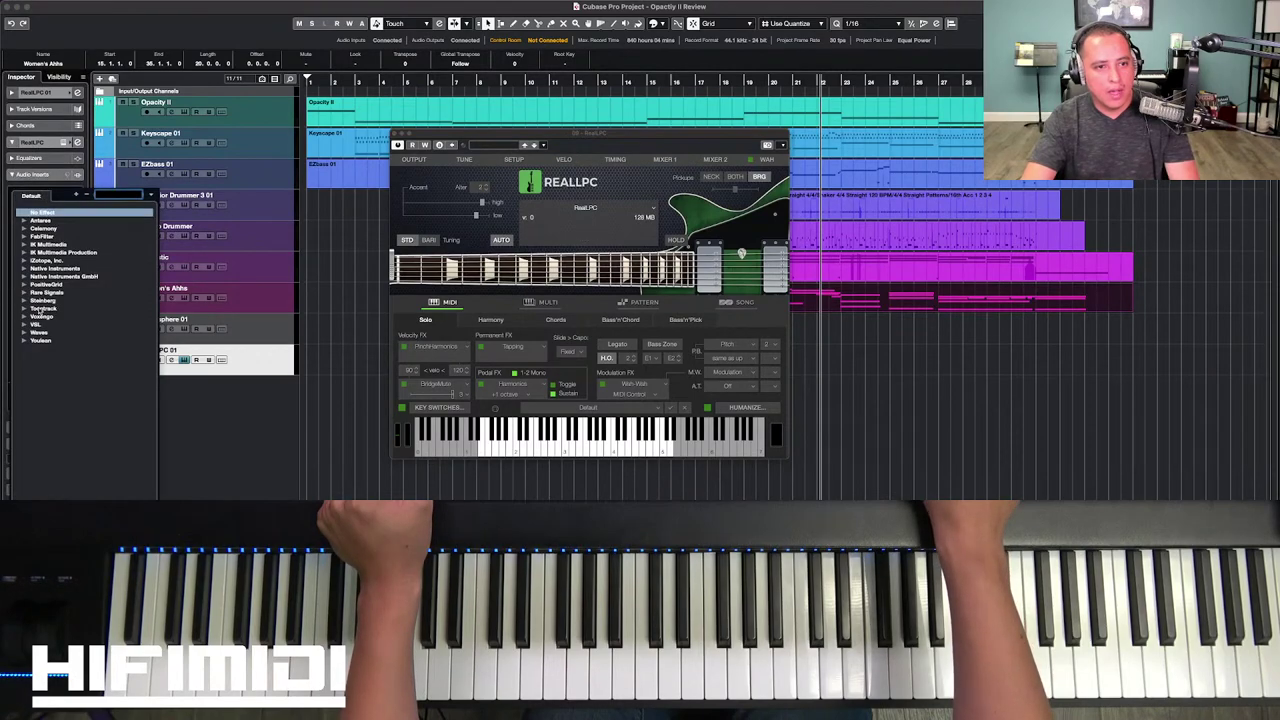
left_click(42, 285)
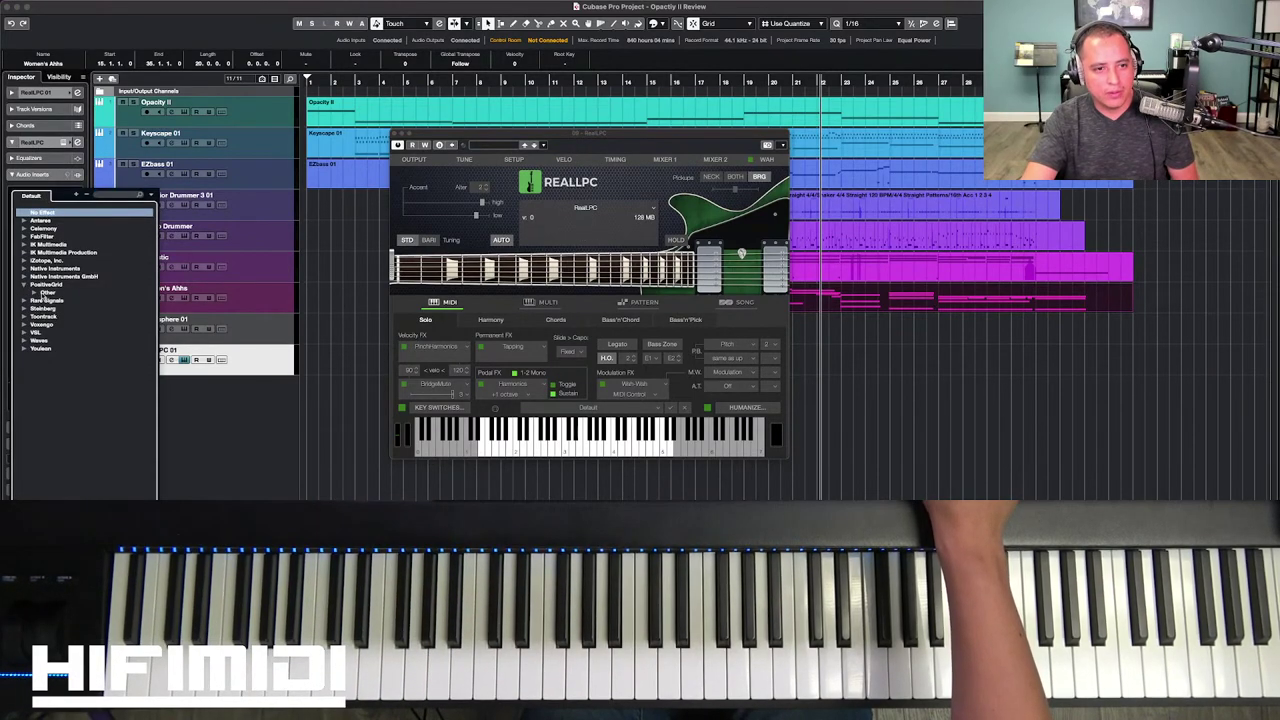
left_click(52, 300)
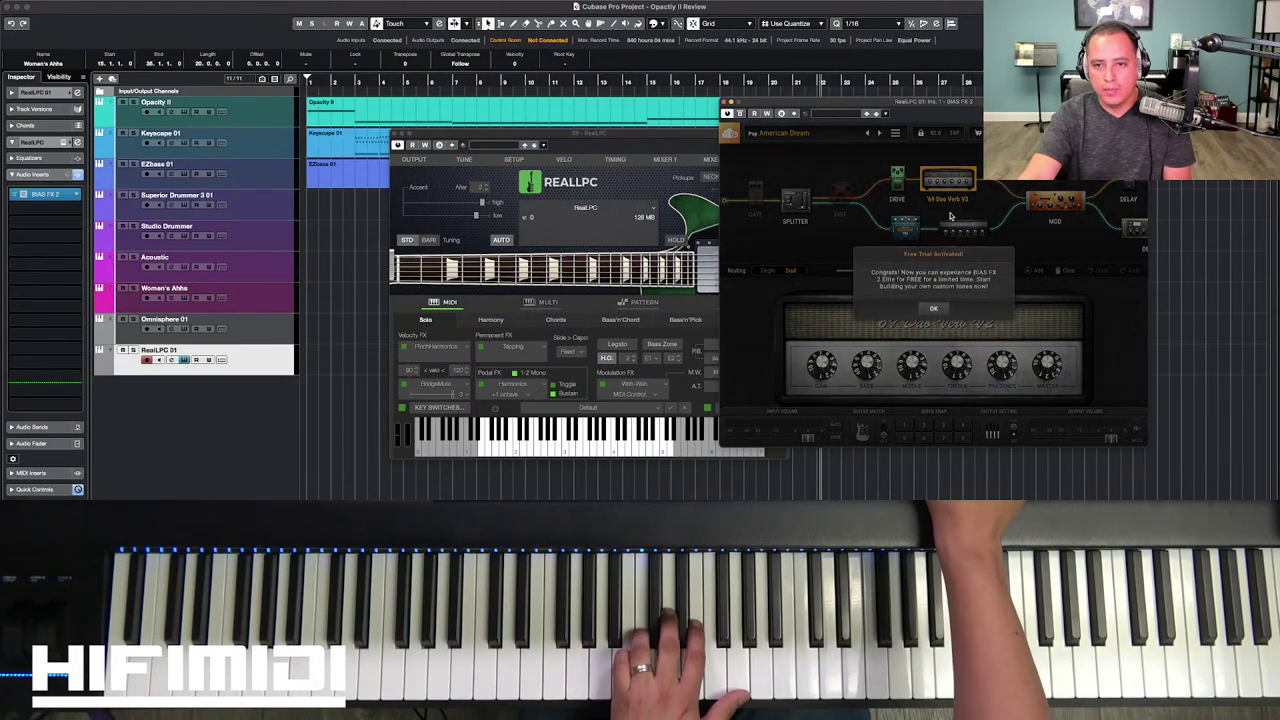
left_click(930, 312)
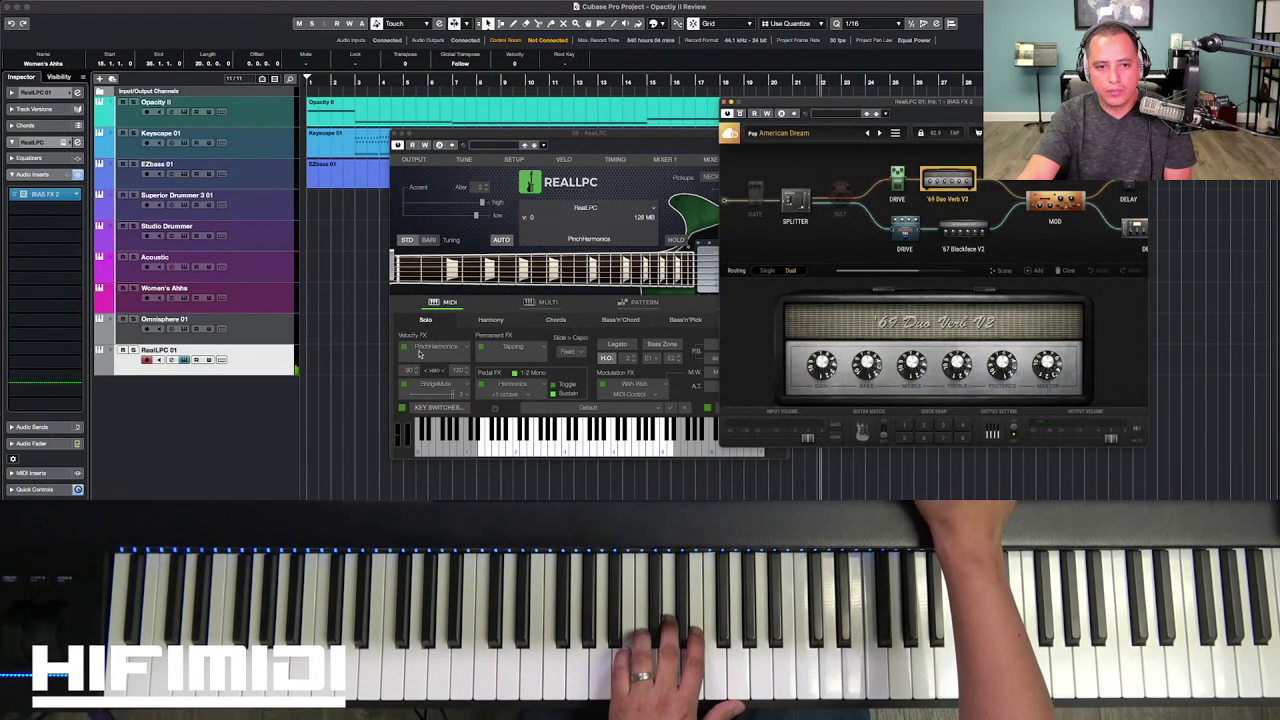
Step: Check RealLPC's key switch assignments and switch the guitar to Legato with the Neck pickup
left_click(407, 409)
left_click(421, 407)
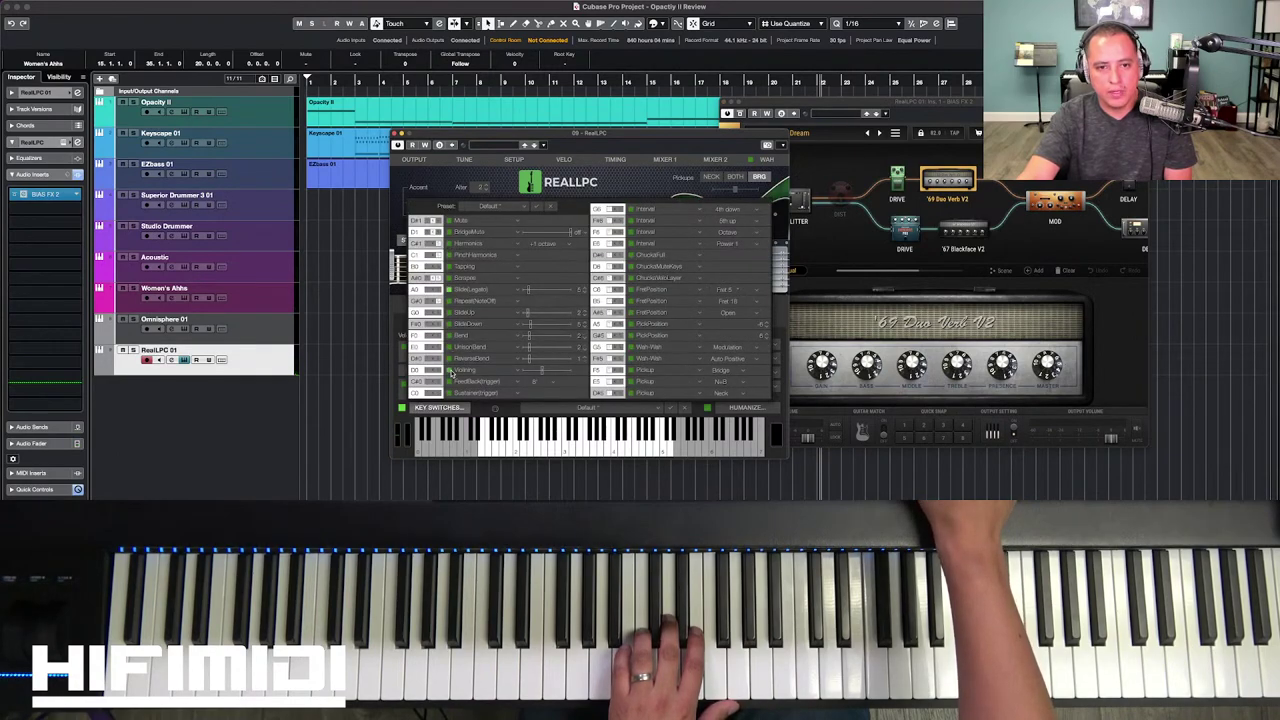
left_click(637, 197)
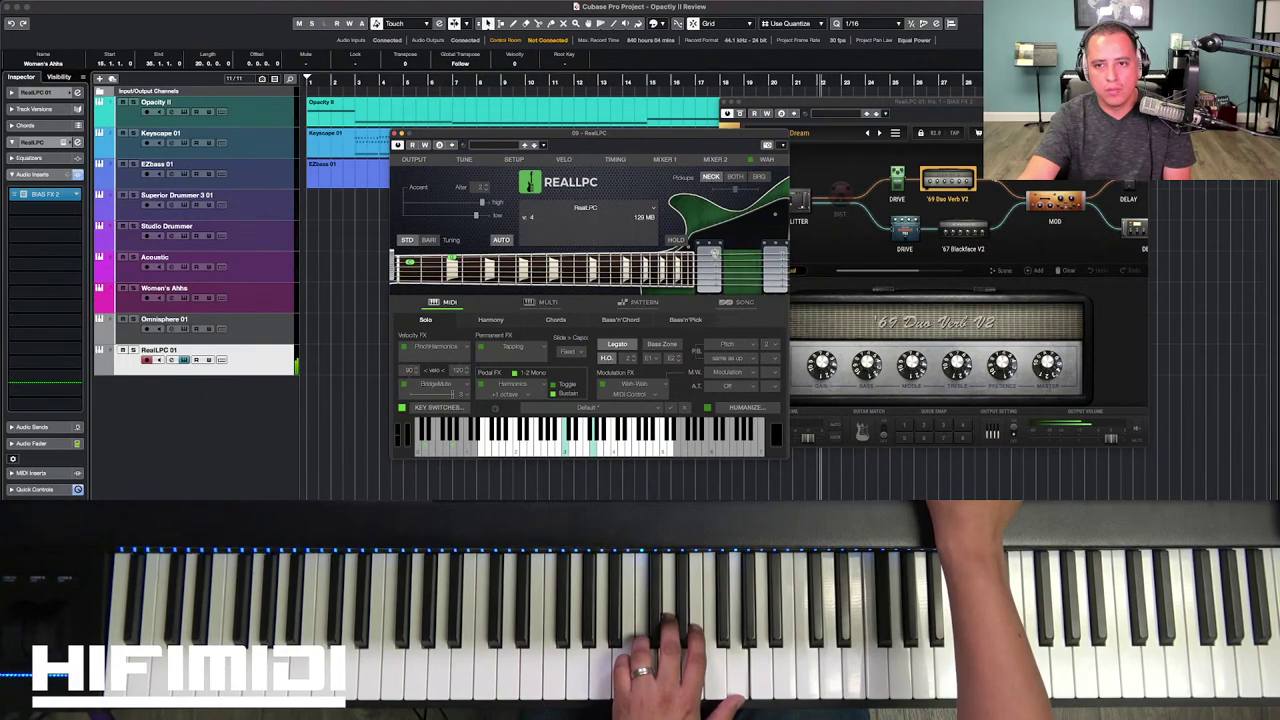
Step: Audition BIAS FX 2's Pop presets from American Dream onward, choose In the Clouds, and close the BIAS FX 2 and RealLPC windows
left_click(860, 260)
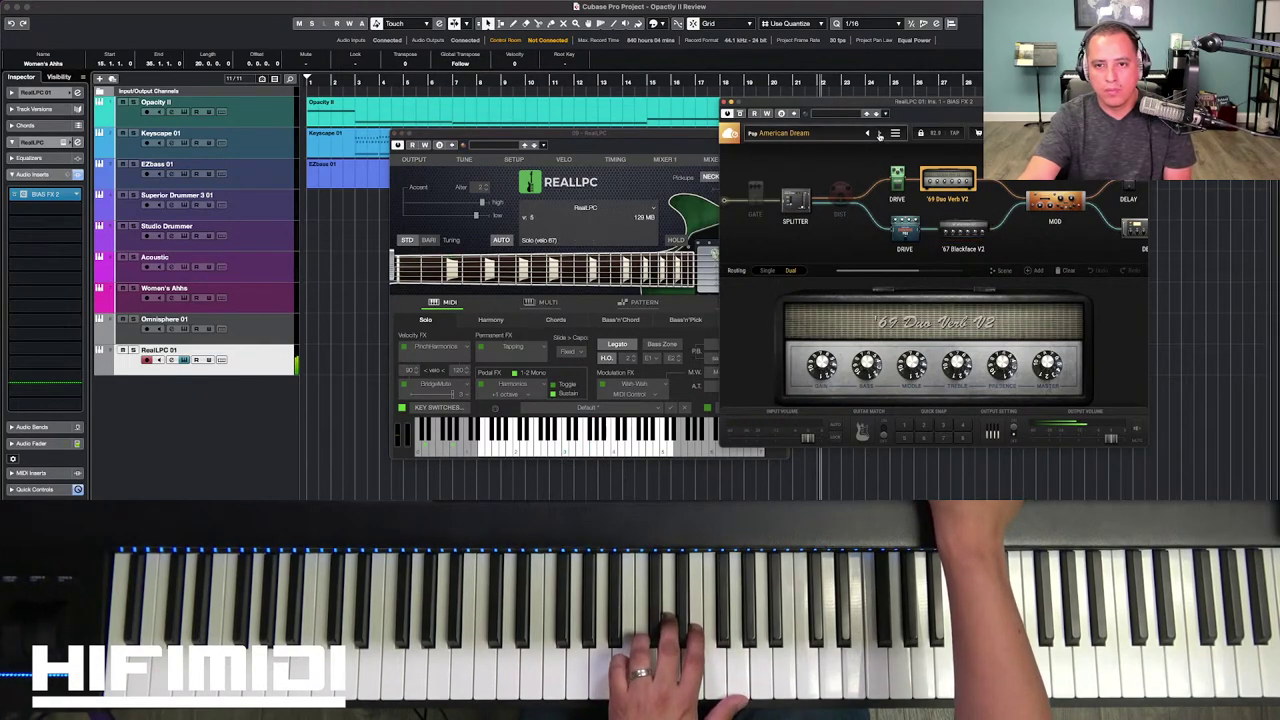
left_click(879, 135)
left_click(879, 135)
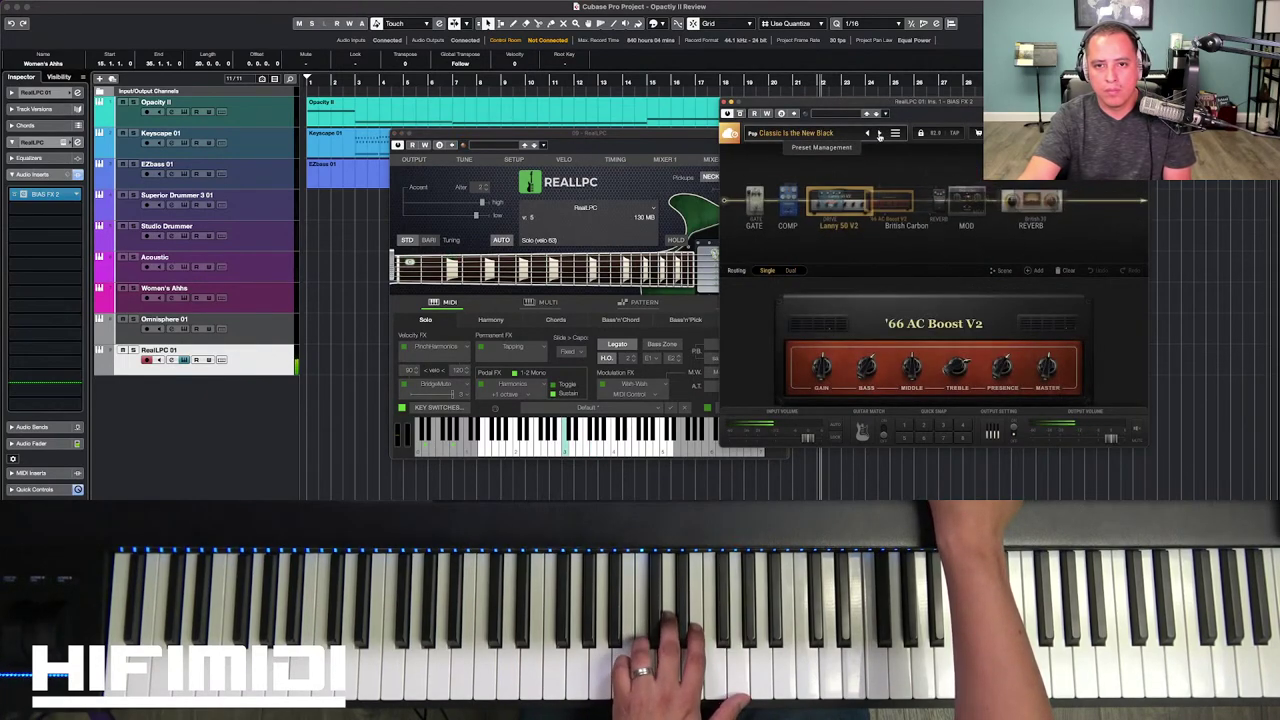
left_click(879, 135)
left_click(879, 135)
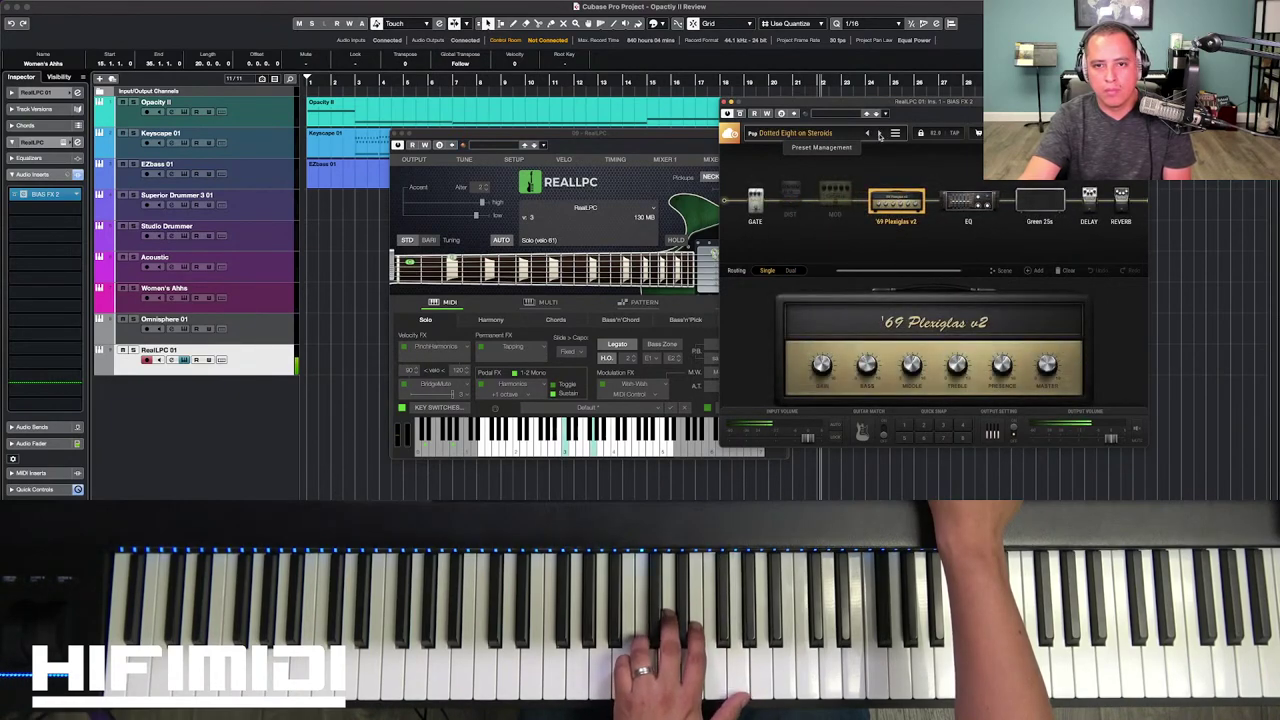
left_click(879, 135)
left_click(879, 135)
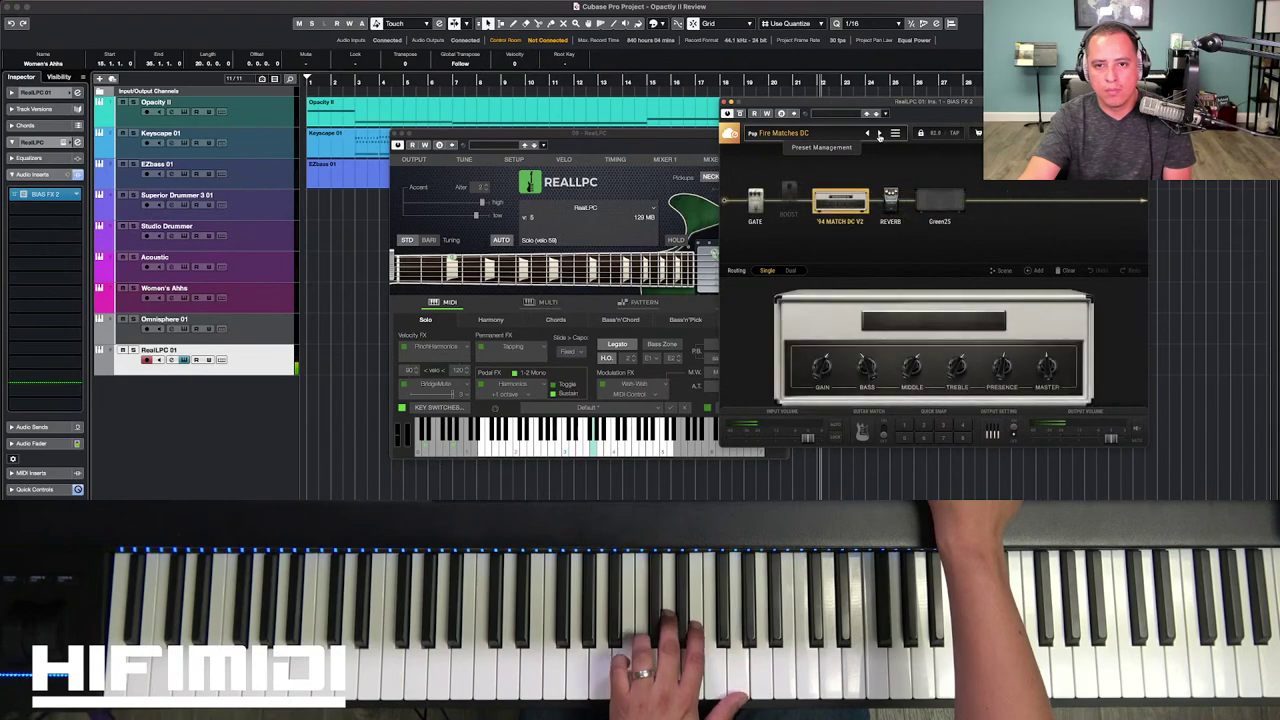
left_click(879, 135)
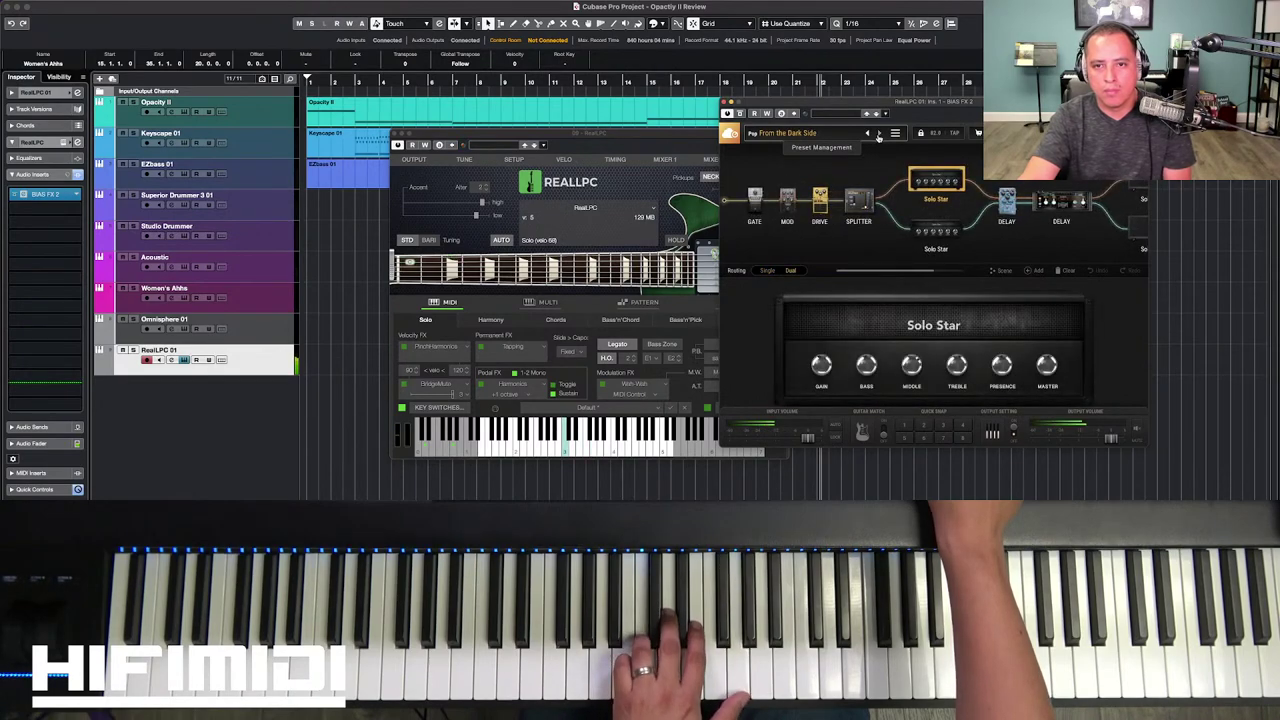
left_click(879, 135)
left_click(879, 135)
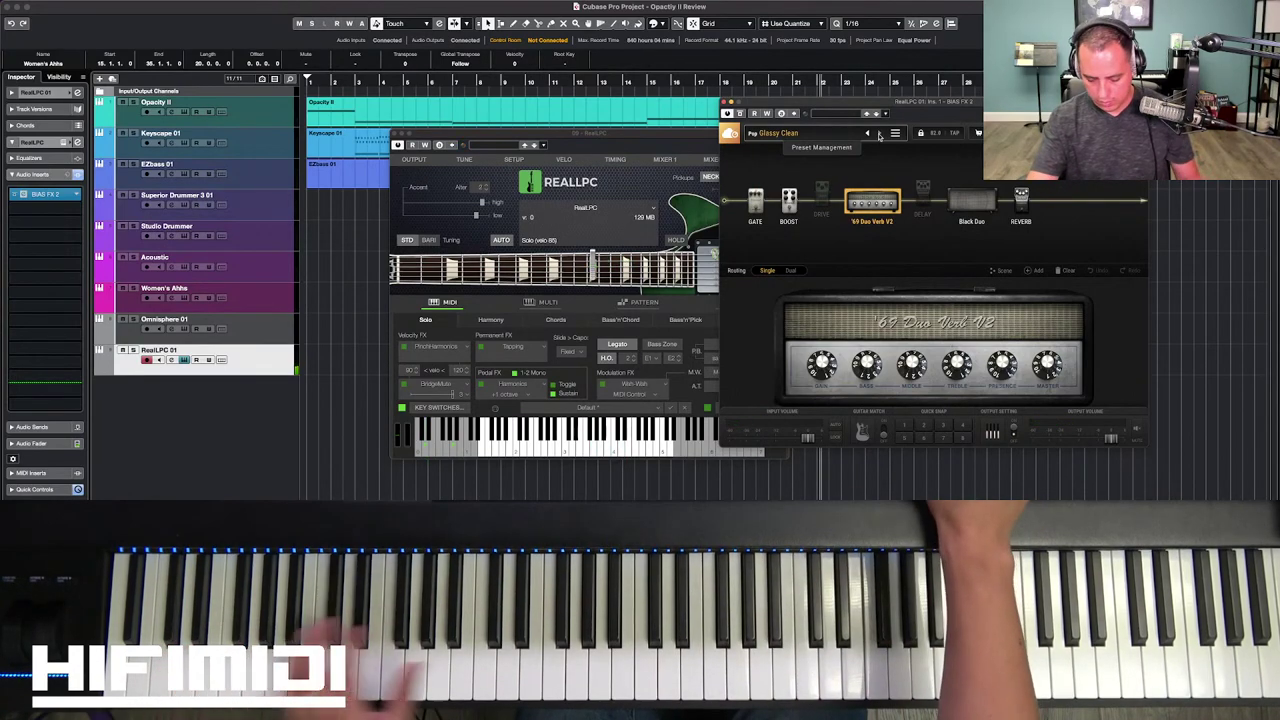
left_click(878, 134)
left_click(878, 134)
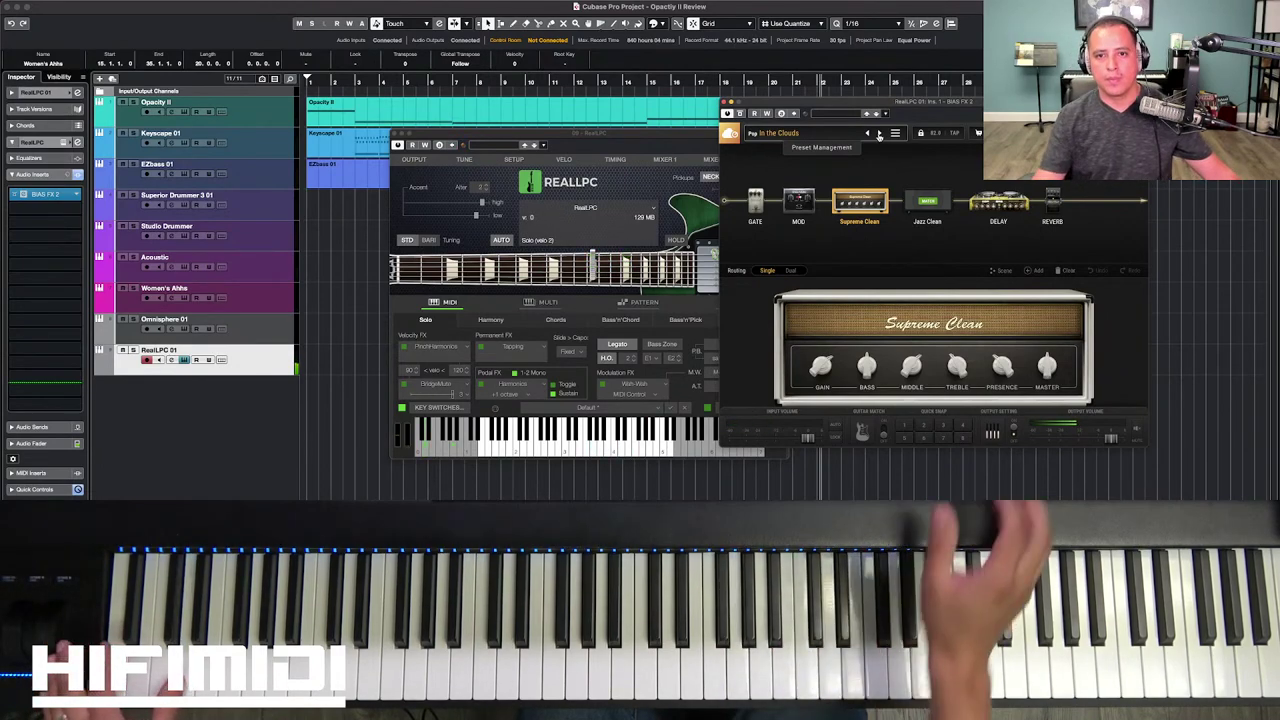
left_click(726, 103)
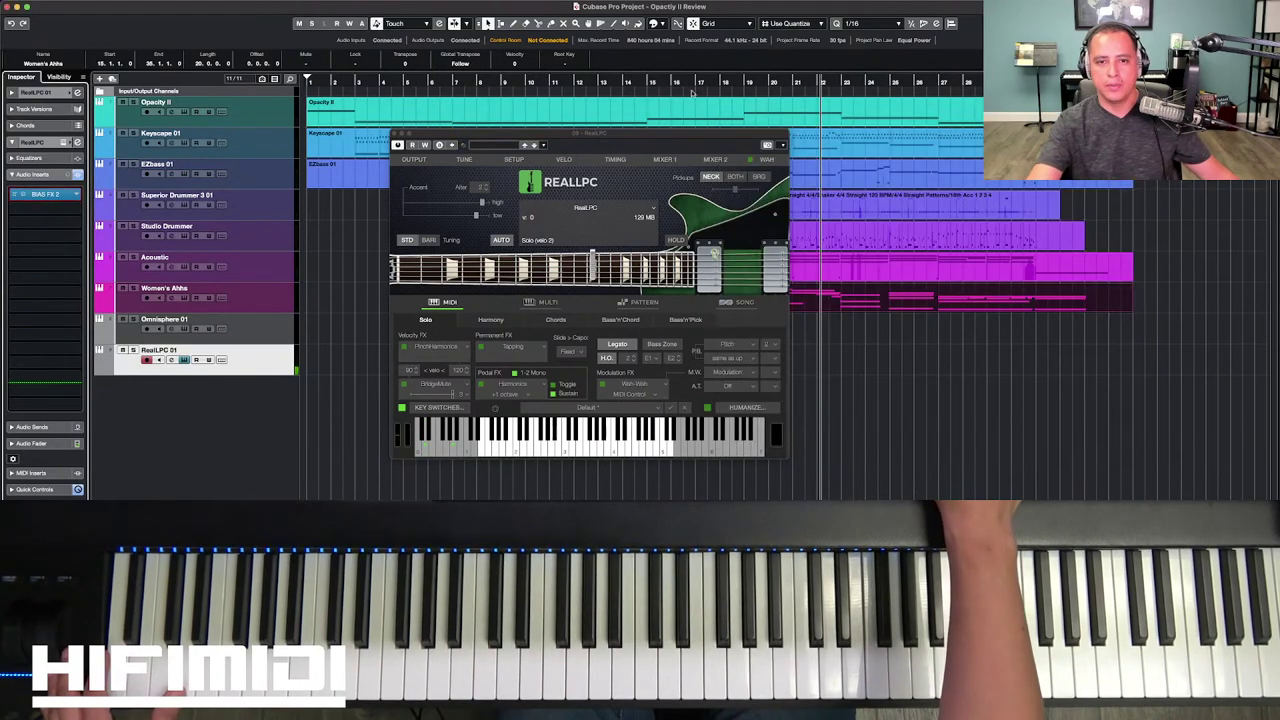
left_click(395, 134)
Step: Return to the project start and colour the RealLPC 01 track crimson pink
key("Home")
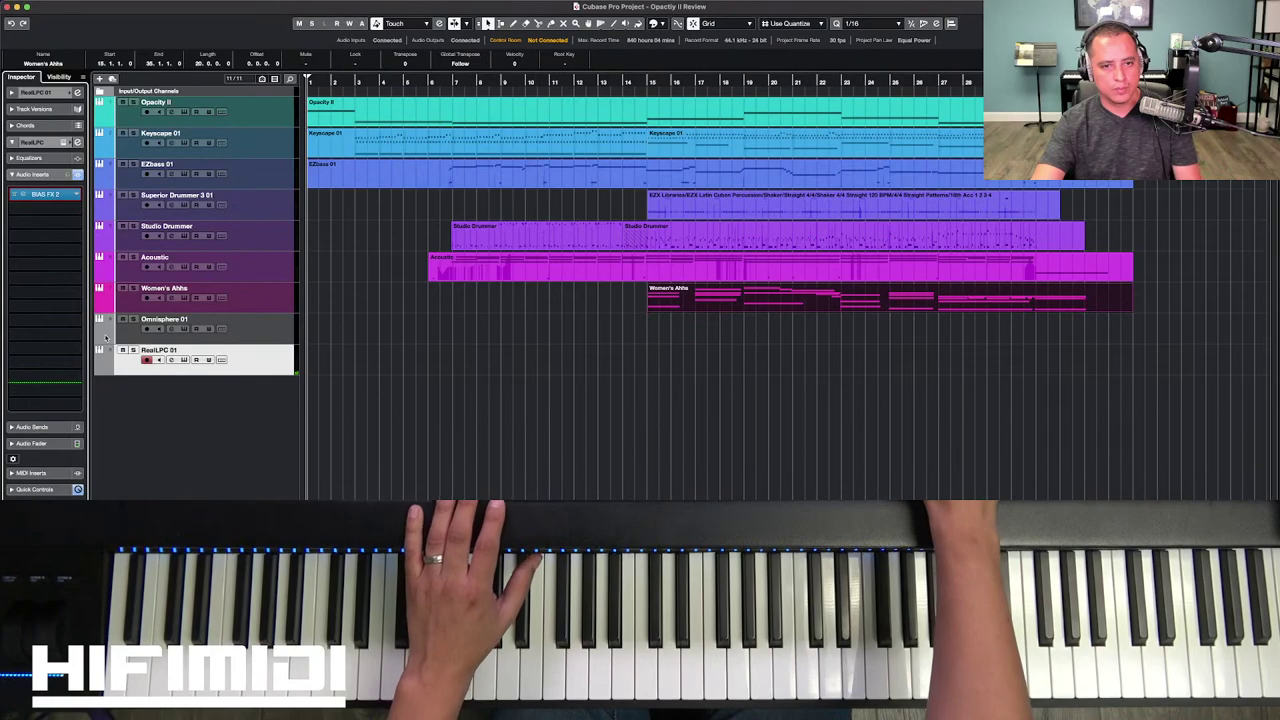
key("Up")
left_click(106, 366)
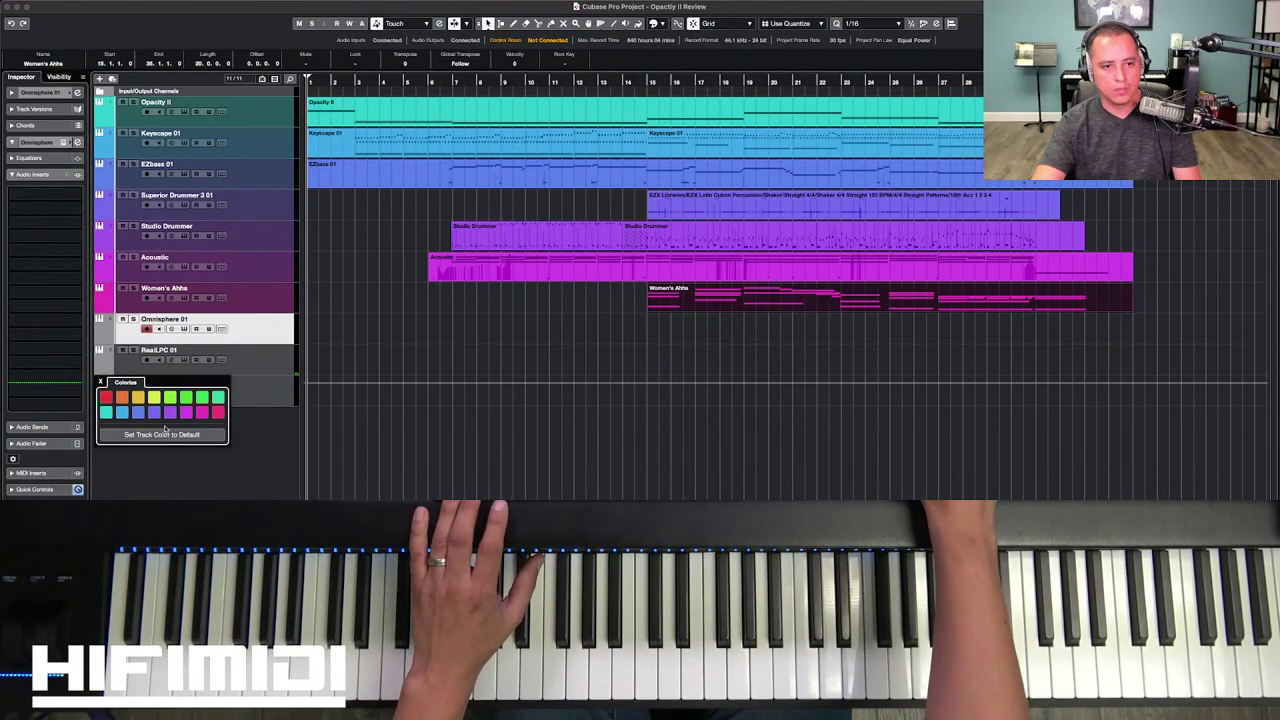
left_click(214, 414)
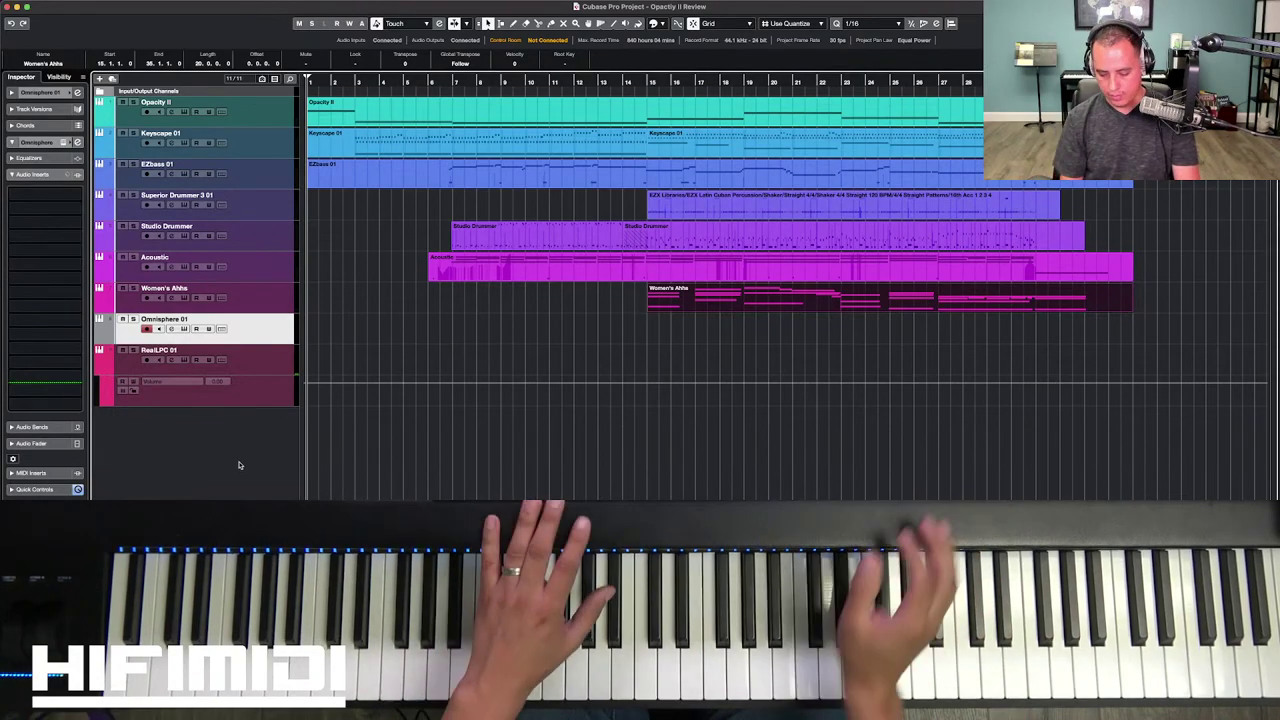
Step: Select the RealLPC 01 track and reopen its BIAS FX 2 insert effect
left_click(45, 93)
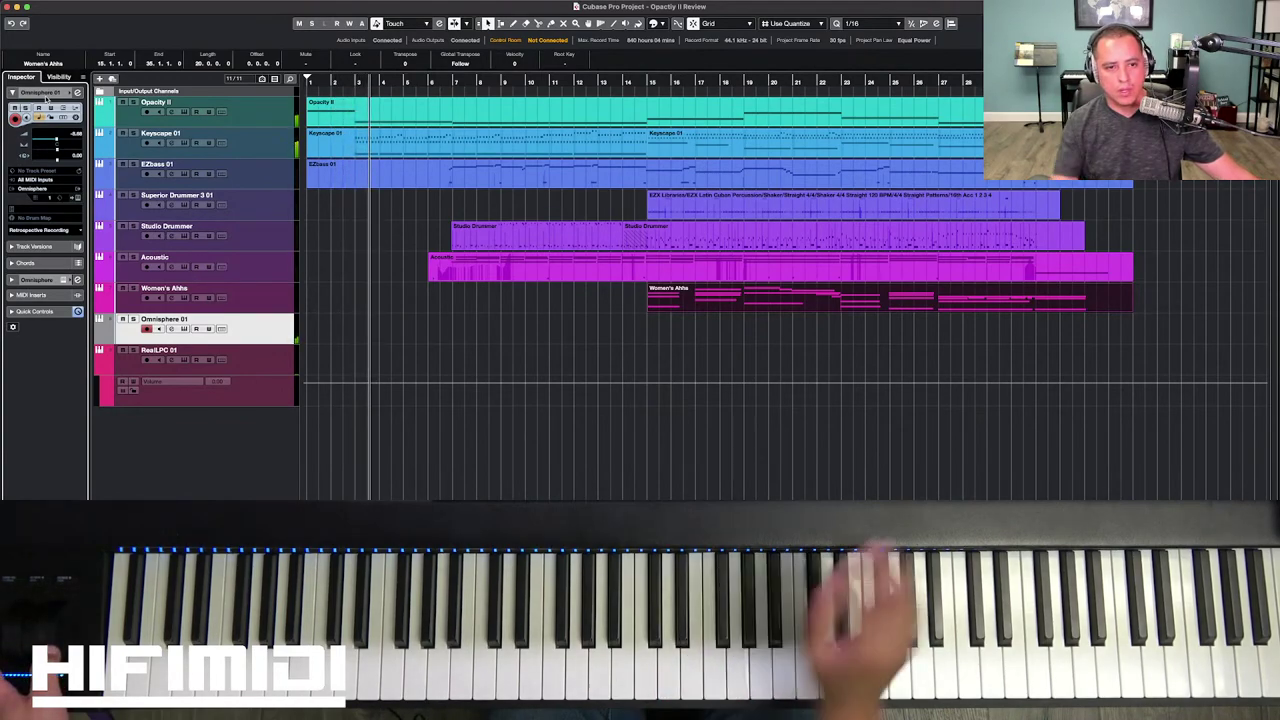
left_click(262, 369)
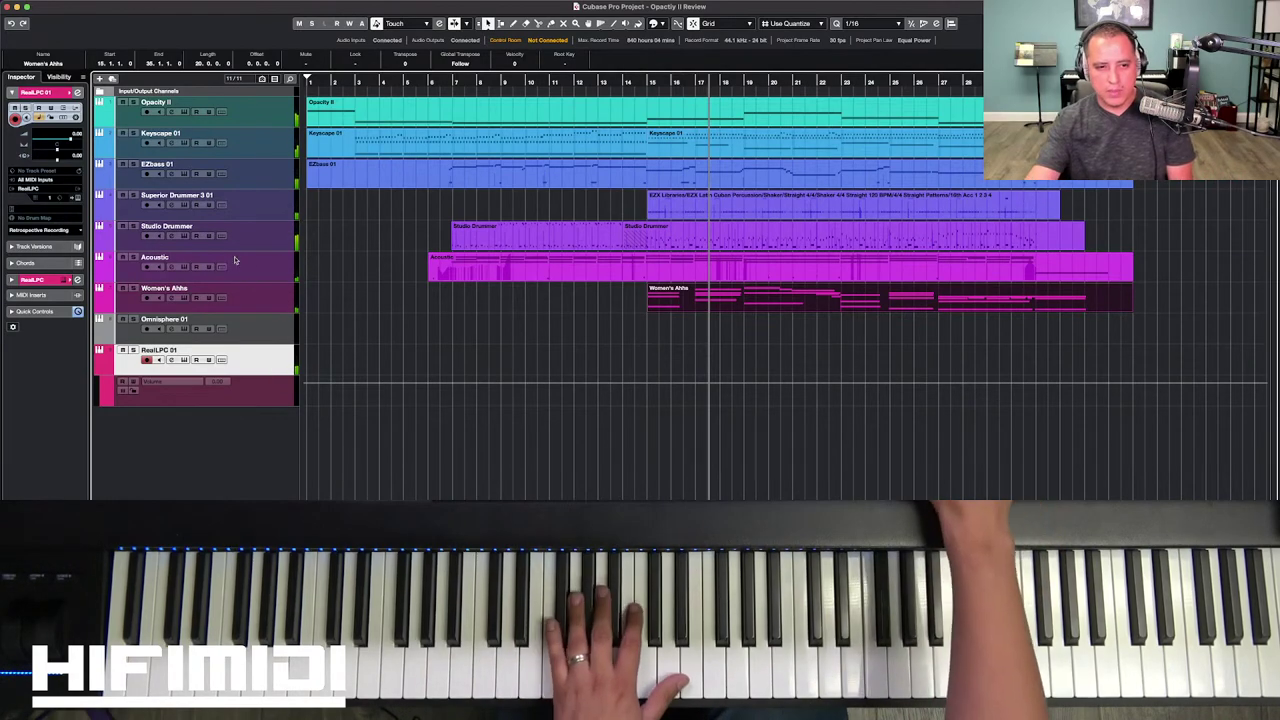
left_click(32, 279)
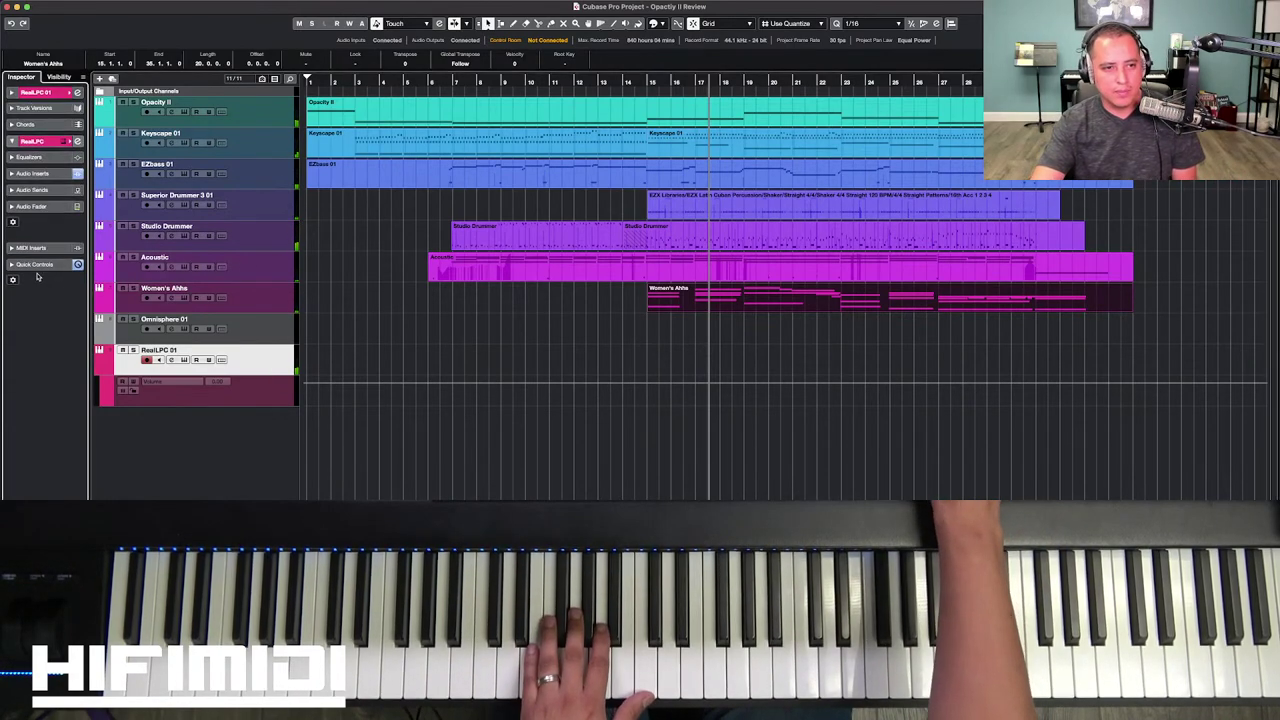
left_click(40, 174)
left_click(64, 196)
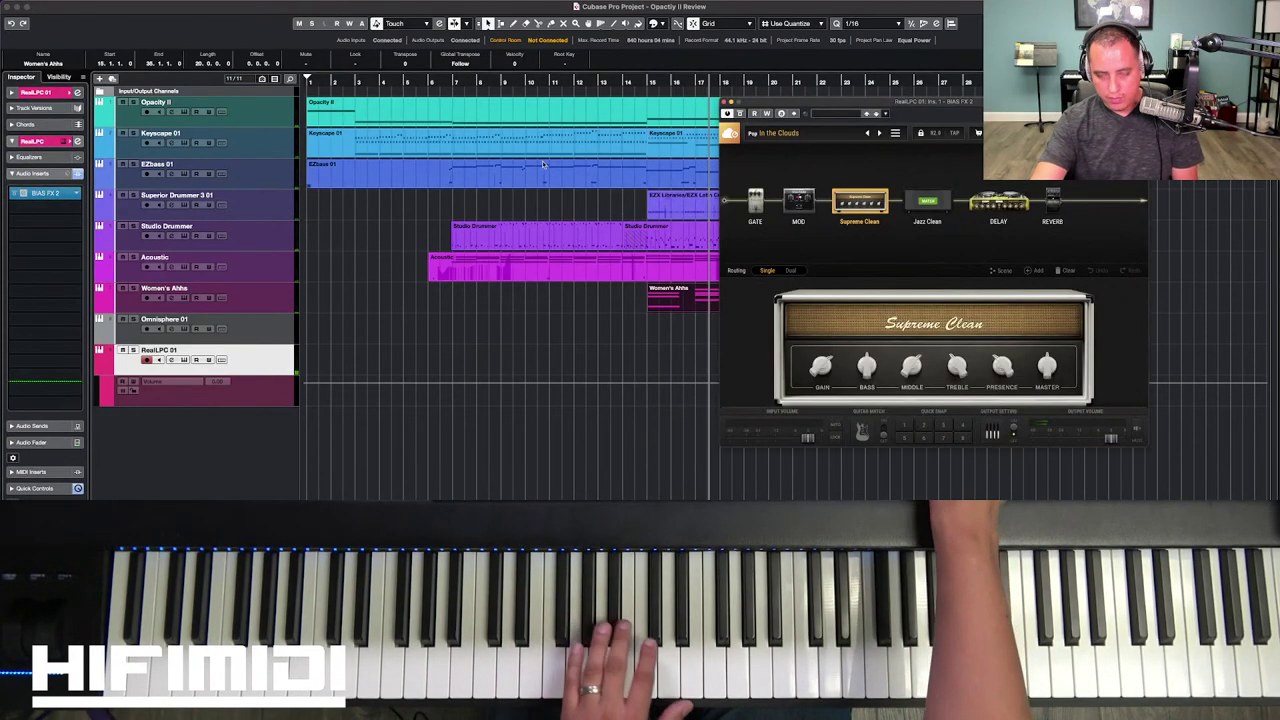
Step: Audition the presets after In the Clouds, set BIAS FX 2 to Sing With Tremolo, and close the plug-in
left_click(878, 134)
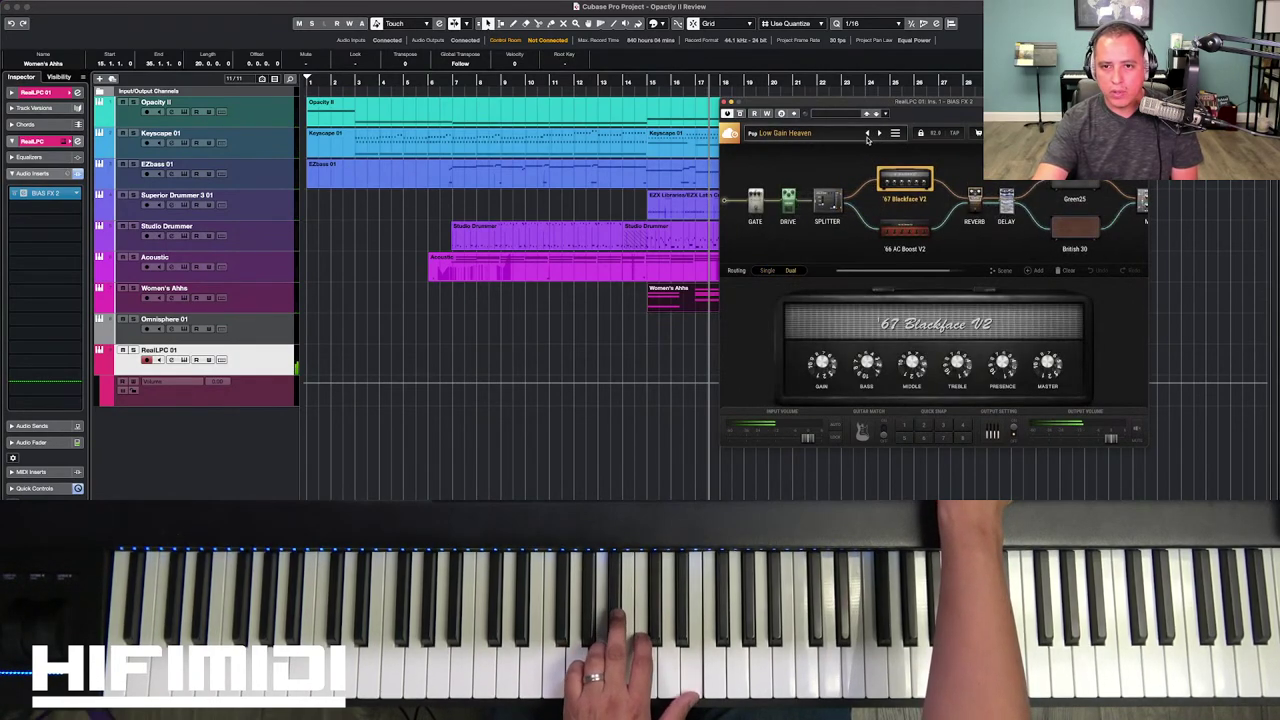
left_click(877, 134)
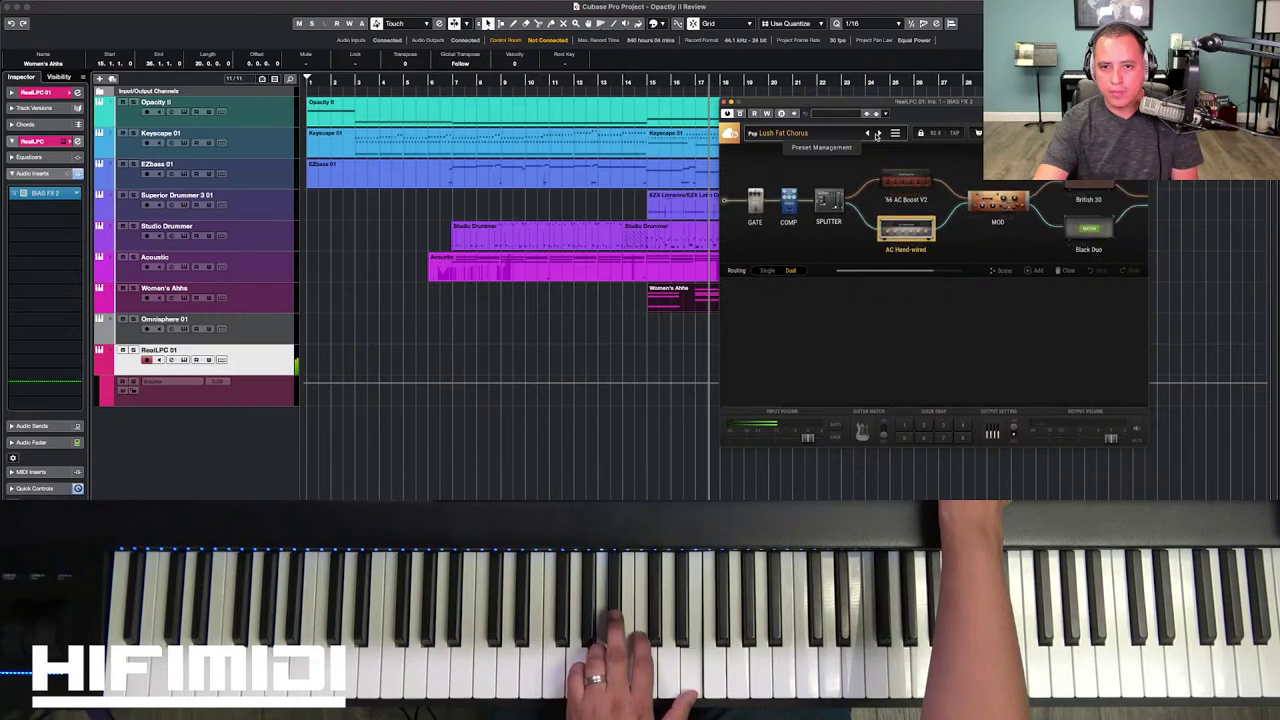
left_click(878, 135)
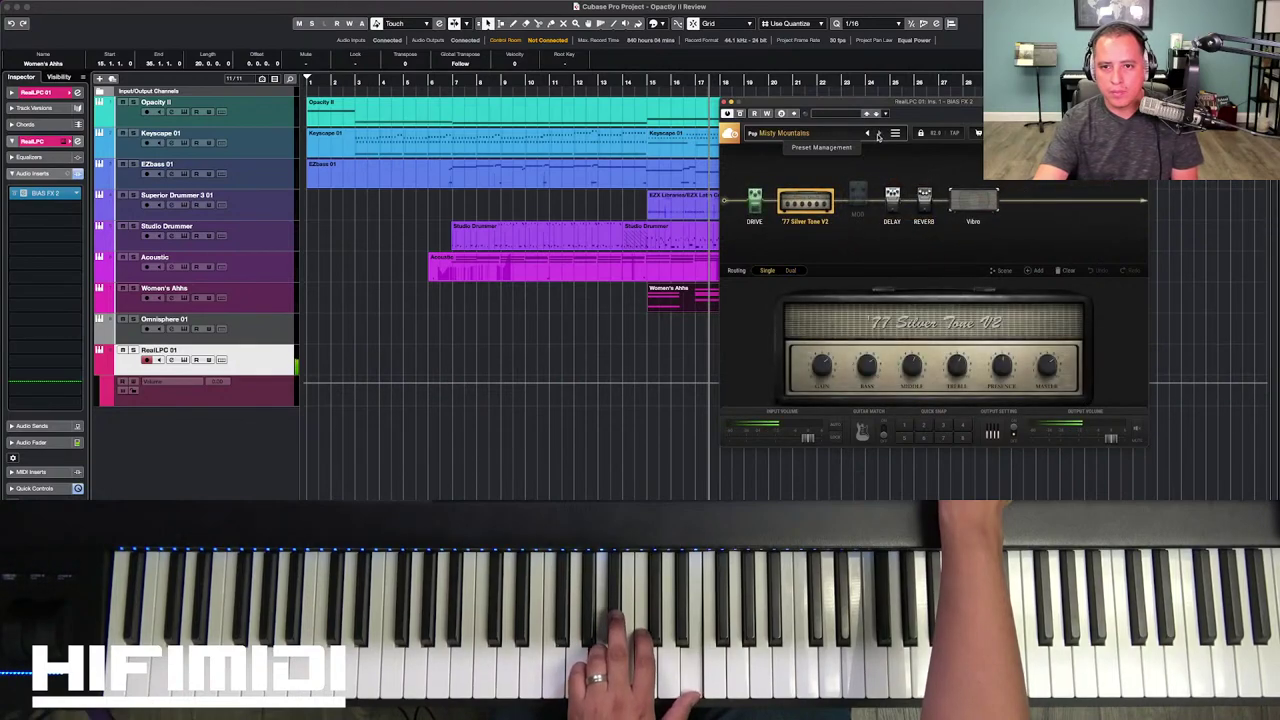
left_click(879, 135)
left_click(879, 135)
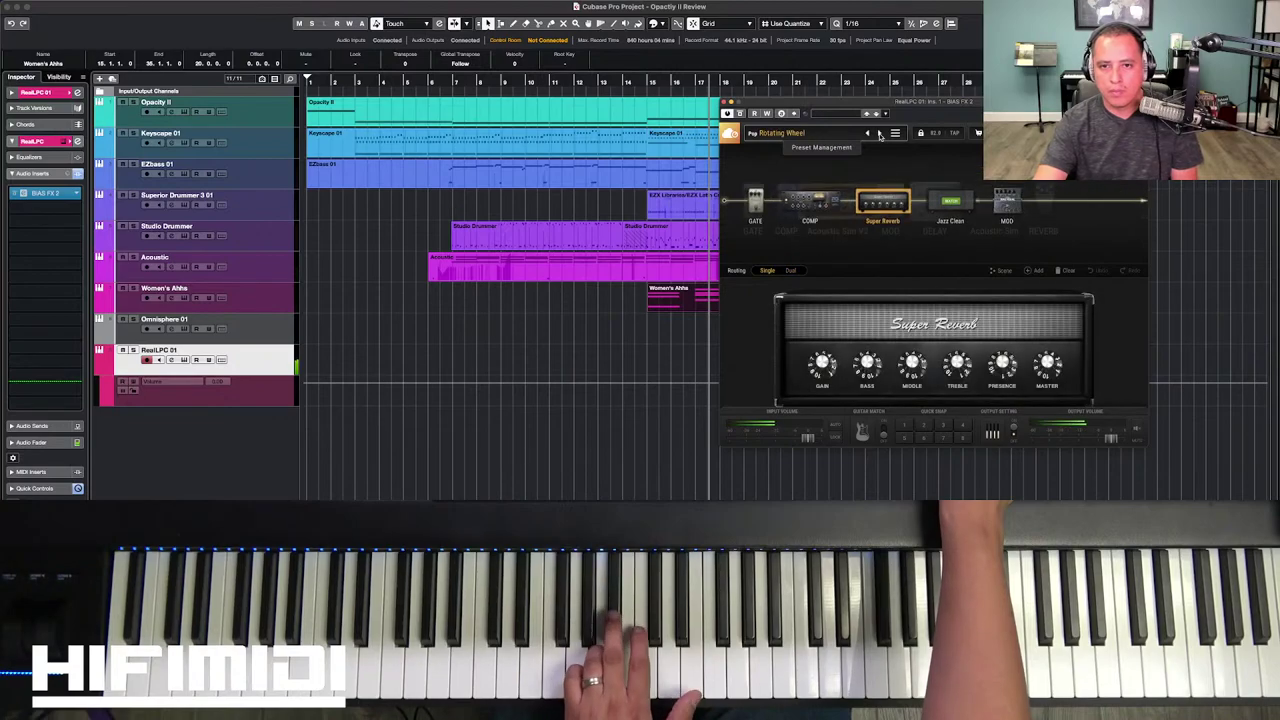
left_click(879, 135)
left_click(879, 135)
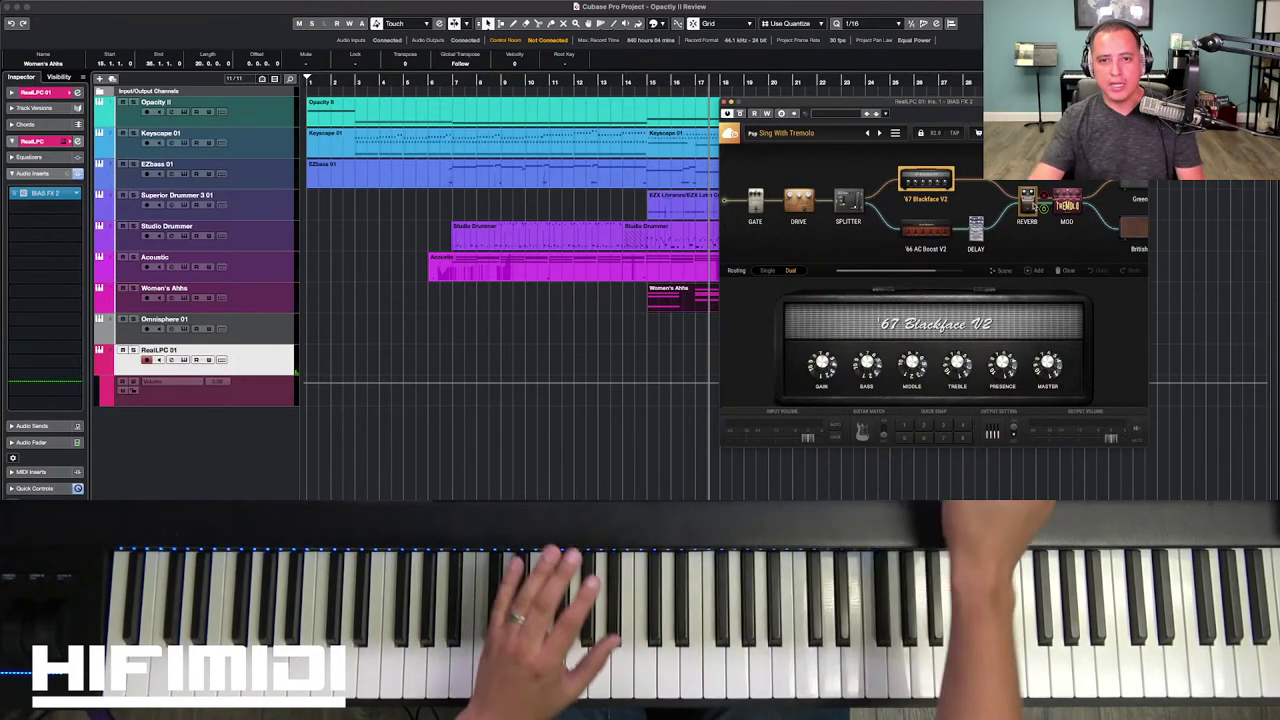
left_click(727, 103)
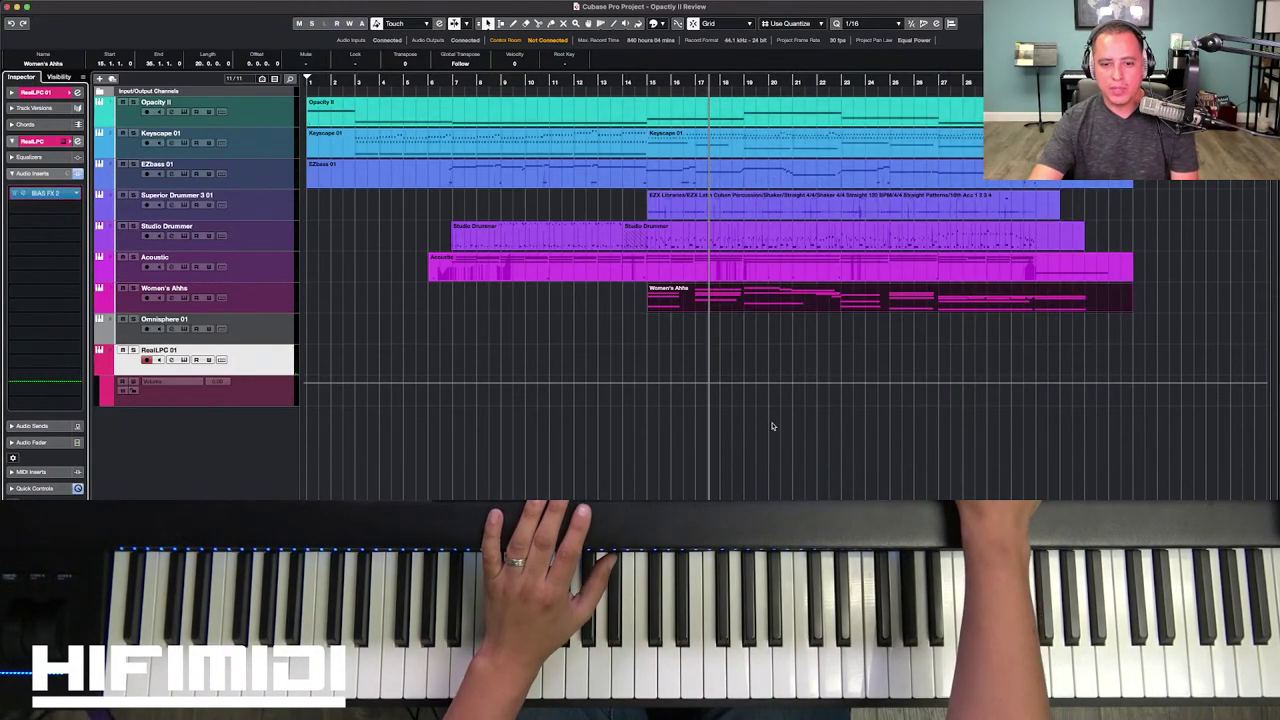
Step: Clear the event selection, select the Studio Drummer track and play the arrangement from the start
left_click(637, 473)
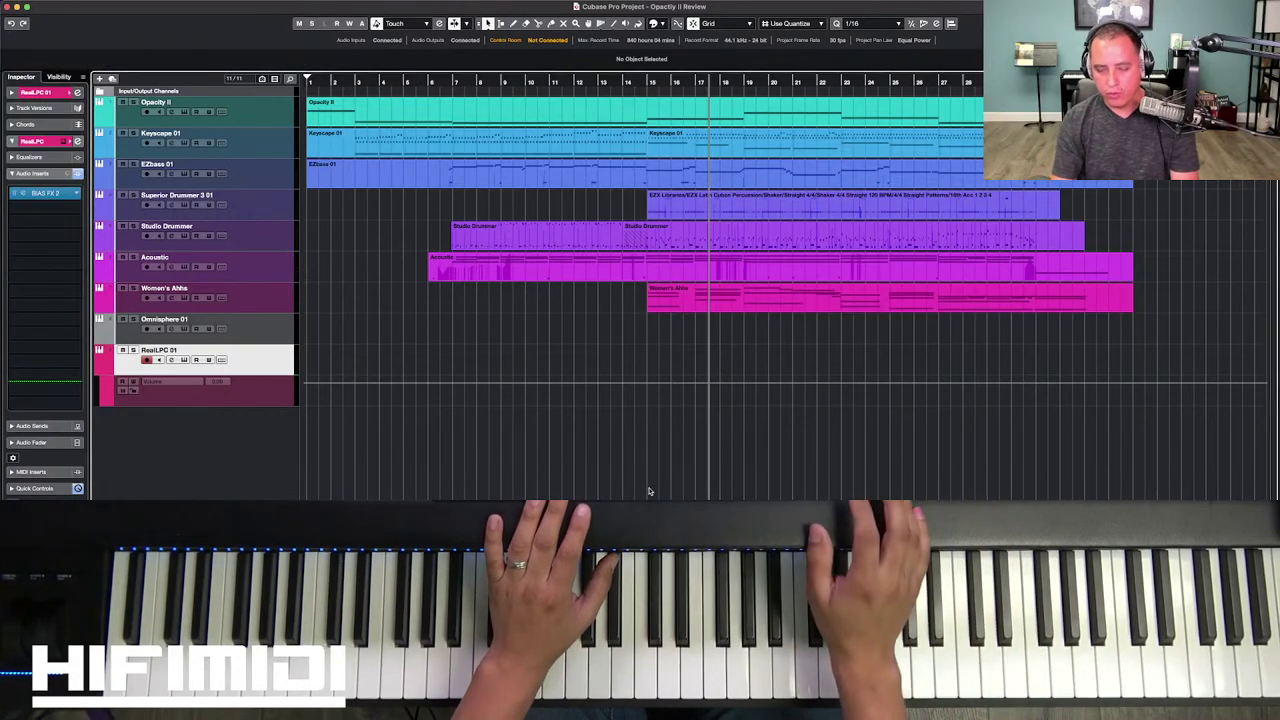
left_click(258, 238)
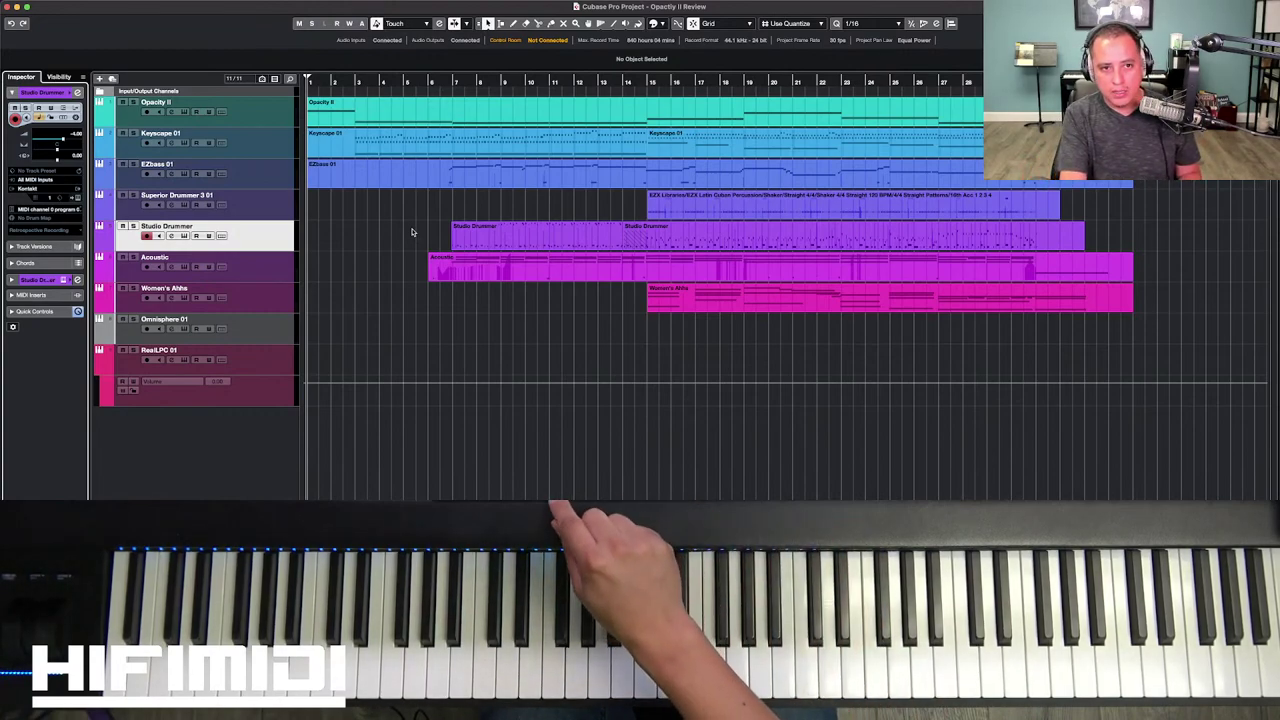
key("space")
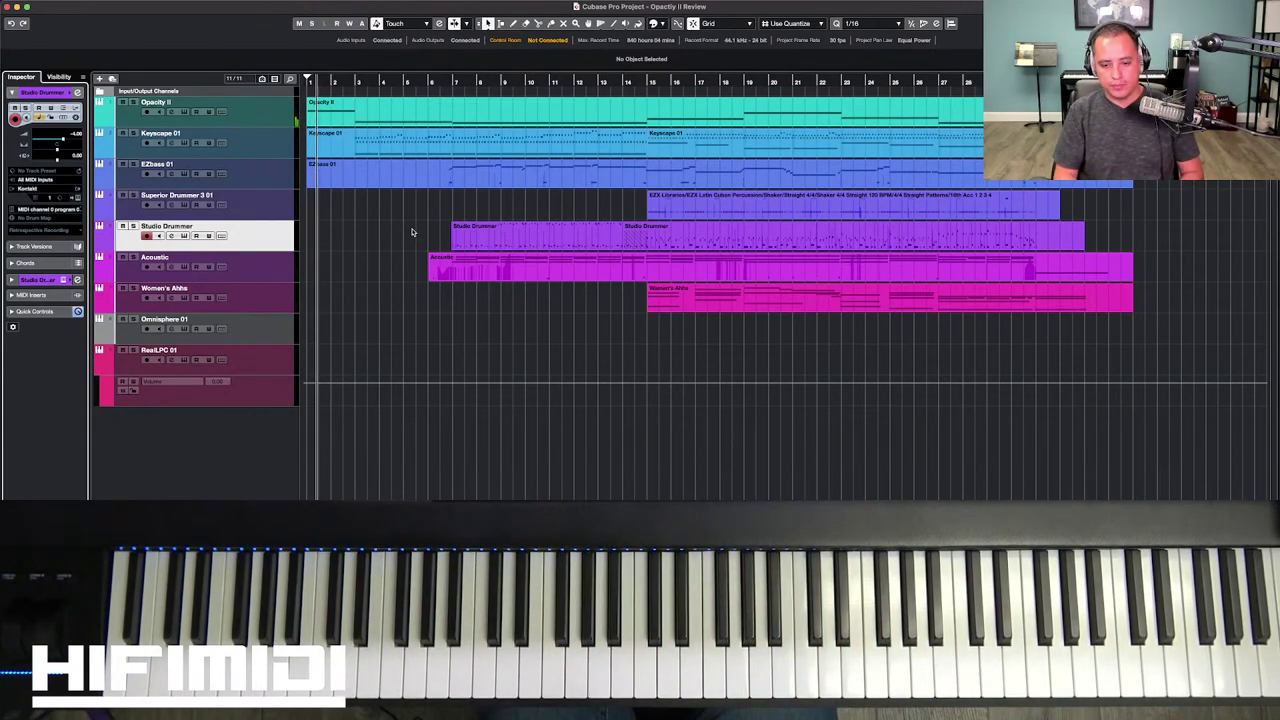